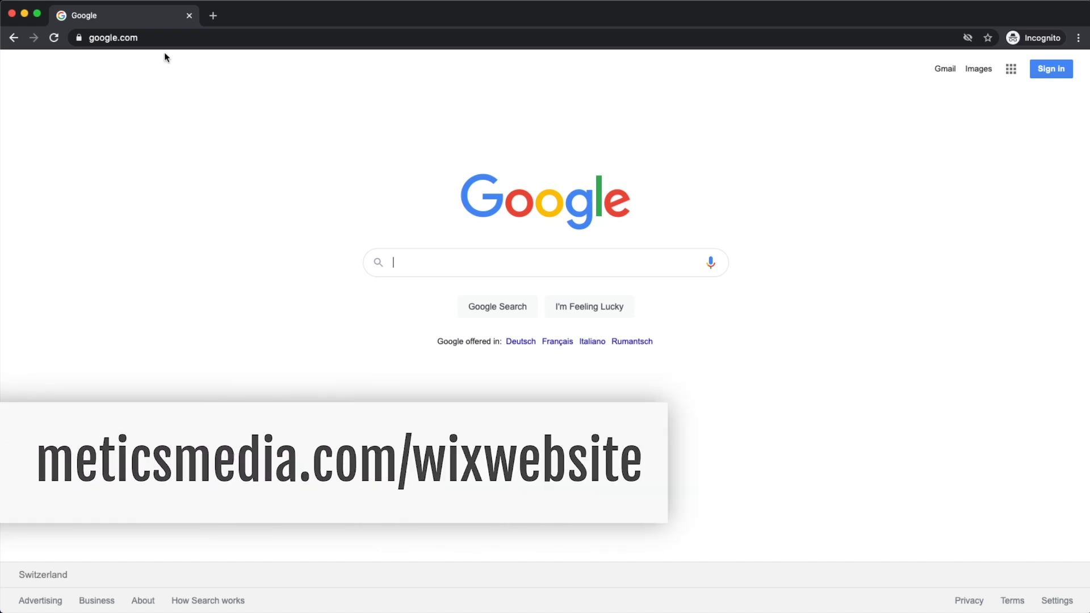
- Open meticsmedia.com/wixwebsite in the browser and start creating a website on the Wix landing page
left_click(142, 36)
type("meticsmedia.com/wixwe")
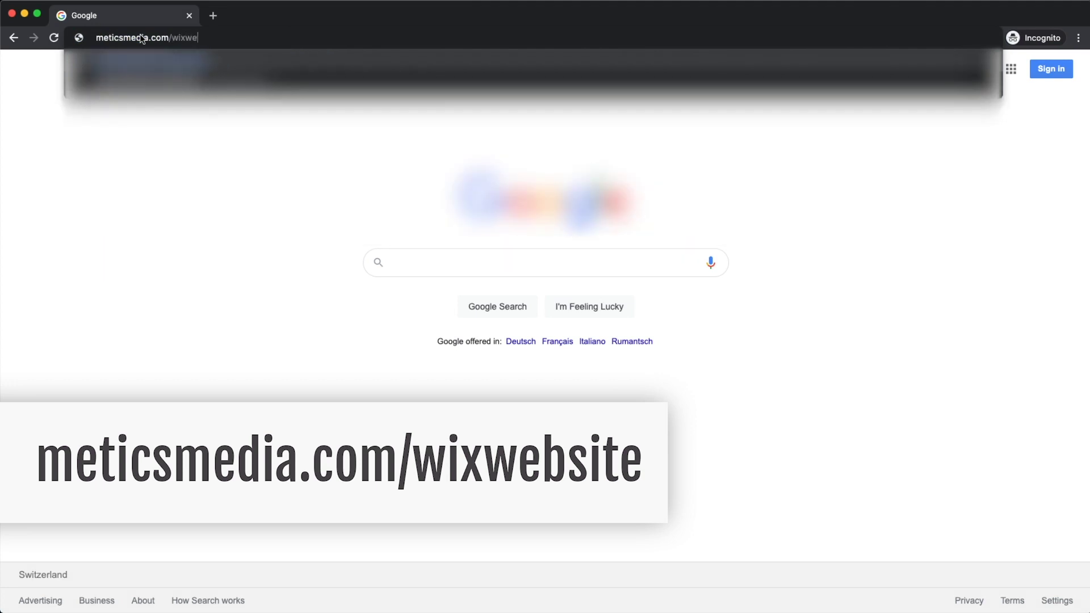
type("bsite")
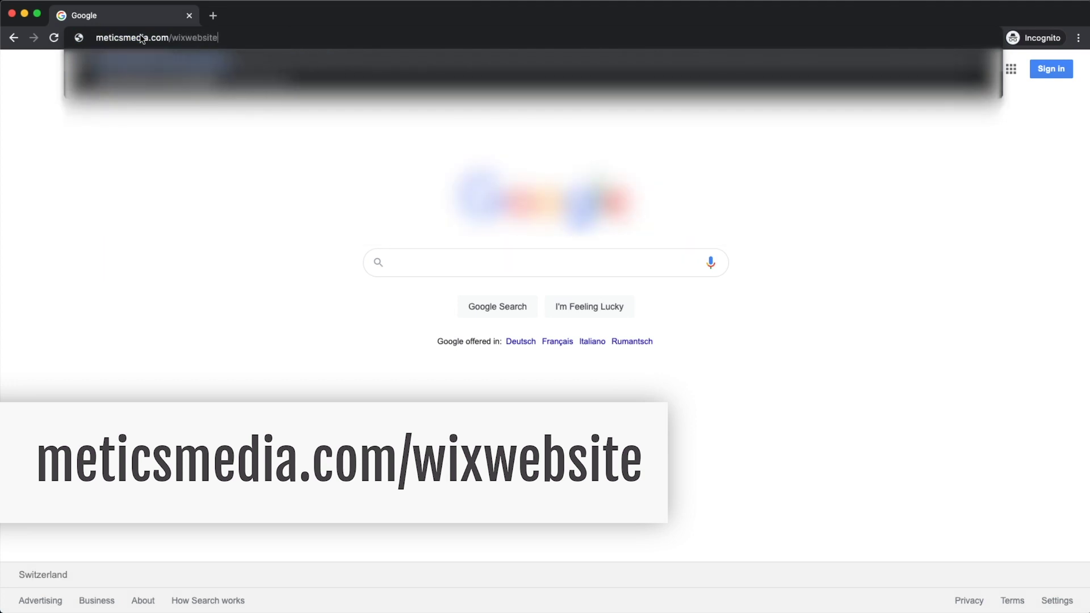
key("Return")
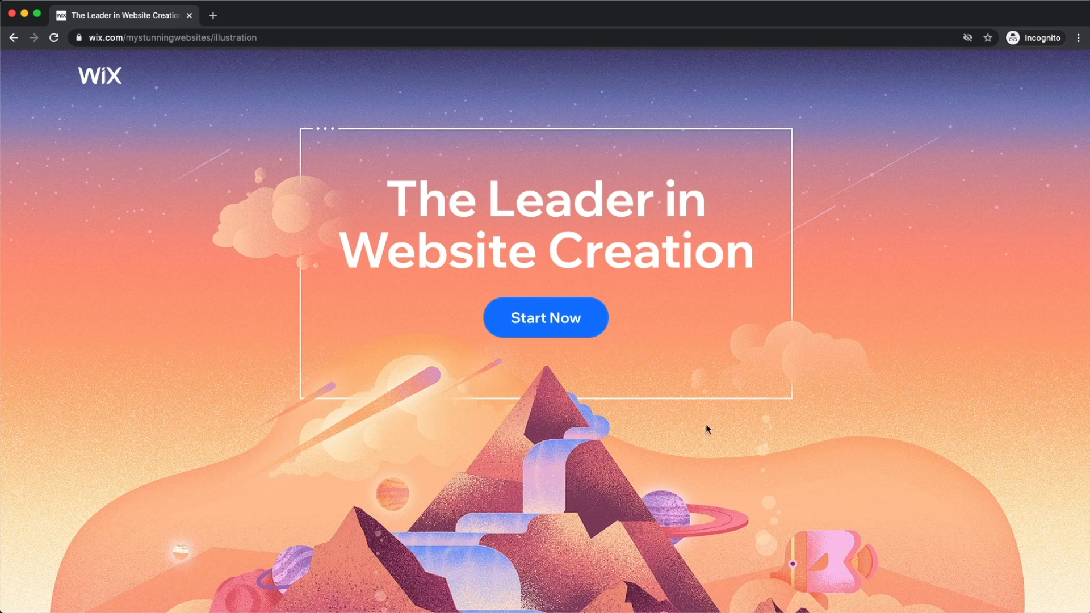
left_click(553, 322)
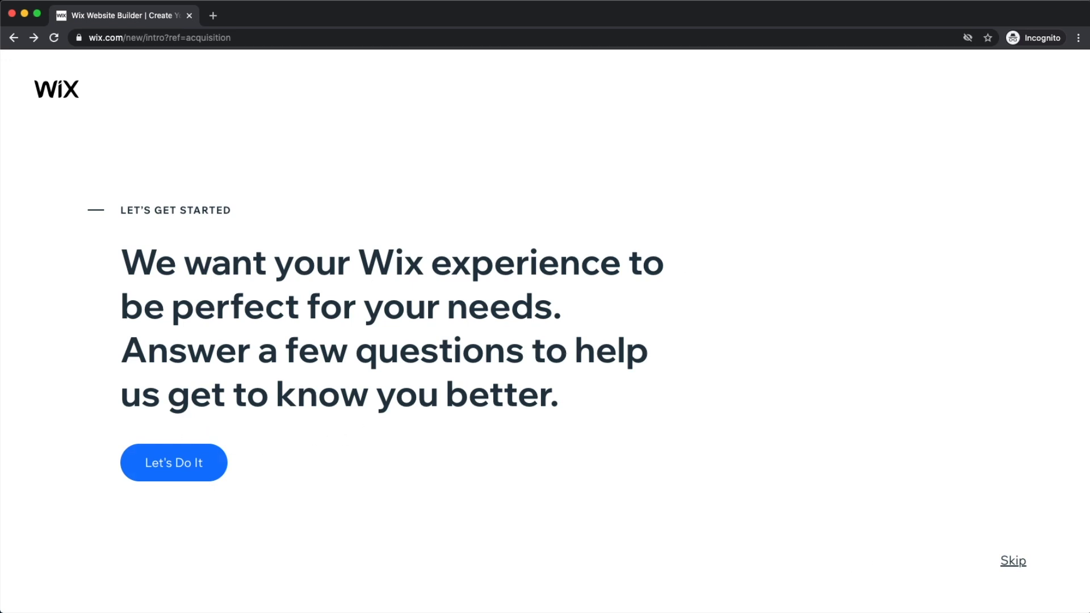
- Begin the setup questionnaire and answer that the site is for myself, a business site, and never done this before
scroll(1028, 570, "up", 5)
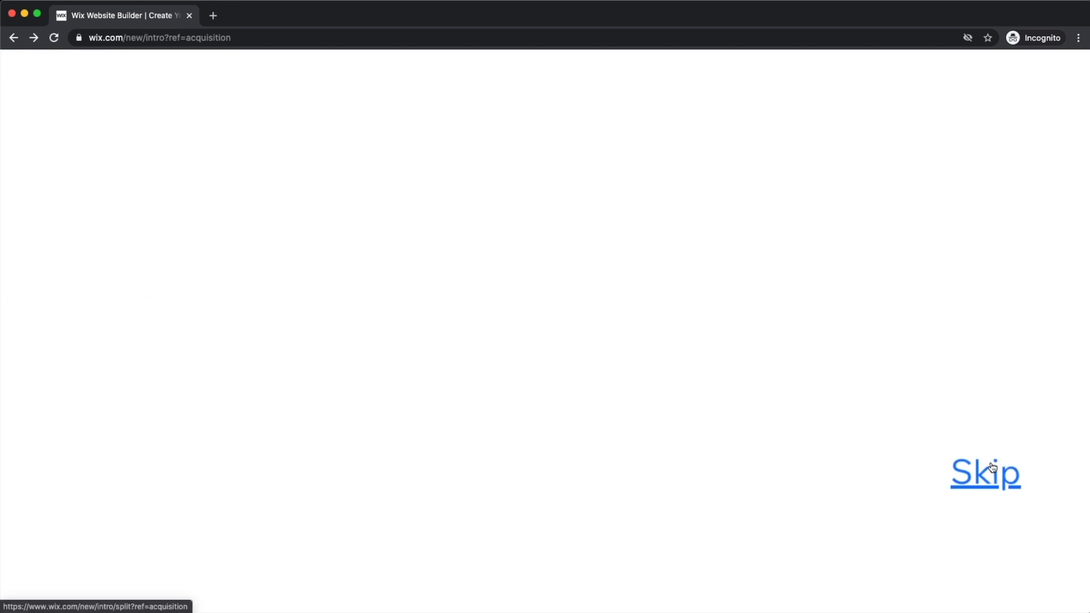
scroll(993, 483, "down", 5)
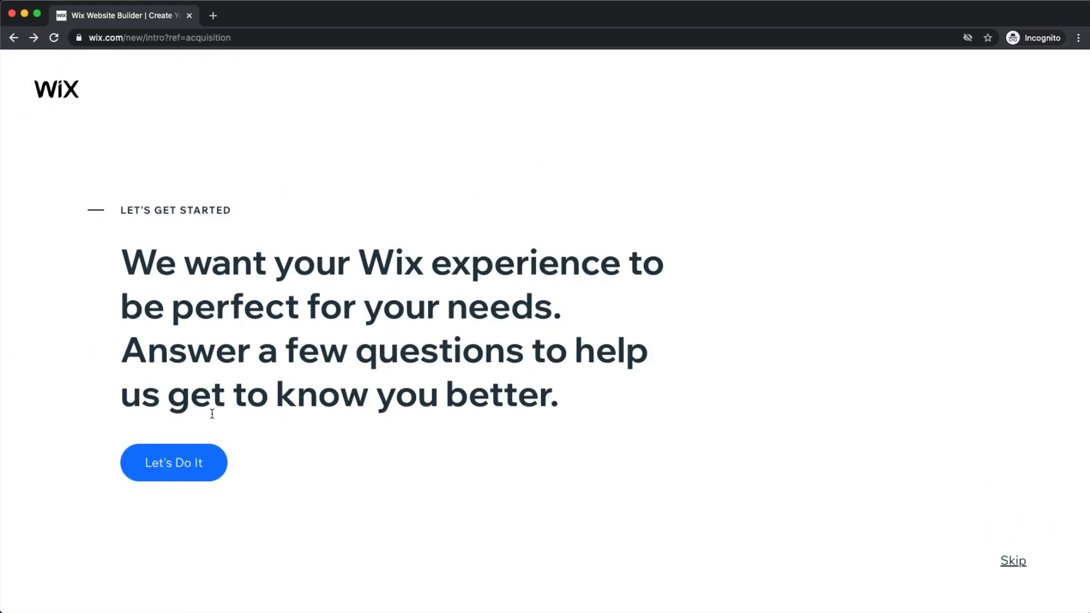
left_click(176, 461)
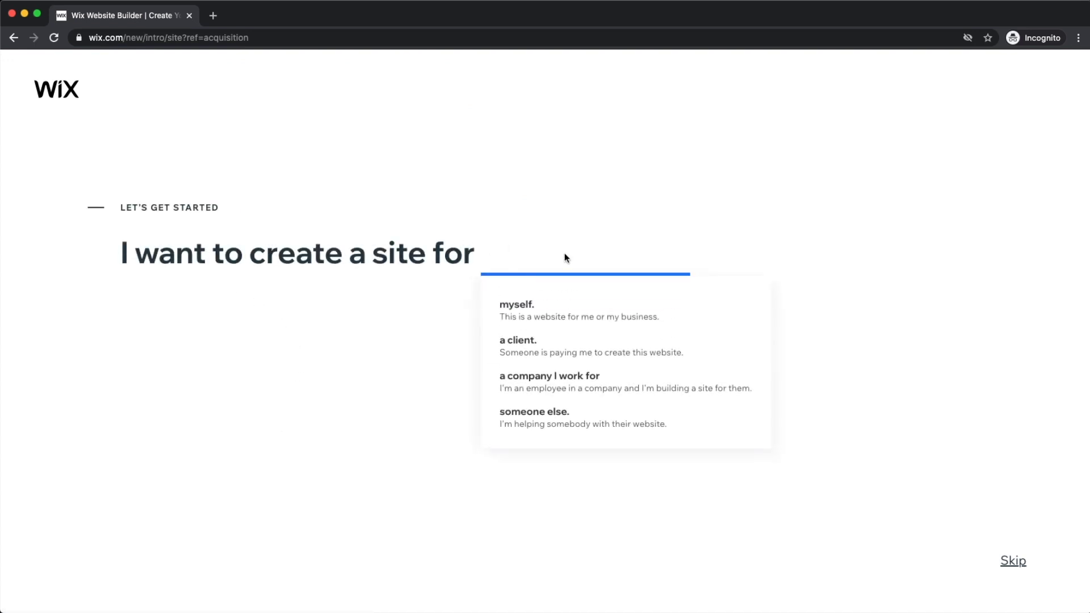
left_click(554, 306)
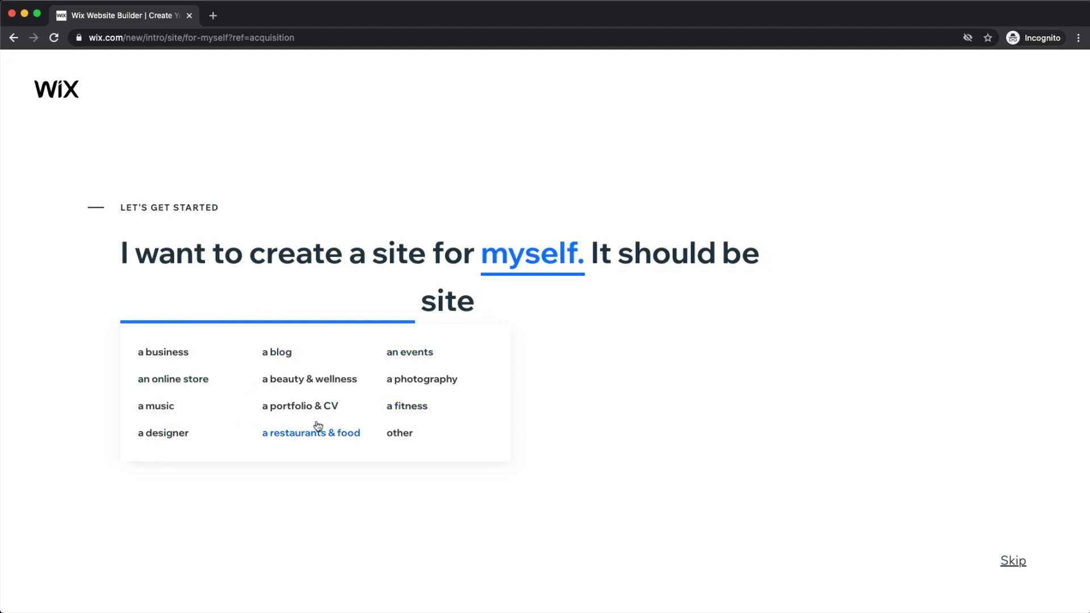
left_click(182, 353)
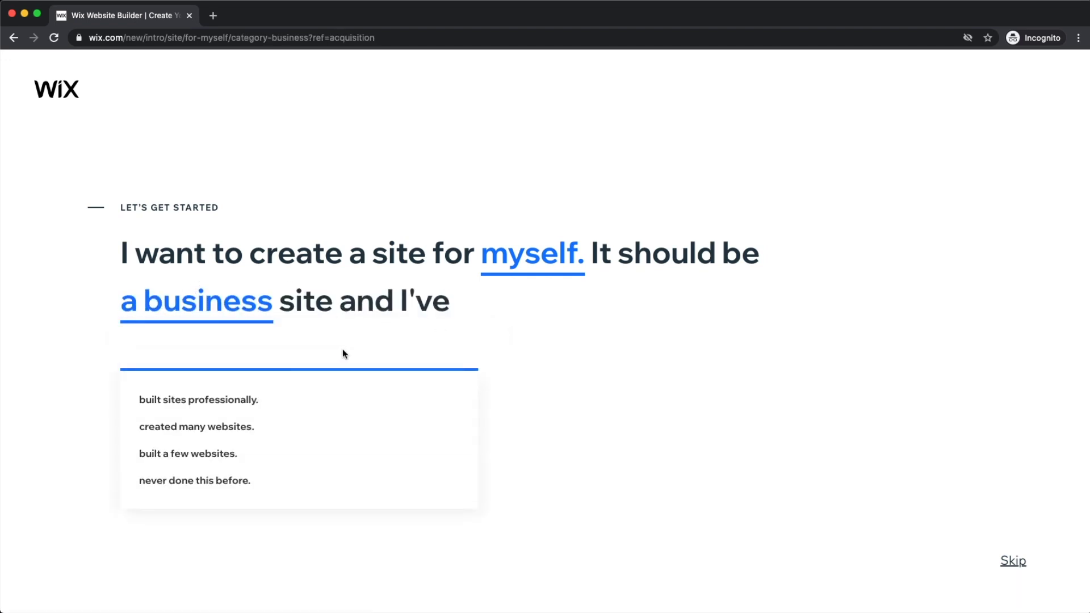
left_click(204, 481)
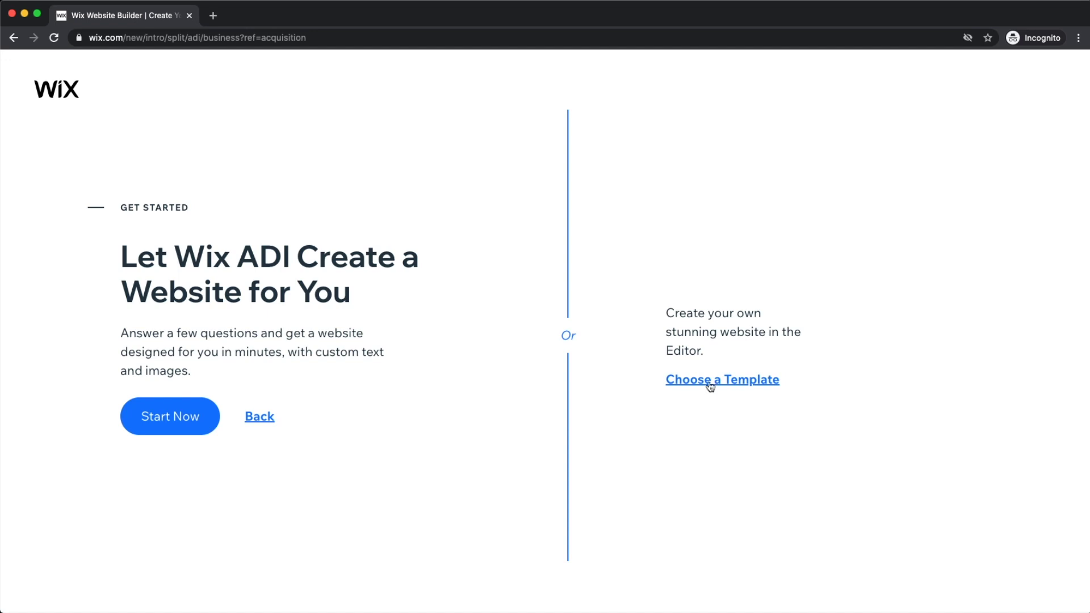
- Choose to create the website in the Editor from a template instead of having Wix ADI create it
scroll(793, 365, "up", 3)
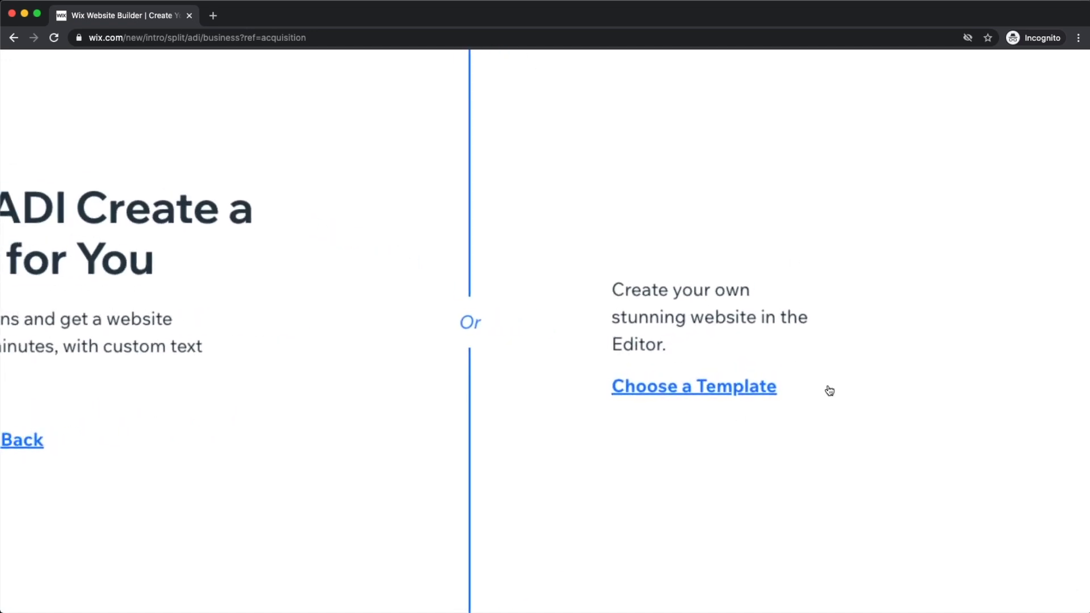
scroll(827, 389, "down", 3)
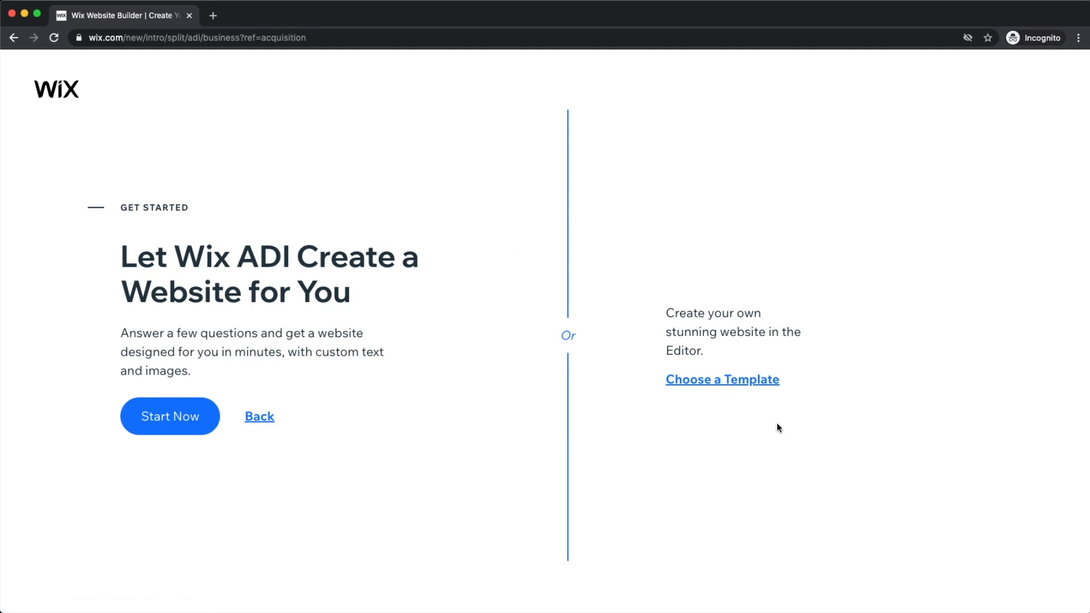
left_click(722, 385)
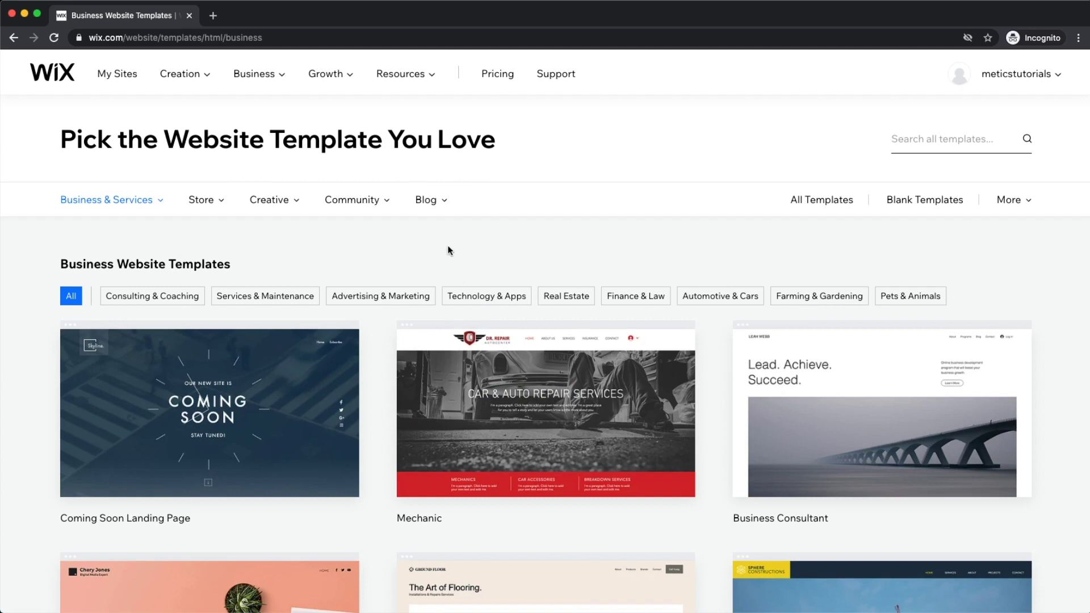
- Show the Sports & Fitness templates from the Health & Wellness group under Business & Services
mouse_move(78, 202)
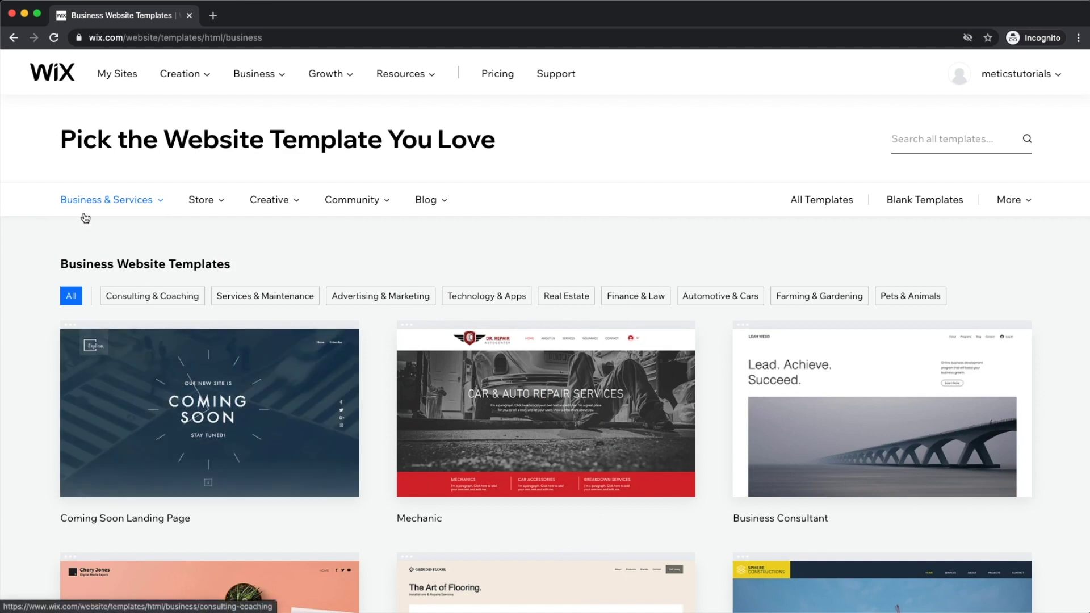
mouse_move(95, 204)
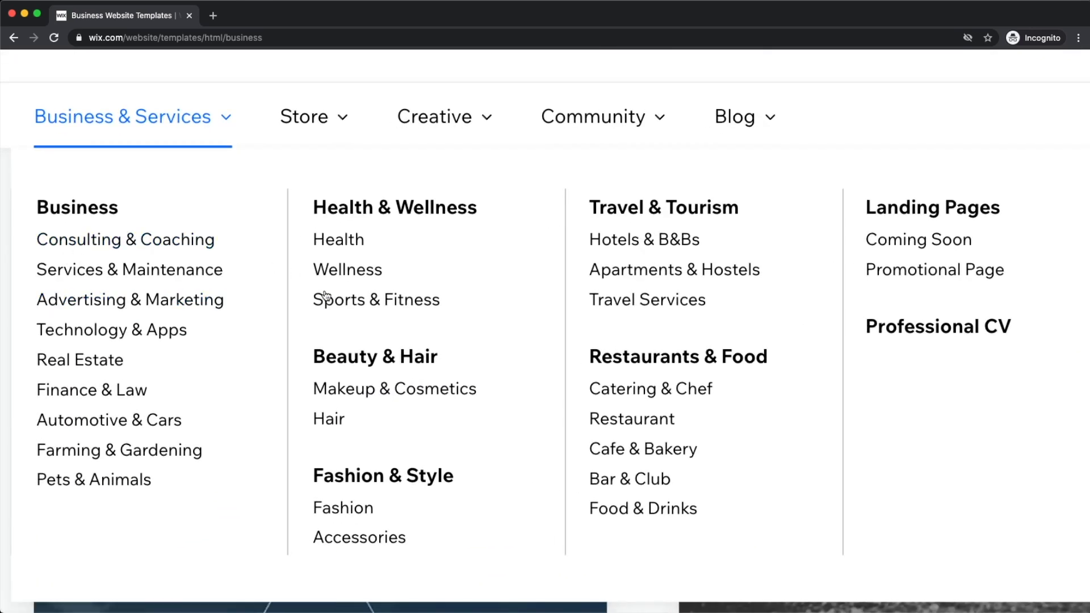
left_click(400, 301)
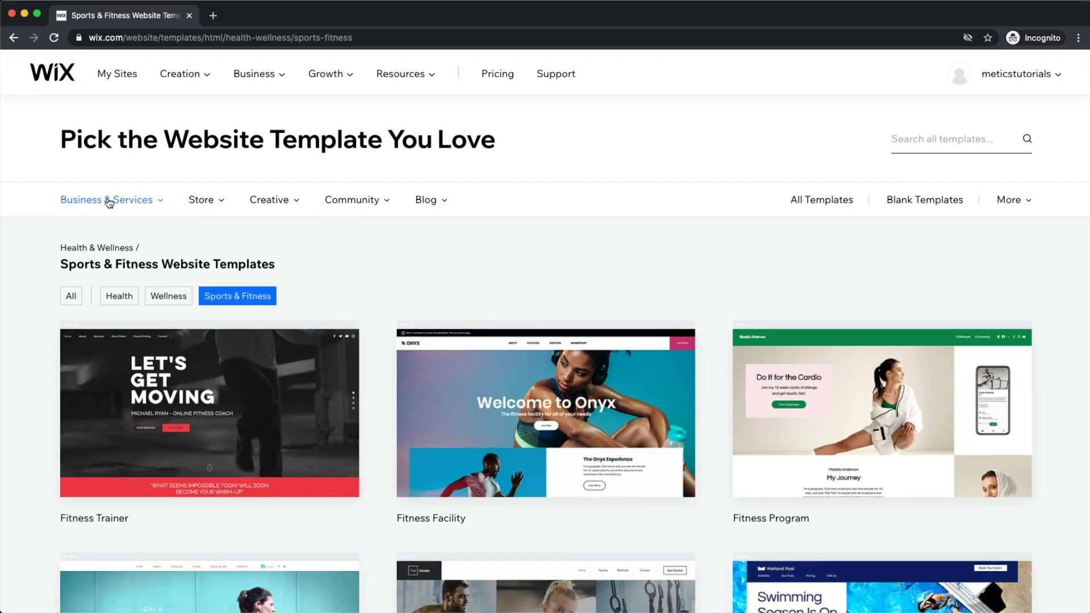
- Preview the Gym template, open its full demo, and dismiss the prompt to use it as a starting point
scroll(624, 255, "down", 1)
scroll(584, 308, "down", 5)
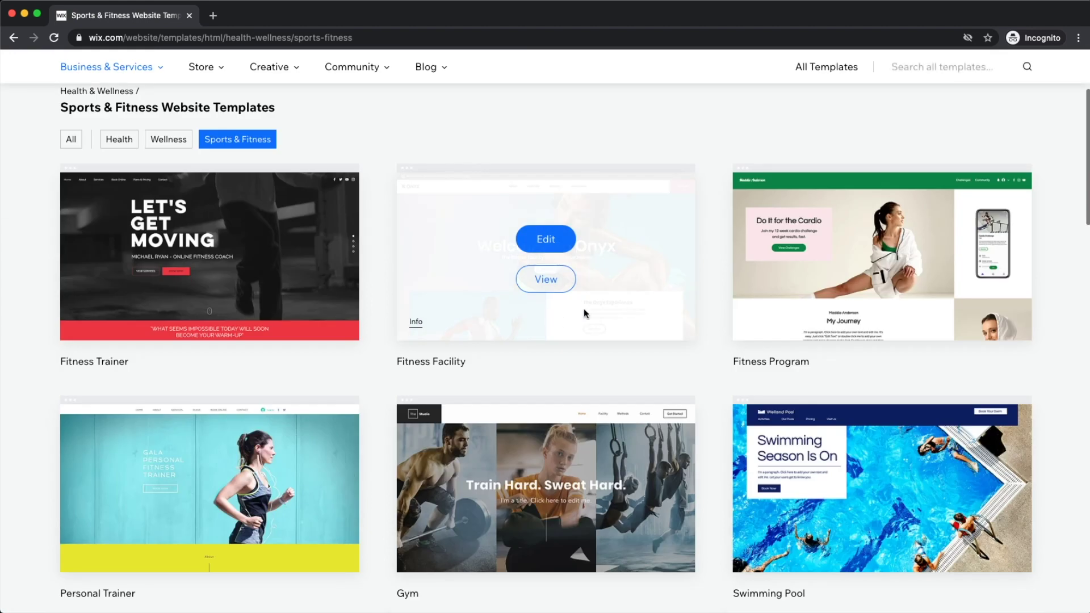
scroll(497, 298, "down", 4)
scroll(578, 360, "down", 4)
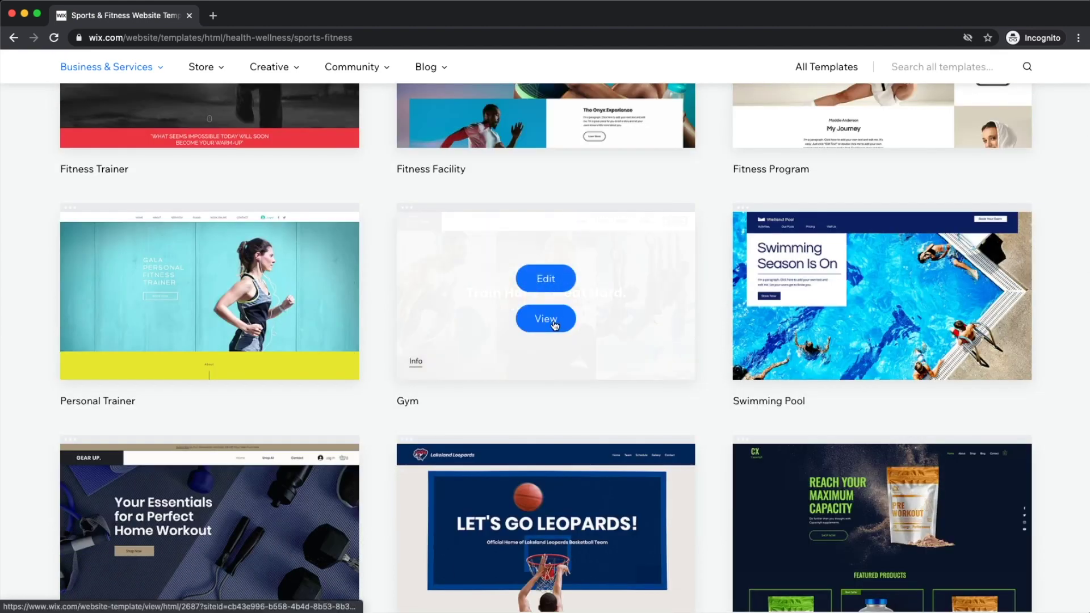
left_click(554, 321)
scroll(536, 281, "down", 1)
scroll(567, 284, "down", 5)
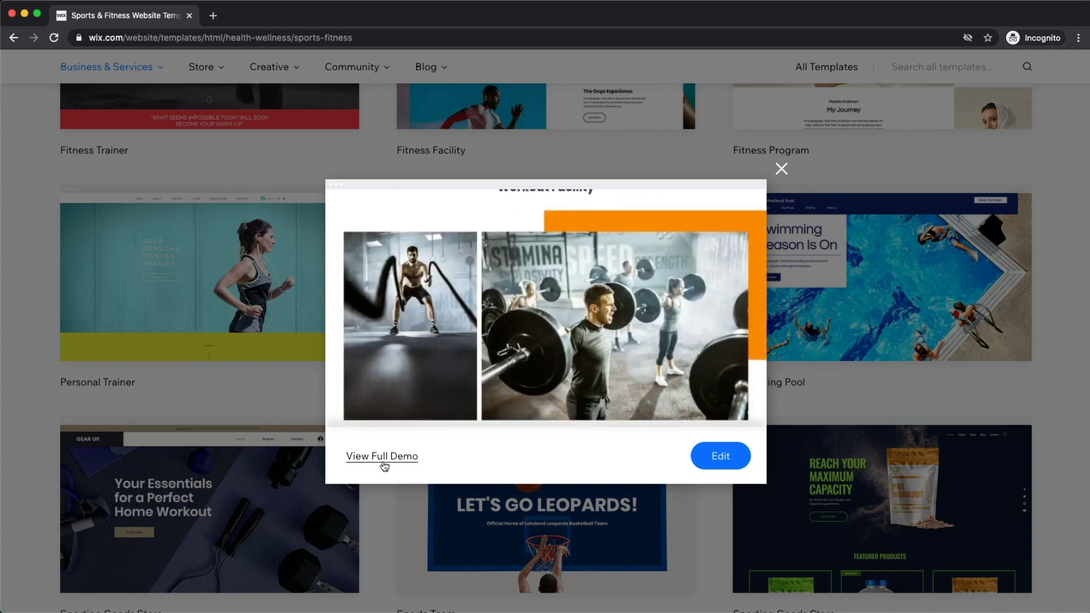
left_click(390, 457)
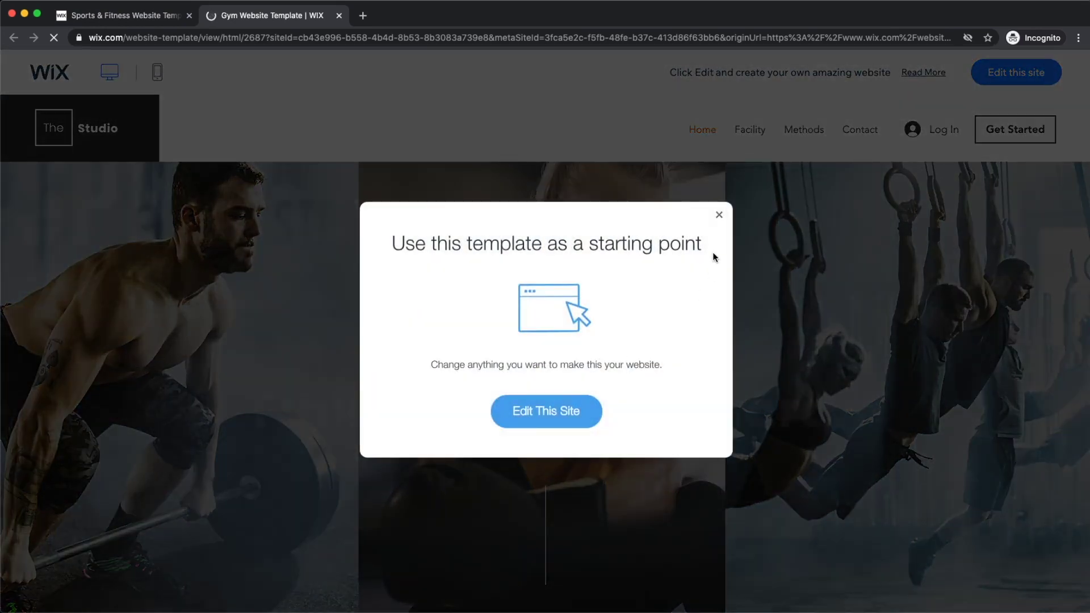
left_click(719, 214)
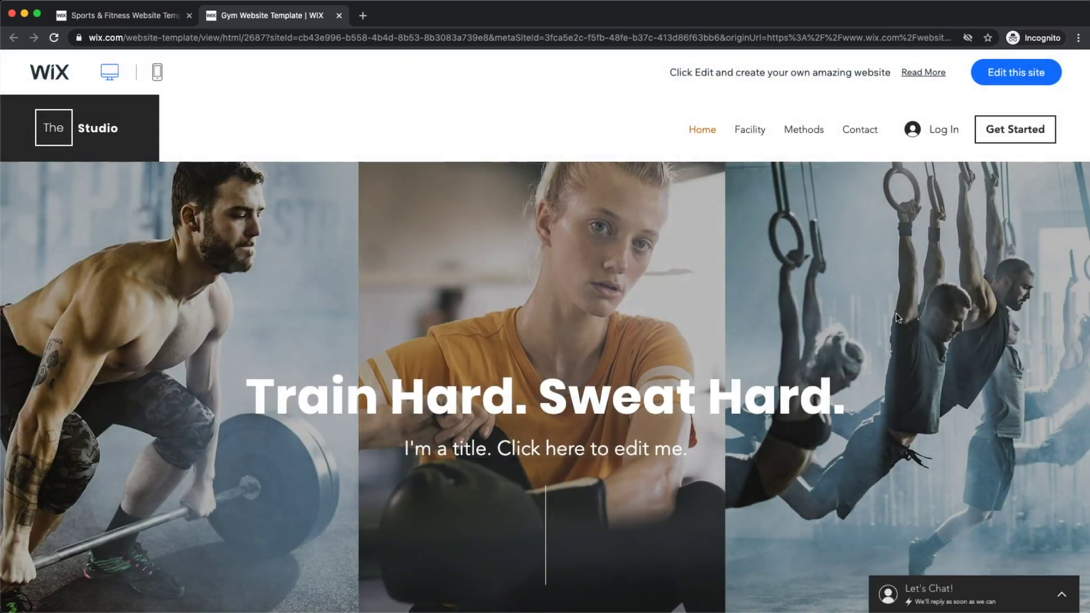
- Examine the Gym demo's desktop layout, including its home page sections and the Facility and Contact navigation links
scroll(590, 315, "down", 1)
scroll(334, 256, "up", 1)
scroll(502, 313, "down", 10)
scroll(507, 284, "down", 2)
scroll(523, 329, "down", 10)
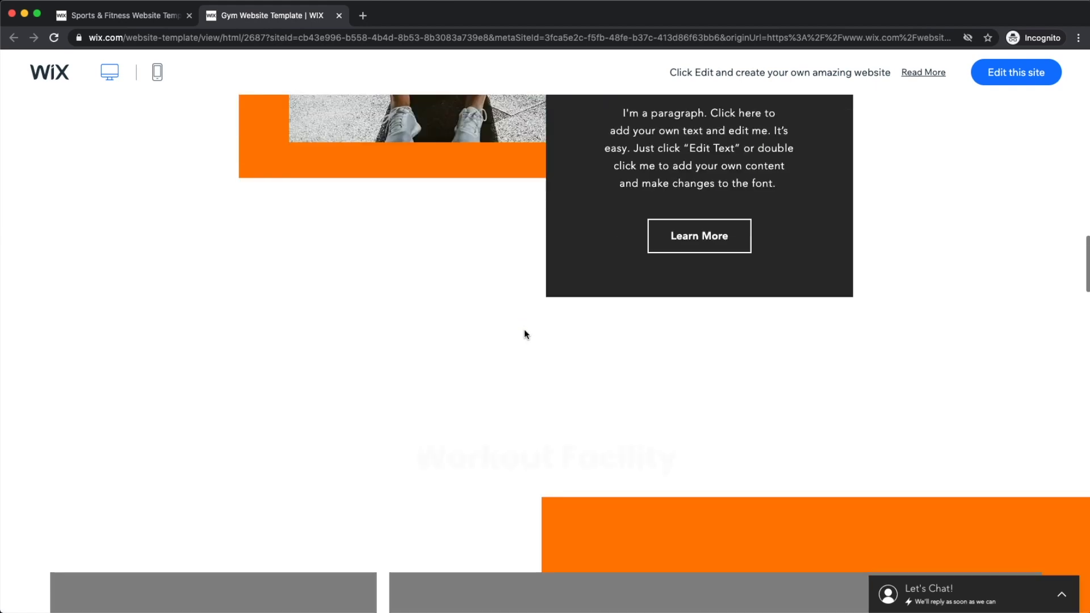
scroll(537, 339, "up", 10)
scroll(537, 339, "up", 10)
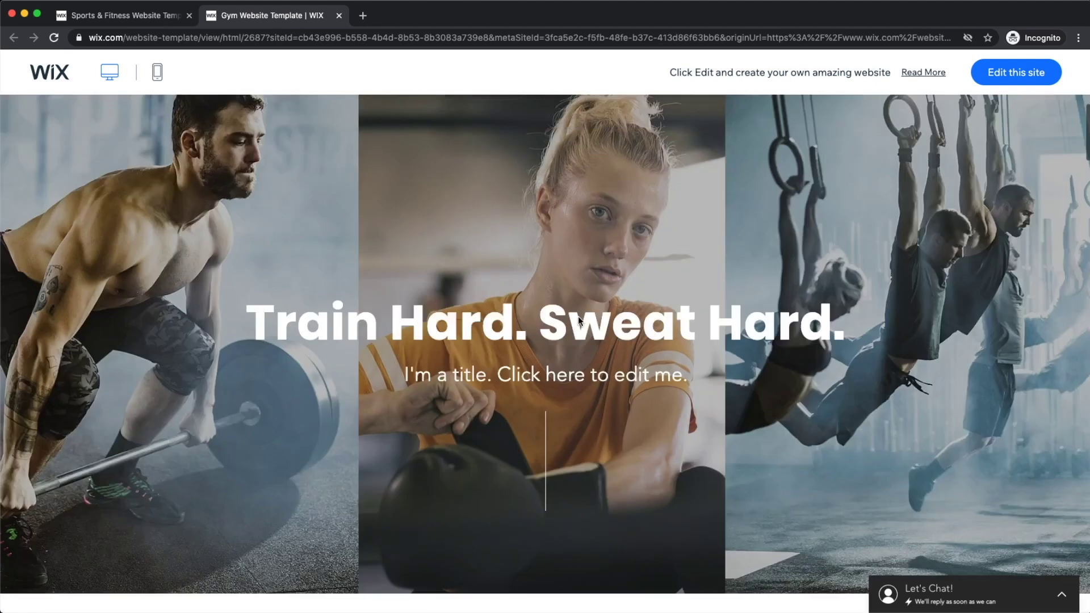
left_click(753, 140)
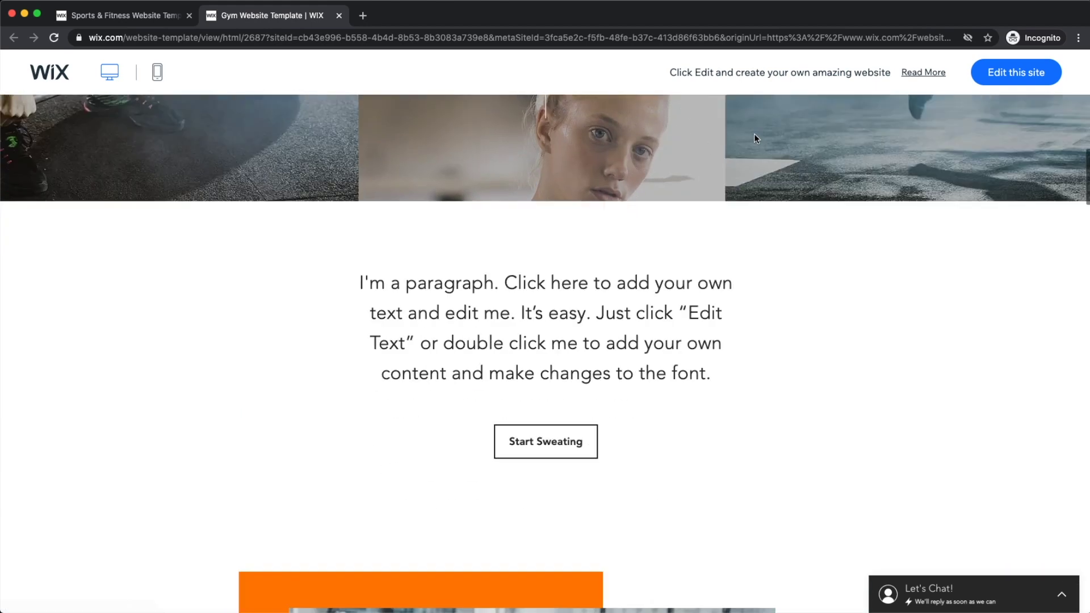
scroll(817, 233, "up", 10)
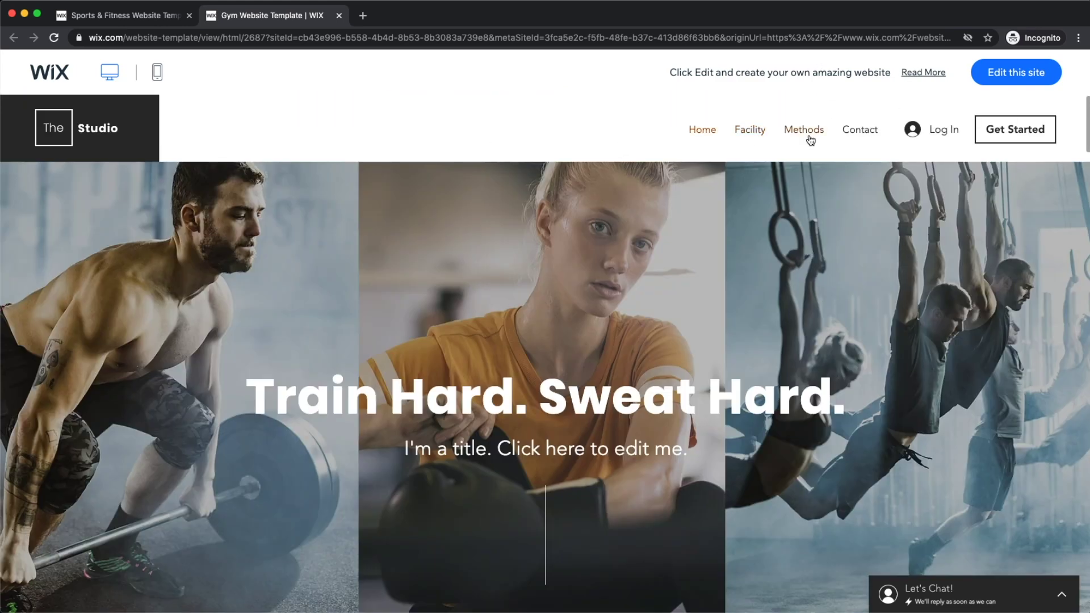
left_click(870, 130)
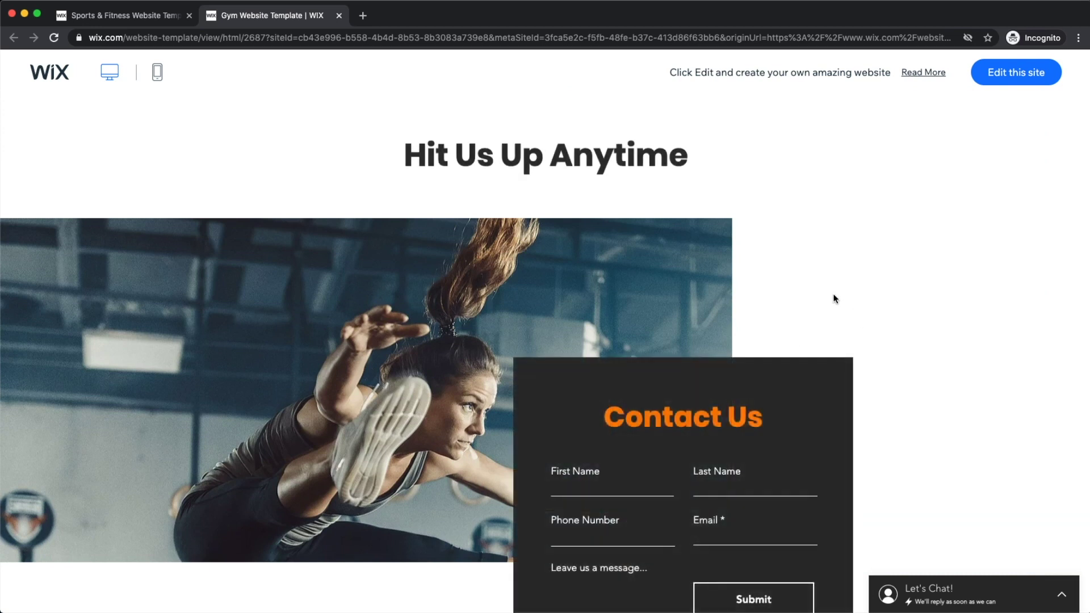
- Switch the Gym demo to the mobile view and examine its layout down to the contact form
left_click(157, 74)
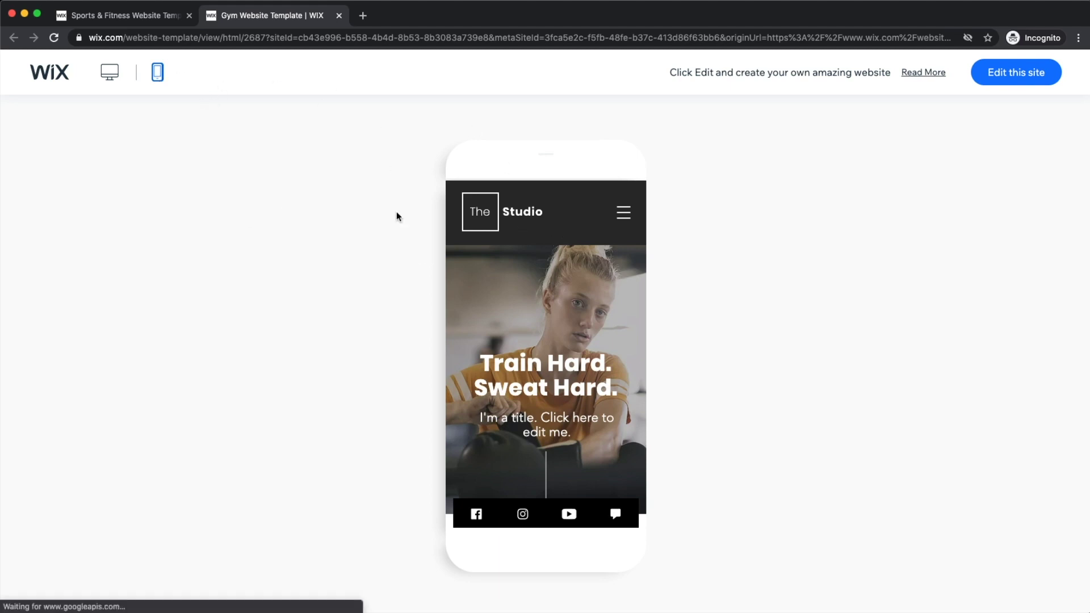
scroll(584, 302, "down", 10)
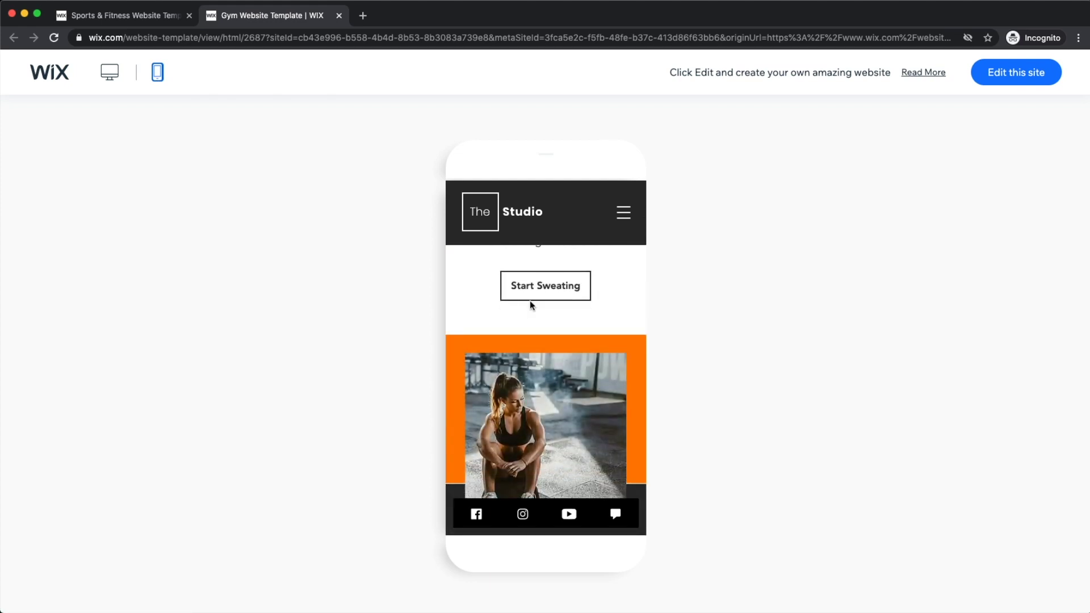
scroll(539, 310, "down", 10)
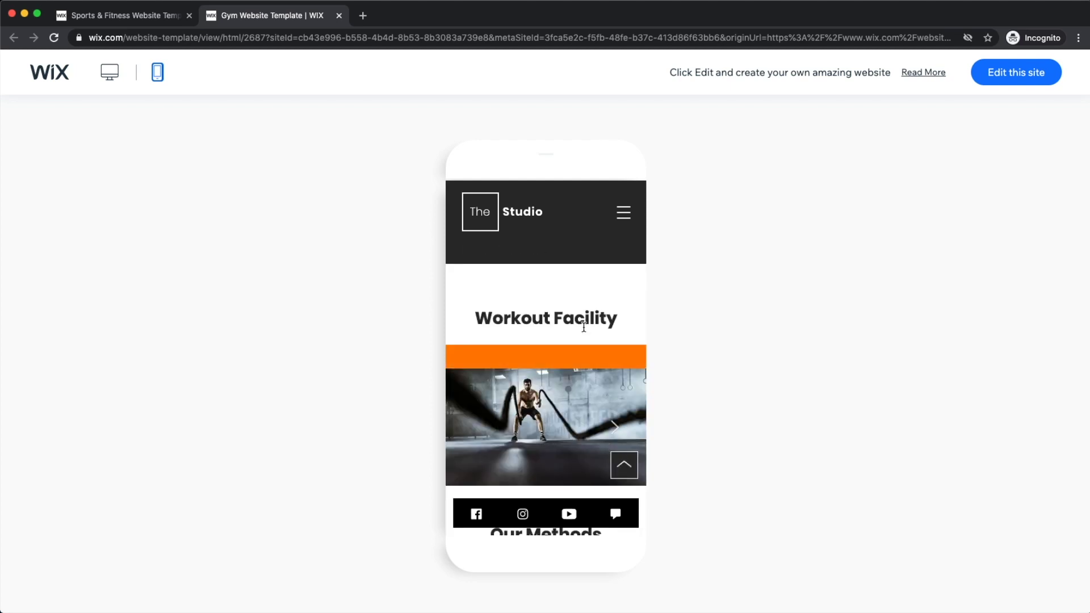
scroll(565, 336, "down", 15)
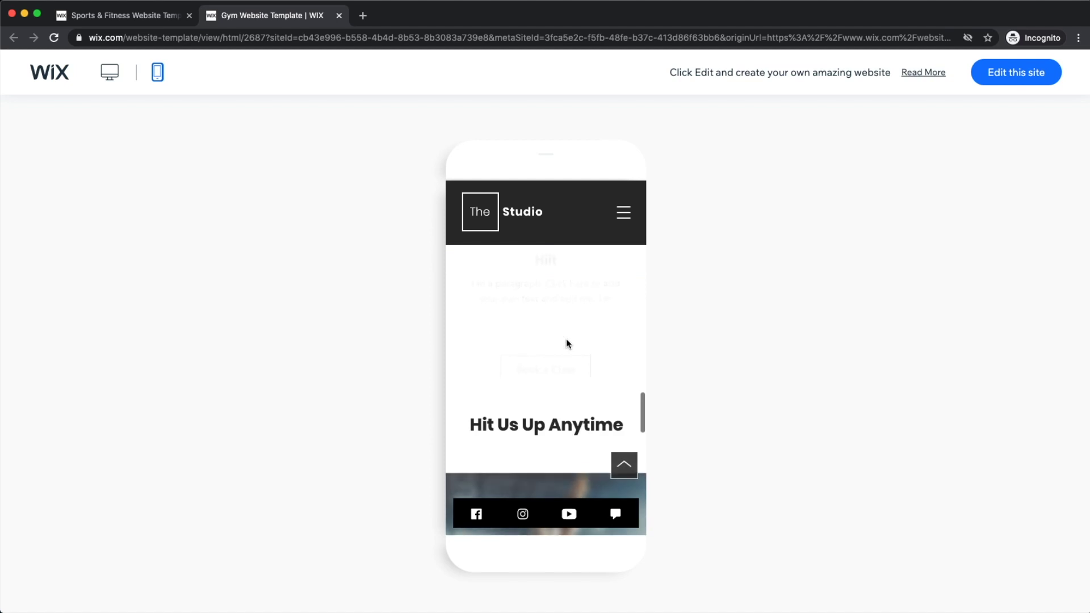
scroll(566, 339, "down", 10)
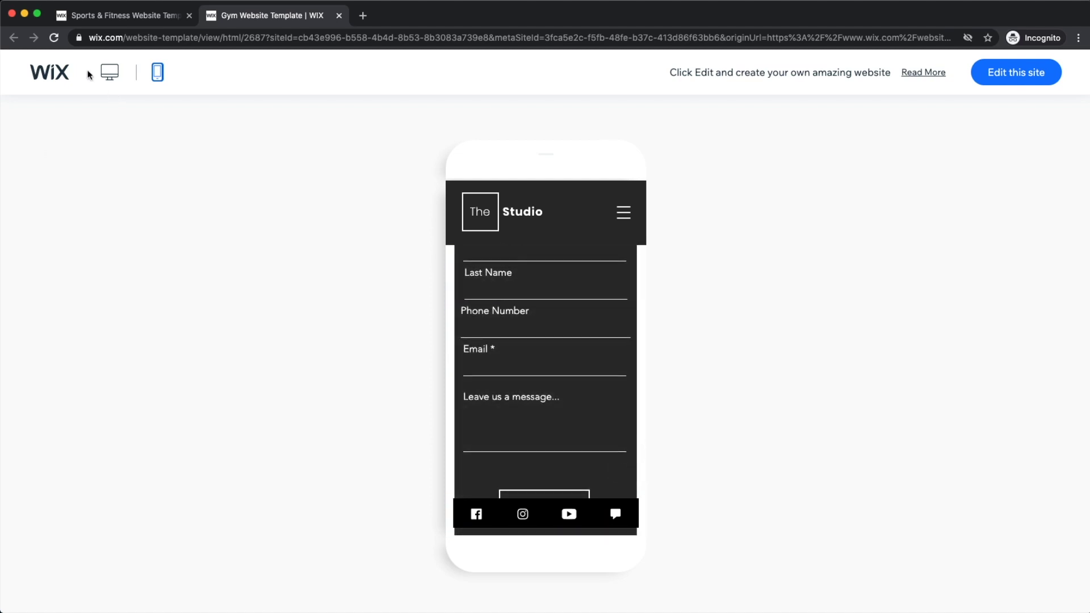
- Close the Gym demo and search all website templates for "fitness coach"
left_click(339, 16)
scroll(452, 261, "up", 10)
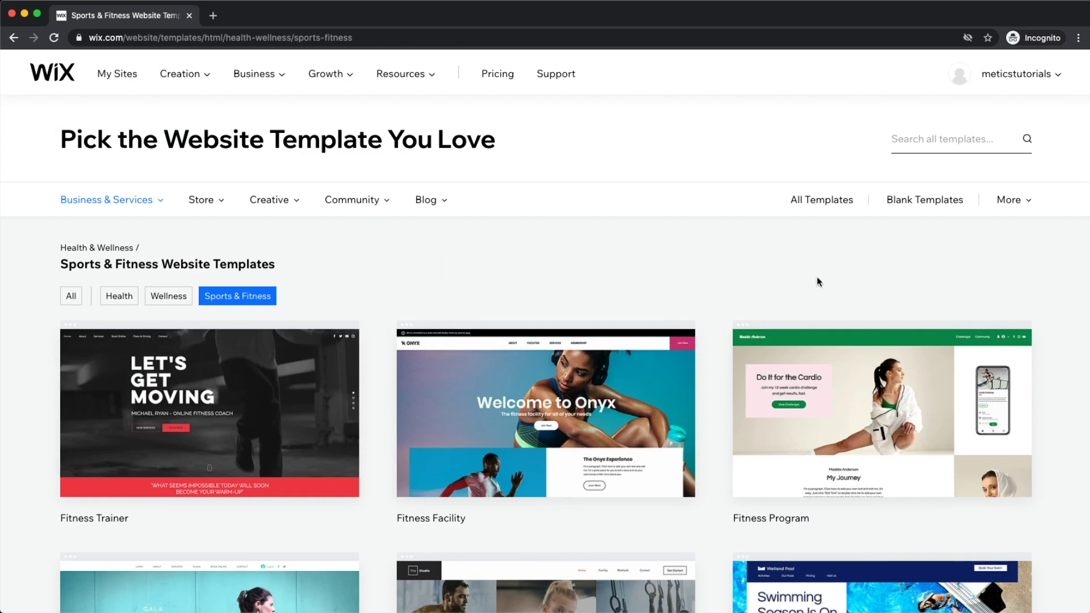
left_click(927, 140)
scroll(935, 141, "up", 5)
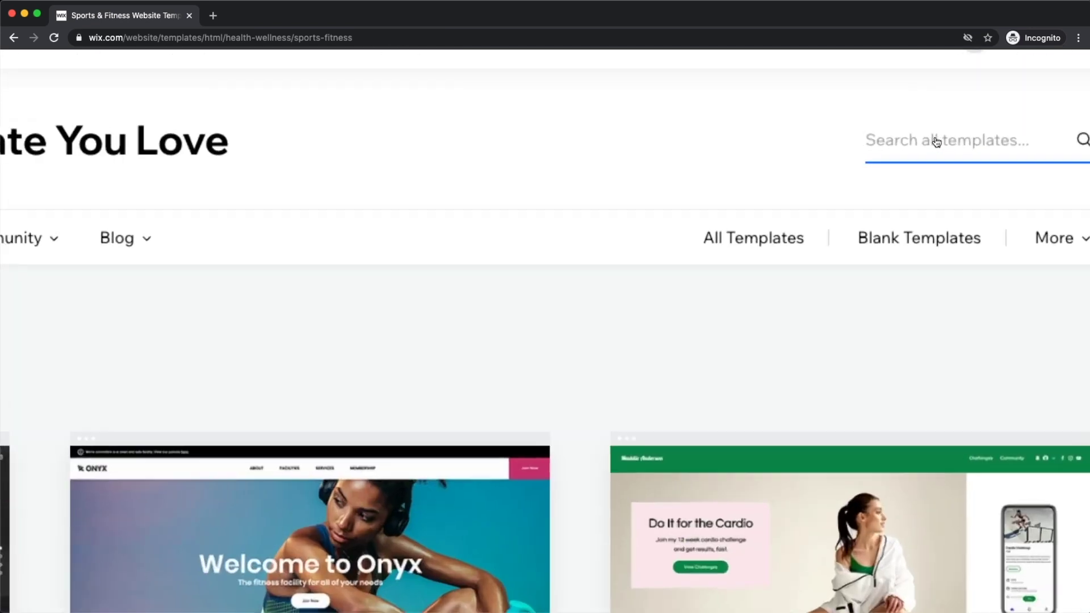
scroll(936, 145, "right", 3)
scroll(826, 164, "up", 1)
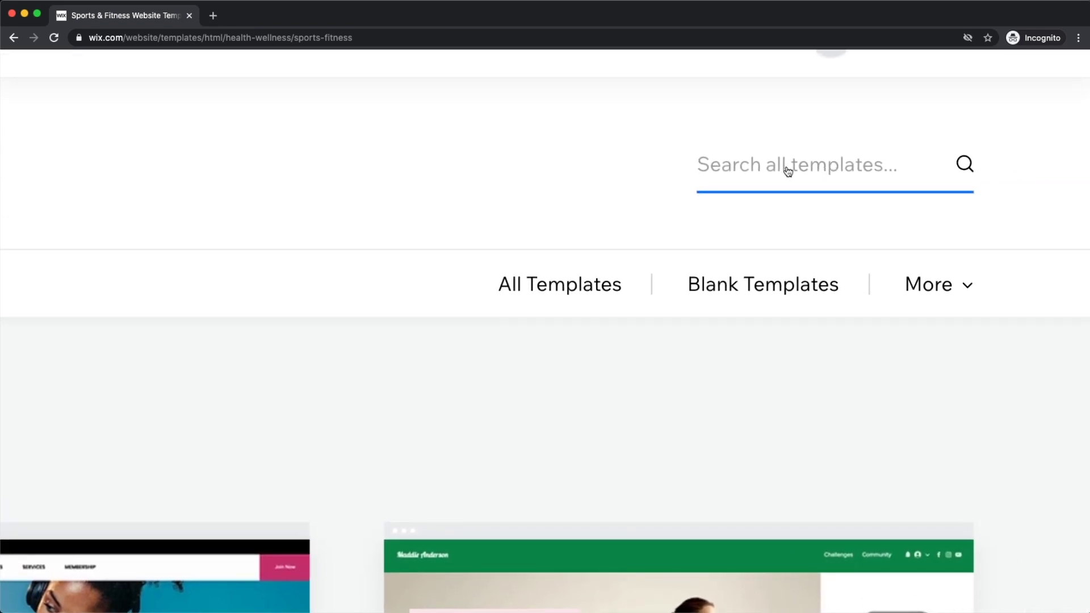
type("fitness c")
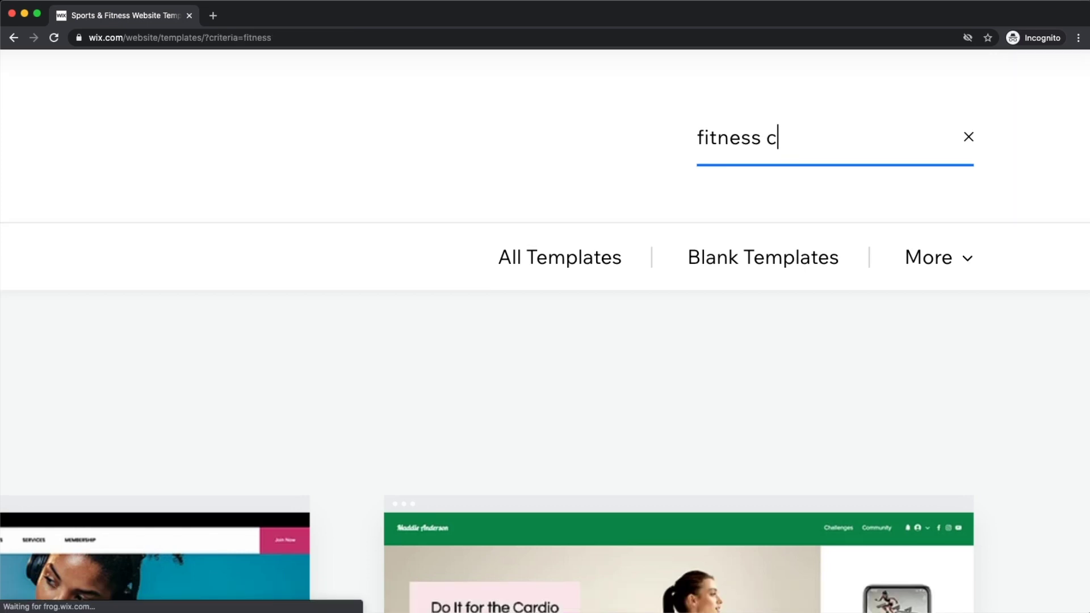
type("oach")
- Examine the template results for "fitness coach"
scroll(769, 175, "down", 5)
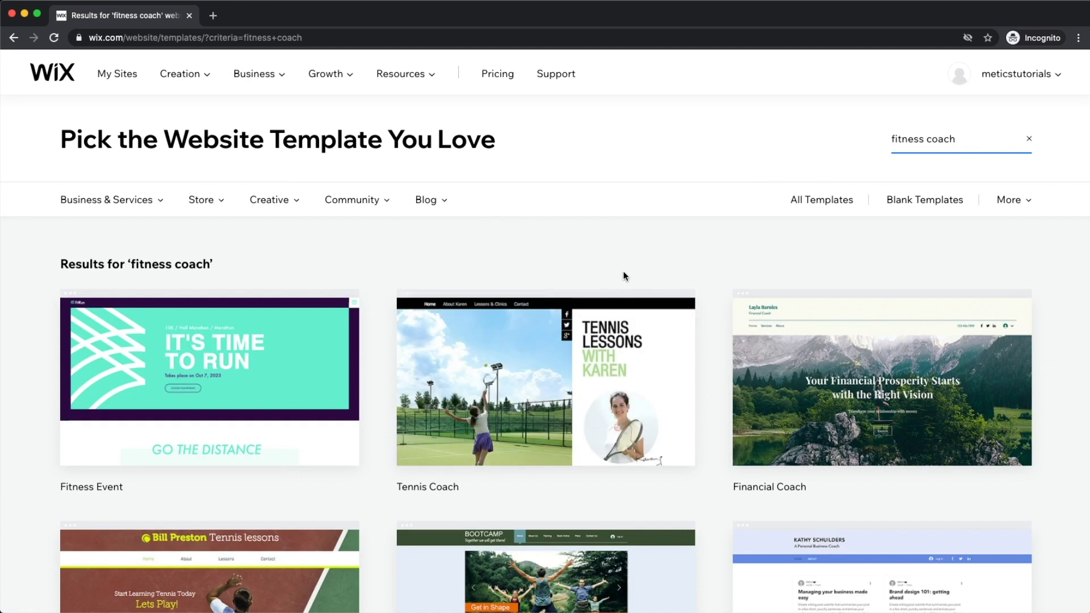
scroll(546, 269, "down", 1)
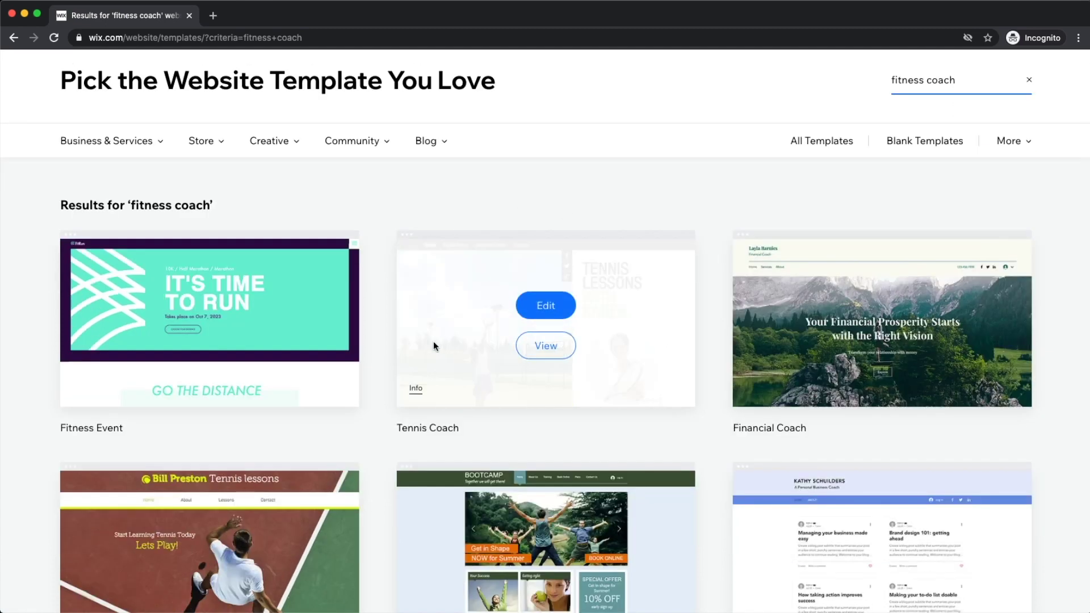
scroll(434, 342, "down", 2)
scroll(681, 279, "down", 2)
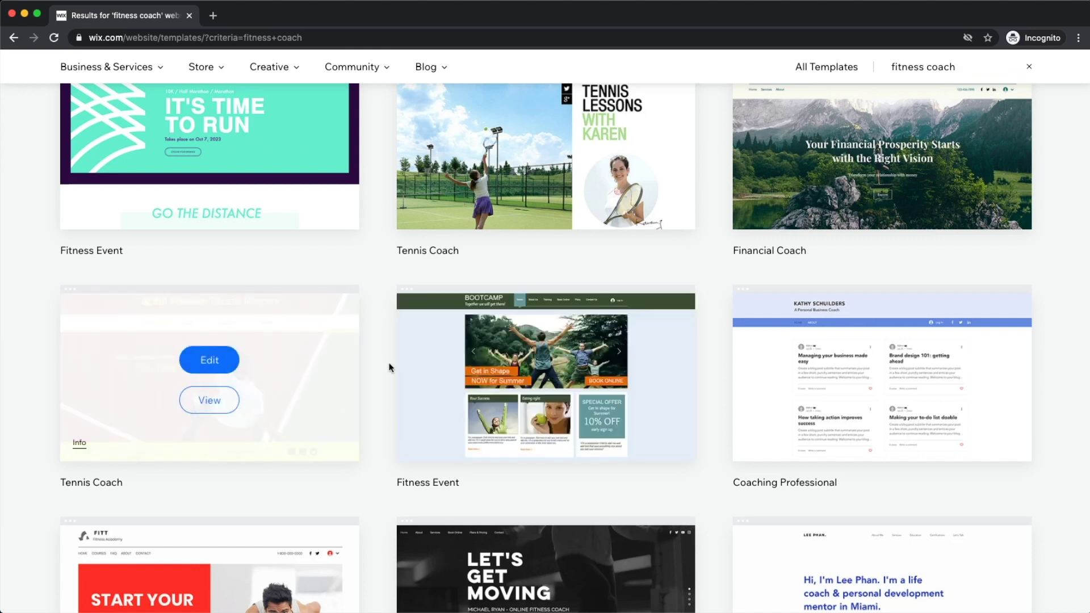
scroll(192, 397, "down", 2)
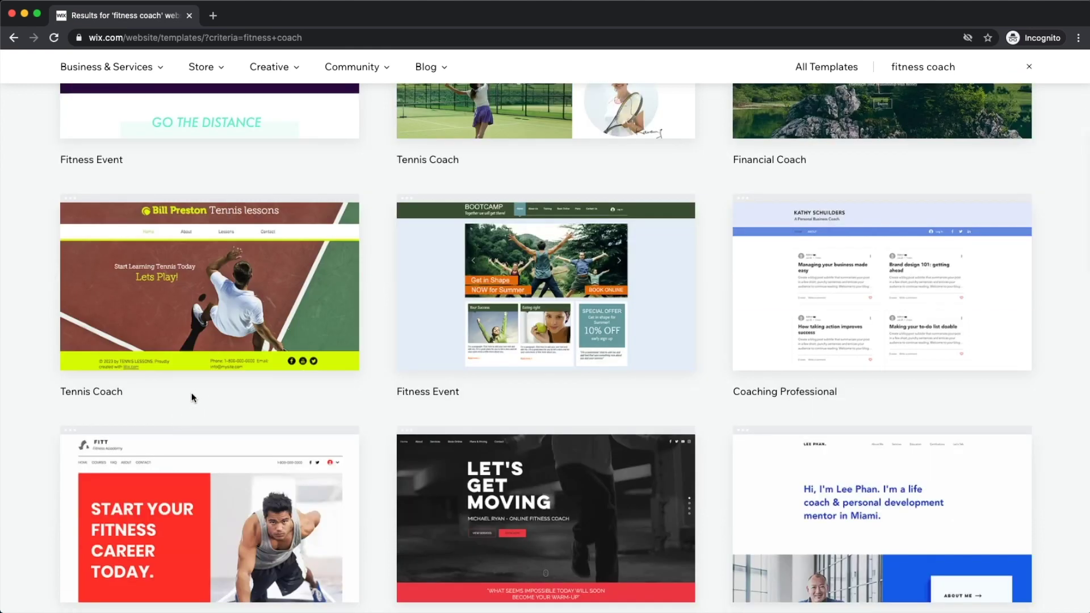
scroll(334, 394, "up", 4)
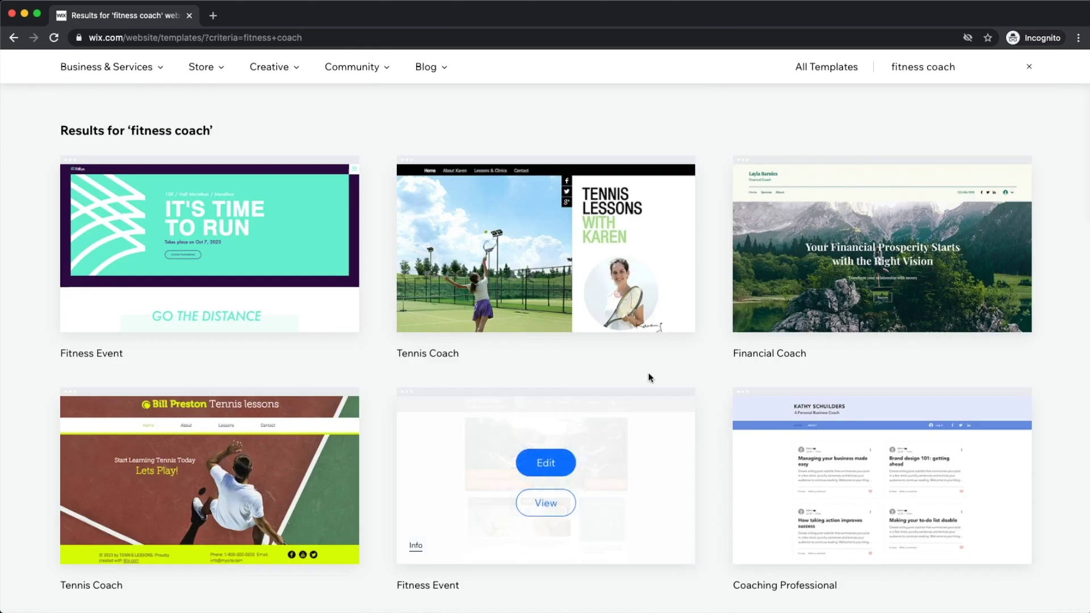
mouse_move(530, 286)
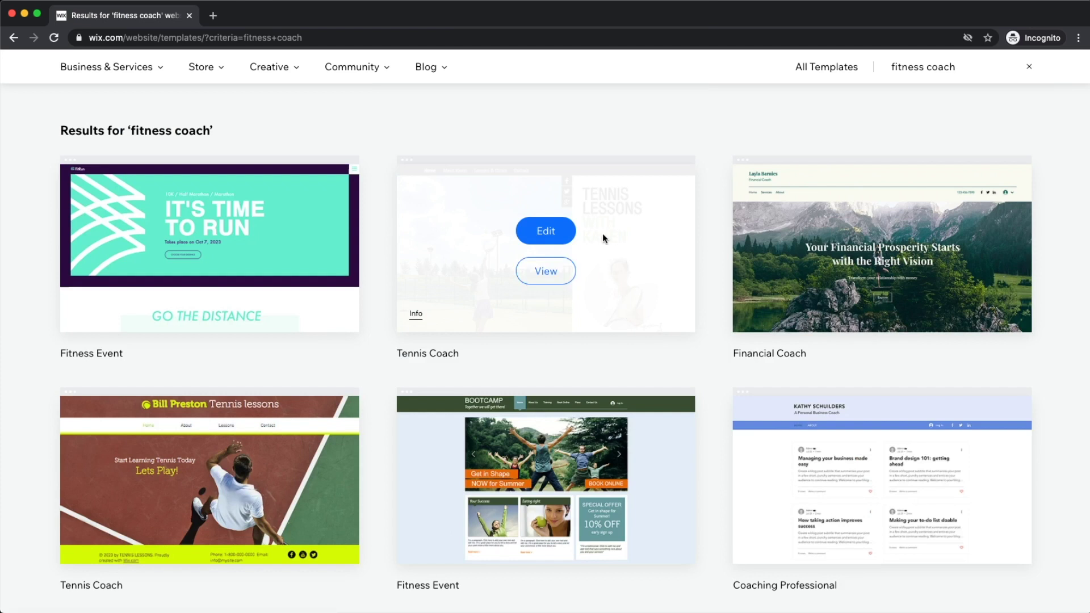
scroll(632, 291, "up", 3)
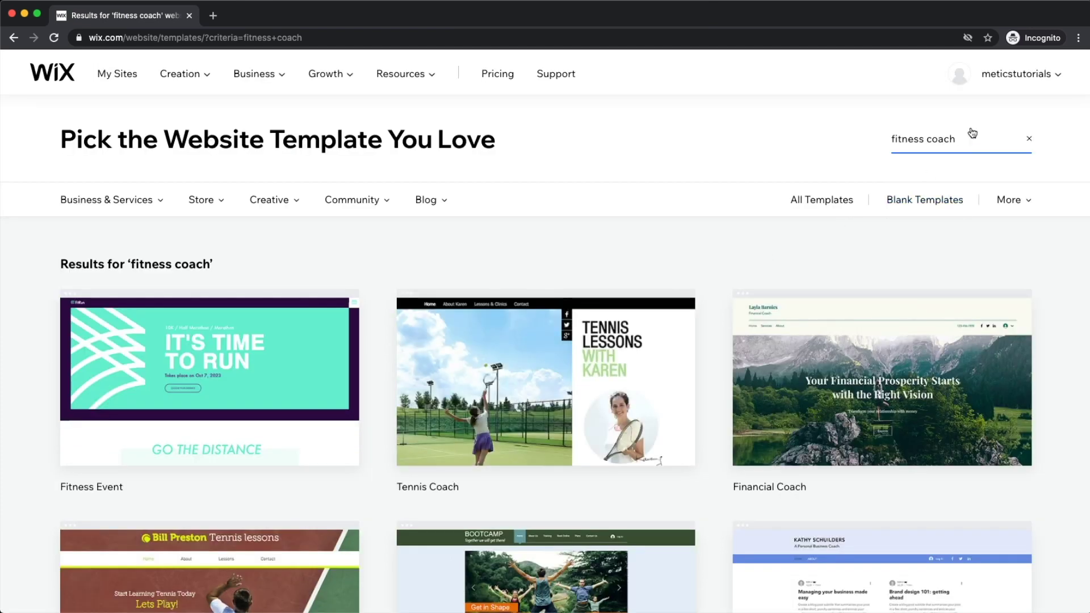
- Replace the template search with "coffee shop" and look over the matching templates
left_click_drag(959, 139, 887, 137)
type("c")
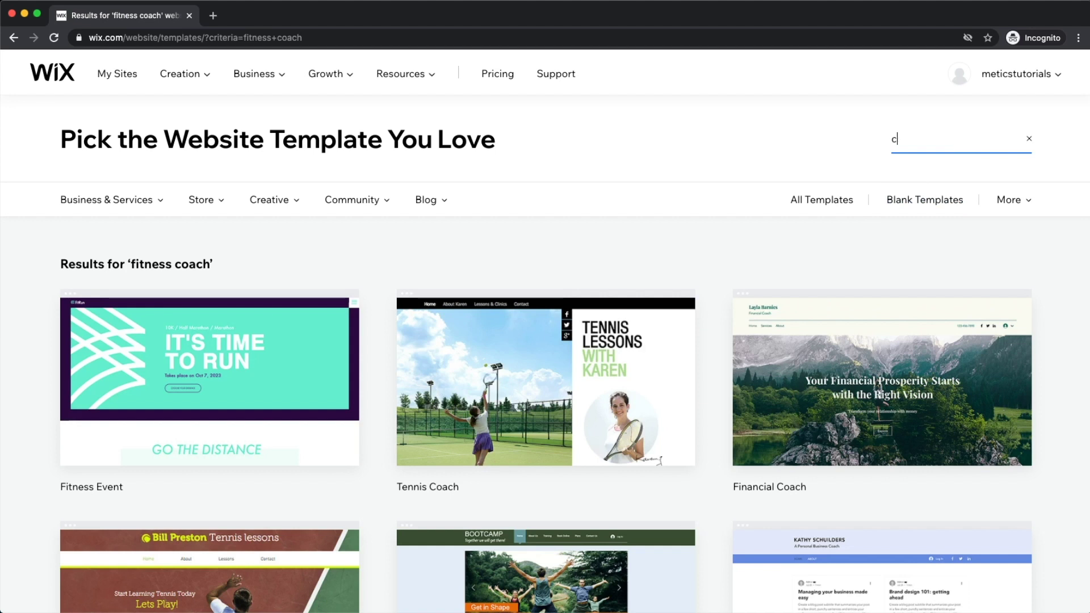
type("offee shop")
key("Return")
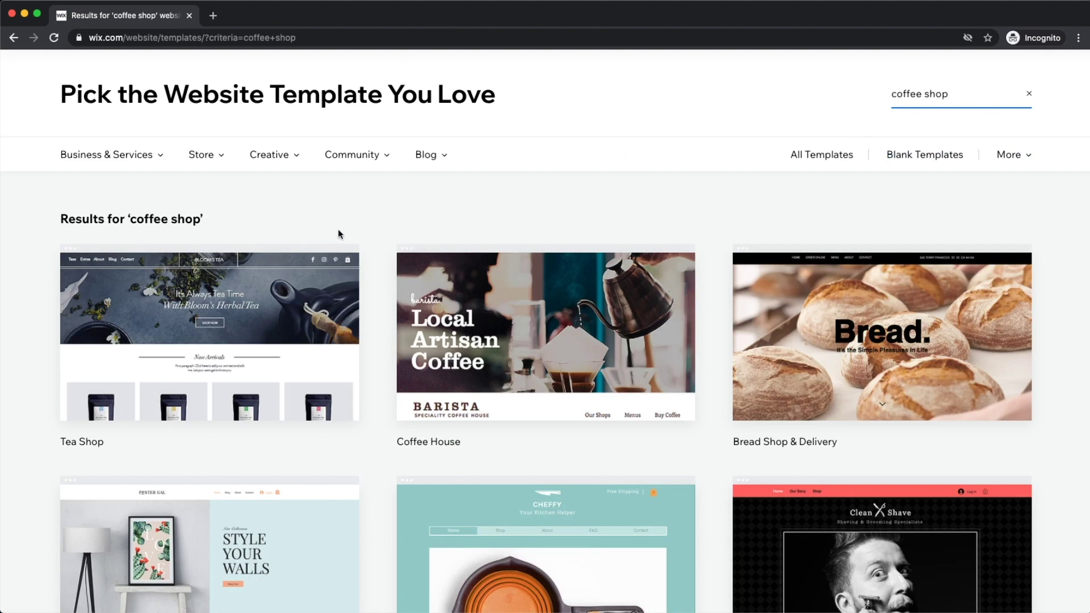
mouse_move(621, 358)
- Clear the template search, show the Most Popular Website Templates, and look through them
left_click(1029, 93)
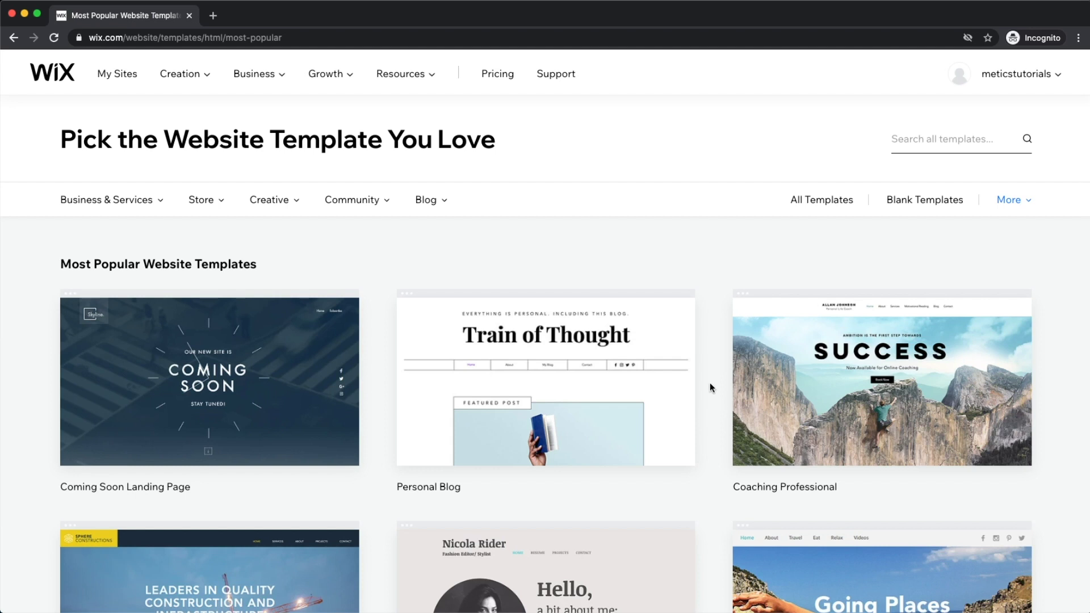
scroll(709, 383, "down", 7)
scroll(708, 383, "up", 7)
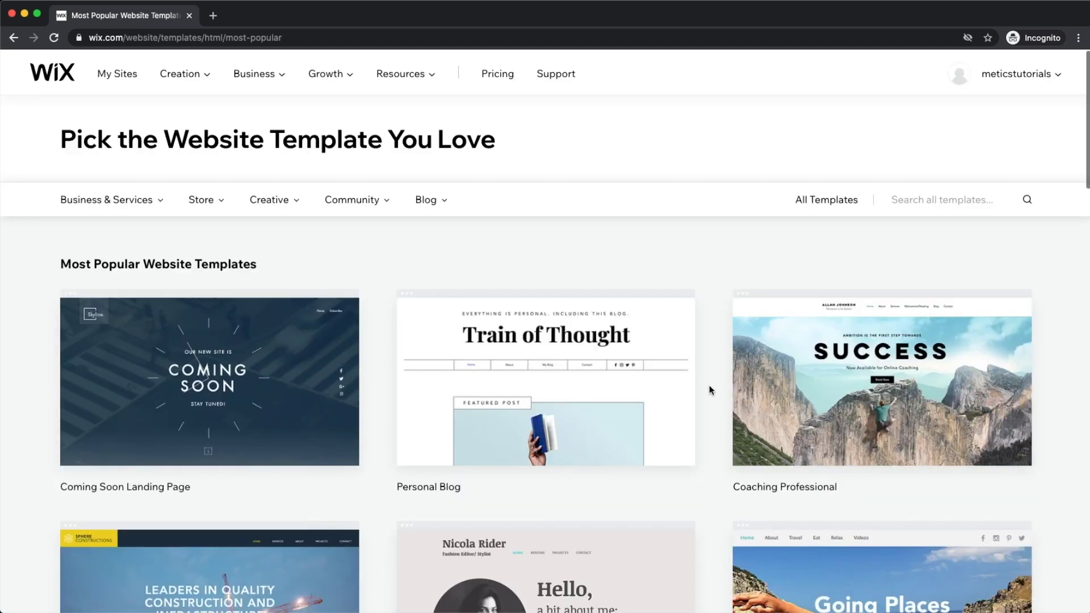
- Show the Consulting & Coaching templates from the Business group under Business & Services and look through them
mouse_move(71, 206)
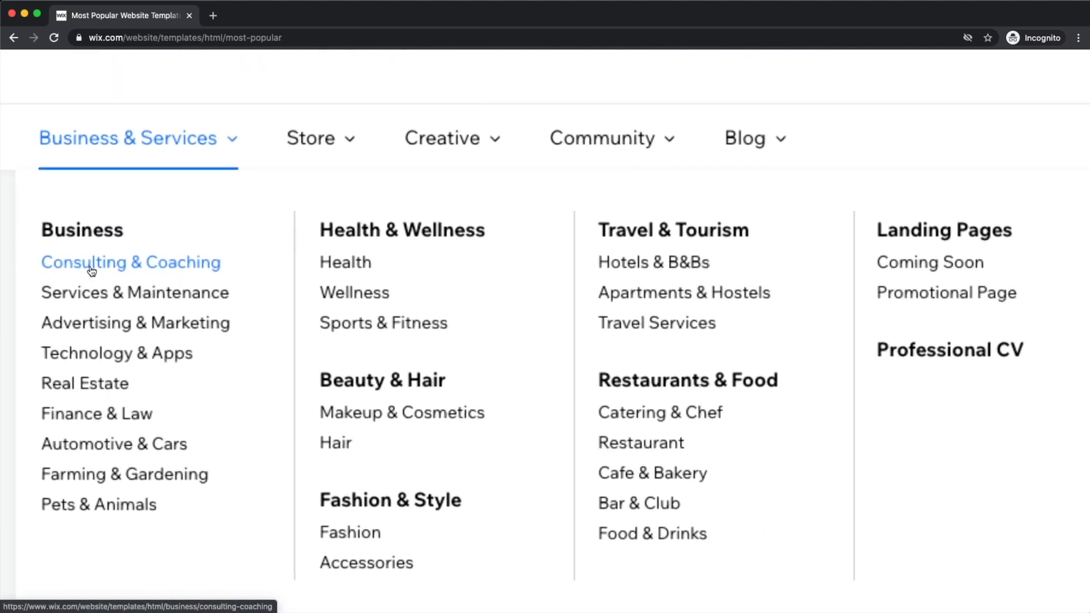
left_click(100, 265)
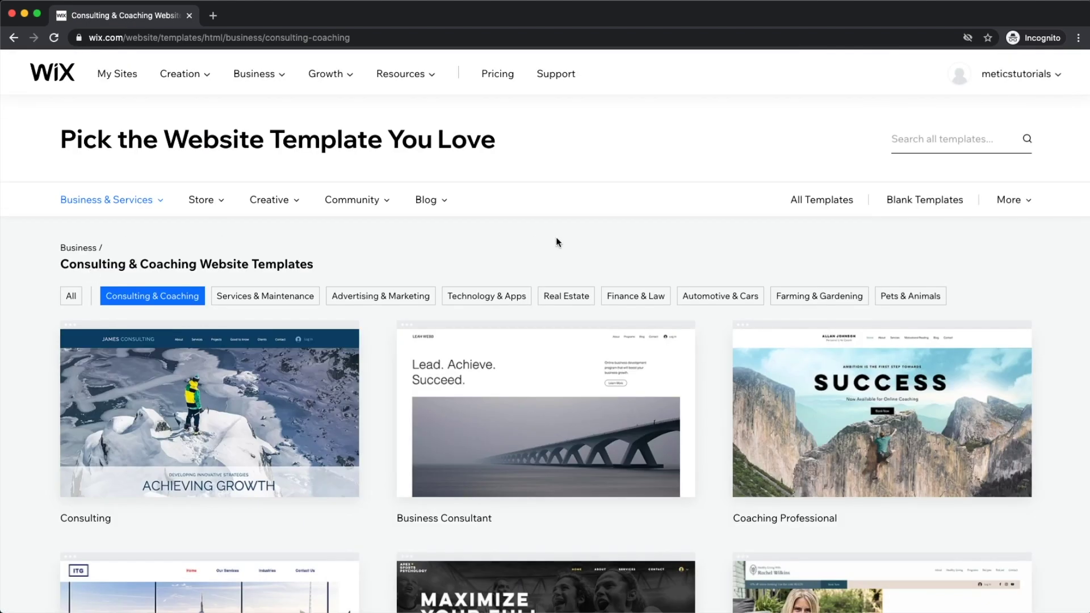
scroll(549, 271, "down", 7)
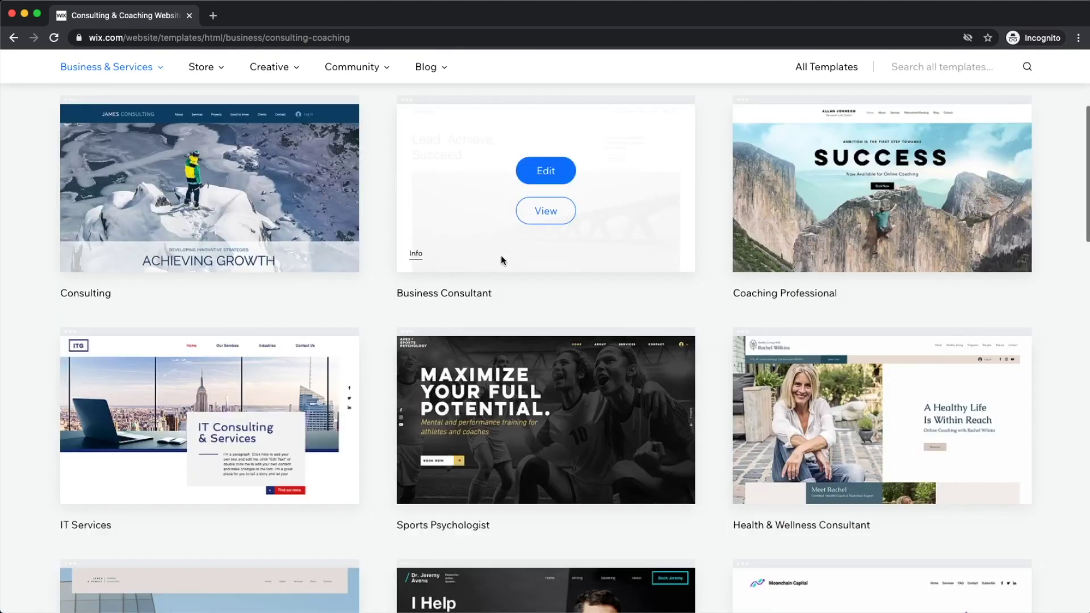
scroll(503, 265, "up", 7)
- Preview the Consulting template and open its full demo
mouse_move(299, 377)
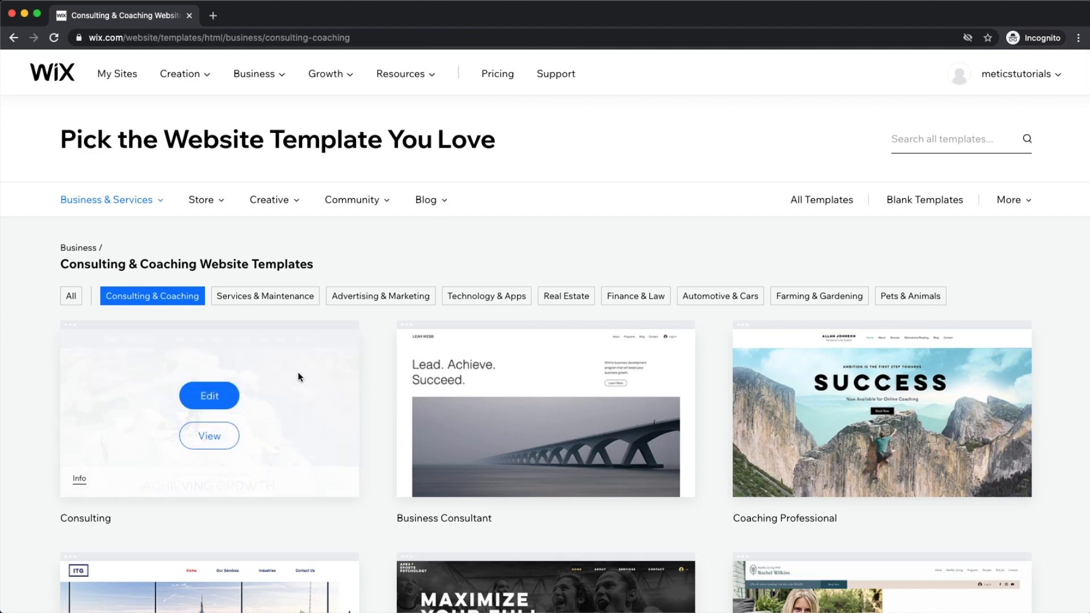
left_click(201, 444)
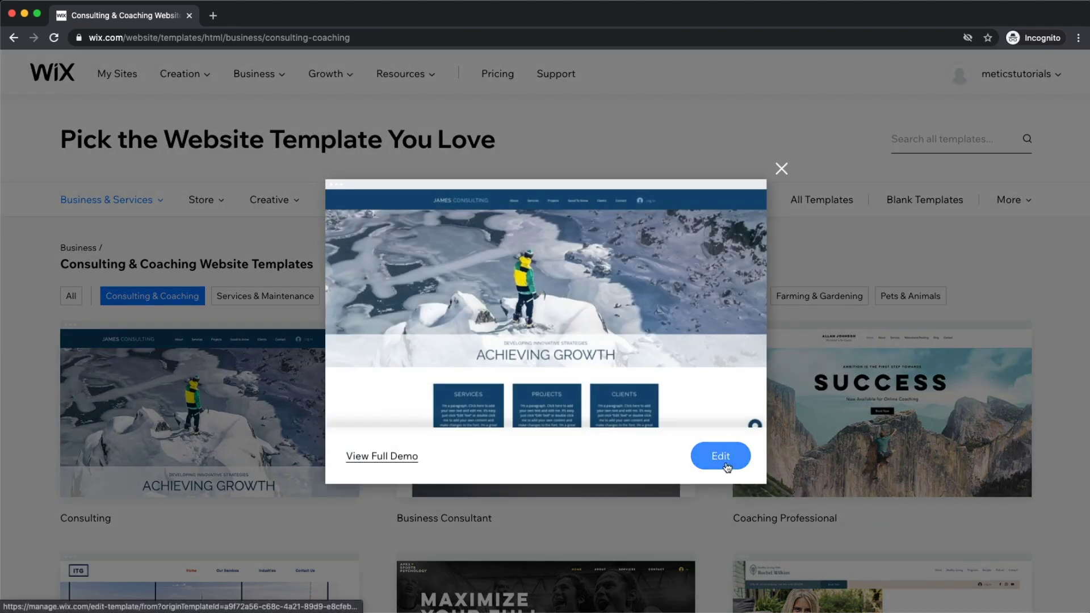
left_click(401, 456)
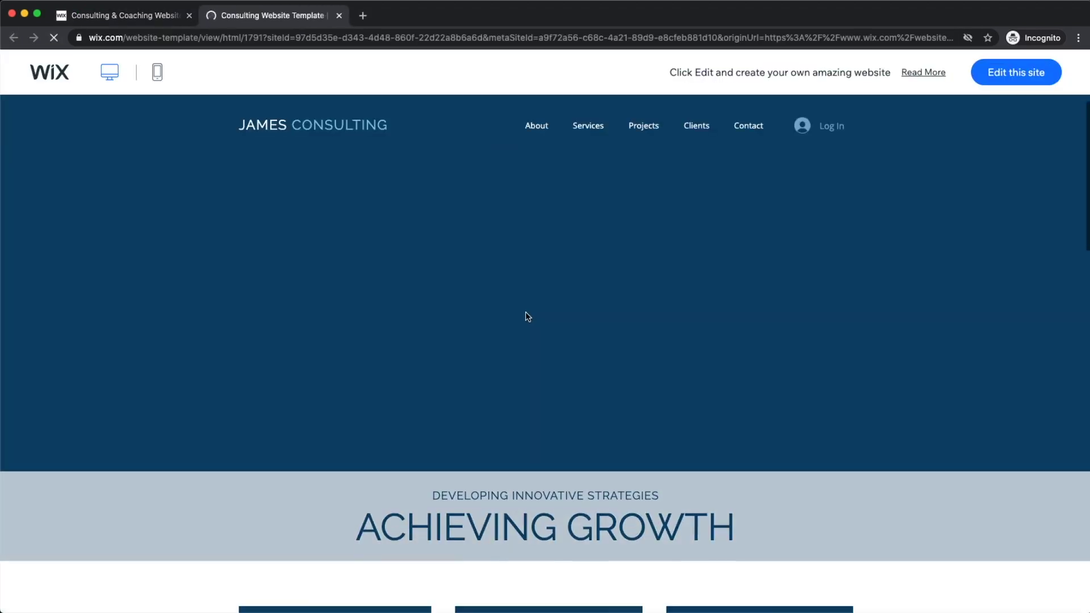
- Examine the Consulting demo's desktop home page, including its service boxes, About Us and Contact Us sections
scroll(572, 306, "down", 10)
scroll(509, 295, "down", 6)
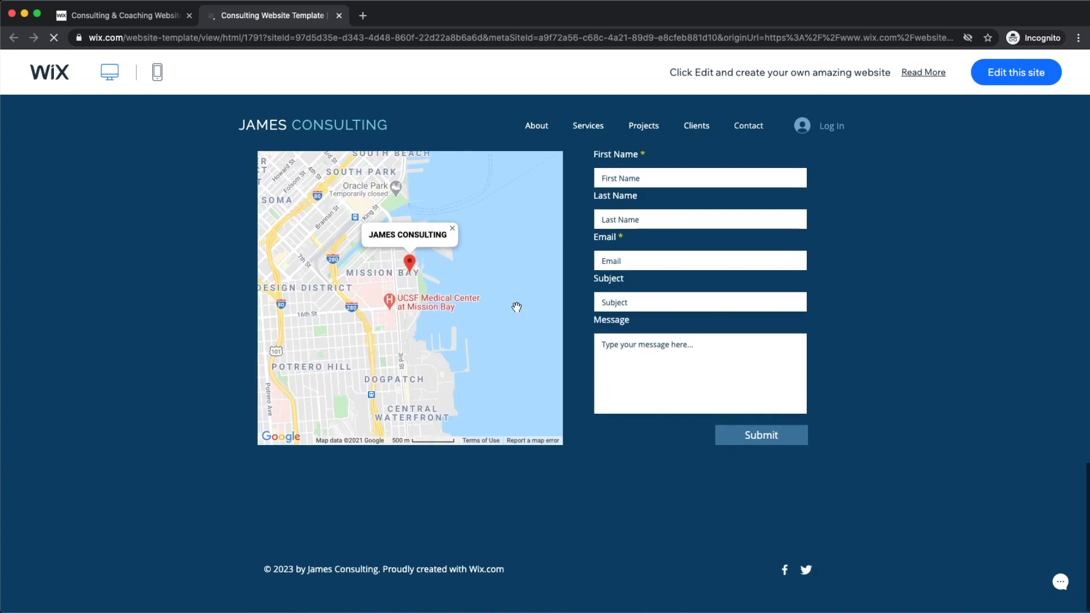
scroll(516, 304, "up", 15)
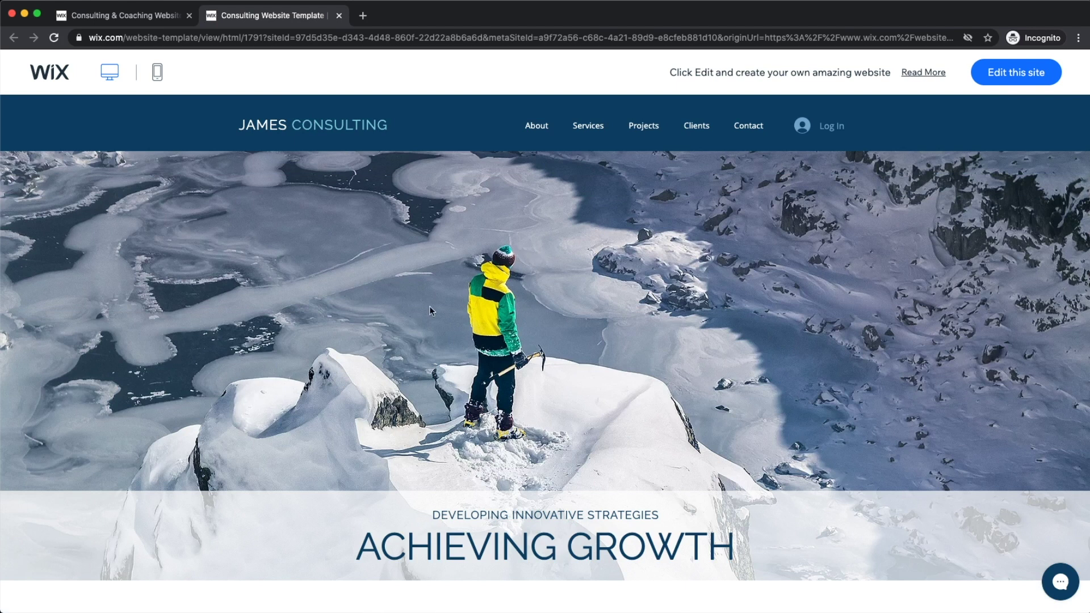
scroll(479, 346, "down", 10)
scroll(471, 342, "down", 4)
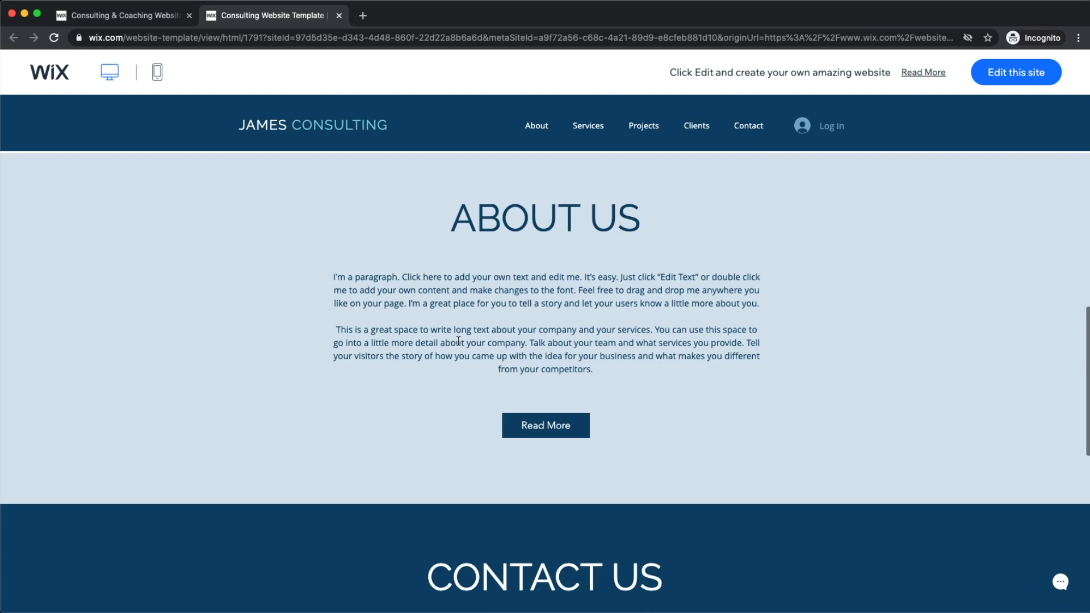
scroll(458, 341, "up", 14)
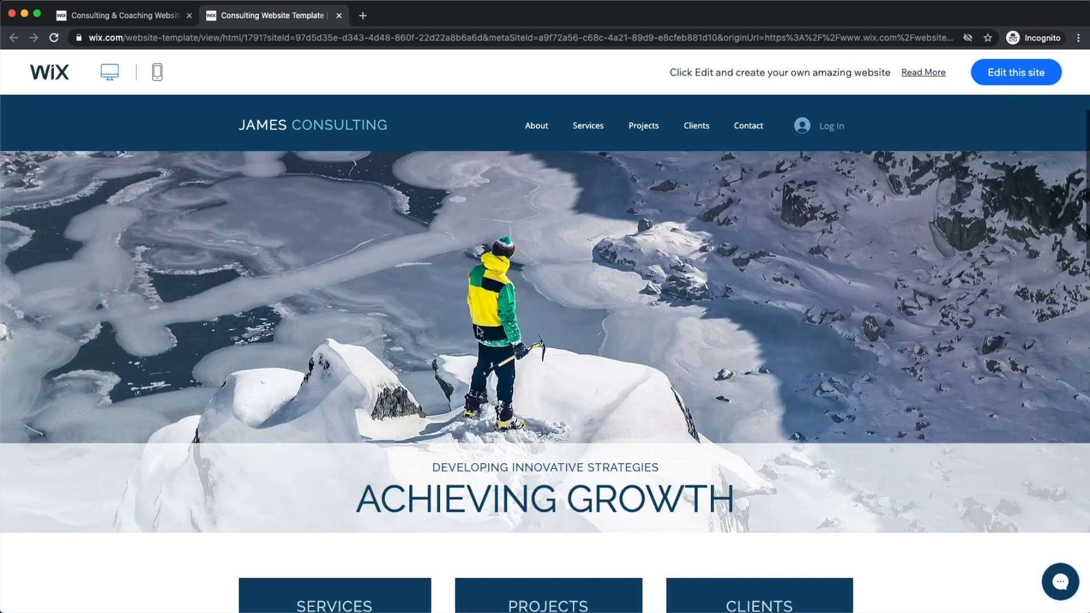
- Start editing the Consulting template and look through its home page sections in the website editor
left_click(1015, 79)
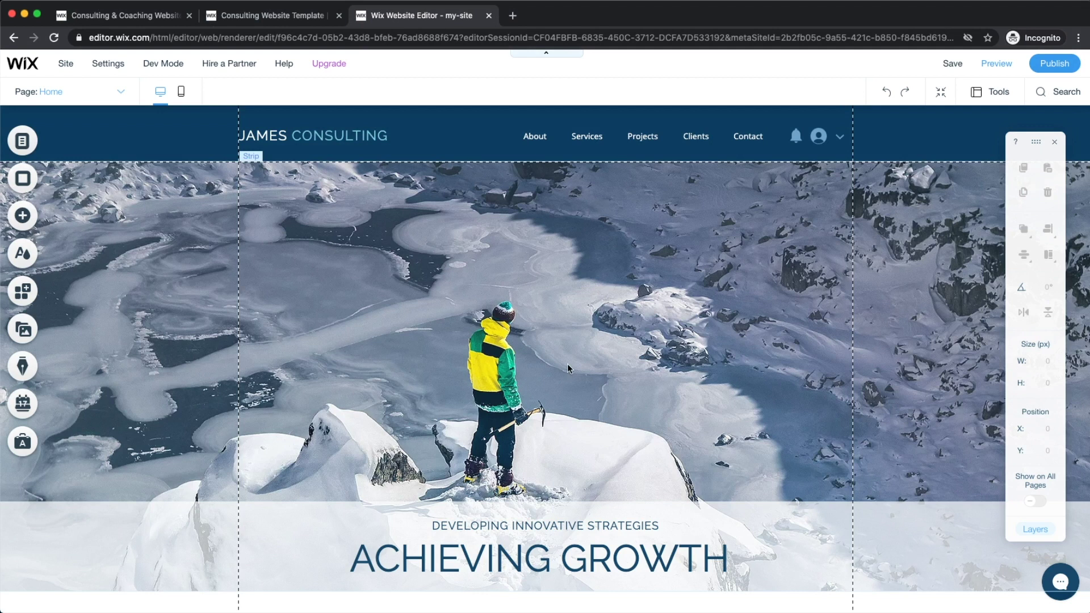
scroll(567, 365, "down", 4)
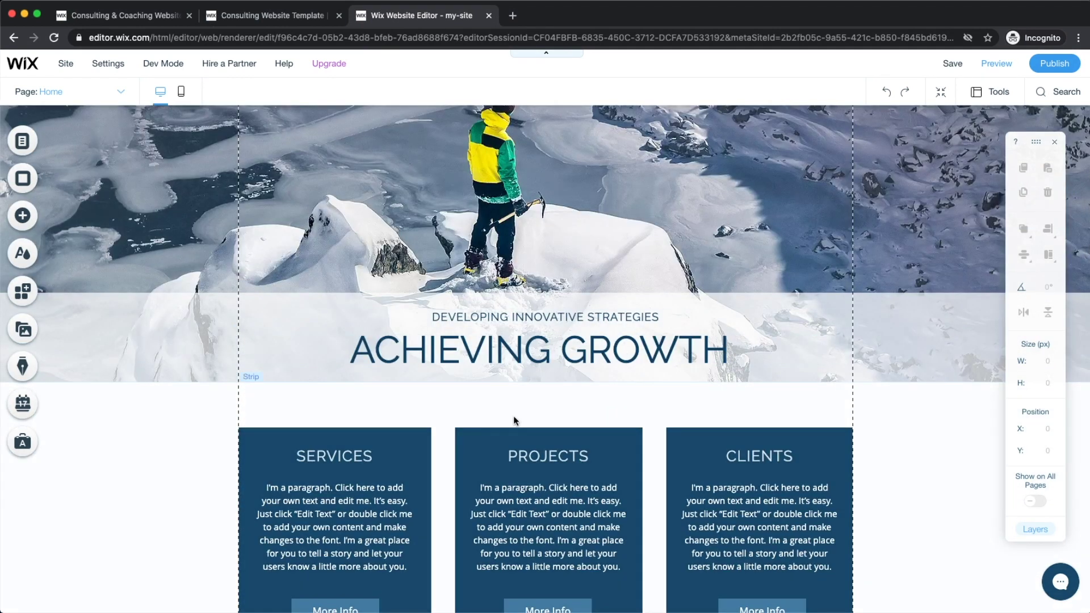
scroll(443, 373, "down", 6)
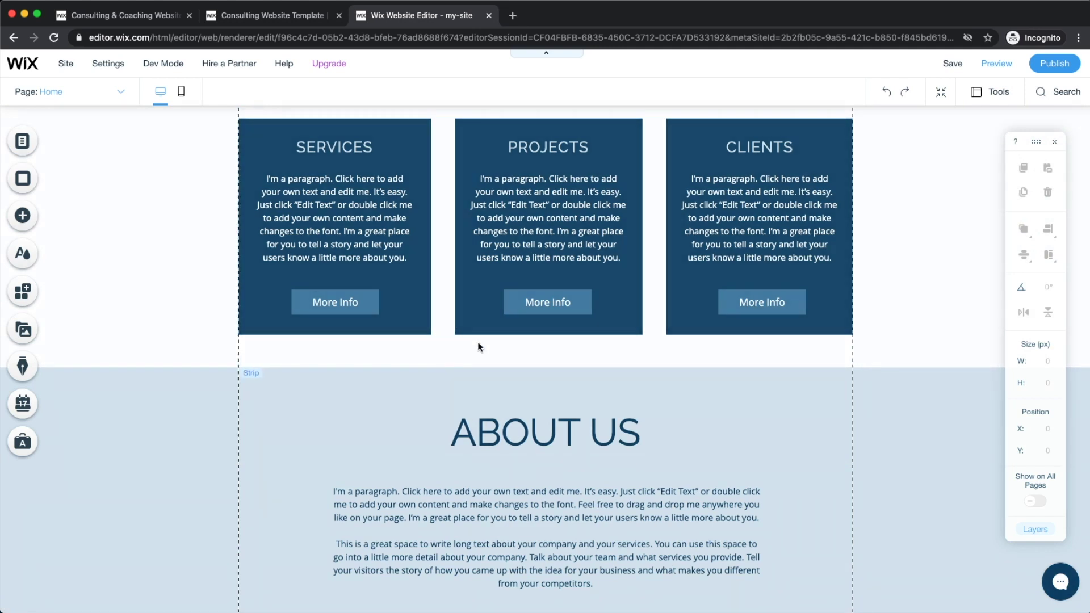
scroll(469, 417, "down", 4)
scroll(469, 414, "up", 12)
scroll(468, 415, "up", 2)
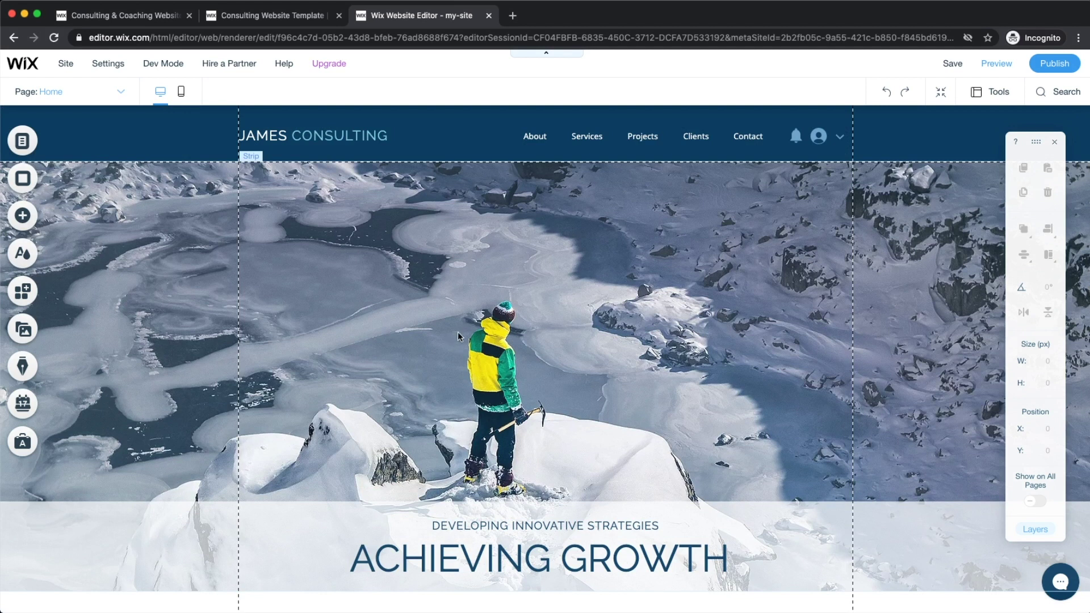
scroll(368, 245, "down", 4)
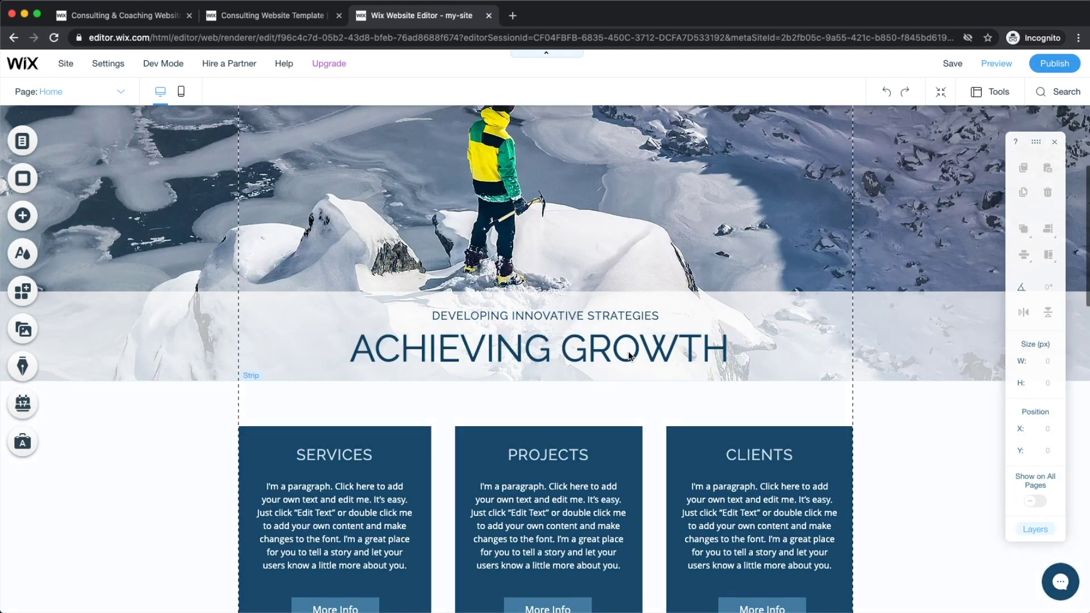
scroll(367, 245, "down", 7)
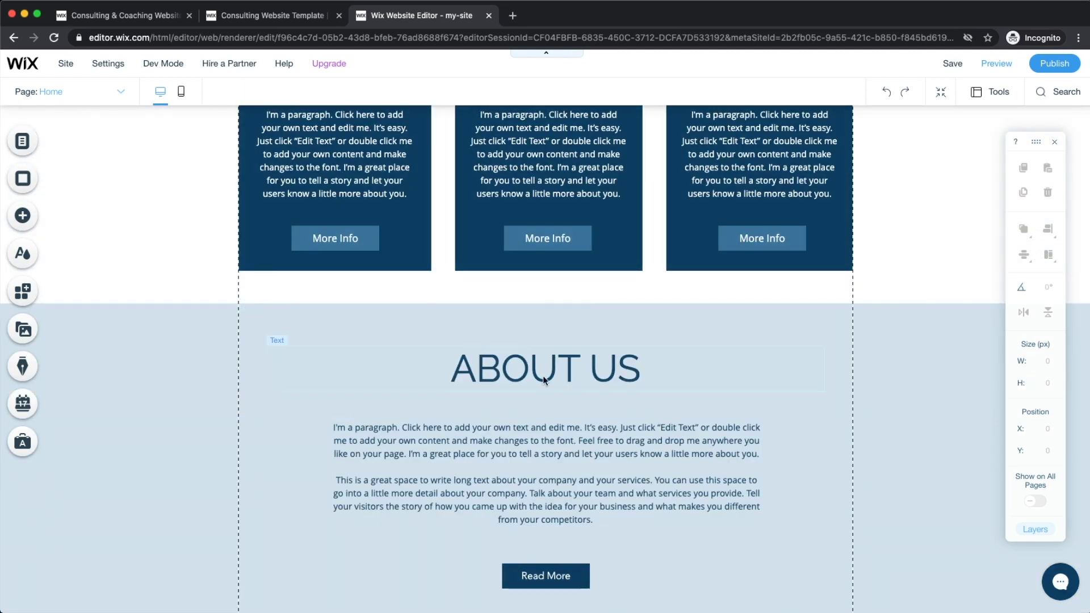
scroll(567, 352, "up", 5)
scroll(465, 370, "up", 4)
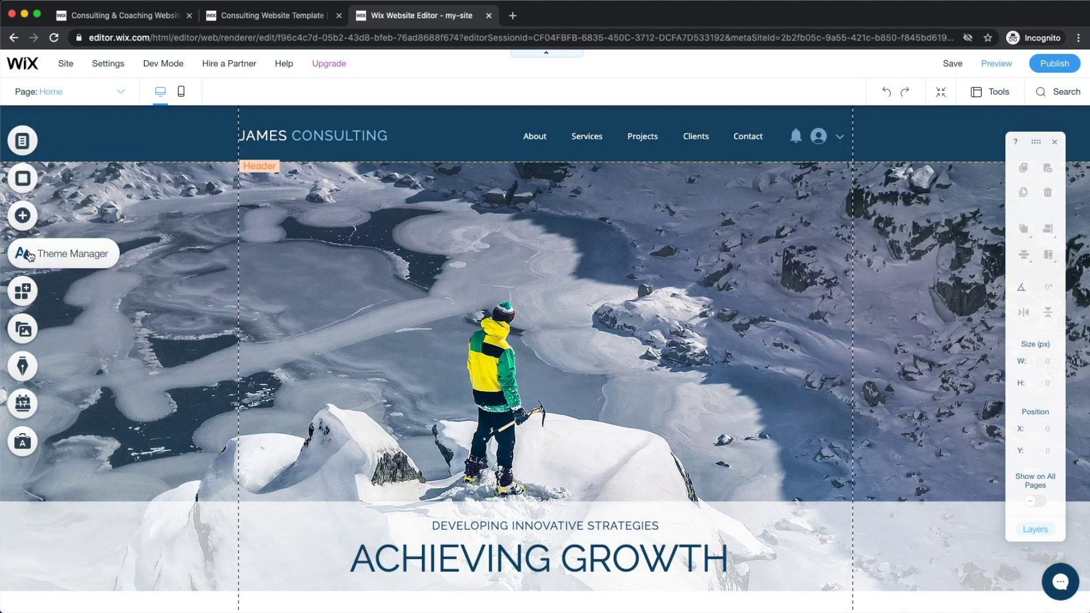
- Look through the editor's Site, Settings, Dev Mode and Hire a Partner options
mouse_move(156, 63)
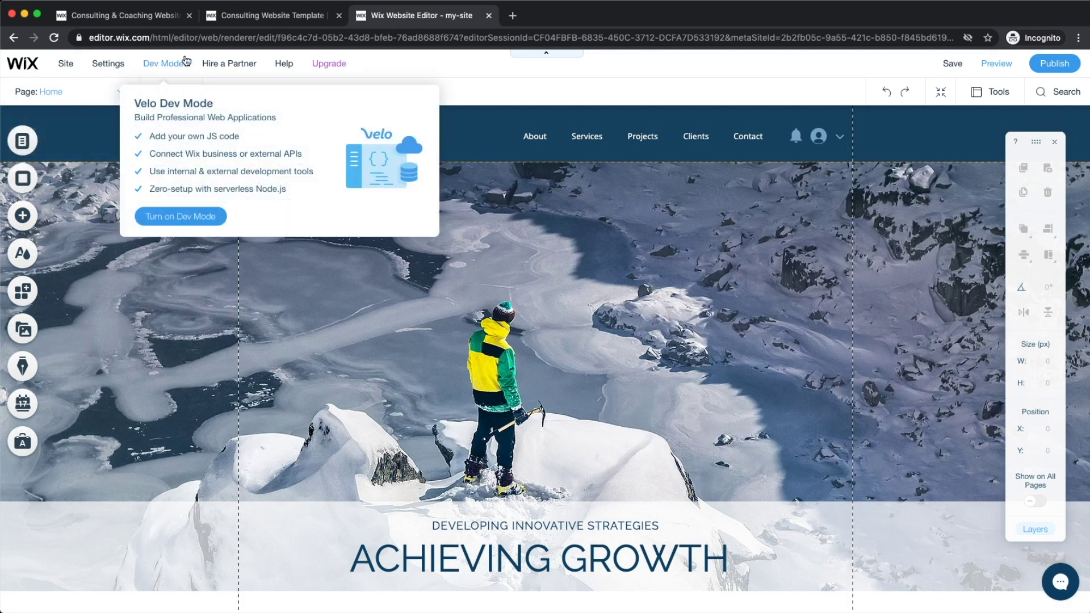
mouse_move(269, 61)
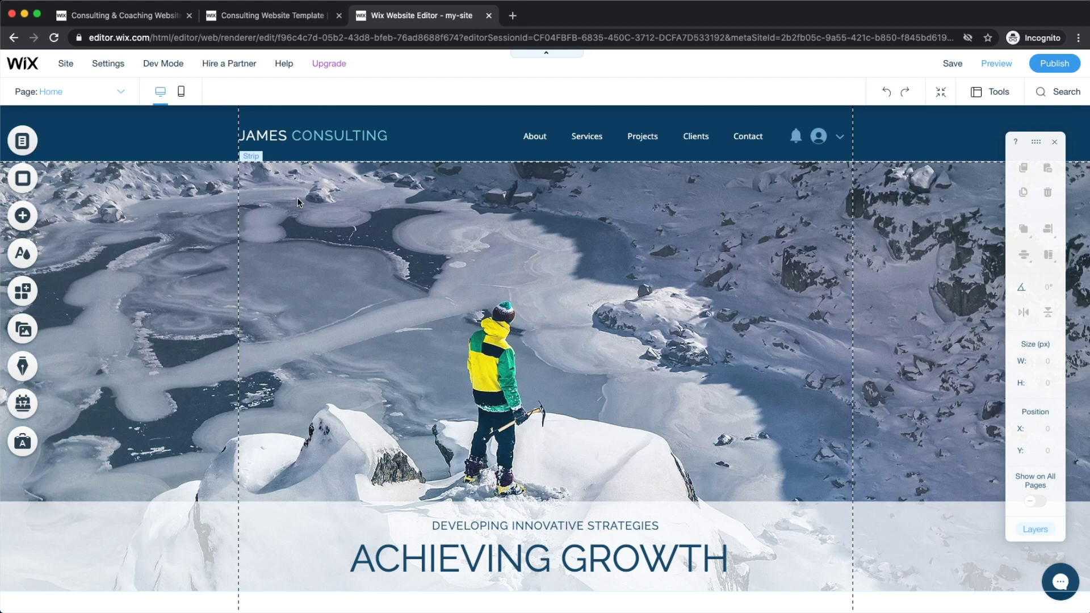
mouse_move(57, 63)
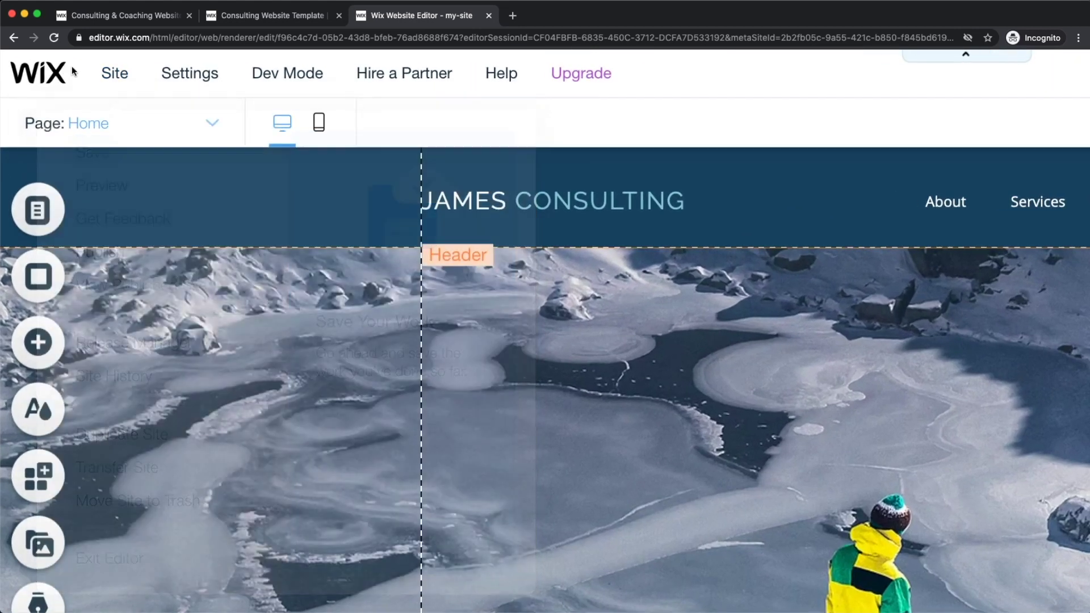
mouse_move(108, 72)
mouse_move(177, 67)
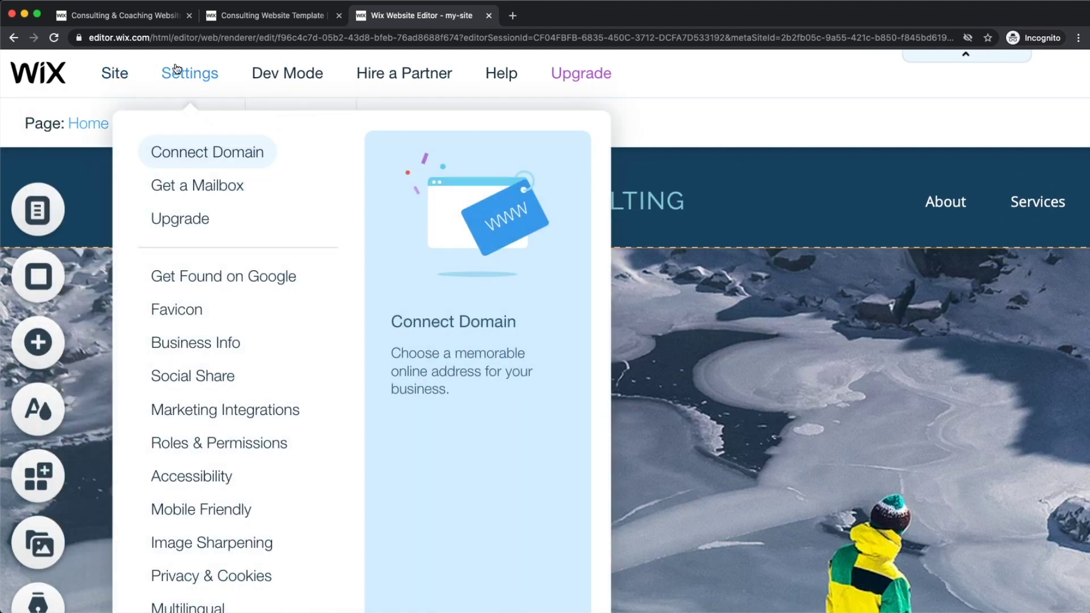
scroll(205, 177, "down", 3)
scroll(440, 129, "up", 3)
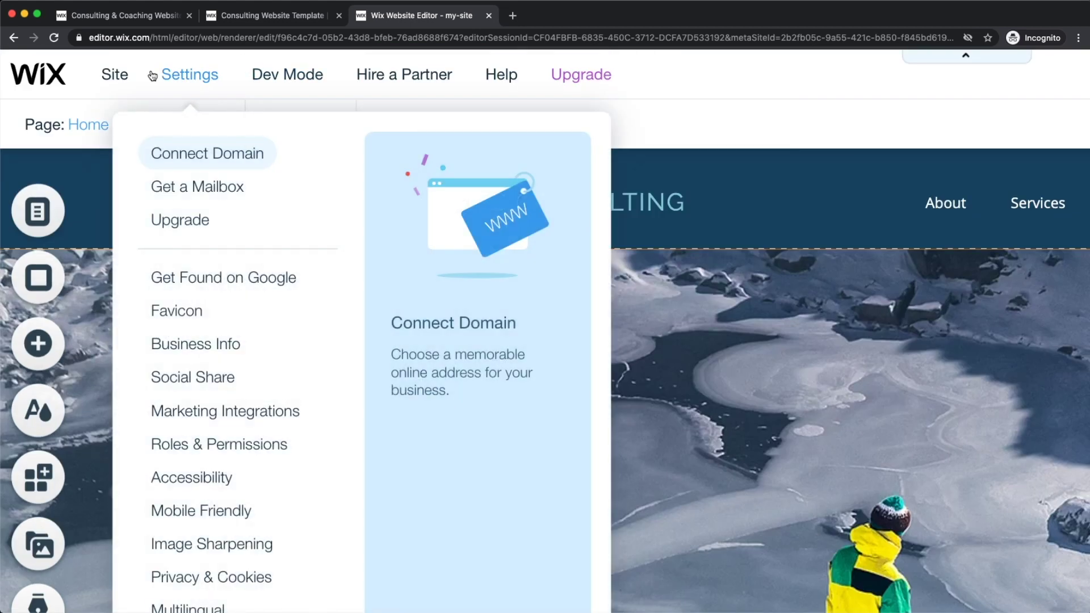
mouse_move(288, 94)
mouse_move(348, 86)
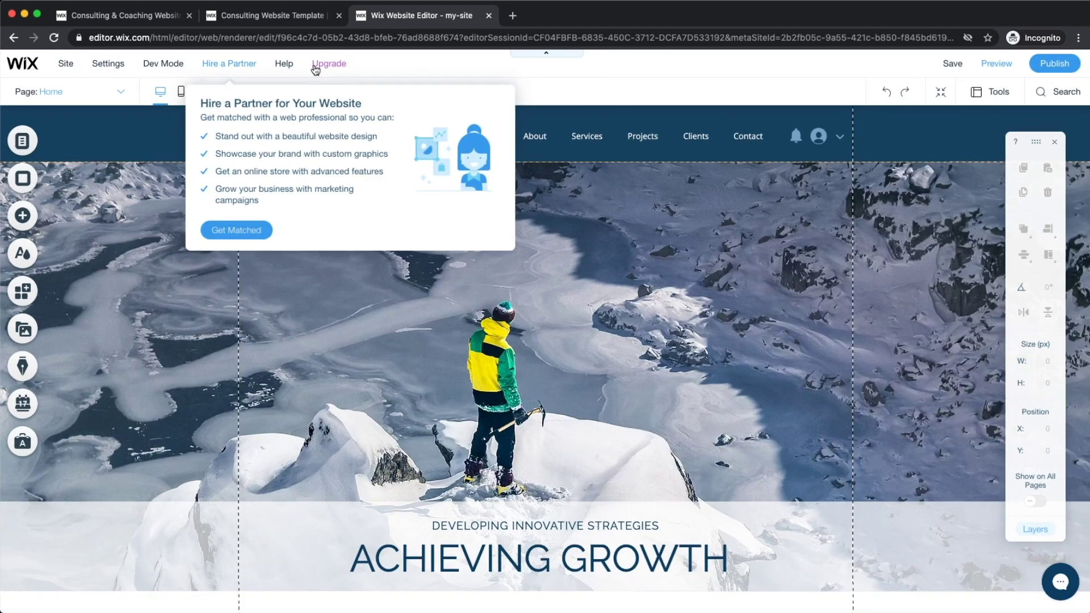
mouse_move(580, 75)
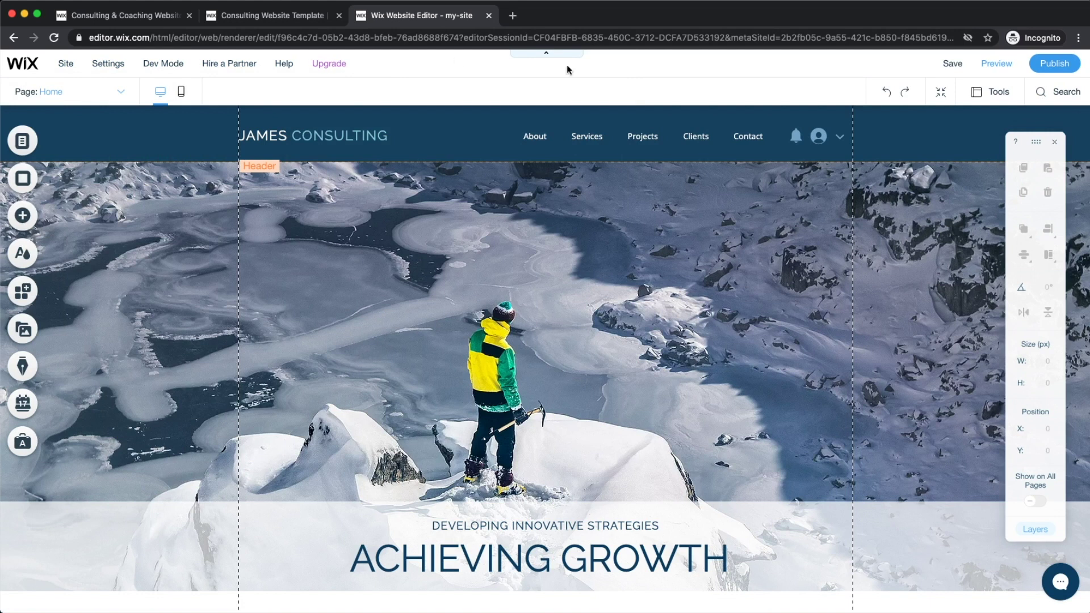
- Preview the site and look through its home page, from the hero image to the Contact Us section
scroll(1012, 69, "up", 5)
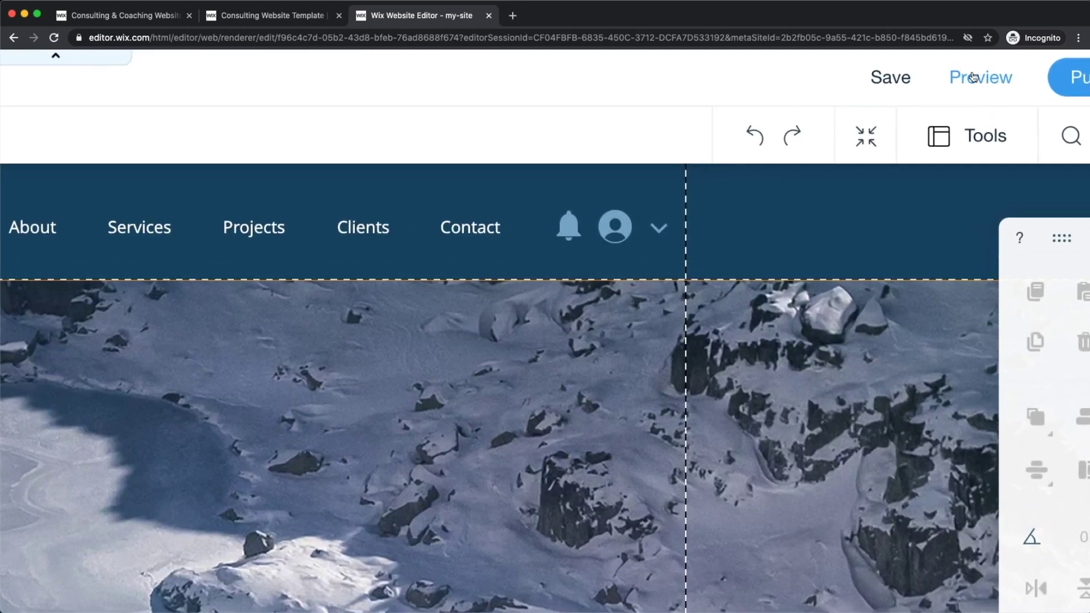
scroll(974, 78, "right", 2)
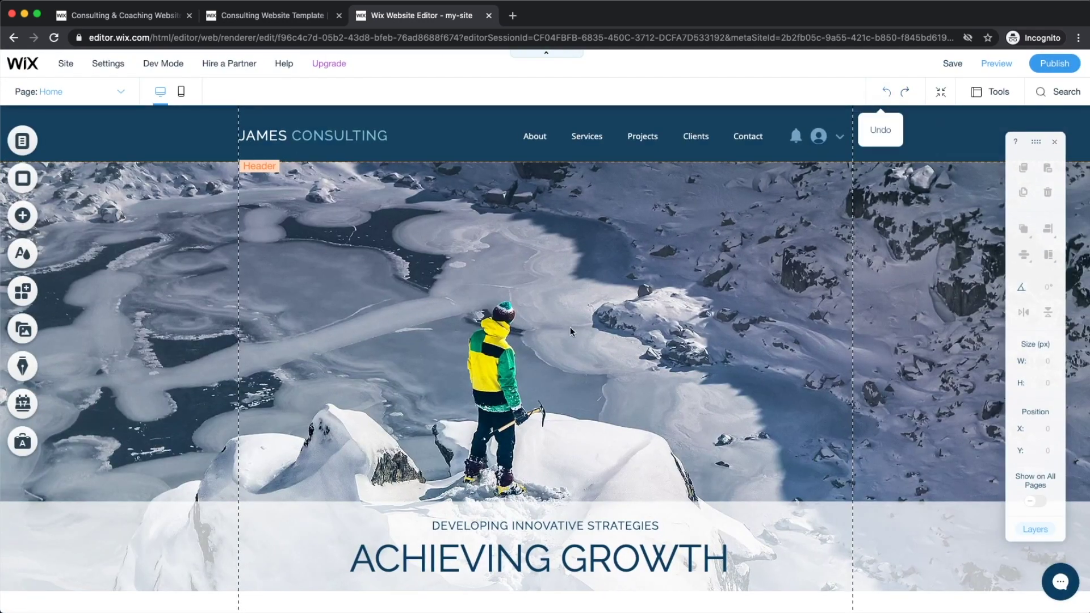
scroll(540, 388, "down", 5)
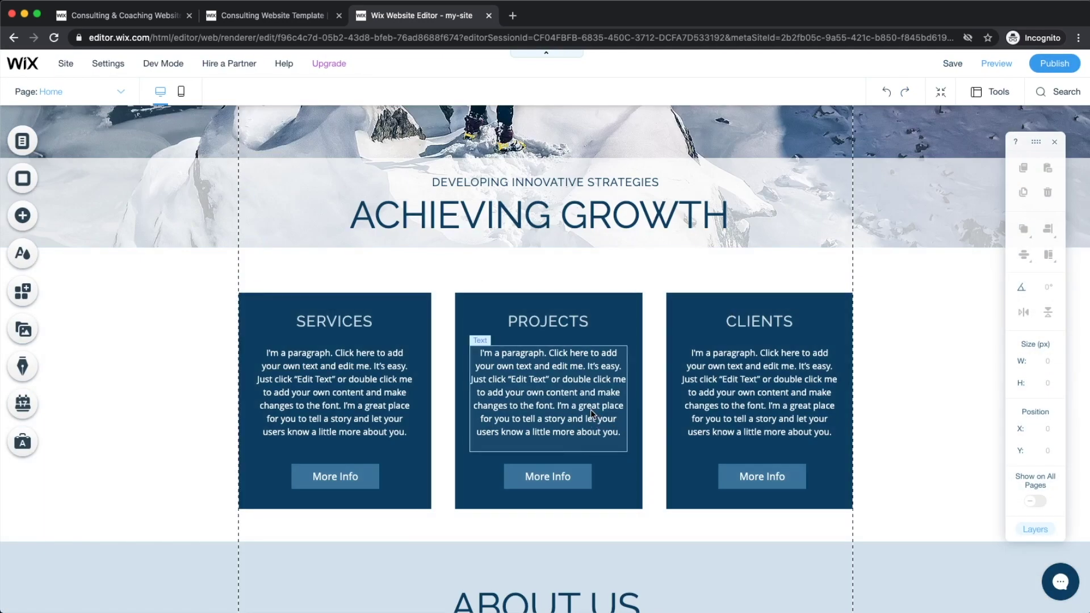
scroll(673, 345, "up", 5)
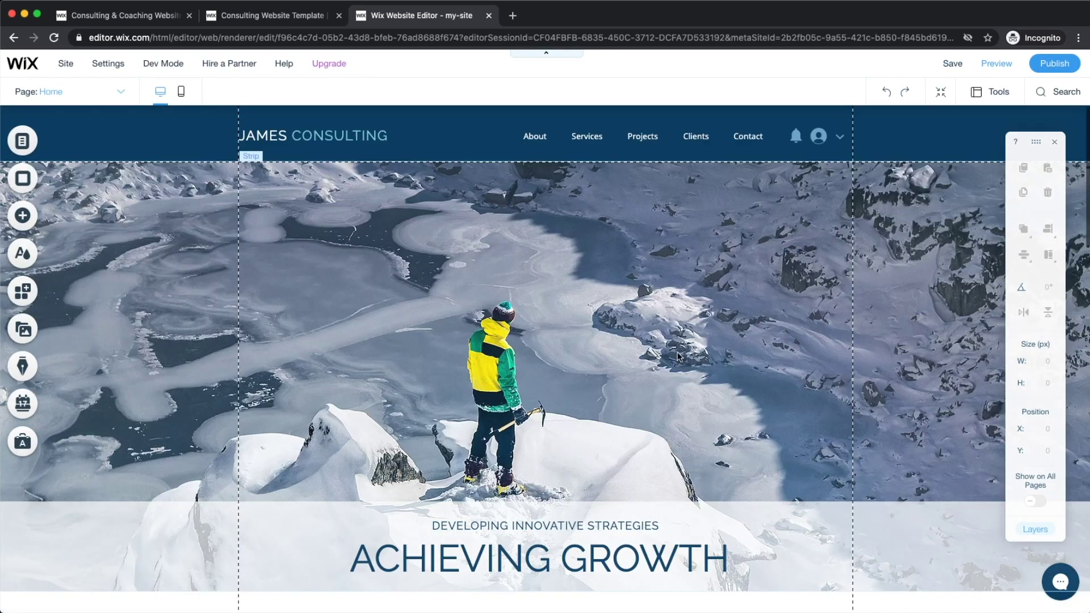
left_click(1016, 67)
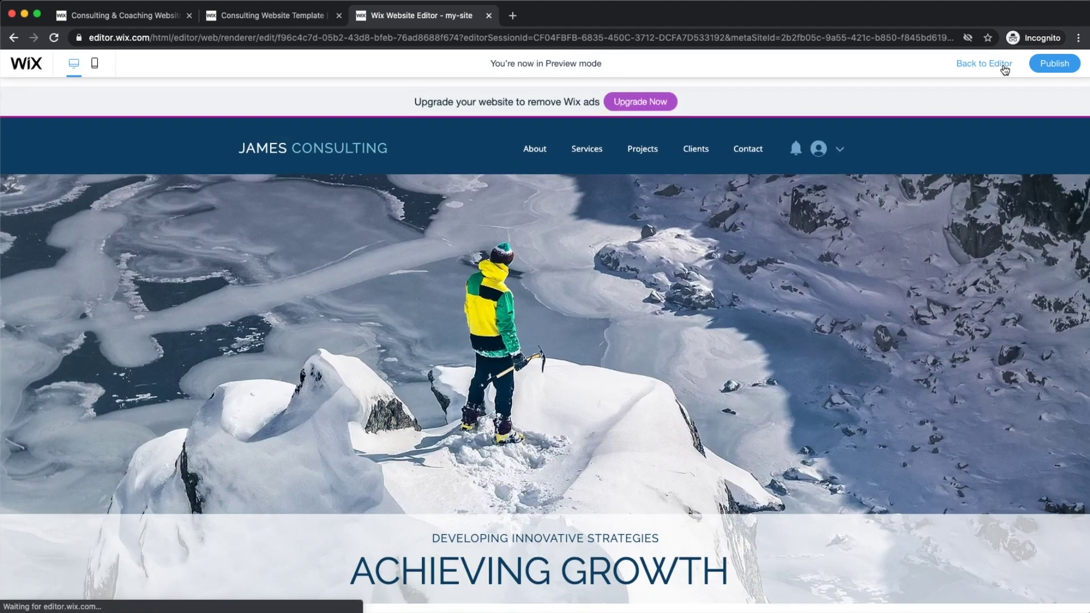
scroll(579, 194, "down", 7)
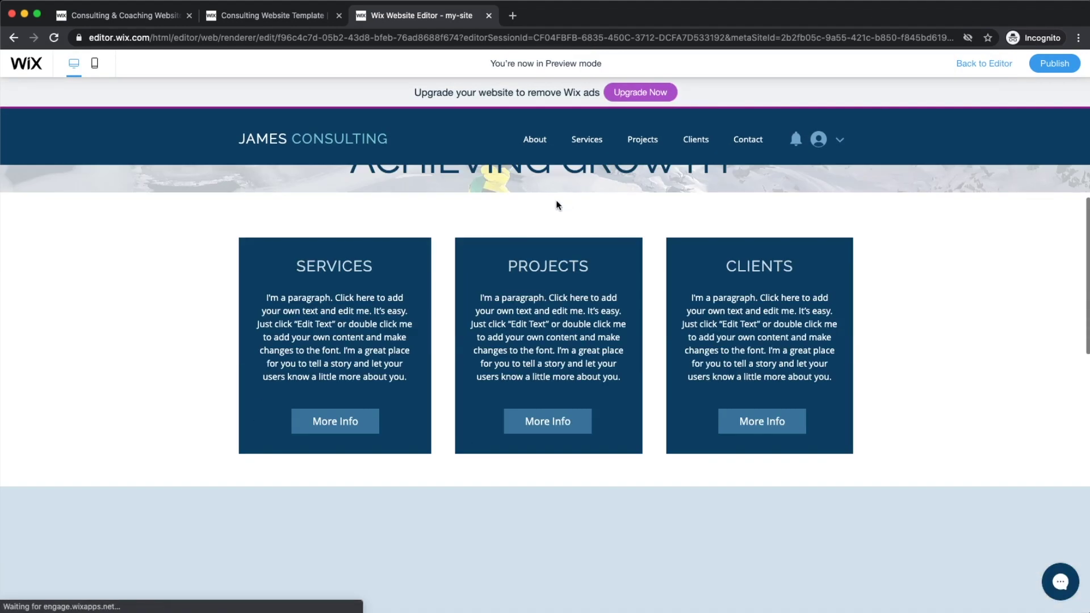
scroll(944, 261, "down", 15)
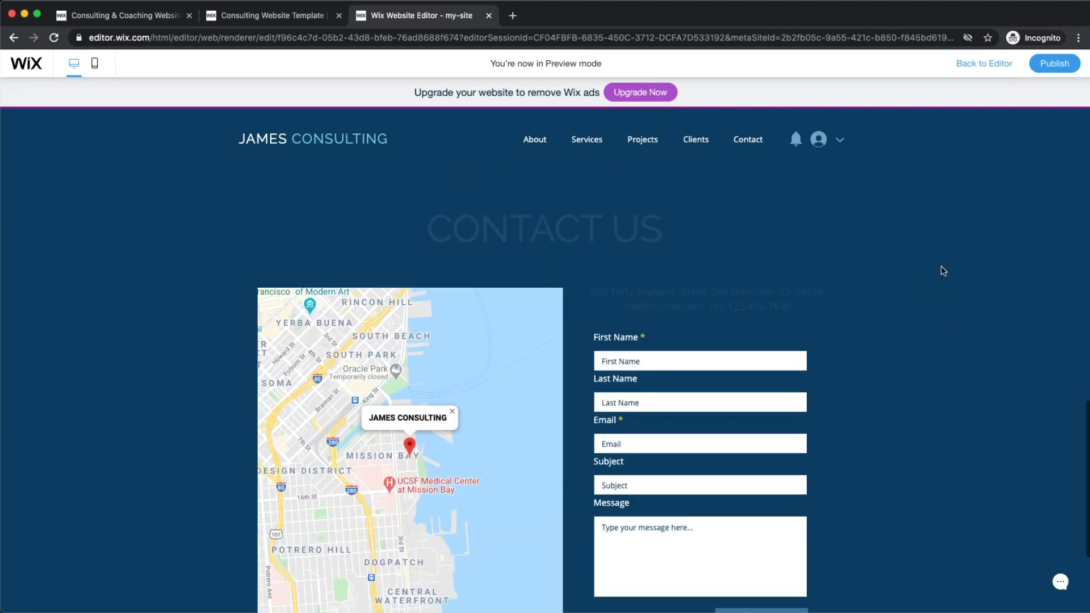
scroll(934, 231, "up", 20)
scroll(926, 228, "up", 3)
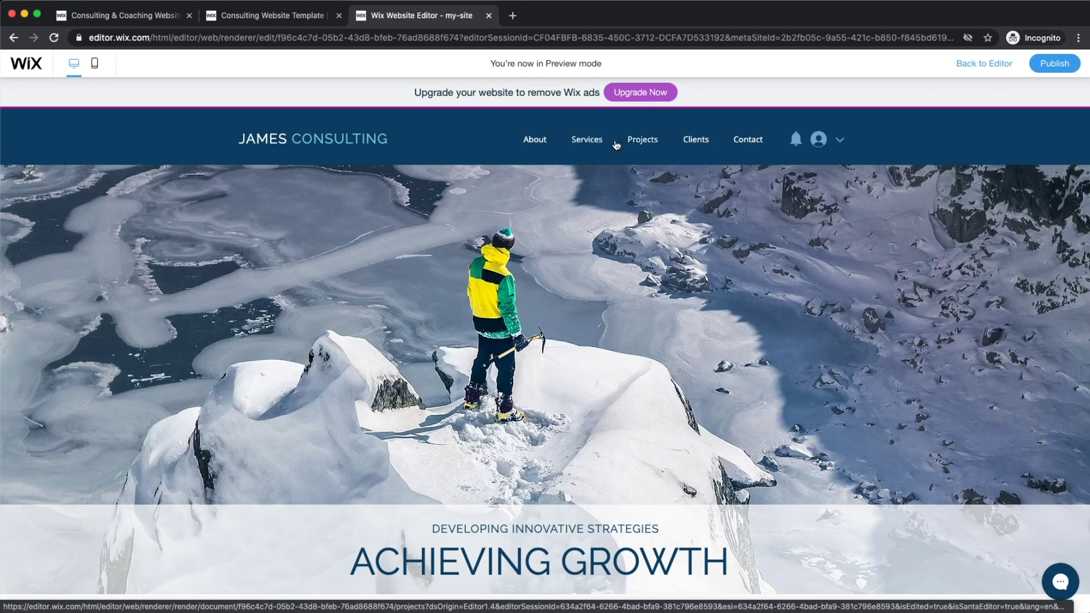
- View the Services page in the preview, then open and close its chat window
left_click(589, 142)
scroll(615, 246, "down", 3)
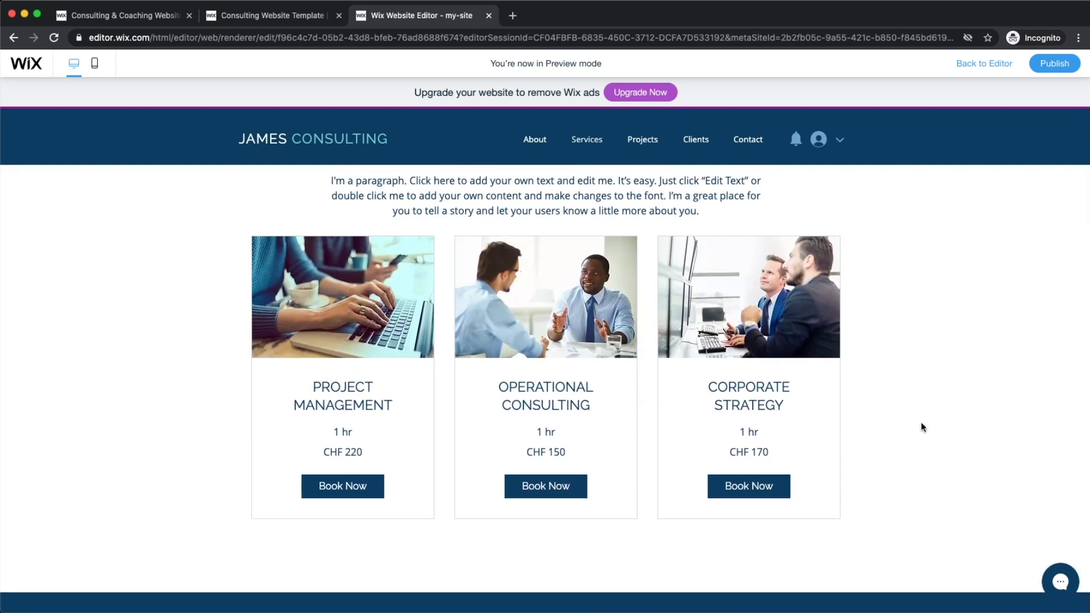
left_click(1061, 577)
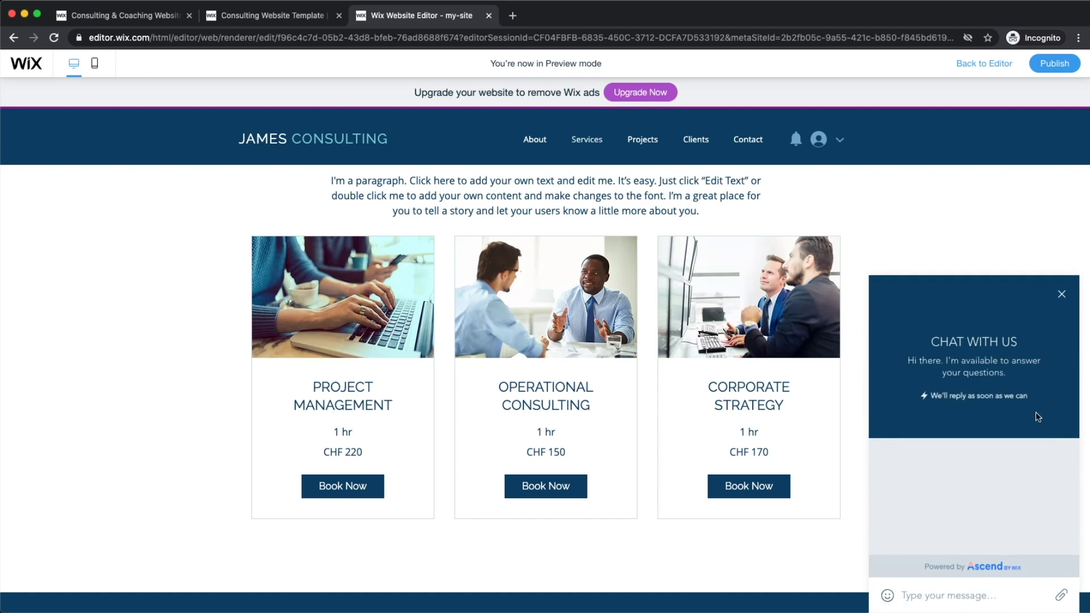
left_click(1059, 295)
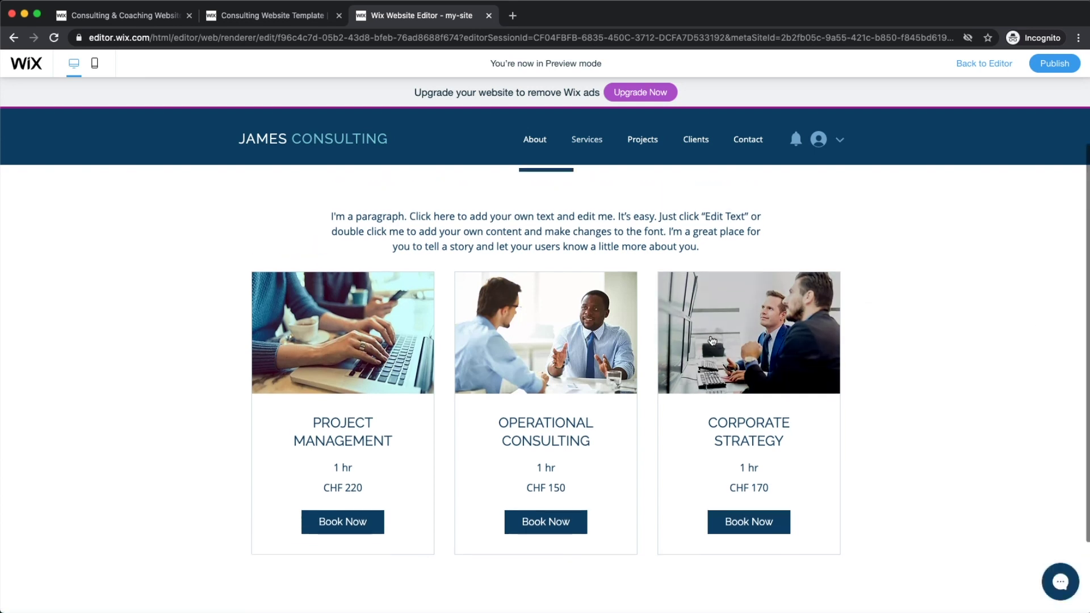
scroll(1010, 198, "up", 3)
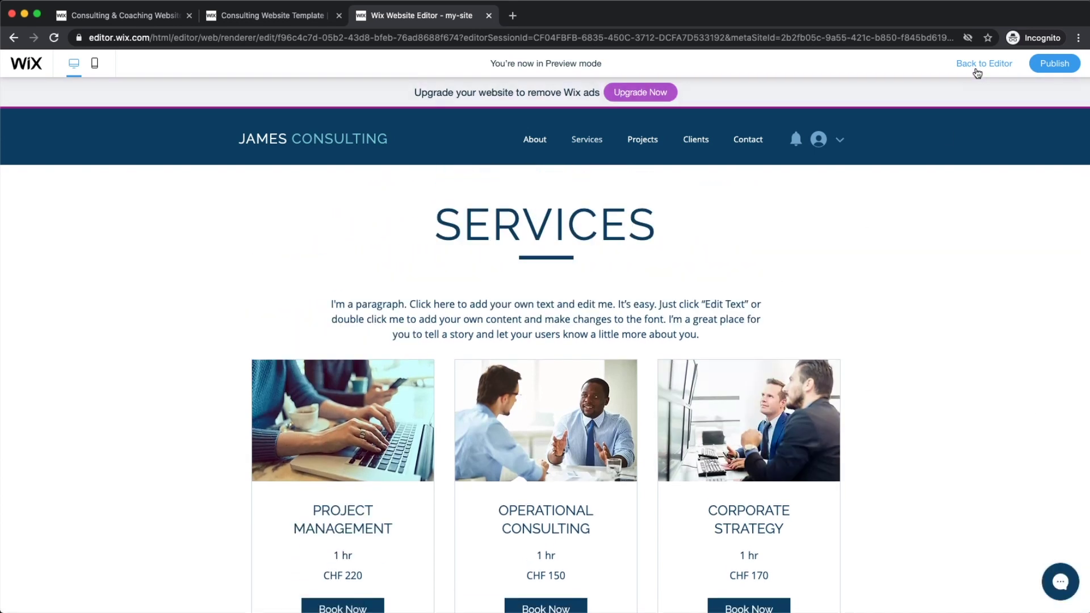
- Return from the preview to the editor and read what the Preview and Publish options do
left_click(983, 64)
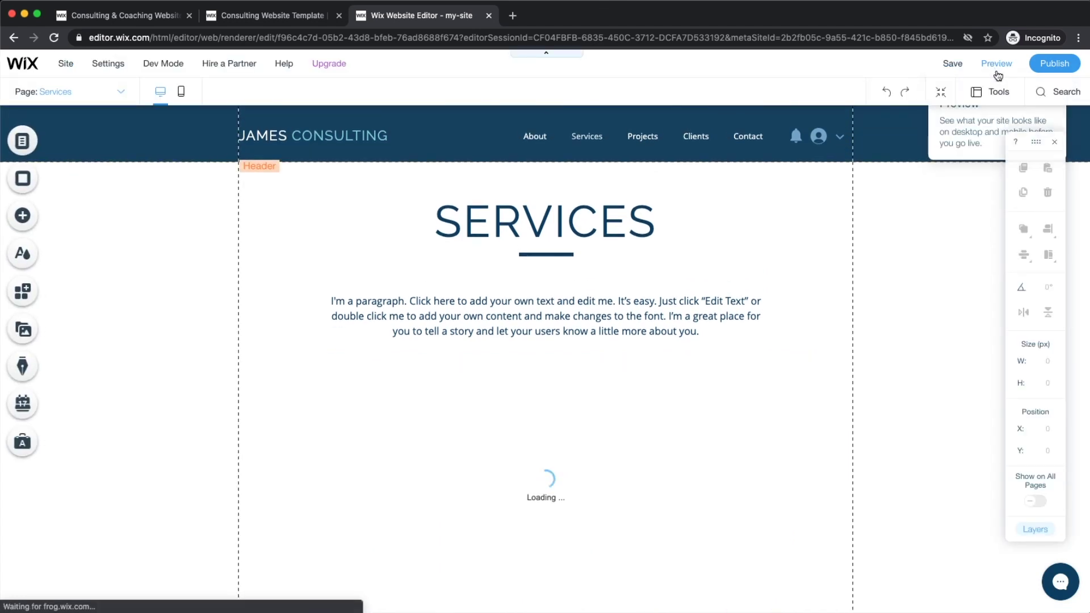
scroll(990, 79, "up", 5)
scroll(987, 88, "right", 2)
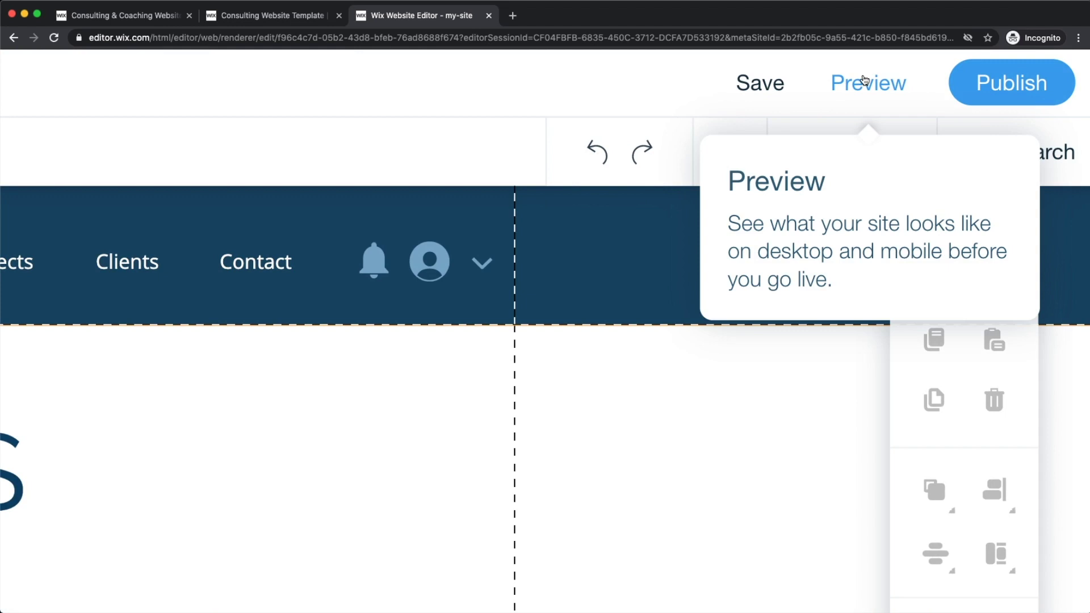
scroll(864, 79, "down", 5)
scroll(1056, 65, "up", 5)
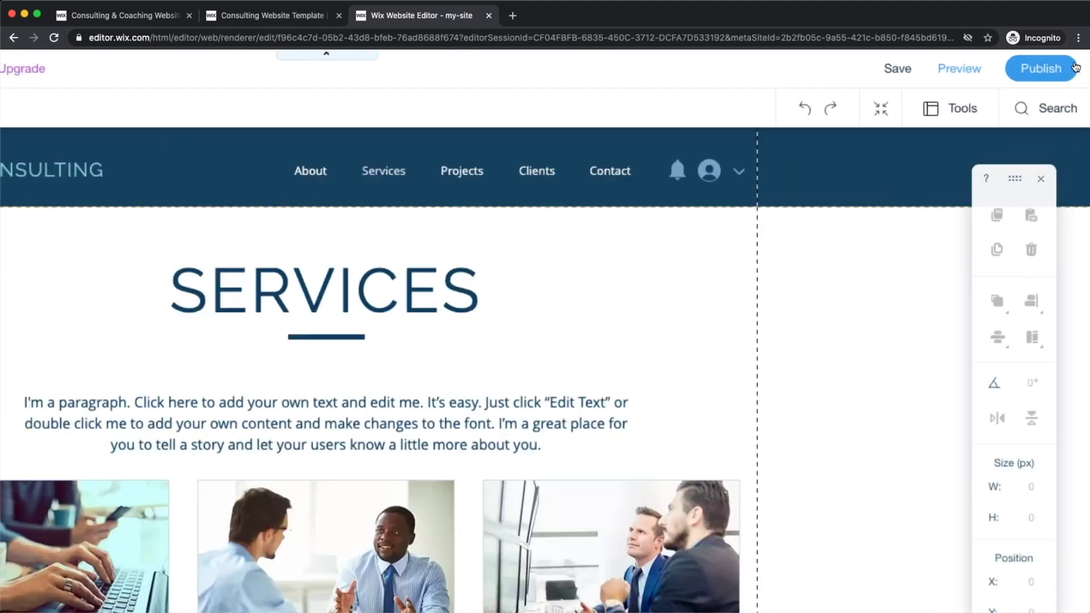
scroll(1013, 94, "up", 1)
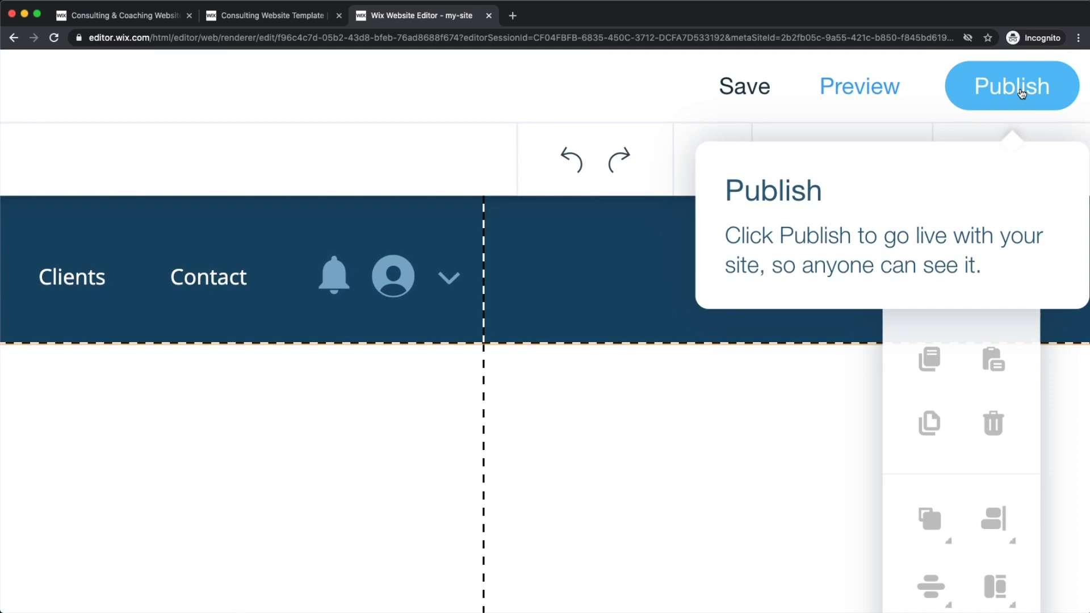
scroll(1010, 91, "right", 1)
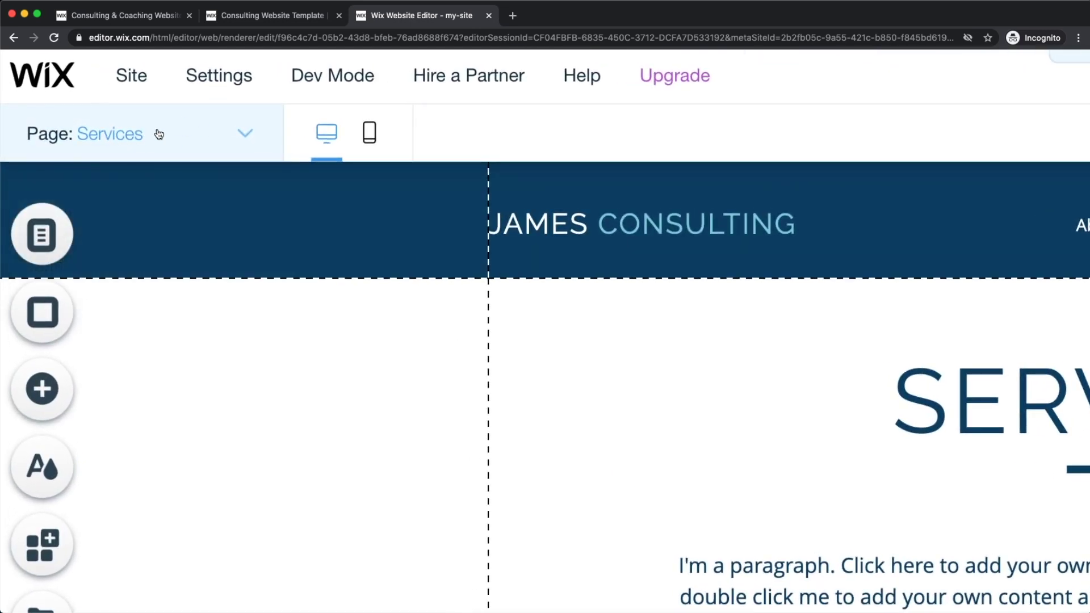
- Switch the editor to the Home page and look through its sections down to the contact form
double_click(116, 139)
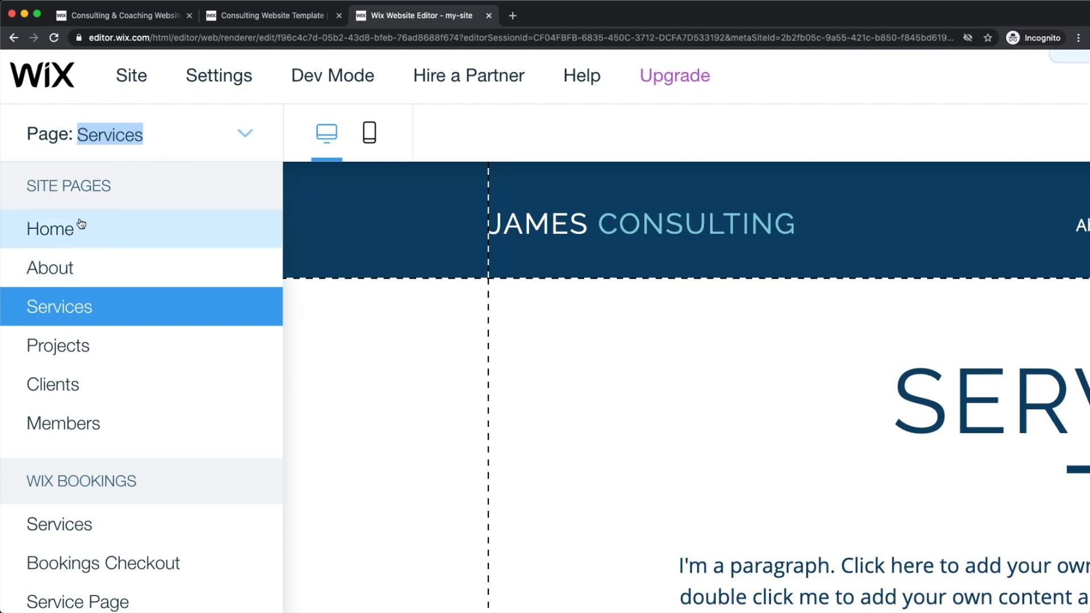
left_click(210, 137)
left_click(232, 136)
left_click(45, 235)
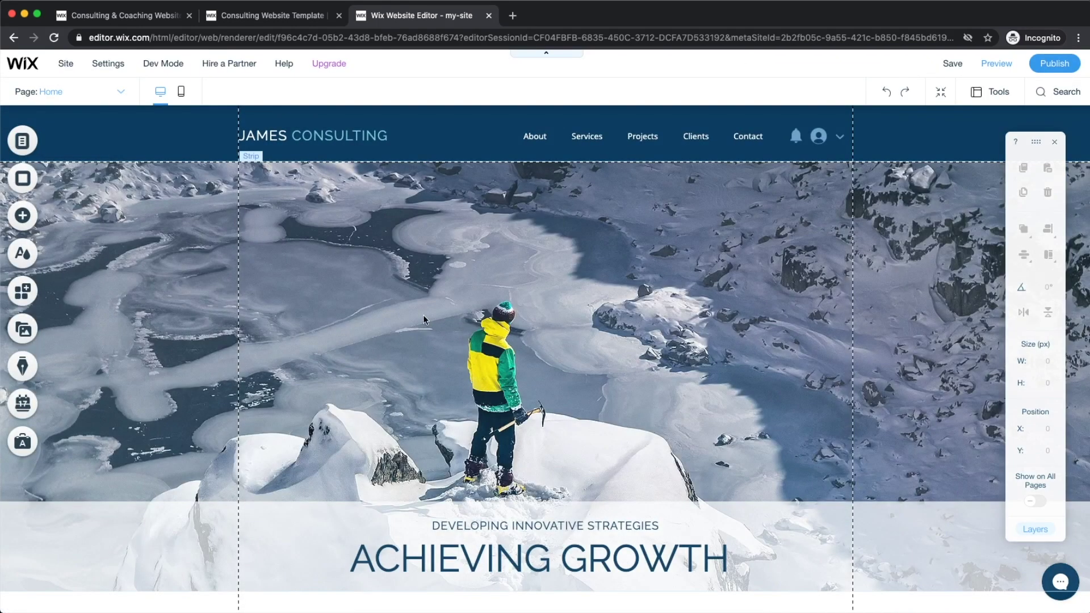
scroll(423, 315, "down", 5)
scroll(419, 318, "down", 15)
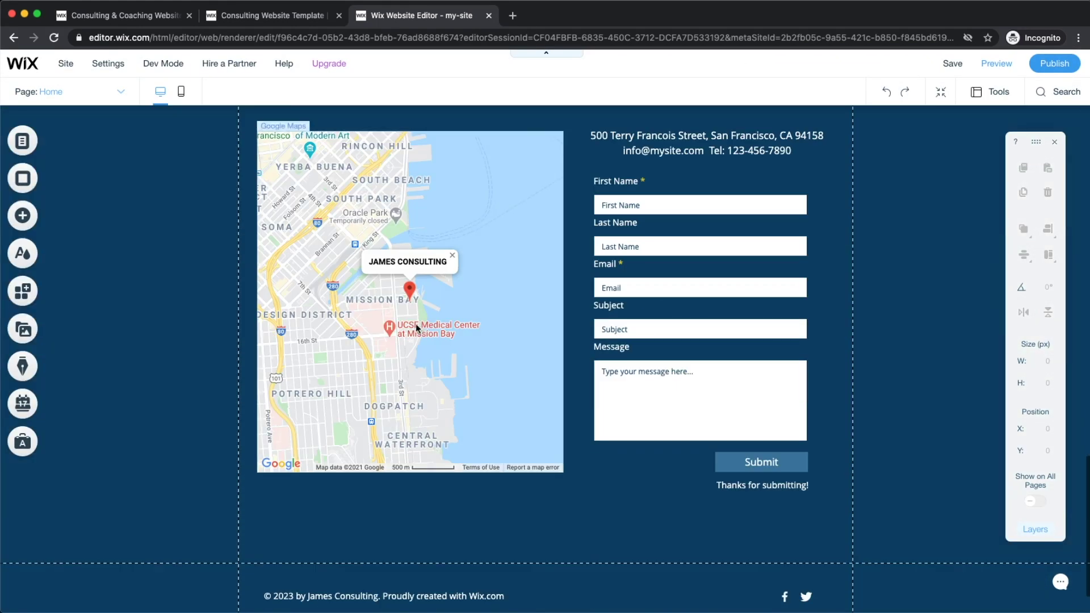
scroll(390, 331, "up", 6)
scroll(390, 331, "up", 10)
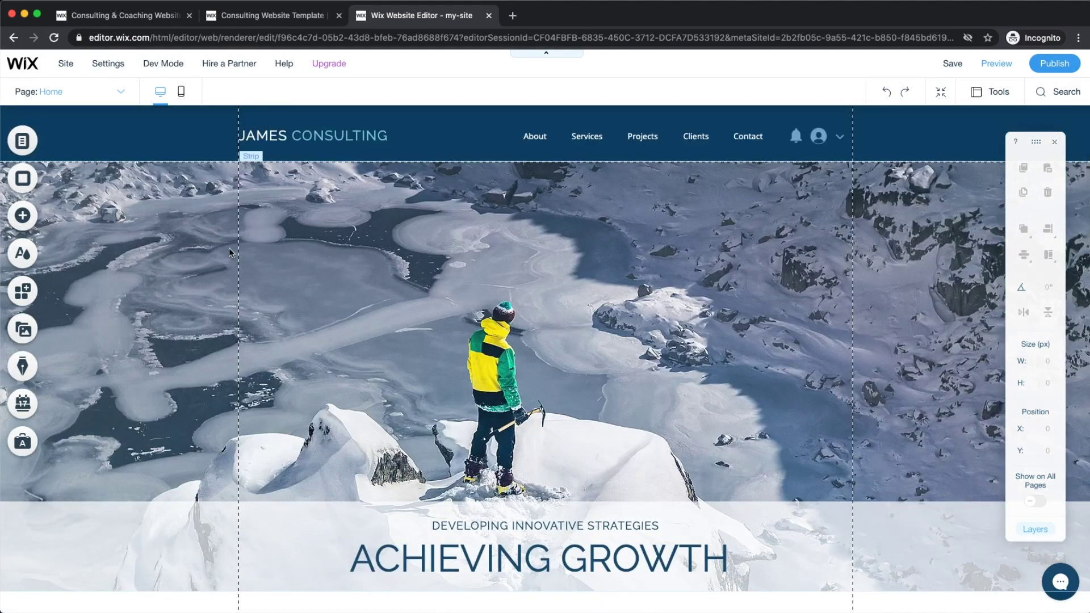
- Switch to the Services page, try moving its SERVICES heading to X 58, Y 200, and undo the move
left_click(73, 92)
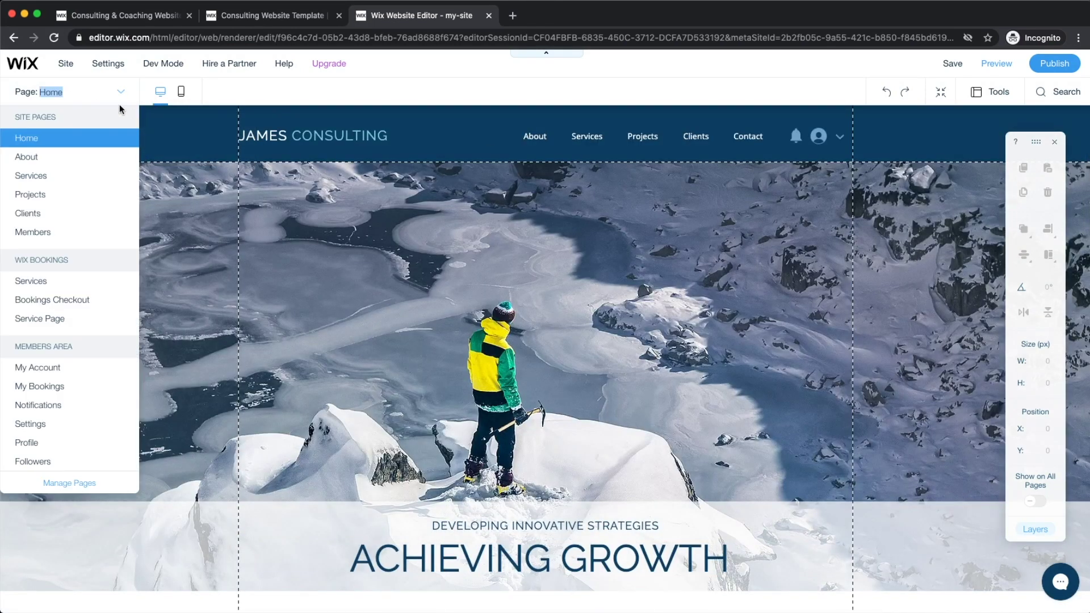
left_click(55, 176)
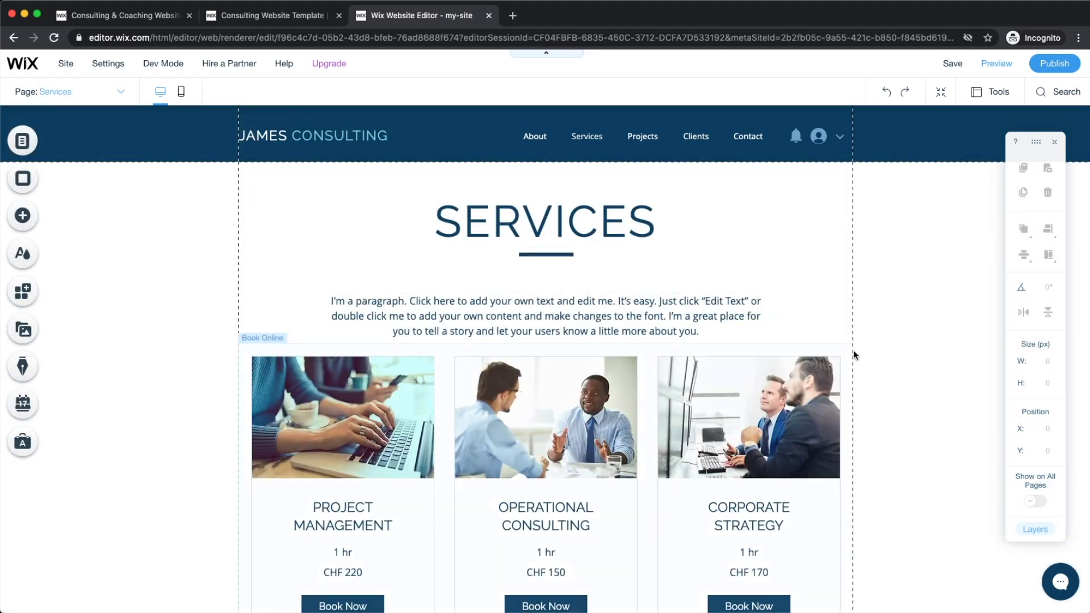
left_click_drag(643, 231, 679, 266)
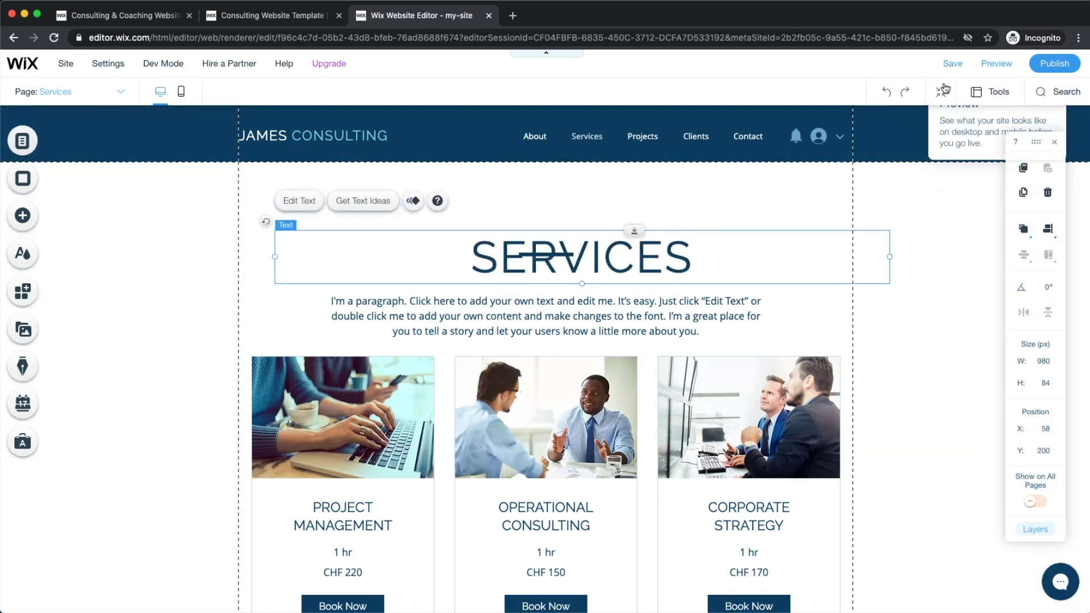
left_click(885, 91)
- Switch the editor back to the Home page and look at the desktop and mobile editing options
left_click(93, 91)
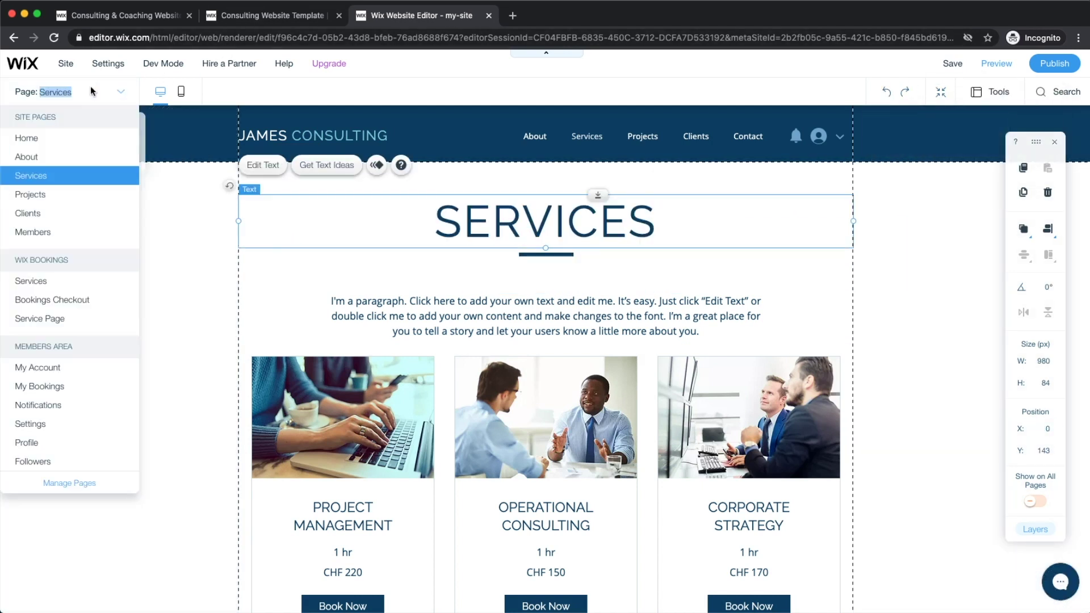
left_click(29, 136)
scroll(179, 98, "up", 5)
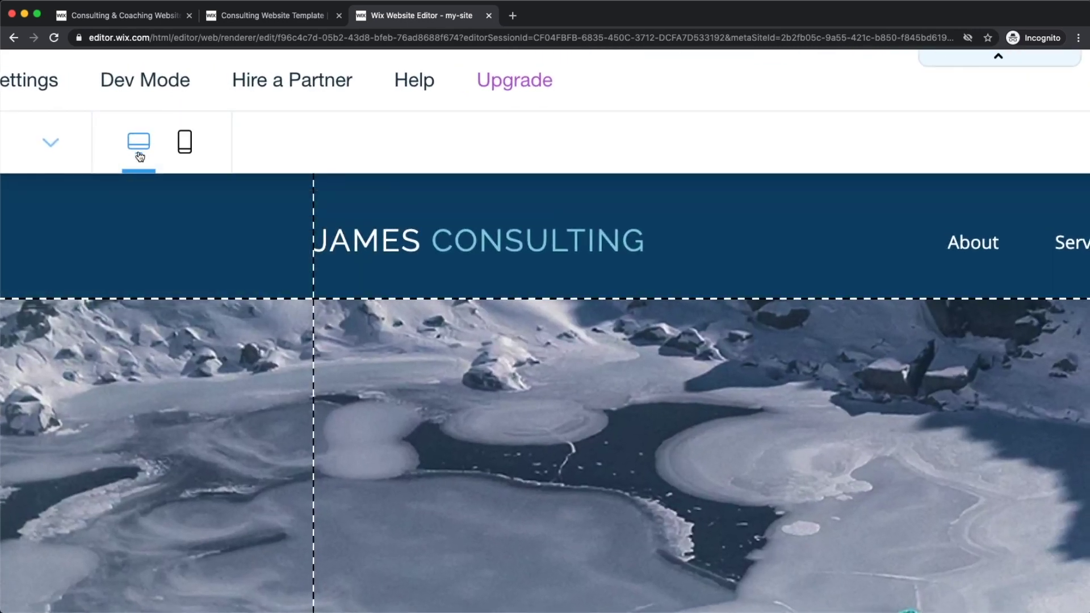
scroll(140, 156, "down", 5)
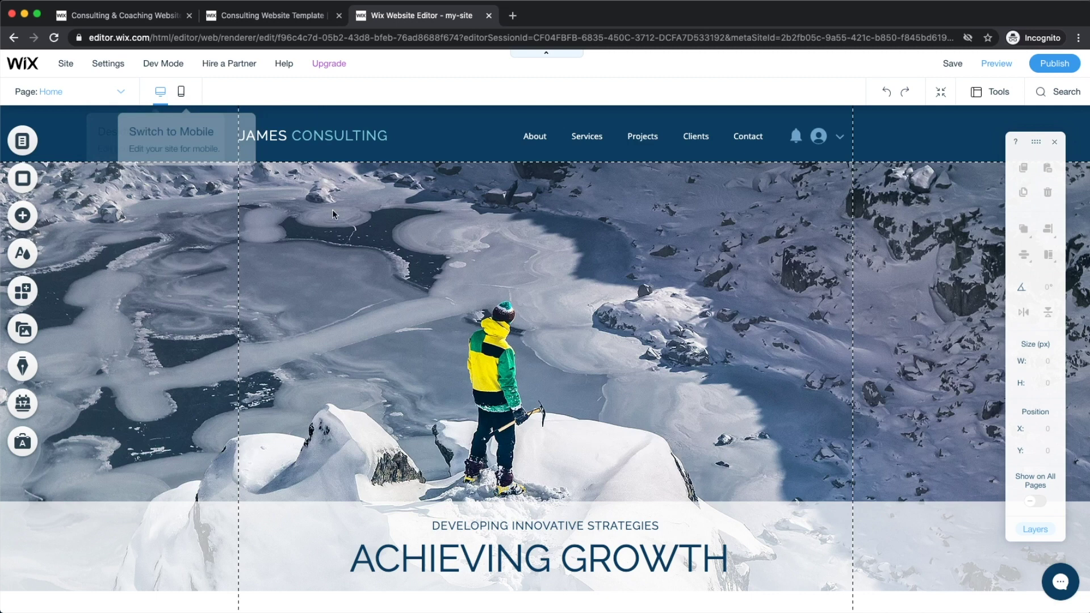
scroll(332, 209, "down", 10)
scroll(420, 277, "up", 5)
scroll(435, 308, "up", 5)
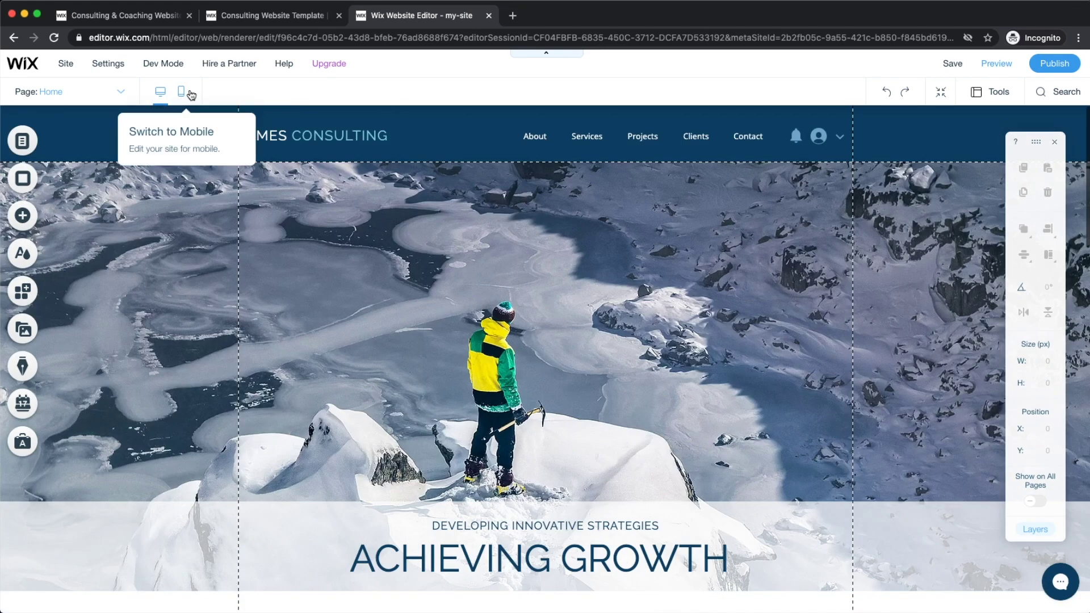
- Switch the editor to the mobile view and look through the Home page's phone layout
left_click(182, 94)
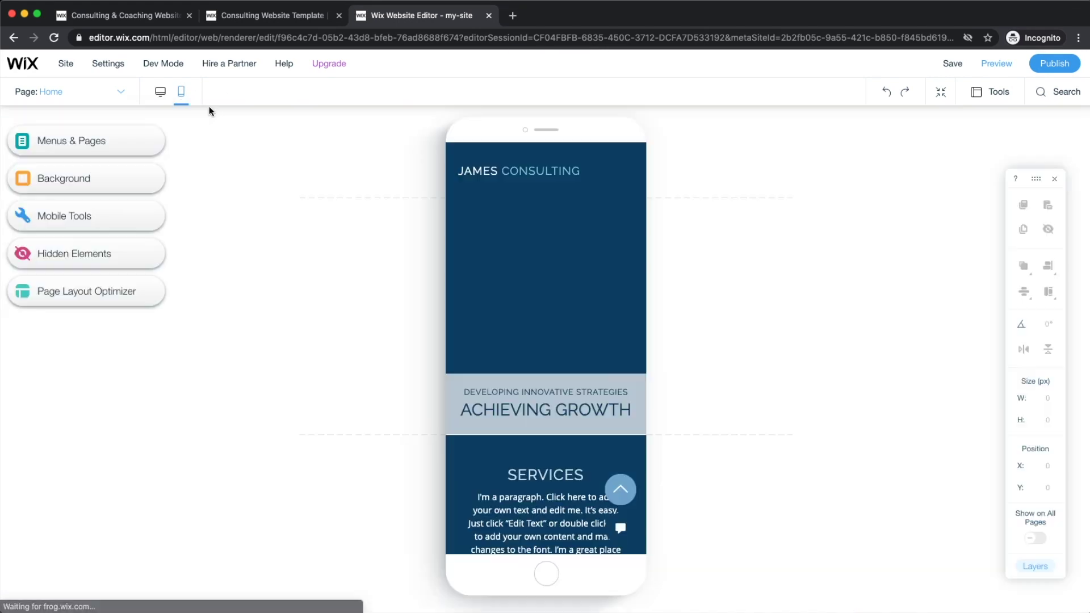
scroll(569, 268, "down", 10)
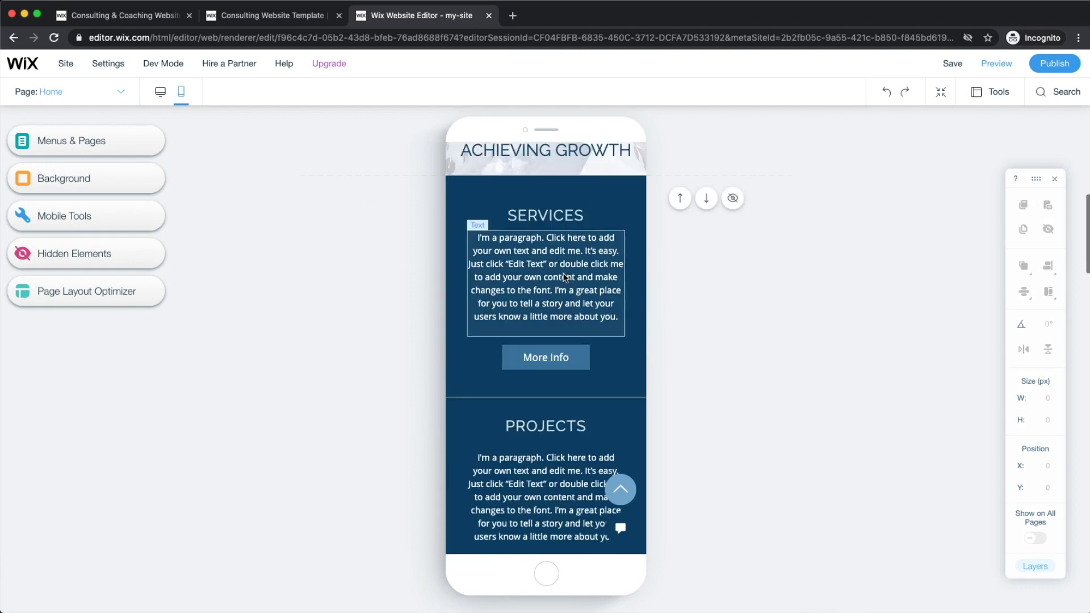
scroll(561, 273, "up", 10)
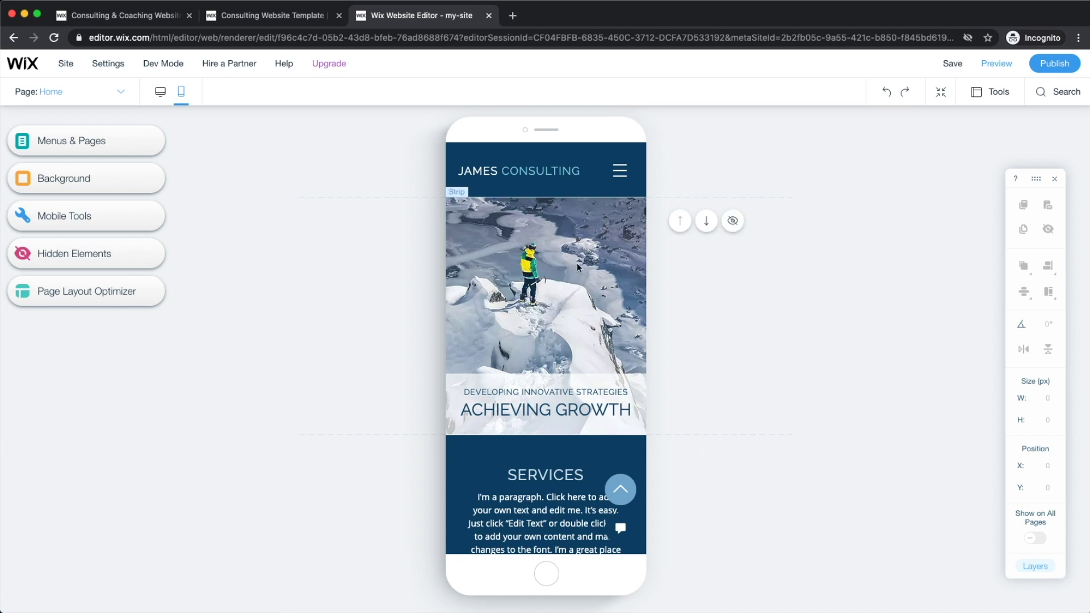
scroll(584, 269, "down", 6)
scroll(576, 197, "up", 1)
scroll(577, 199, "up", 4)
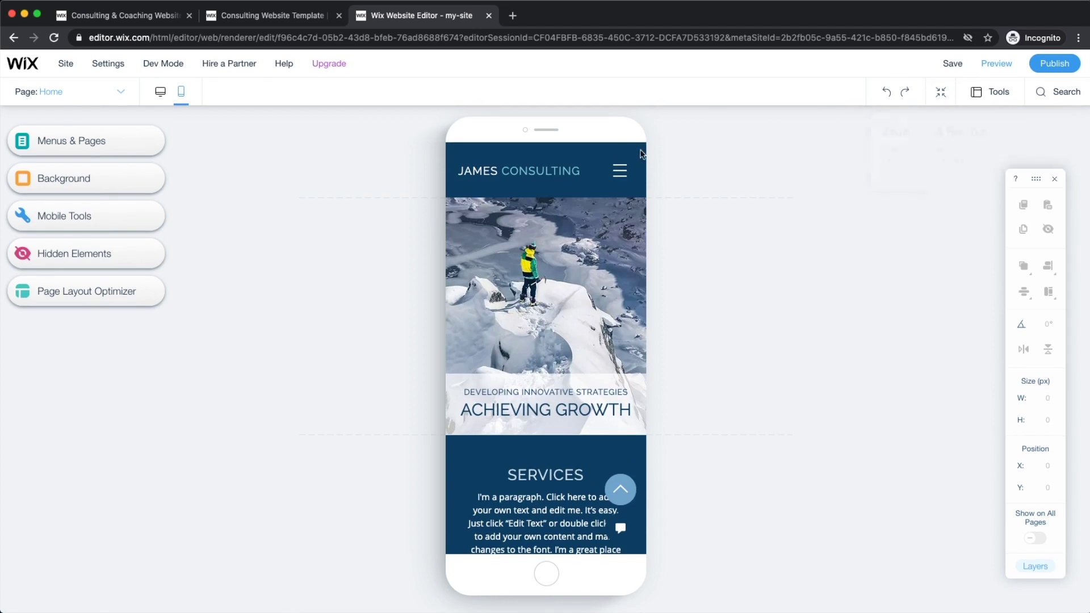
- Preview the mobile site, open and close its navigation menu, and look through the page to the Services section
left_click(997, 65)
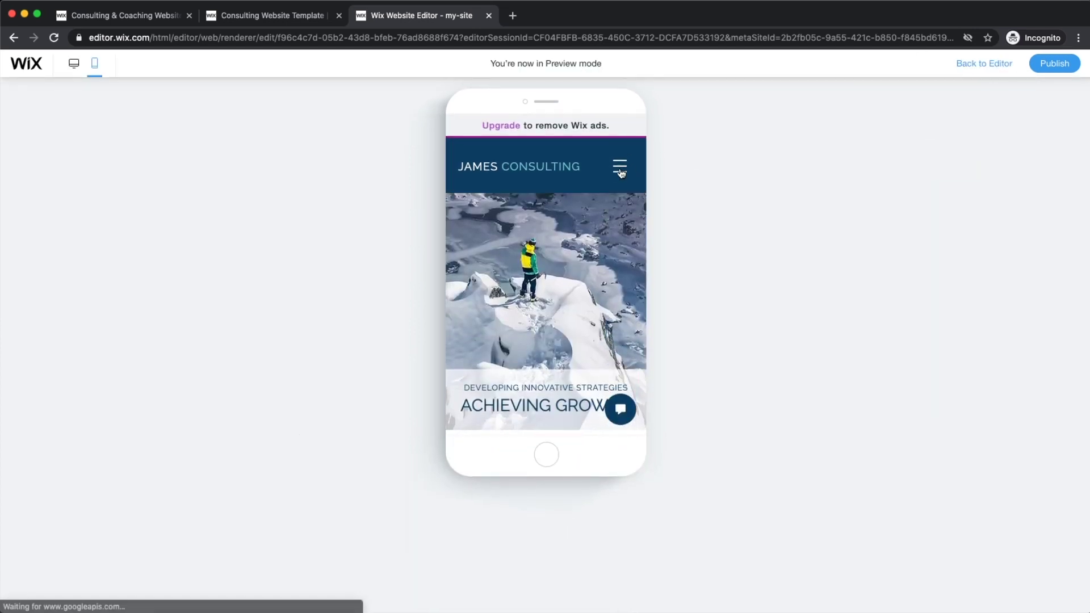
left_click(629, 172)
left_click(618, 169)
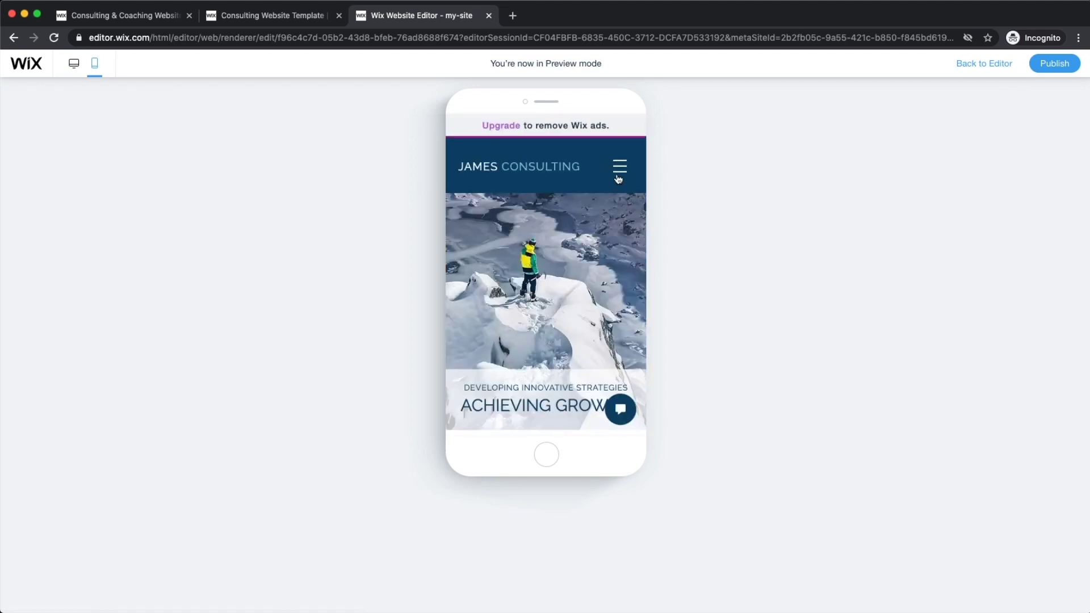
left_click(619, 170)
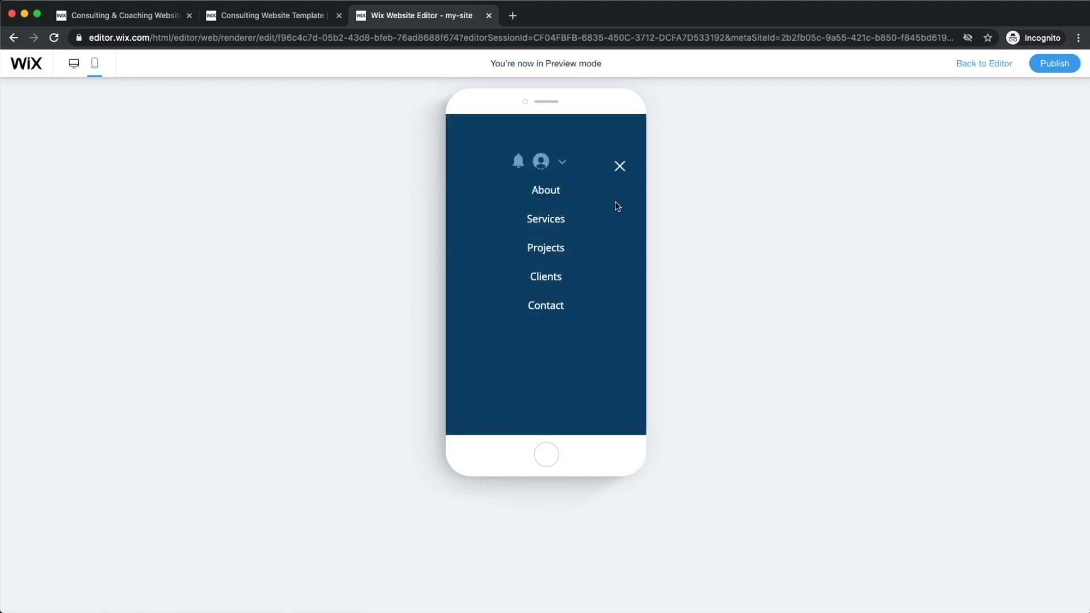
left_click(619, 168)
scroll(584, 284, "down", 3)
scroll(591, 300, "down", 10)
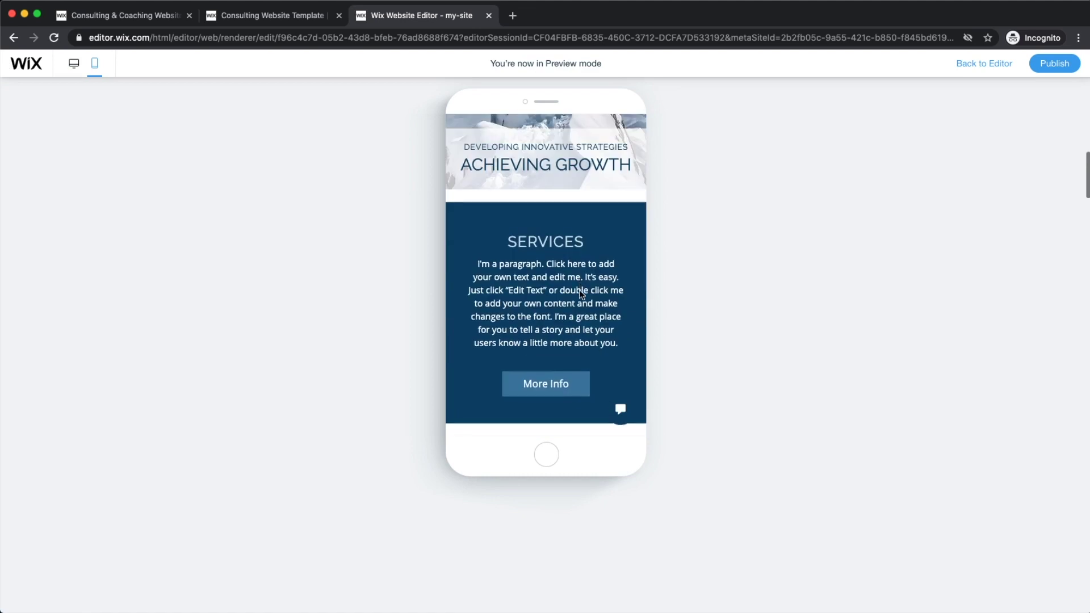
left_click(619, 374)
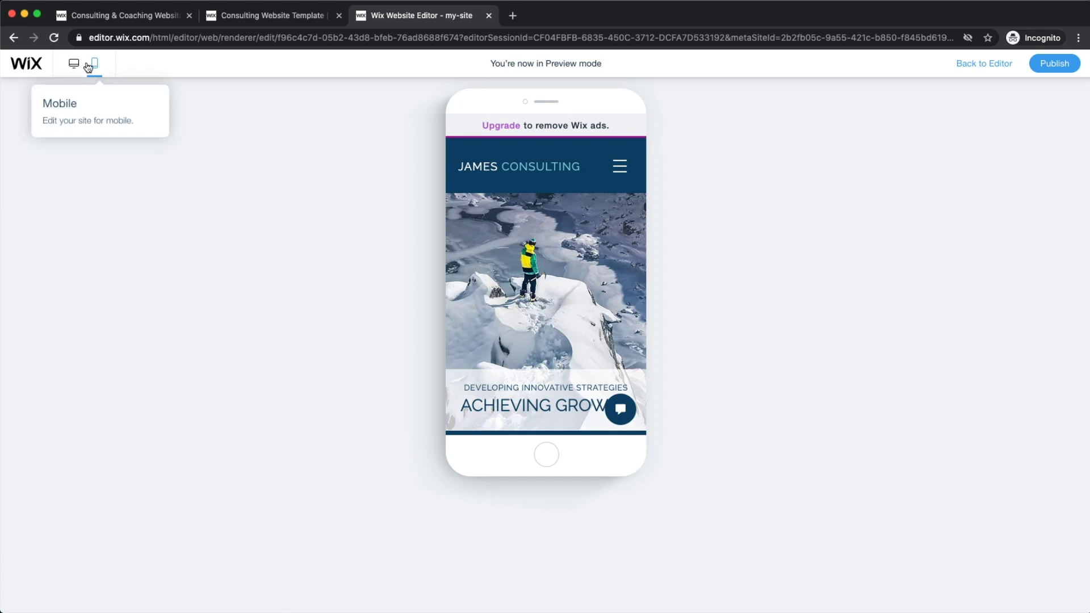
- Return from the preview to the editor and toggle between the desktop and mobile views, ending on desktop
left_click(973, 69)
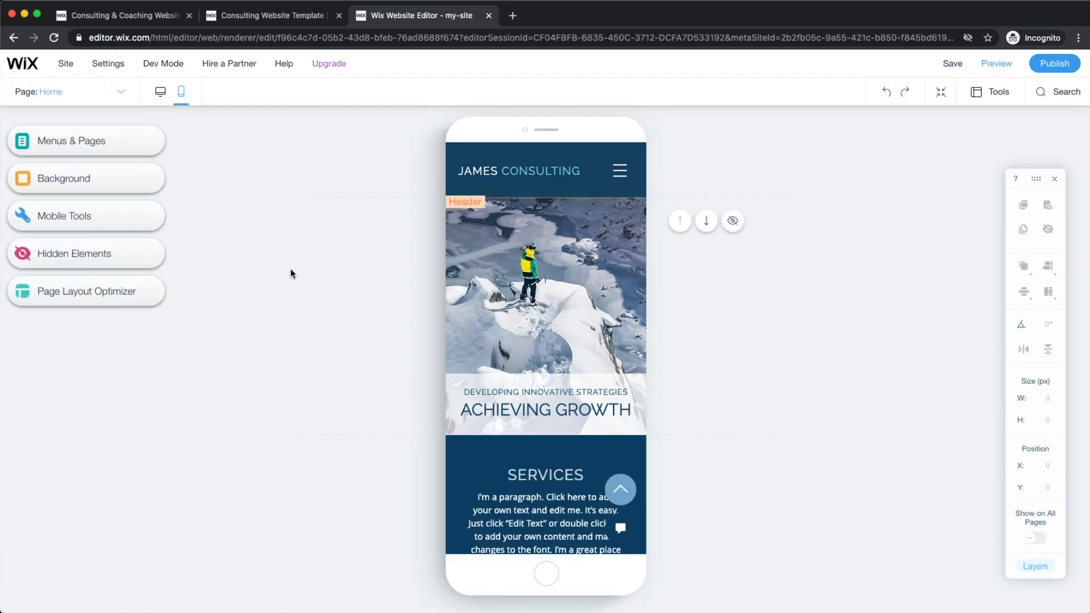
left_click(160, 91)
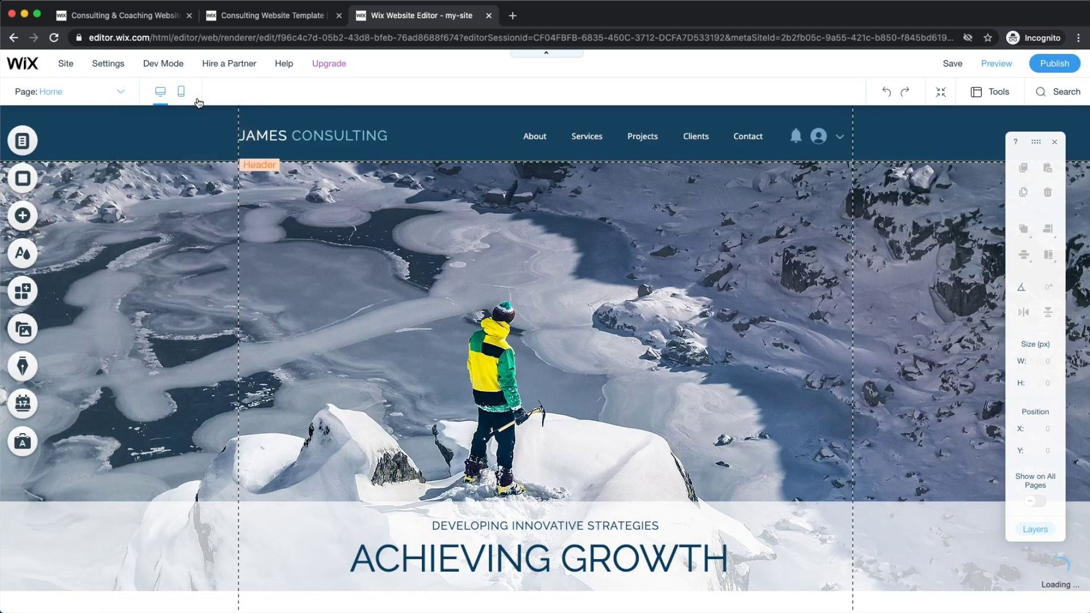
left_click(180, 94)
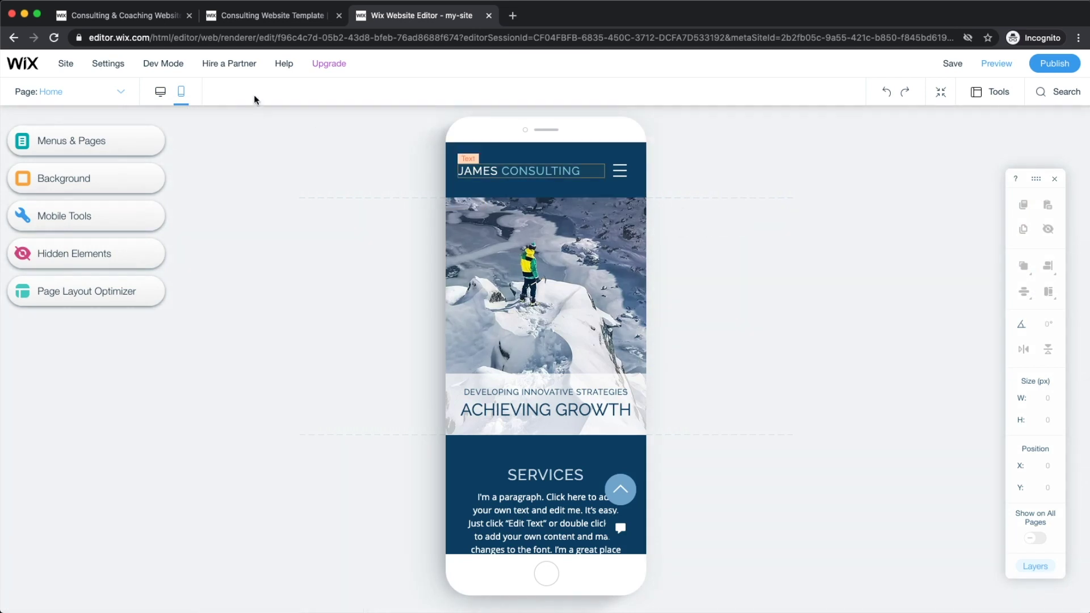
left_click(161, 95)
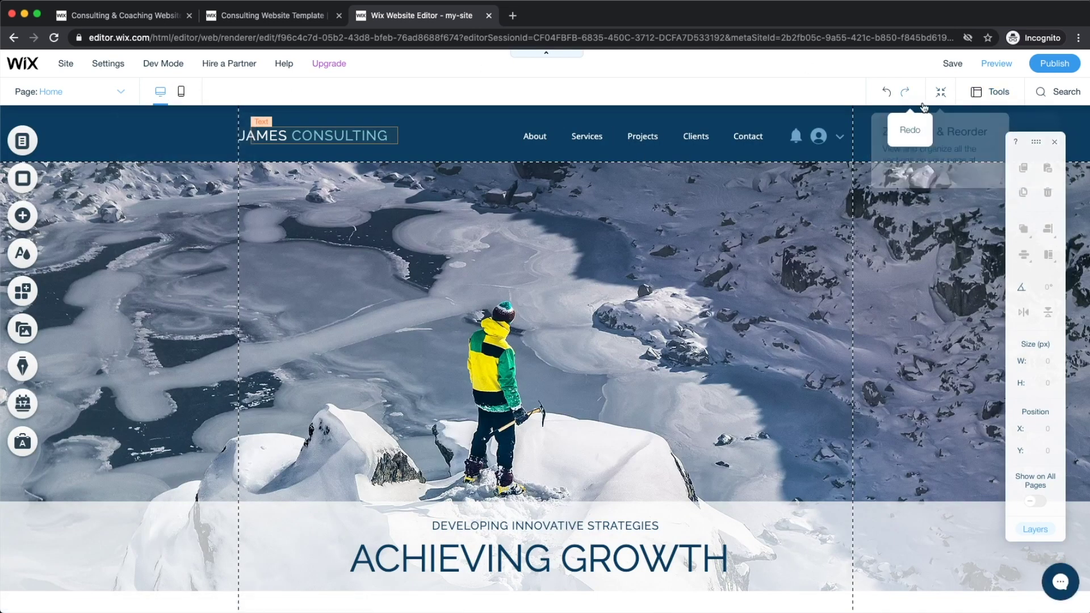
- Try moving the ACHIEVING GROWTH heading to X 114, Y 183, undo and redo the move, and undo it again
scroll(906, 106, "up", 3)
scroll(907, 106, "right", 2)
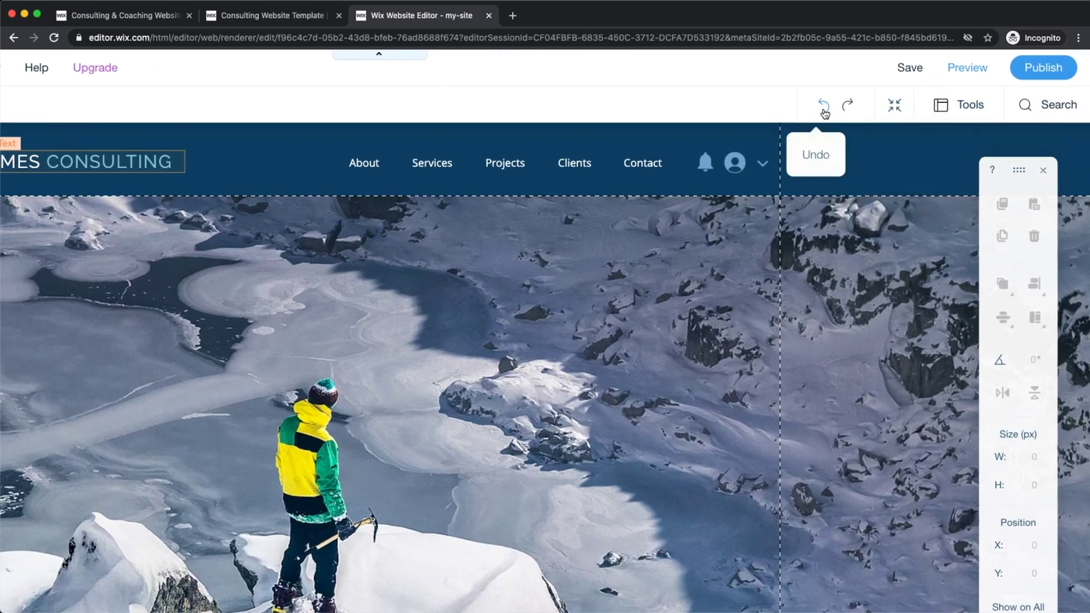
scroll(703, 178, "down", 3)
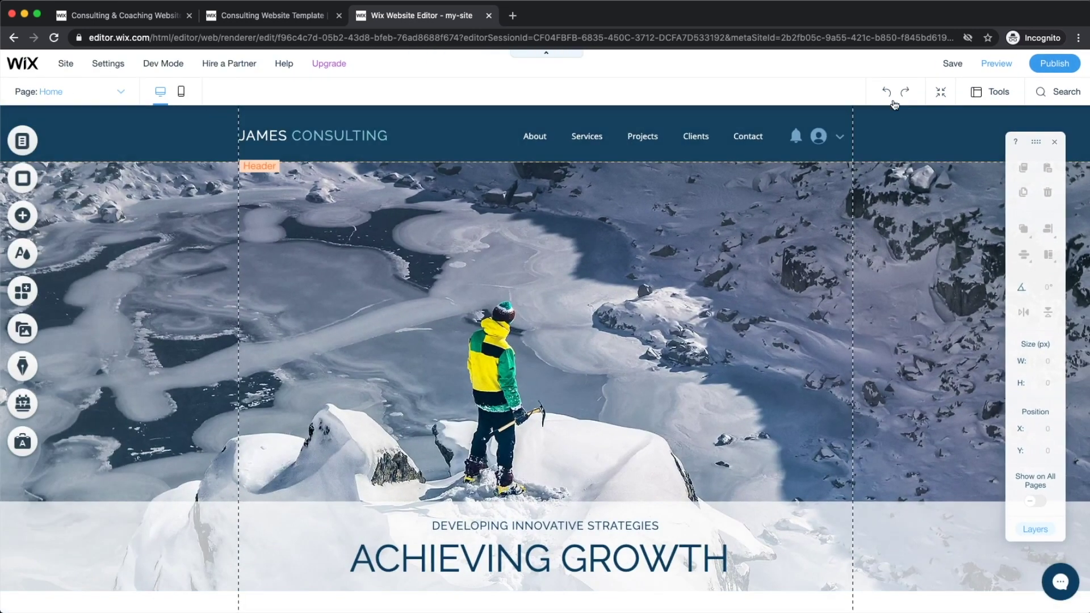
left_click_drag(671, 559, 749, 234)
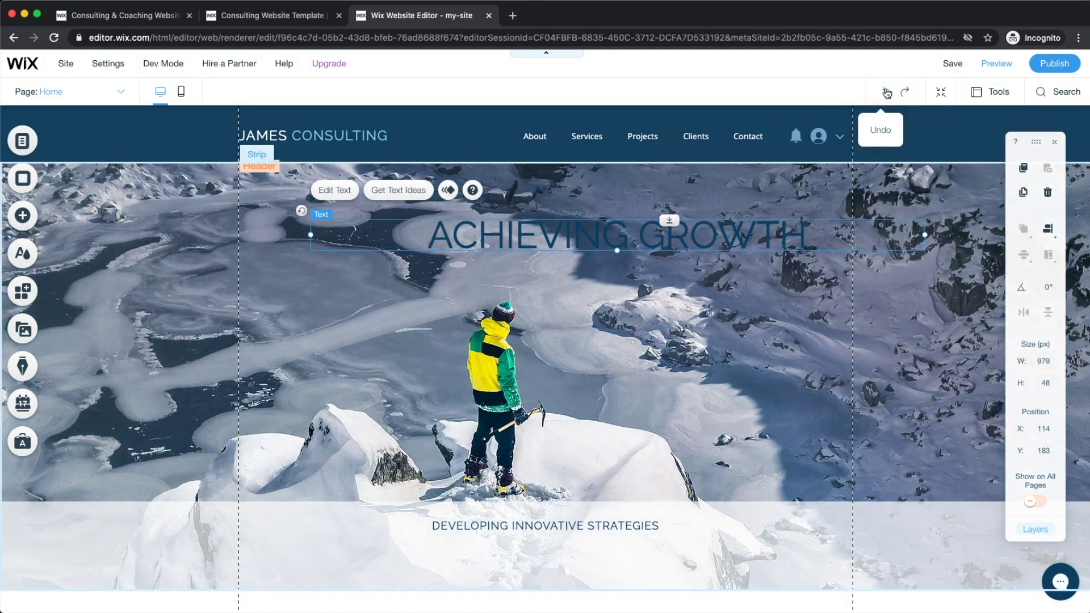
left_click(886, 93)
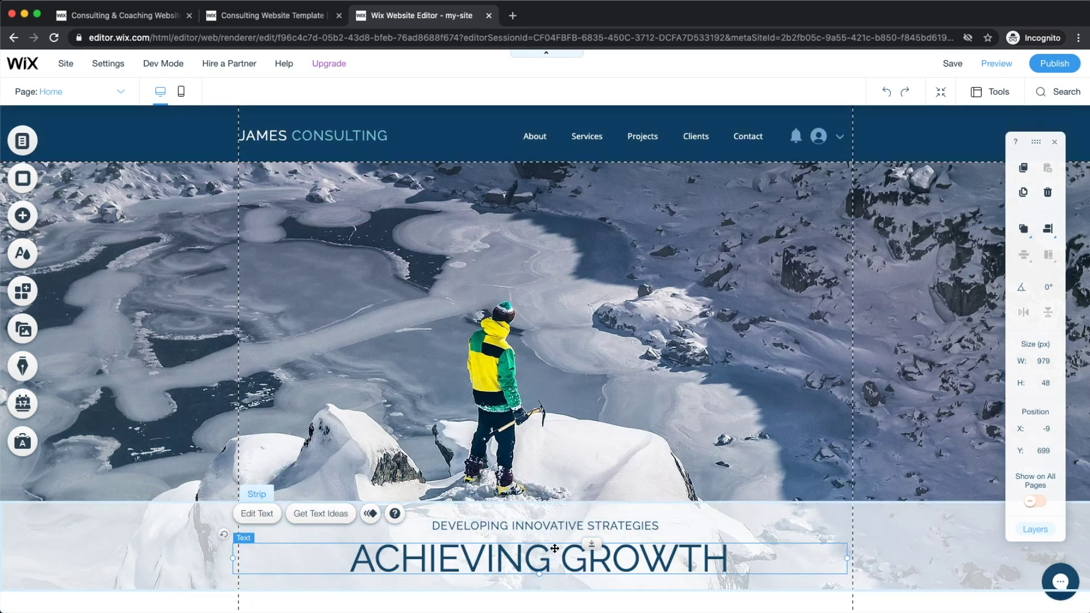
left_click(903, 95)
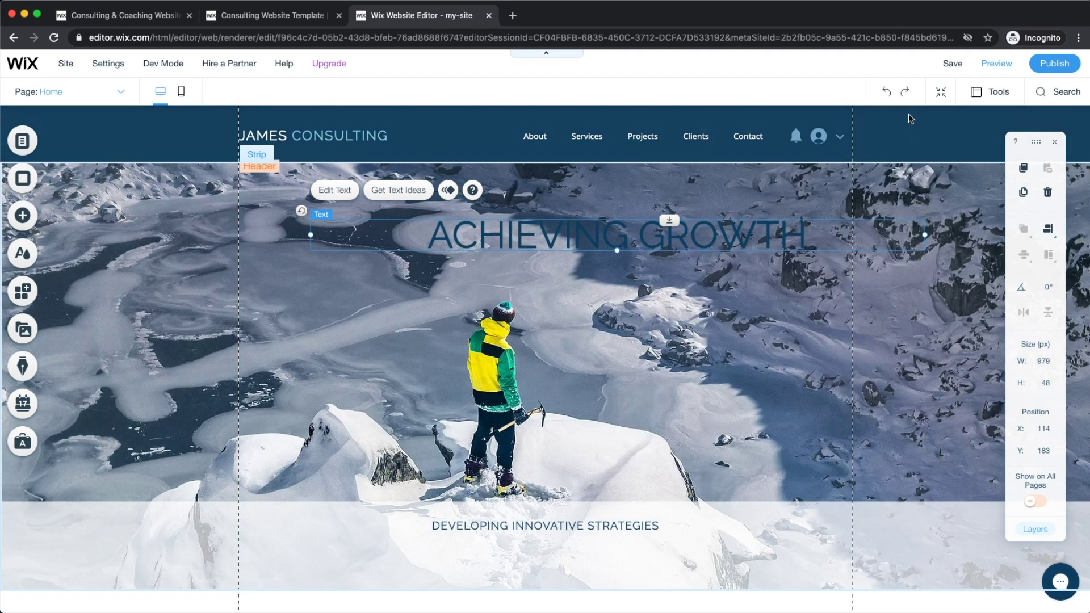
left_click(887, 92)
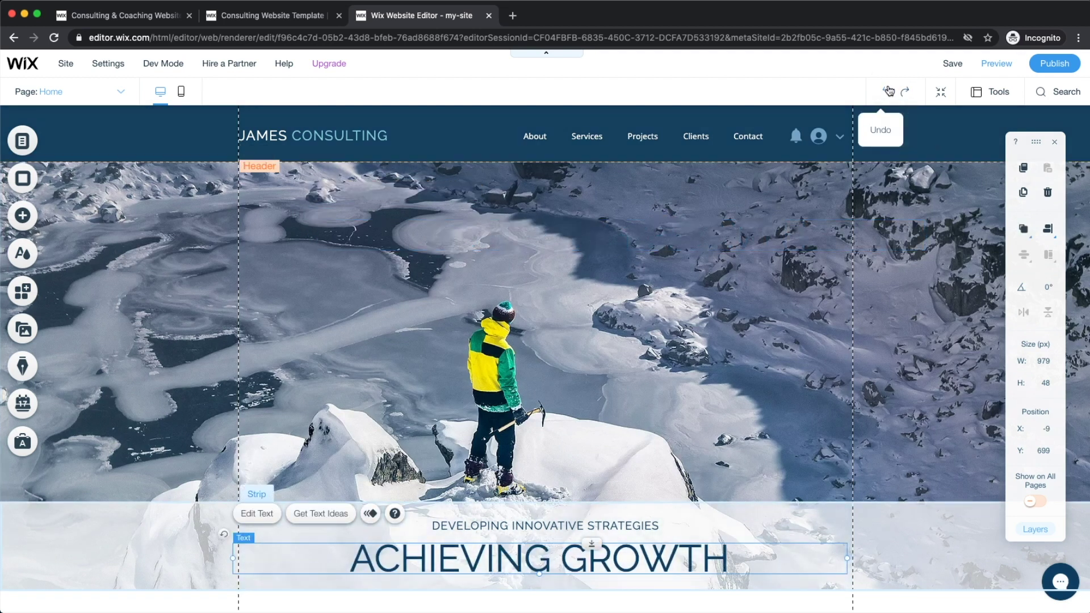
- Enter Zoom Out mode, look through the Home page's sections from the header to the footer, and exit the mode
left_click(940, 92)
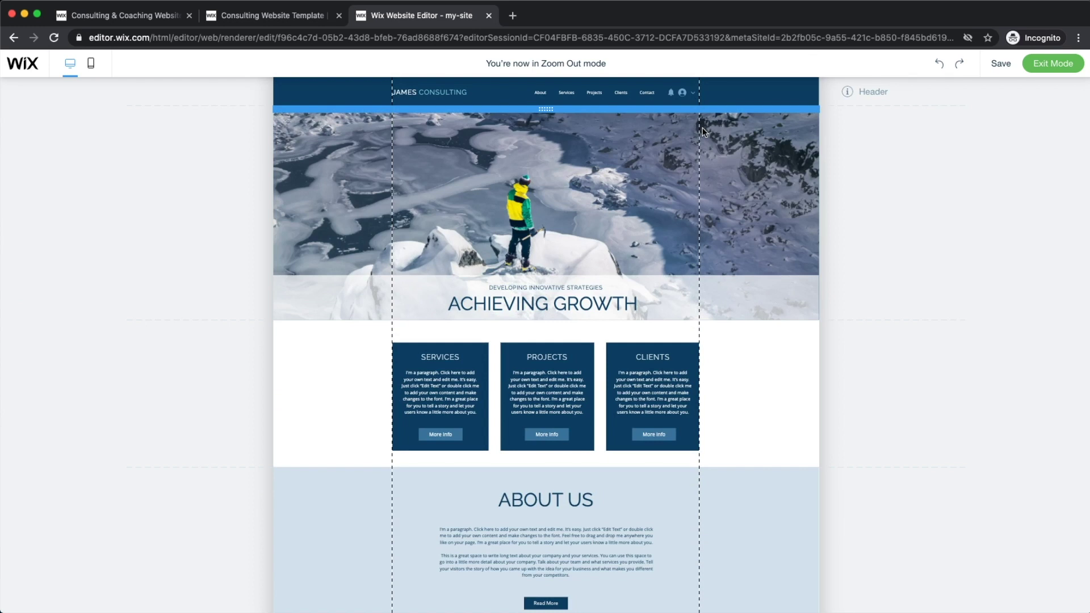
scroll(590, 232, "down", 6)
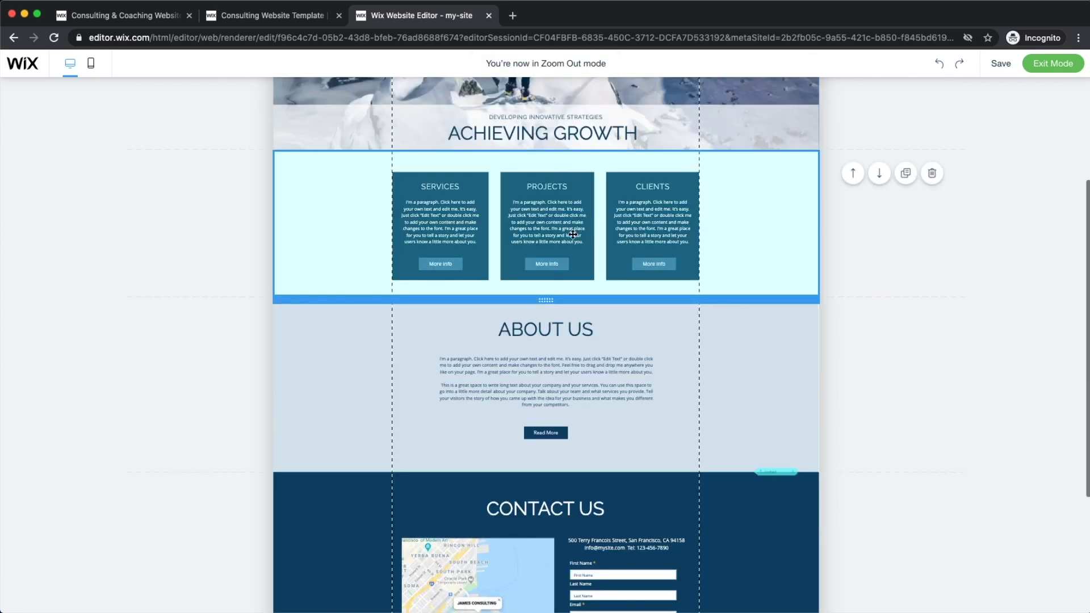
scroll(591, 267, "up", 6)
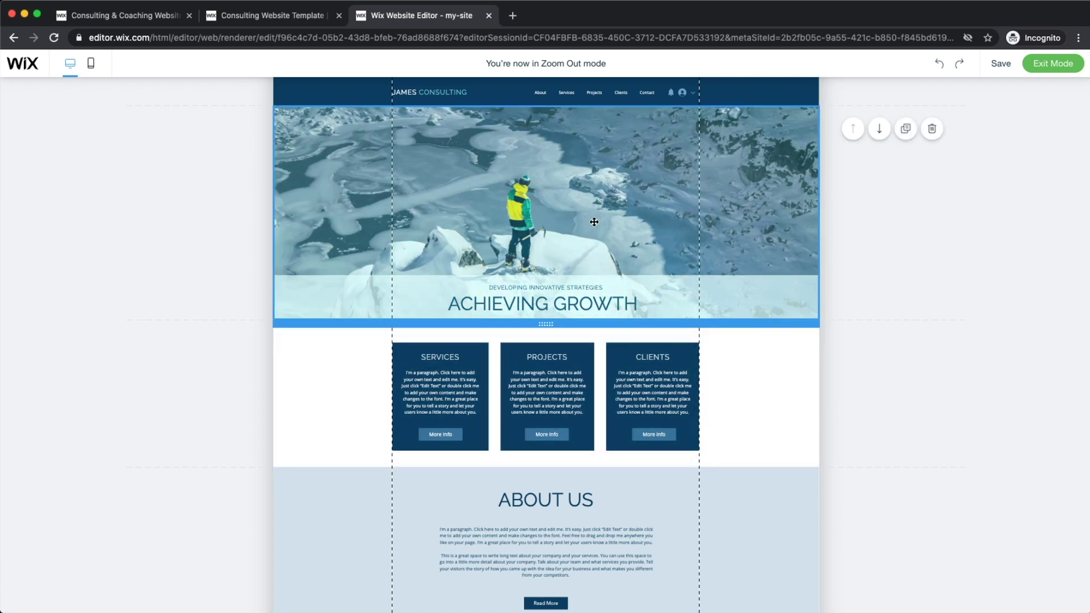
scroll(666, 462, "down", 6)
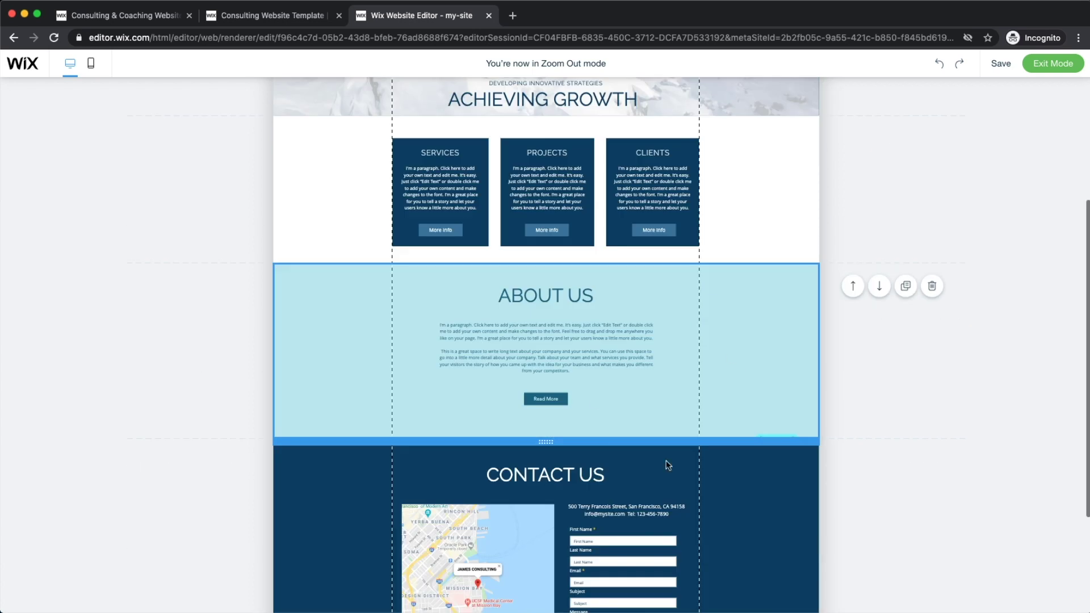
scroll(540, 430, "up", 6)
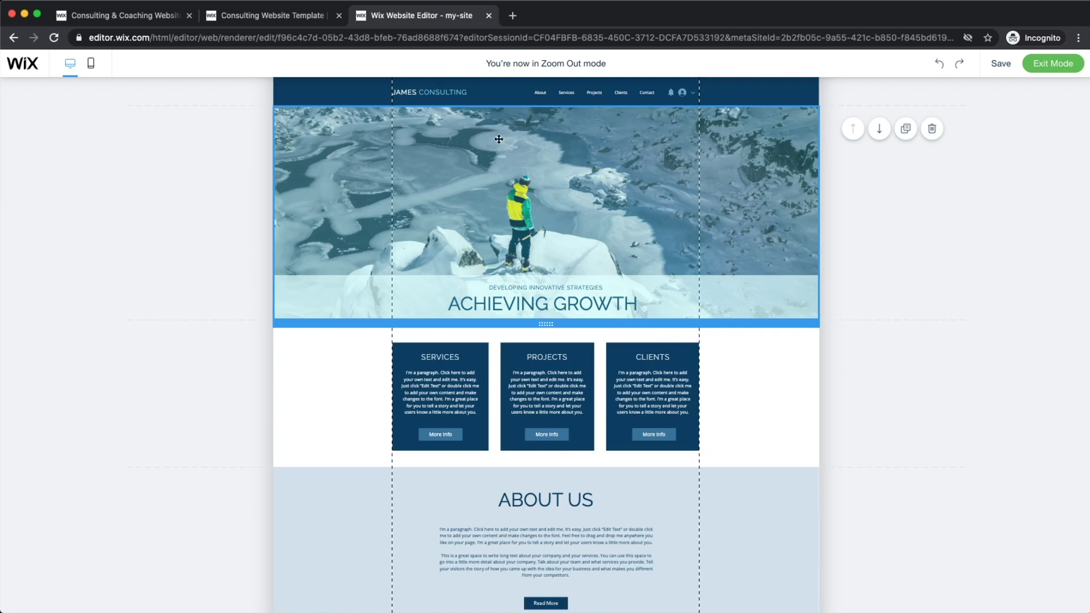
scroll(100, 290, "down", 6)
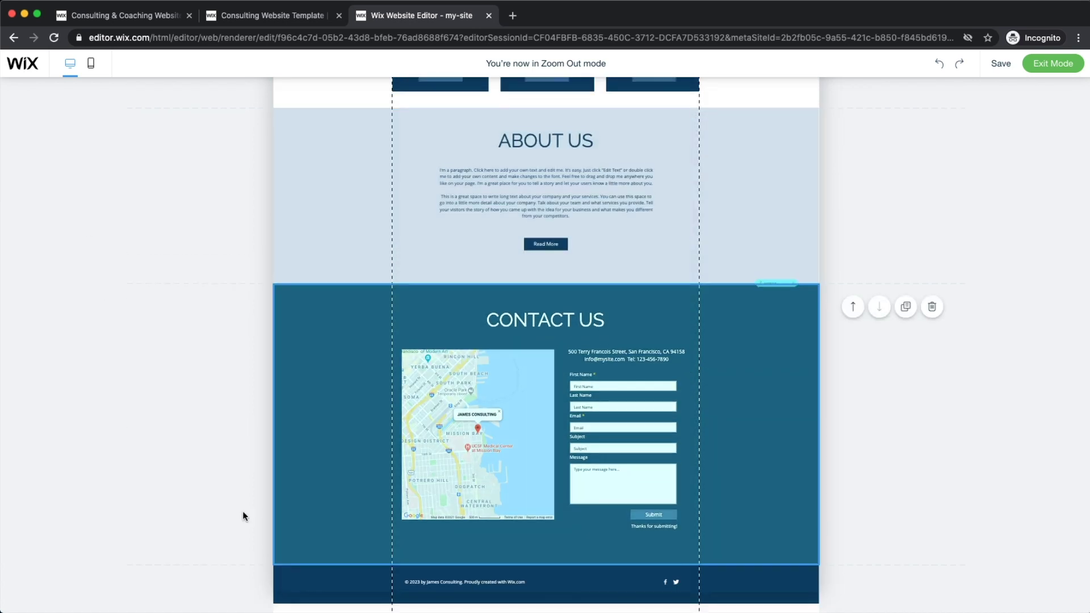
scroll(244, 513, "up", 6)
scroll(350, 389, "down", 3)
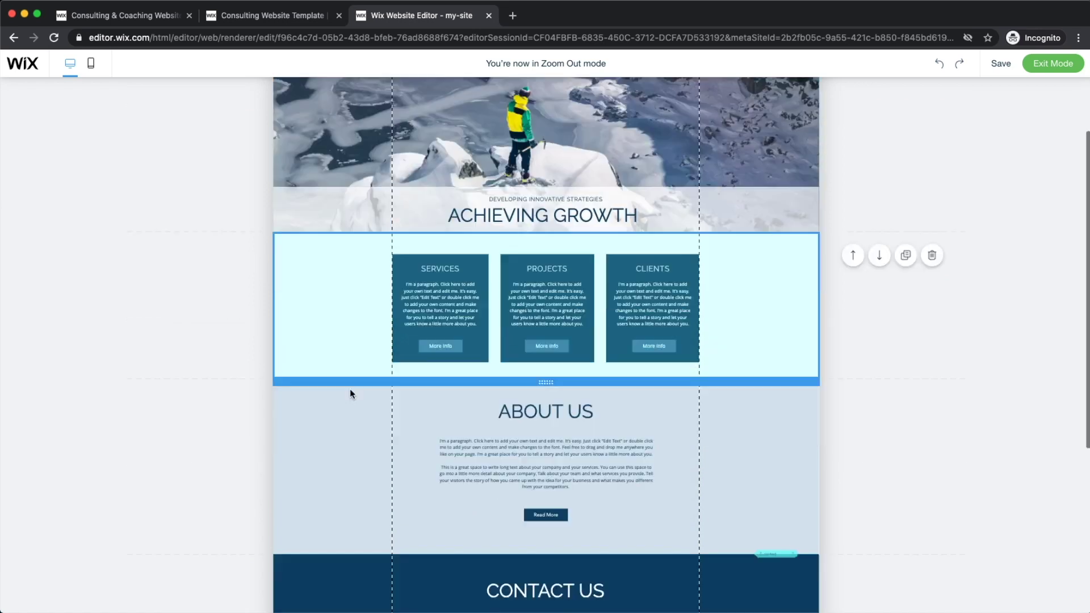
scroll(198, 398, "down", 3)
scroll(200, 400, "up", 6)
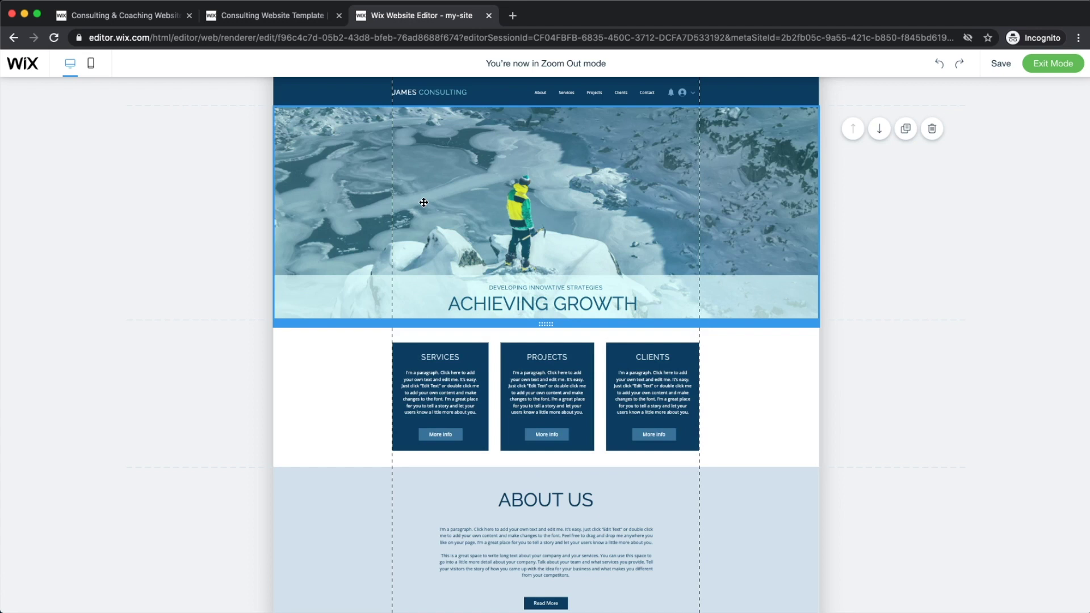
left_click(1025, 66)
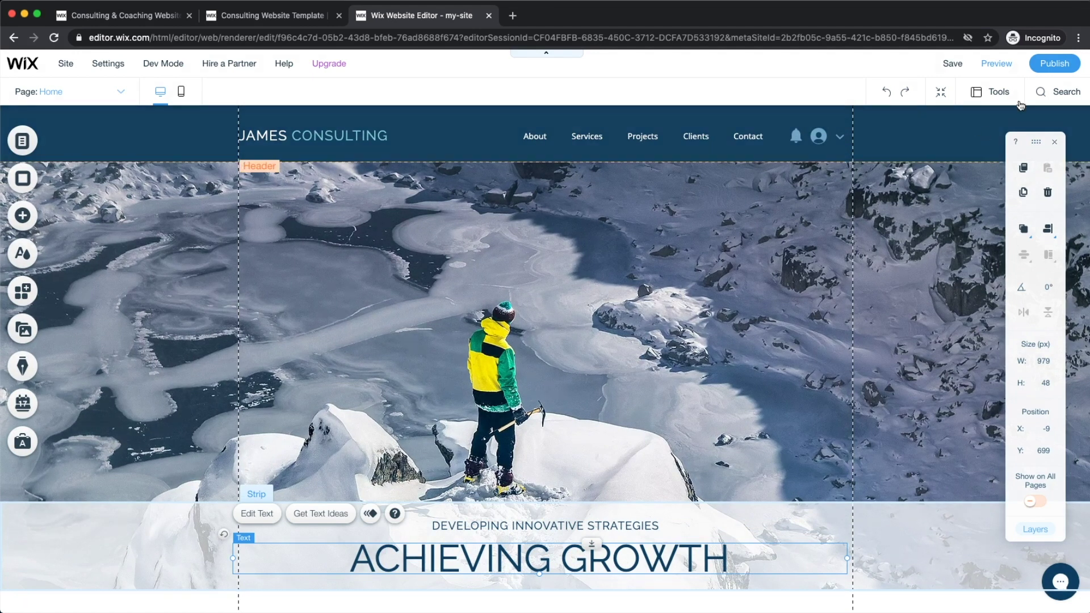
- Reenter Zoom Out mode, try moving the Contact Us section up above About Us, and move it back below
left_click(941, 93)
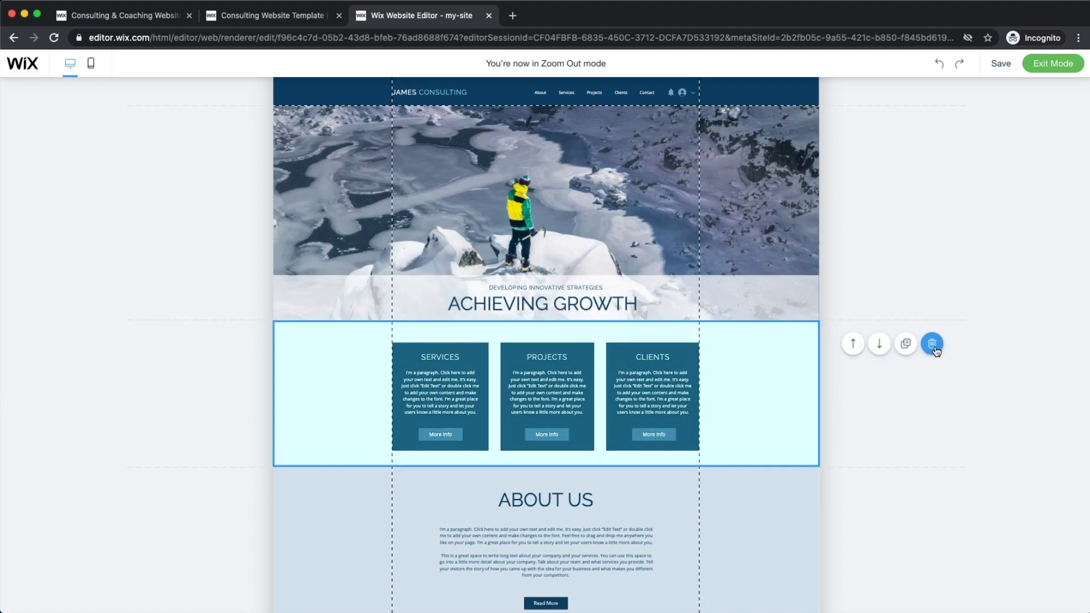
scroll(757, 402, "down", 3)
scroll(775, 356, "down", 3)
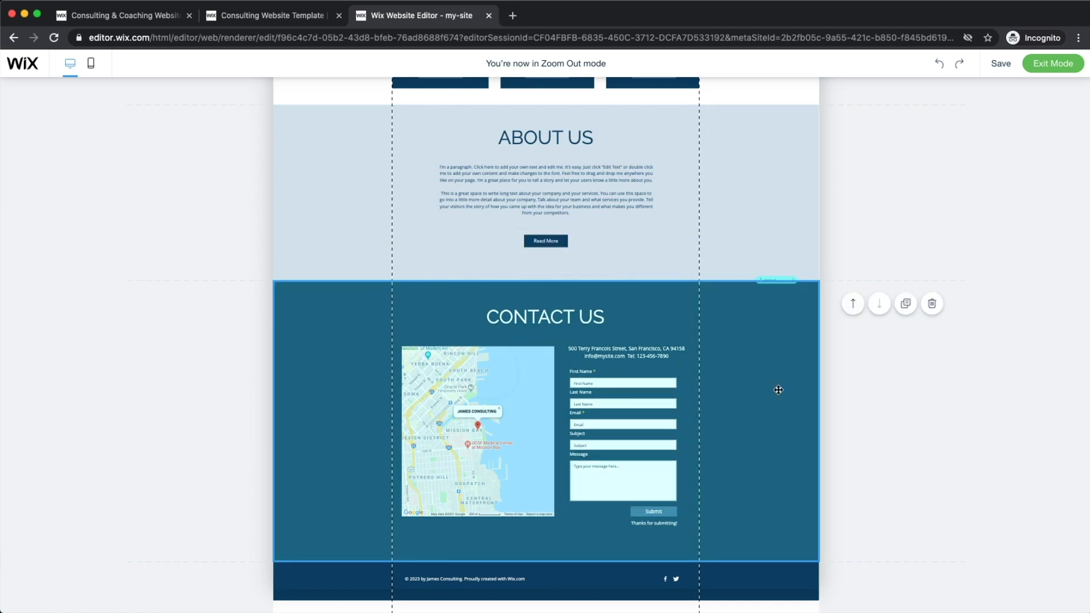
left_click(853, 303)
scroll(783, 321, "up", 4)
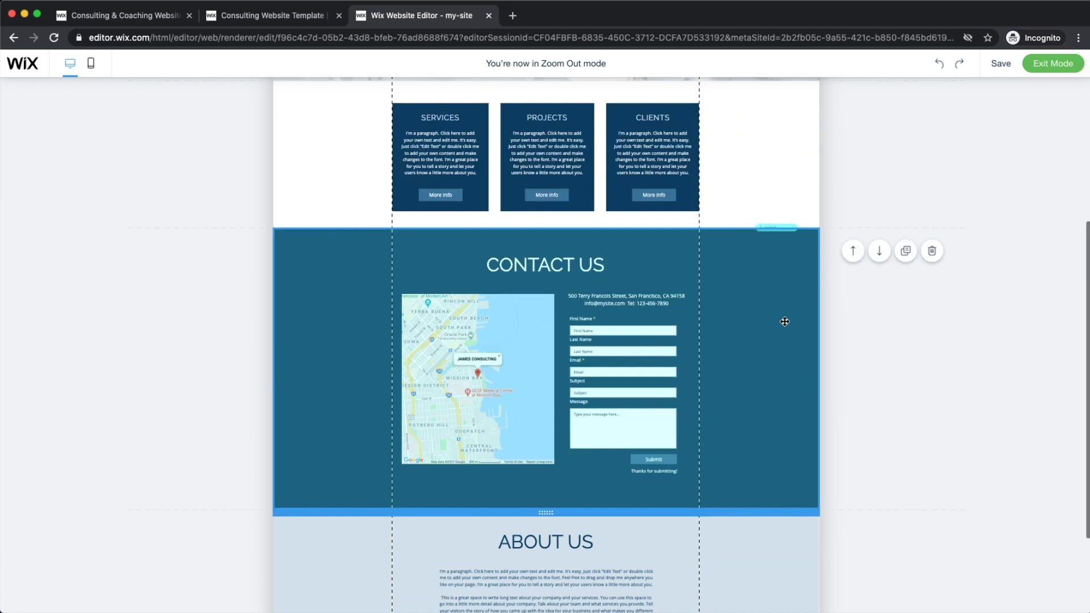
scroll(647, 494, "down", 2)
scroll(754, 406, "down", 2)
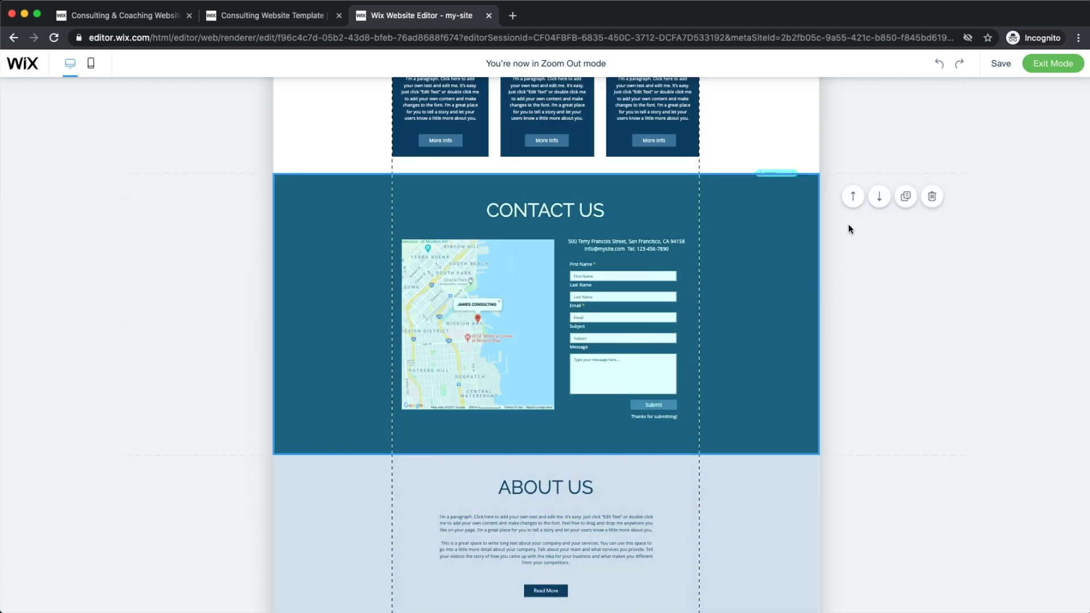
left_click(886, 200)
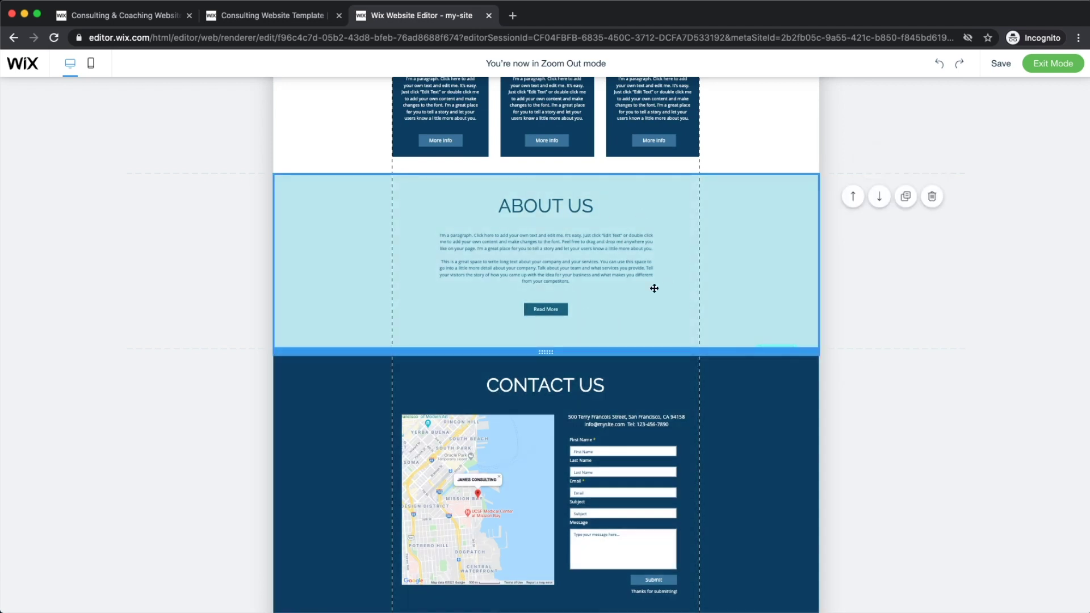
- Try moving the hero strip below the Services, Projects and Clients section, and exit Zoom Out mode
scroll(655, 290, "up", 5)
left_click_drag(675, 256, 744, 409)
left_click_drag(728, 211, 713, 394)
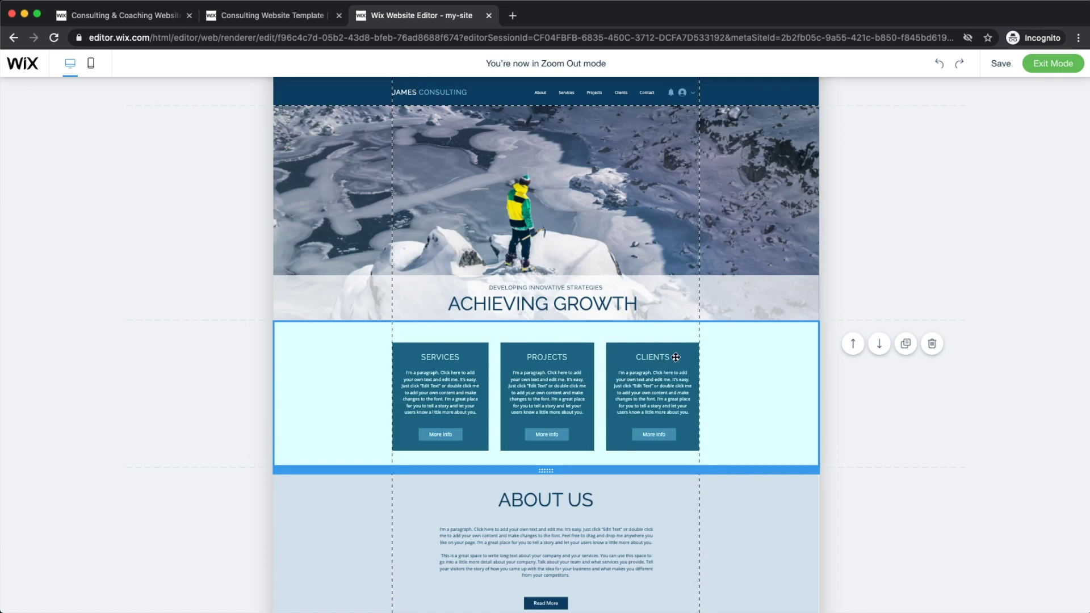
left_click(1051, 57)
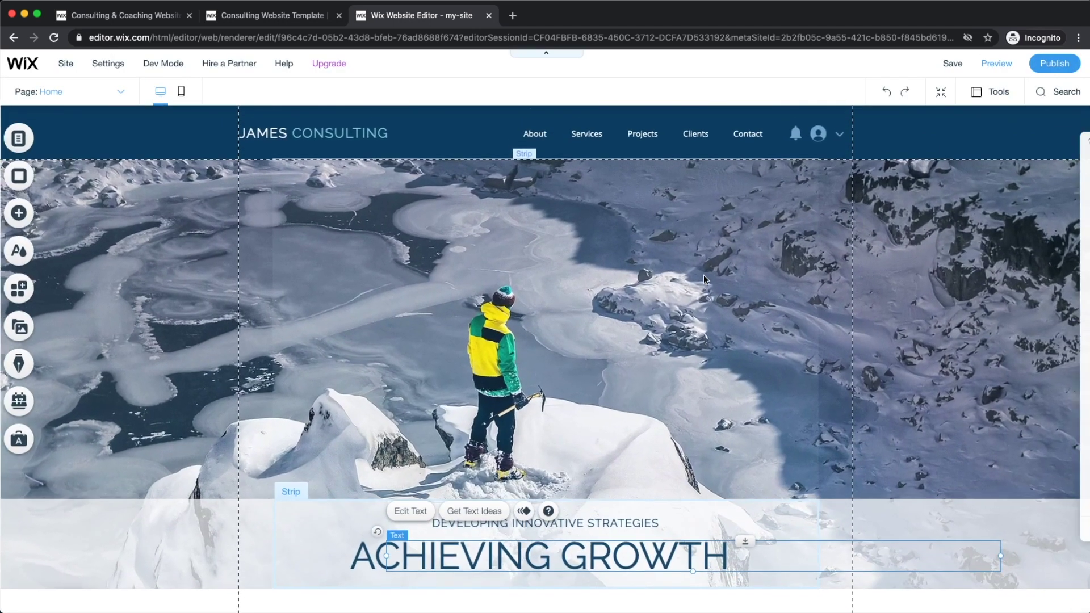
- Hide the floating editing toolbar and turn on the rulers for the Home page
scroll(606, 369, "down", 6)
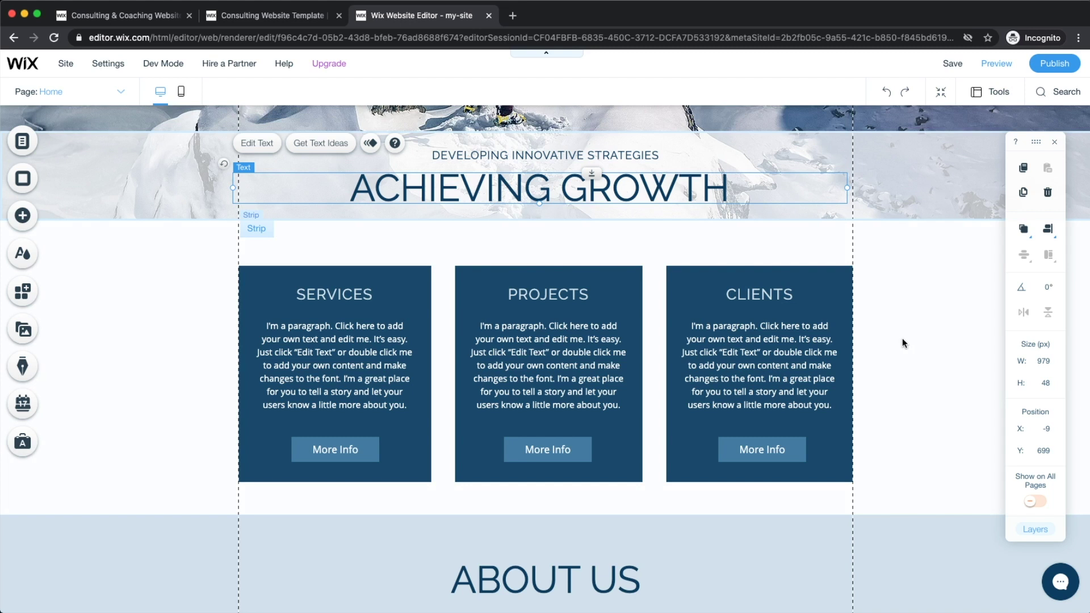
scroll(902, 339, "up", 4)
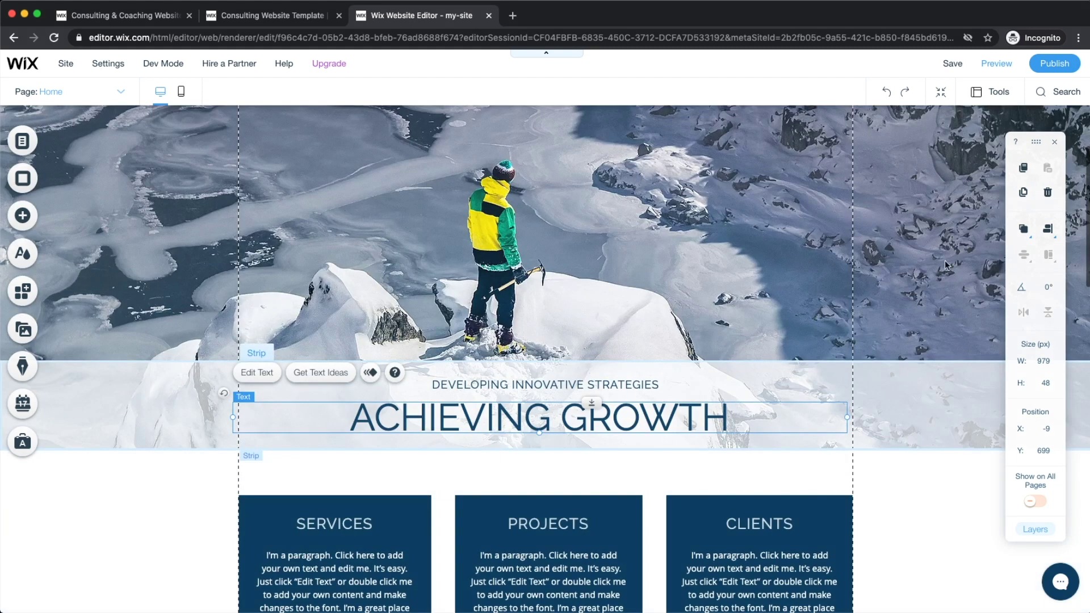
left_click(997, 97)
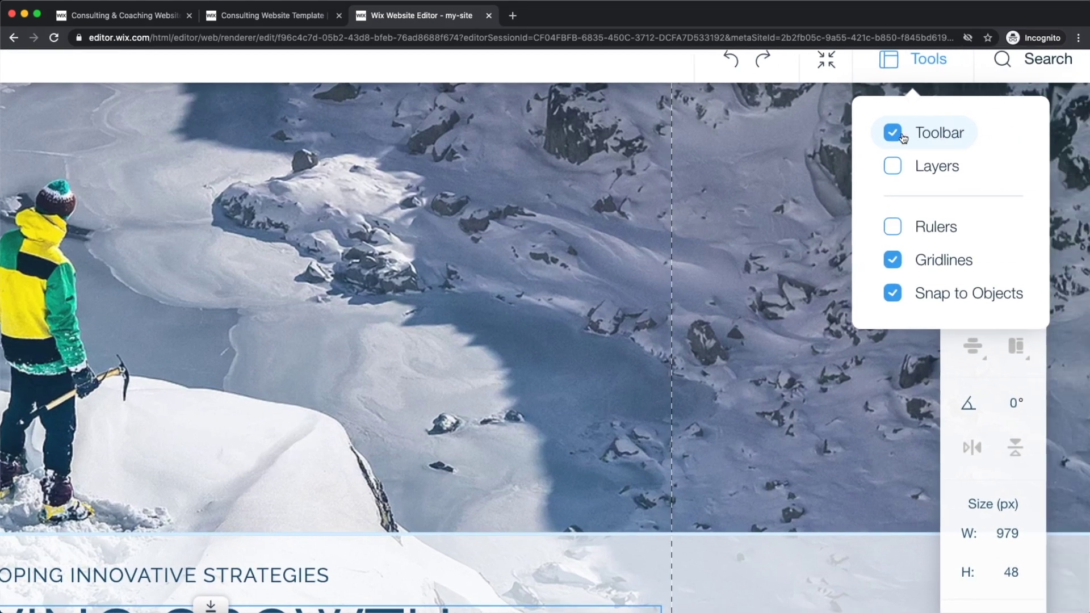
left_click(894, 135)
left_click(894, 133)
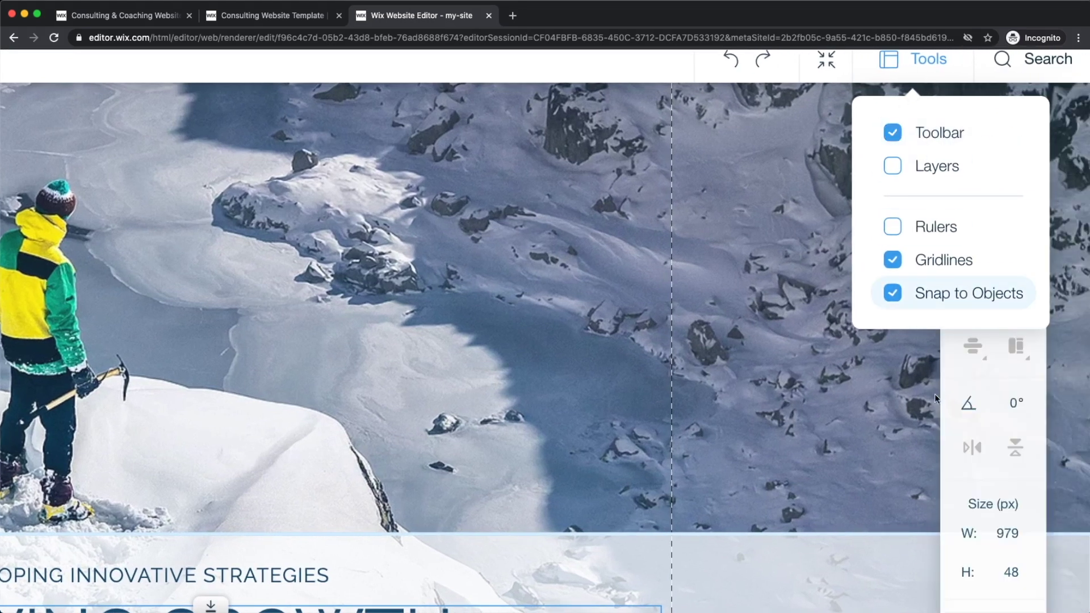
left_click(899, 135)
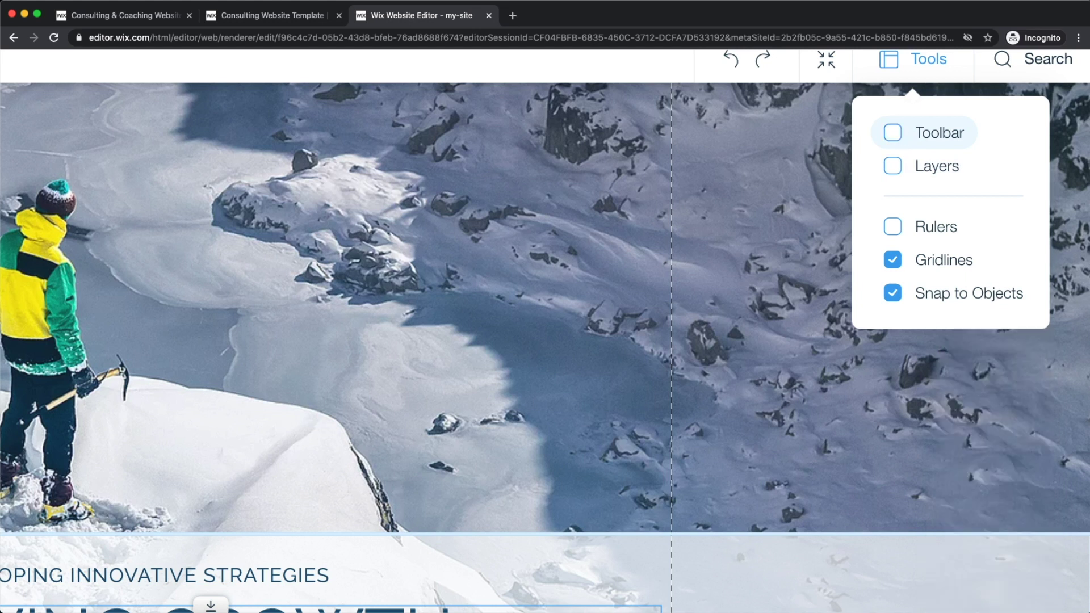
left_click(890, 234)
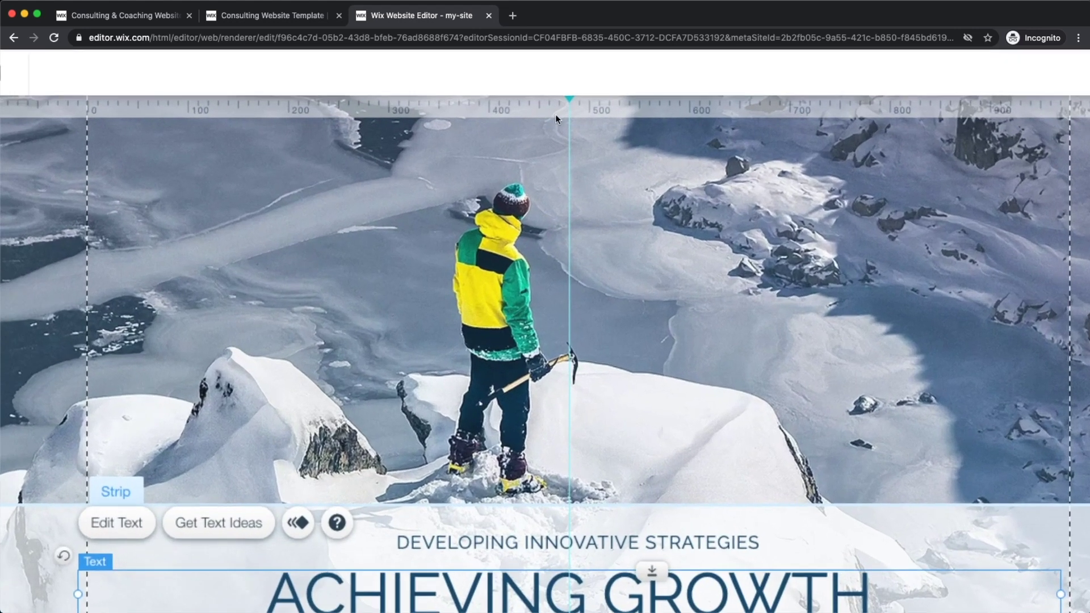
- Try adding a vertical ruler guide at 980 px on the page-edge gridline, and remove it
scroll(641, 107, "down", 5)
scroll(536, 104, "up", 7)
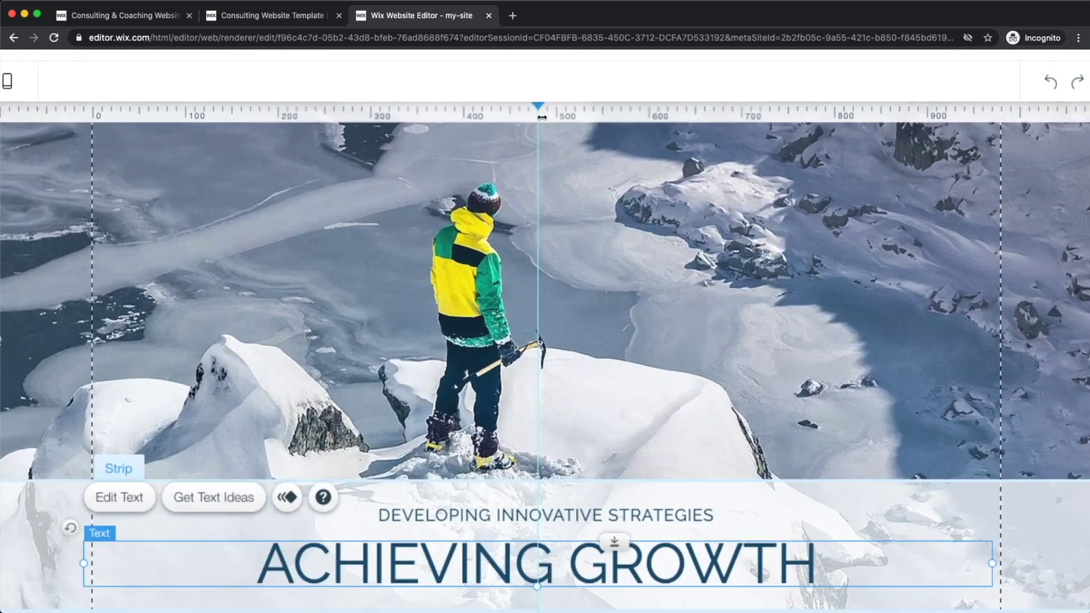
mouse_move(536, 104)
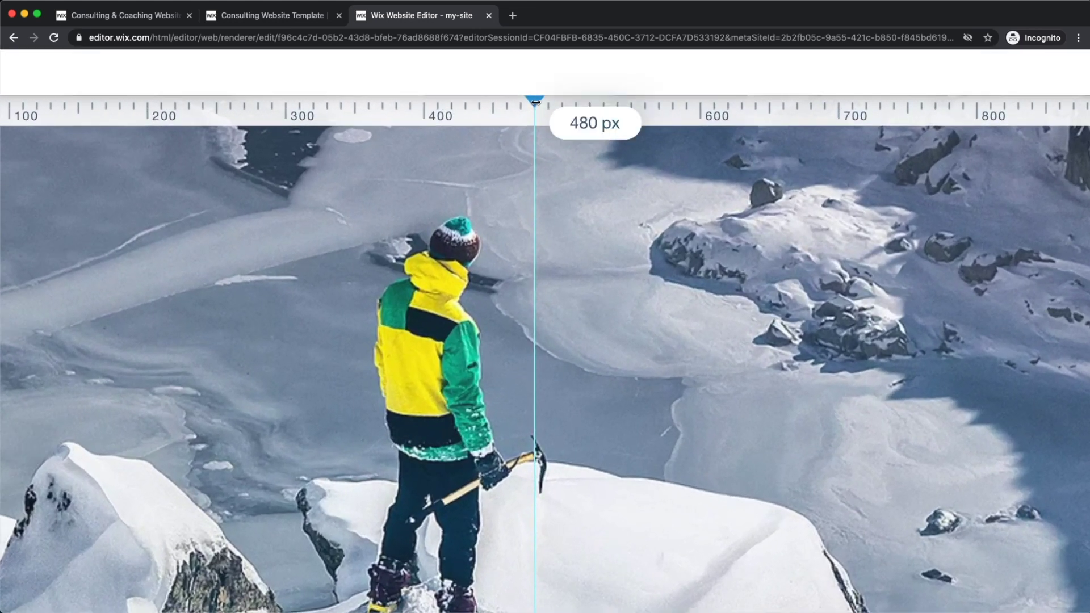
scroll(534, 102, "down", 5)
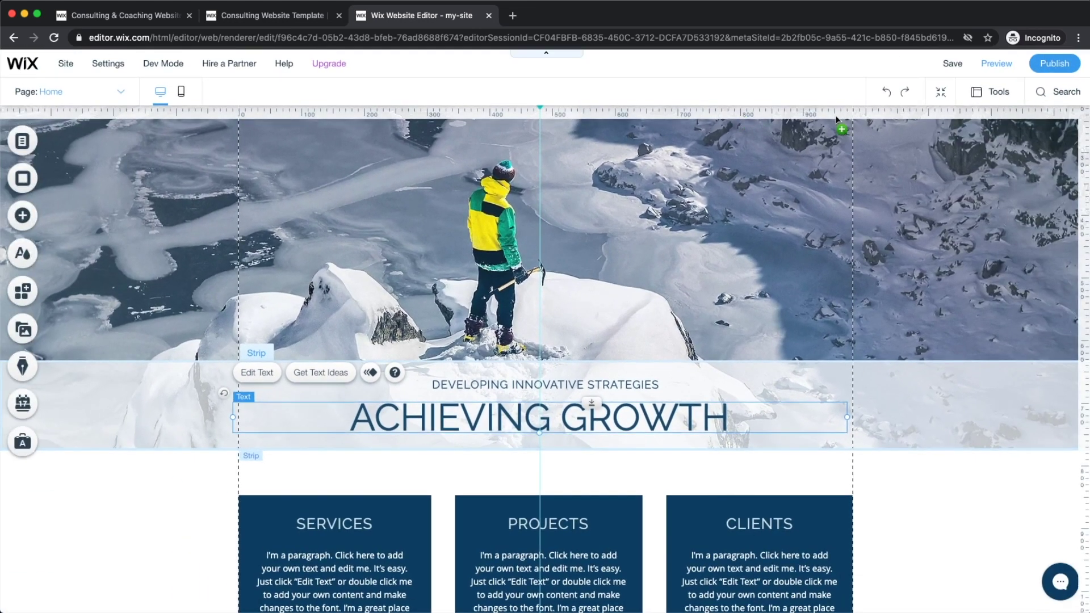
scroll(857, 119, "up", 5)
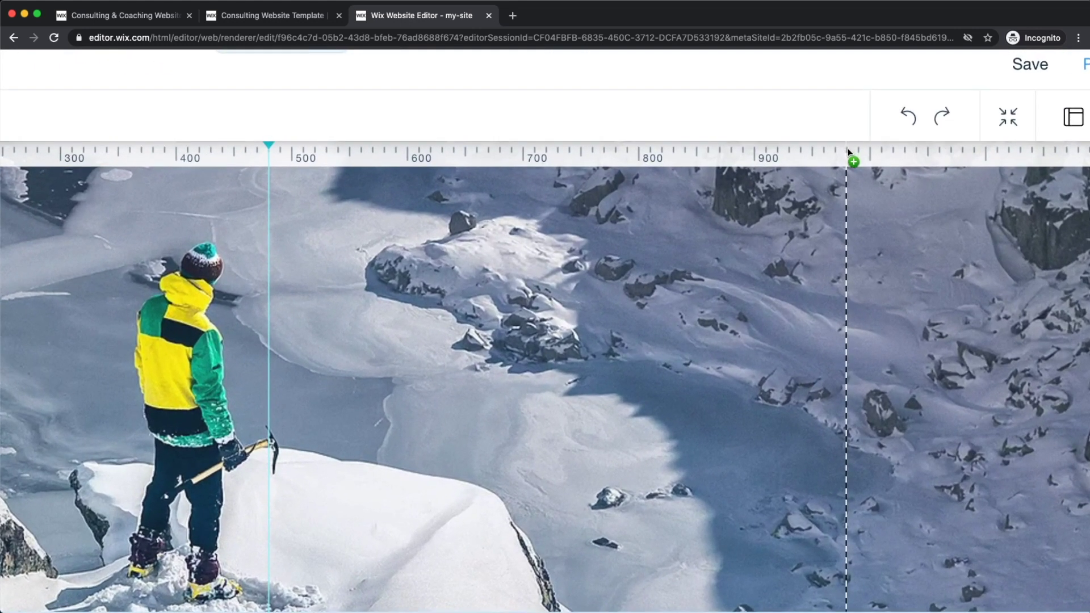
left_click(847, 147)
mouse_move(846, 146)
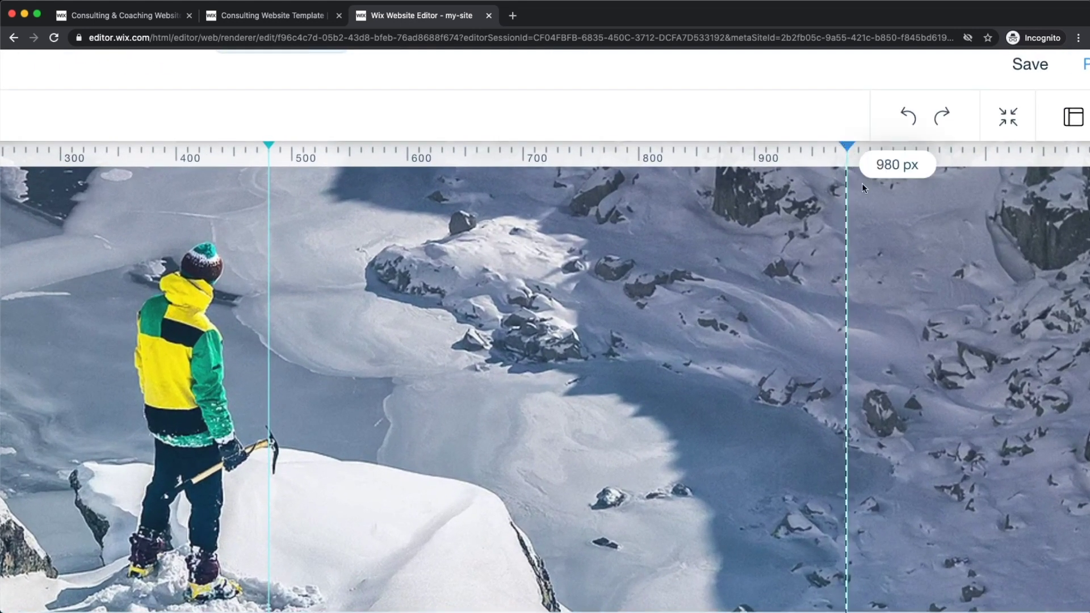
double_click(847, 144)
scroll(328, 157, "down", 5)
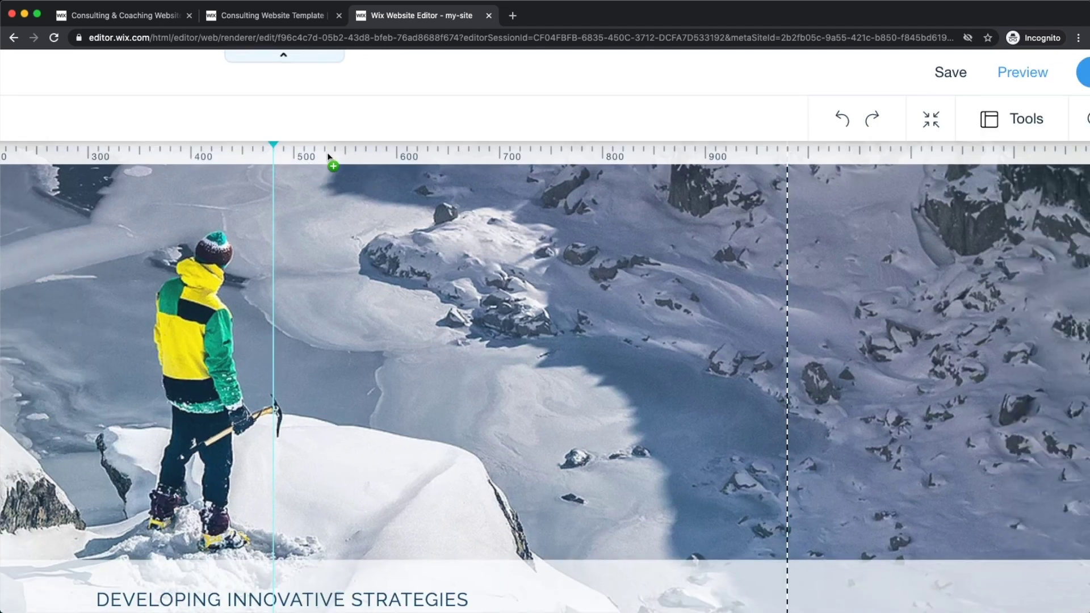
scroll(516, 128, "up", 5)
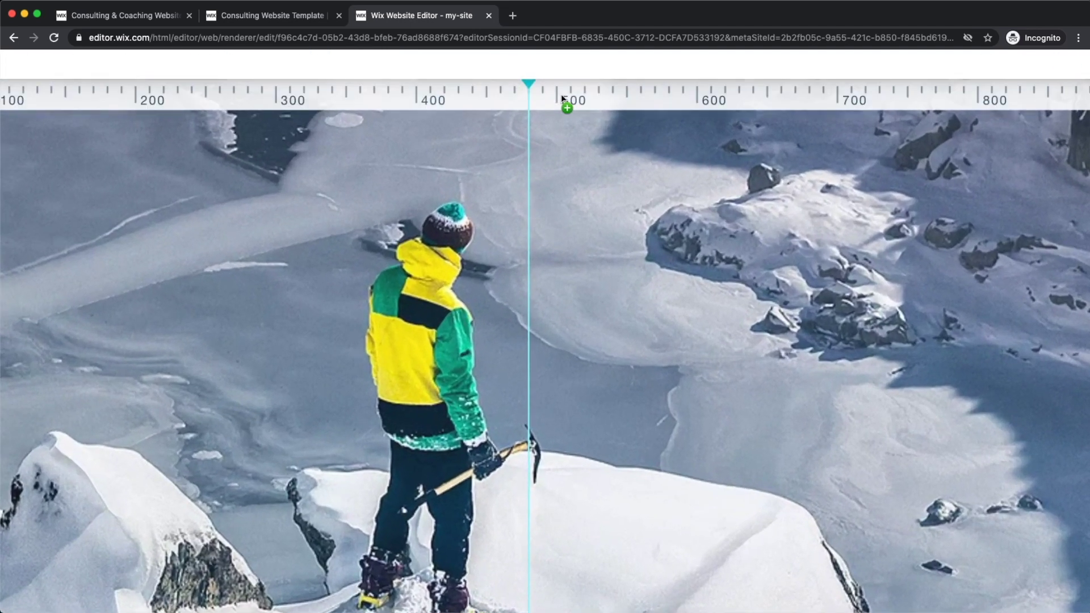
- Try adding a second vertical ruler guide at 504 px and moving it onto the guide at 480 px
left_click(562, 114)
mouse_move(564, 102)
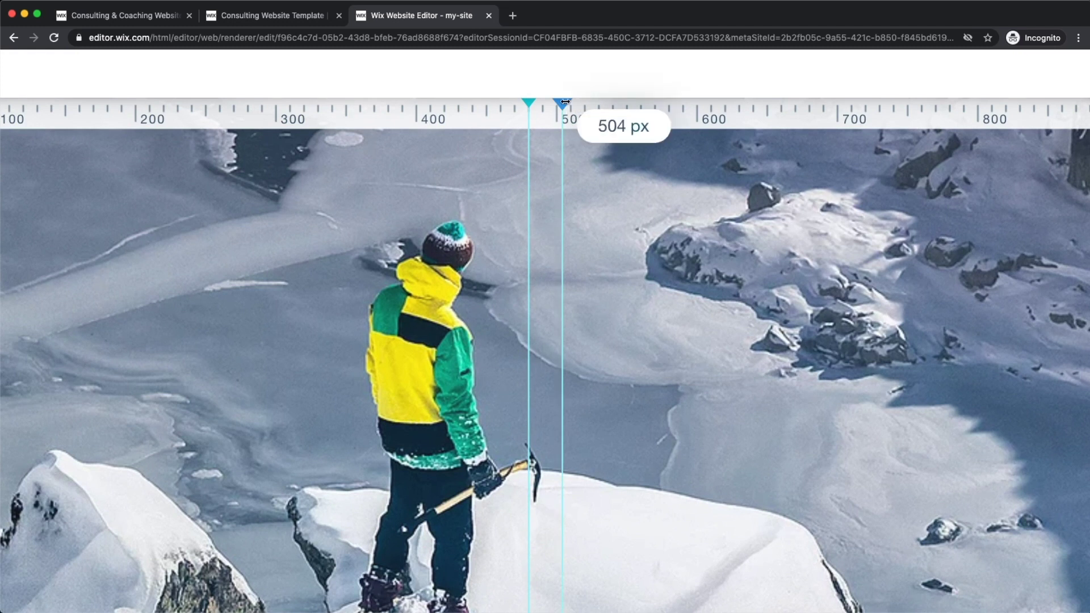
left_click_drag(563, 102, 529, 103)
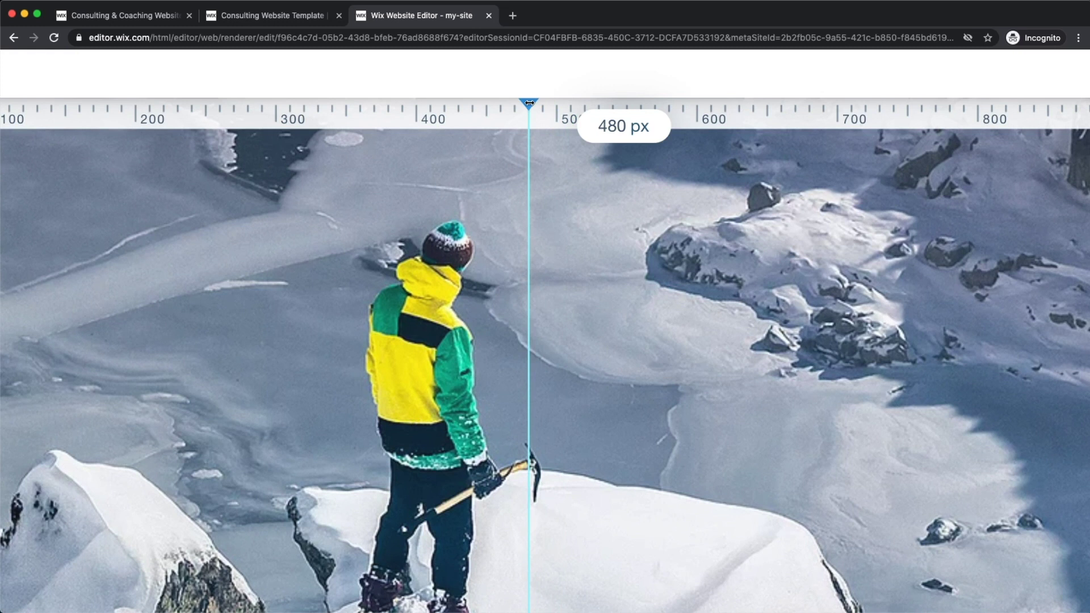
left_click(551, 103)
left_click_drag(550, 103, 690, 352)
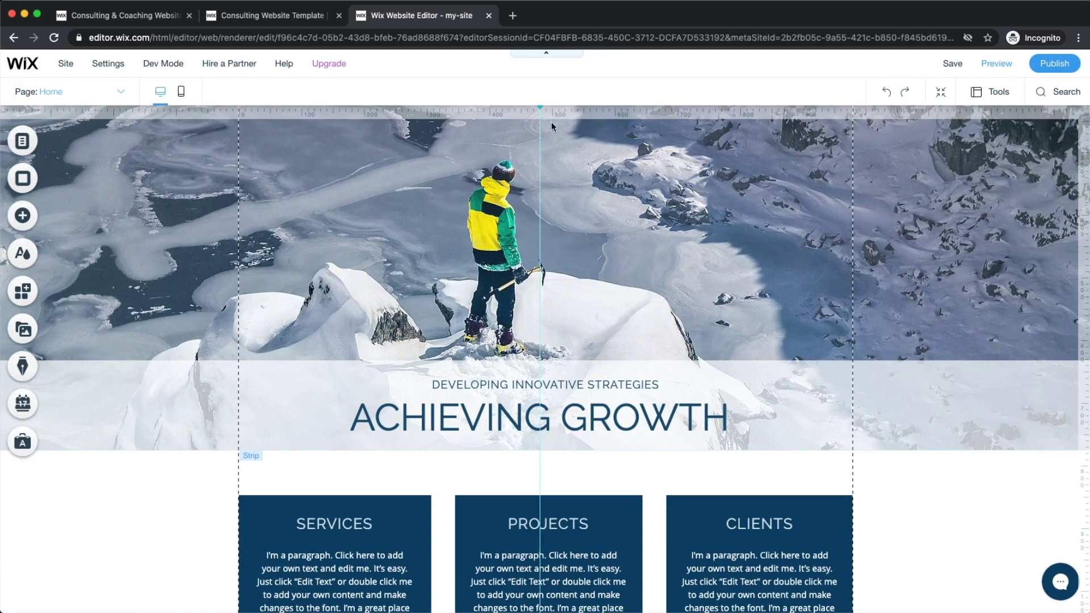
- Check the page content against the gridlines, try moving the ACHIEVING GROWTH heading sideways past the gridline, and undo the move
left_click(996, 92)
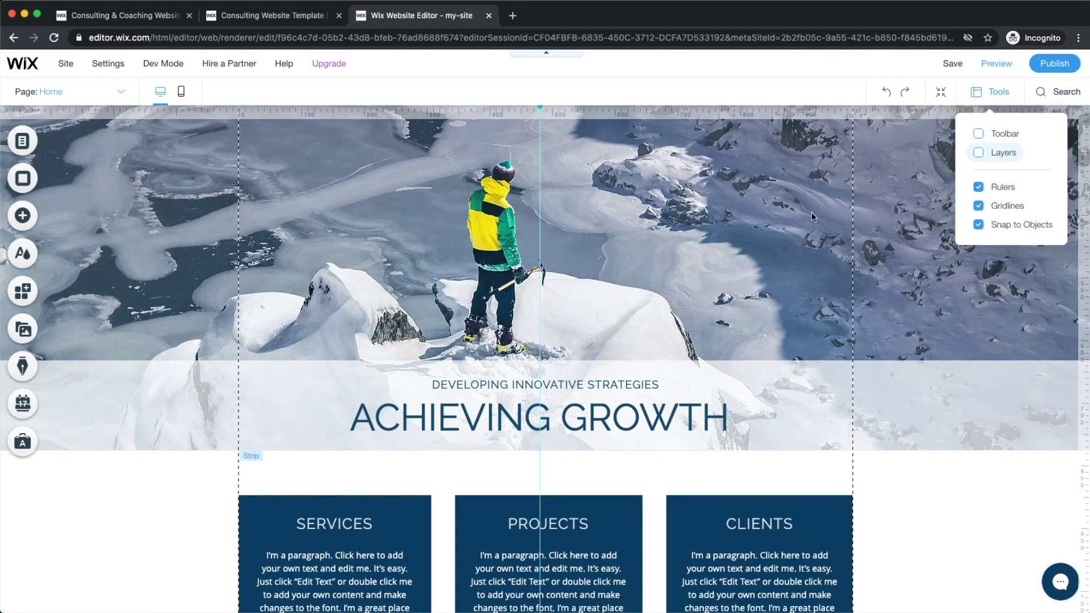
scroll(861, 210, "down", 7)
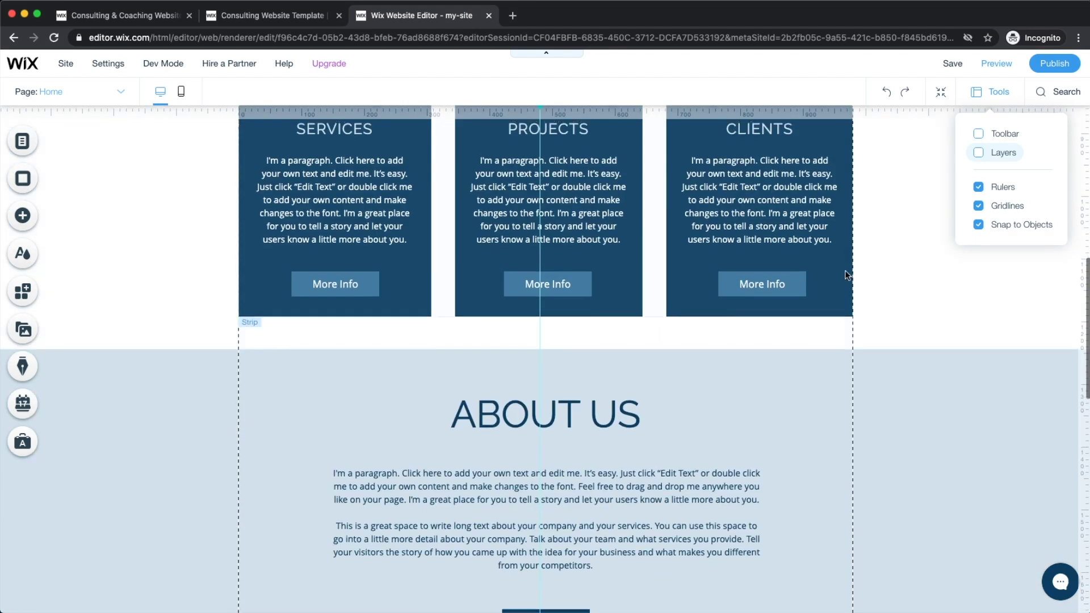
scroll(732, 233, "up", 2)
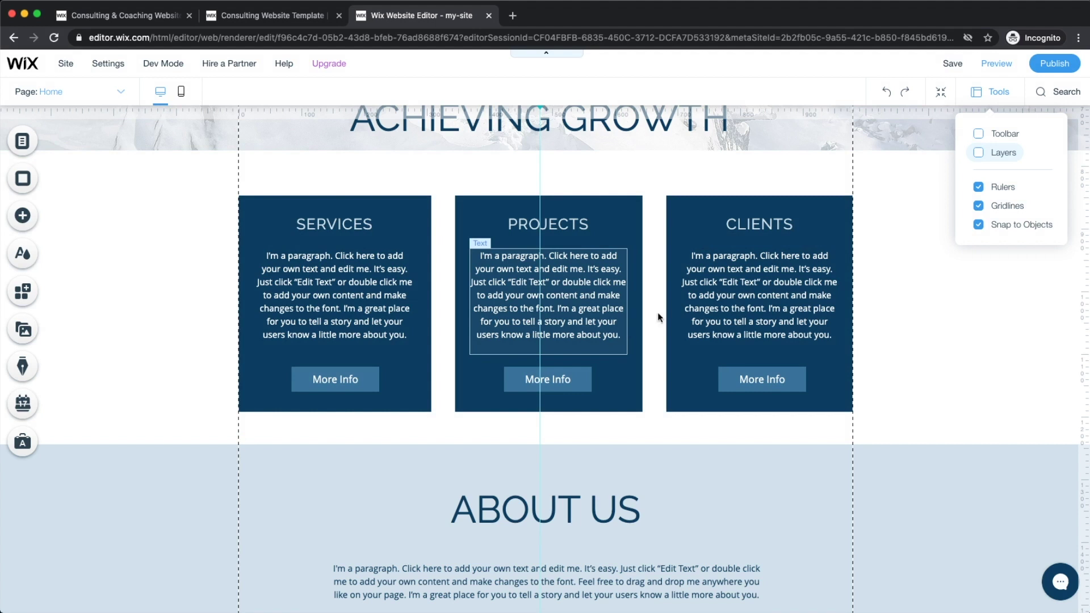
scroll(721, 177, "up", 5)
left_click_drag(837, 372, 959, 364)
left_click(886, 91)
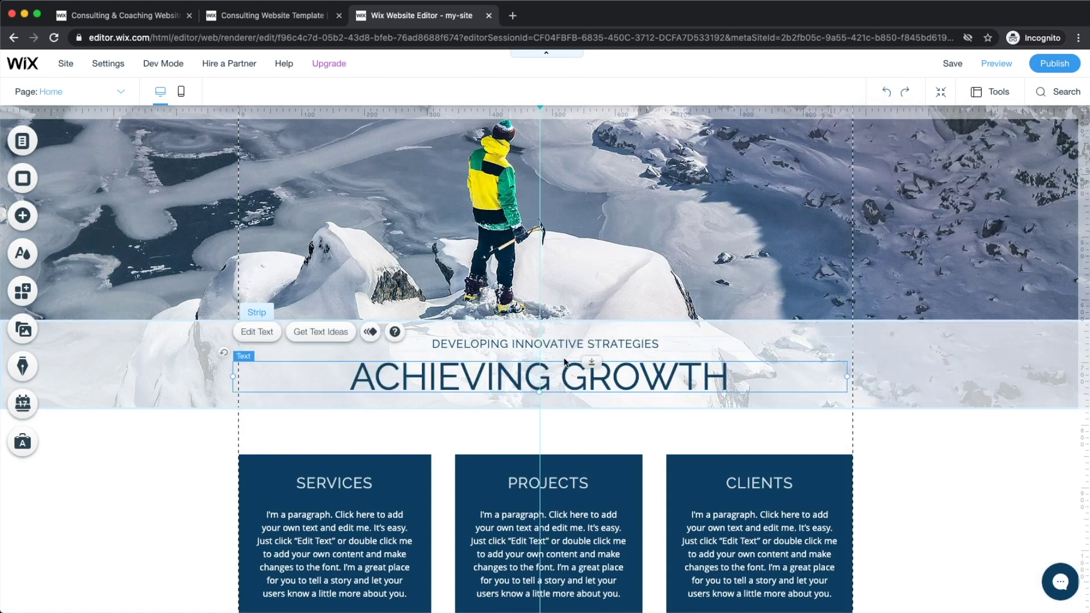
scroll(396, 490, "down", 9)
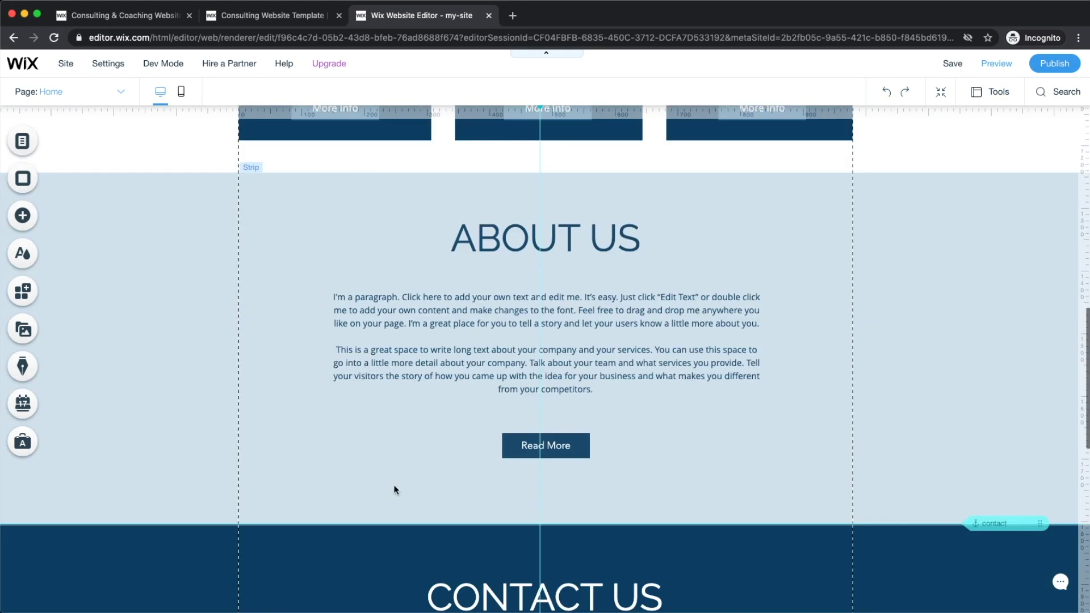
scroll(862, 346, "up", 9)
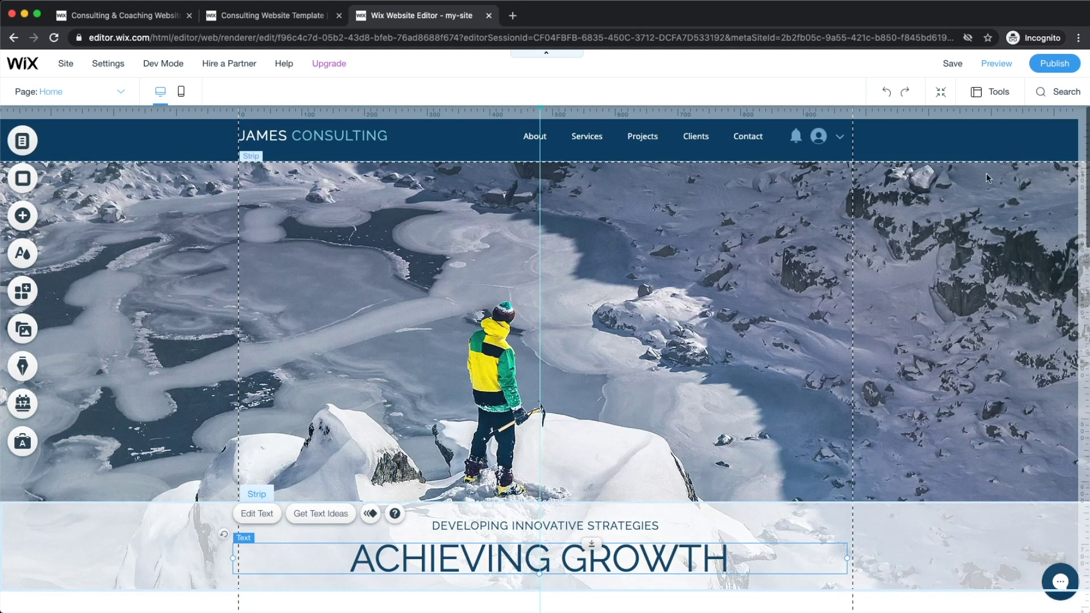
- Review the Snap to Objects option, try shifting the ACHIEVING GROWTH heading off the centre guide, and snap it back to its centred position
left_click(997, 93)
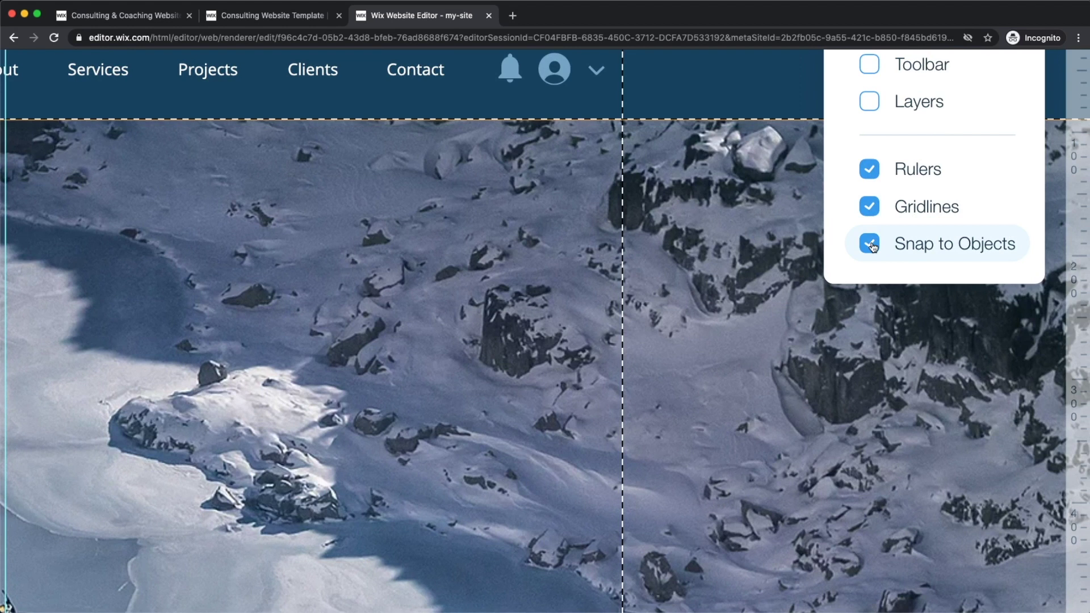
scroll(872, 248, "down", 3)
scroll(959, 245, "up", 4)
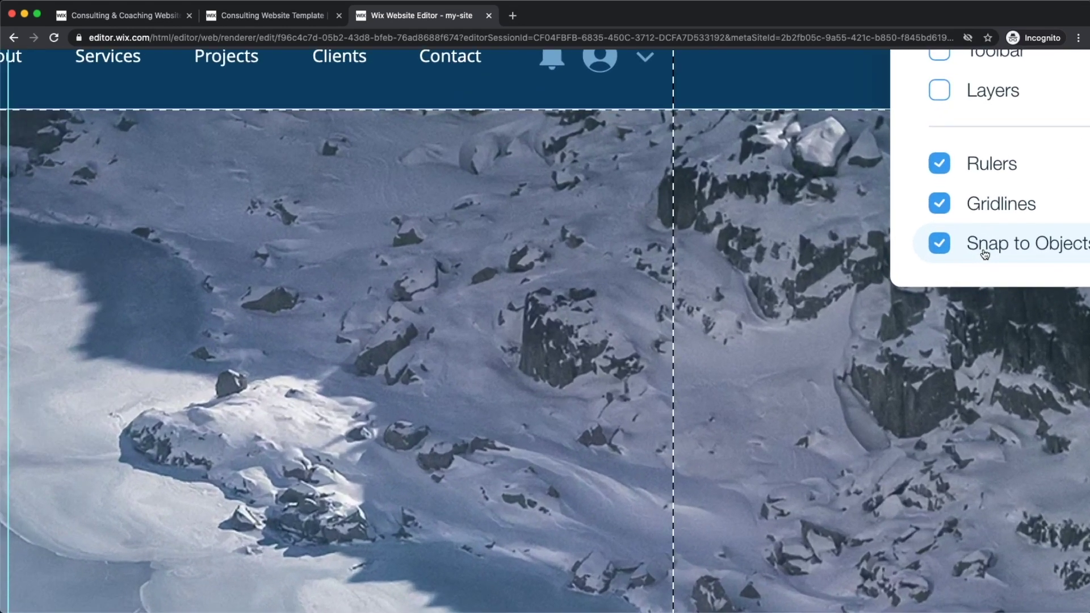
scroll(936, 249, "right", 1)
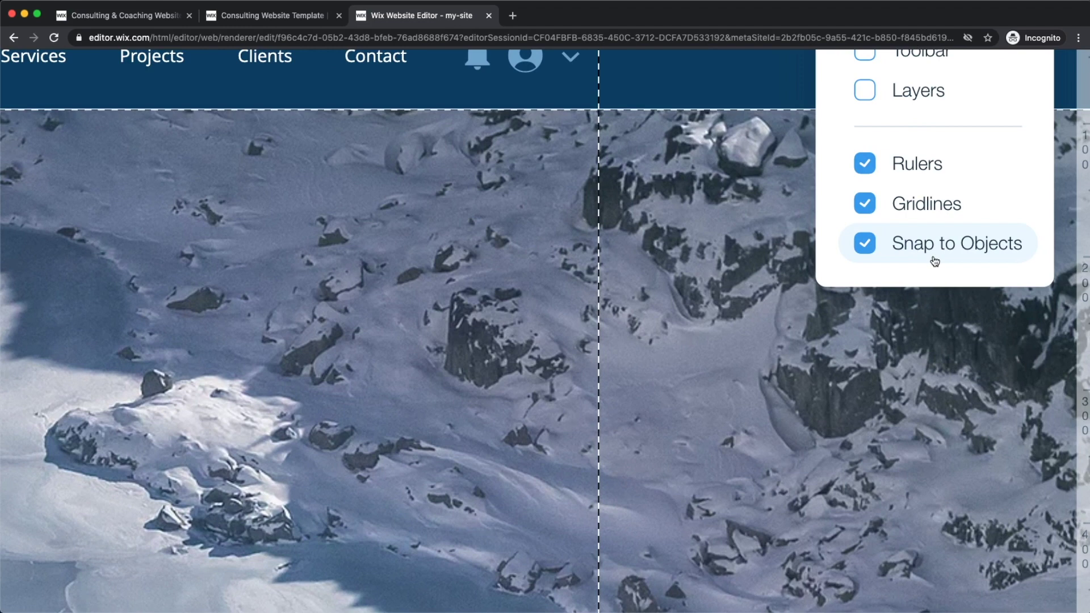
scroll(934, 261, "down", 4)
scroll(981, 238, "down", 3)
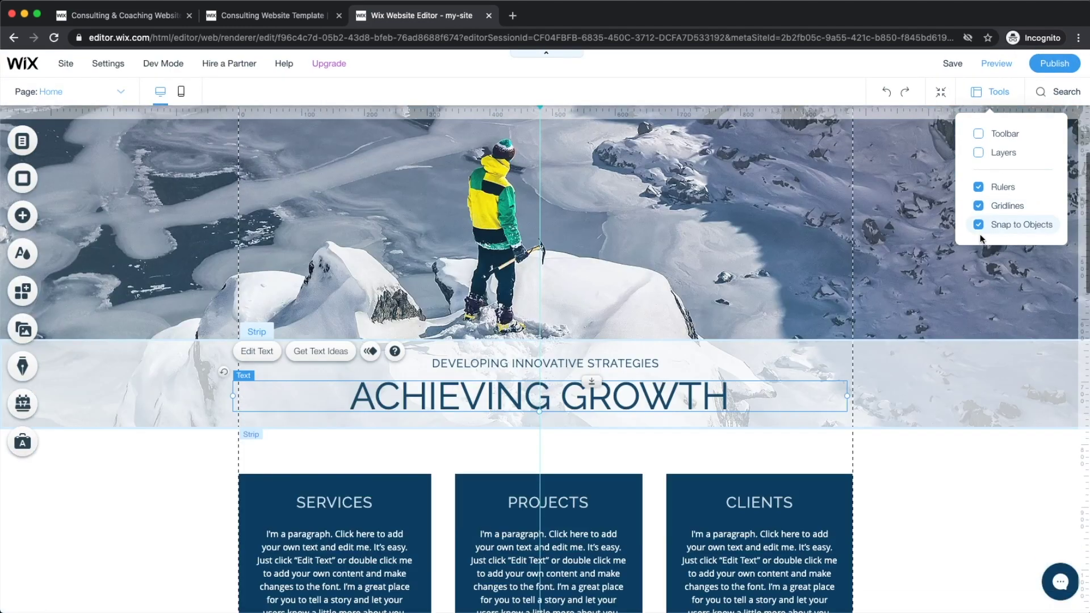
scroll(545, 374, "up", 5)
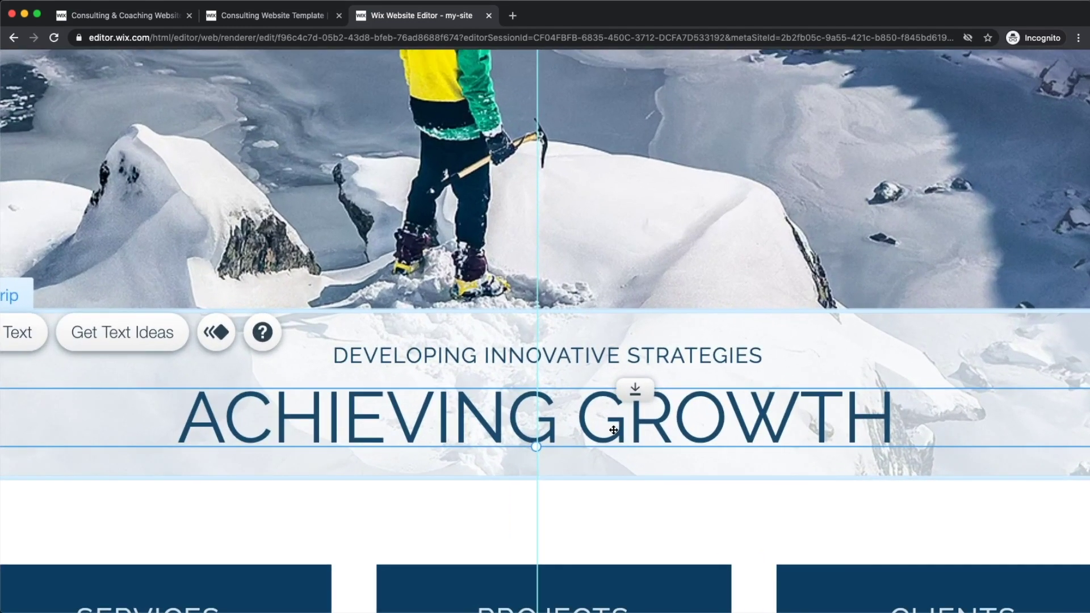
left_click_drag(617, 423, 562, 421)
scroll(561, 421, "down", 5)
scroll(1032, 98, "up", 5)
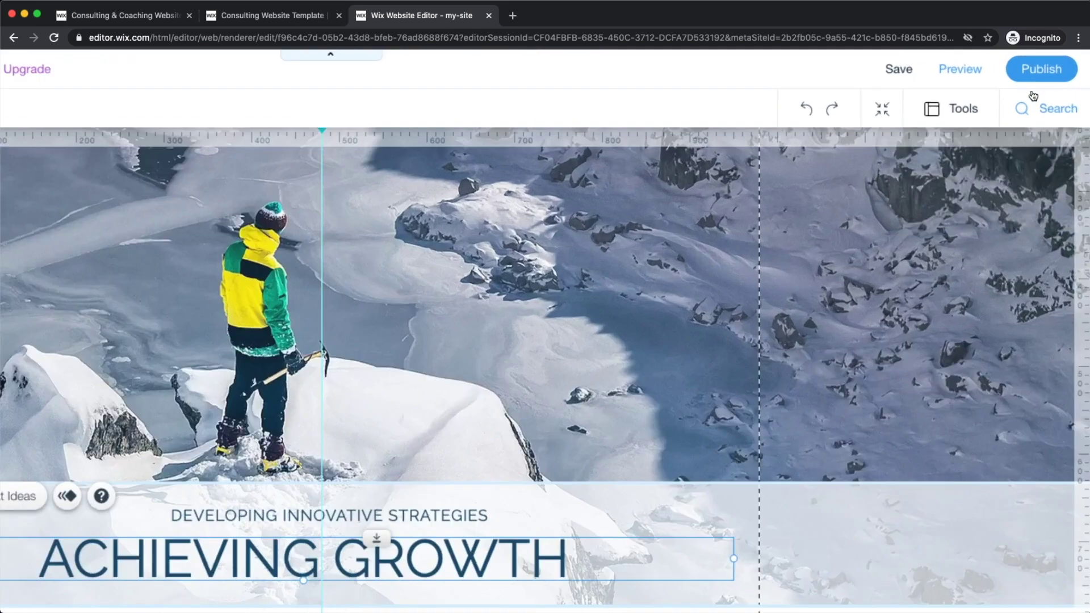
left_click(897, 338)
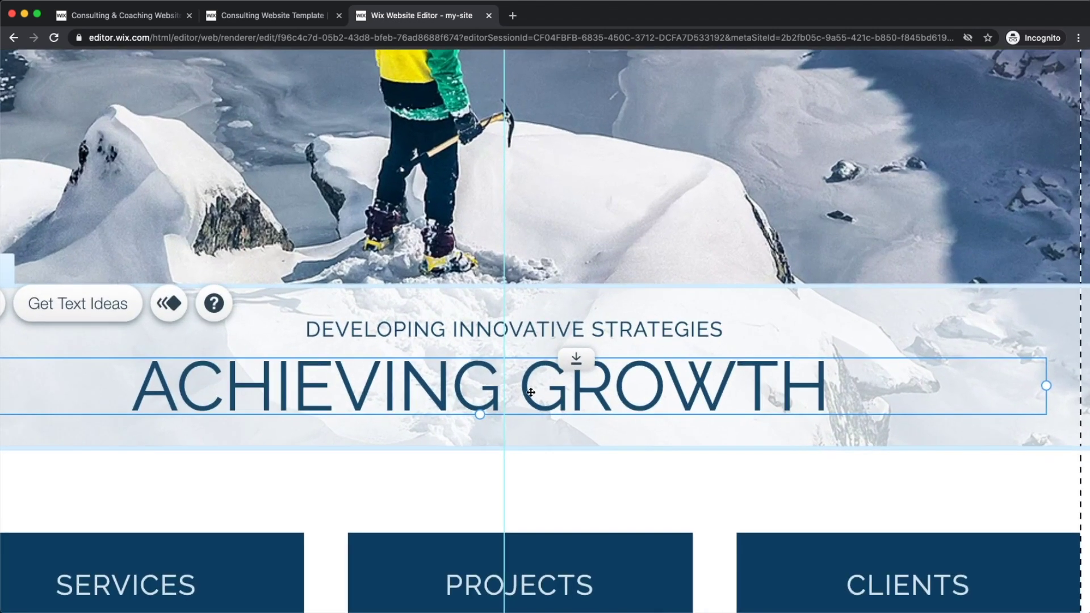
mouse_move(531, 392)
left_mouse_down()
mouse_move(556, 391)
mouse_move(536, 391)
mouse_move(541, 368)
mouse_move(552, 421)
mouse_move(540, 422)
mouse_move(533, 399)
mouse_move(544, 390)
left_mouse_up()
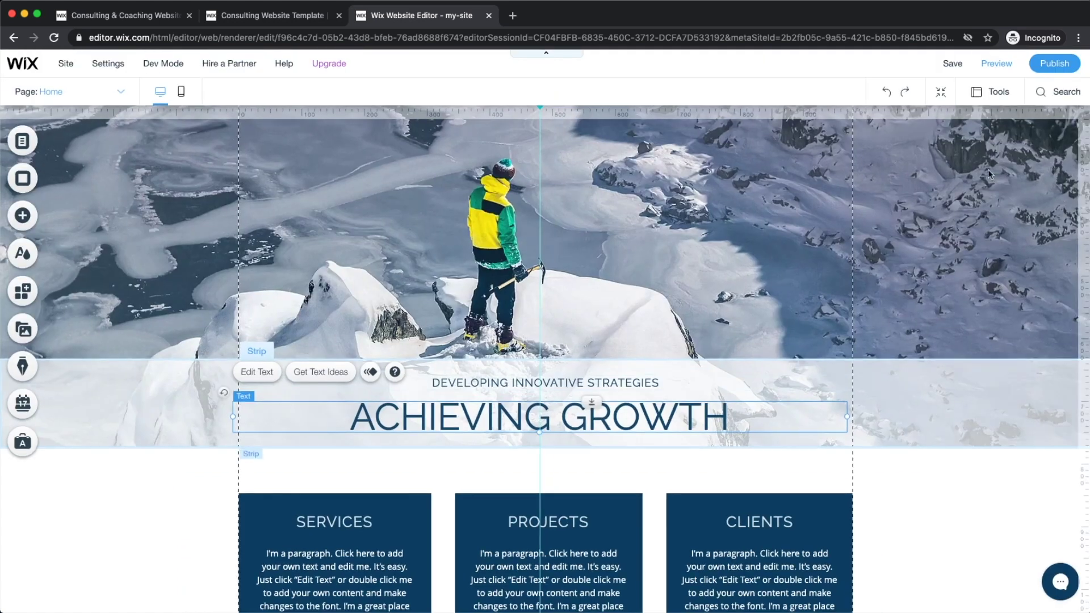
- Look over the Background, Add Apps and Theme Manager tools, and select the hero strip
left_click(990, 91)
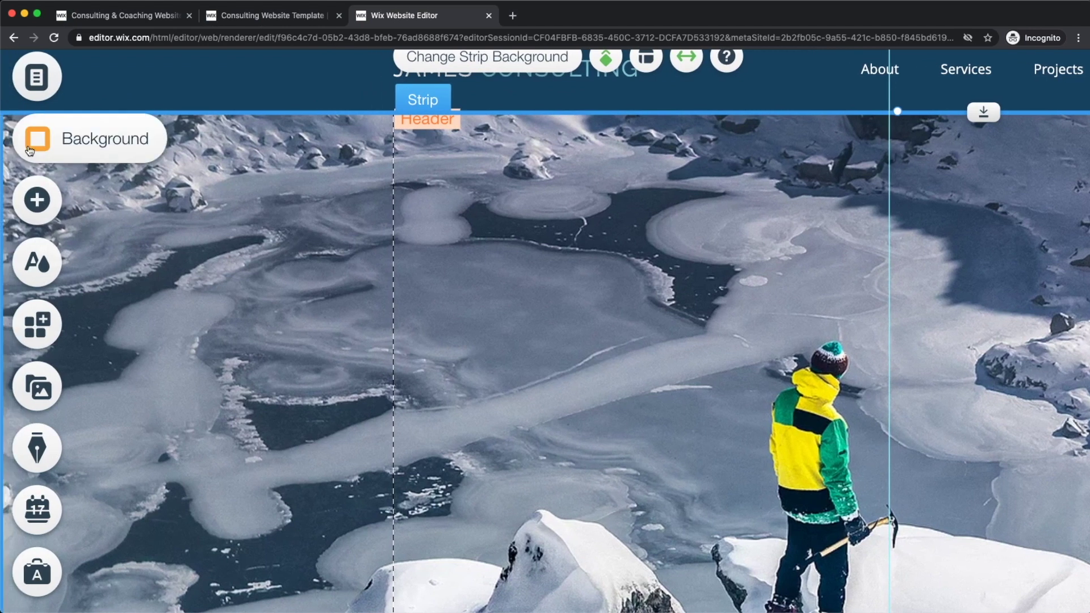
scroll(29, 147, "up", 1)
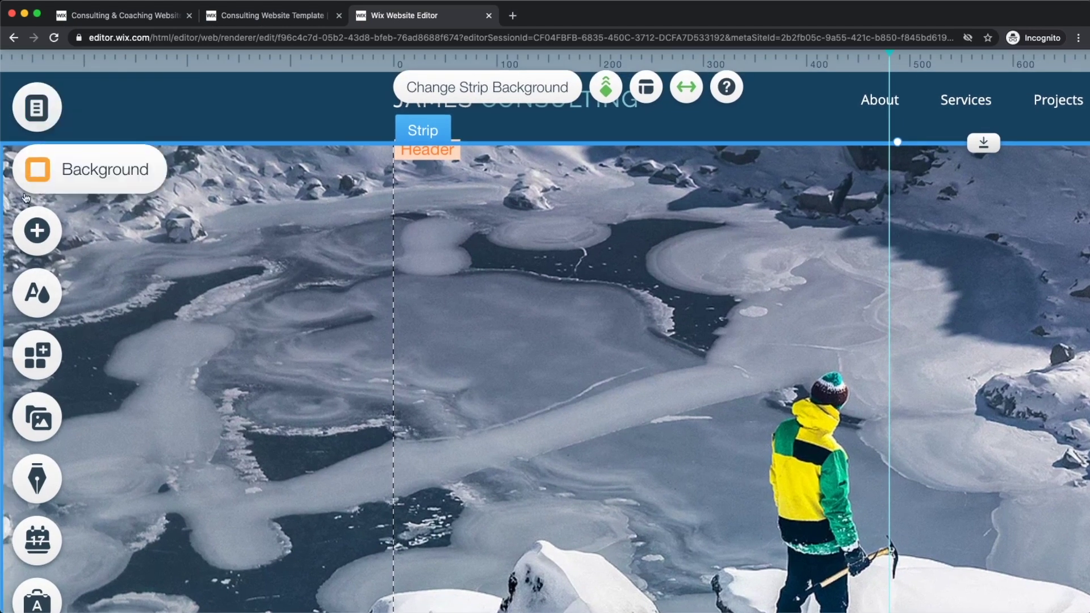
scroll(31, 291, "down", 1)
scroll(31, 291, "down", 1)
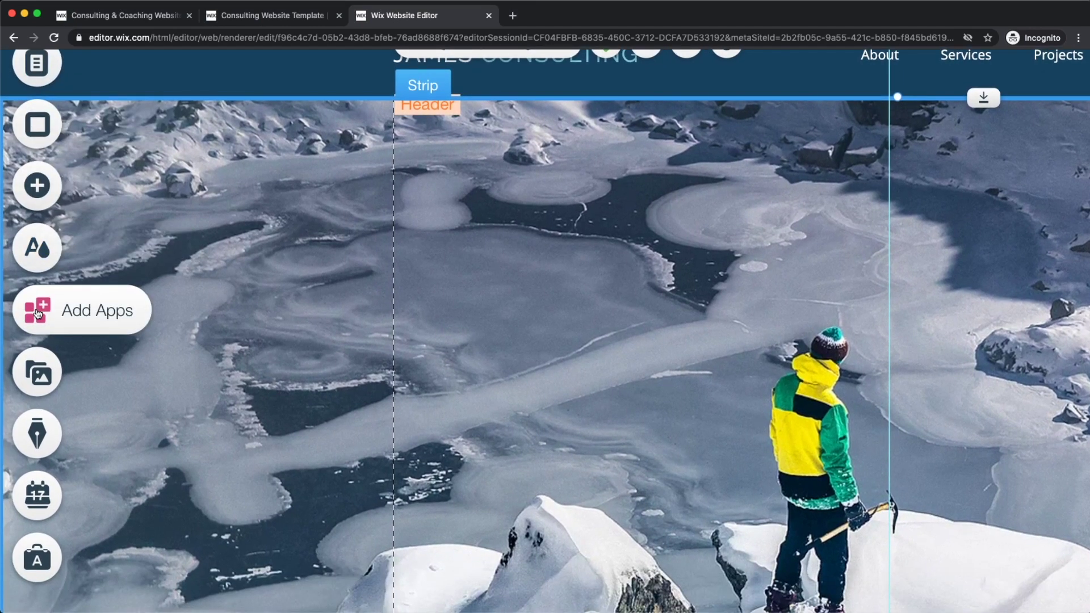
scroll(30, 391, "down", 5)
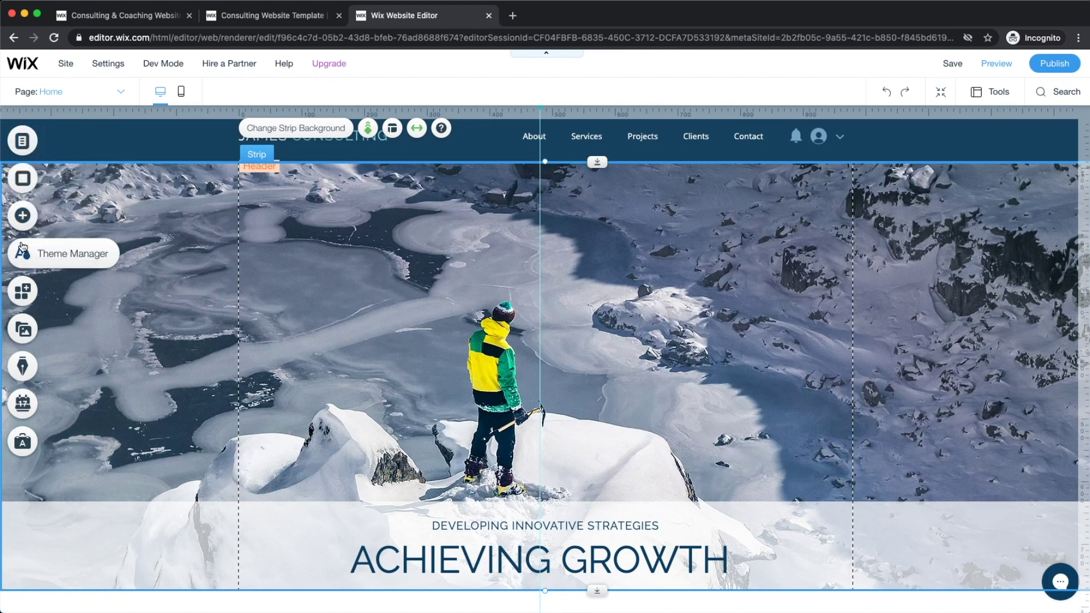
left_click(764, 411)
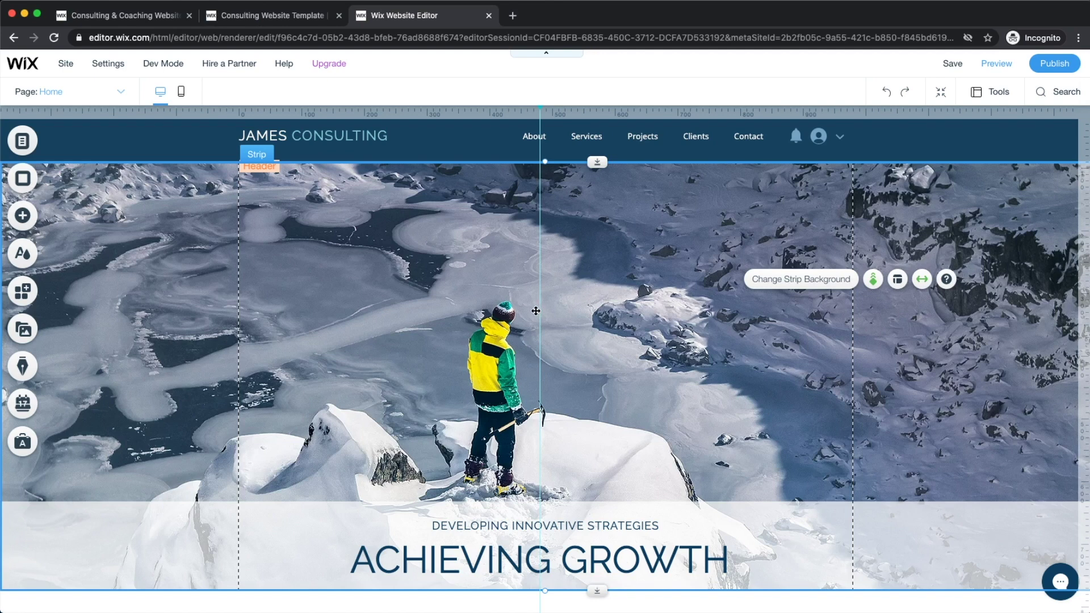
- Look over the home page sections below the hero strip and open the Site Colors settings in the Theme Manager
scroll(535, 311, "down", 5)
scroll(536, 356, "up", 5)
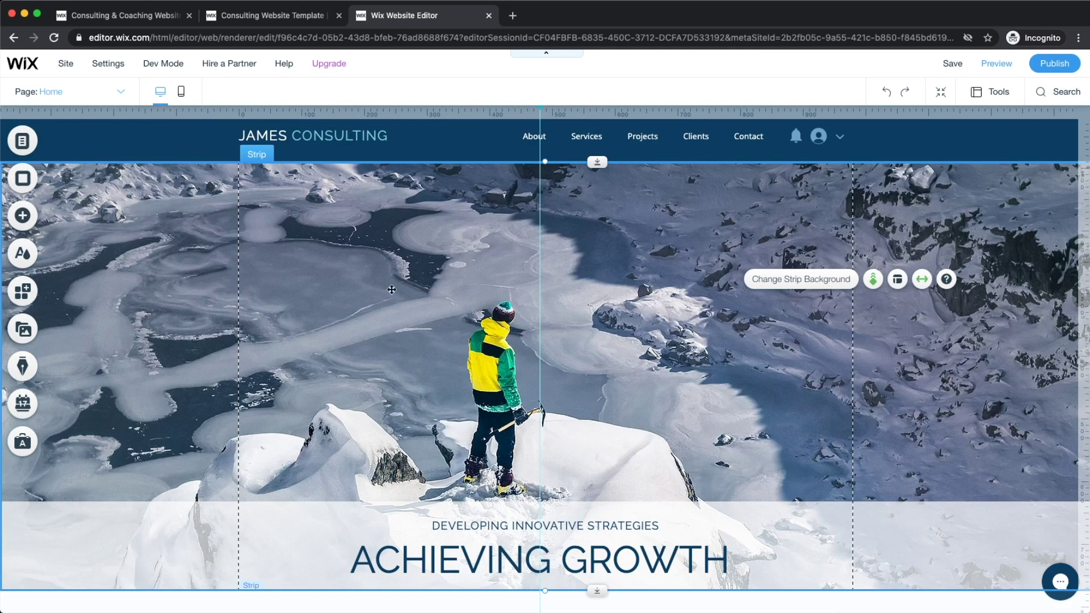
scroll(613, 284, "down", 5)
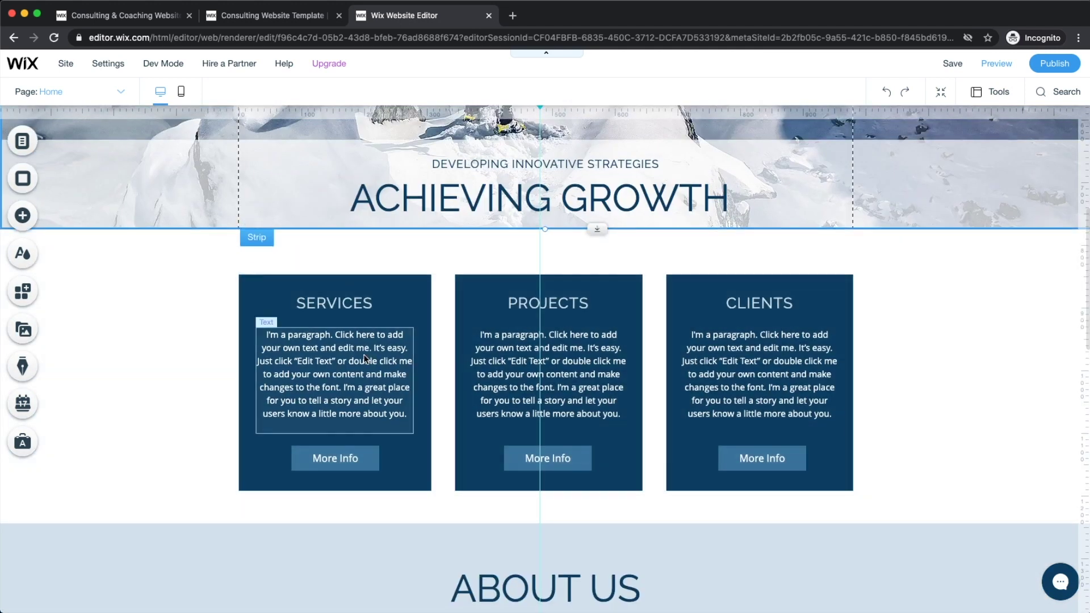
scroll(386, 340, "up", 5)
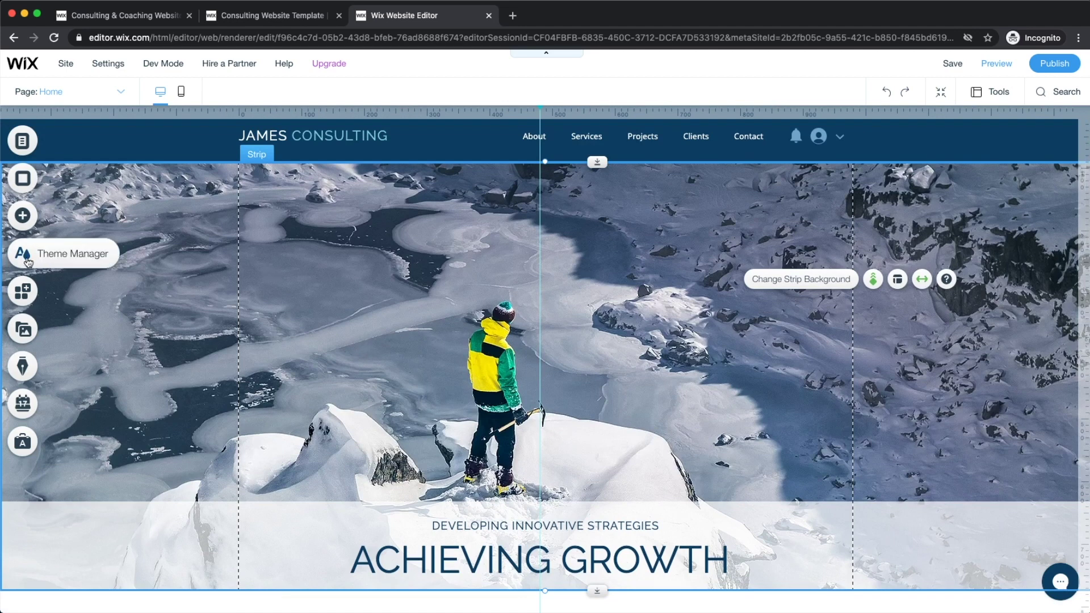
scroll(28, 261, "up", 5)
left_click(46, 254)
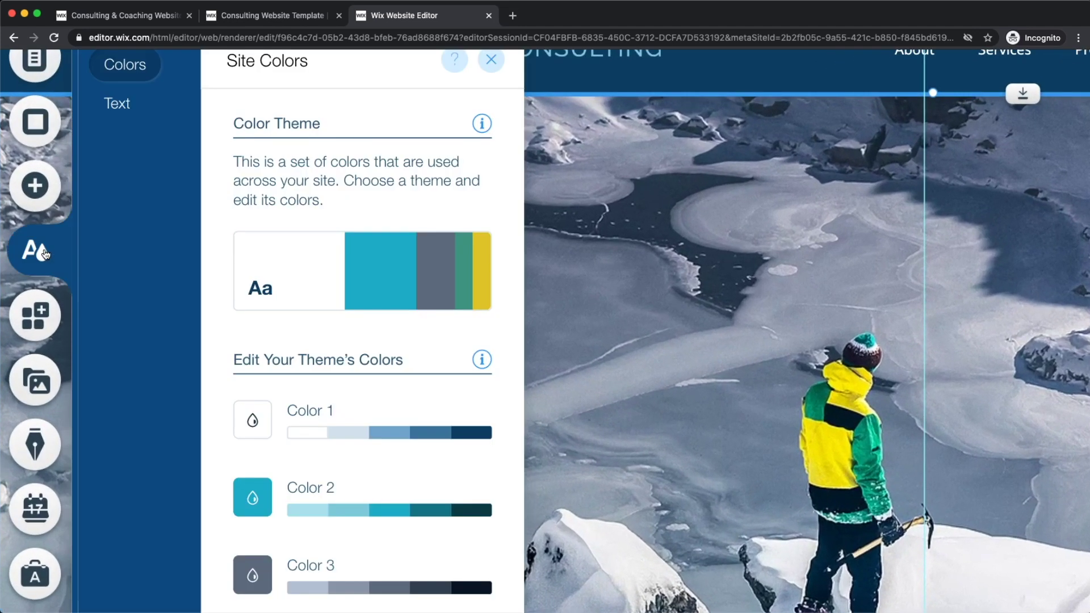
scroll(45, 254, "down", 5)
mouse_move(207, 273)
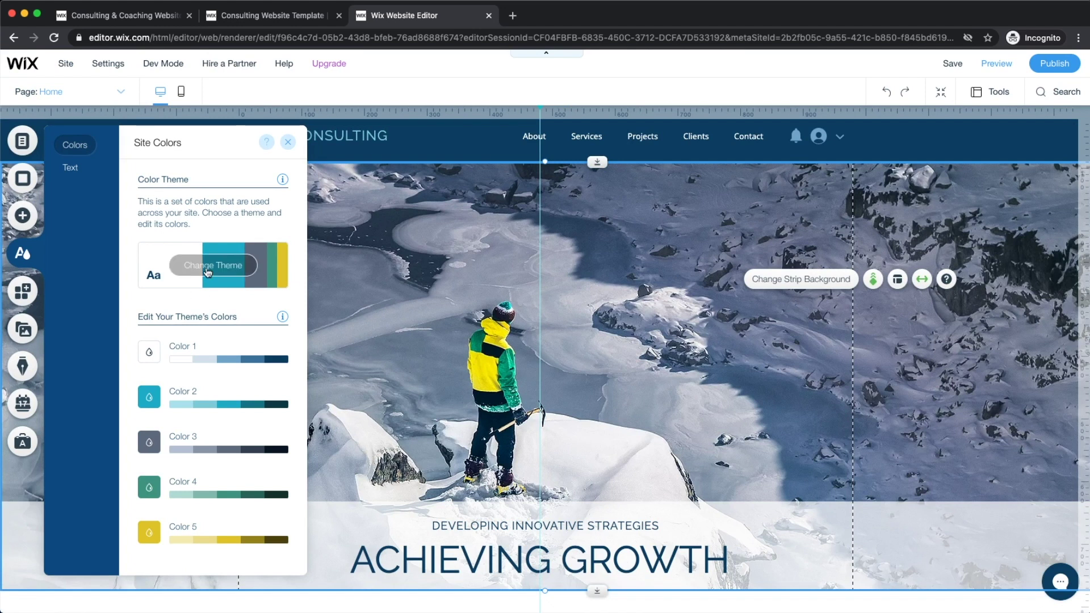
- Examine the current Color Theme and the shades of the five theme colors, Color 1 to Color 5
scroll(208, 273, "up", 5)
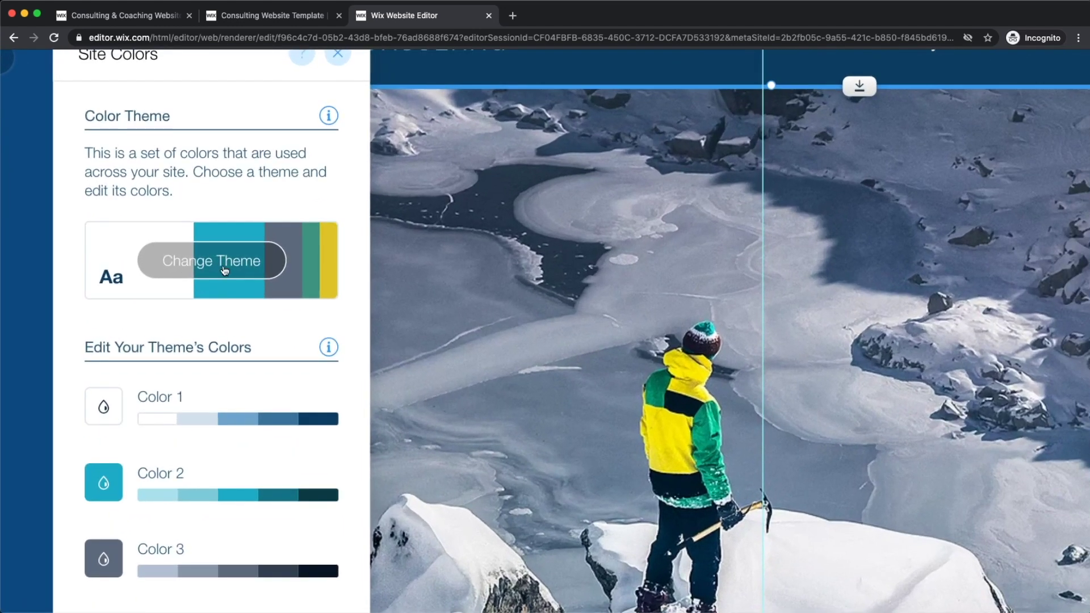
scroll(225, 271, "down", 3)
scroll(222, 267, "down", 5)
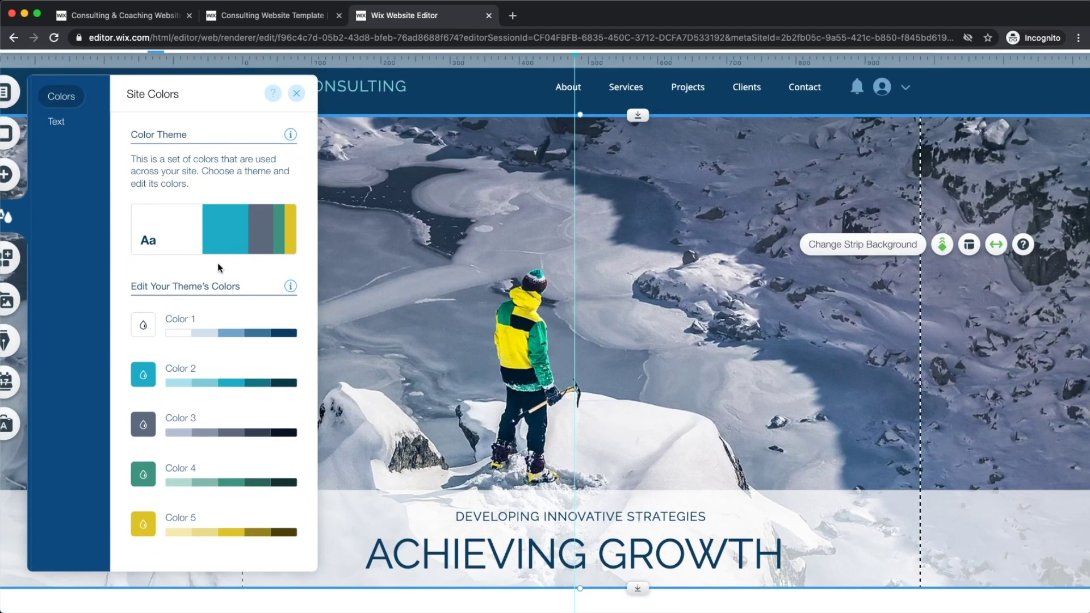
mouse_move(244, 237)
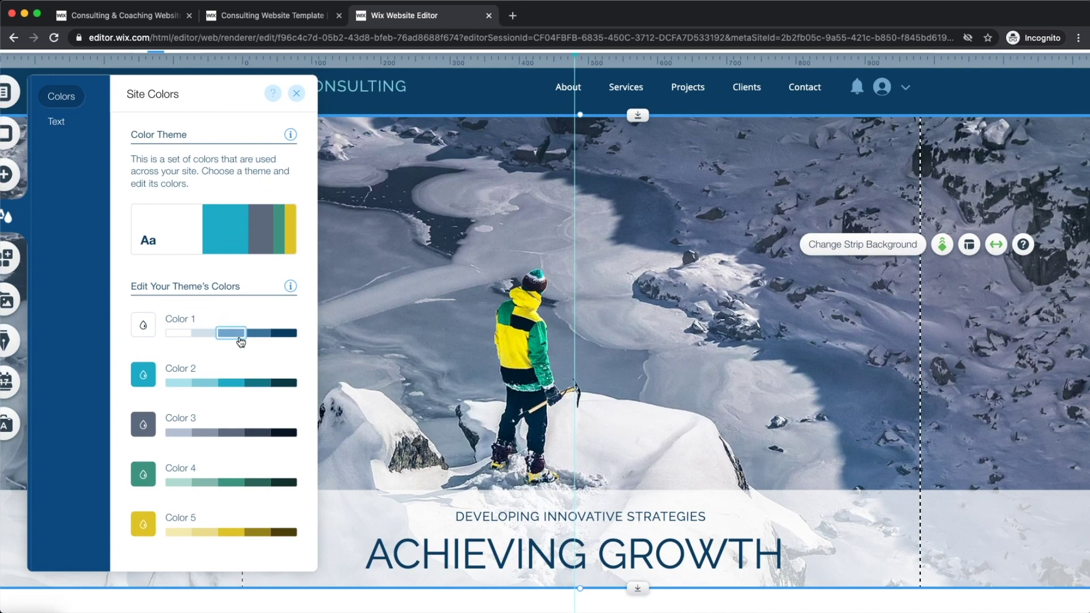
scroll(255, 441, "left", 1)
scroll(257, 439, "up", 1)
scroll(258, 439, "up", 5)
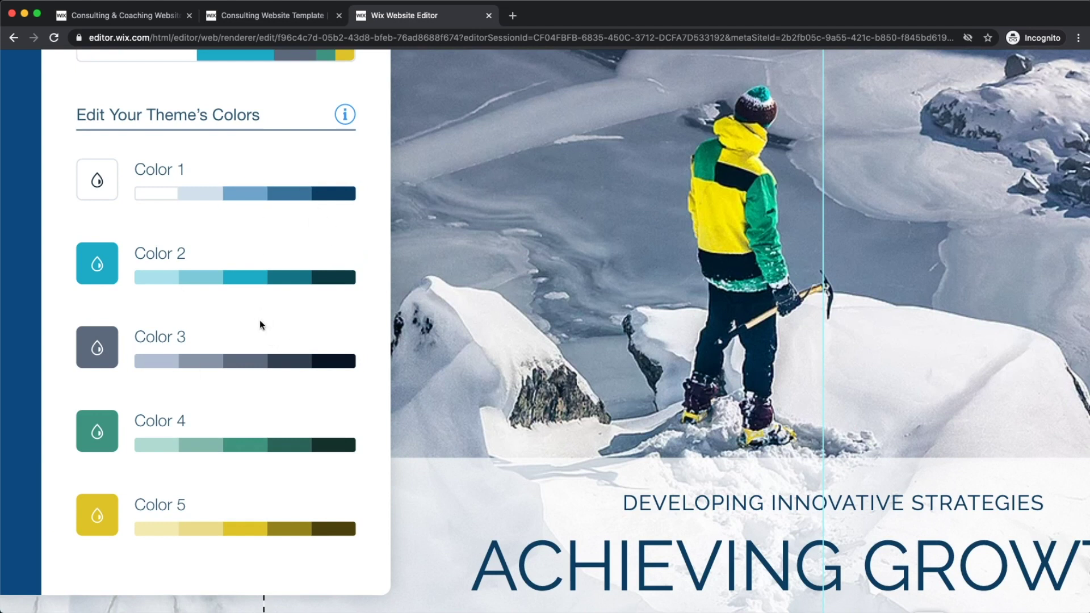
scroll(261, 323, "down", 1)
scroll(262, 326, "down", 4)
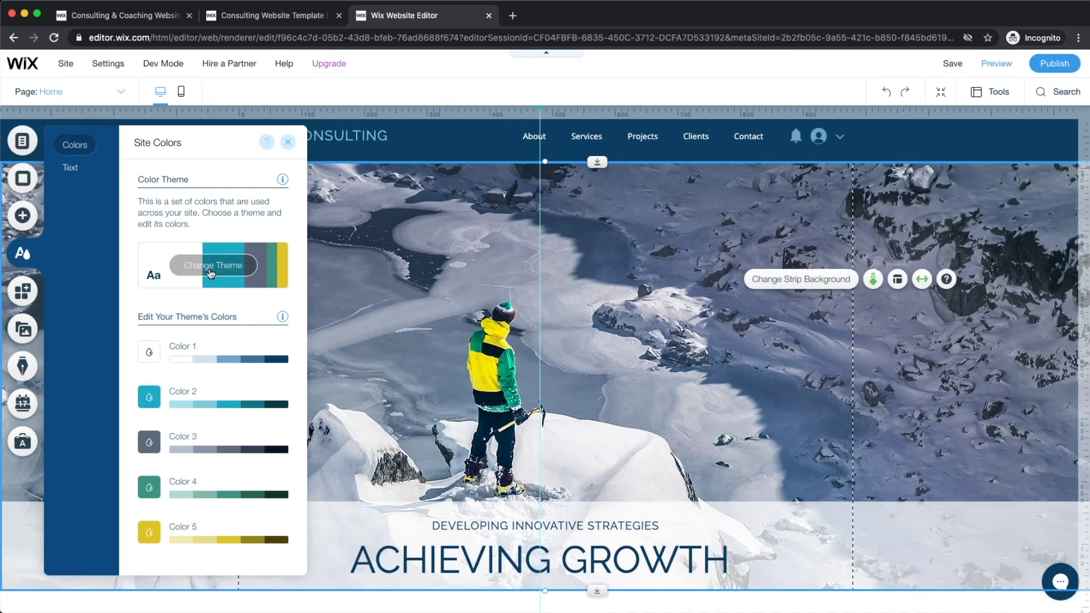
- Change the site's color theme to the featured white, yellow, pink, orange and dark red palette, and close the Theme Manager
left_click(211, 266)
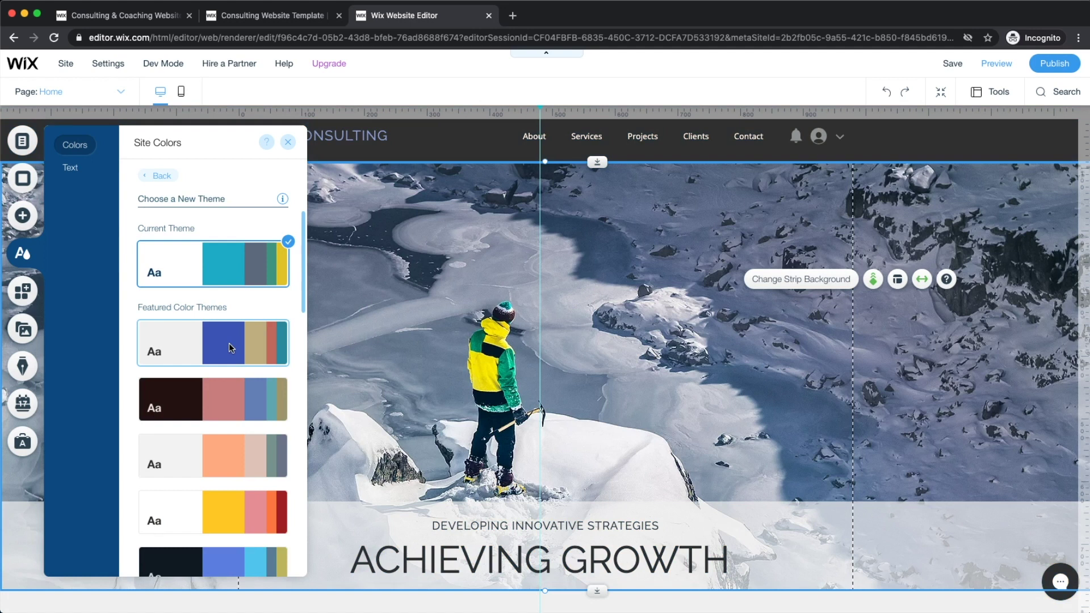
scroll(231, 340, "down", 2)
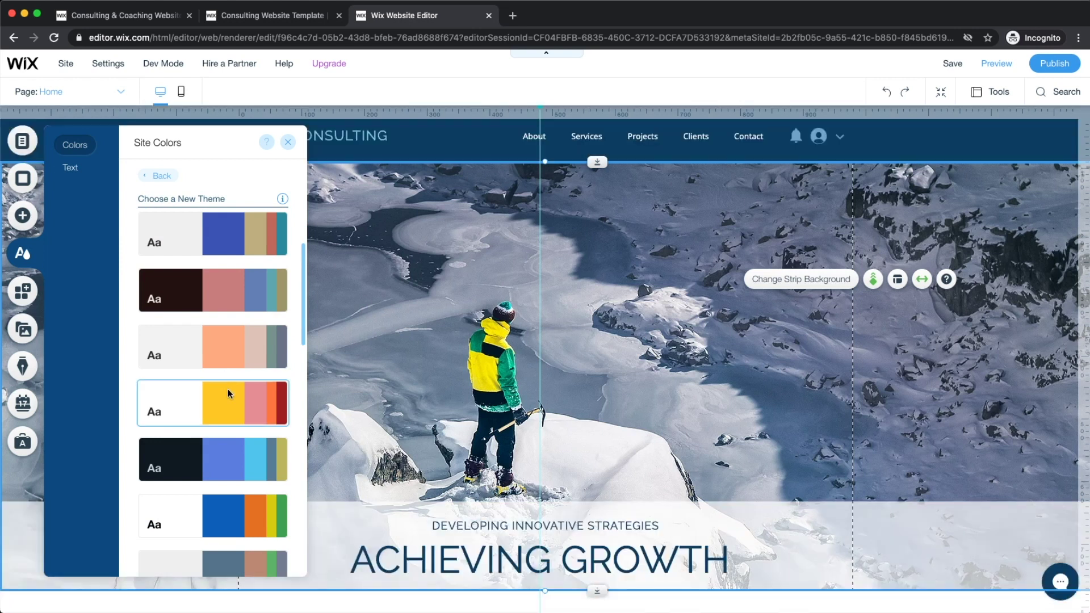
scroll(228, 393, "down", 2)
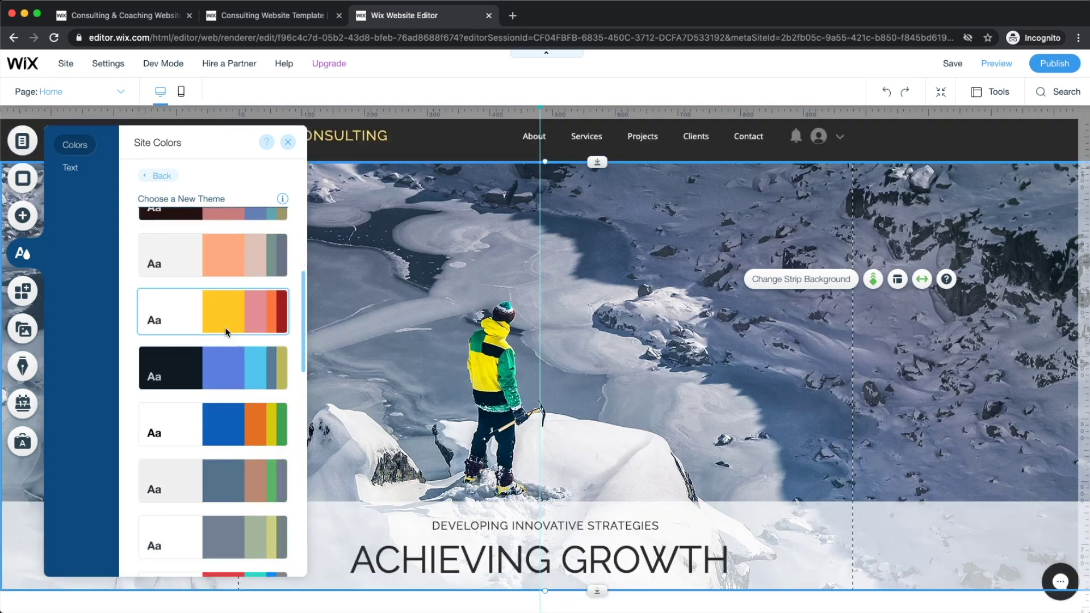
left_click(207, 312)
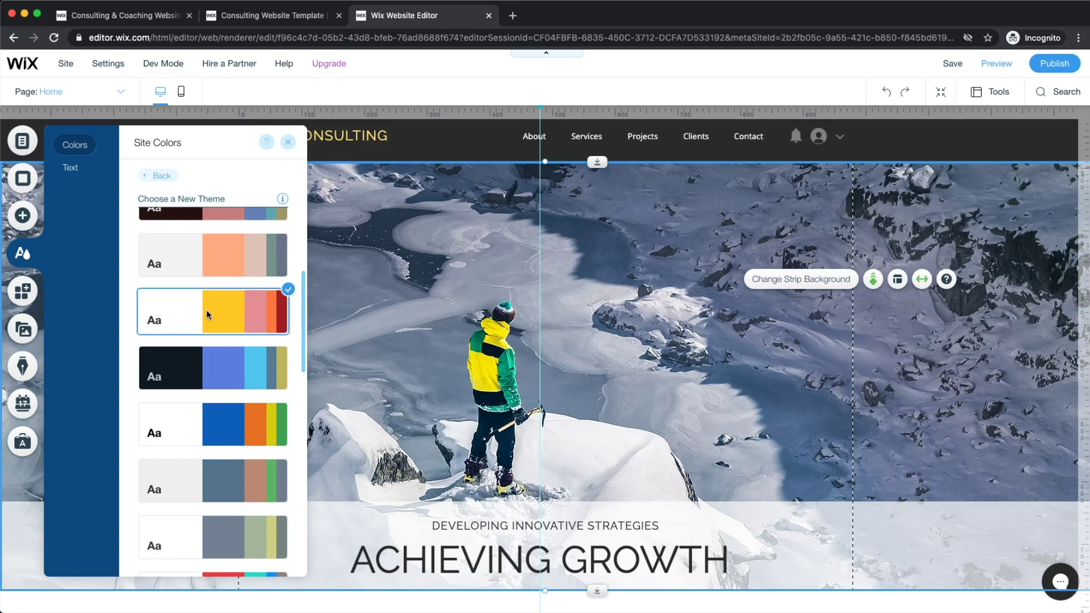
left_click(426, 296)
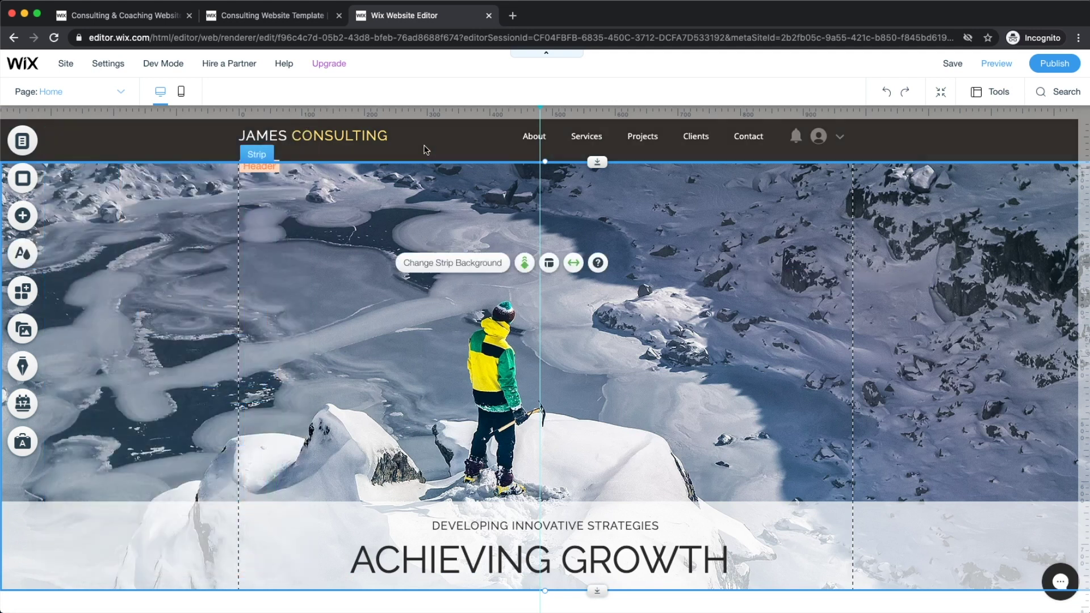
- Check how the new color theme looks along the whole home page, down past the About Us section
scroll(182, 324, "down", 5)
scroll(161, 330, "down", 5)
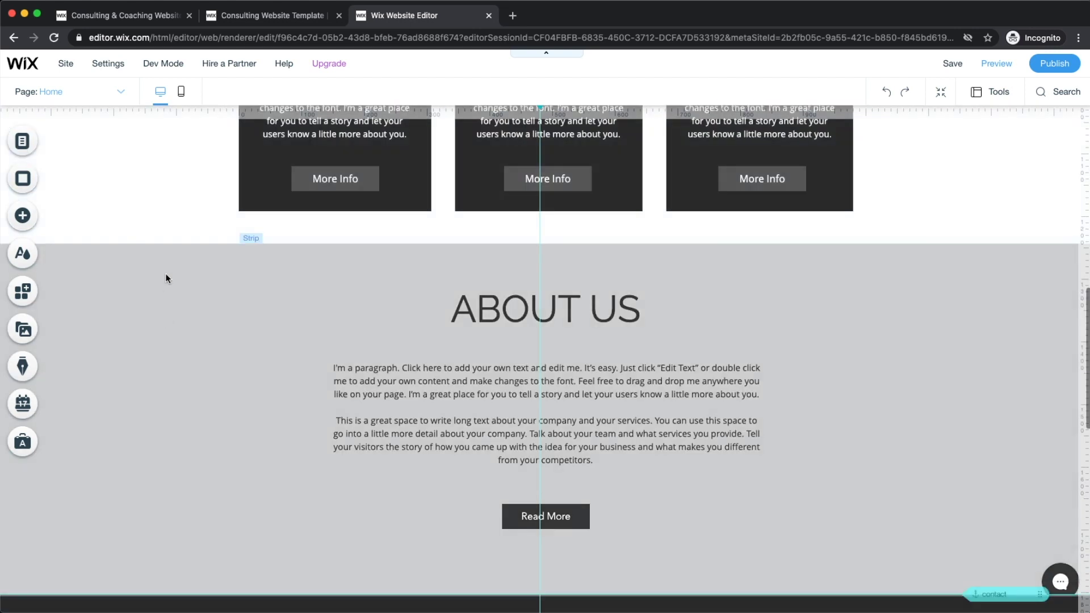
scroll(165, 276, "down", 4)
scroll(170, 301, "up", 15)
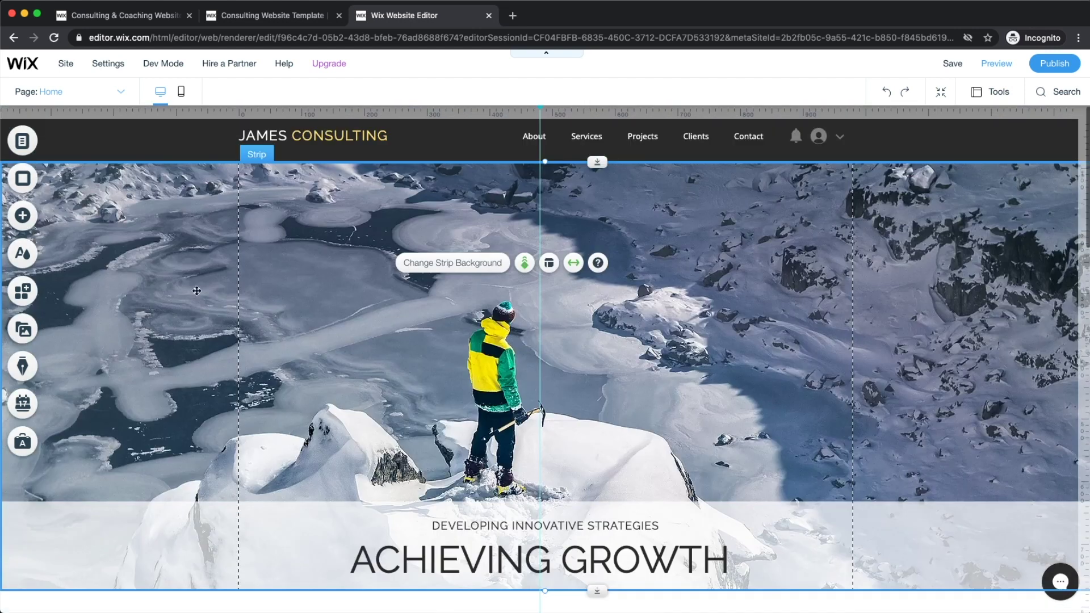
- Preview the site, check the new colors on the About and Projects pages, and return to the editor
left_click(997, 64)
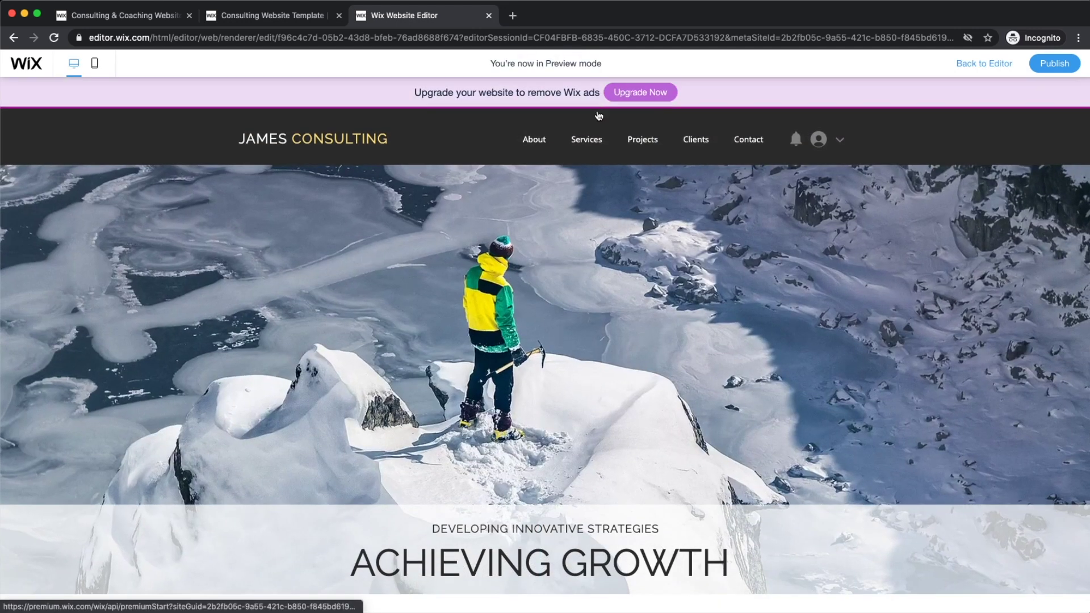
left_click(575, 135)
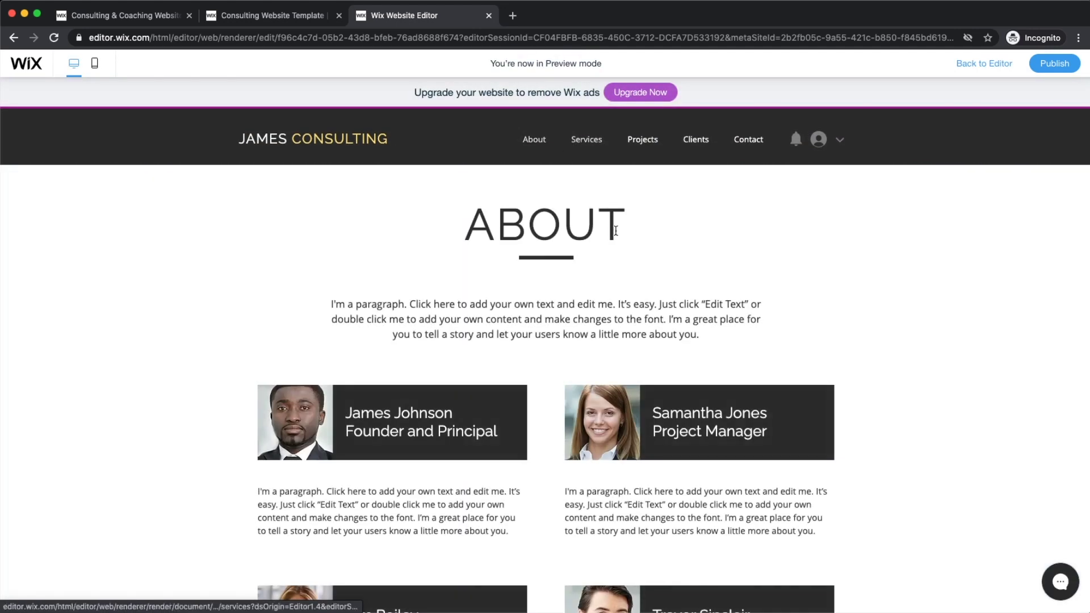
left_click(642, 146)
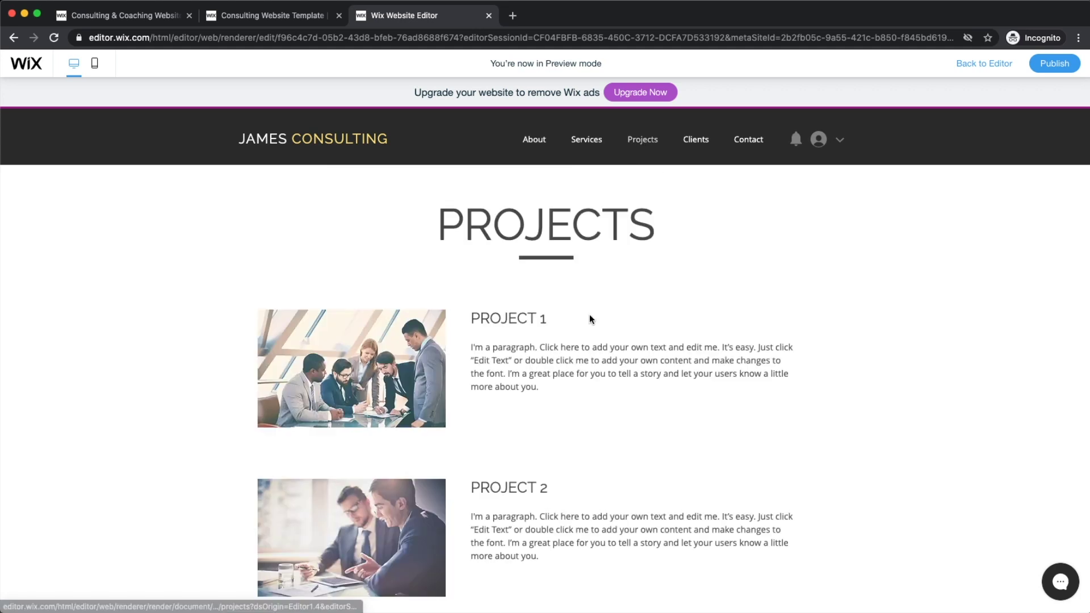
scroll(572, 319, "down", 2)
scroll(572, 320, "down", 3)
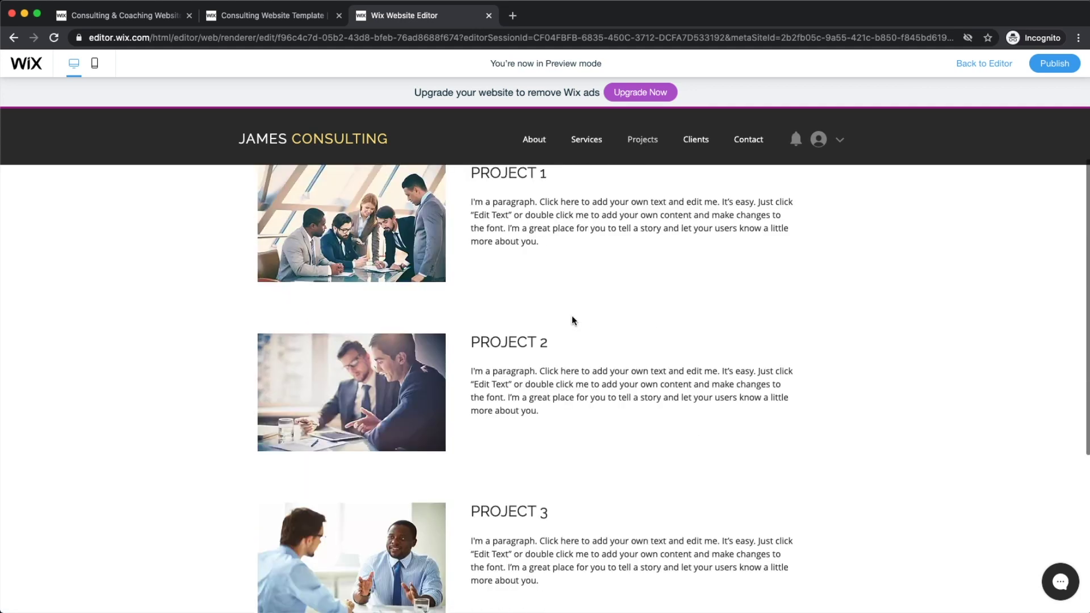
scroll(572, 321, "down", 3)
scroll(574, 318, "up", 6)
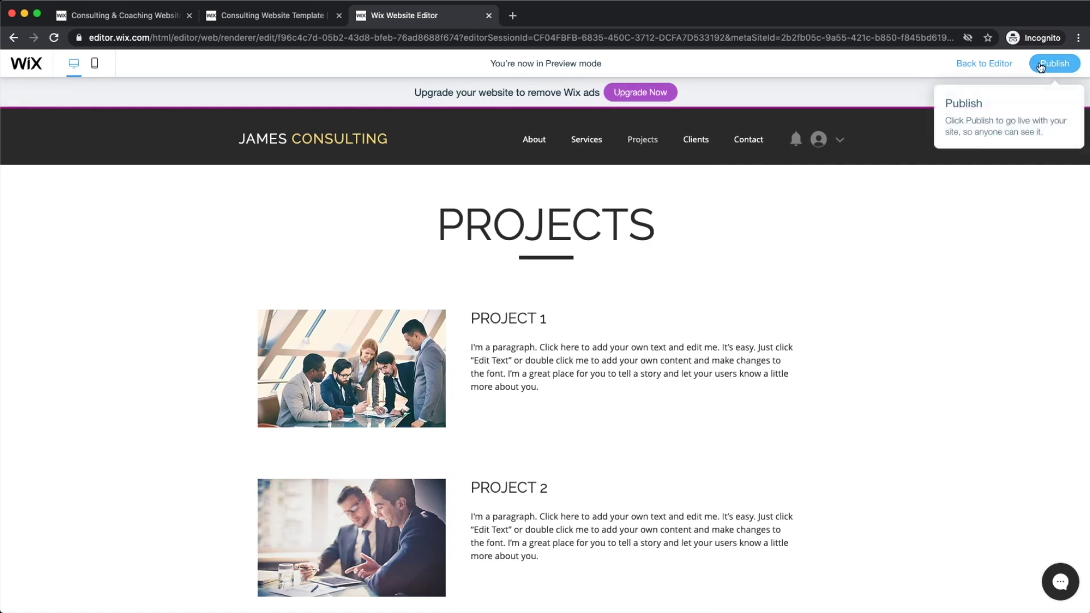
left_click(986, 67)
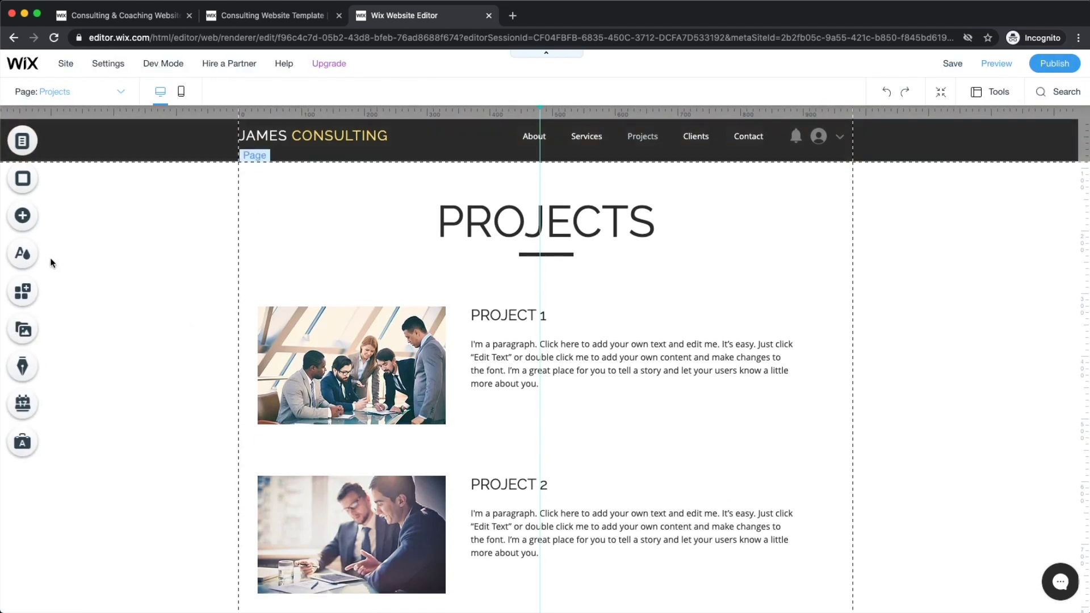
- Open the Site Text settings in the Theme Manager and review the text themes from Heading 1 to Paragraph 3
left_click(23, 253)
mouse_move(228, 271)
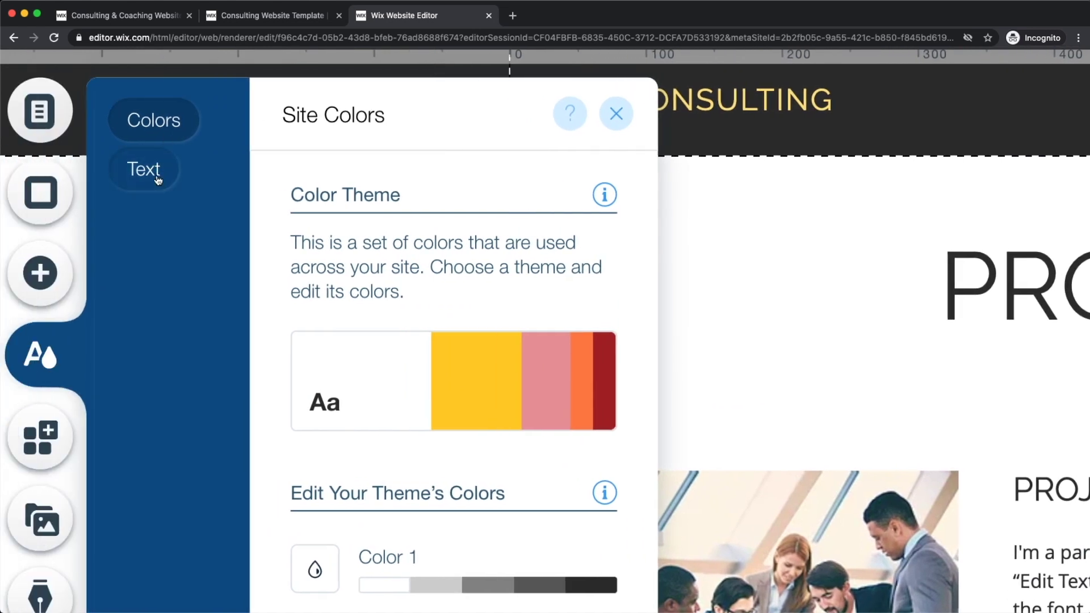
left_click(158, 180)
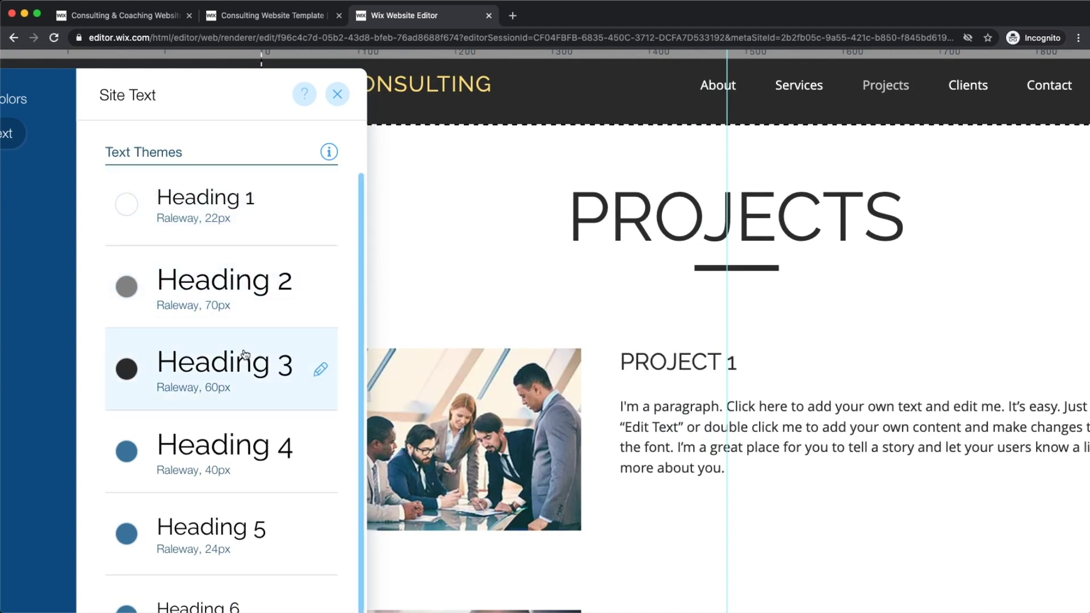
scroll(255, 408, "down", 1)
scroll(271, 460, "down", 4)
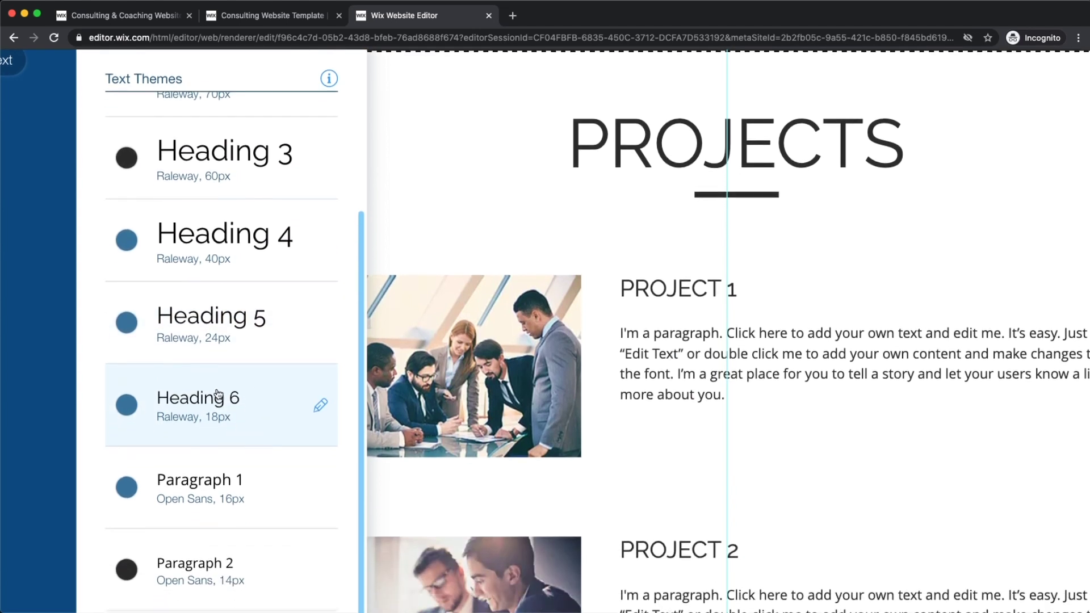
scroll(227, 380, "down", 3)
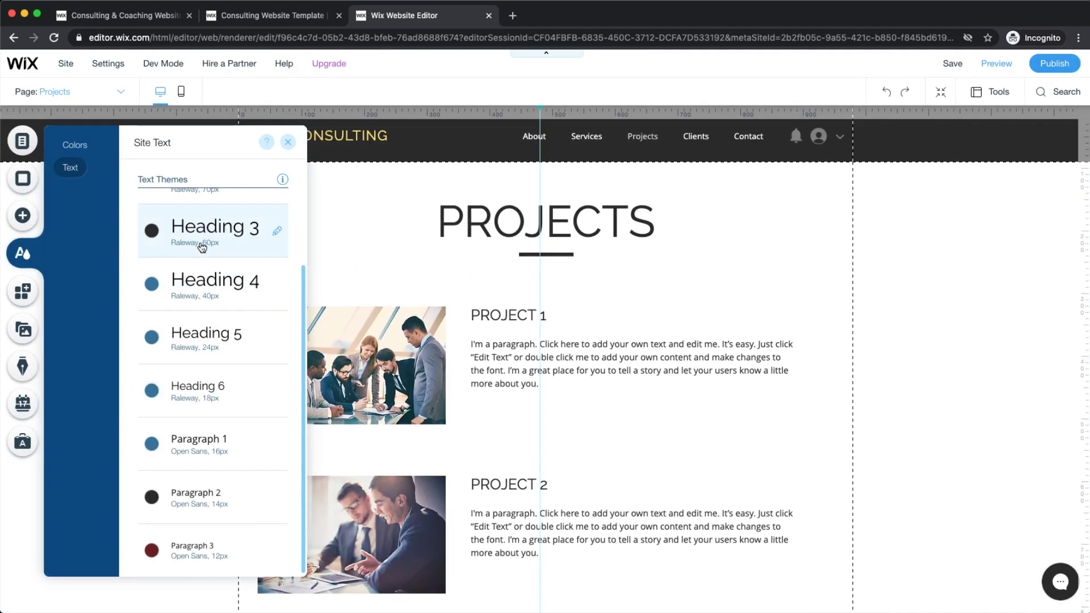
scroll(191, 300, "up", 3)
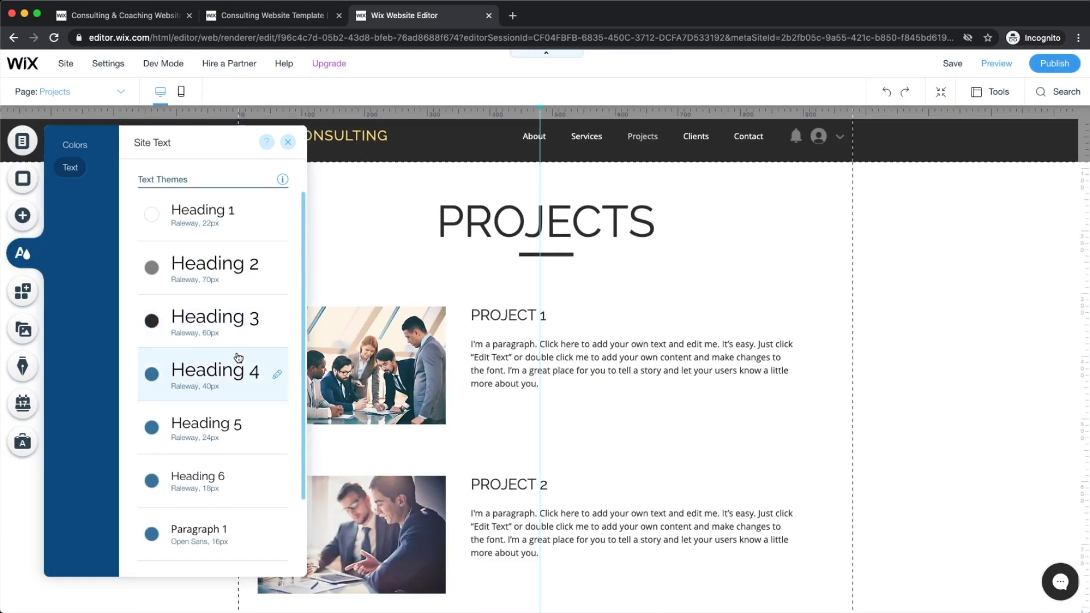
scroll(238, 500, "down", 3)
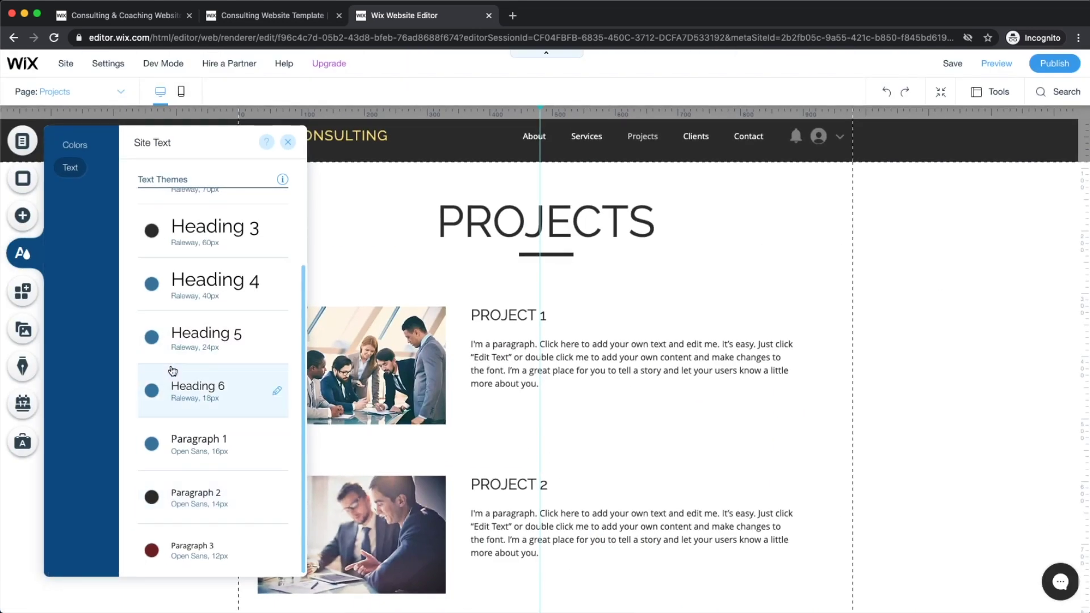
scroll(296, 307, "up", 2)
- Open the Heading 1 text theme for editing, look at its font list and size options, and close the editor without changes
left_click(189, 213)
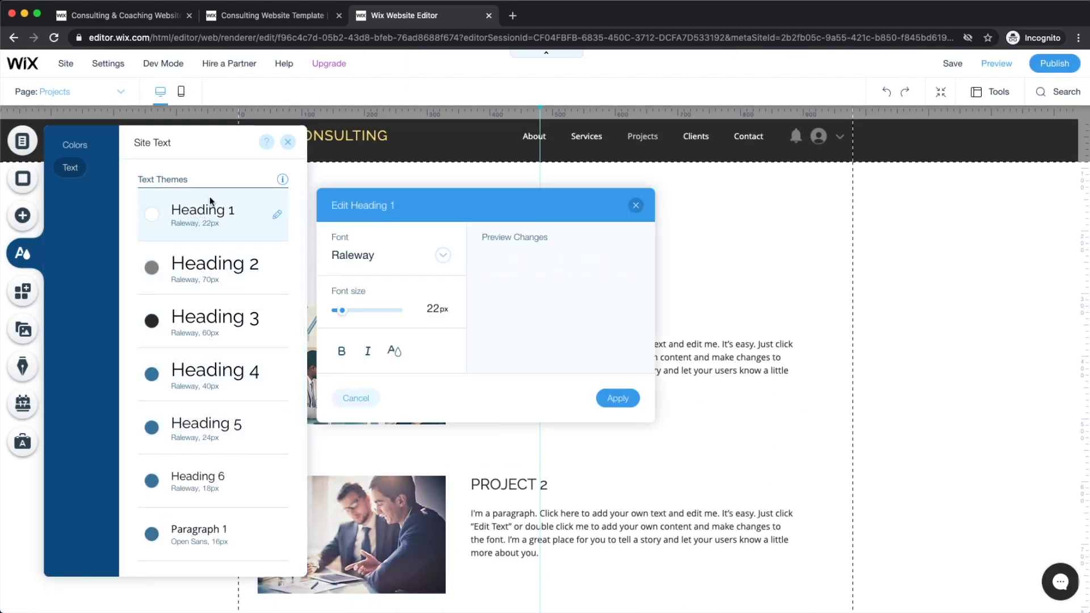
left_click(443, 256)
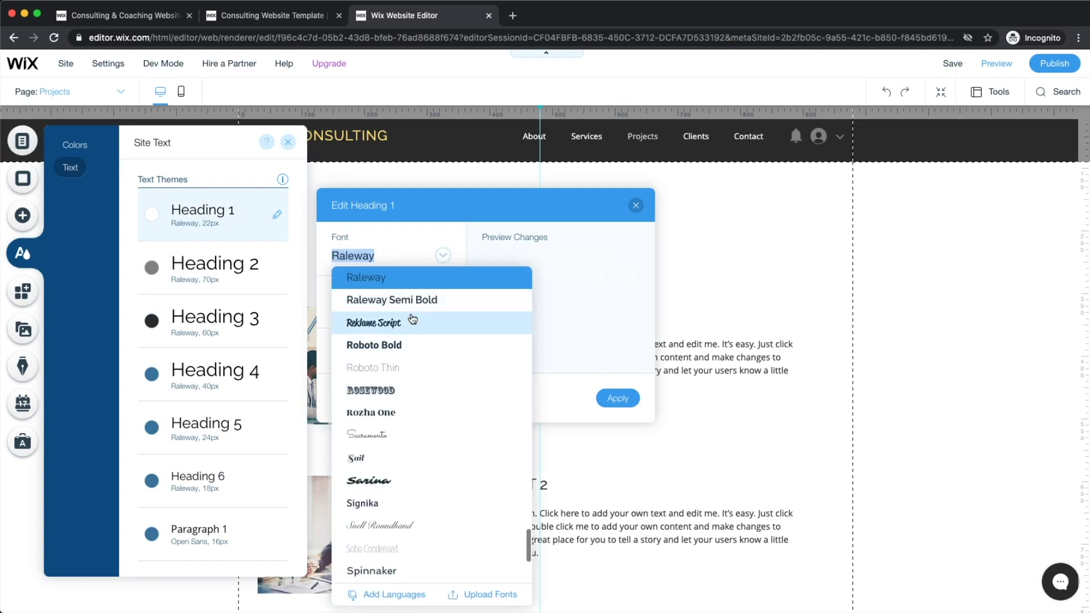
left_click(413, 207)
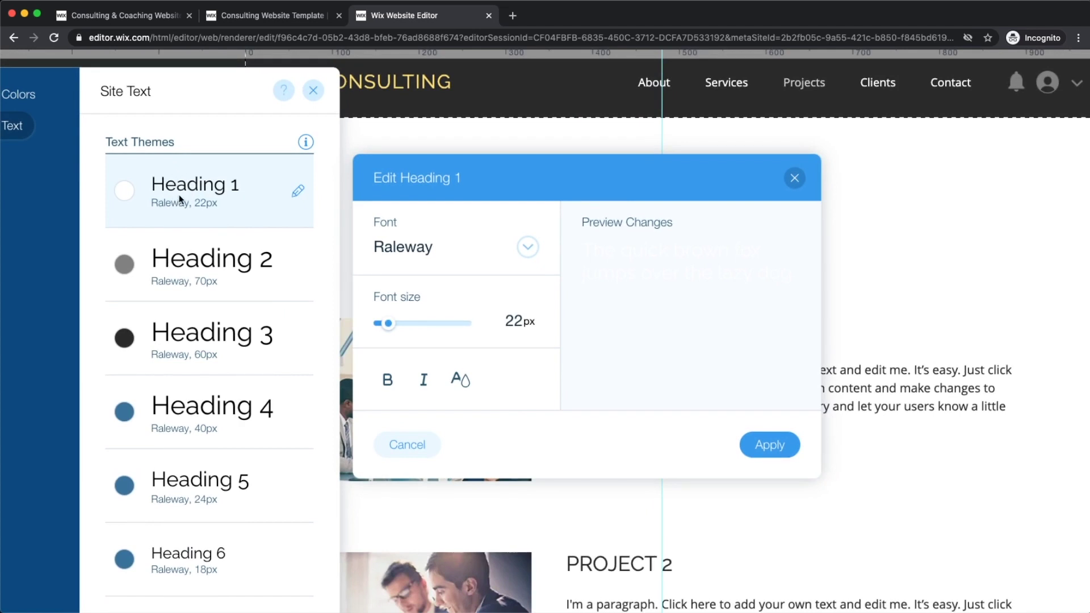
left_click(244, 208)
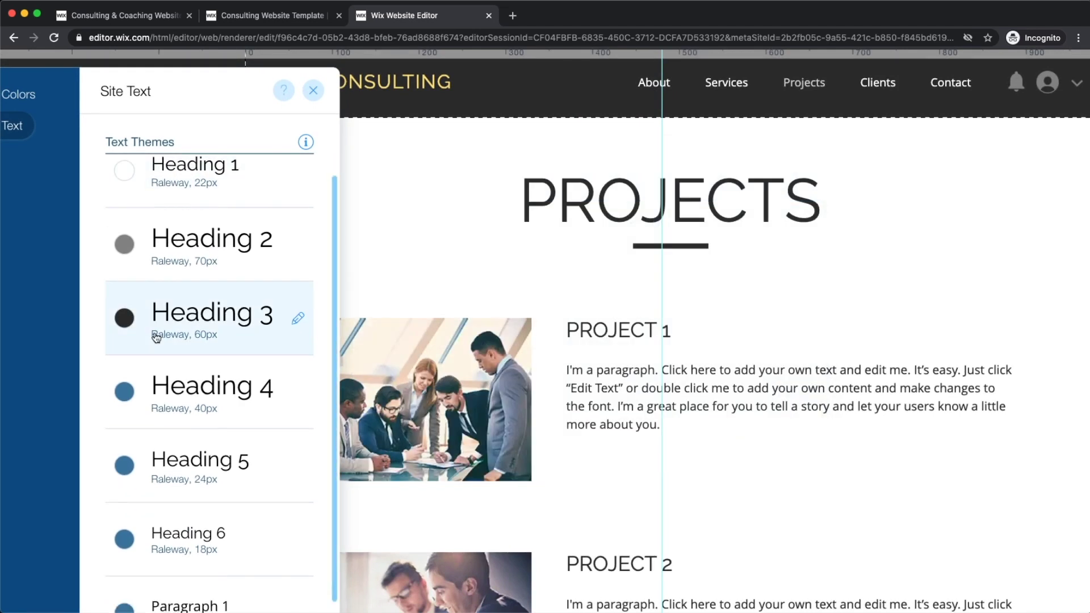
- Compare the fonts, sizes and colors of the remaining heading and paragraph text themes, ending back at Heading 1
scroll(159, 323, "down", 3)
scroll(194, 468, "down", 2)
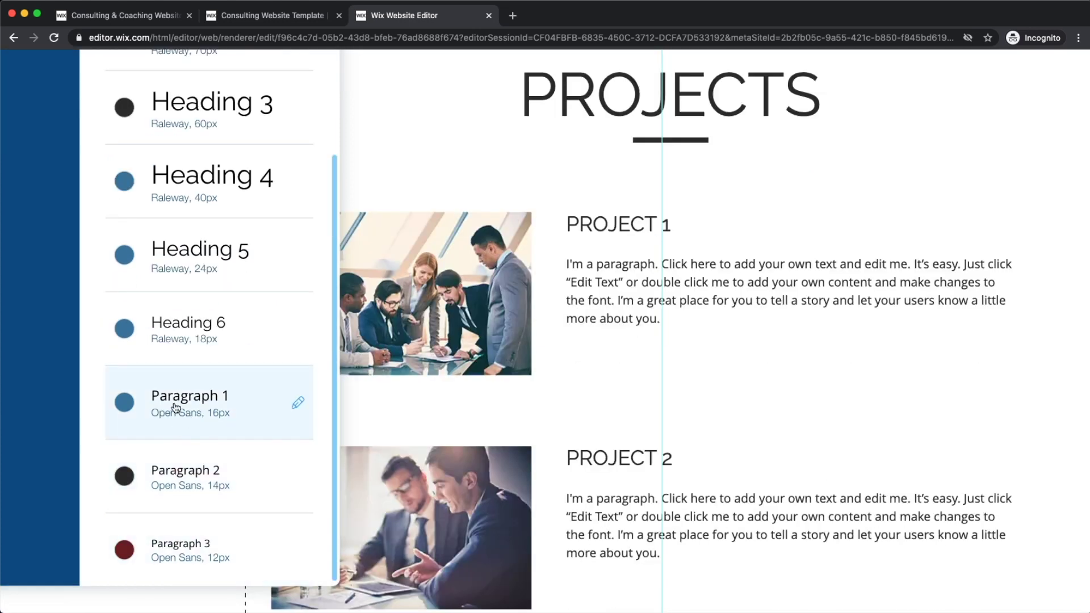
scroll(170, 397, "up", 3)
scroll(183, 225, "up", 3)
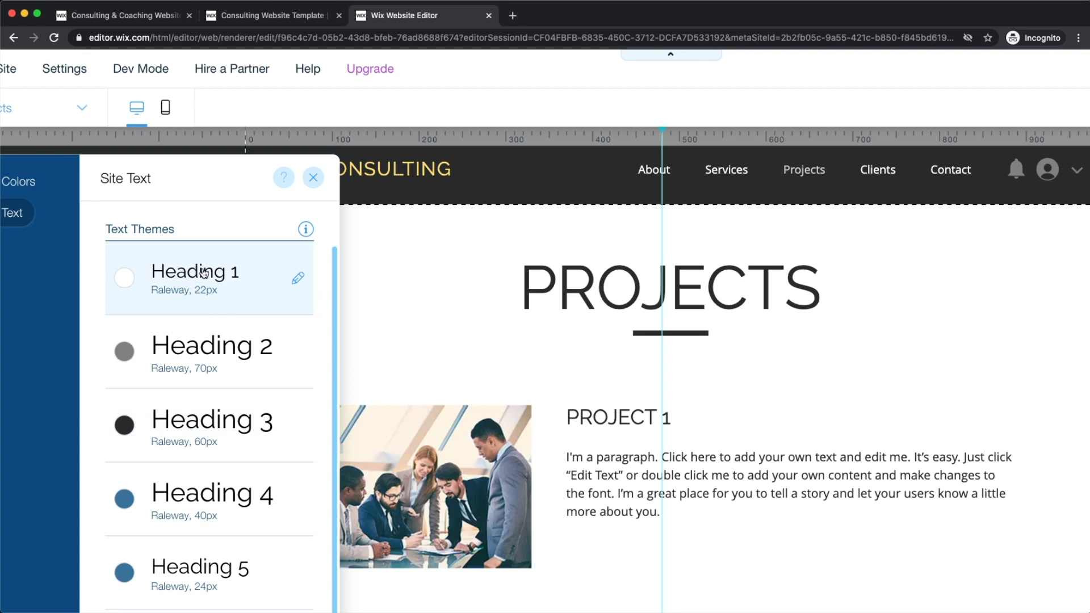
- Compare the site's text themes down to Paragraph 3 and close the Theme Manager
scroll(221, 428, "down", 1)
scroll(222, 428, "down", 2)
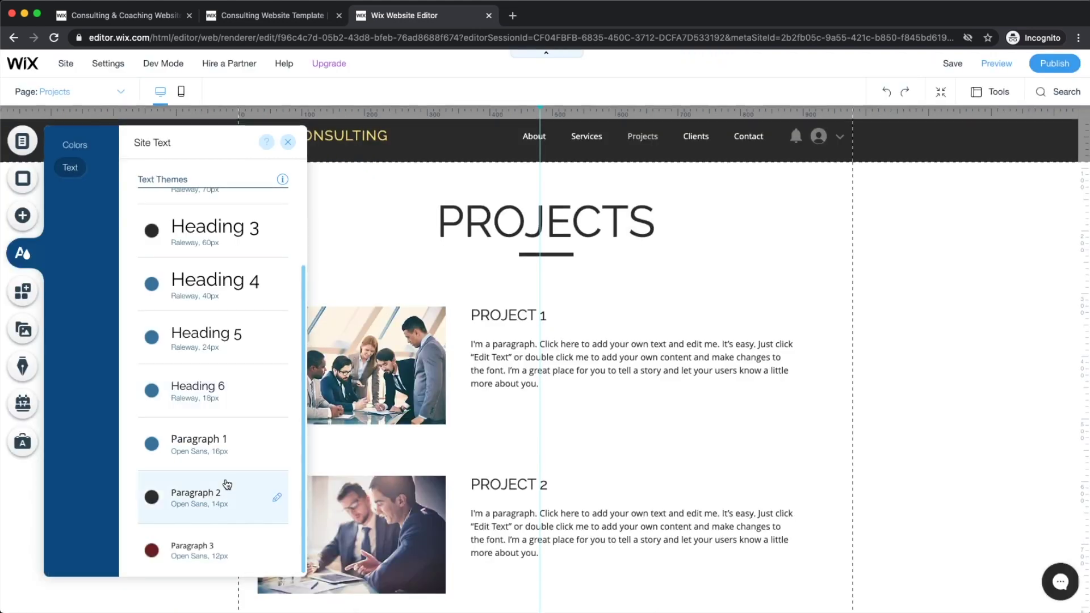
scroll(207, 353, "up", 2)
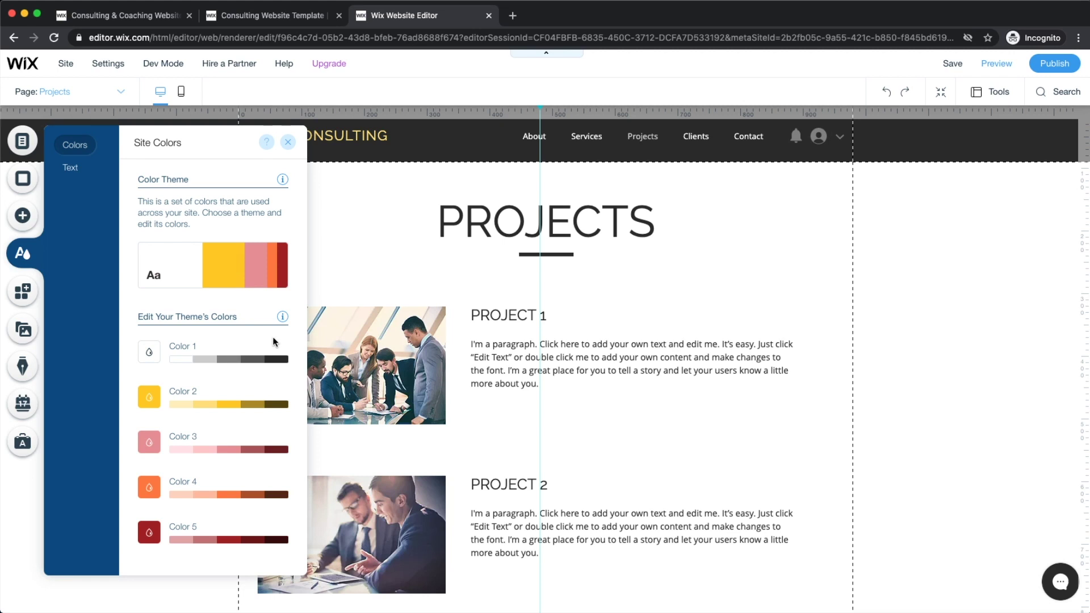
left_click(921, 339)
- Look over the Projects page, switch to the About page and scan its team section
scroll(590, 397, "down", 8)
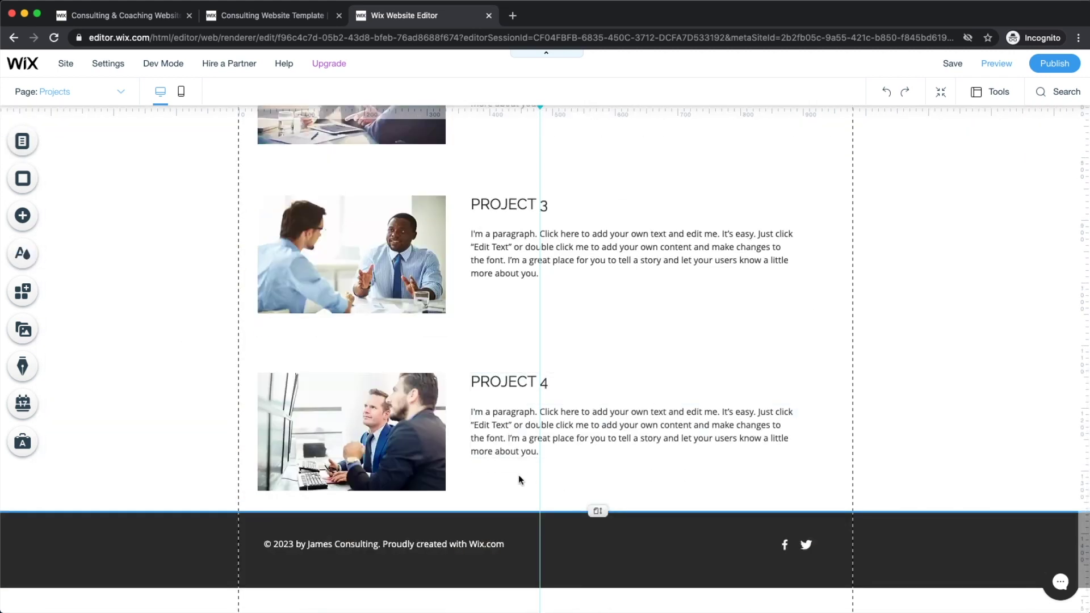
scroll(519, 480, "up", 10)
scroll(540, 433, "down", 2)
scroll(385, 285, "up", 2)
left_click(88, 93)
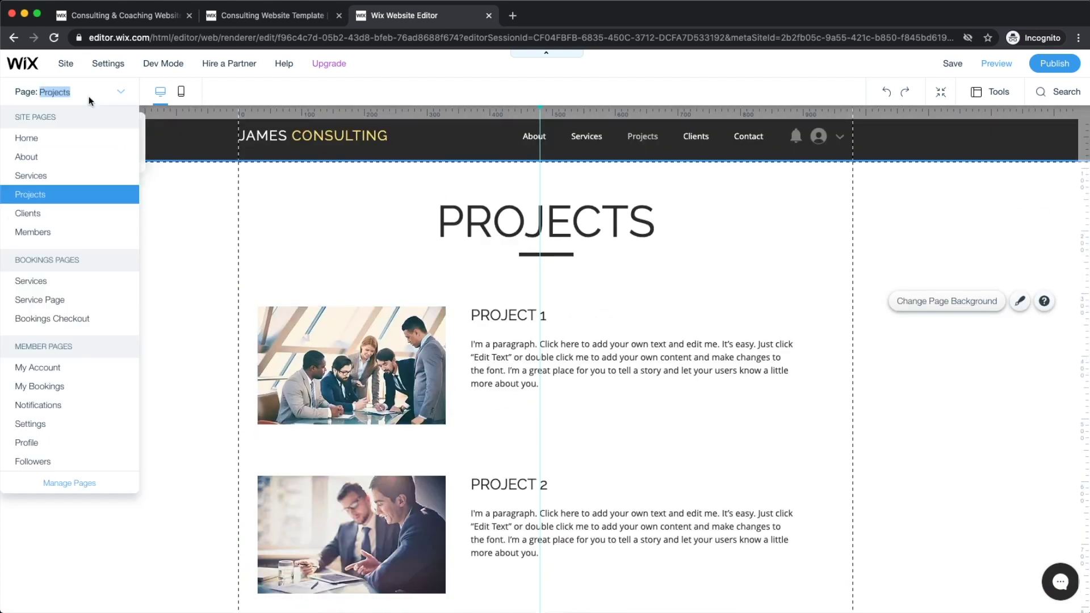
left_click(44, 160)
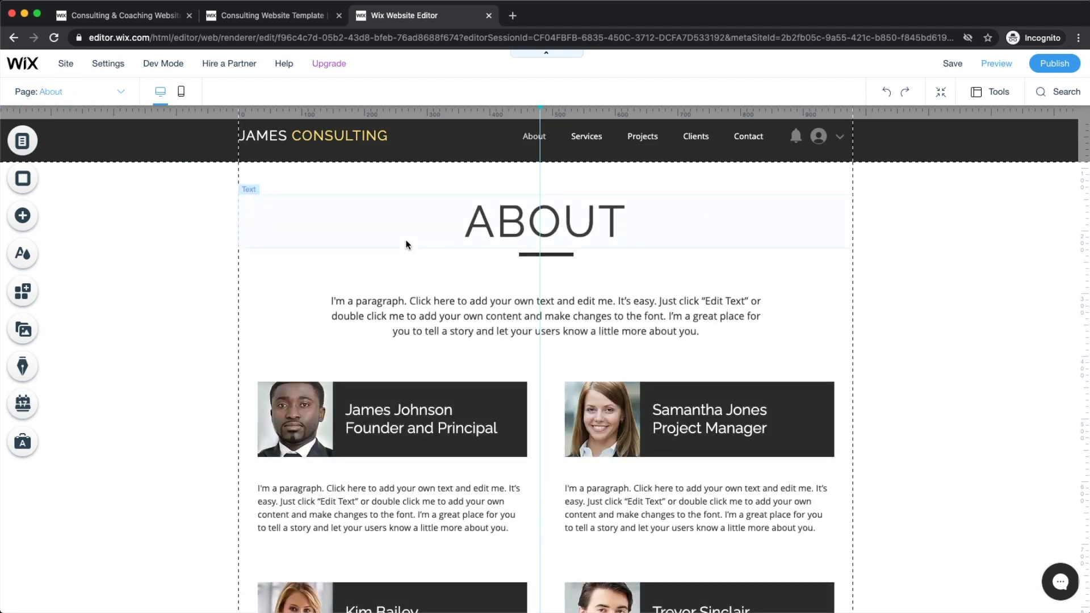
scroll(392, 336, "down", 3)
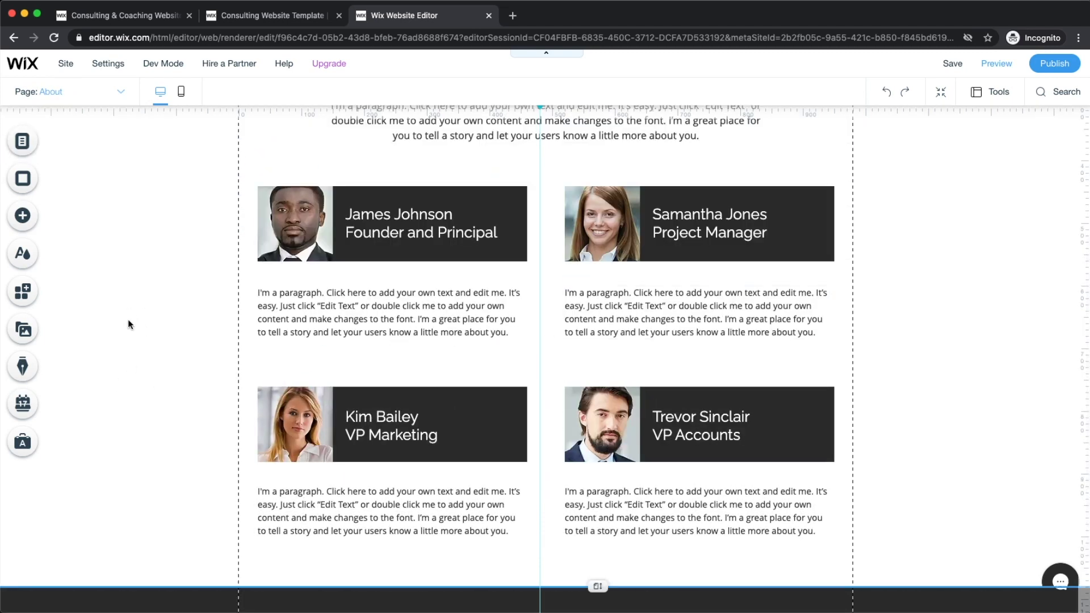
scroll(133, 330, "up", 3)
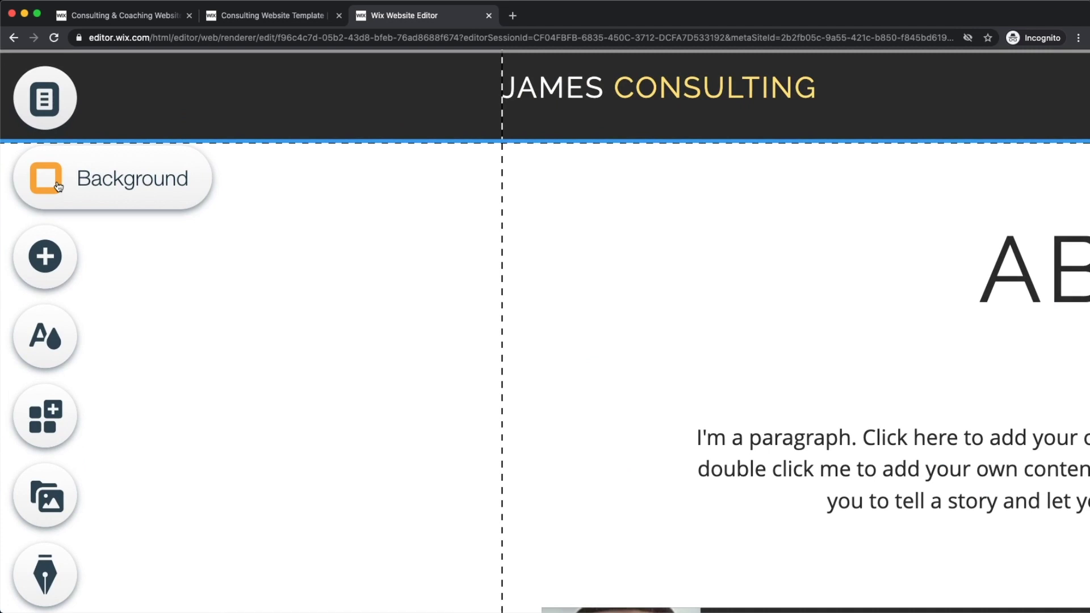
- Open the About page's background settings, browse the suggested backgrounds, and open Media from Wix to choose a background image
left_click(22, 181)
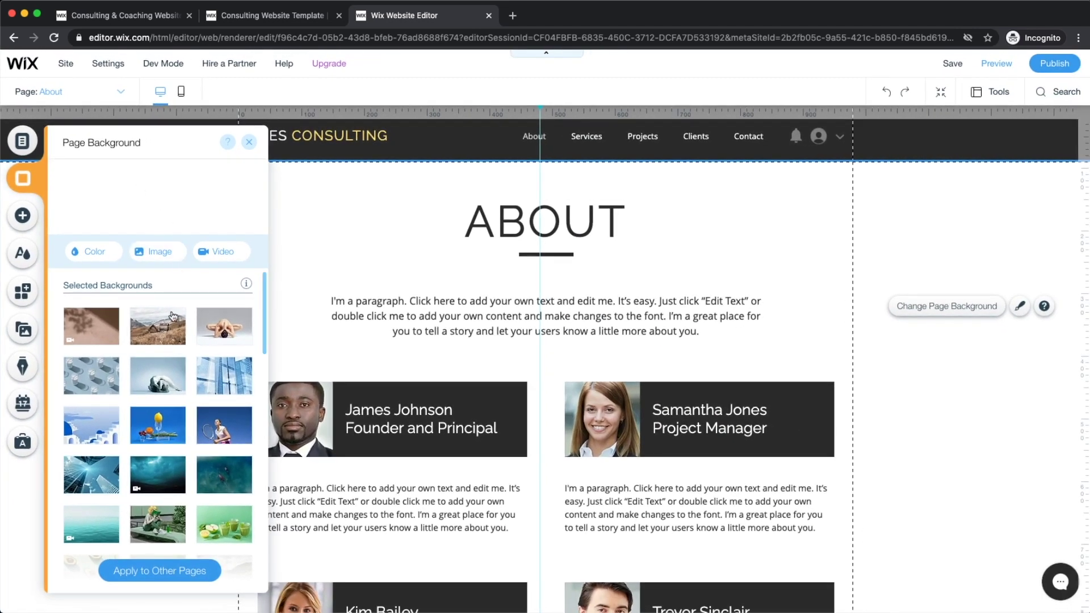
mouse_move(153, 336)
scroll(154, 336, "down", 3)
mouse_move(163, 370)
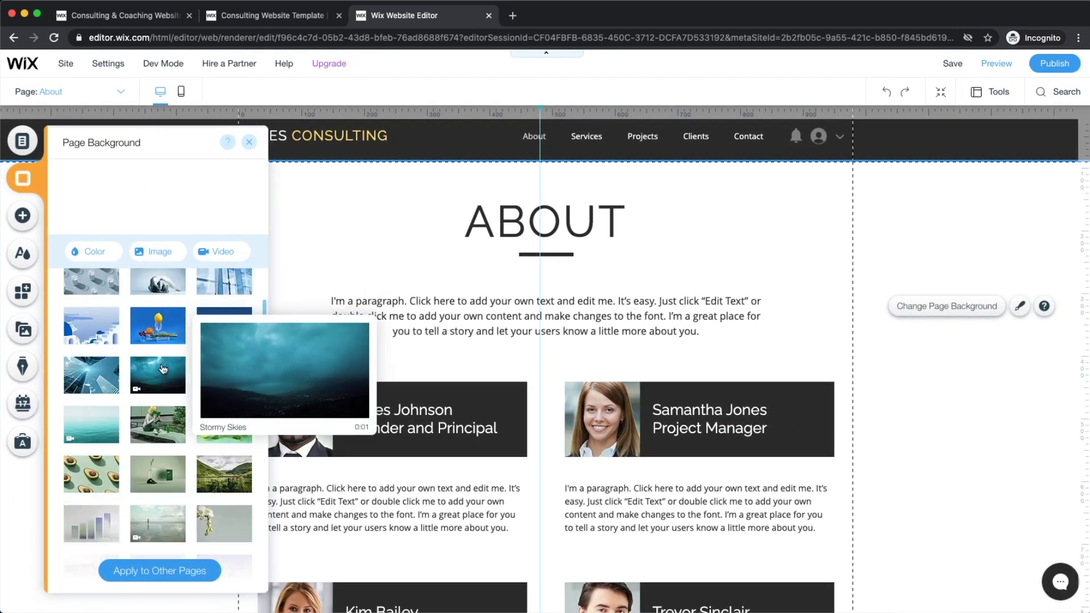
left_click(161, 254)
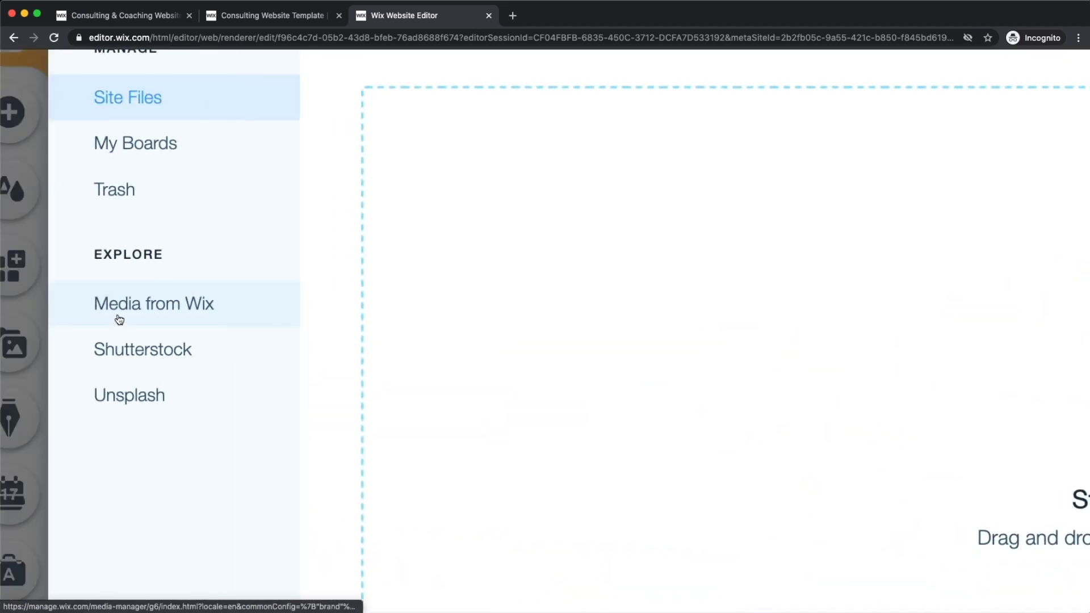
left_click(181, 308)
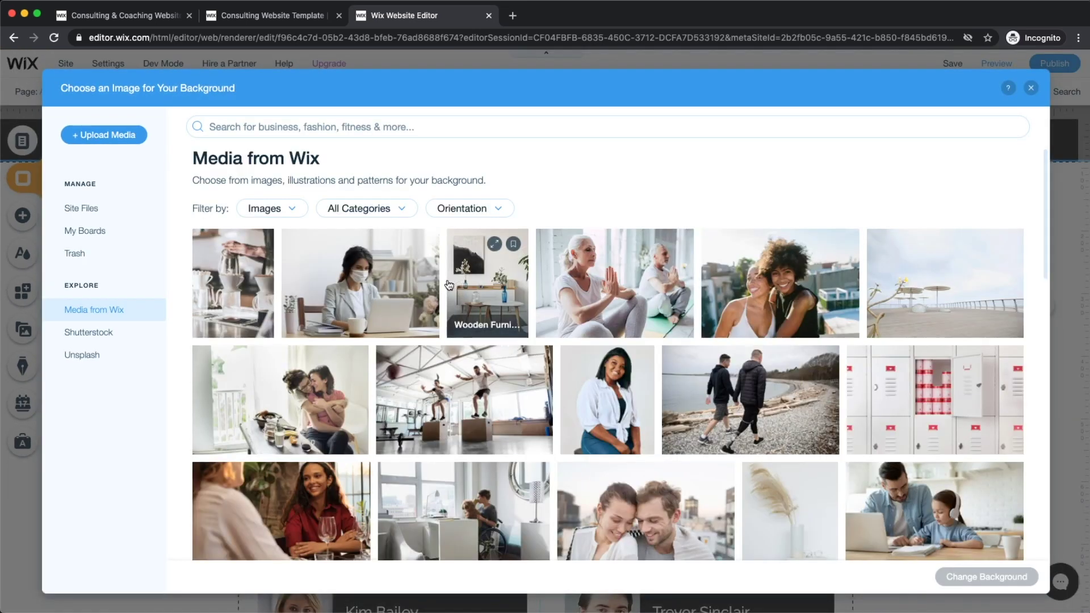
- Search the Wix background images for "consulting"
left_click(306, 125)
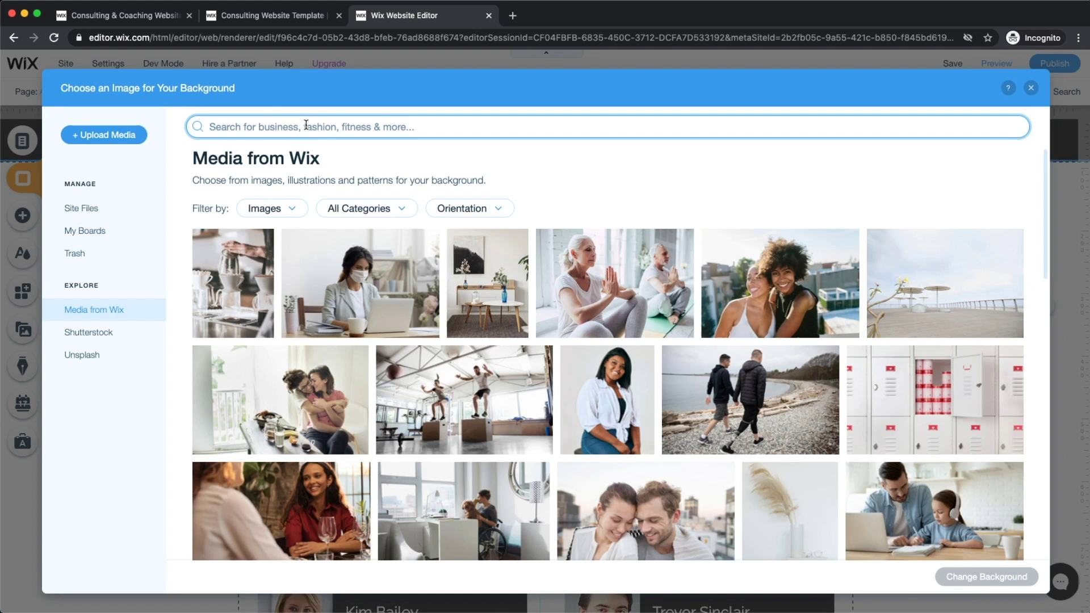
type("c")
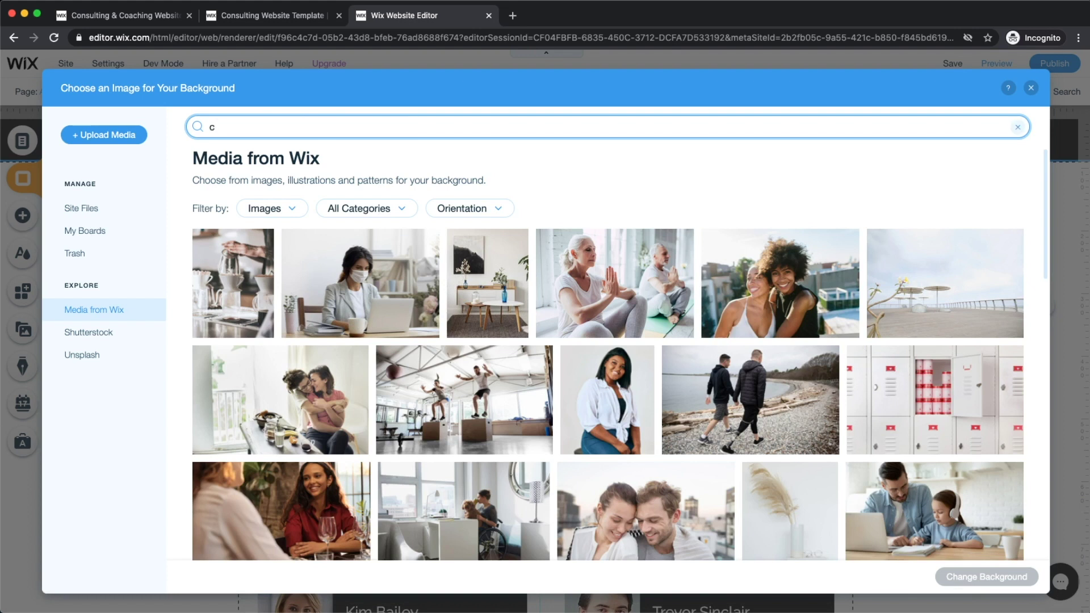
type("onsulting")
left_click(557, 259)
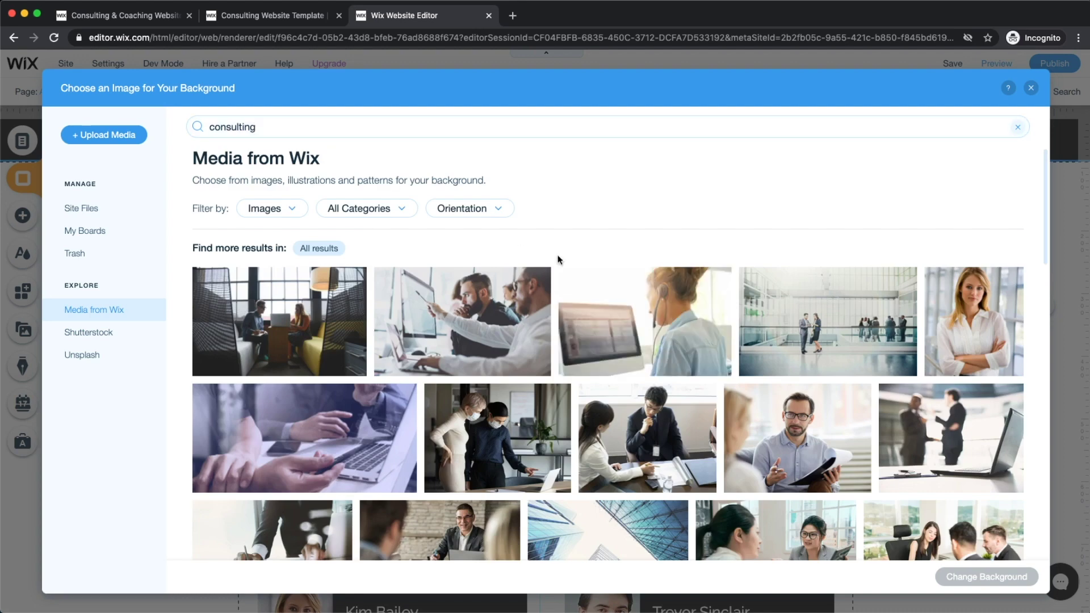
- Browse the consulting images and apply the one of business people standing in a bright glass hall as the About page background
scroll(454, 318, "down", 5)
scroll(468, 308, "down", 10)
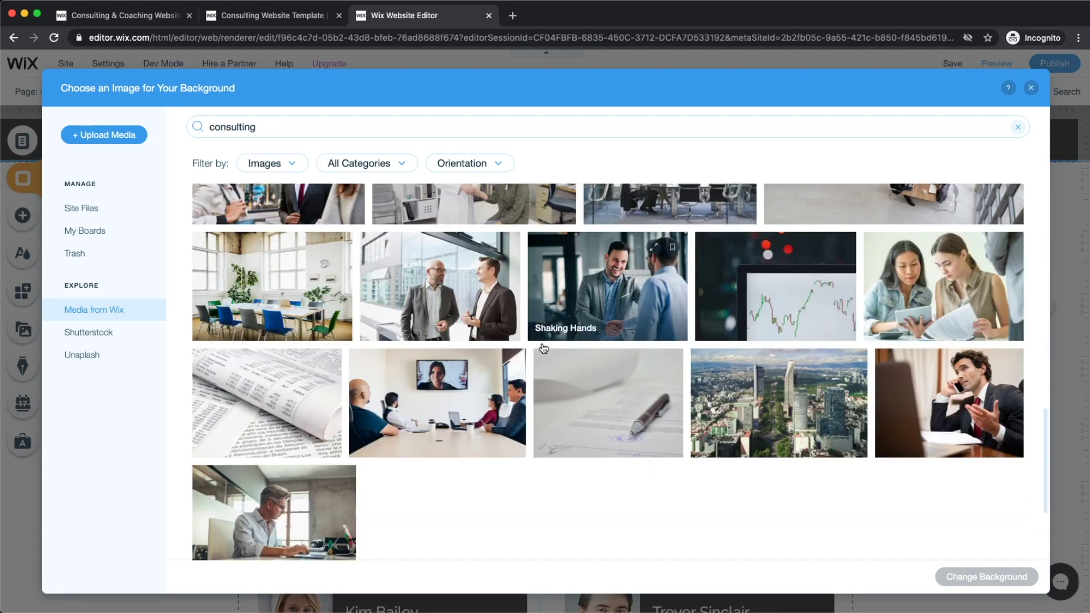
scroll(543, 348, "up", 15)
left_click(846, 318)
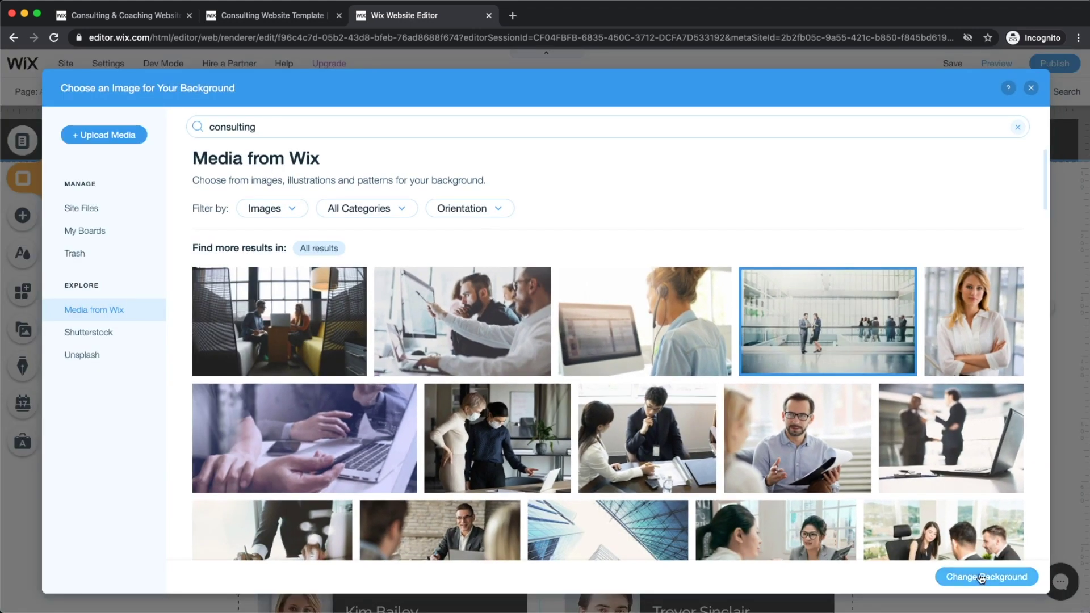
left_click(981, 577)
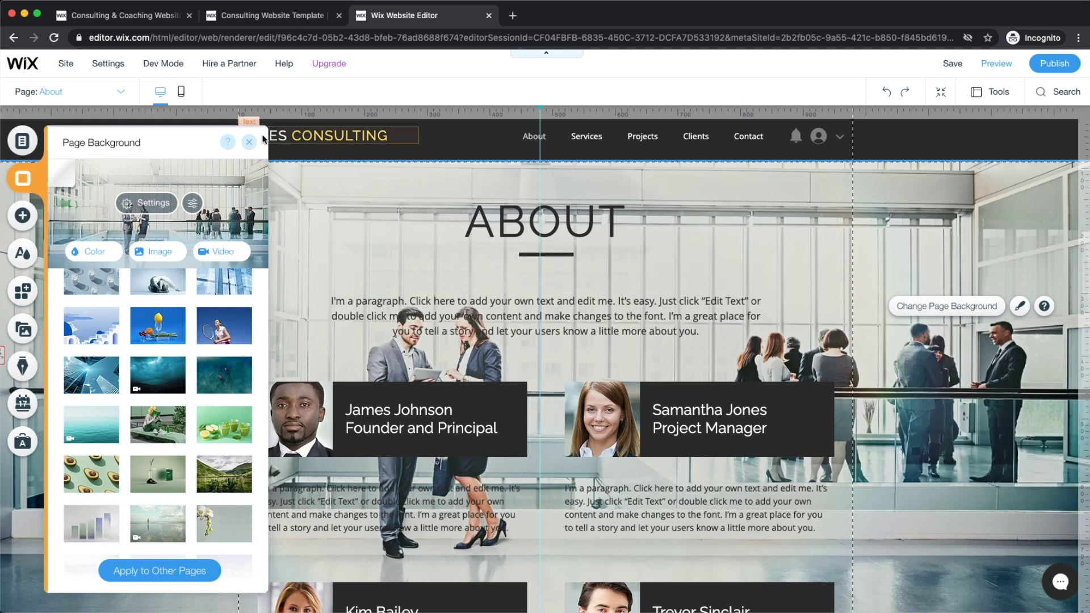
- Close the background settings and check how the About page's text reads over the new image
left_click(341, 195)
scroll(504, 303, "down", 5)
scroll(503, 303, "up", 4)
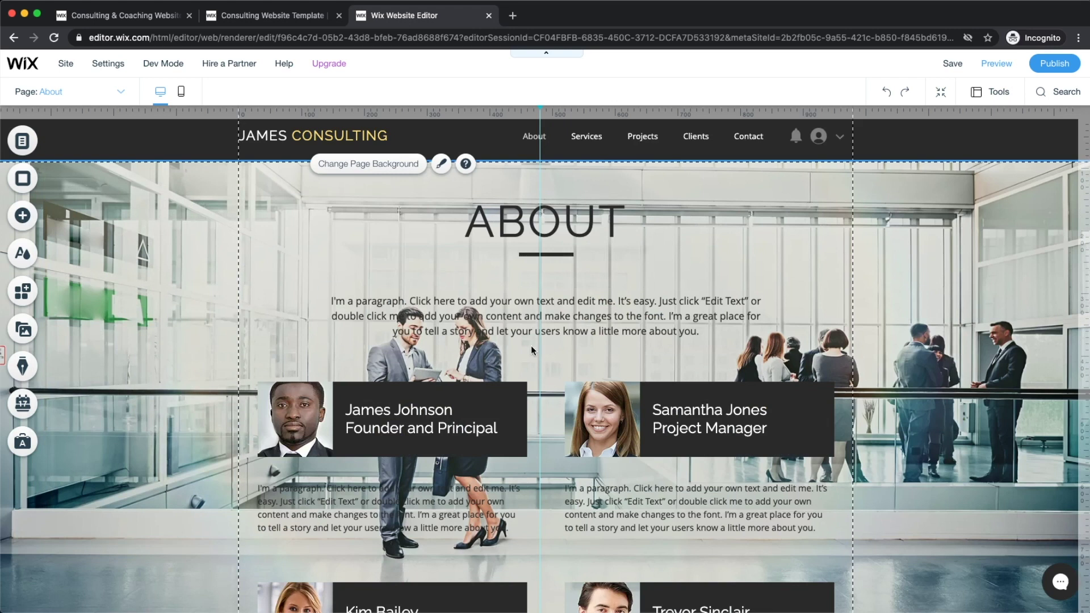
scroll(481, 260, "down", 1)
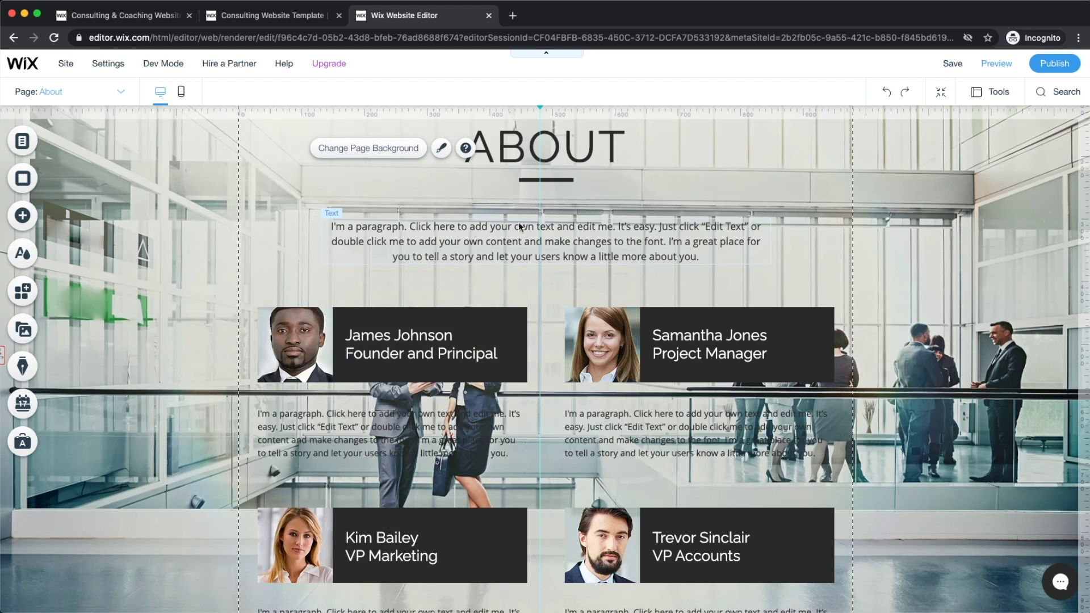
scroll(383, 319, "up", 1)
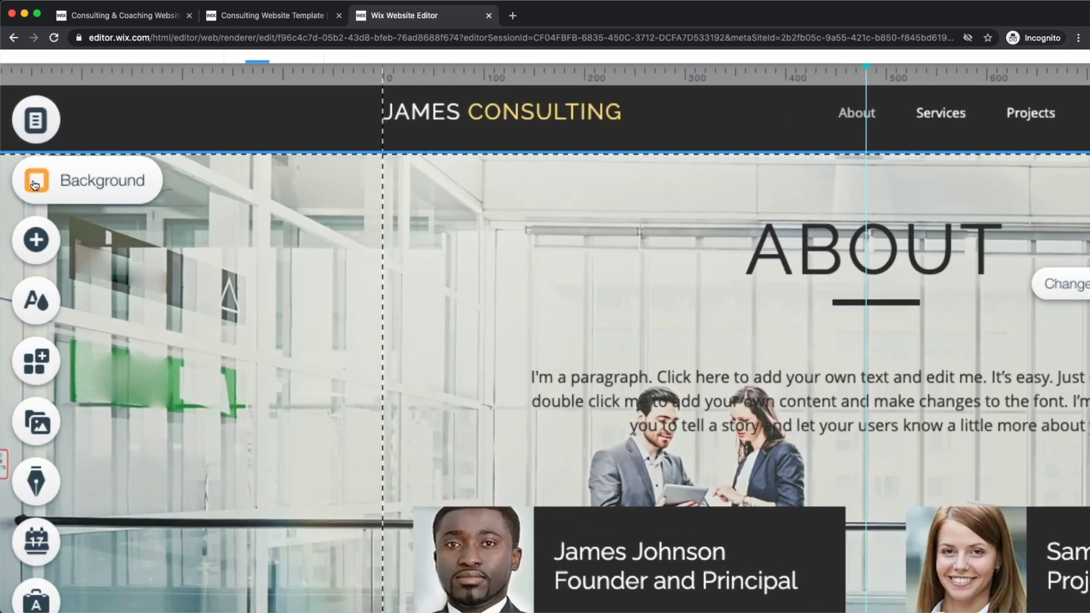
- Set the About page background image's opacity to 10% and check the page down to the footer
left_click(26, 178)
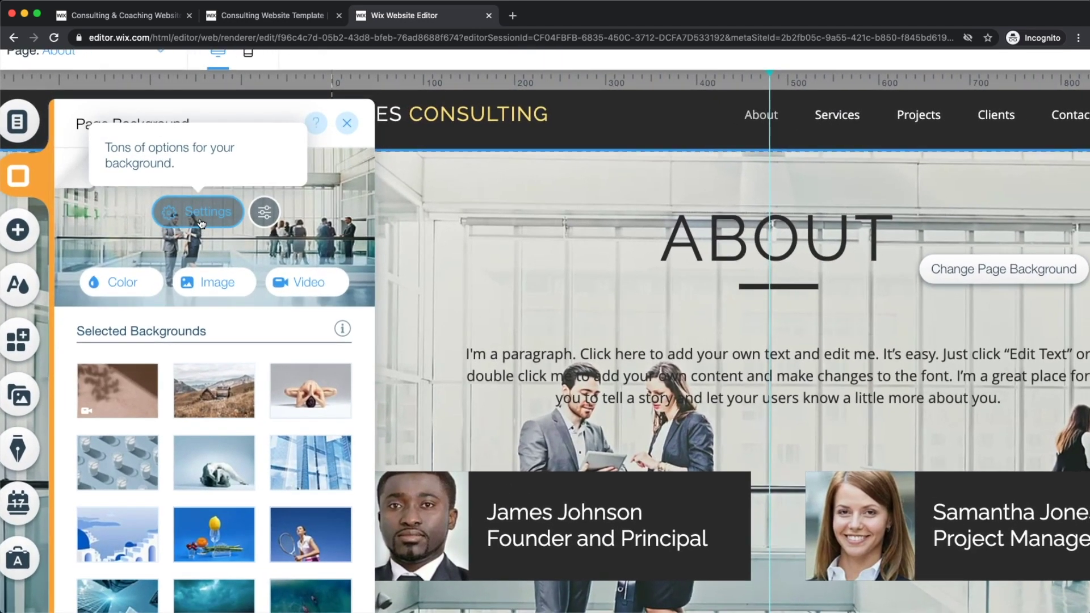
left_click(200, 218)
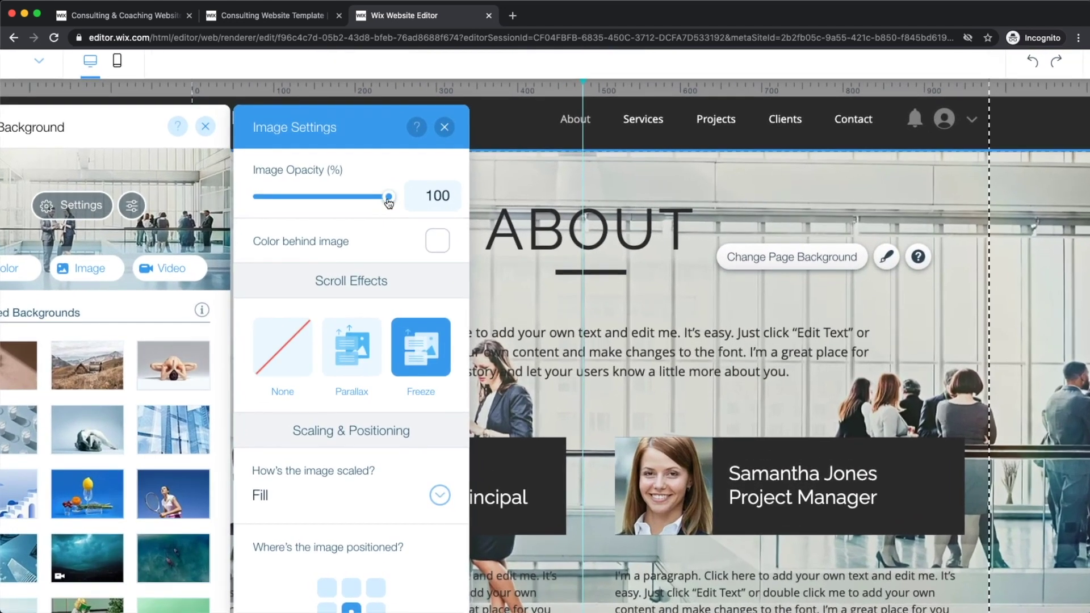
left_click_drag(390, 197, 274, 204)
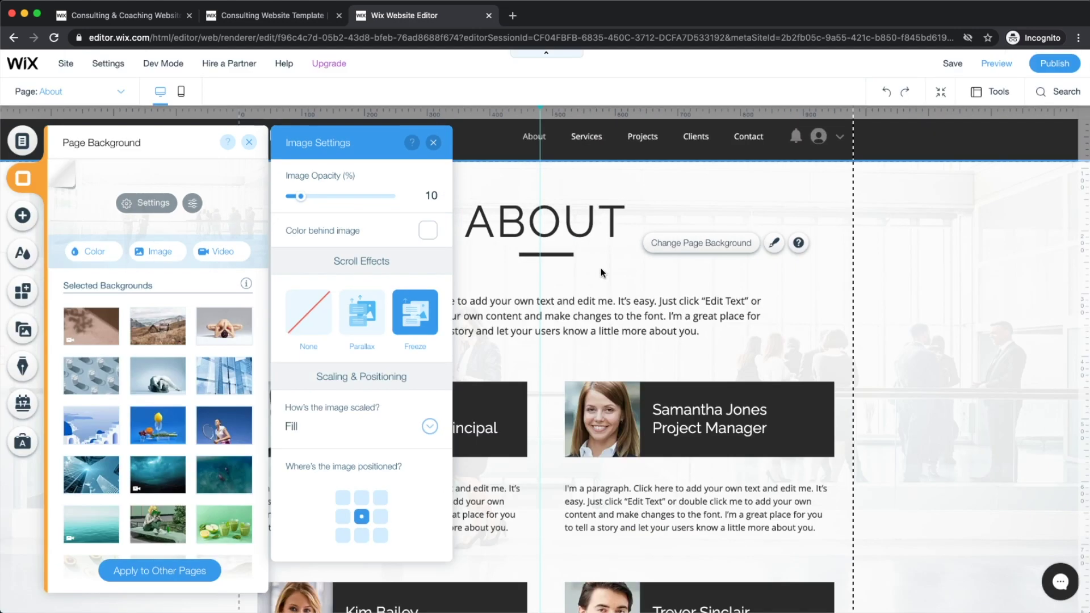
left_click(922, 328)
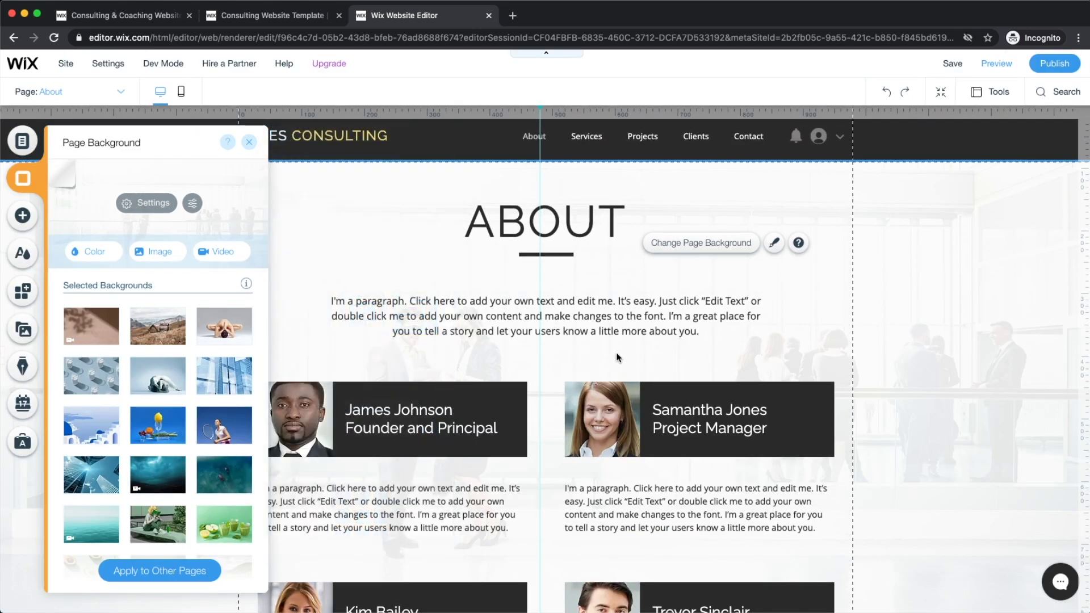
scroll(516, 384, "down", 5)
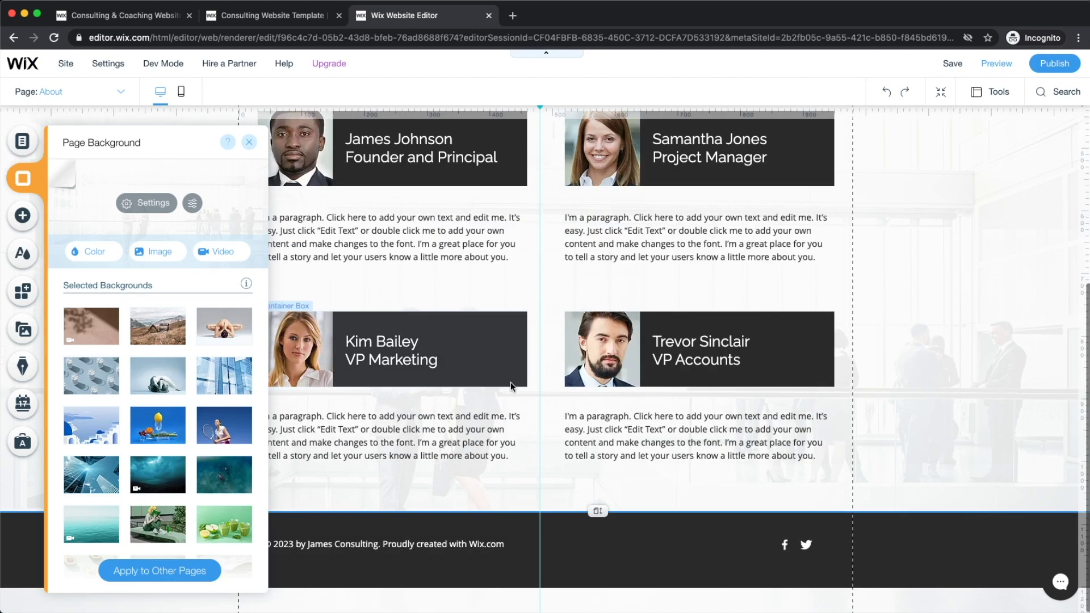
scroll(510, 386, "up", 5)
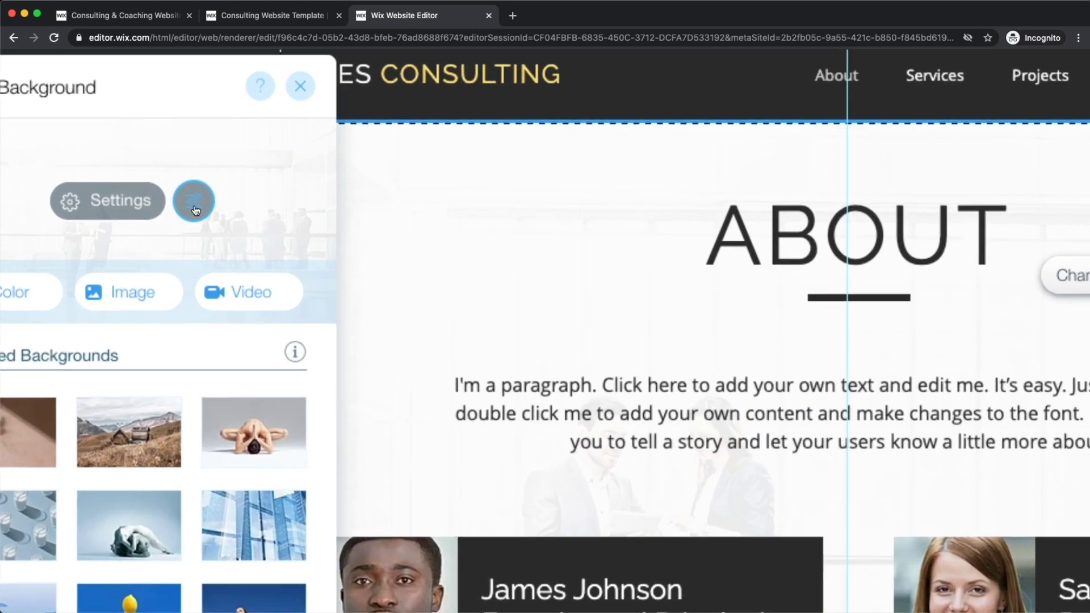
- Lower the background image's contrast slightly, raise its brightness slightly in the Photo Studio, and save the adjustments
left_click(192, 204)
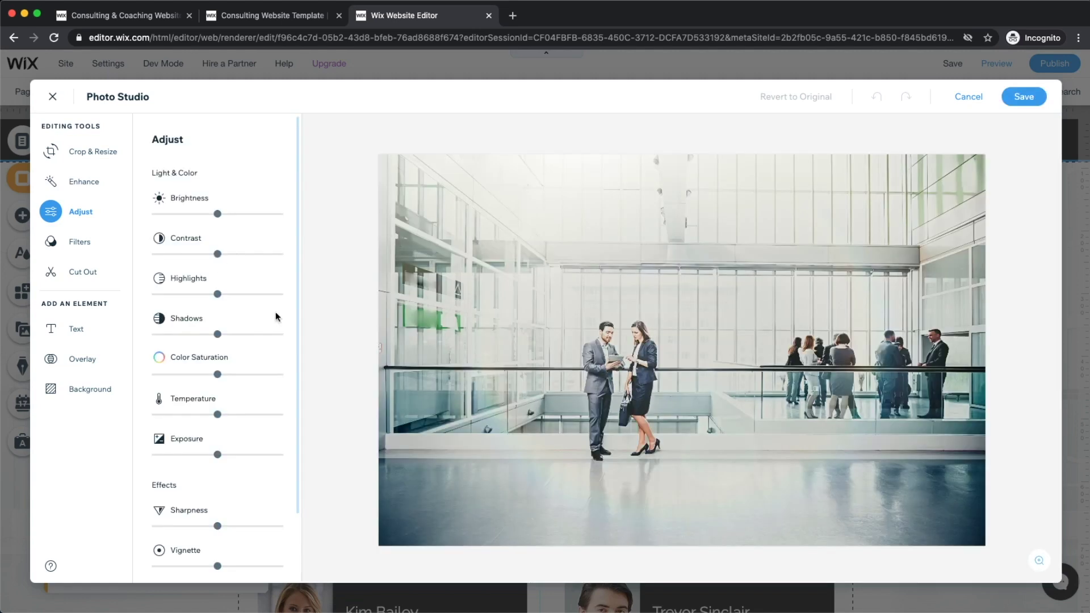
left_click_drag(218, 254, 194, 260)
left_click_drag(217, 214, 238, 219)
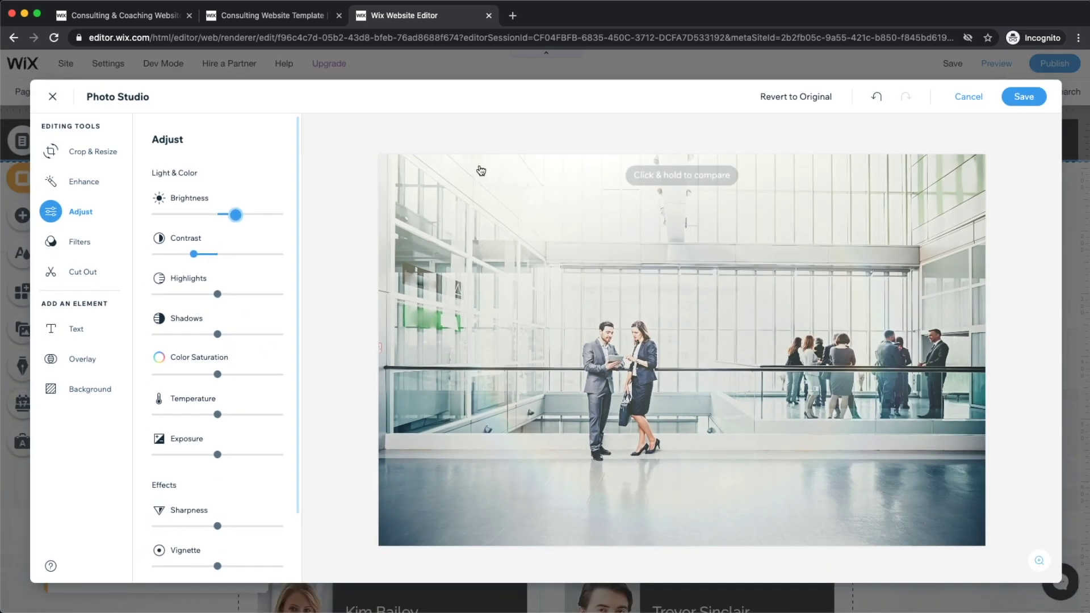
left_click(1027, 96)
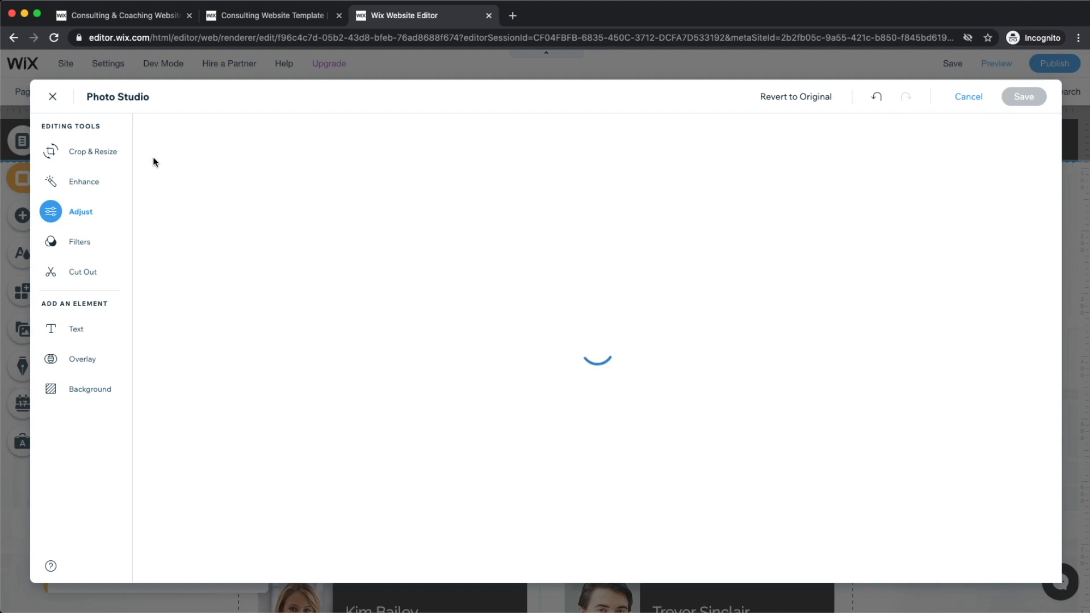
scroll(560, 355, "down", 4)
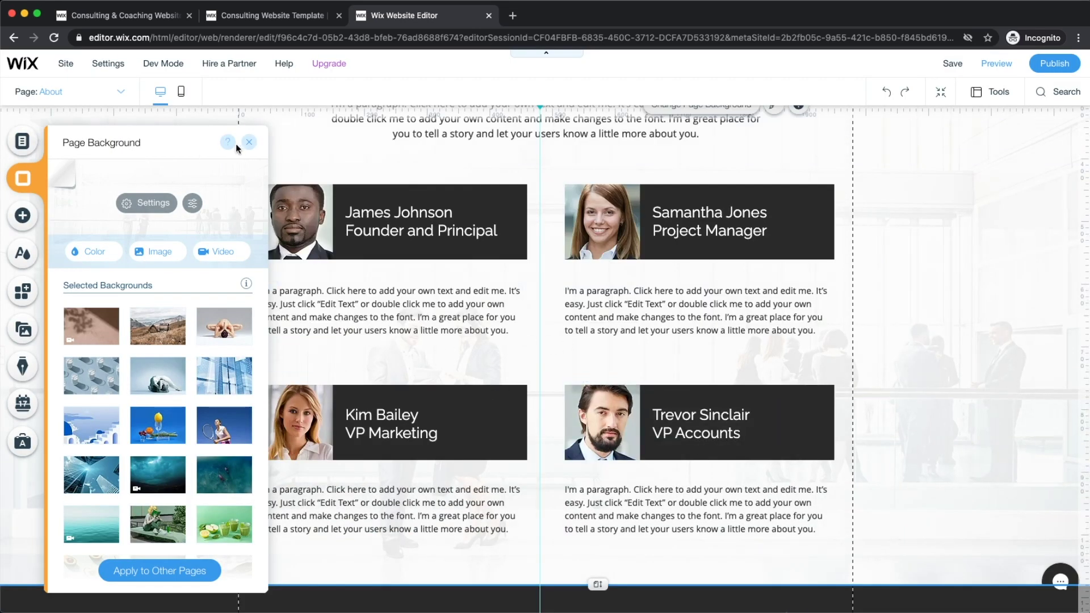
- Apply the About page's background to the Home and Services pages as well
scroll(144, 392, "down", 4)
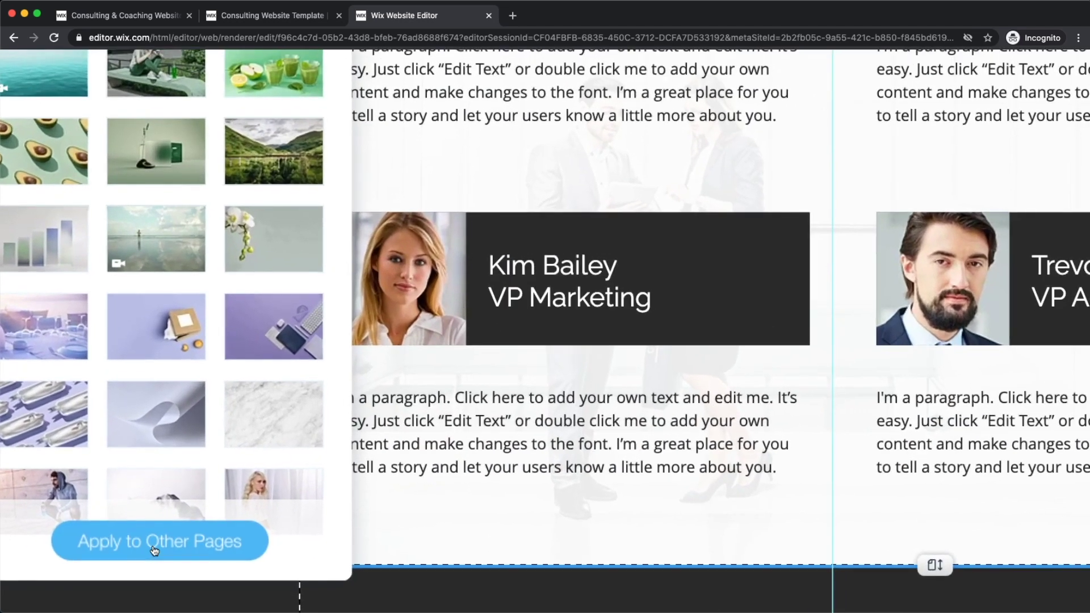
left_click(164, 572)
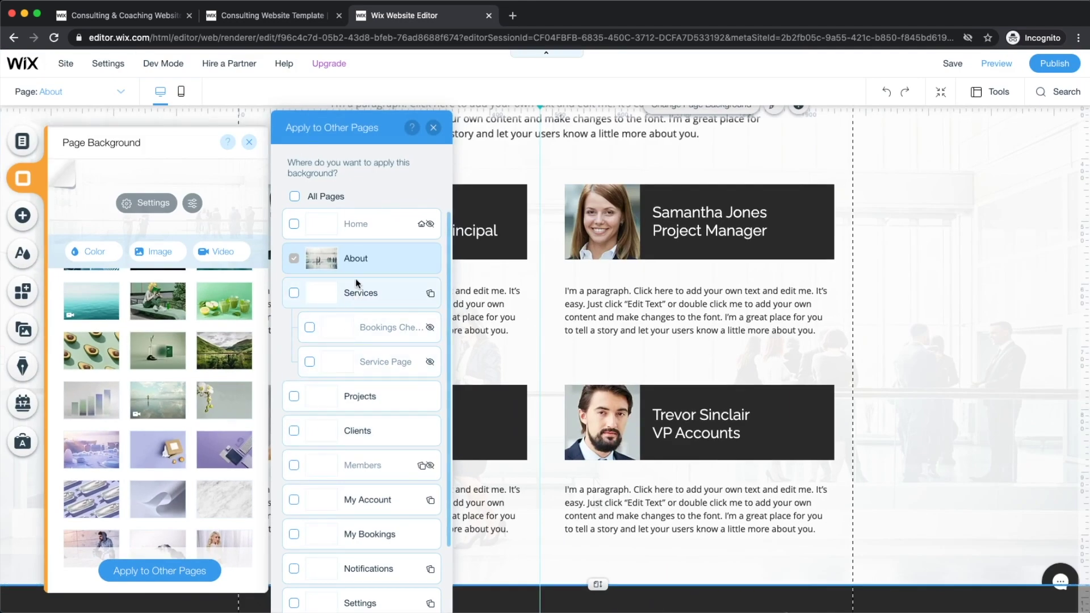
scroll(325, 390, "down", 2)
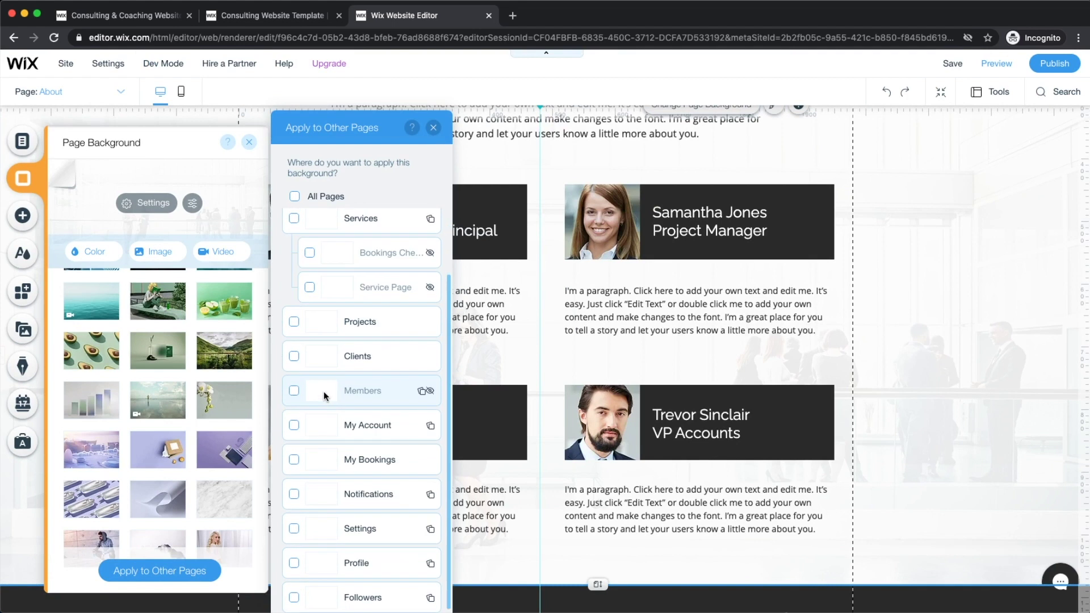
scroll(323, 390, "up", 2)
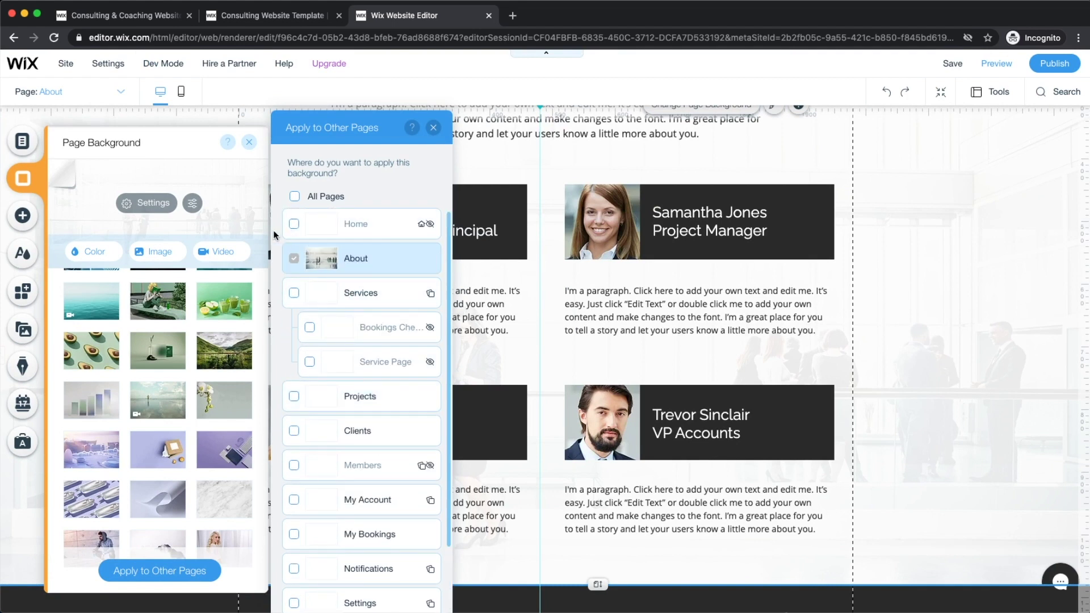
left_click(293, 224)
left_click(293, 293)
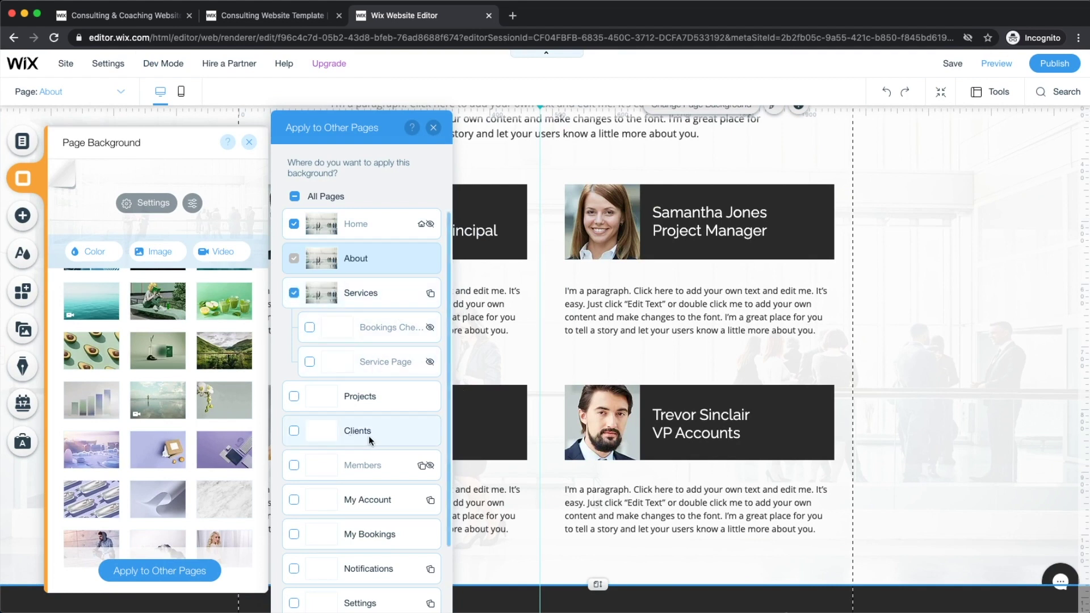
- Extend the About page's background to all pages of the site and close the background settings
left_click(295, 197)
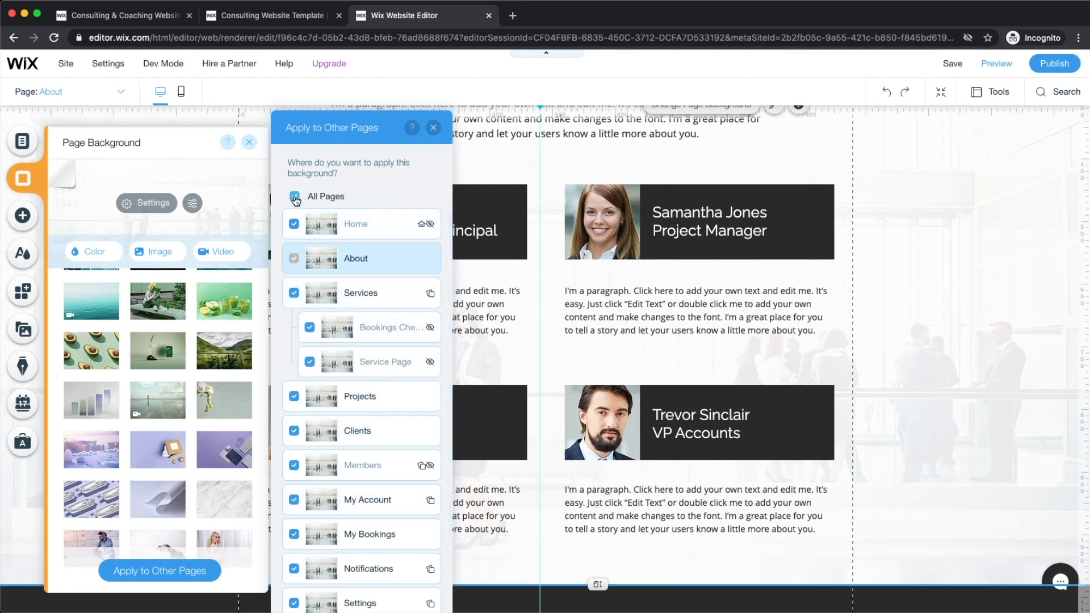
scroll(353, 387, "down", 3)
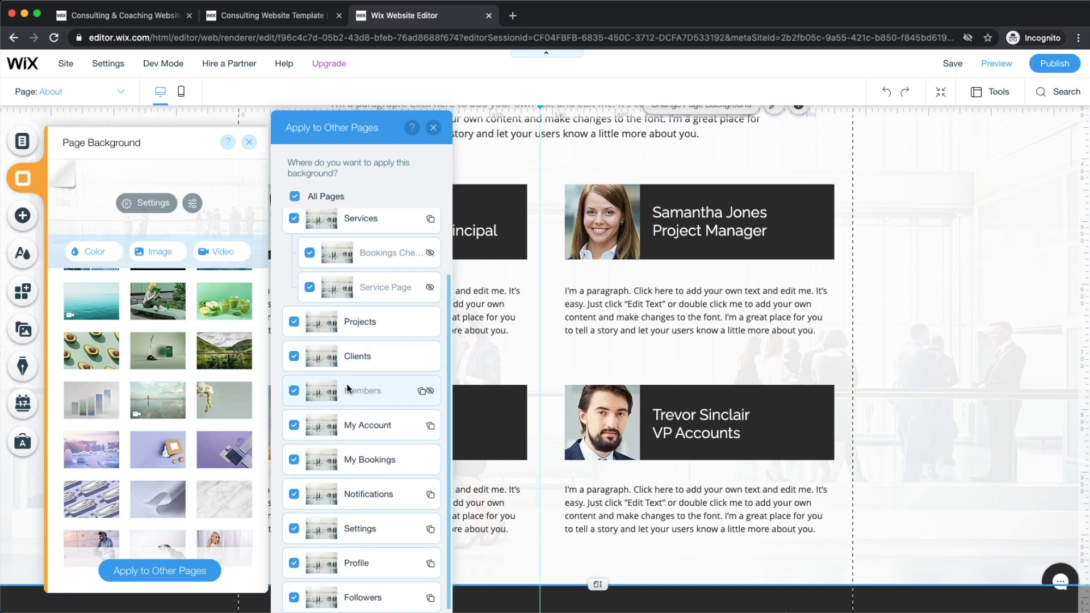
scroll(360, 407, "up", 3)
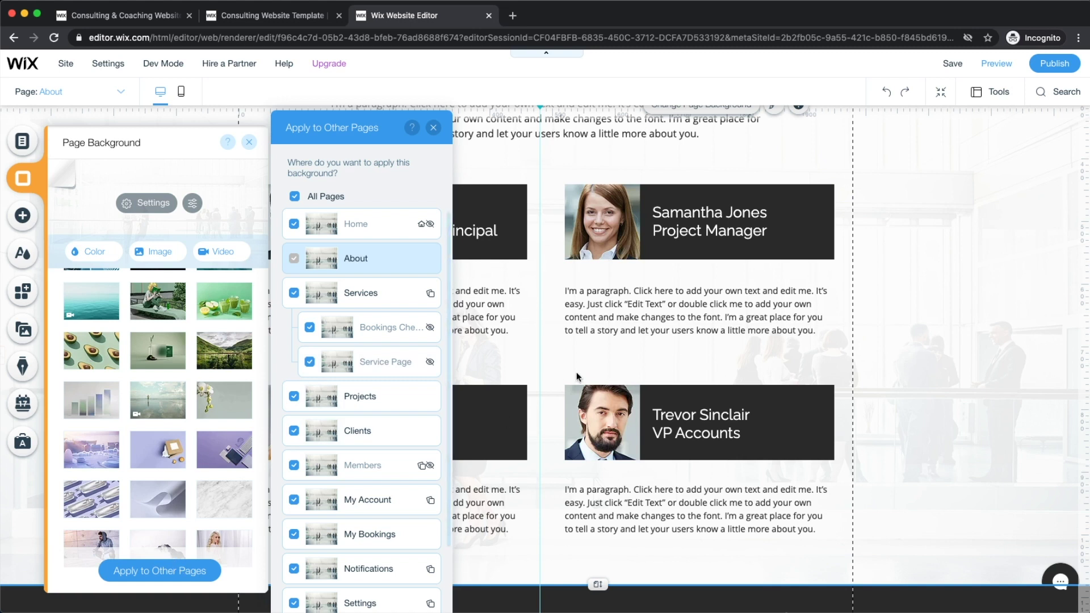
left_click(145, 576)
left_click(145, 577)
left_click(145, 576)
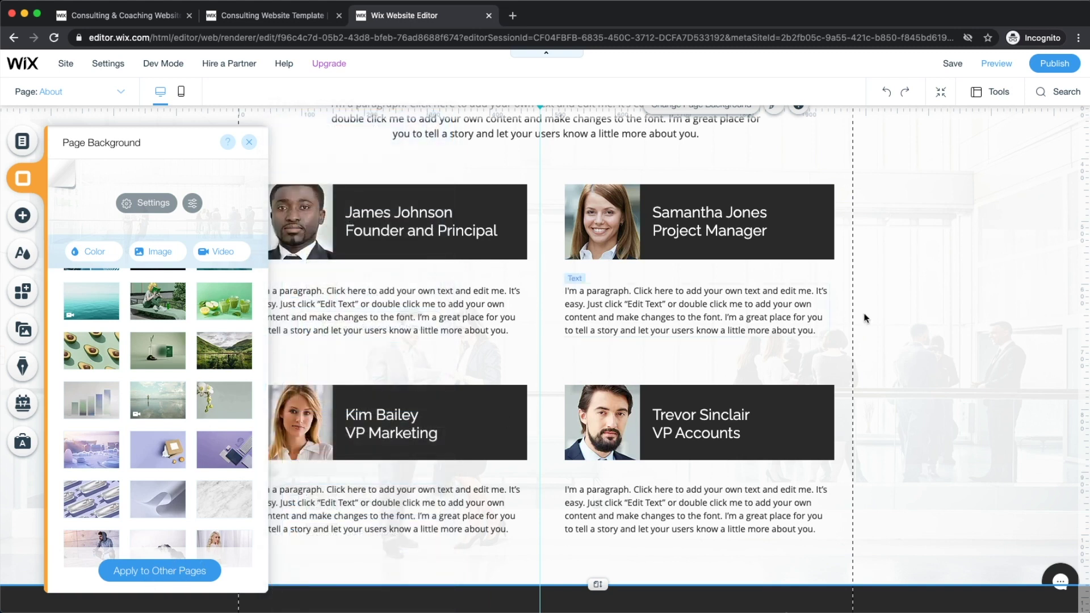
left_click(980, 323)
- Switch to the Home page and check how its background looks down to the footer
scroll(949, 397, "up", 3)
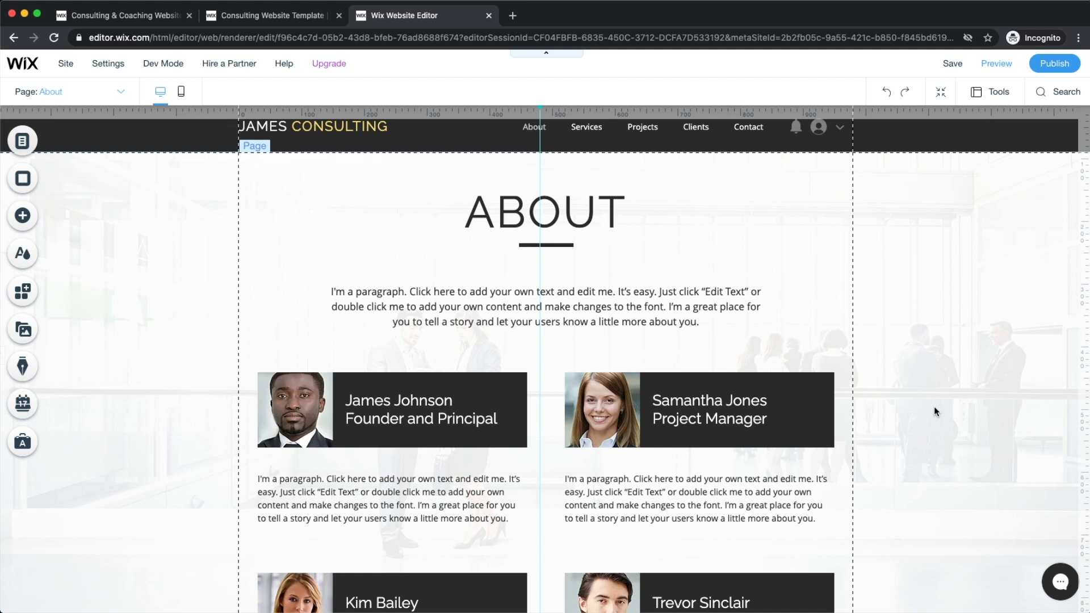
scroll(550, 238, "up", 1)
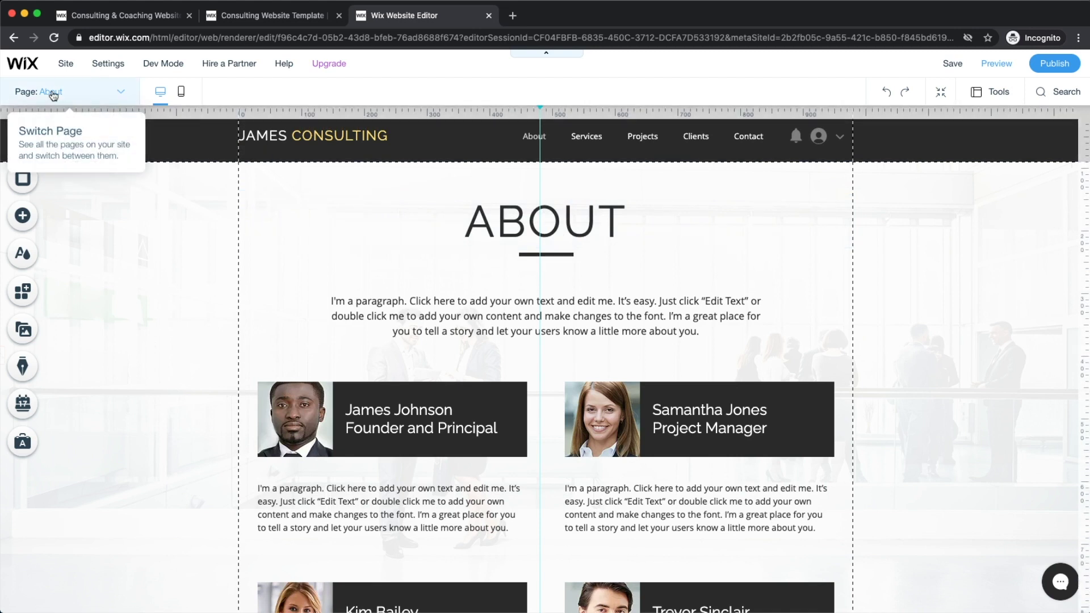
left_click(75, 98)
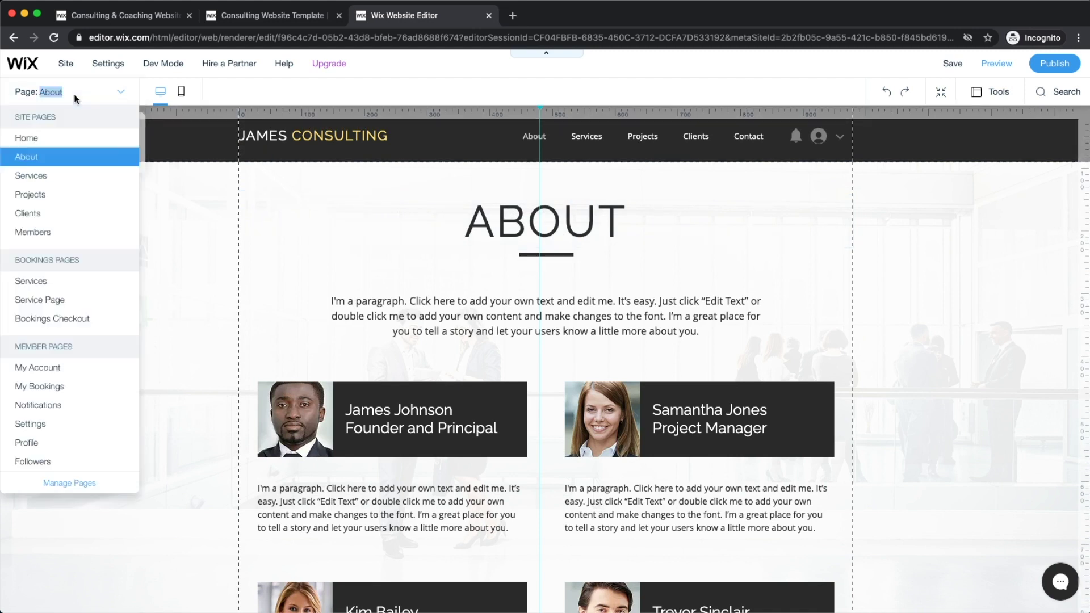
left_click(29, 140)
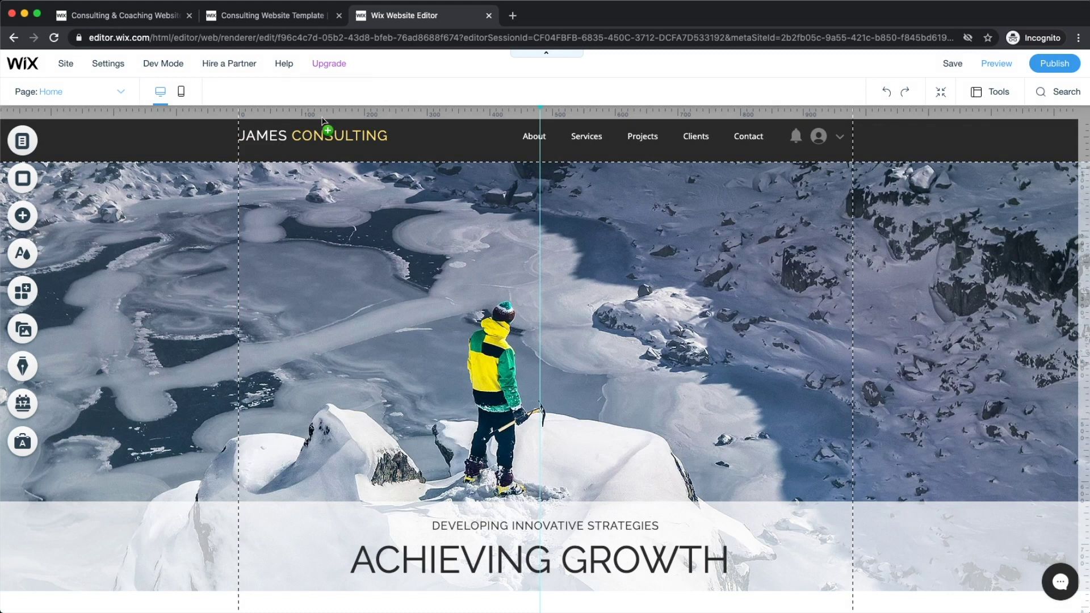
scroll(377, 192, "down", 4)
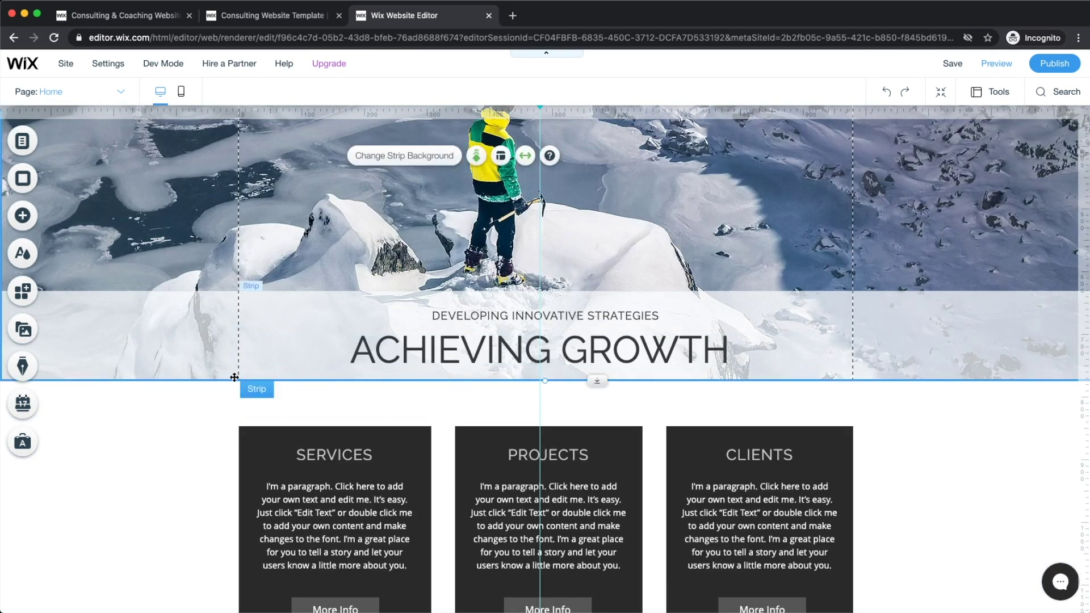
scroll(176, 324, "down", 15)
scroll(180, 339, "down", 4)
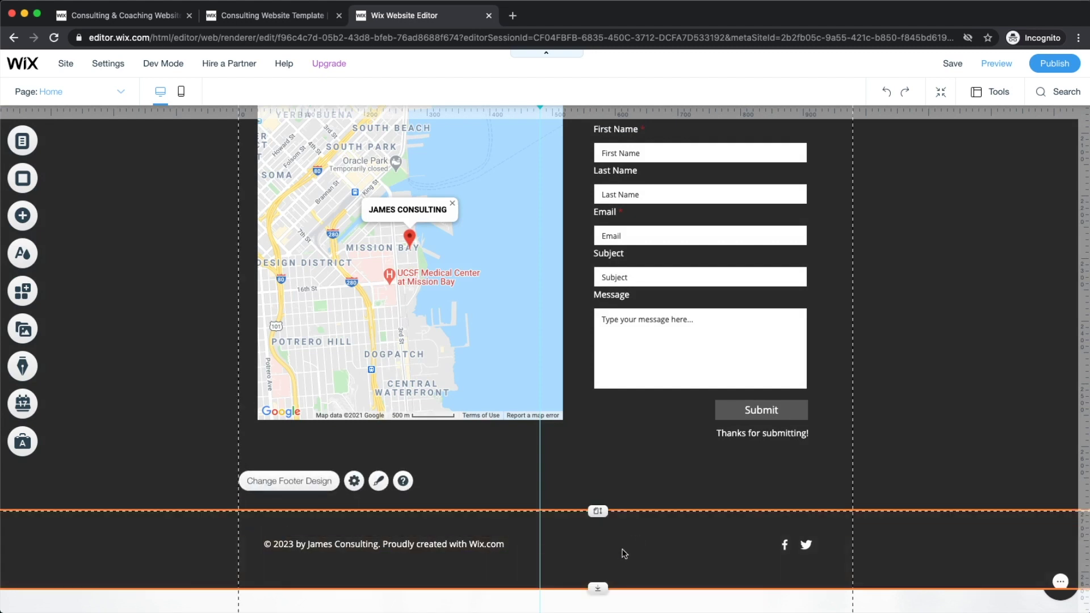
scroll(624, 547, "up", 20)
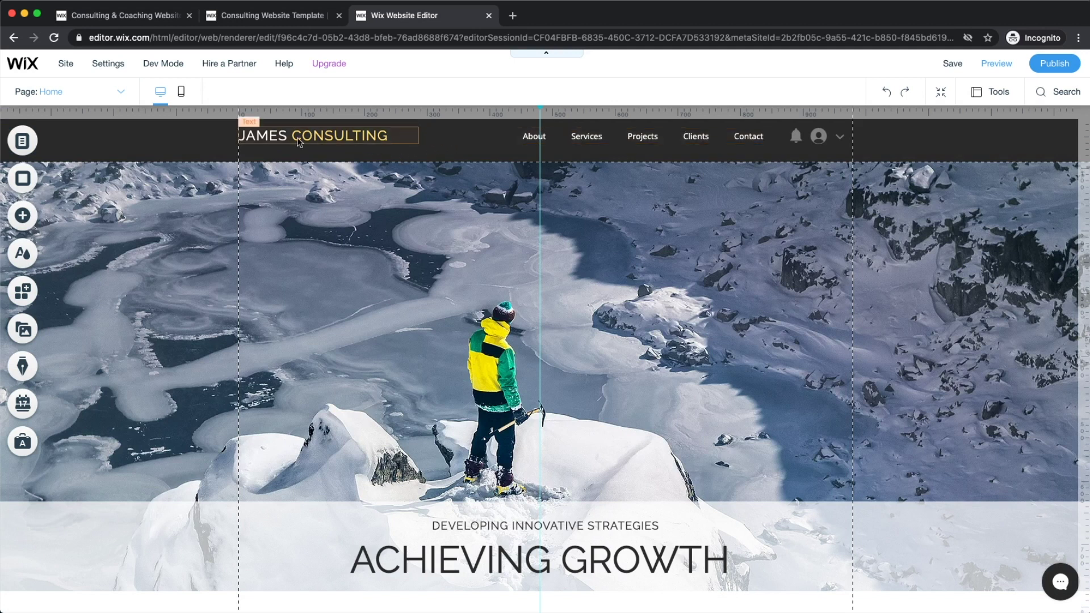
- Delete the "JAMES CONSULTING" text logo from the header
scroll(300, 142, "up", 5)
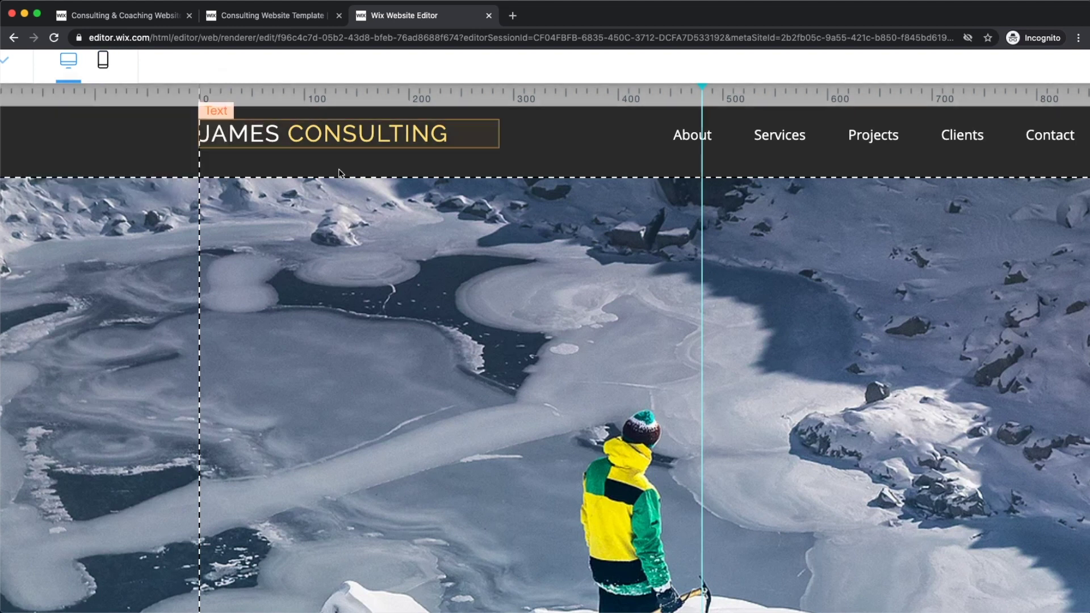
scroll(338, 168, "down", 5)
left_click(299, 142)
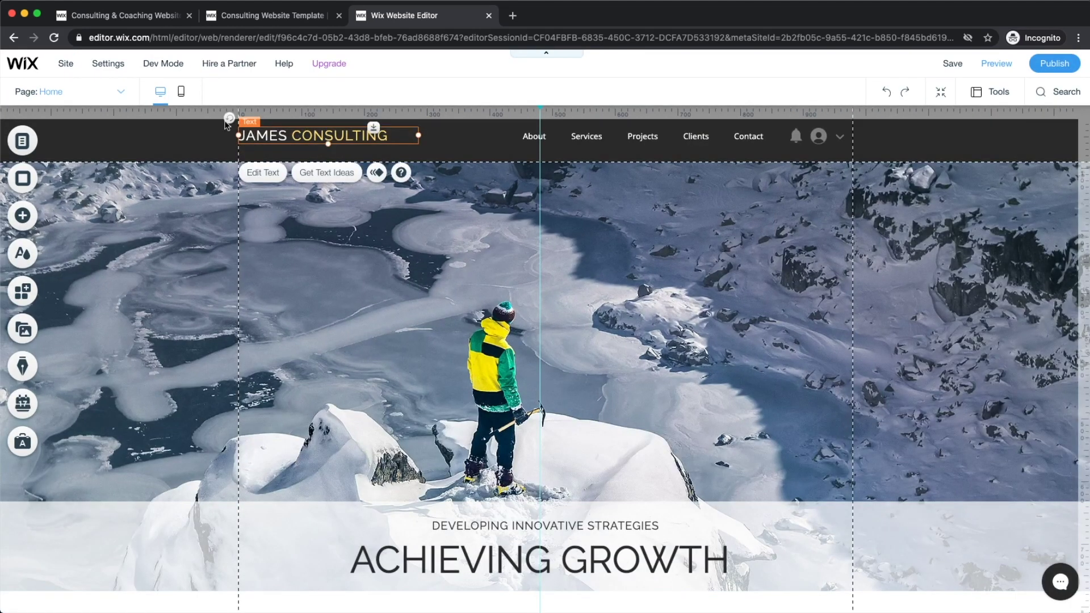
right_click(342, 136)
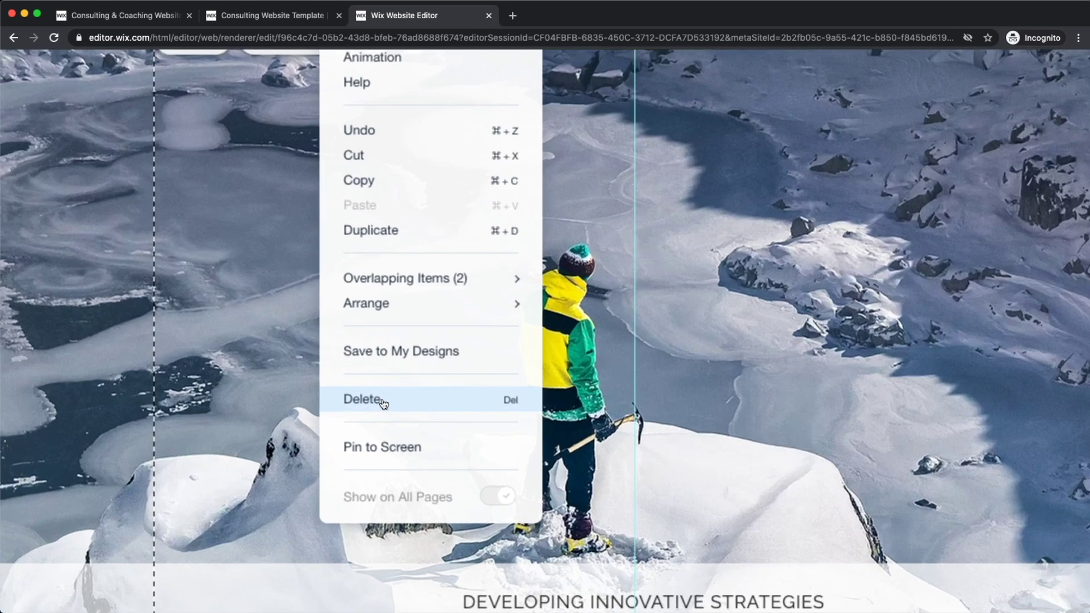
left_click(369, 398)
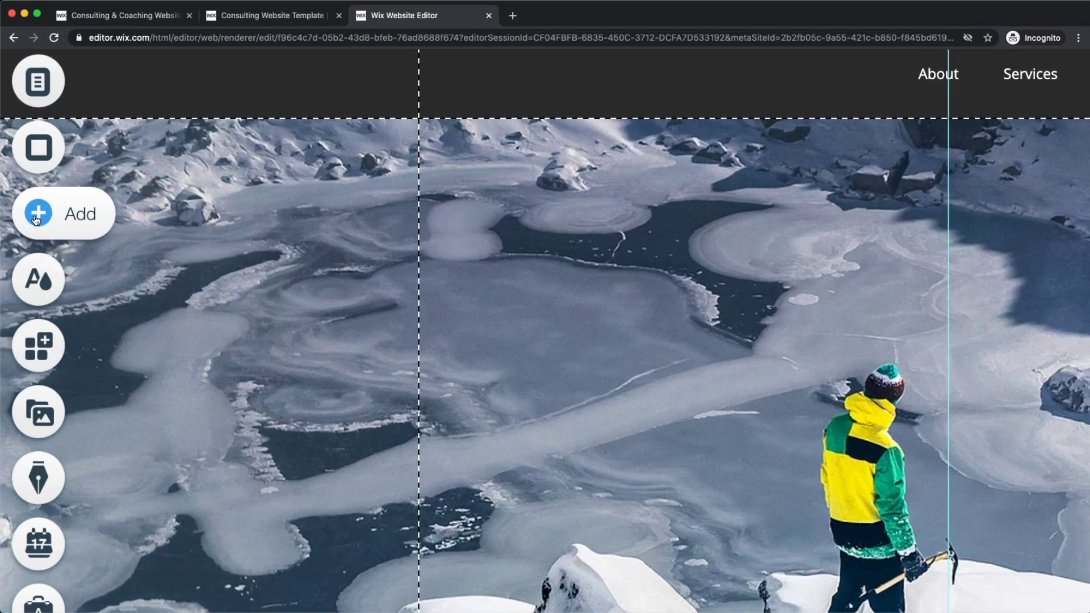
- Start adding an image element and open the site's own uploaded images to choose from
left_click(22, 218)
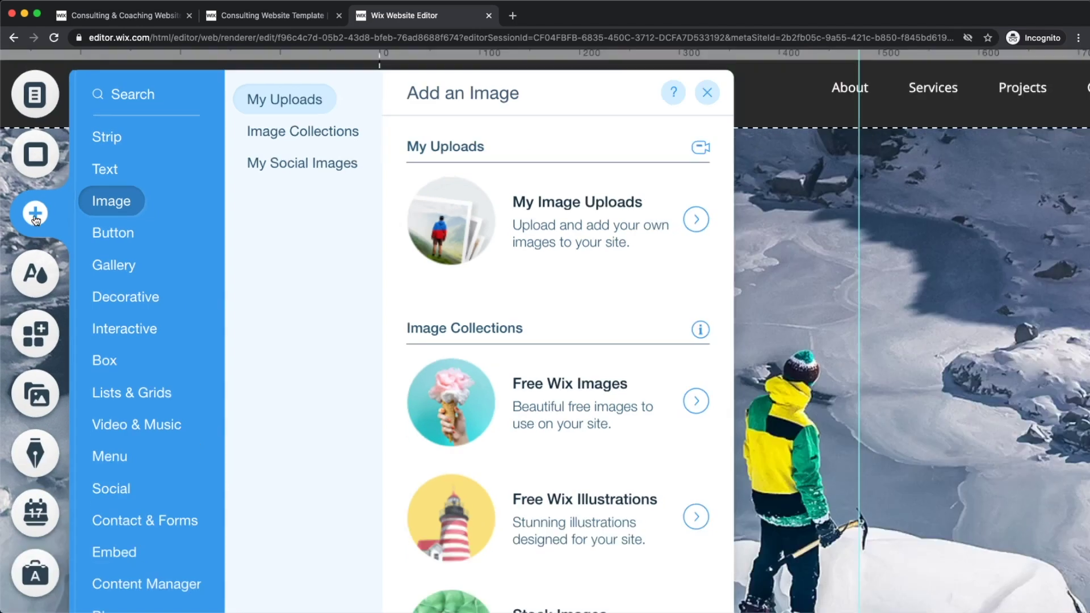
mouse_move(104, 292)
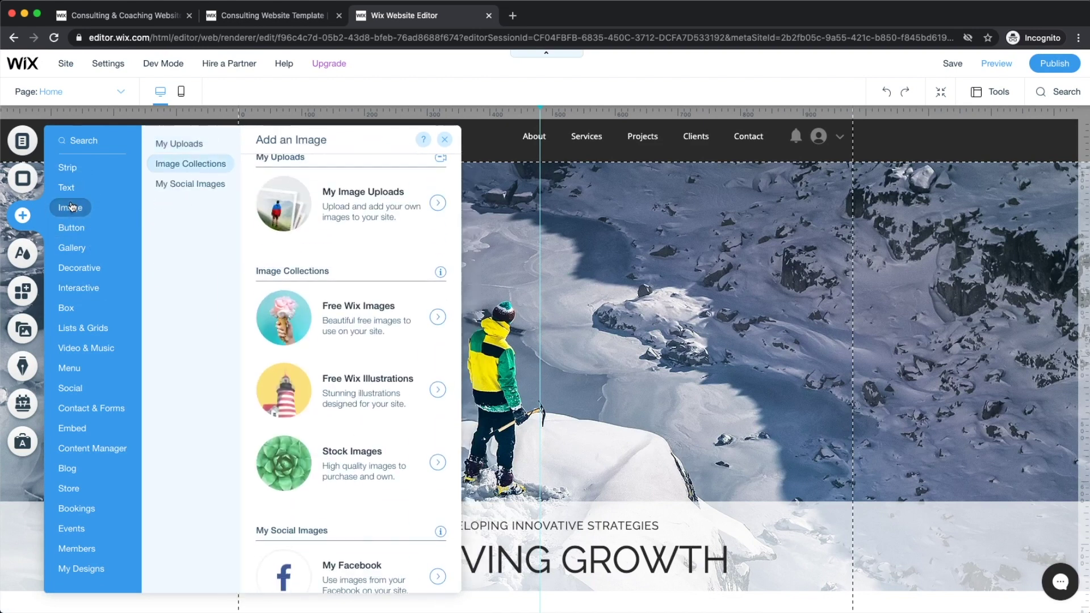
mouse_move(72, 256)
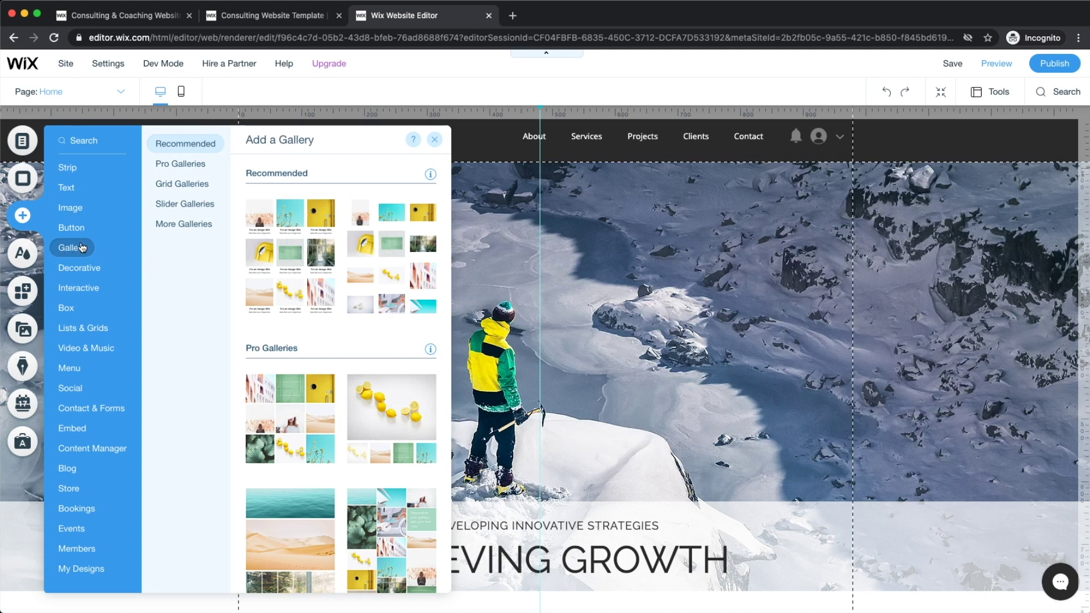
left_click(70, 211)
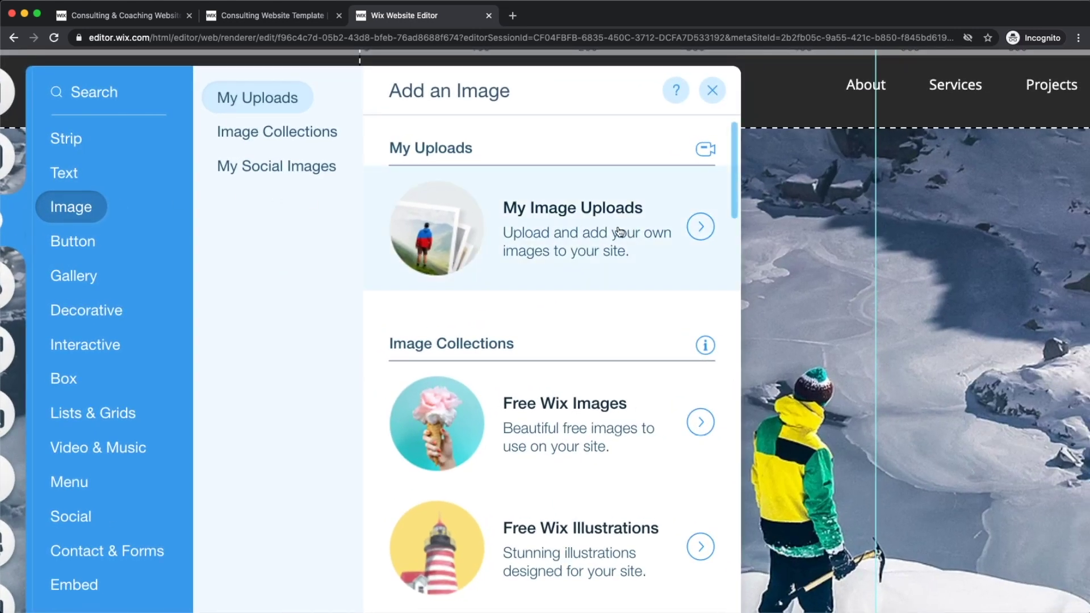
left_click(580, 241)
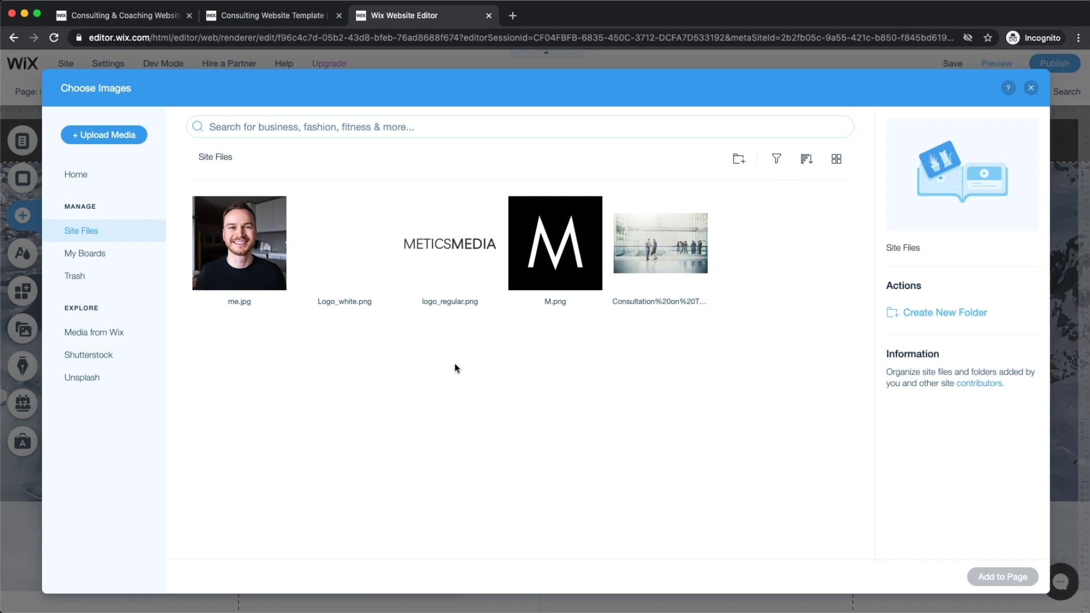
left_click(105, 136)
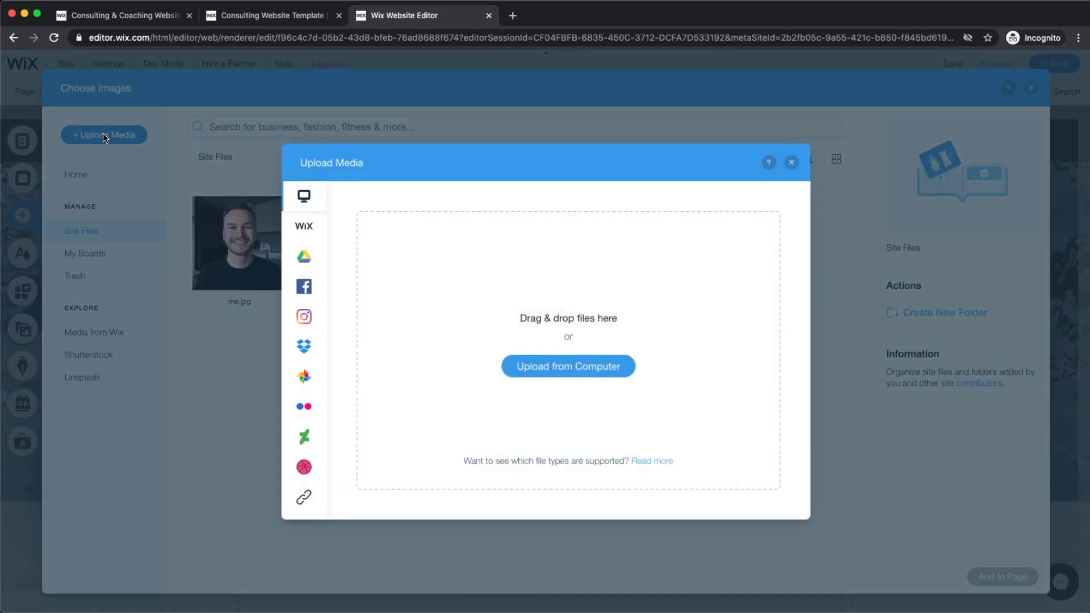
left_click(572, 368)
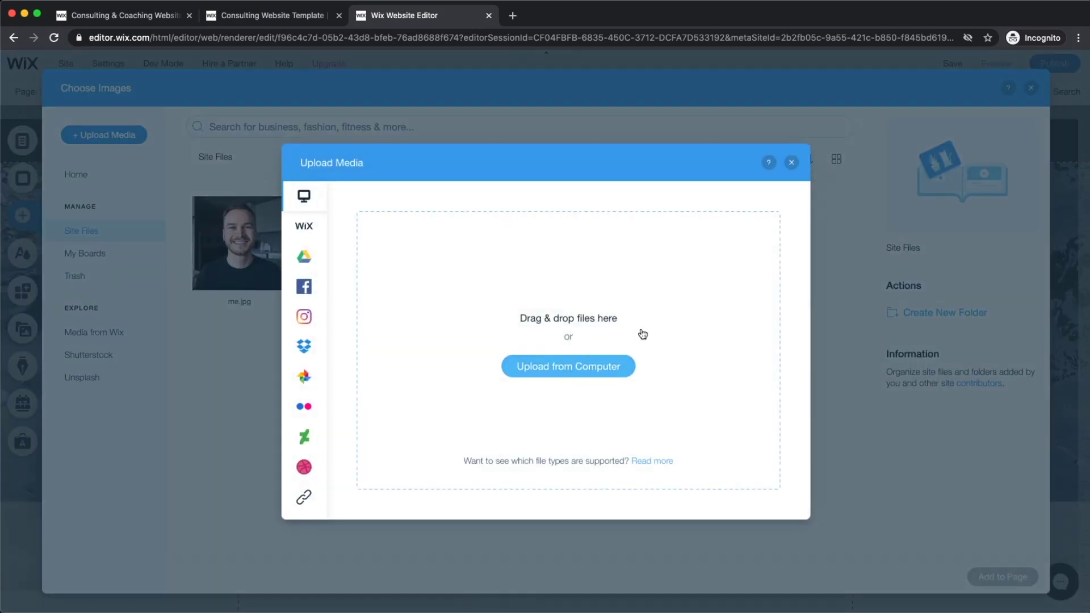
left_click_drag(279, 158, 271, 66)
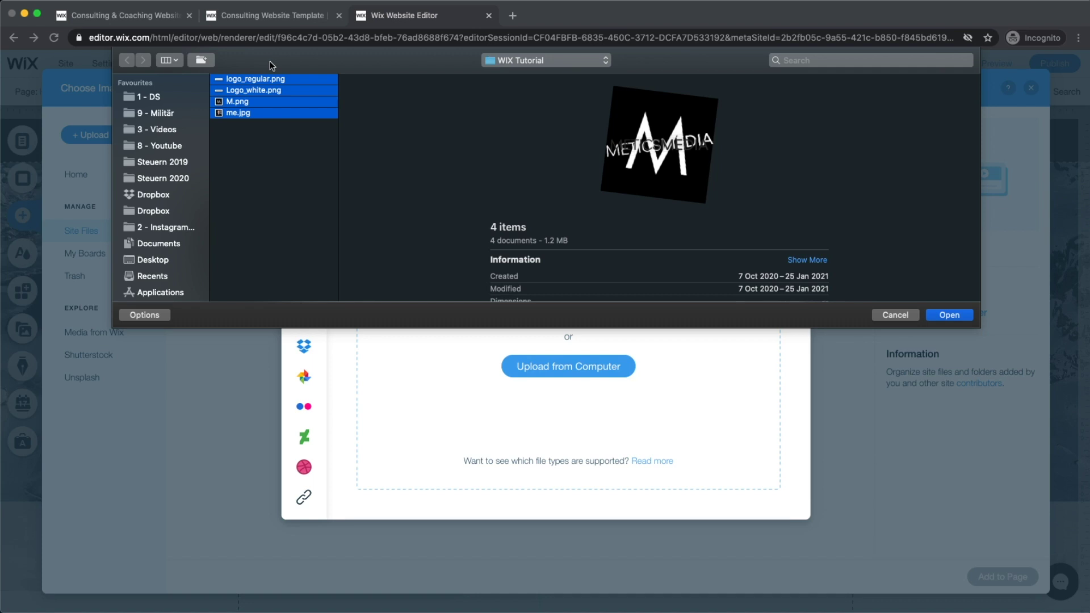
left_click(287, 170)
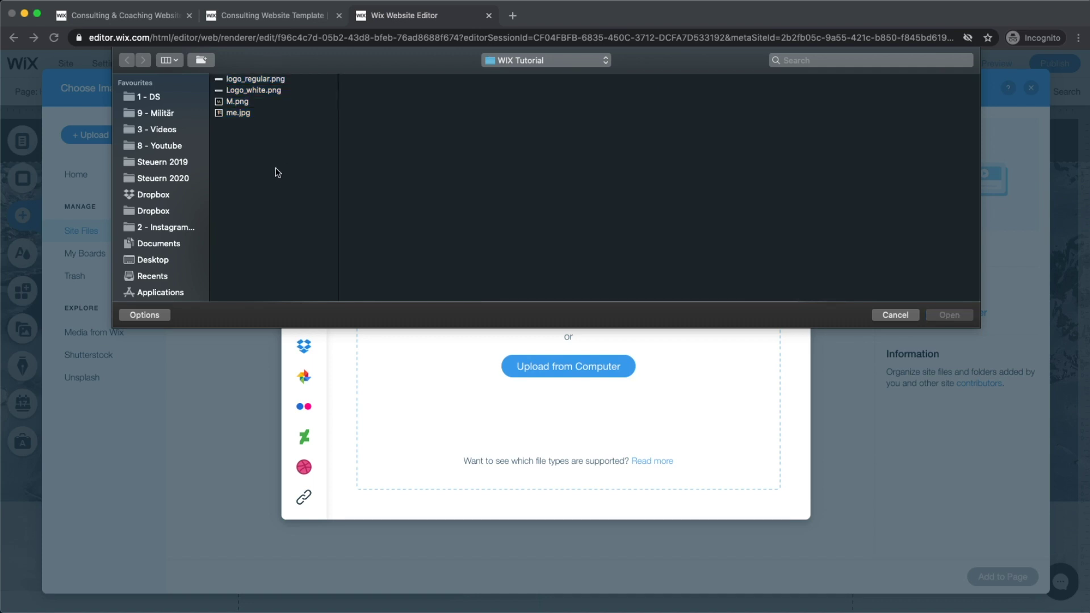
key("super+a")
left_click(895, 314)
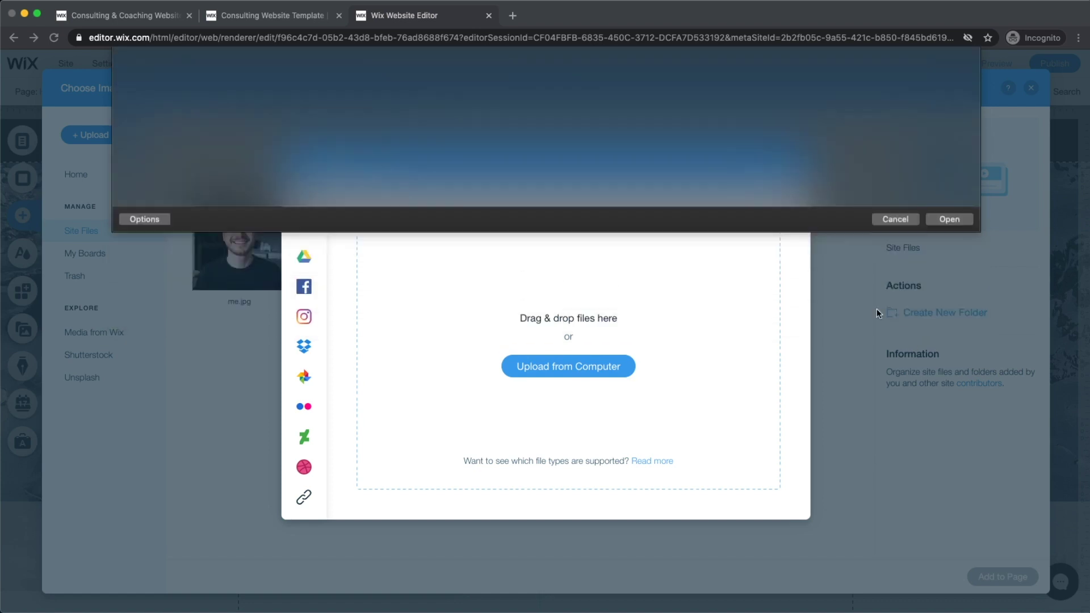
left_click(790, 165)
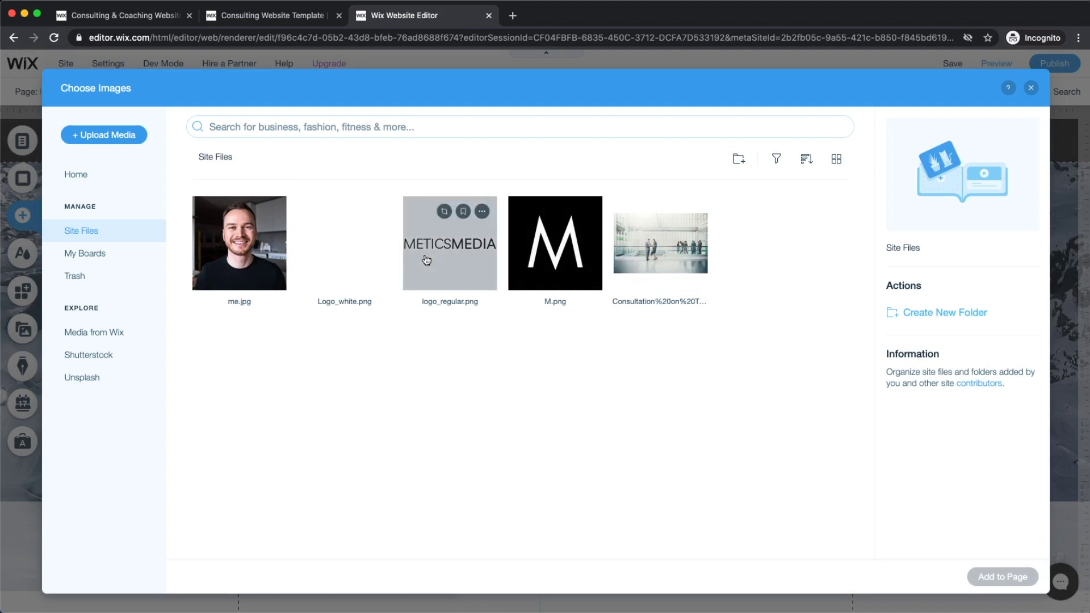
- Add Logo_white.png to the page and fit it into the header at the left gridline, about 265 px wide
left_click(358, 267)
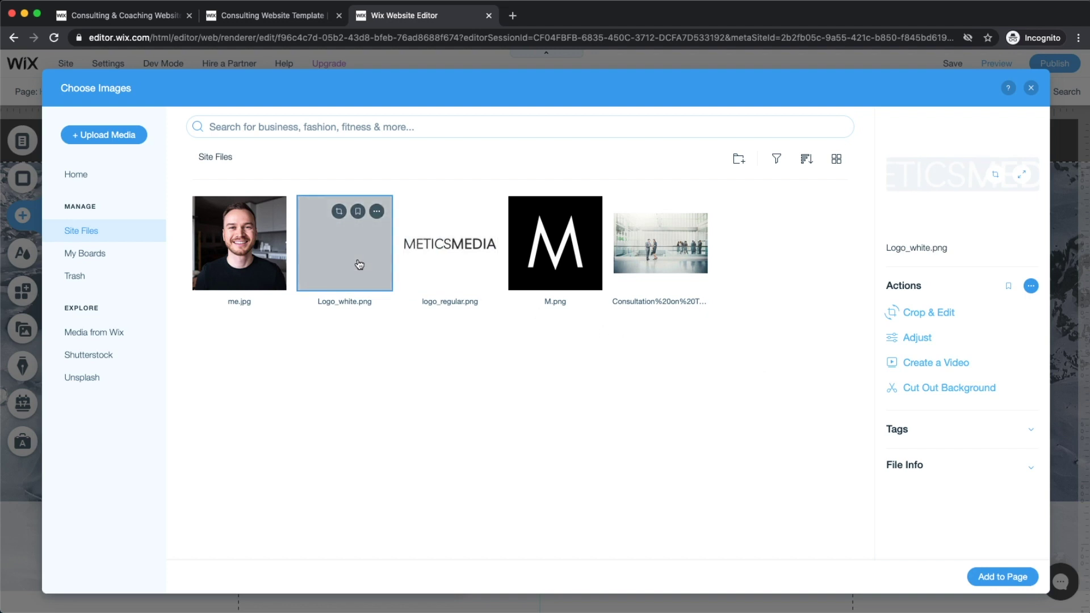
left_click(988, 577)
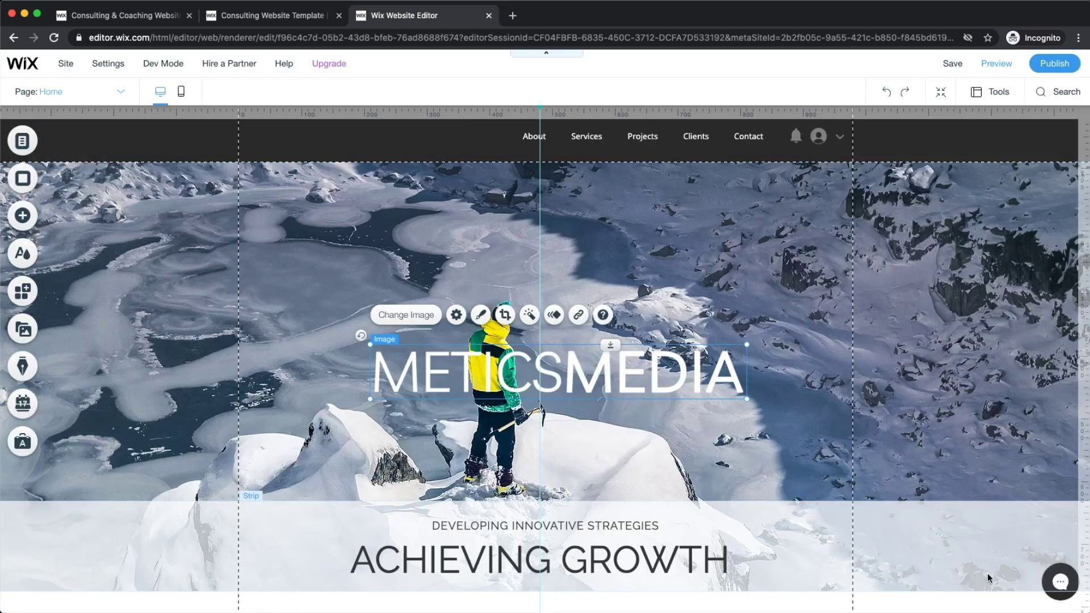
left_click_drag(579, 383, 446, 184)
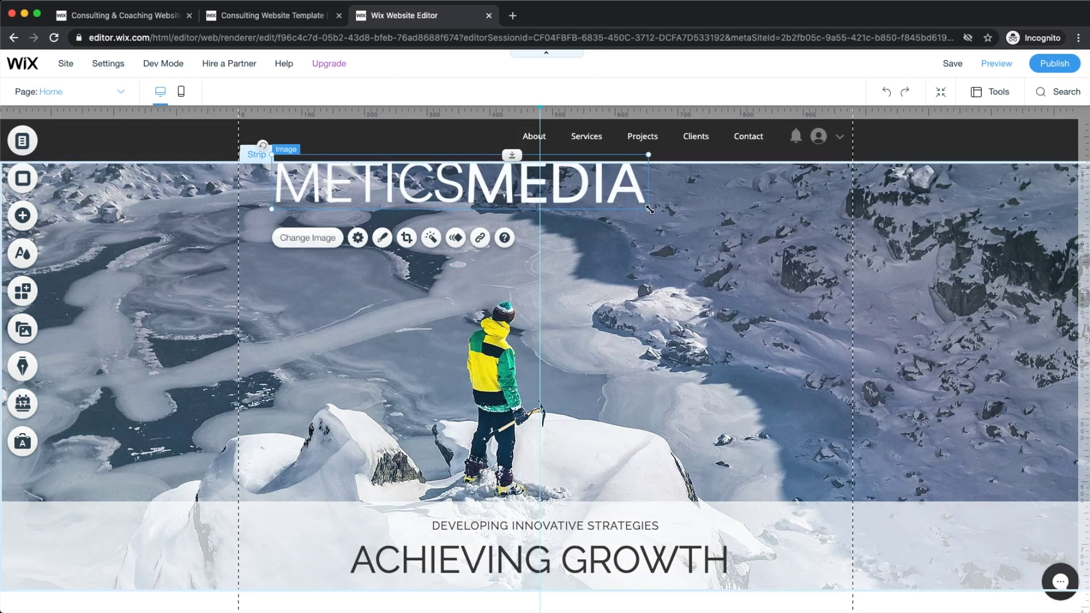
left_click_drag(650, 210, 379, 150)
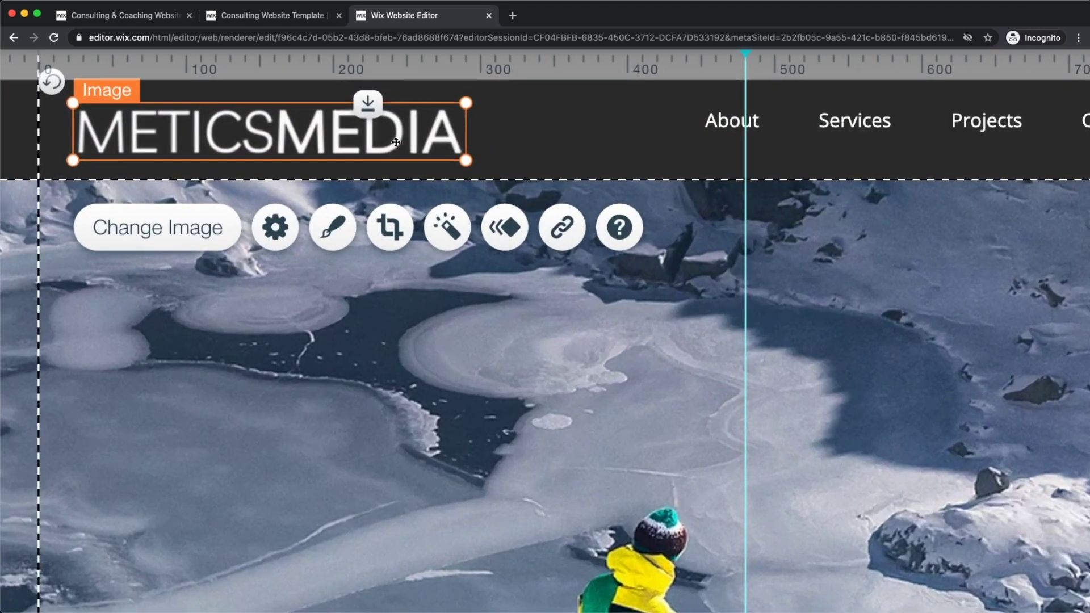
left_click_drag(395, 142, 364, 133)
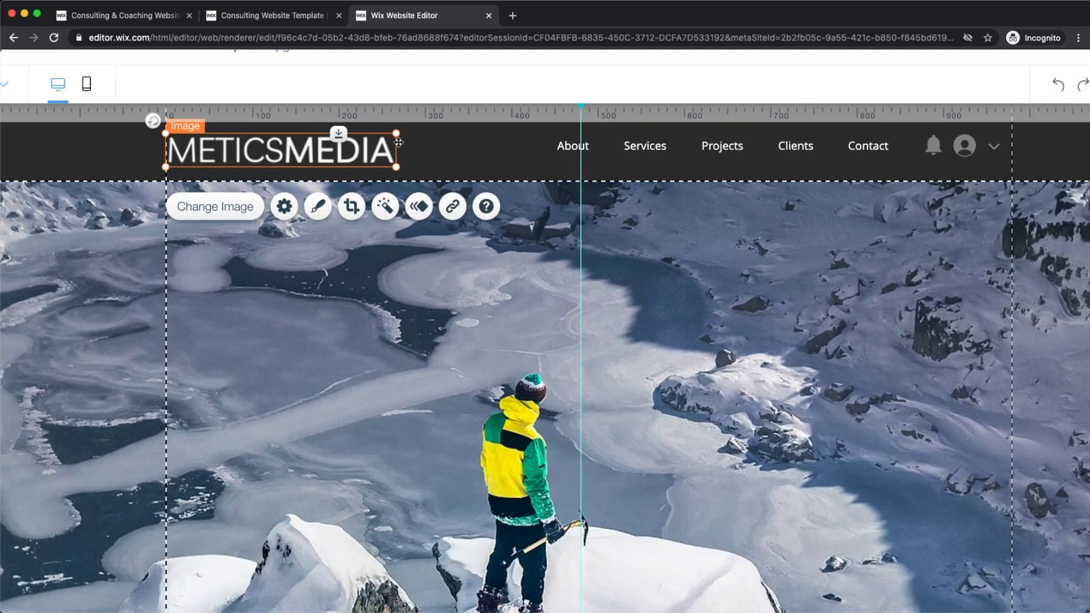
left_click(349, 233)
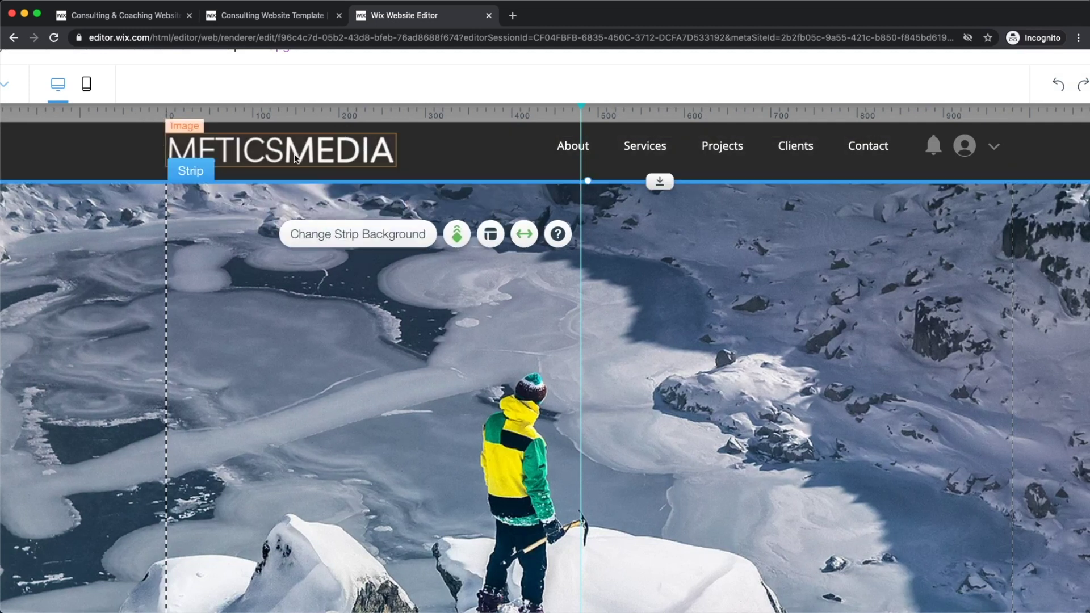
- Link the METICSMEDIA logo in the header to the Home page, set to open in the current window
left_click(346, 138)
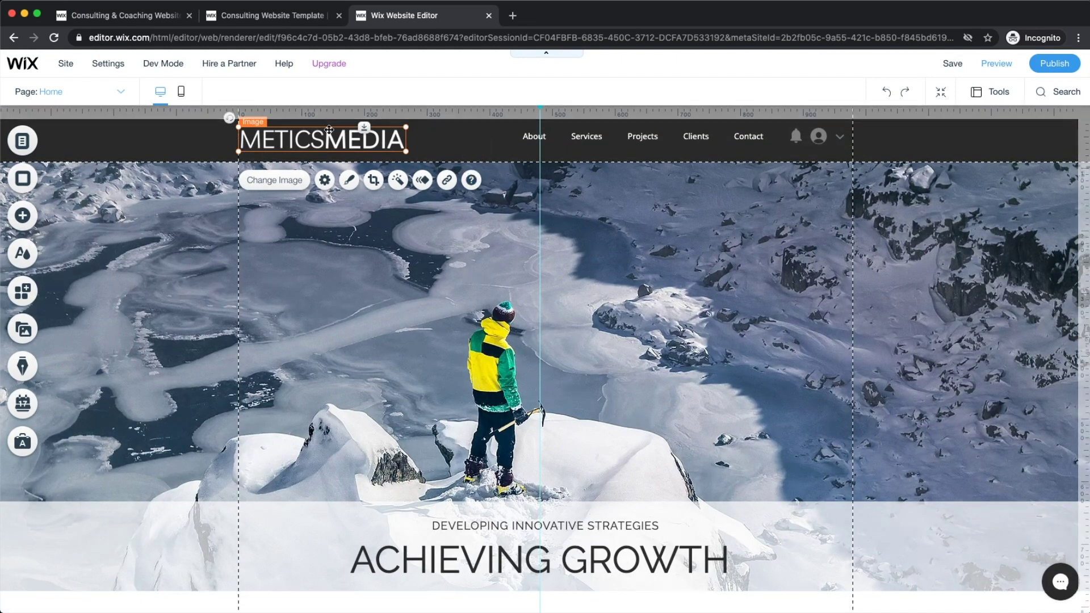
scroll(318, 145, "up", 5)
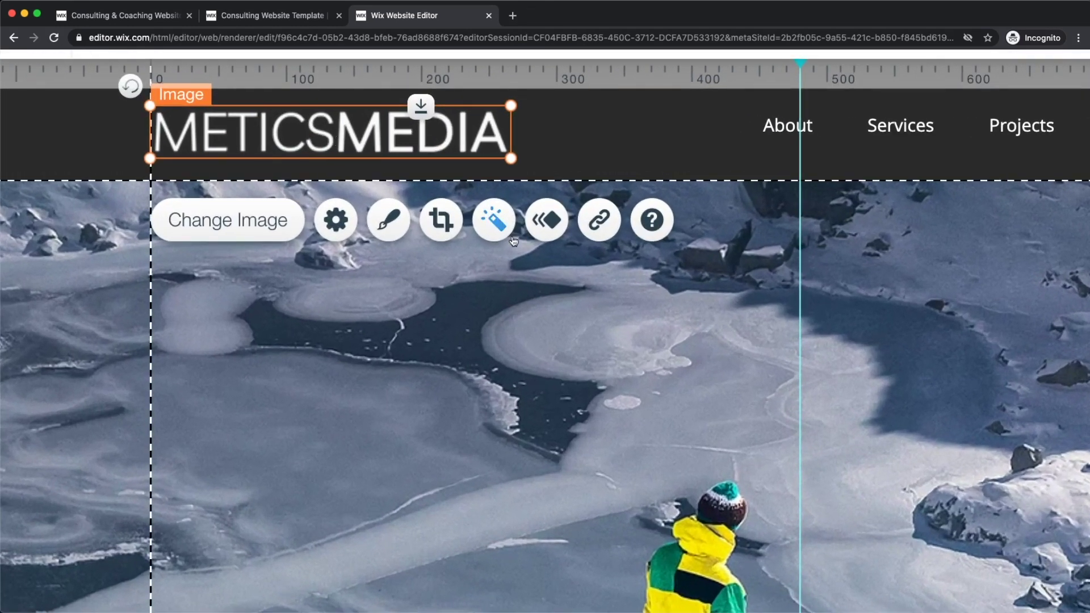
left_click(595, 225)
scroll(591, 222, "down", 5)
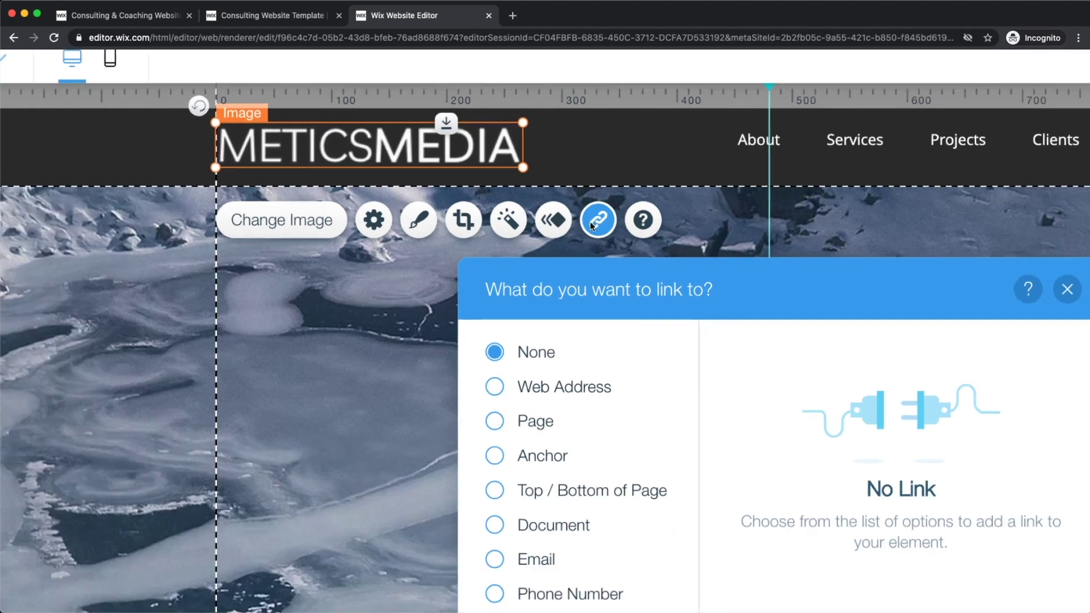
scroll(430, 303, "up", 5)
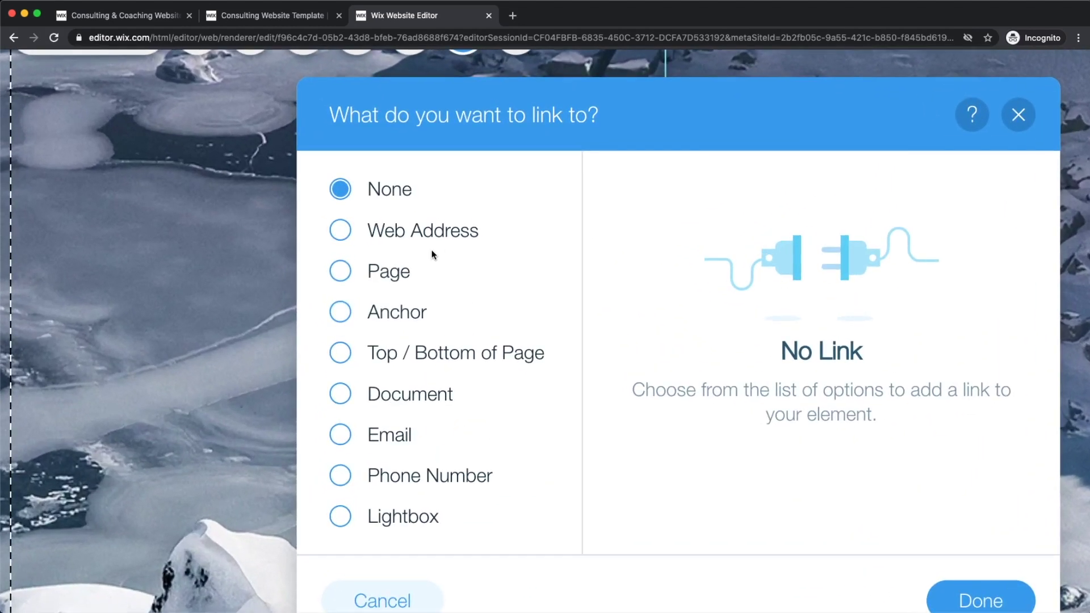
left_click(341, 235)
left_click(676, 224)
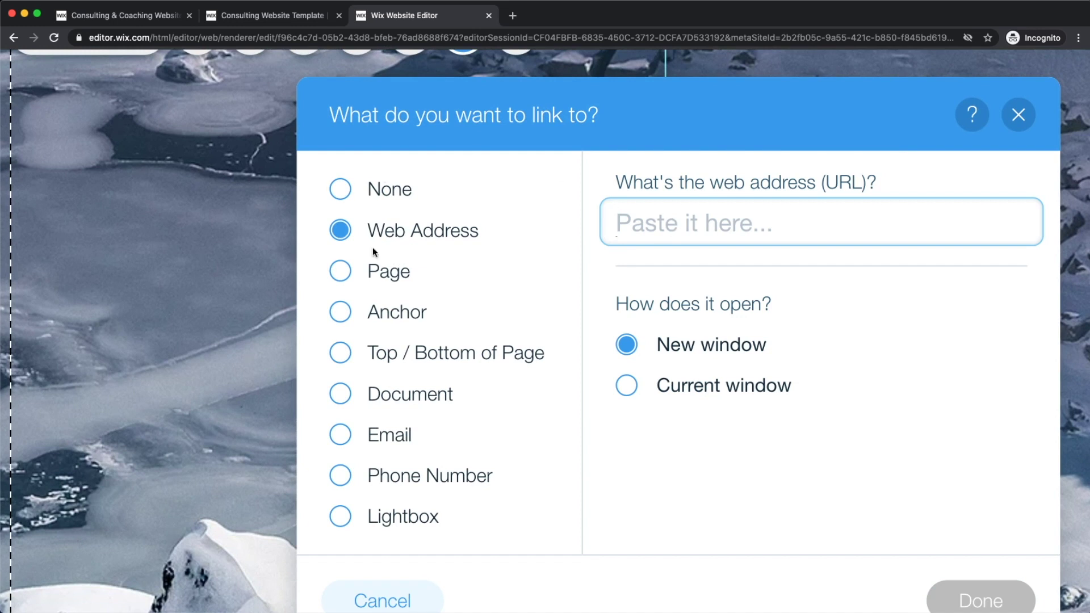
left_click(346, 274)
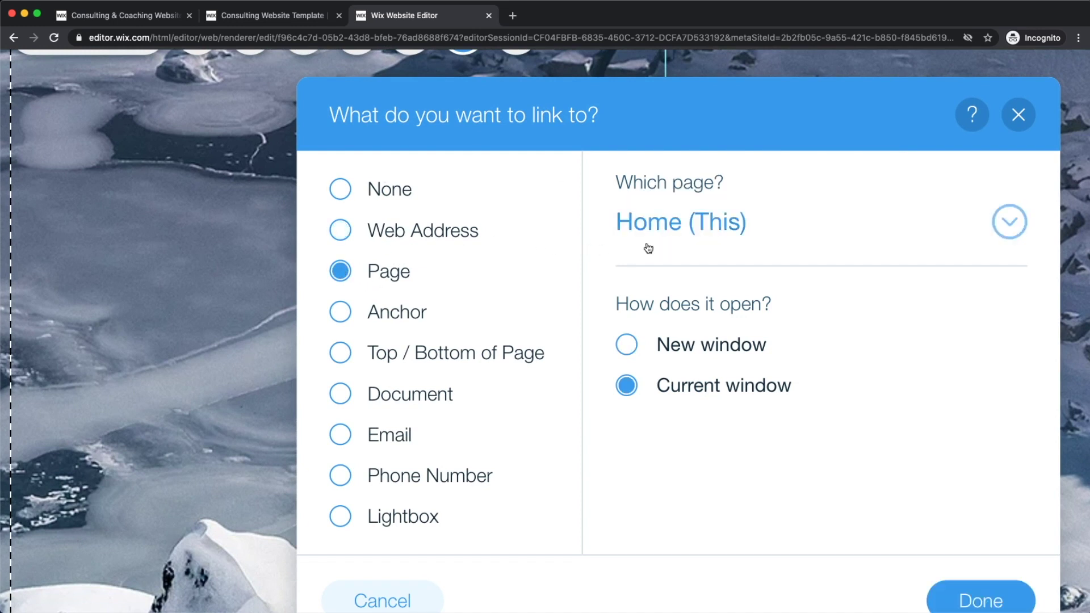
left_click(679, 229)
left_click(689, 277)
scroll(900, 414, "down", 2)
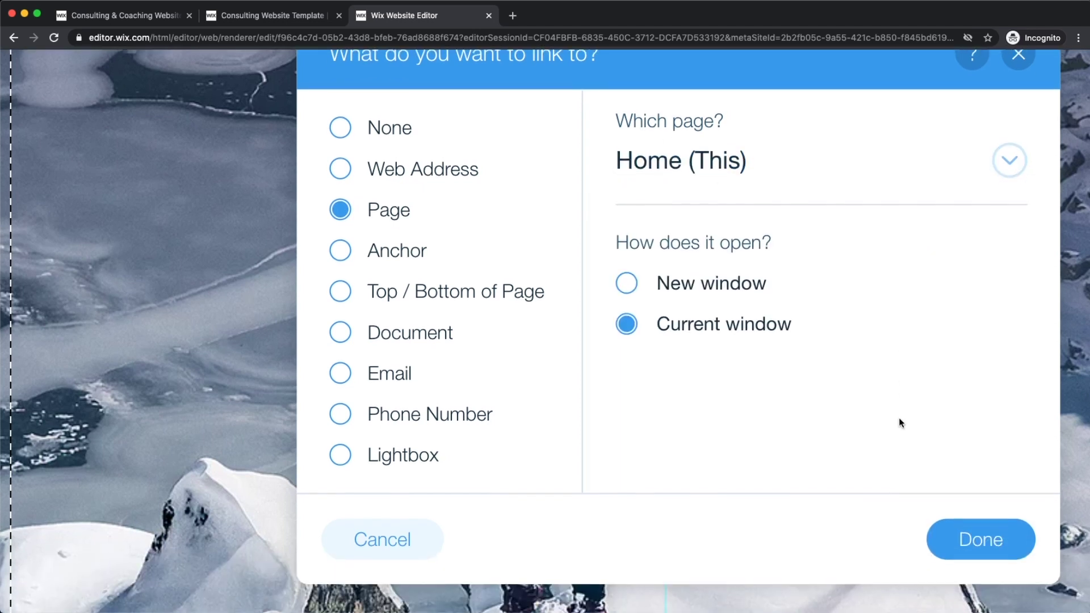
scroll(899, 418, "right", 3)
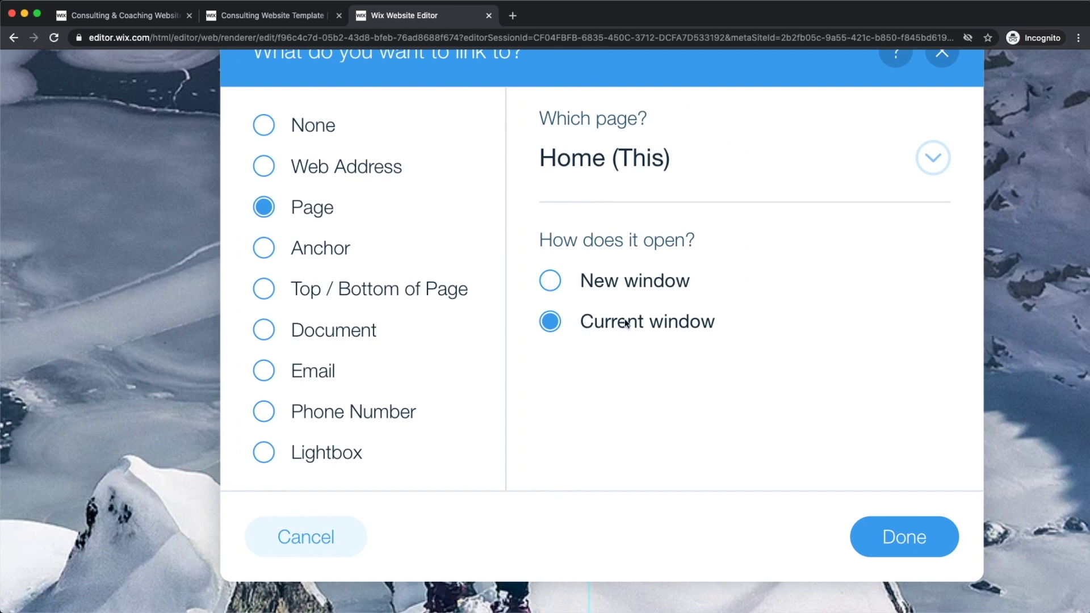
left_click(925, 530)
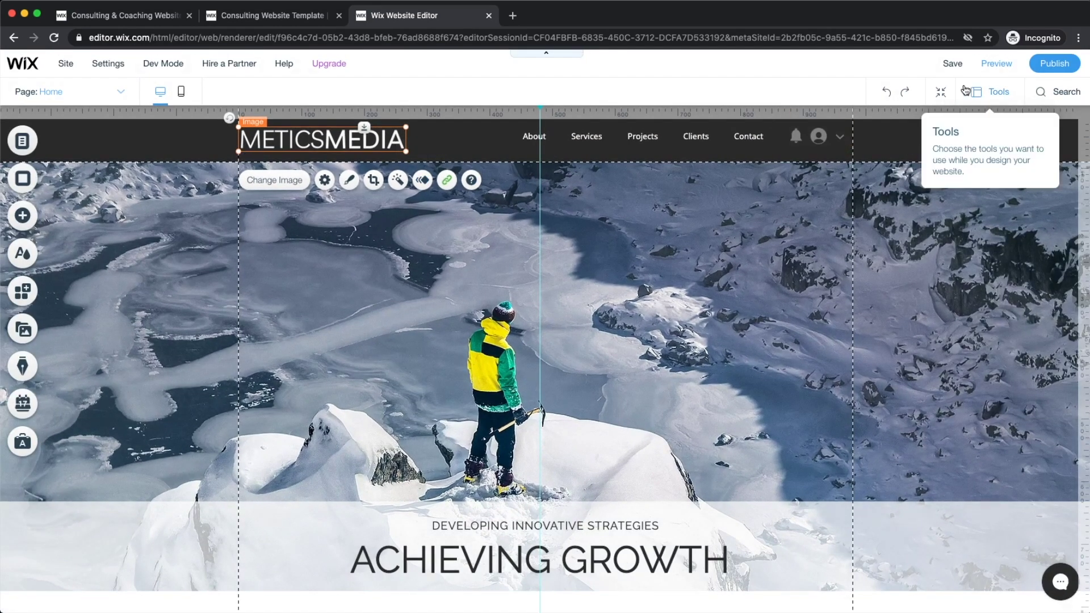
- Preview the site, test the logo's home link from the About page, and return to the editor
left_click(995, 62)
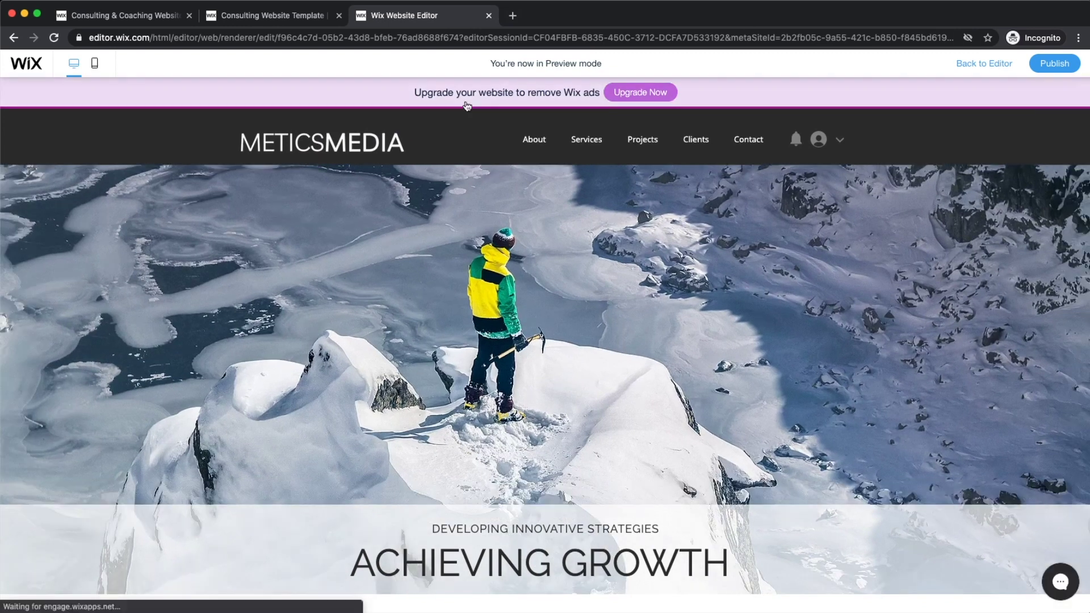
left_click(536, 140)
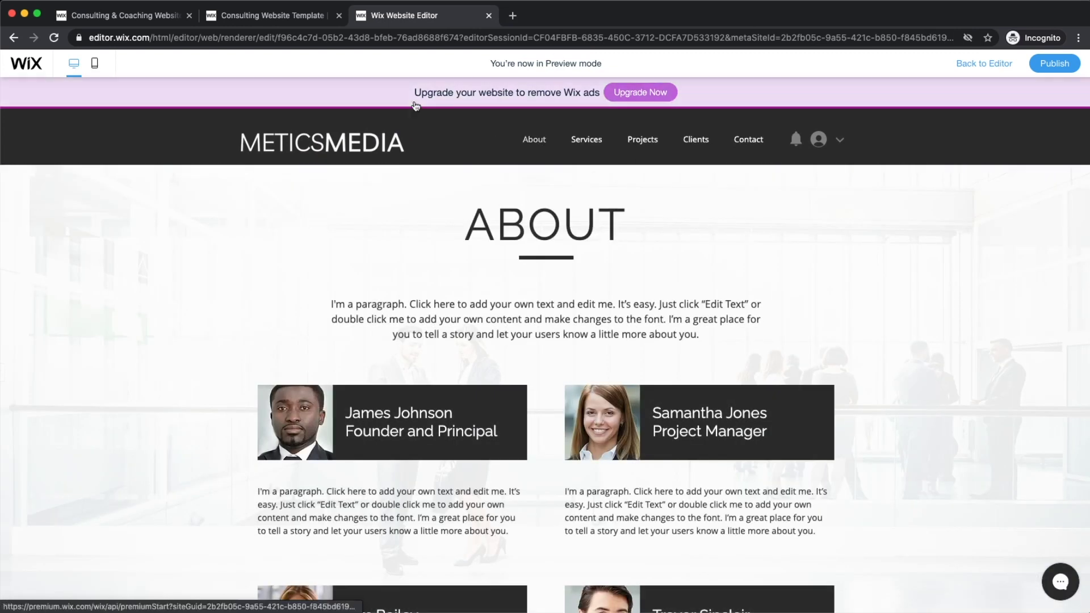
left_click(364, 148)
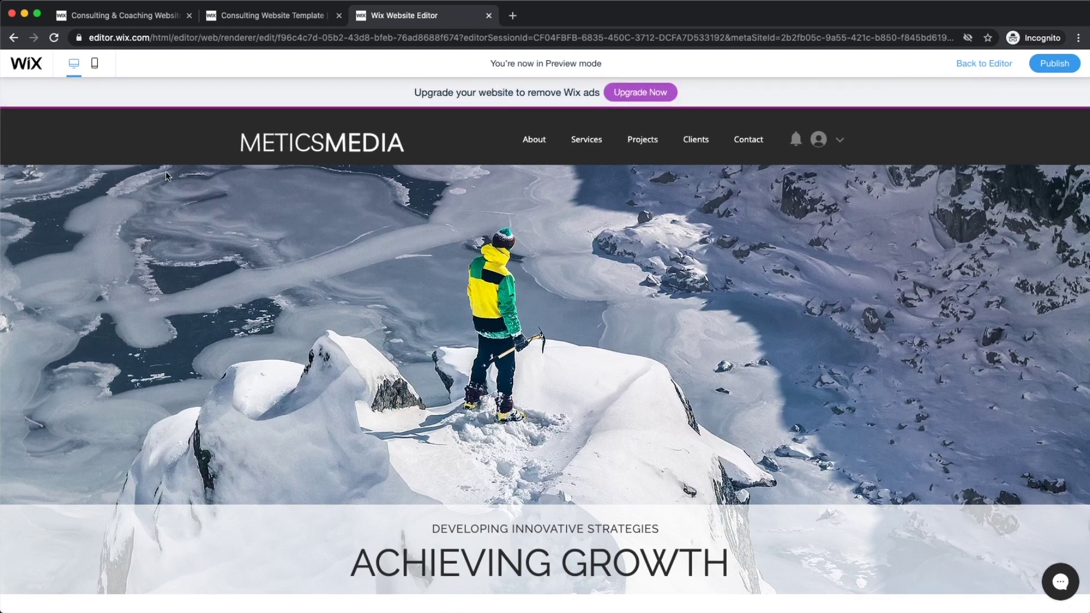
scroll(246, 161, "up", 5)
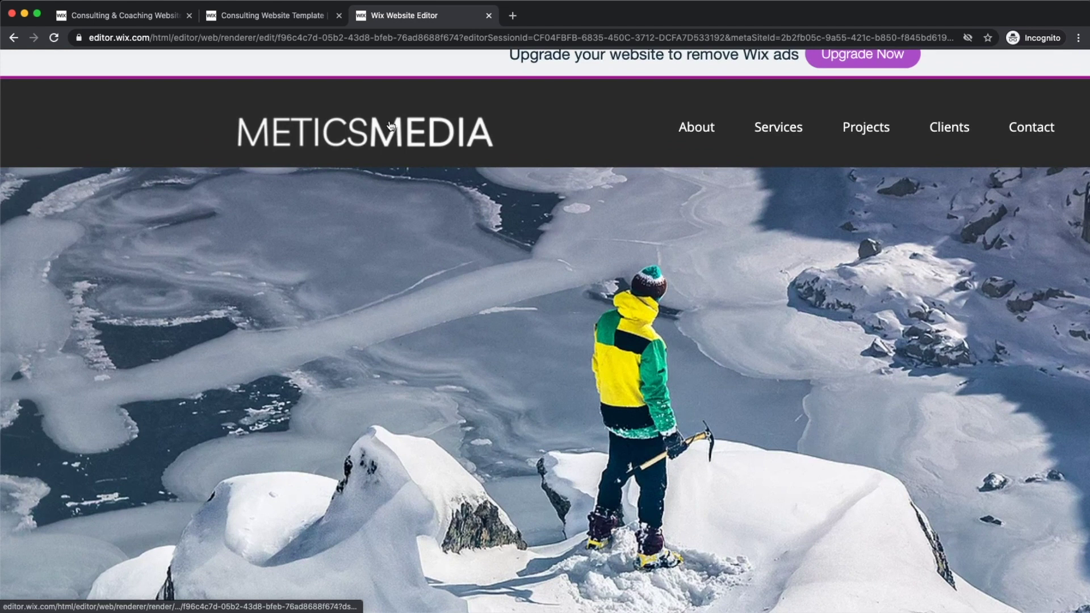
scroll(392, 159, "down", 5)
left_click(992, 72)
- Nudge the header logo up slightly to line it up with the menu text and preview the page
scroll(336, 154, "up", 5)
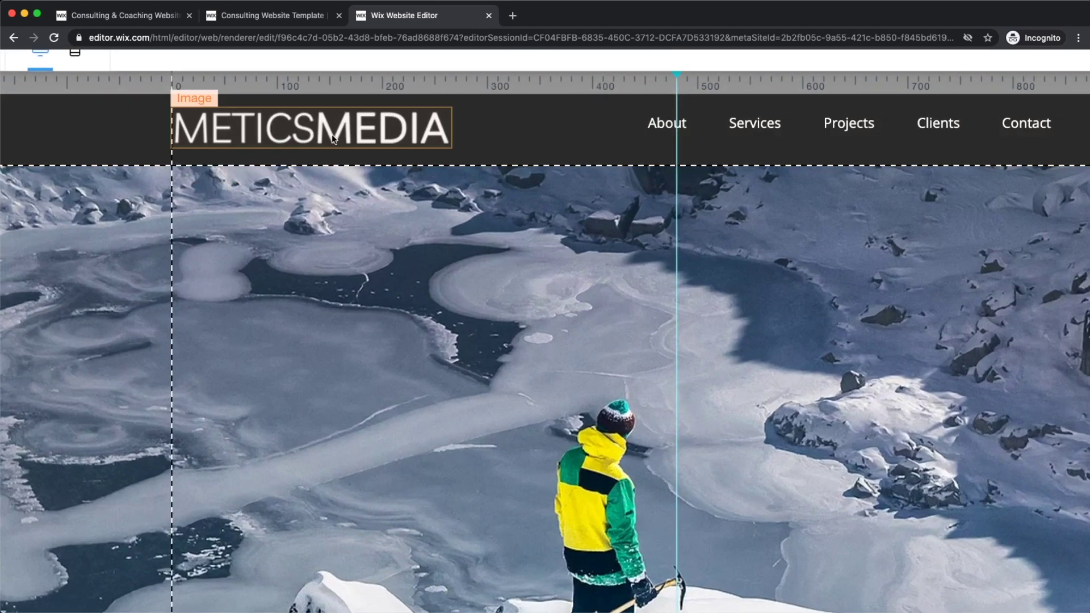
scroll(349, 133, "up", 2)
left_click_drag(349, 205, 351, 201)
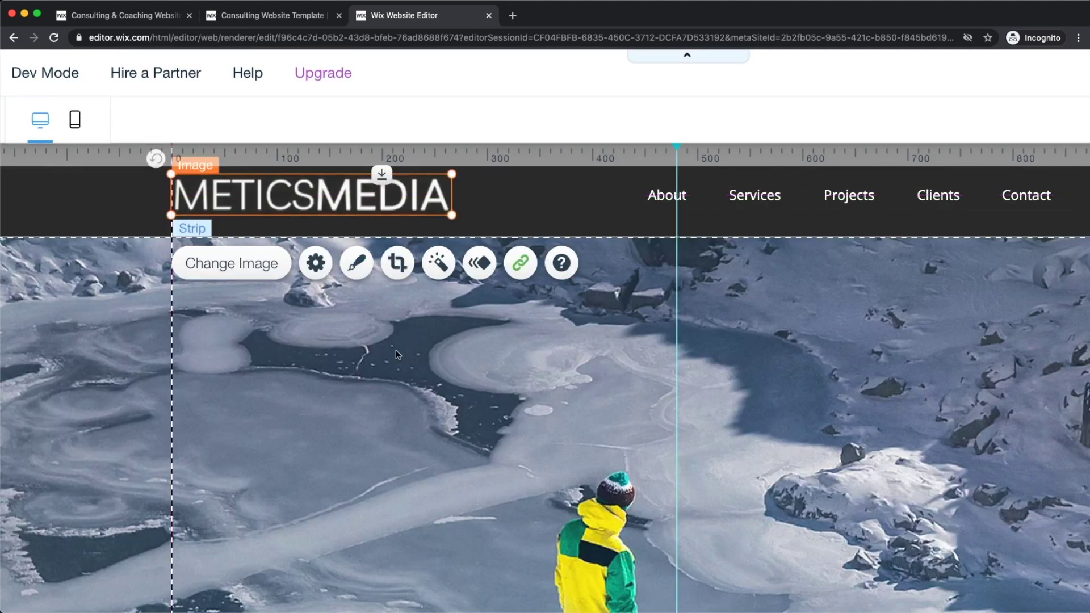
left_click(396, 349)
scroll(396, 350, "down", 5)
left_click(997, 63)
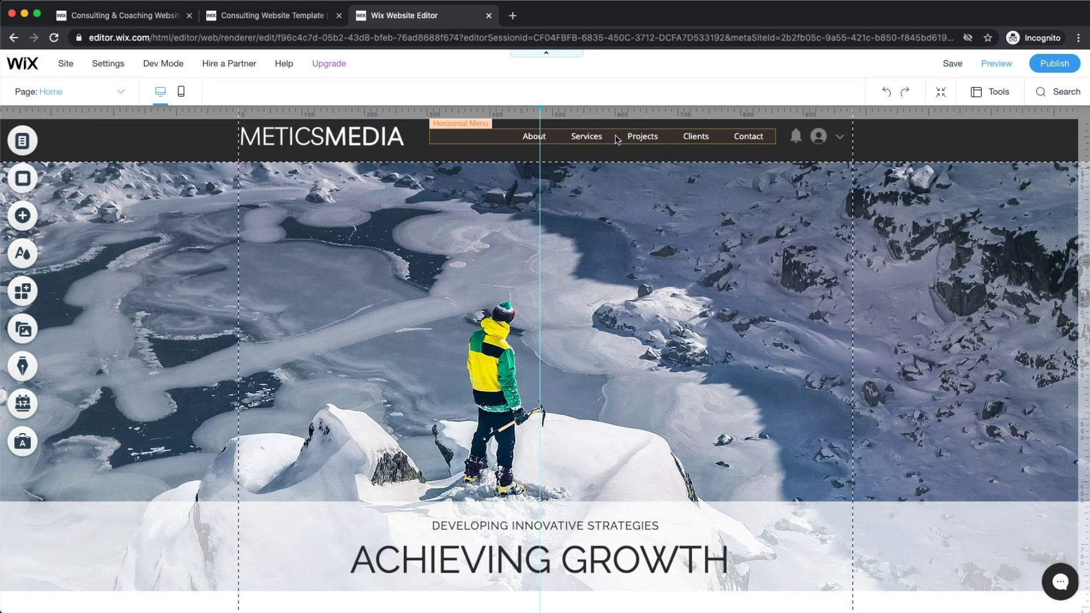
- Reorder the header's site menu so Services comes directly before About, and open the Services page
scroll(615, 137, "up", 5)
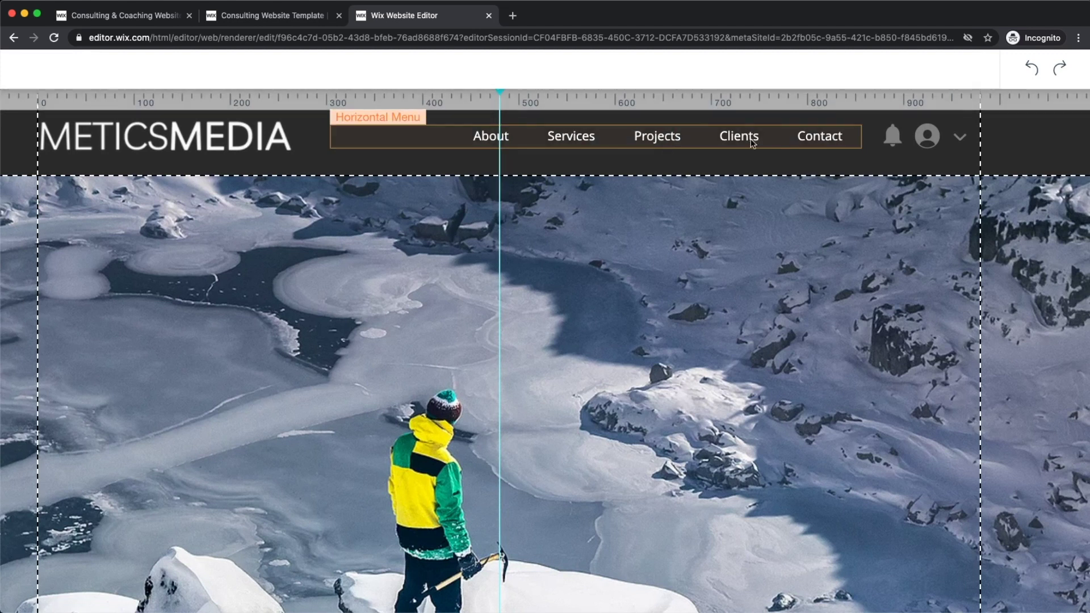
left_click(786, 137)
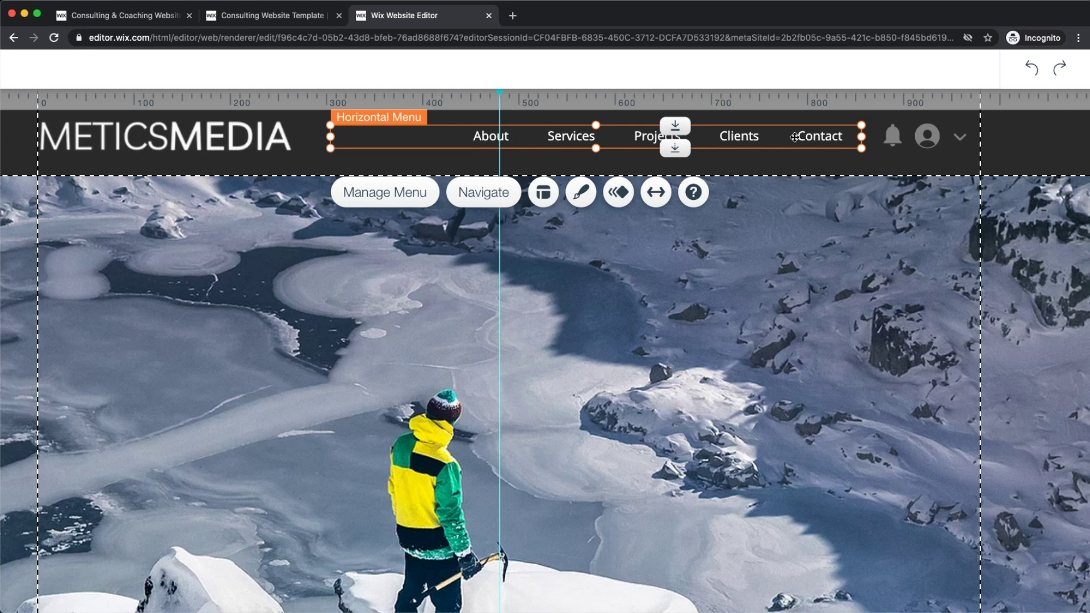
left_click(362, 201)
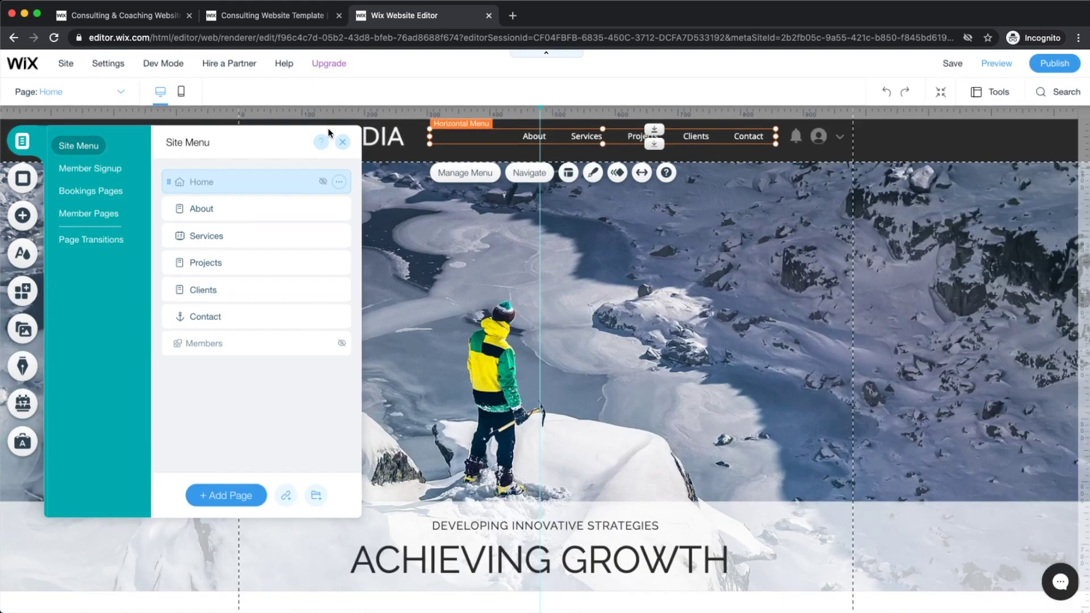
left_click(52, 146)
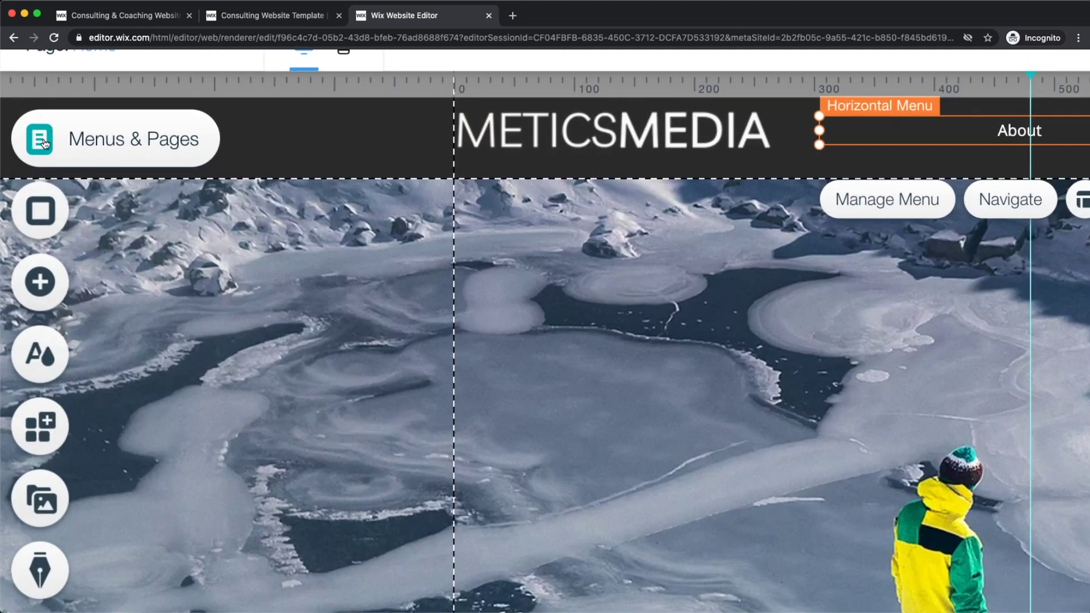
left_click(22, 141)
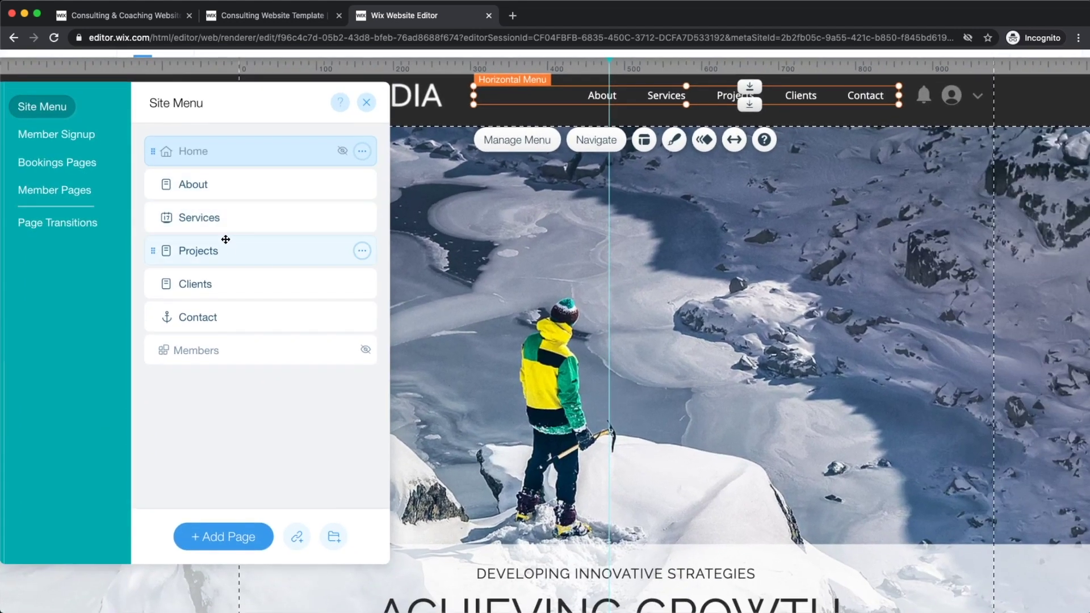
mouse_move(225, 227)
left_mouse_down()
mouse_move(226, 237)
mouse_move(236, 214)
left_mouse_up()
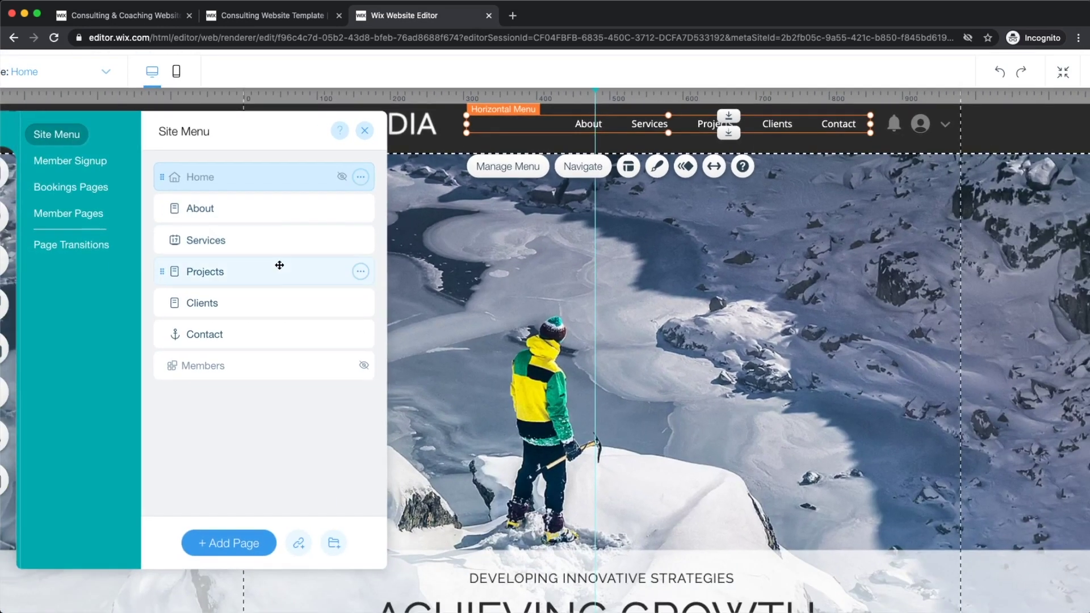
left_click_drag(243, 240, 244, 214)
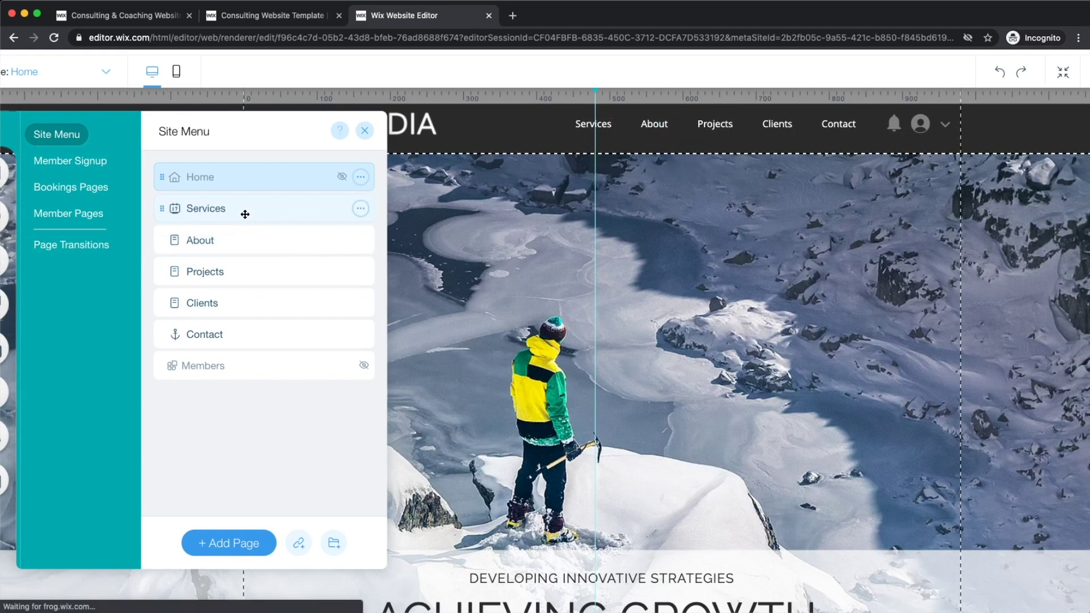
left_click(591, 123)
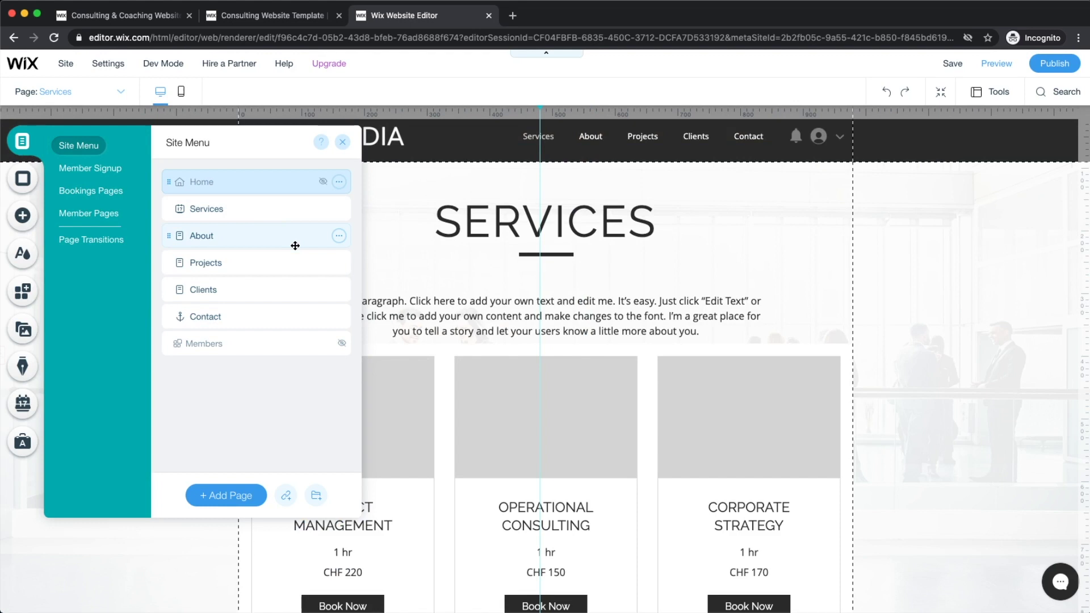
- Hide the Projects page from the site menu
left_click(339, 236)
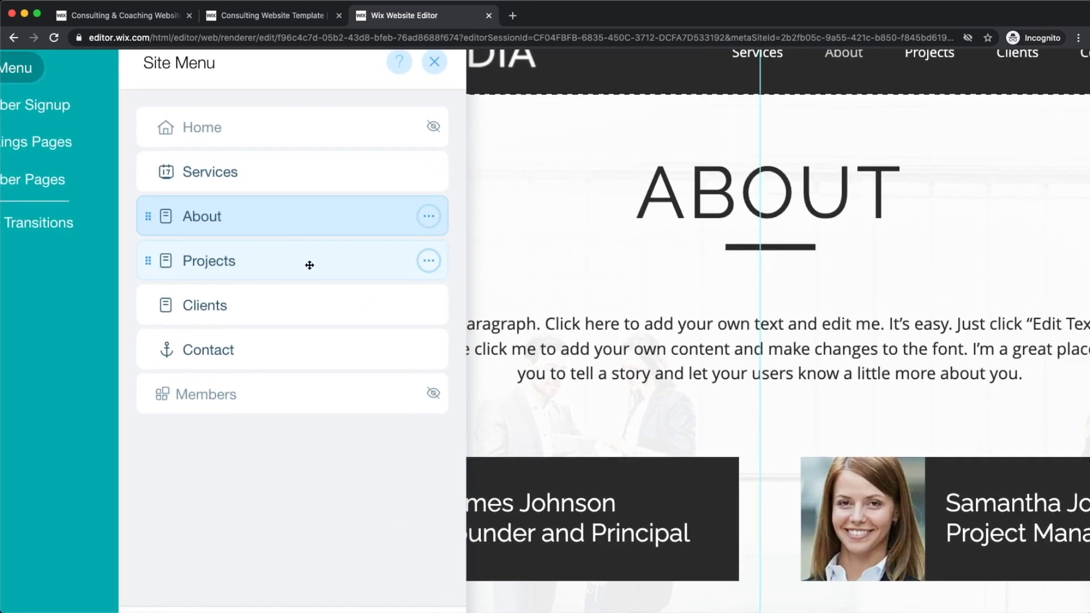
left_click(267, 265)
left_click(429, 262)
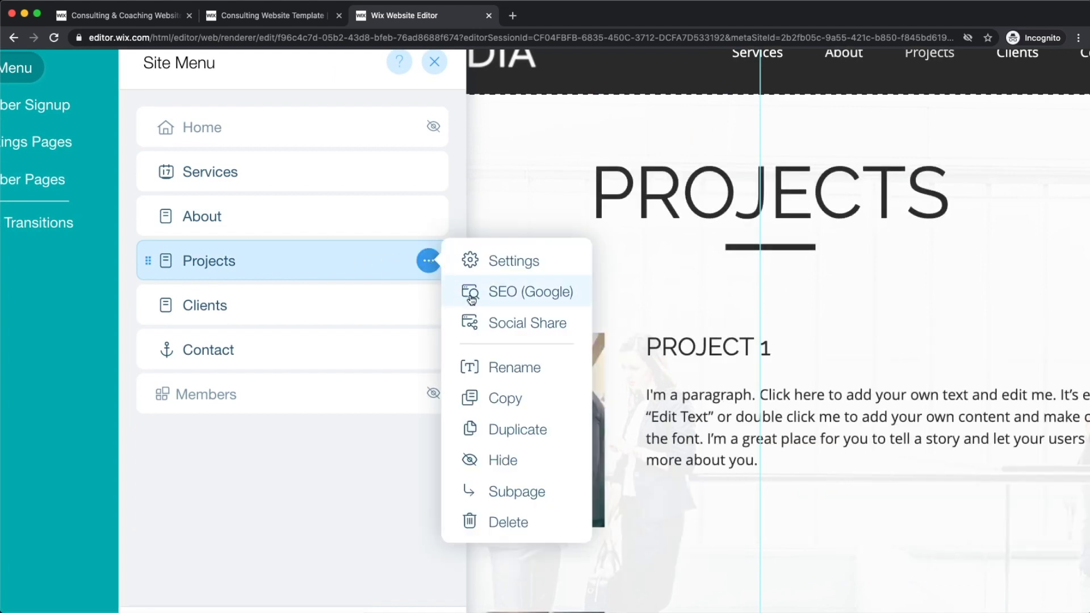
left_click(495, 462)
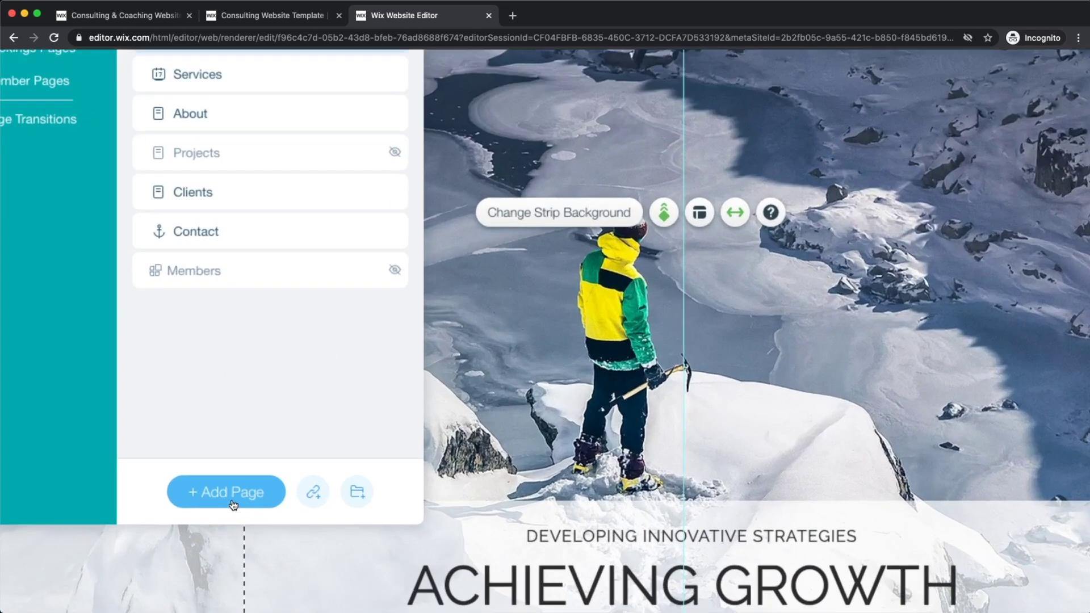
- Add a blank page to the site and name it Blog
left_click(230, 497)
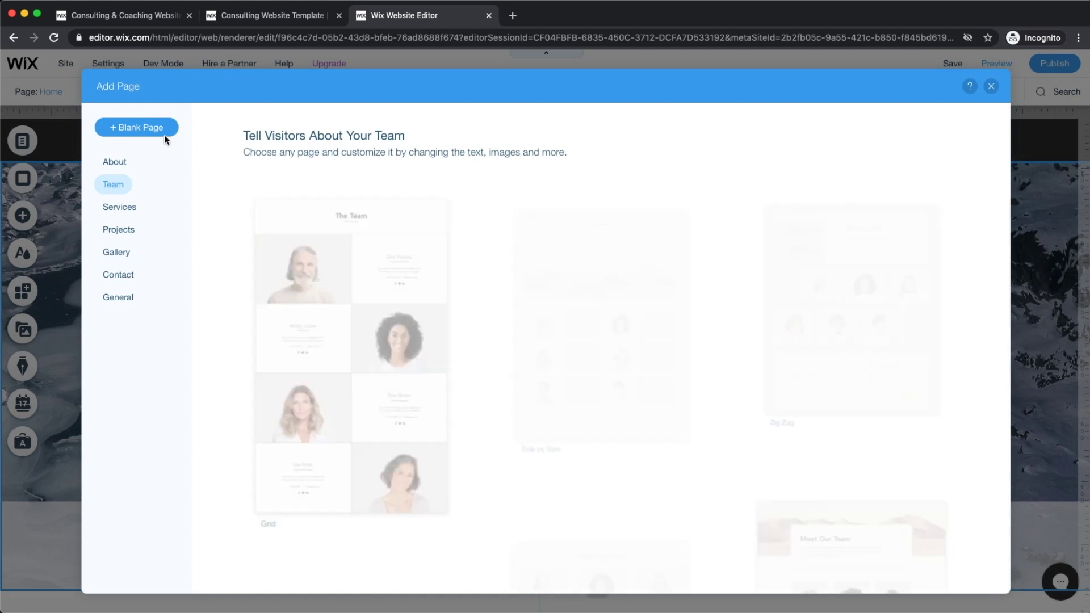
scroll(513, 479, "down", 10)
scroll(515, 482, "up", 10)
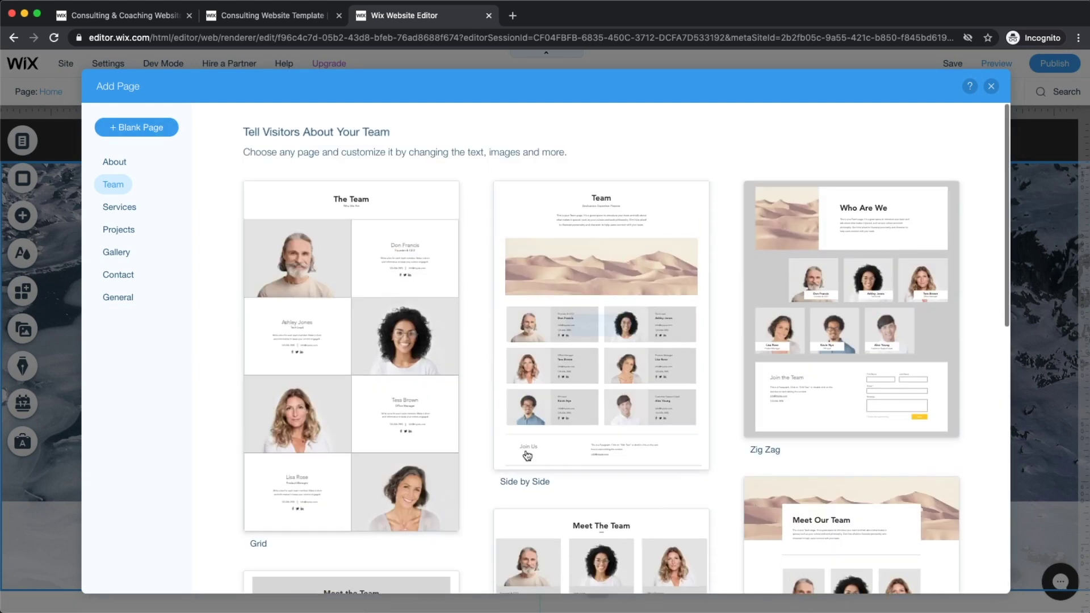
left_click(134, 129)
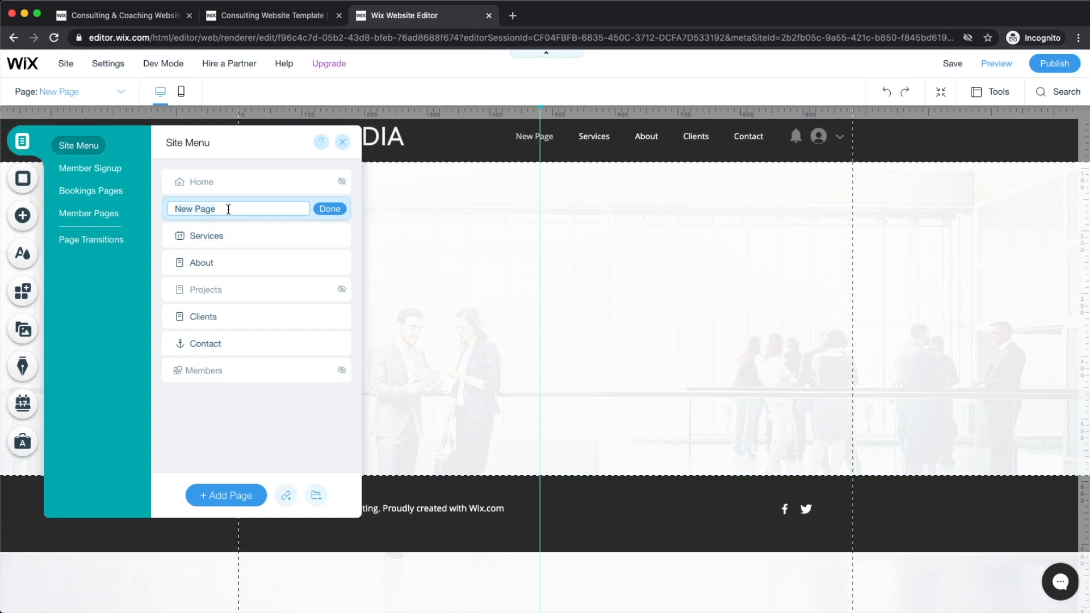
type("Blog")
left_click(337, 209)
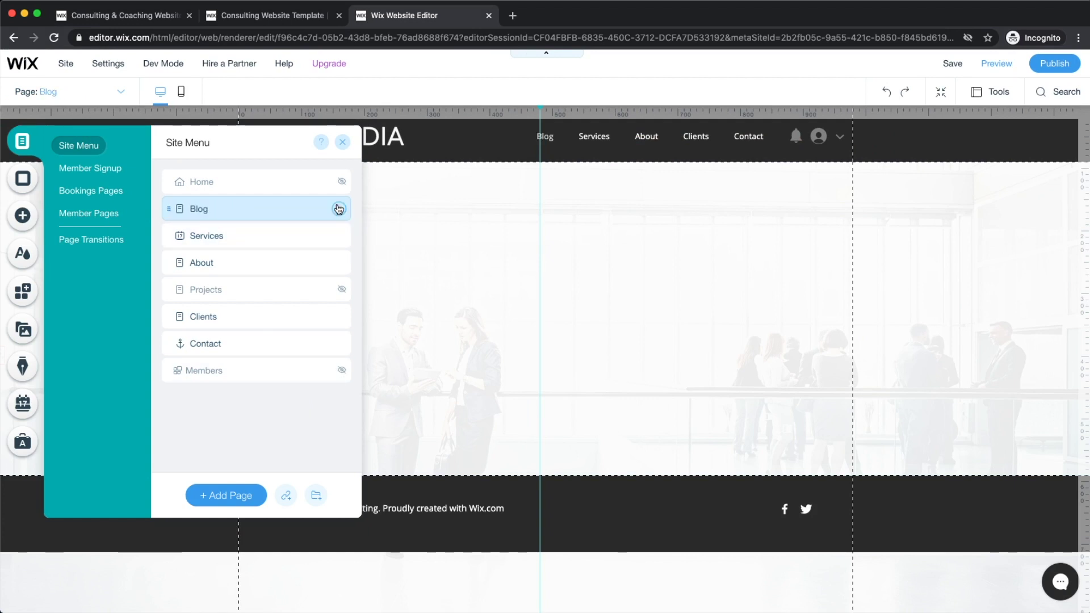
- Reopen the site menu settings from the header menu and hide the Blog page
left_click(507, 193)
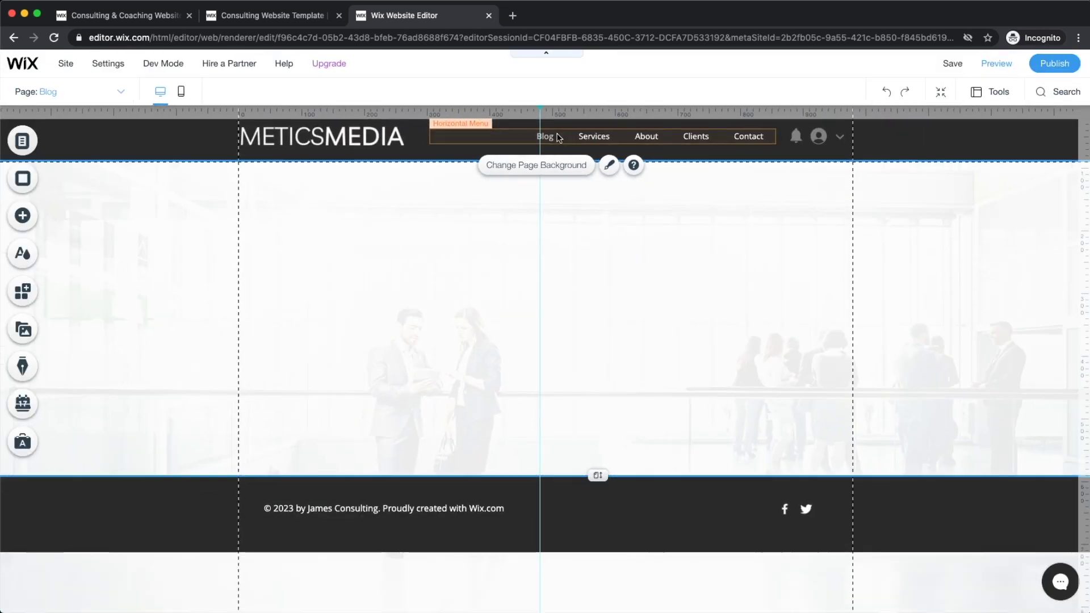
left_click(545, 129)
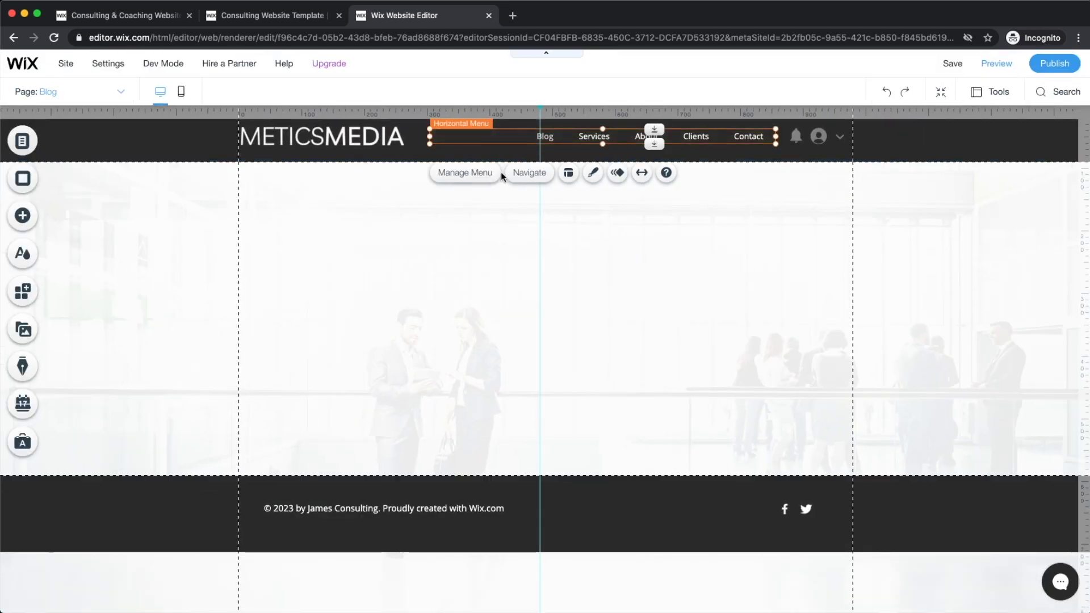
left_click(479, 172)
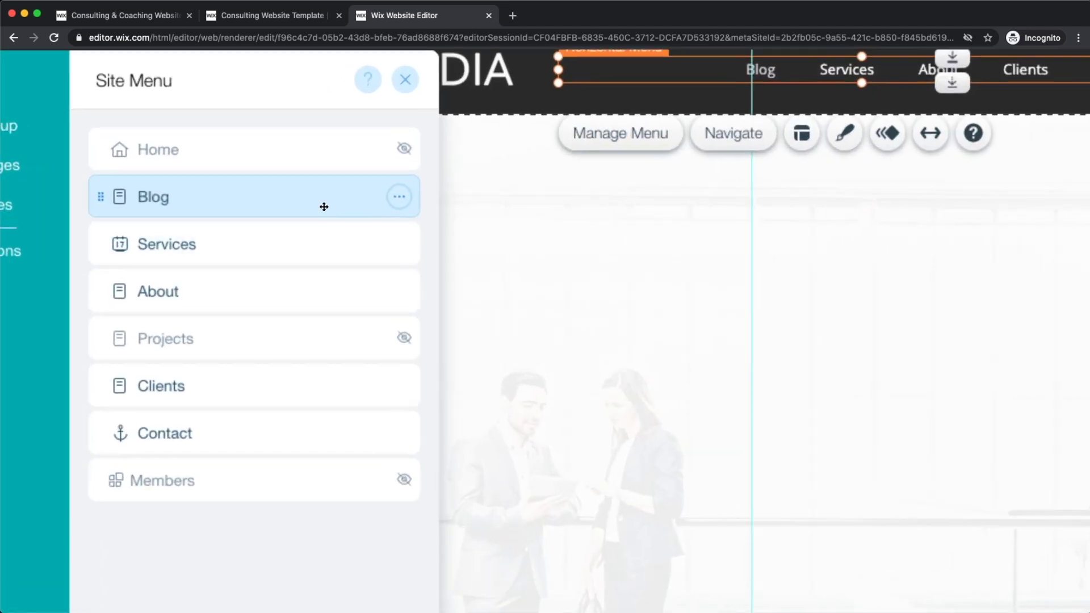
left_click(339, 209)
left_click(478, 410)
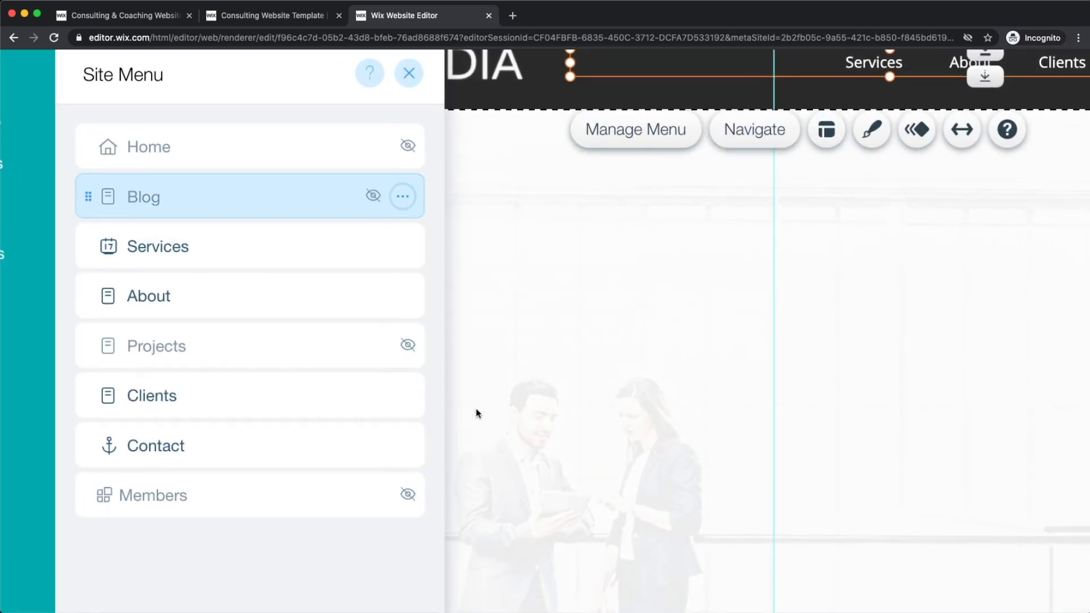
- Close the site menu settings and switch the editor to the Home page
left_click(619, 176)
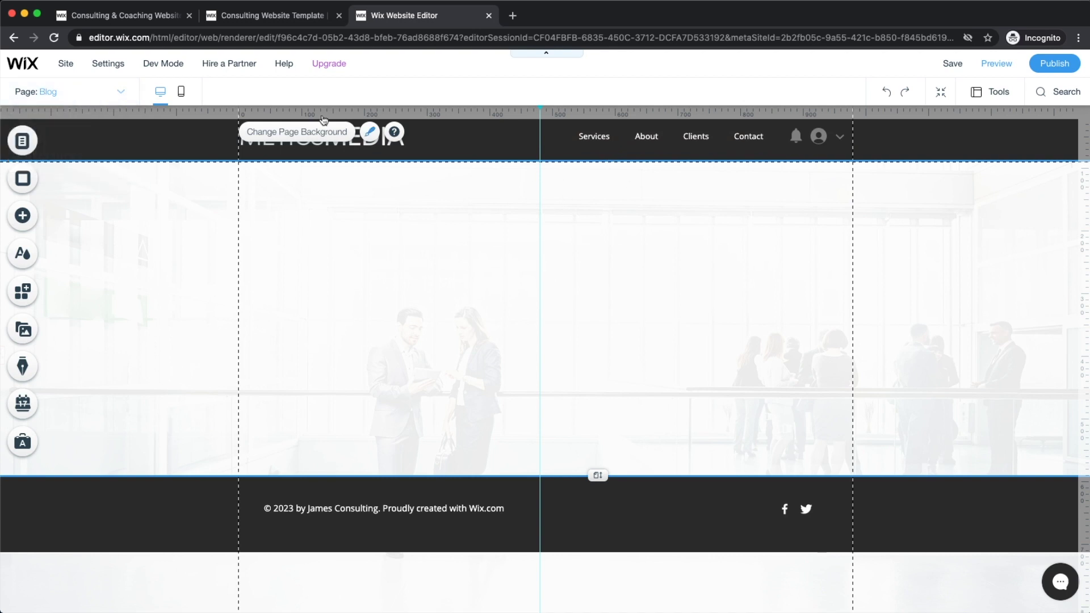
left_click(64, 94)
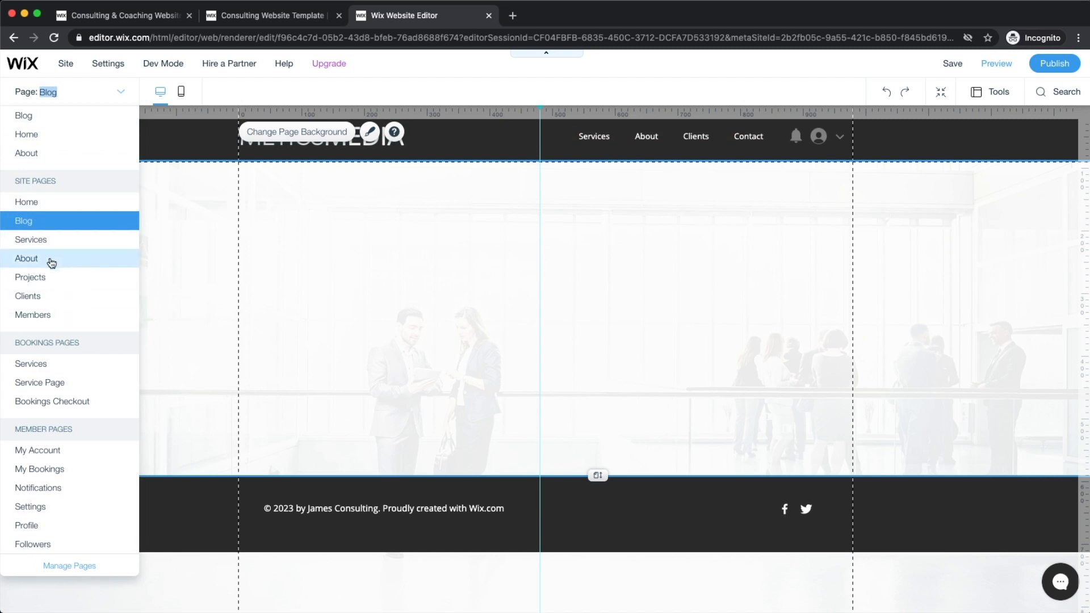
left_click(48, 223)
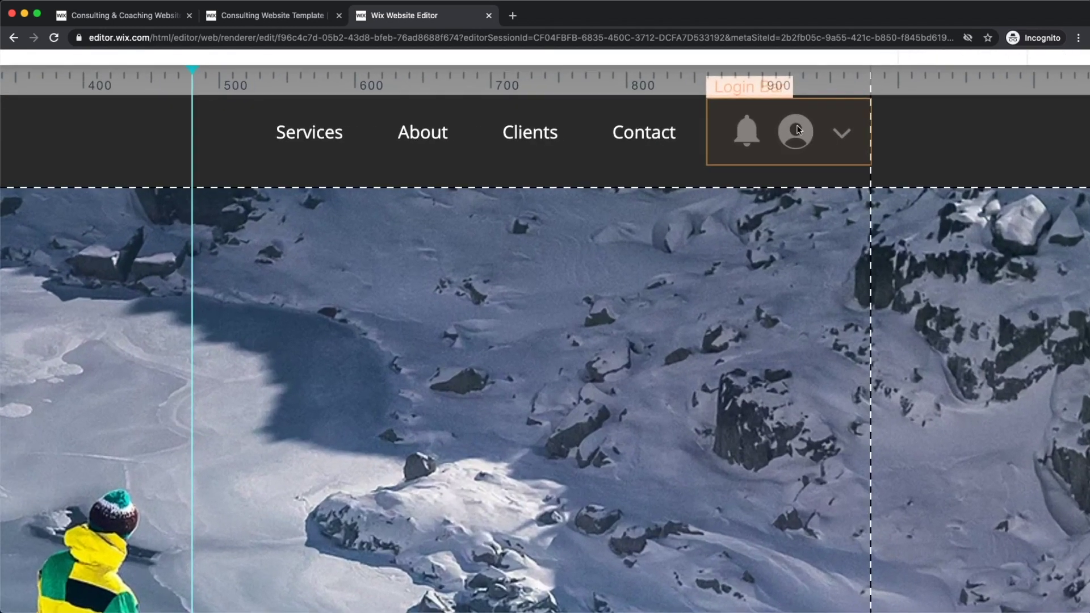
- Delete the login bar from the header and move the horizontal menu right into the freed space, up to the gridline
left_click(799, 129)
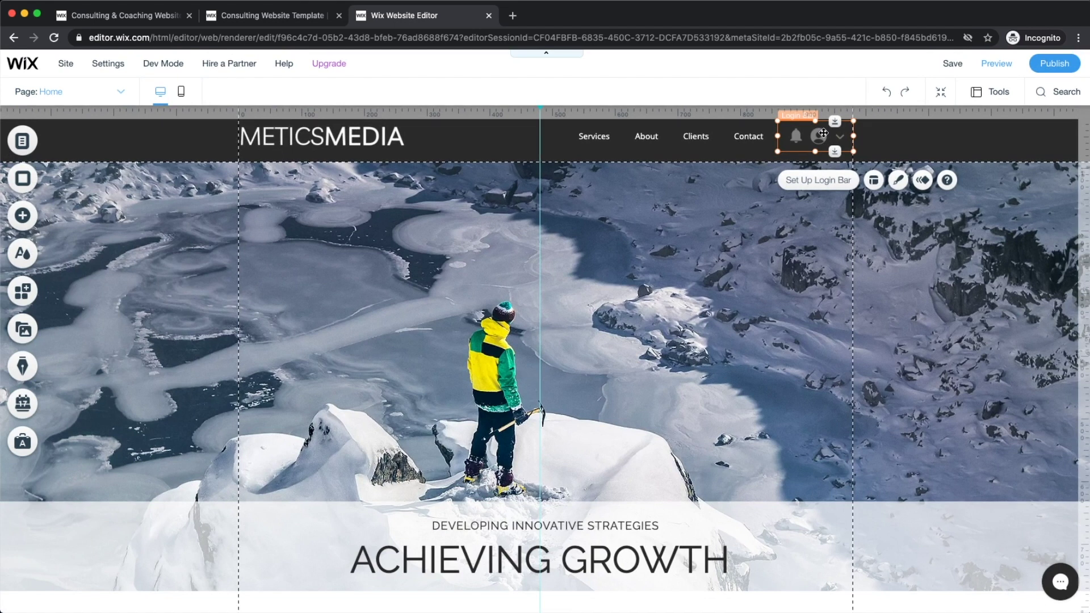
right_click(791, 138)
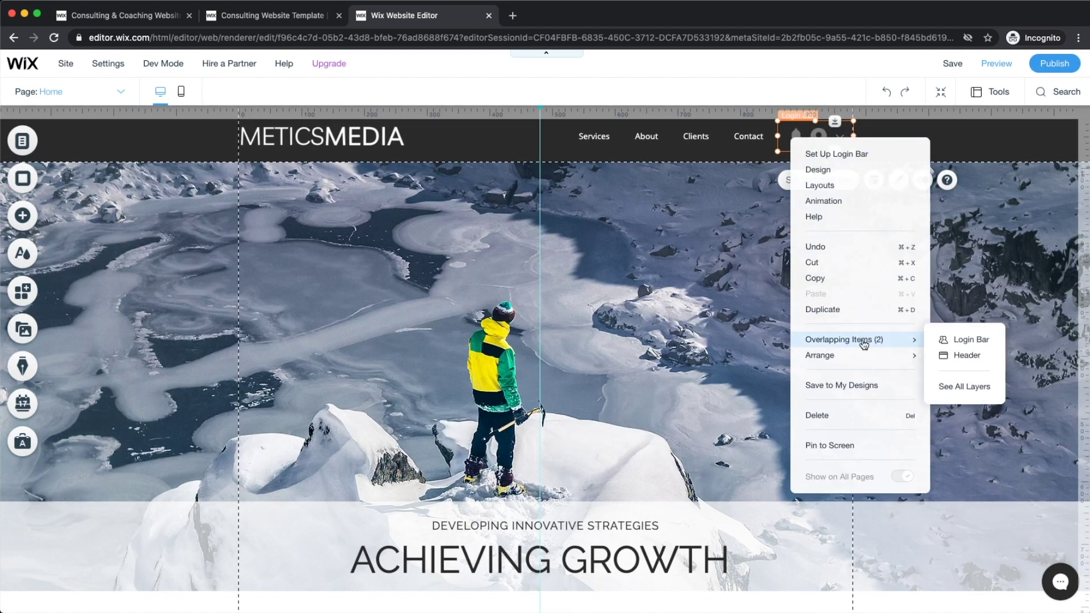
left_click(845, 416)
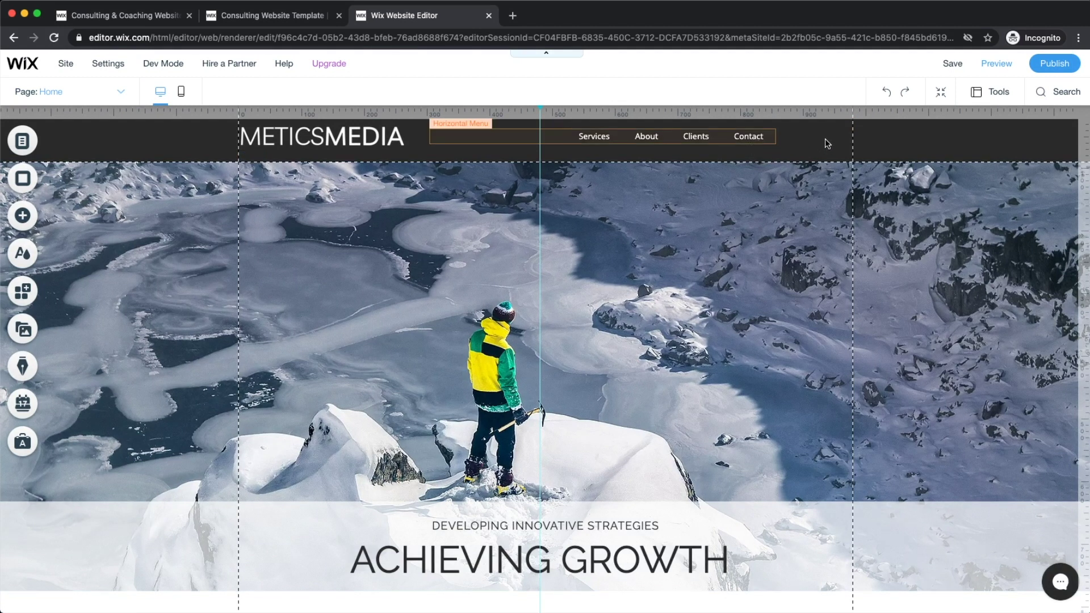
left_click_drag(686, 139, 761, 136)
- Open the hero strip's background image choices and search Media from Wix for "consulting"
left_click(713, 193)
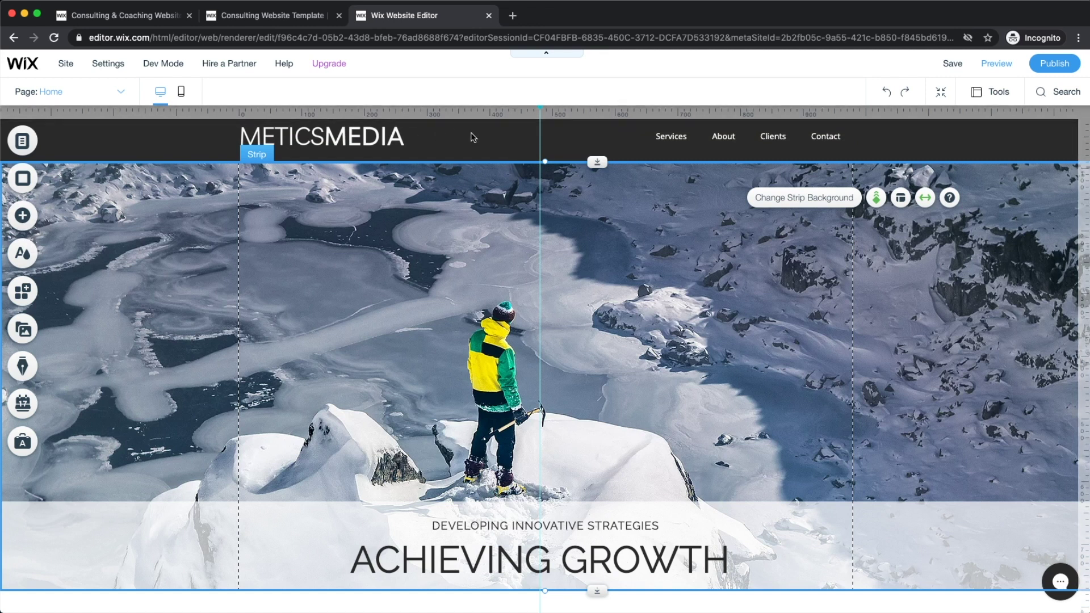
scroll(342, 234, "down", 2)
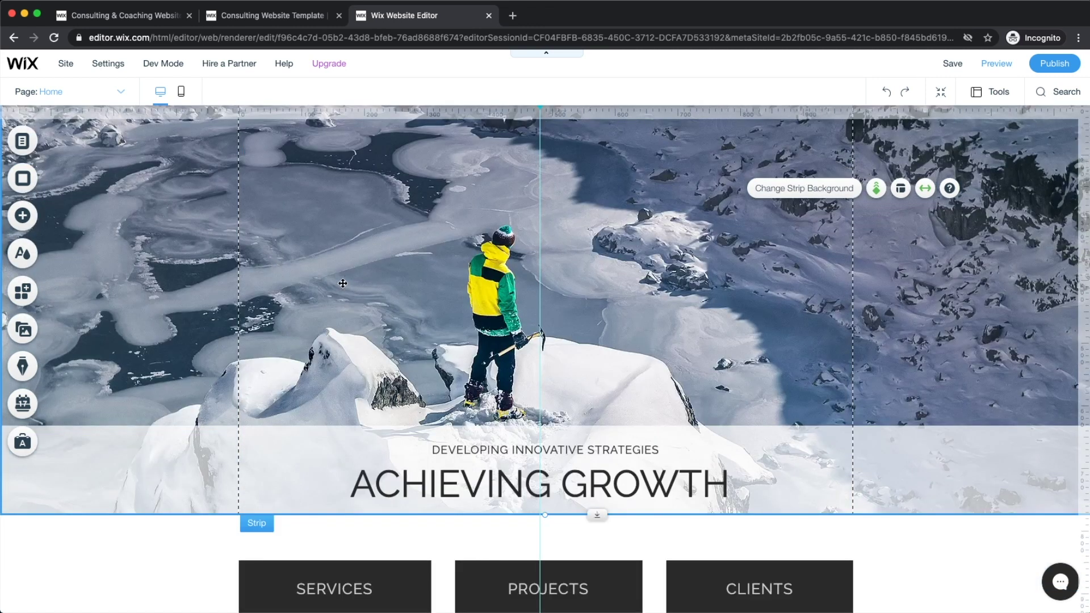
scroll(117, 186, "up", 2)
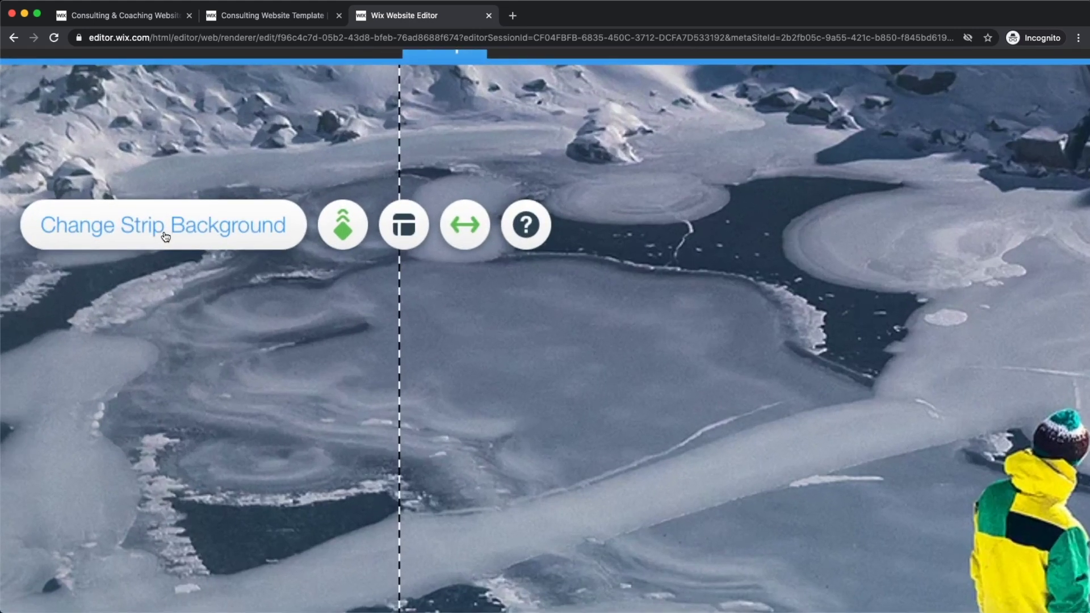
left_click(129, 228)
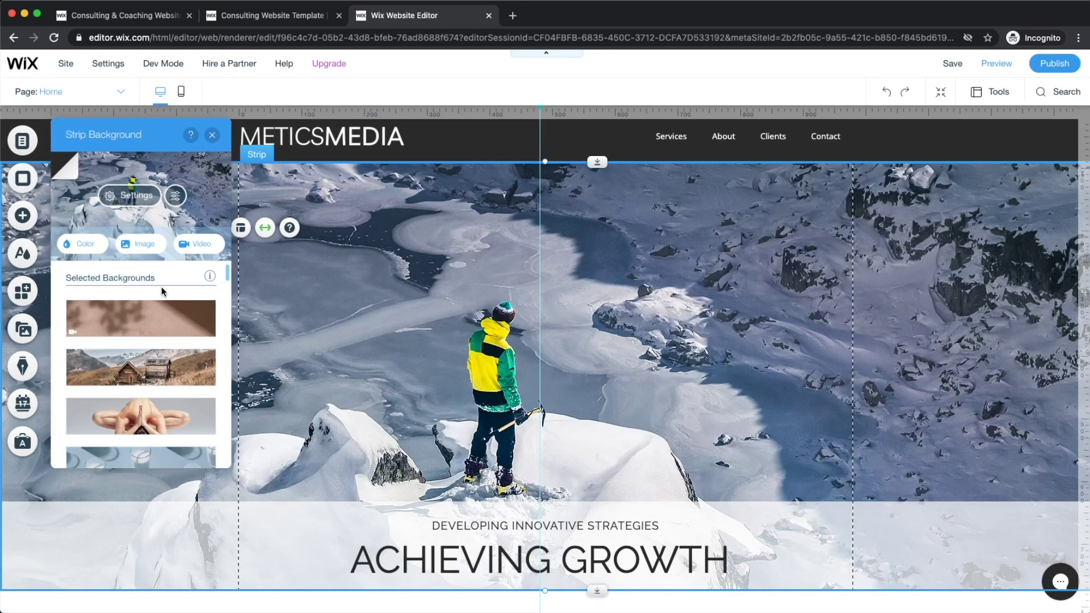
mouse_move(189, 342)
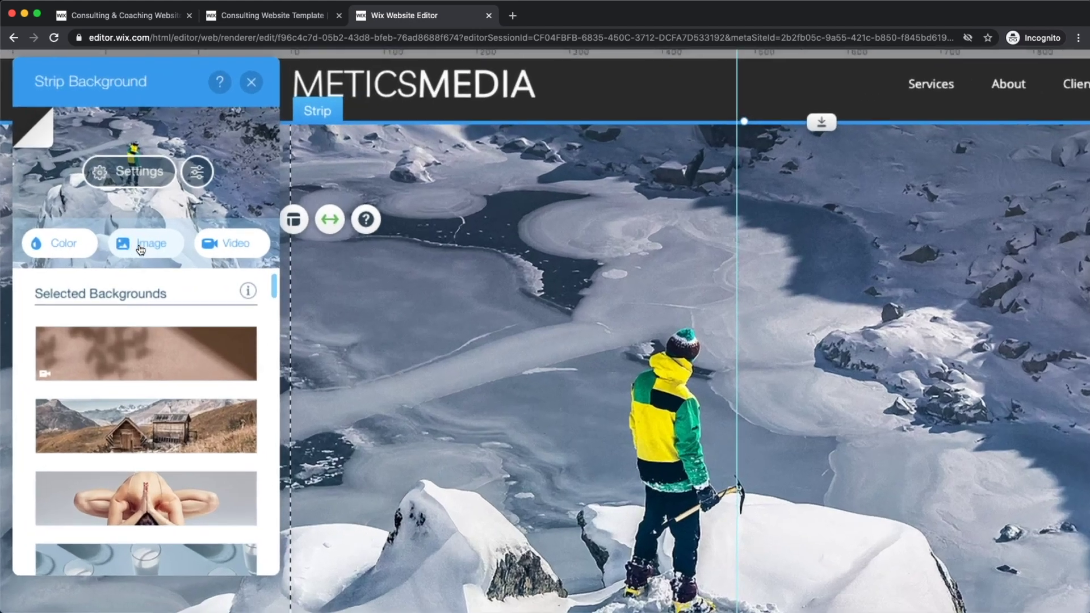
left_click(132, 250)
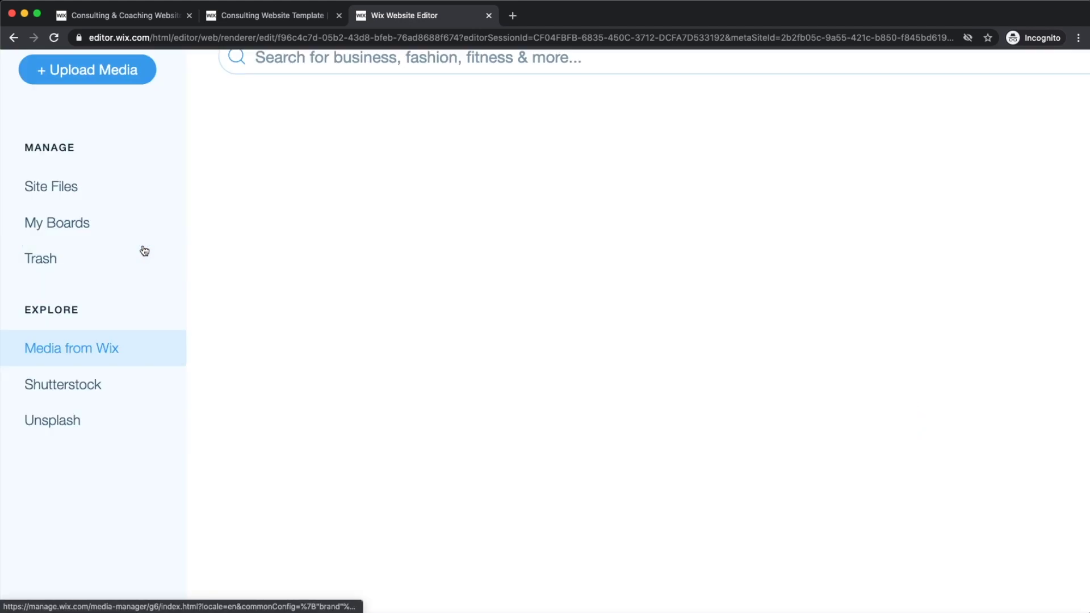
left_click(247, 124)
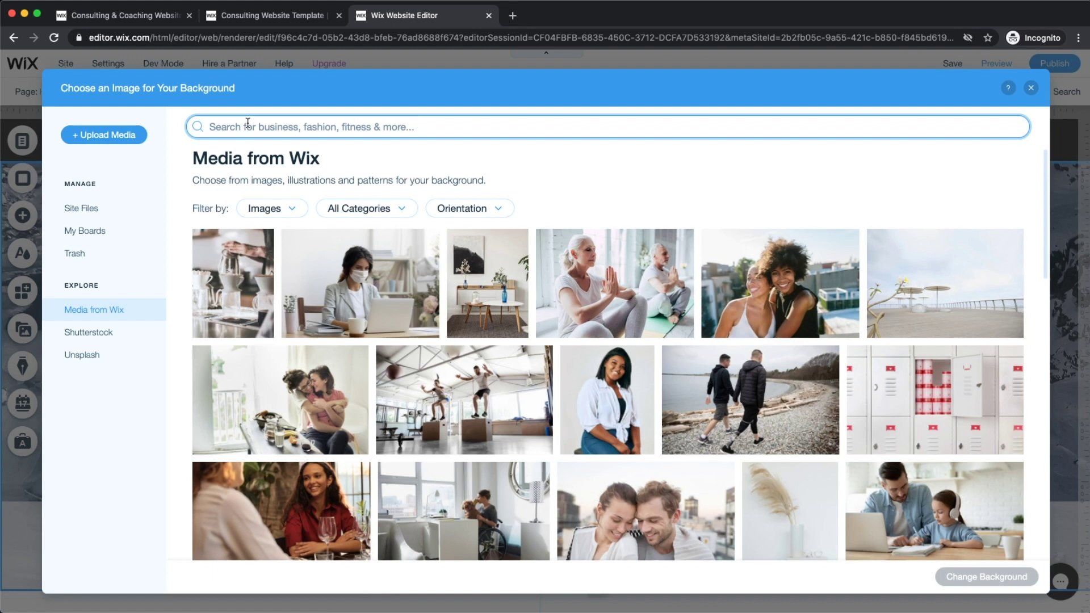
type("consulting")
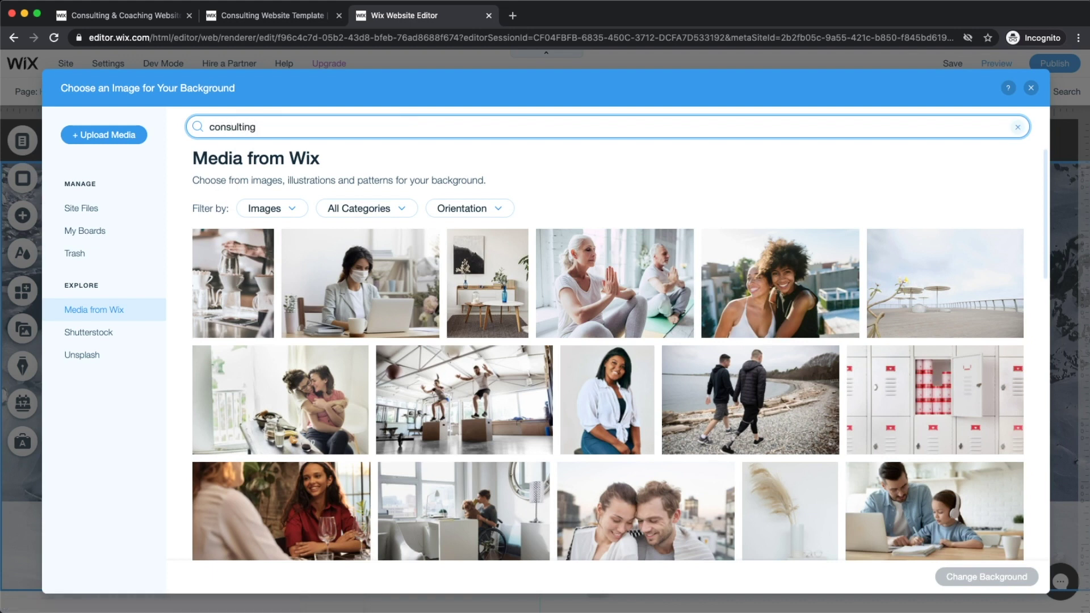
key("Return")
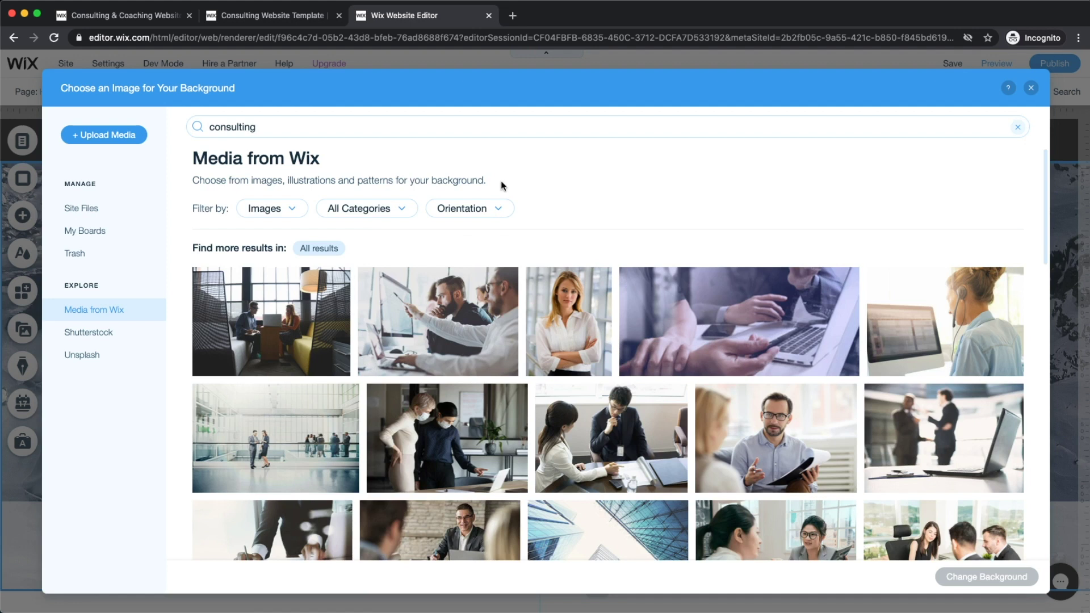
- Set the hero strip's background to the photo of men pointing at a computer screen, and close the background settings
left_click(442, 309)
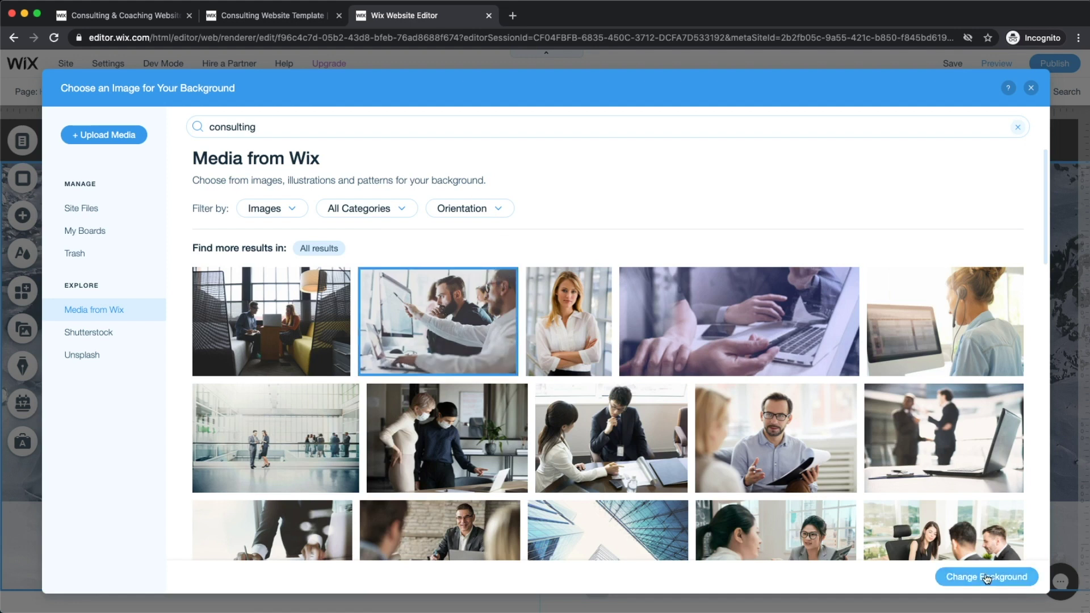
left_click(1022, 578)
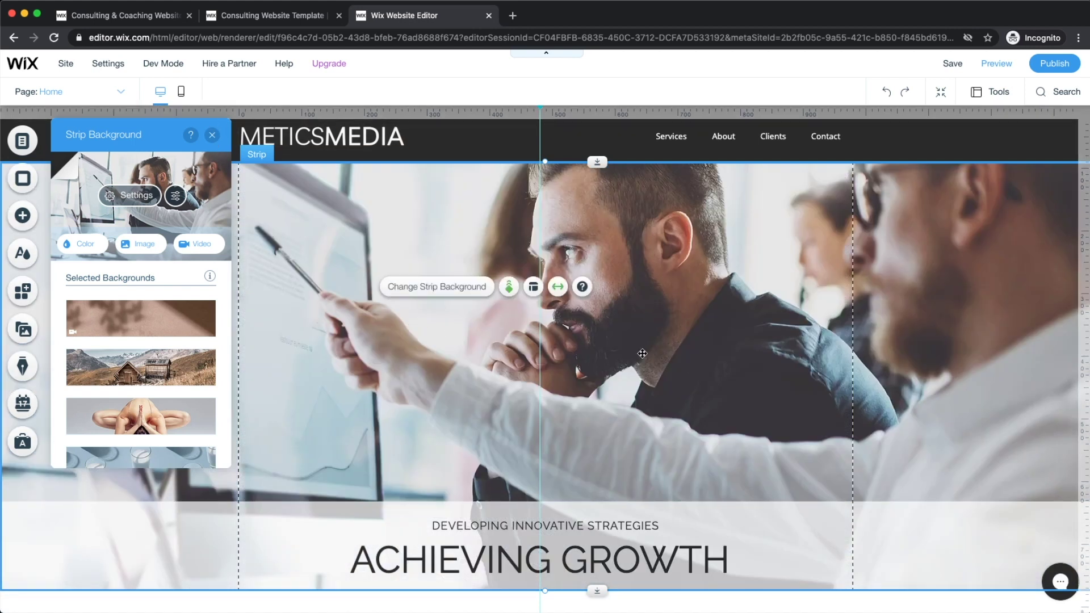
scroll(610, 356, "down", 2)
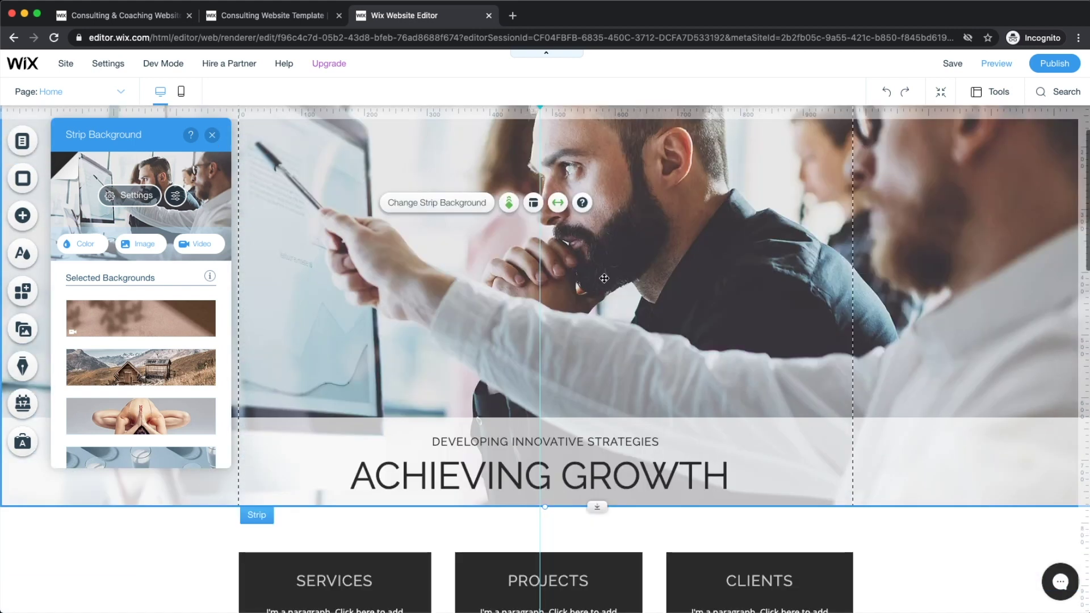
left_click(213, 136)
scroll(488, 294, "up", 2)
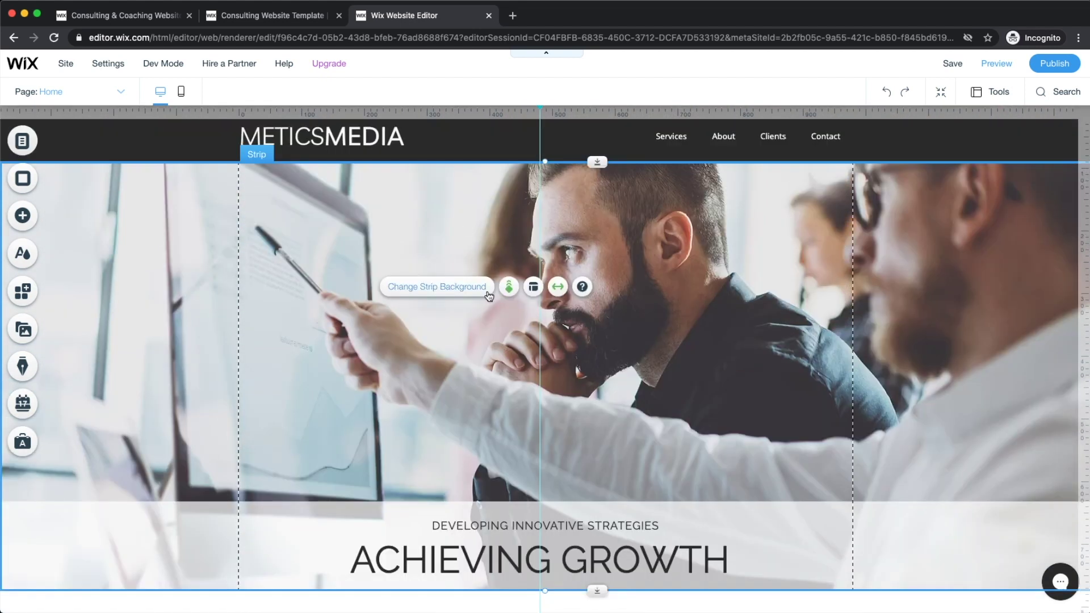
- Replace the ACHIEVING GROWTH heading with the test text "vewfwefH" and undo the change
scroll(488, 318, "down", 3)
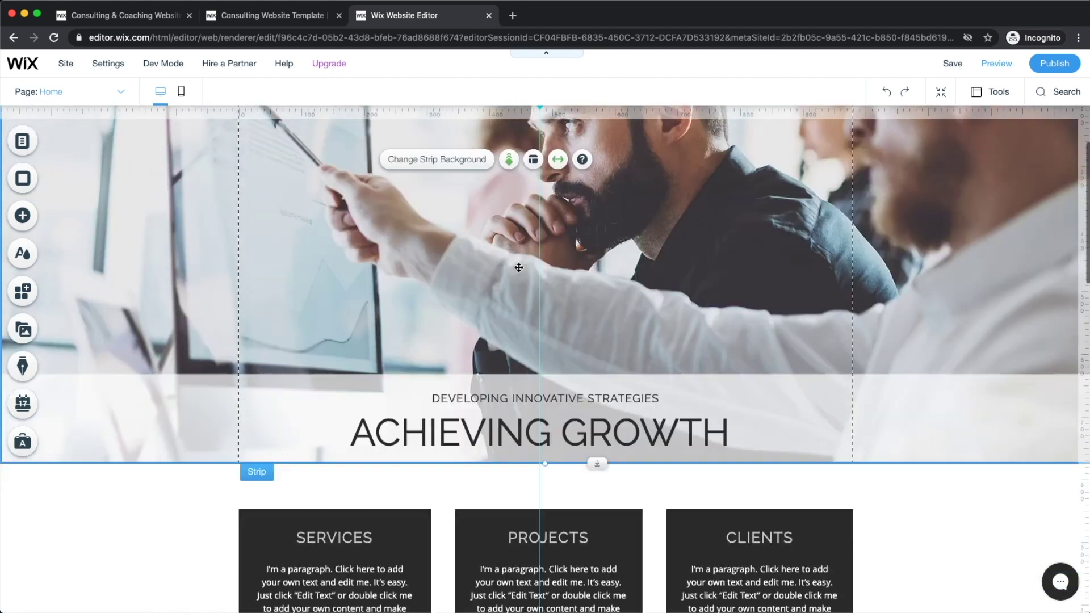
scroll(496, 390, "down", 2)
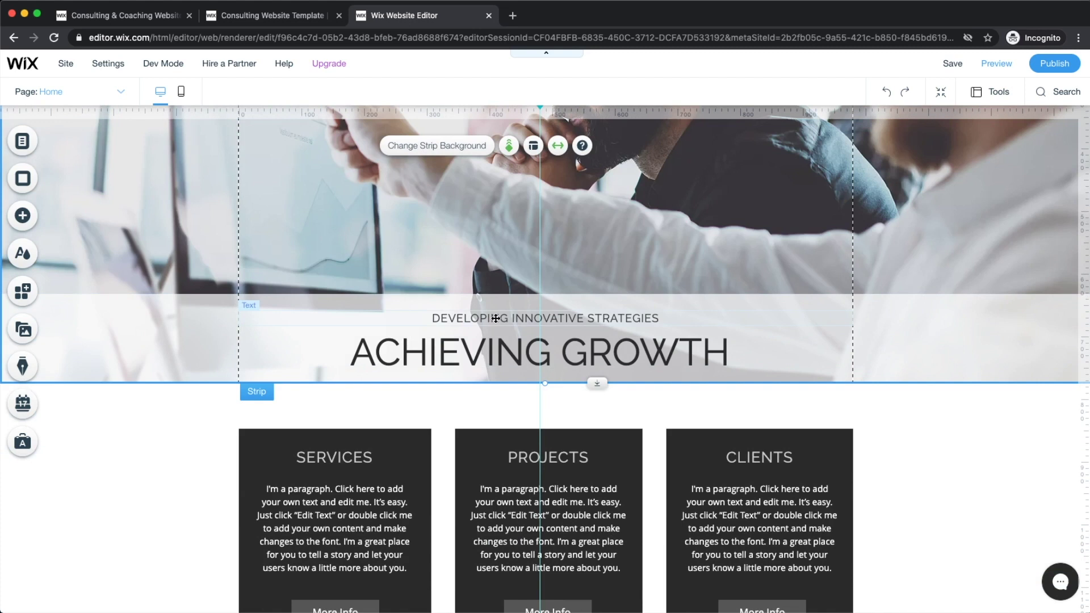
scroll(497, 319, "up", 5)
scroll(499, 383, "down", 3)
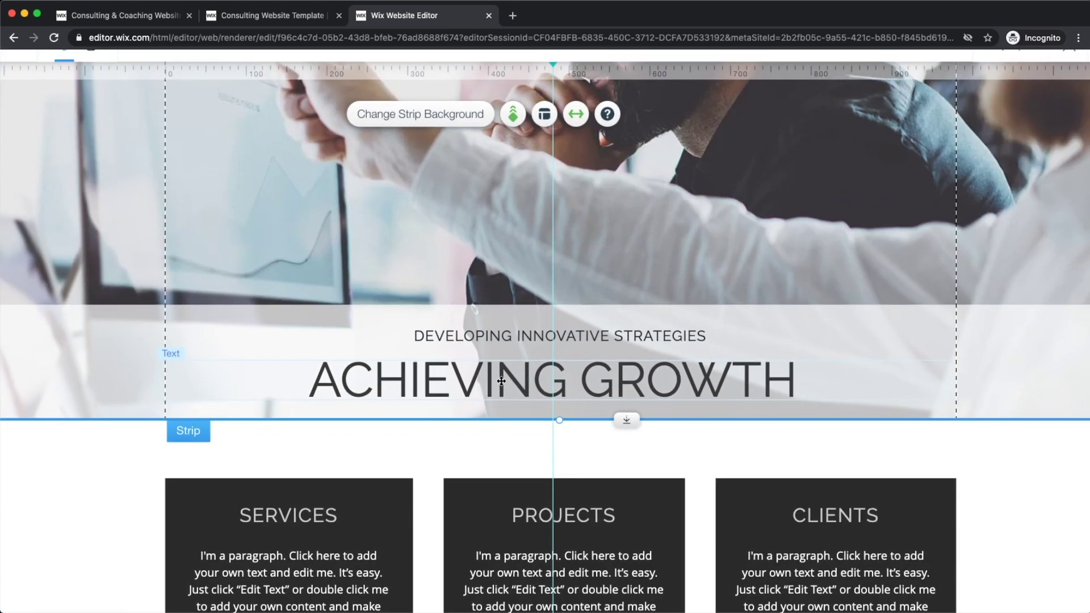
left_click(502, 381)
double_click(434, 384)
left_click_drag(319, 381, 761, 381)
type("vewfwefH")
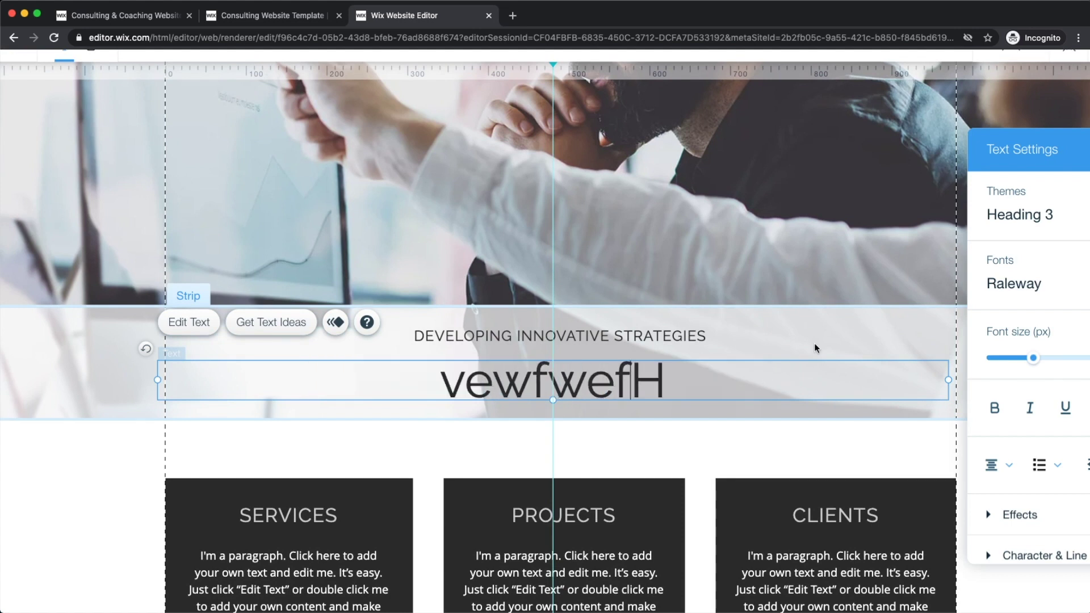
left_click(815, 348)
scroll(815, 348, "down", 3)
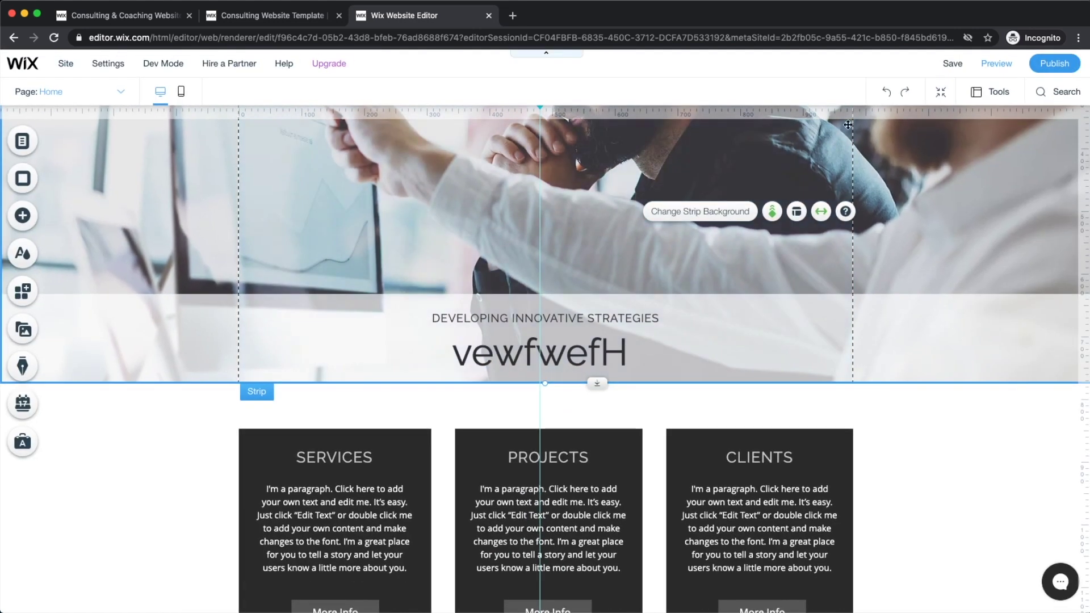
left_click(886, 92)
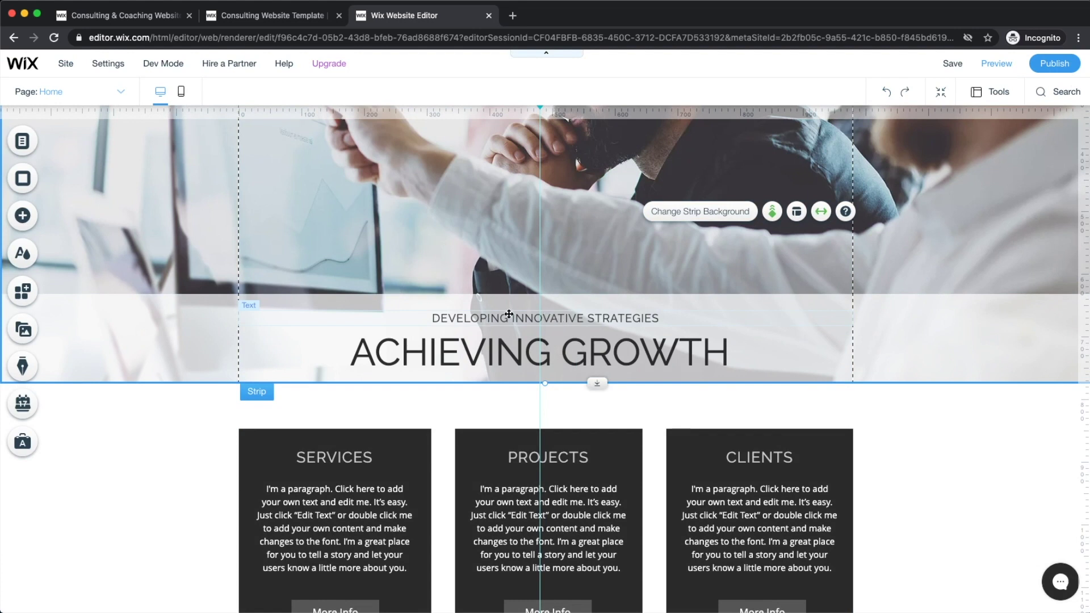
- Move the strip with the Services, Projects and Clients boxes down to open a gap below the hero strip
scroll(509, 314, "up", 4)
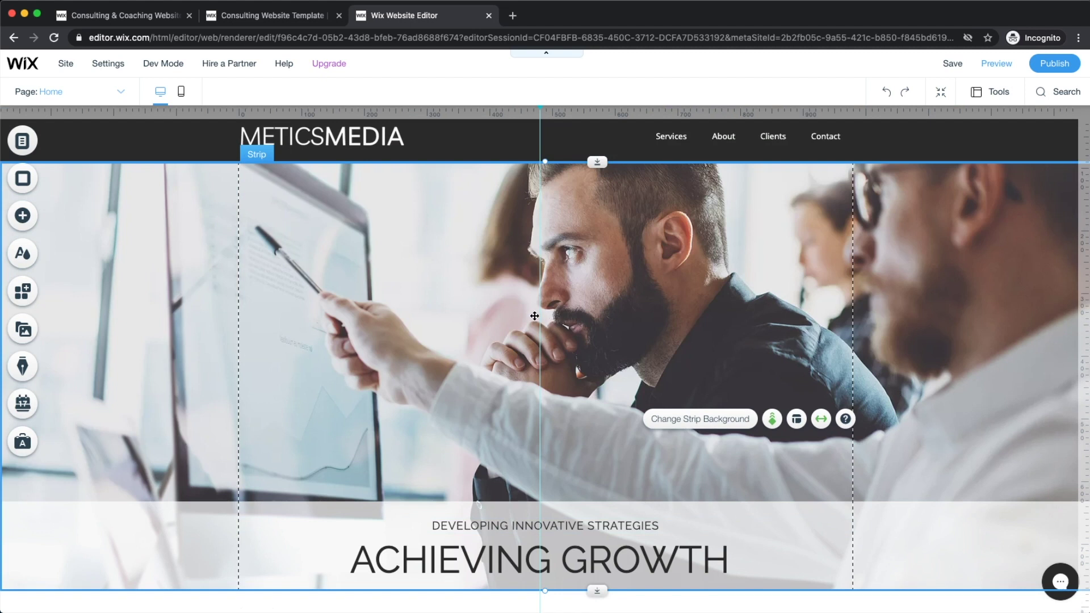
scroll(515, 327, "down", 2)
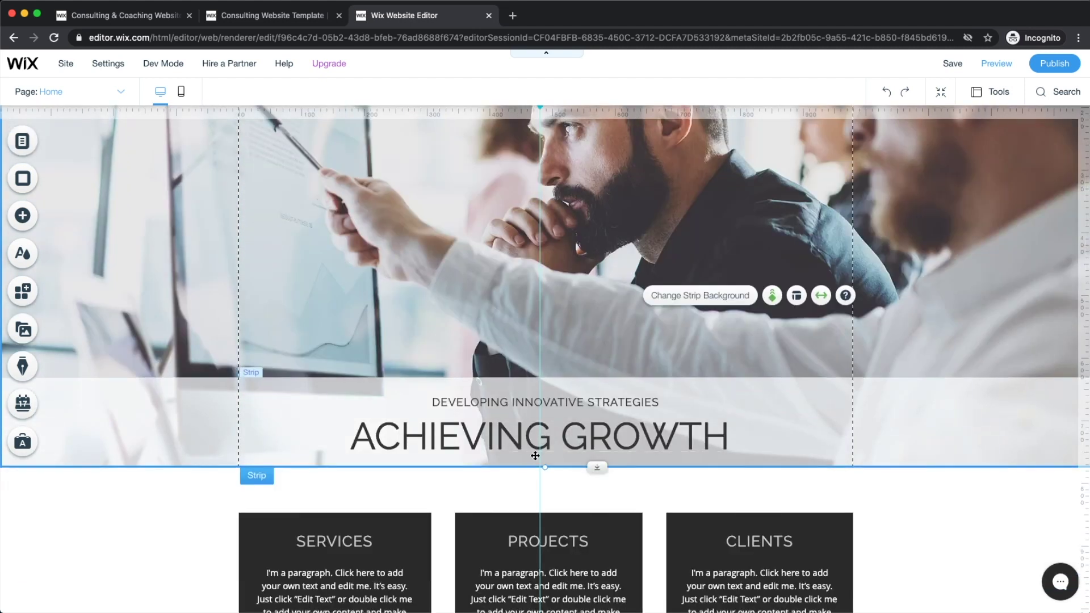
scroll(536, 452, "down", 2)
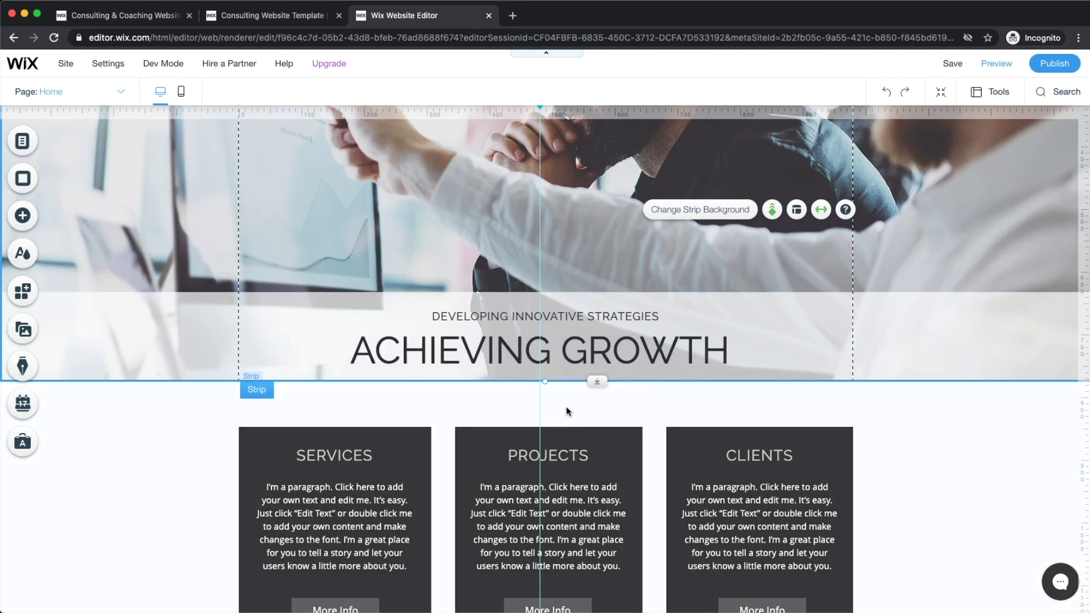
left_click_drag(546, 382, 602, 450)
left_click(588, 411)
scroll(550, 417, "down", 1)
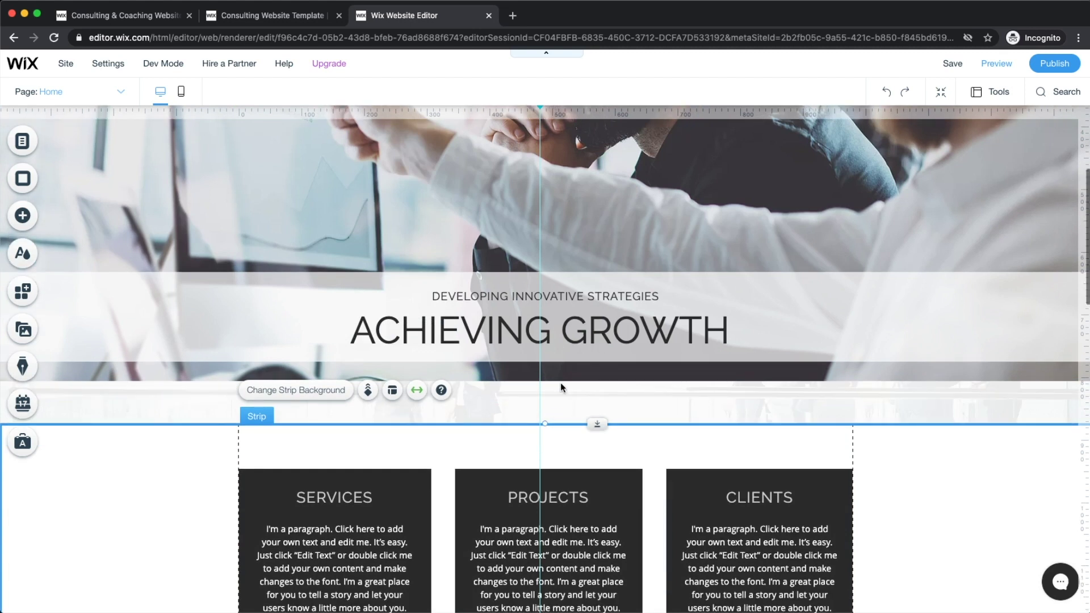
- Stretch the hero image strip and the translucent heading strip down to the upper edge of the Services, Projects and Clients strip
left_click(561, 388)
left_click(560, 375)
left_click_drag(545, 383, 545, 423)
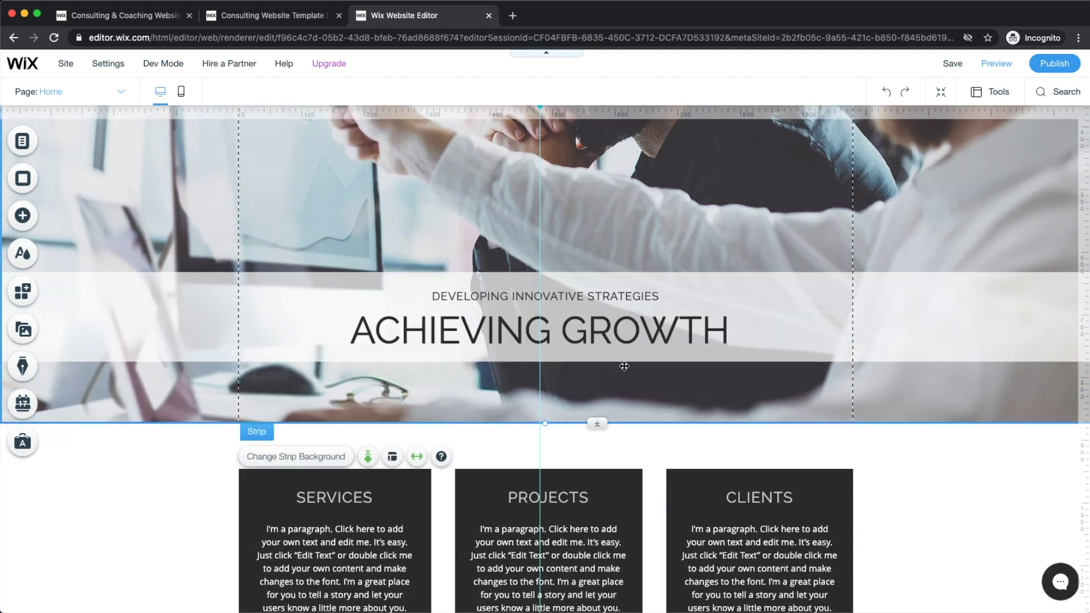
left_click(773, 348)
left_click_drag(545, 362, 544, 424)
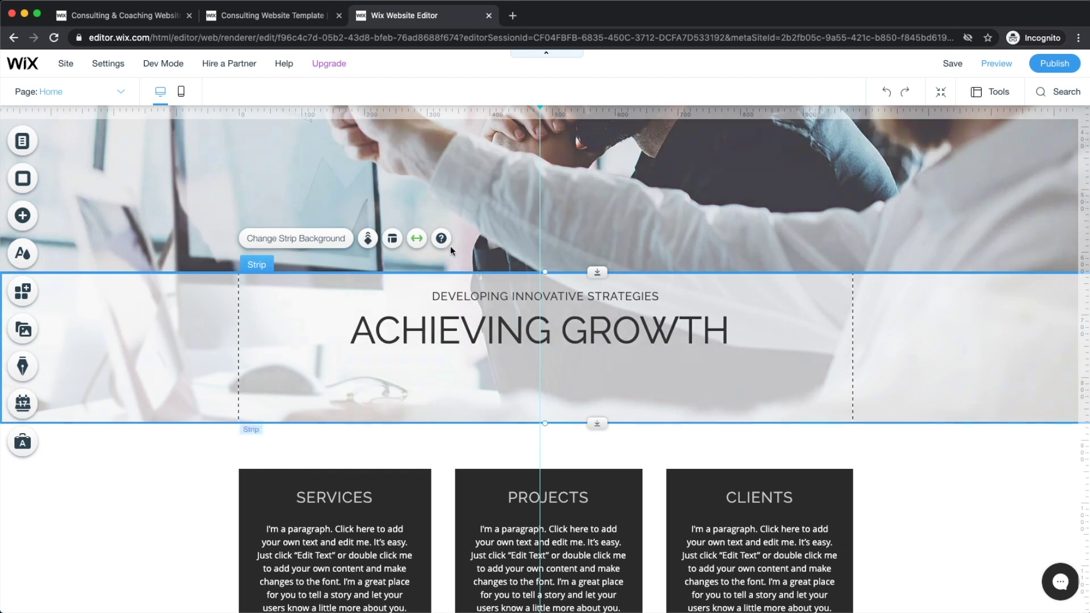
- Add the first themed button to the heading strip, centred below the ACHIEVING GROWTH heading
left_click(25, 217)
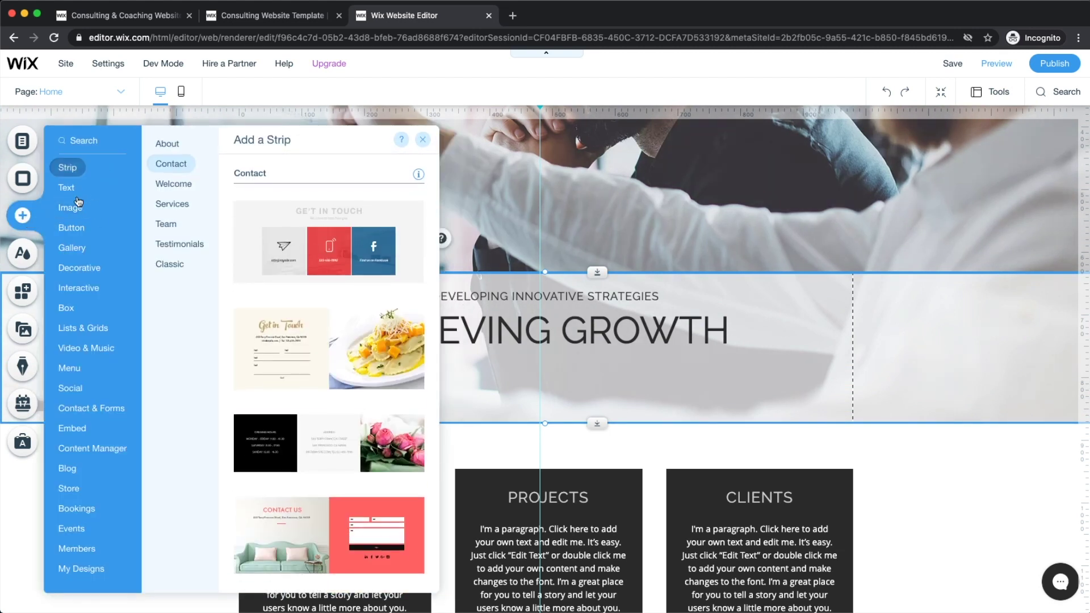
mouse_move(79, 230)
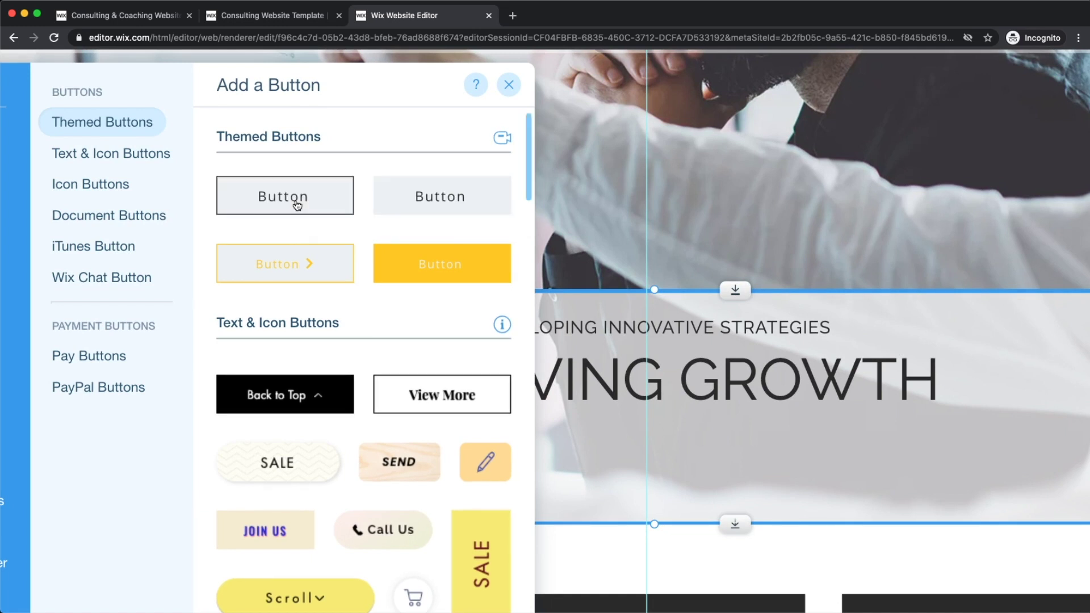
left_click_drag(296, 205, 649, 466)
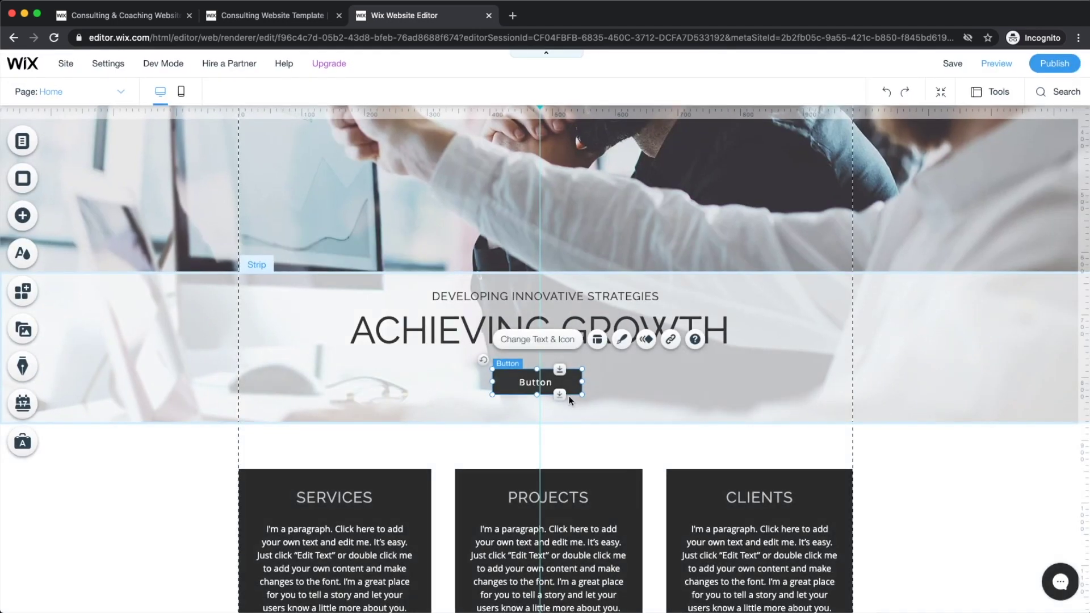
scroll(561, 341, "up", 5)
left_click_drag(543, 413, 547, 416)
scroll(527, 134, "up", 5)
scroll(527, 134, "down", 5)
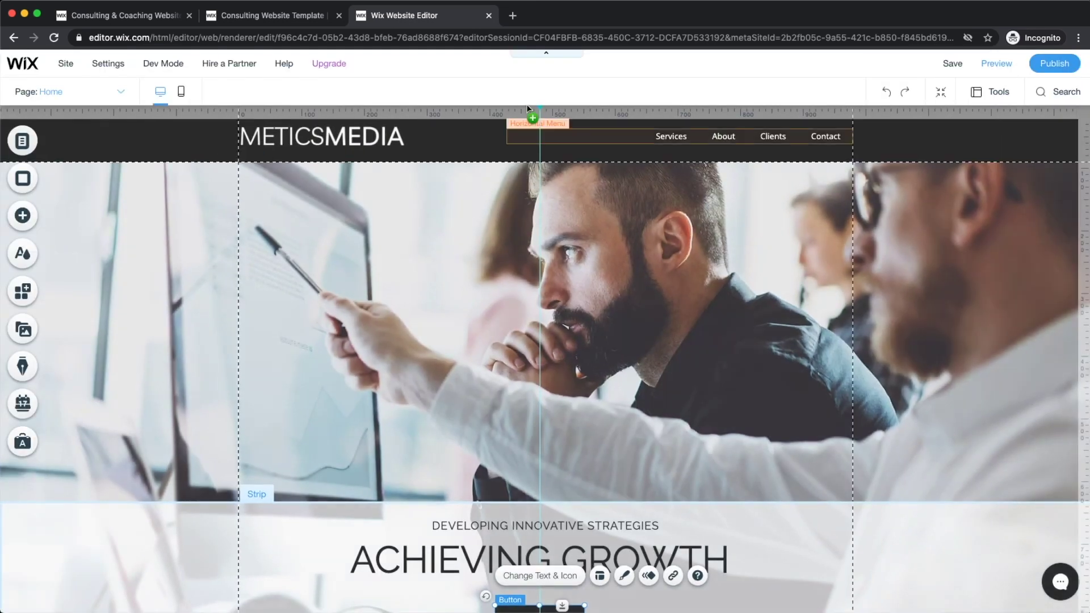
- Enlarge the new button in the heading strip and recentre it below the ACHIEVING GROWTH heading
scroll(554, 426, "up", 5)
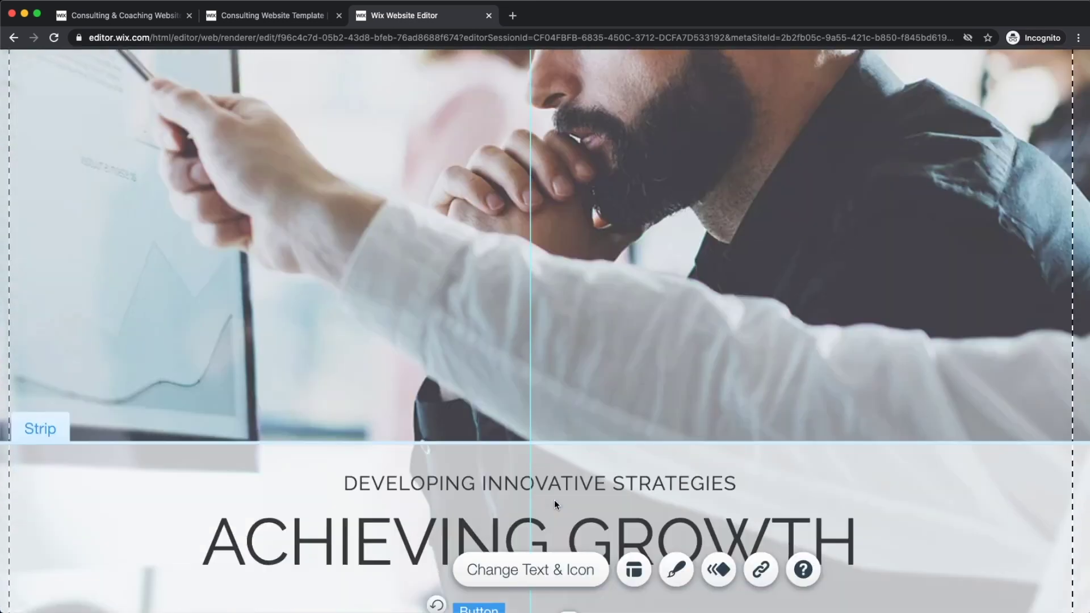
scroll(554, 500, "down", 3)
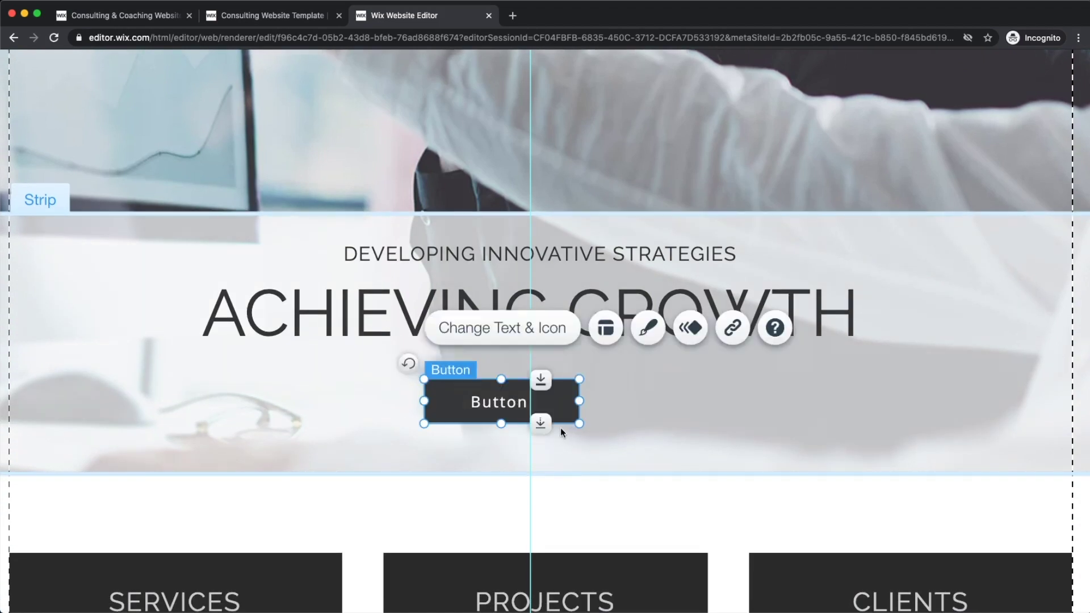
left_click_drag(608, 437, 640, 444)
left_click_drag(573, 410, 569, 415)
- Change the text of the button below the ACHIEVING GROWTH heading to "Contact us" and finish editing its settings
double_click(552, 410)
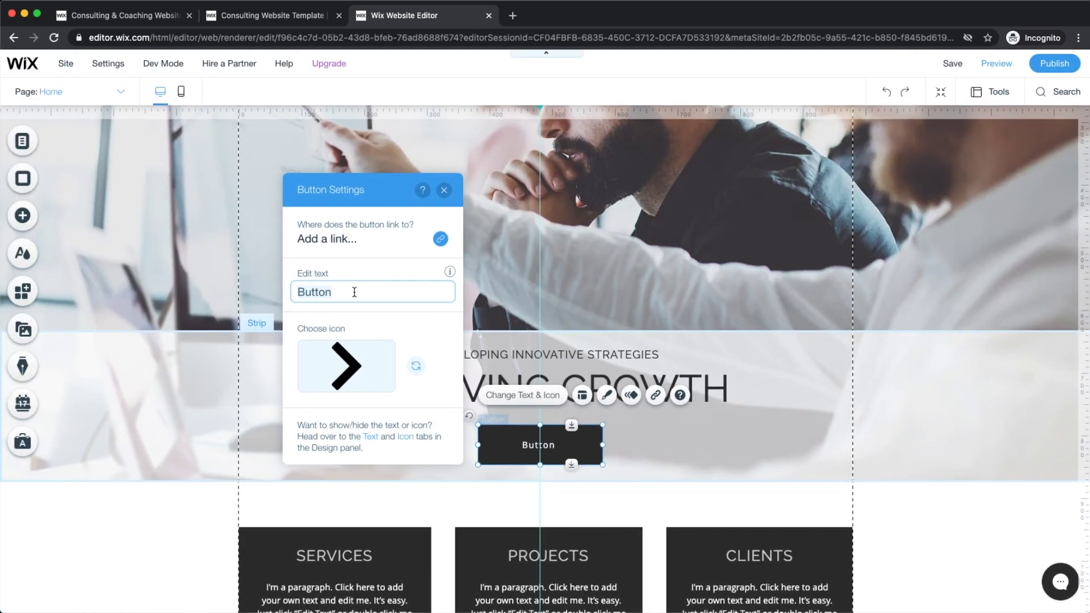
type("Contact us")
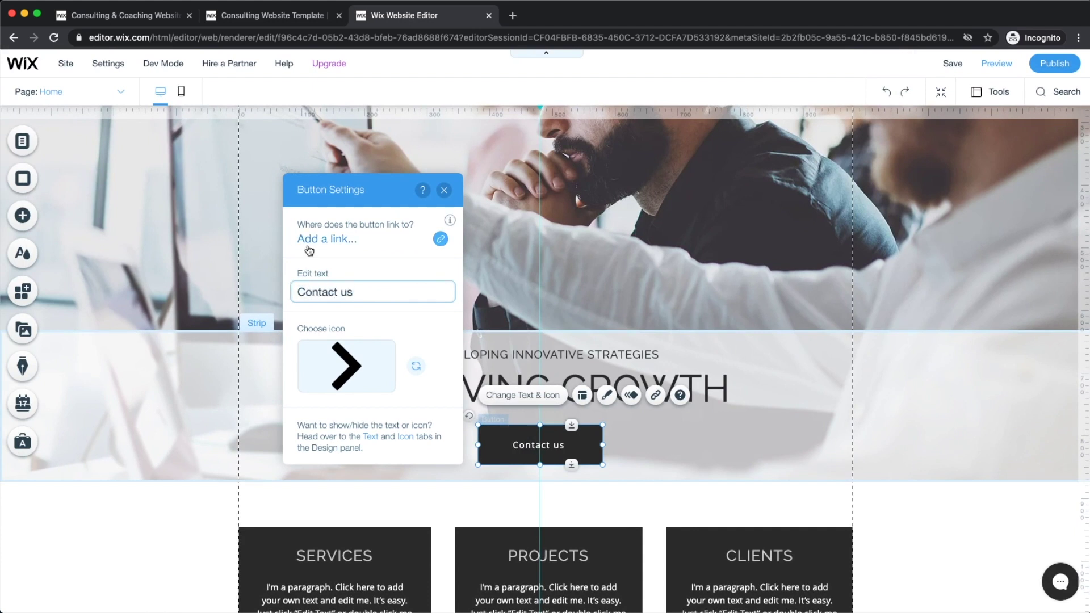
key("Return")
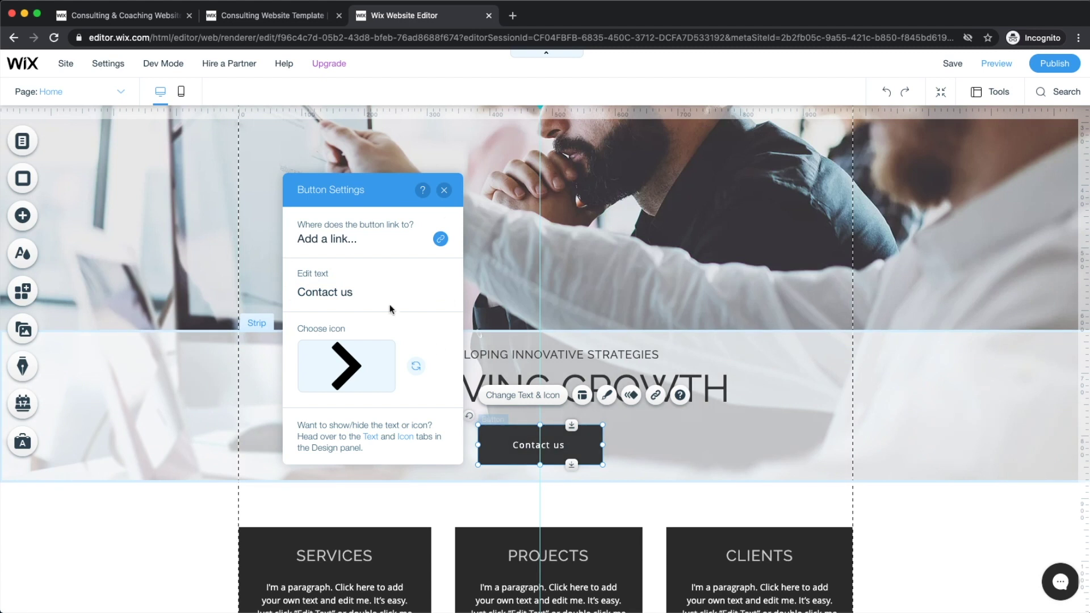
left_click(710, 489)
left_click(540, 436)
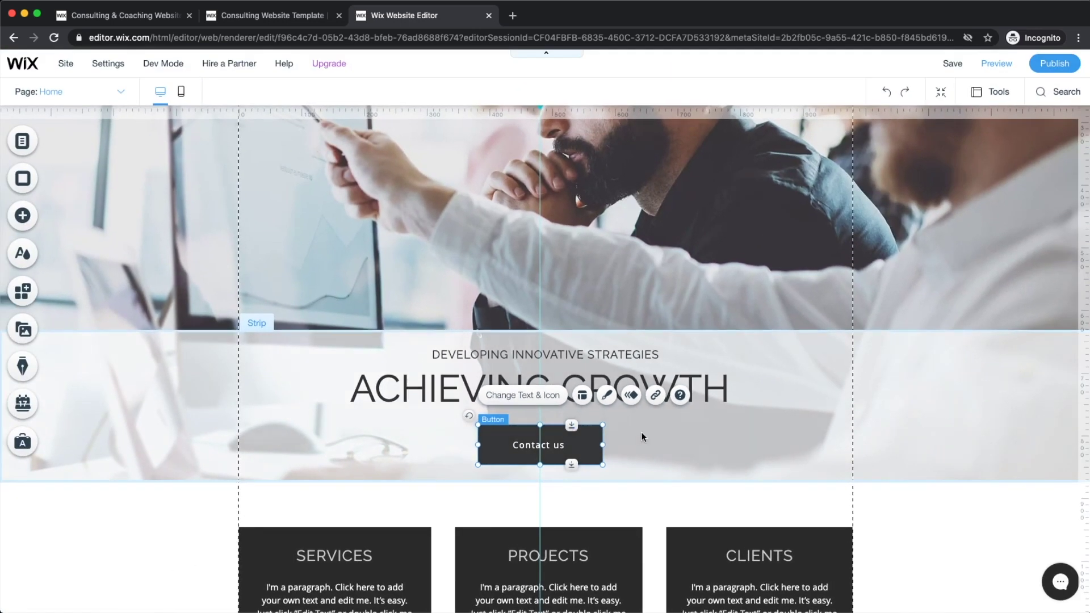
left_click(613, 414)
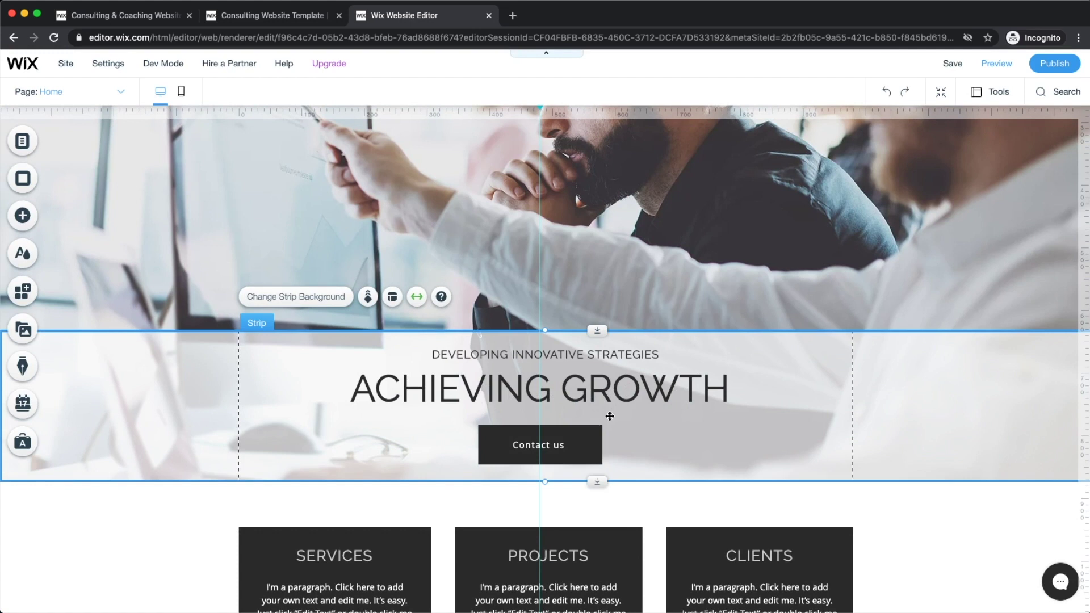
- Examine the CONTACT US section further down the page as a destination for the Contact us button
scroll(606, 417, "down", 15)
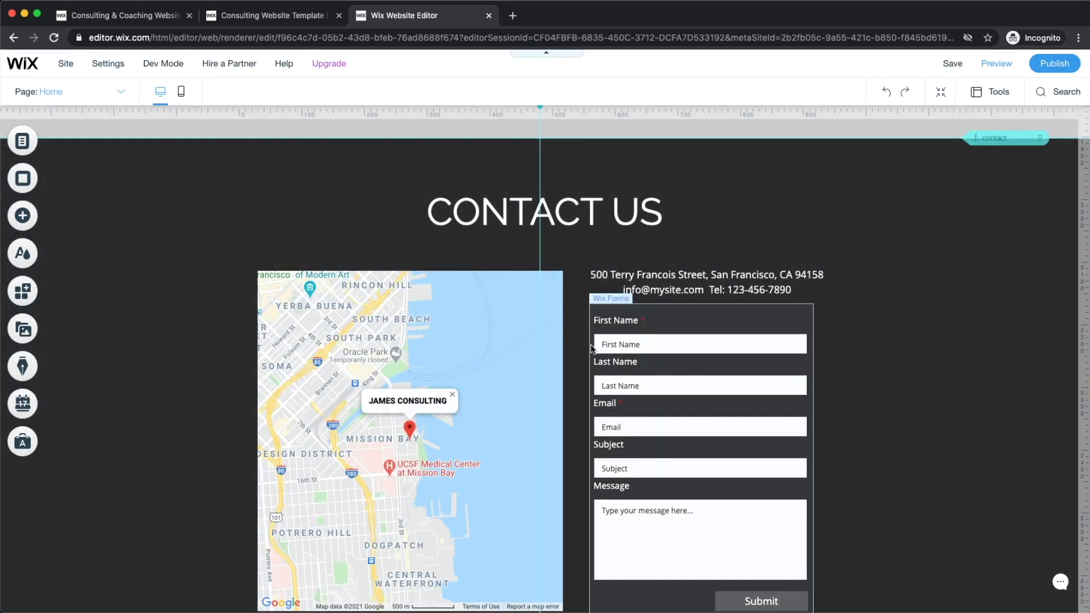
scroll(590, 347, "up", 15)
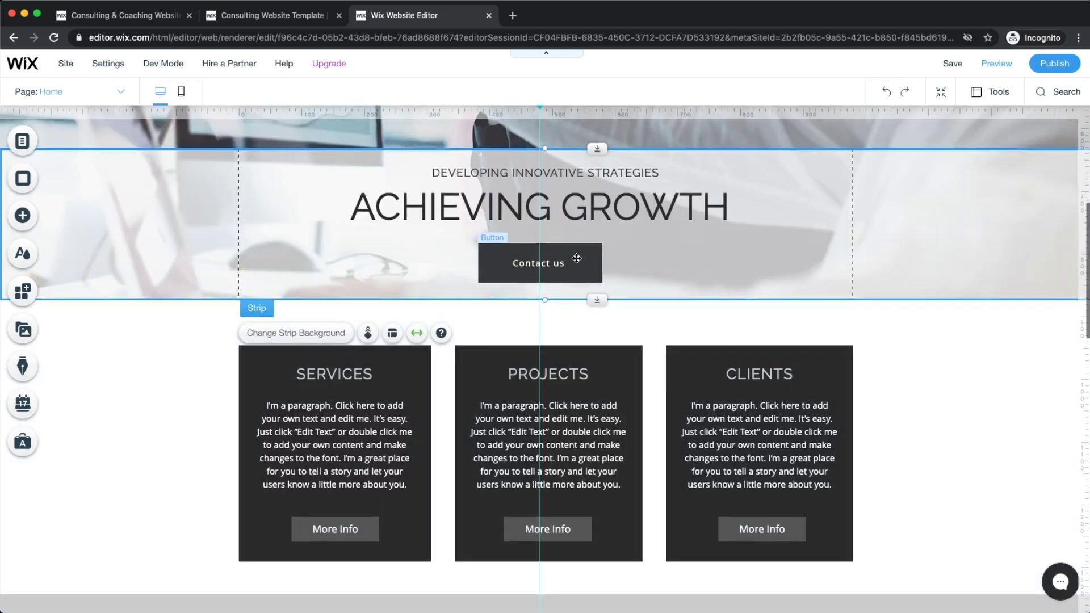
scroll(639, 405, "down", 11)
scroll(639, 404, "down", 4)
scroll(534, 427, "up", 16)
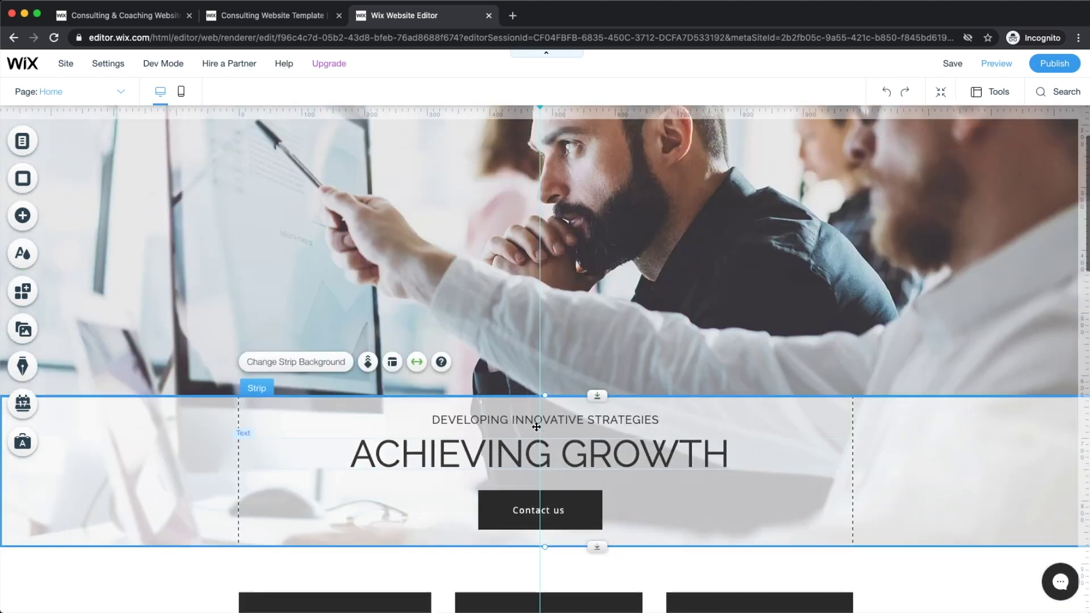
scroll(535, 424, "down", 3)
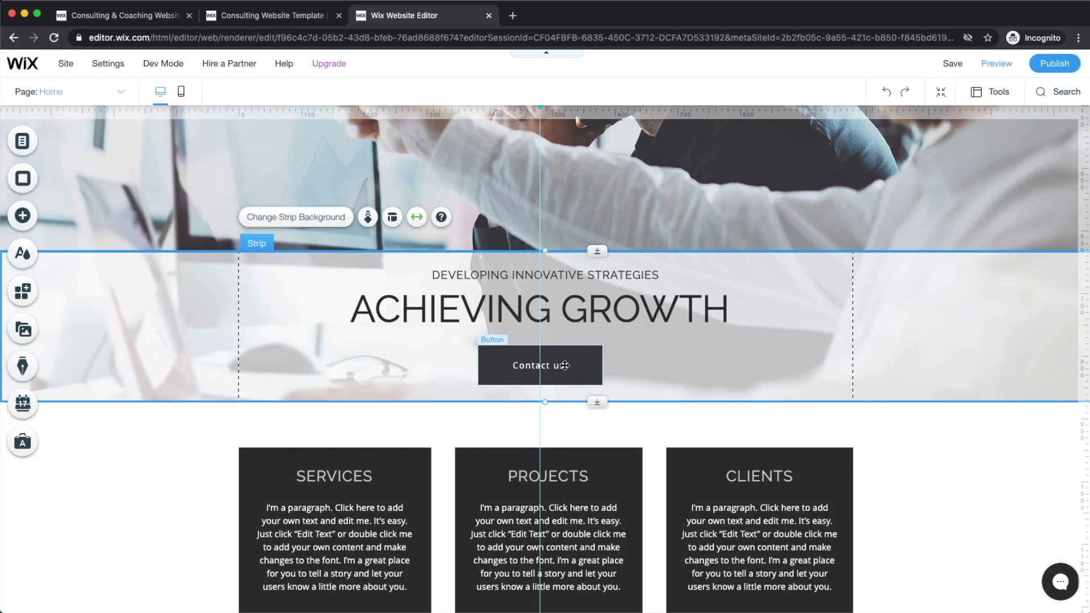
- Link the Contact us button to the "contact" anchor on the Home page, going through the Web Address and Page link types first
left_click(564, 365)
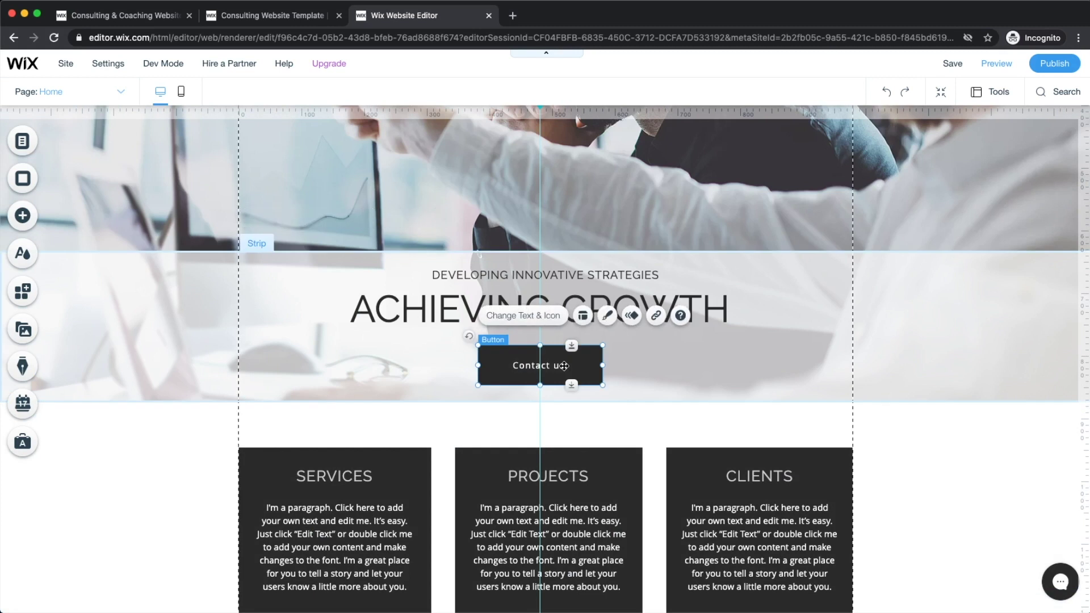
left_click(655, 316)
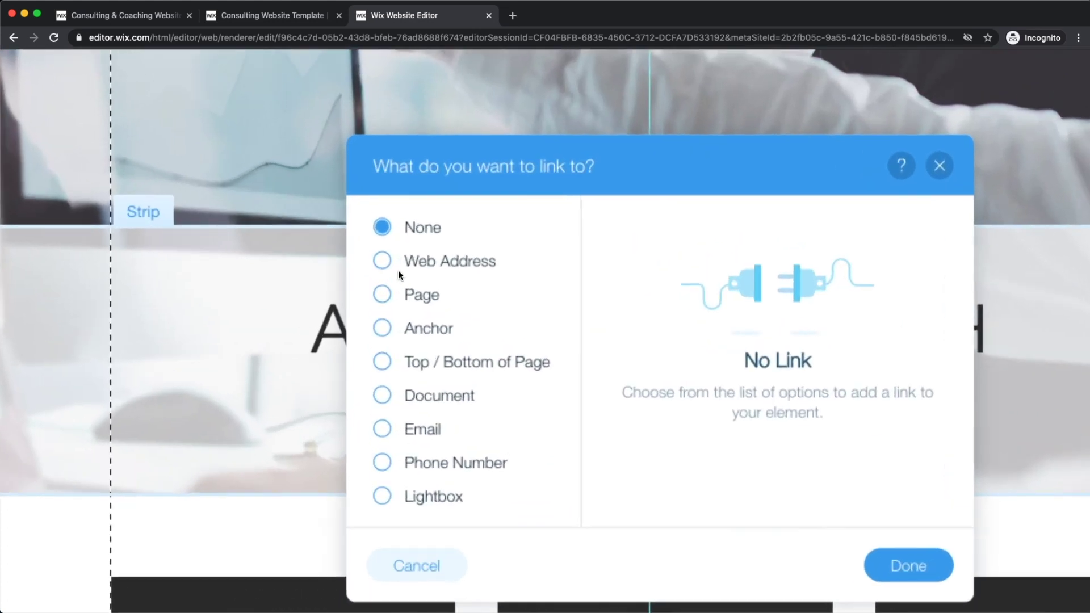
left_click(393, 271)
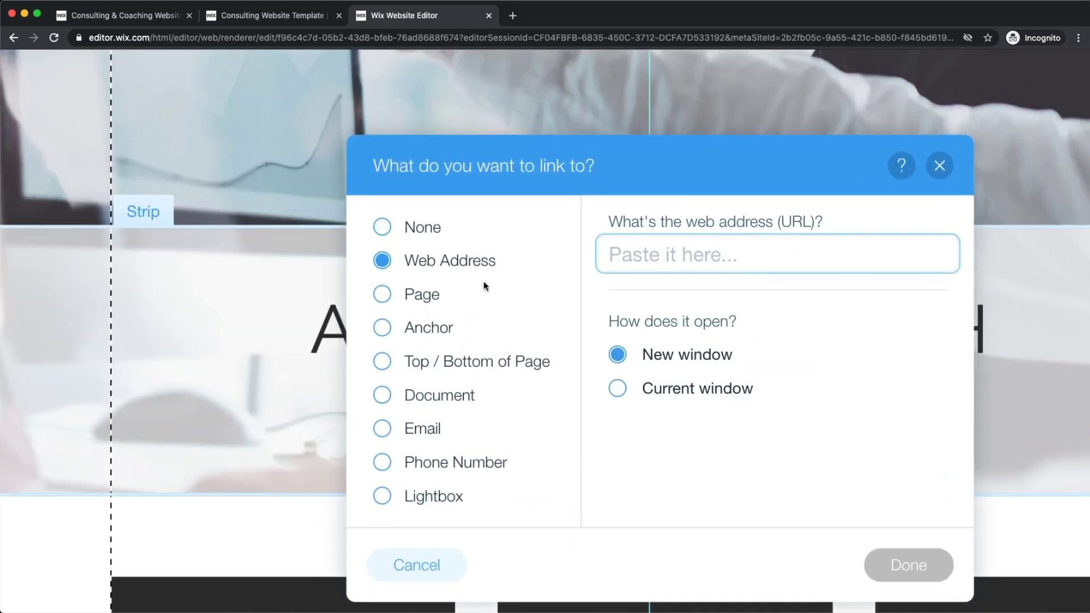
left_click(381, 292)
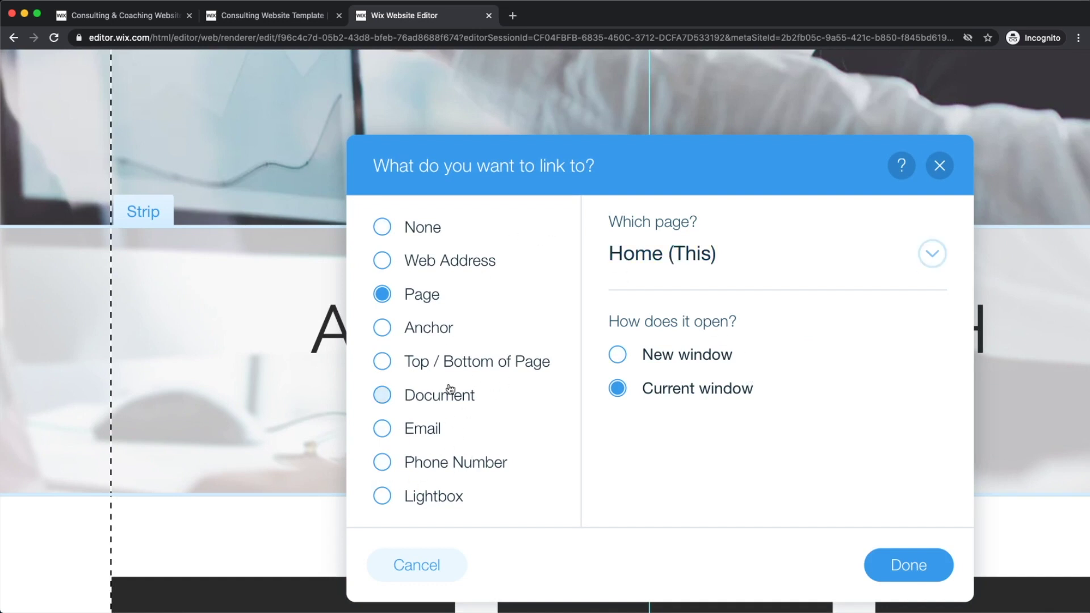
left_click(384, 329)
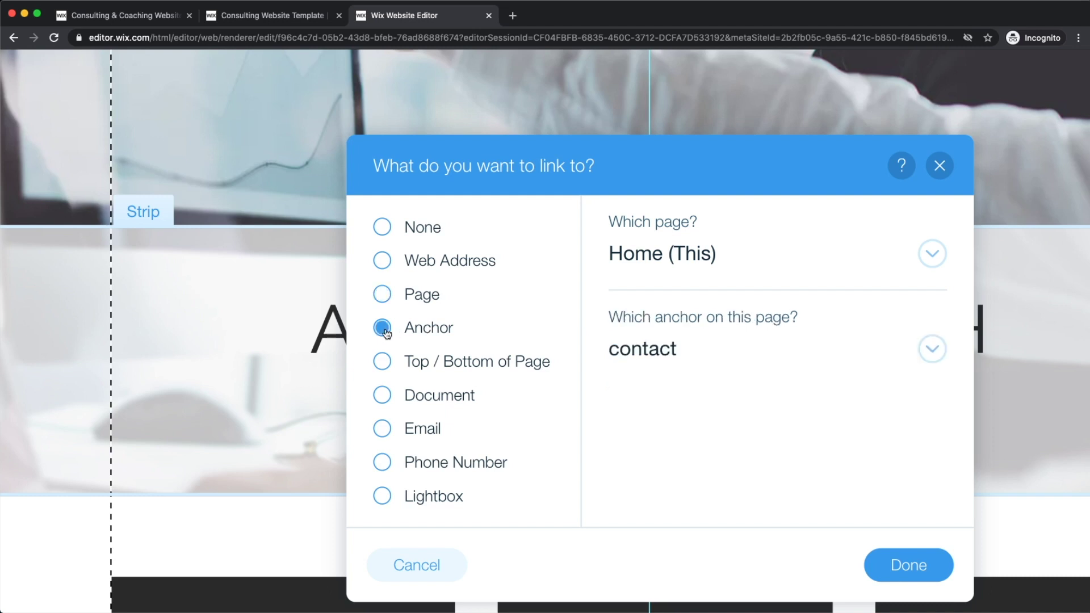
left_click(651, 356)
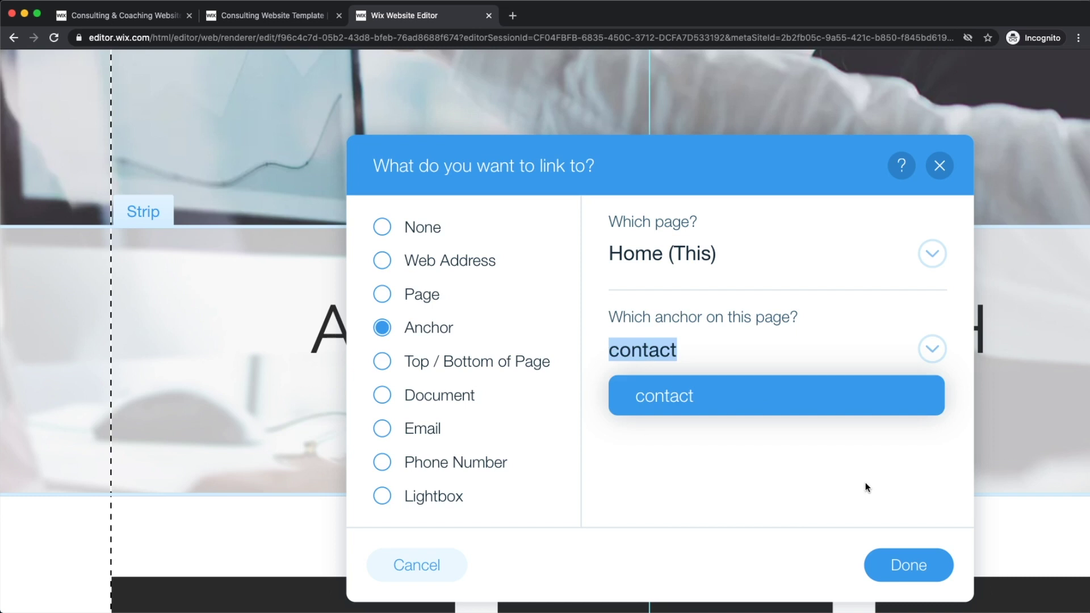
left_click(907, 567)
scroll(860, 537, "down", 3)
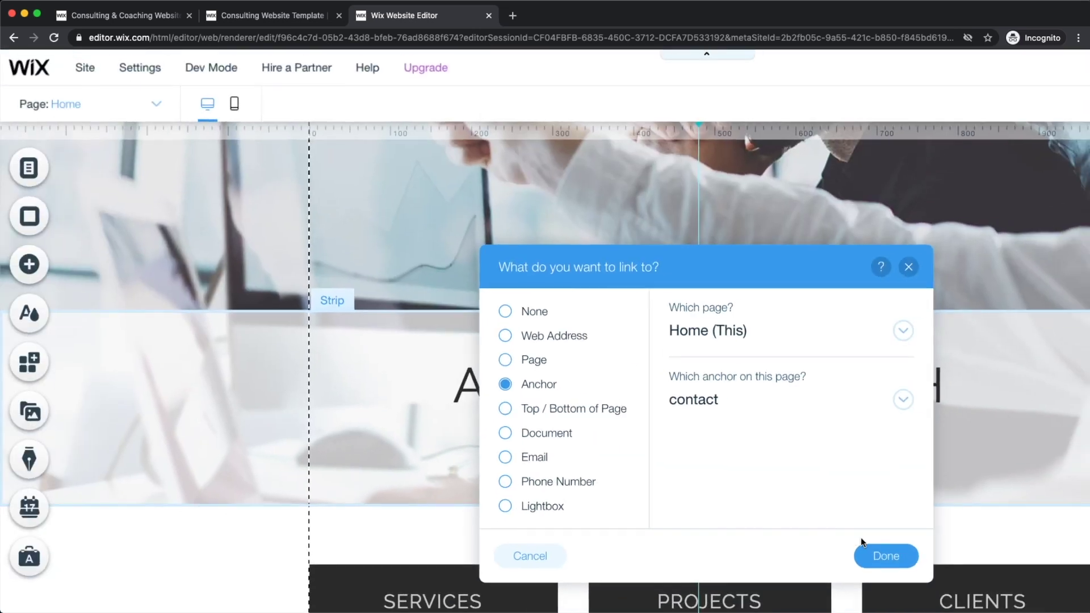
left_click(875, 555)
key("super+minus")
key("super+minus")
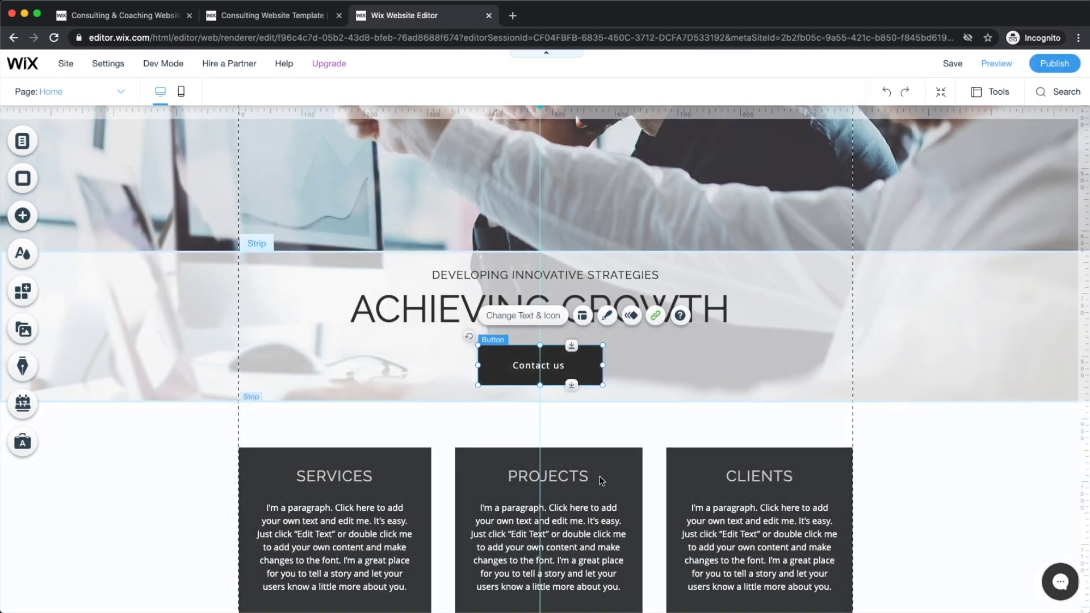
- Inspect the contact anchor at the upper edge of the CONTACT US section and return to the heading strip
scroll(632, 486, "down", 10)
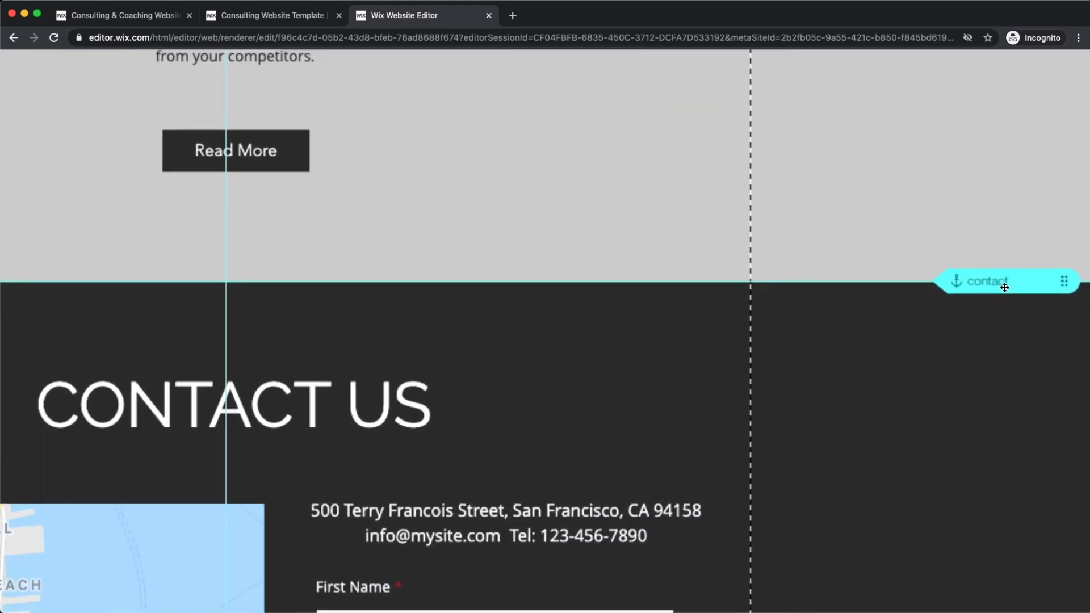
left_click(1005, 285)
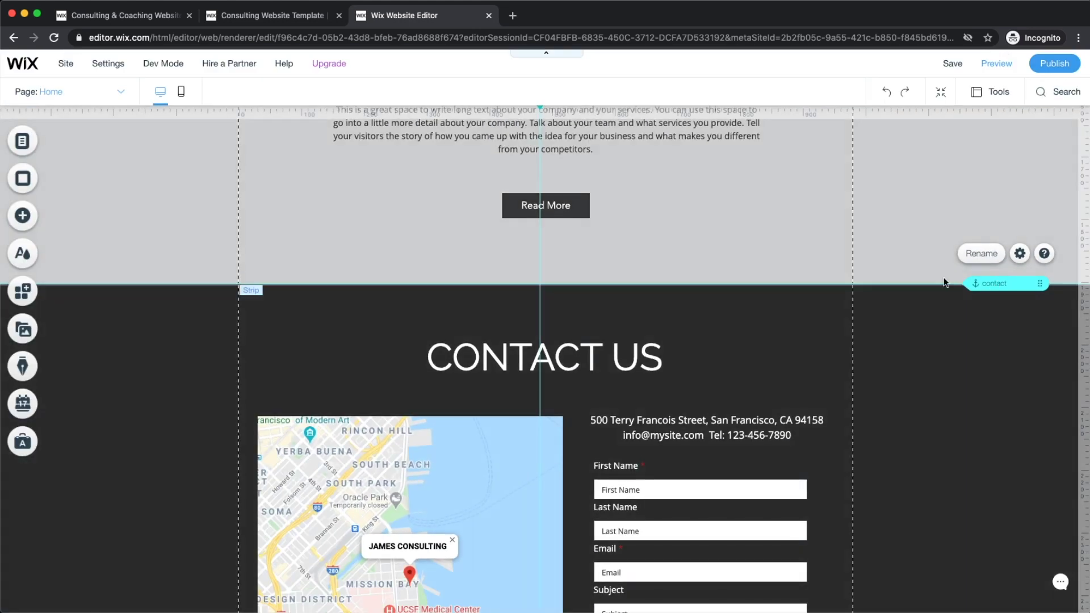
scroll(607, 394, "down", 5)
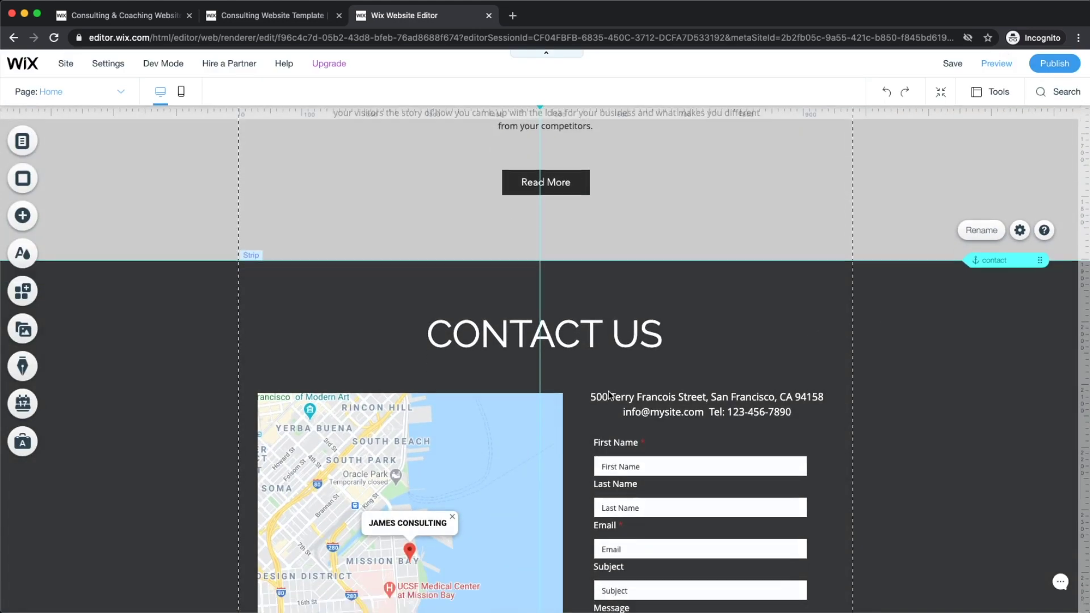
scroll(607, 397, "up", 15)
scroll(608, 393, "up", 3)
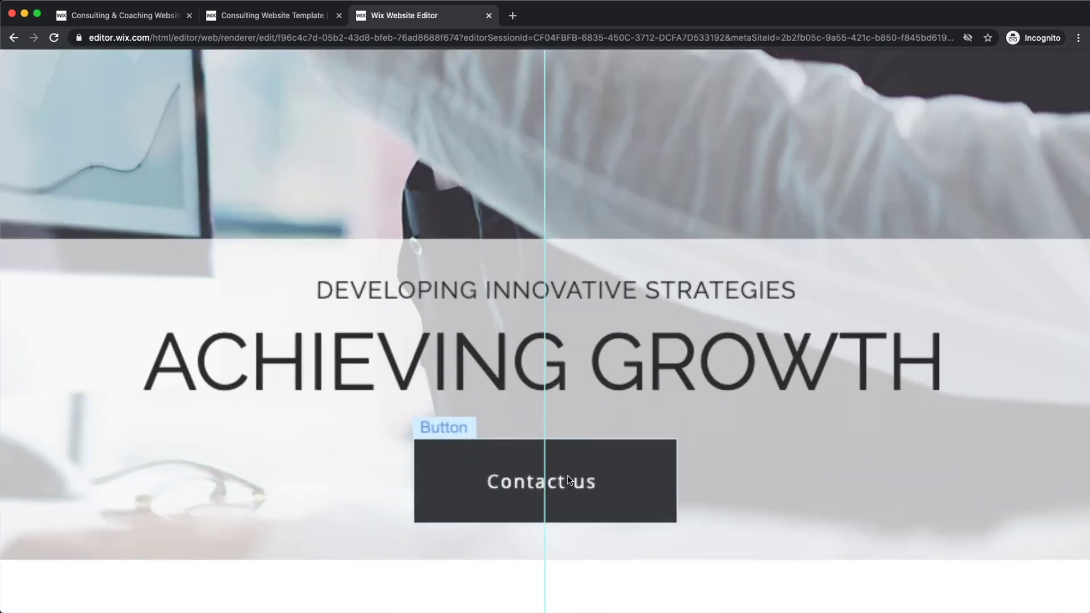
- Change the text of the button below the ACHIEVING GROWTH heading to "About us"
double_click(551, 481)
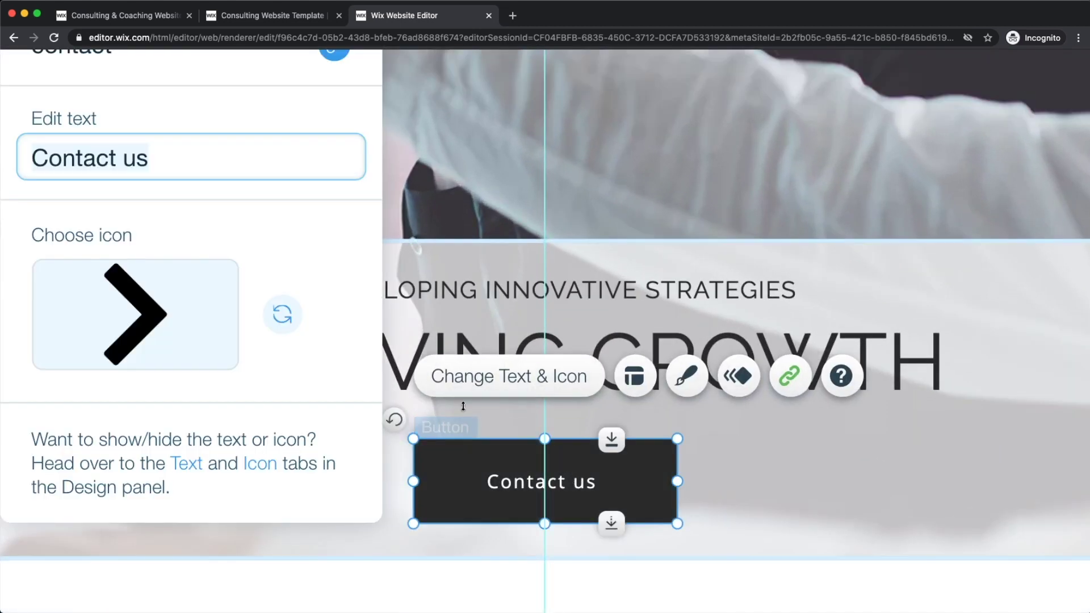
left_click_drag(158, 147, 38, 156)
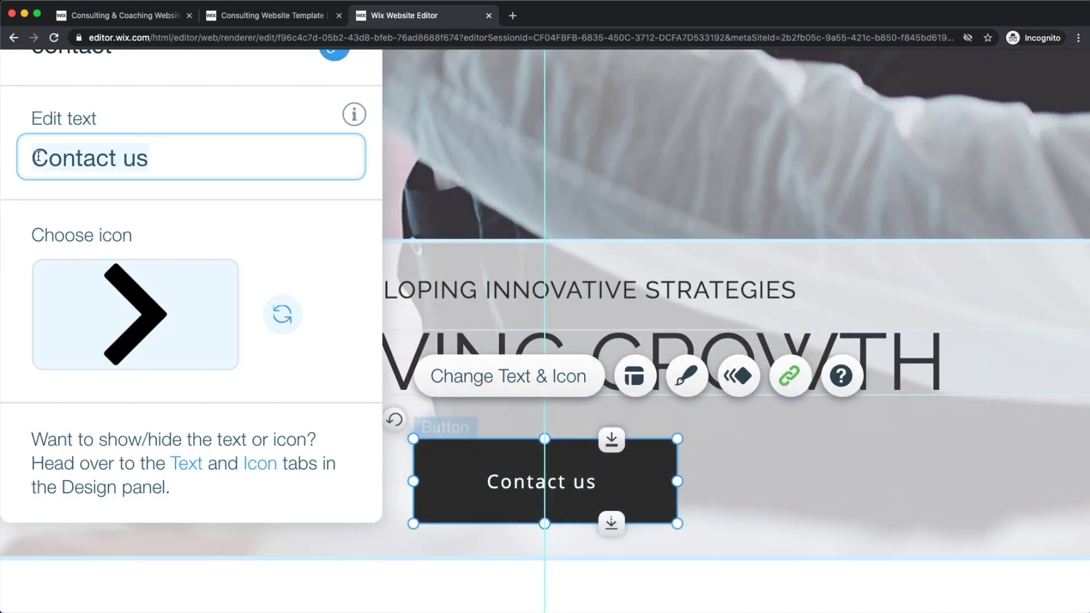
key("BackSpace")
type("Aboout")
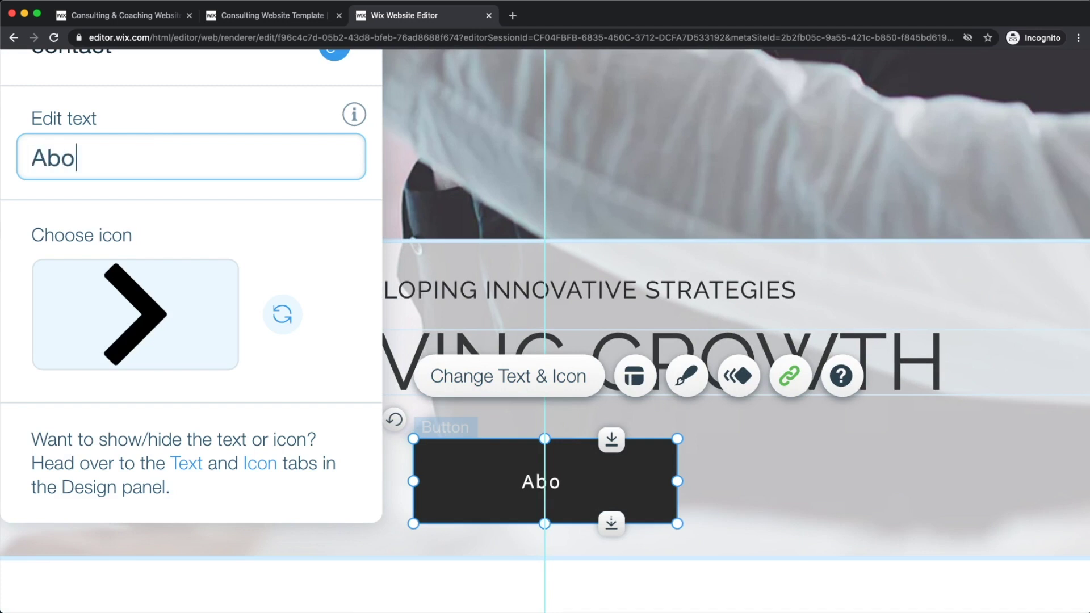
key("BackSpace")
key("BackSpace")
key("BackSpace")
type("ut us")
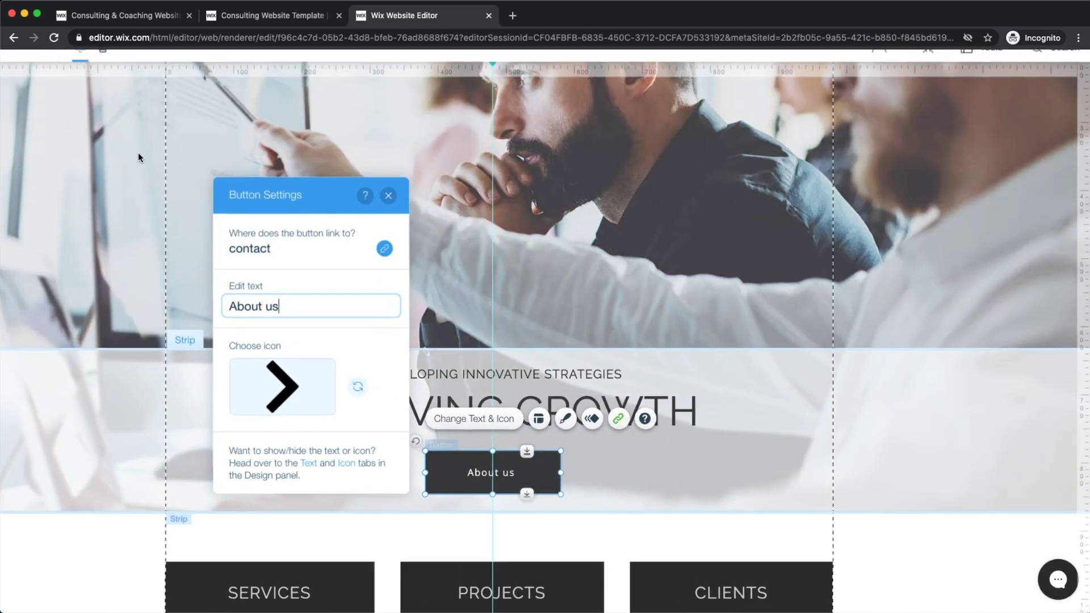
left_click(624, 475)
- Add an anchor at the upper edge of the ABOUT US strip
scroll(575, 460, "down", 10)
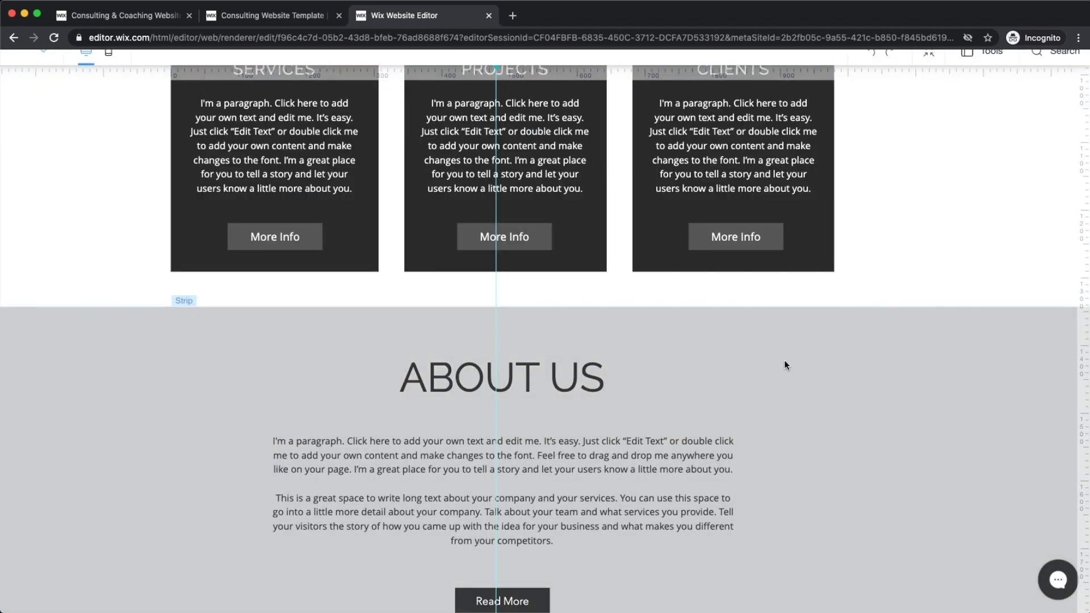
left_click(911, 309)
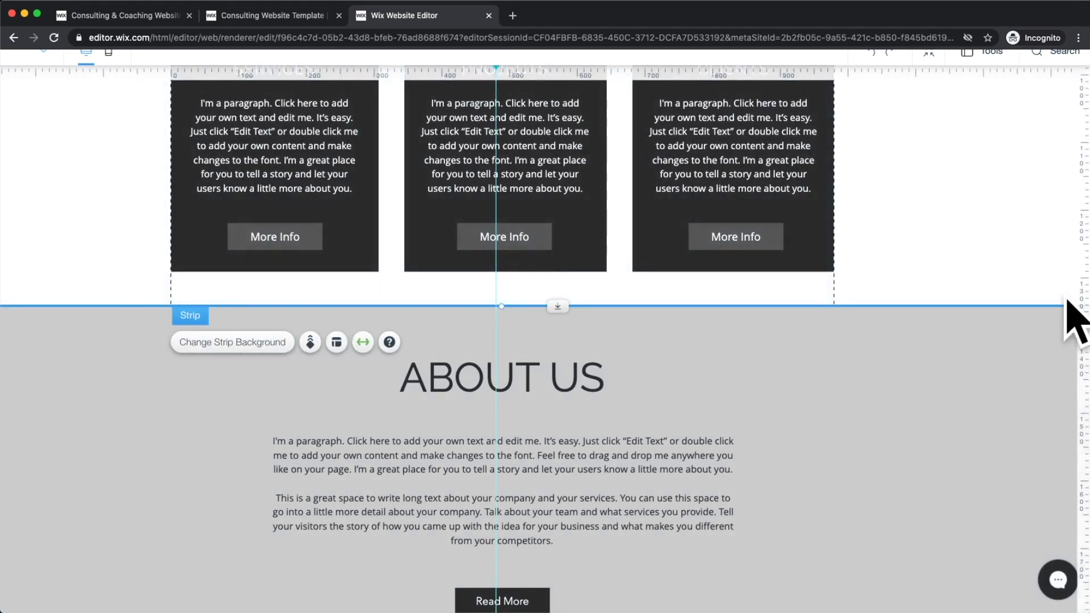
scroll(89, 268, "down", 2)
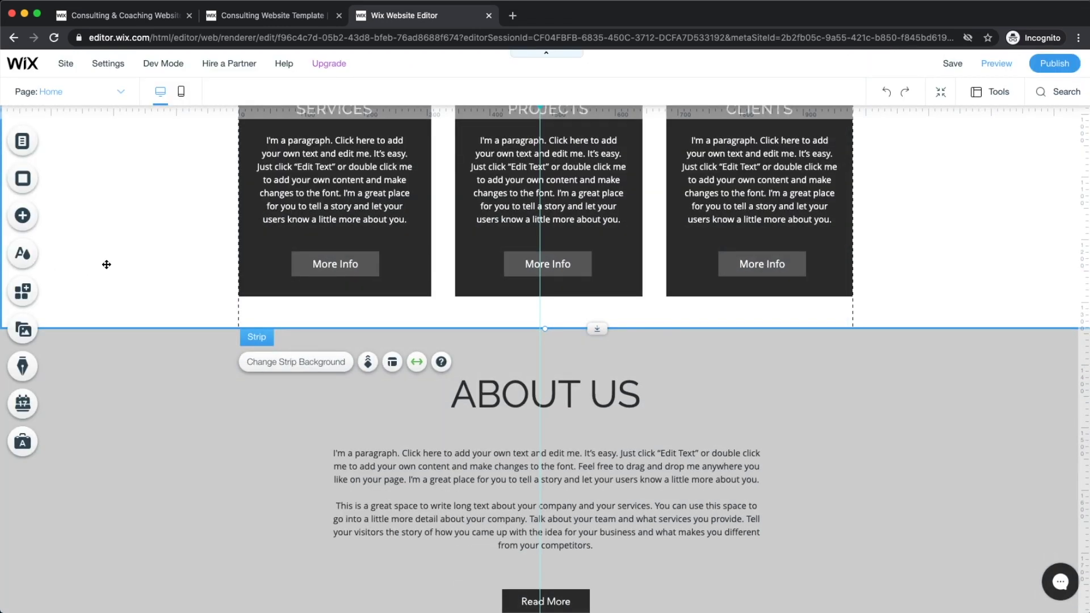
left_click(22, 219)
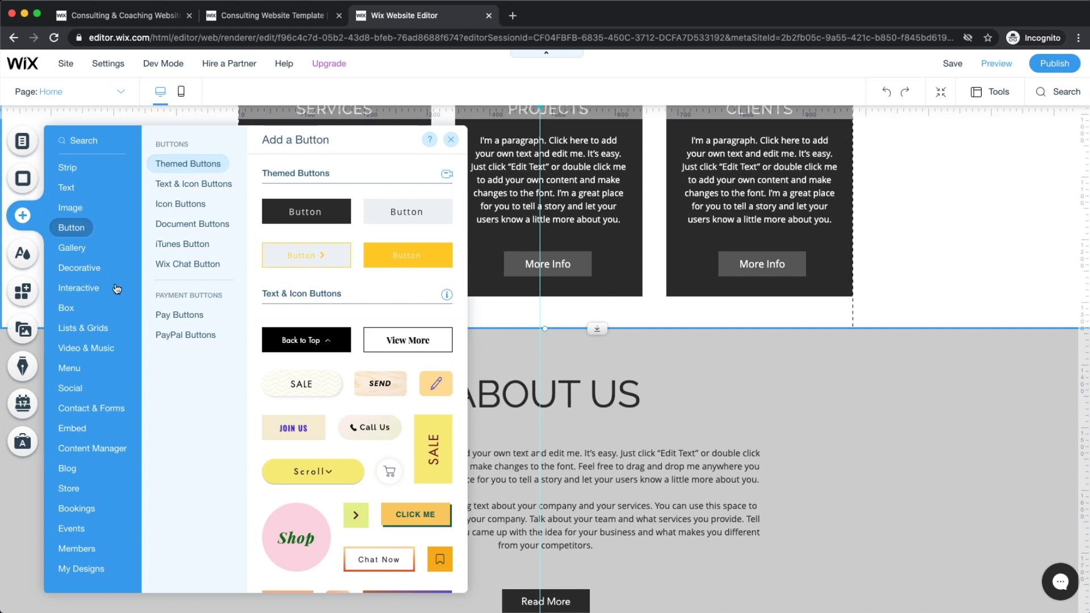
mouse_move(72, 369)
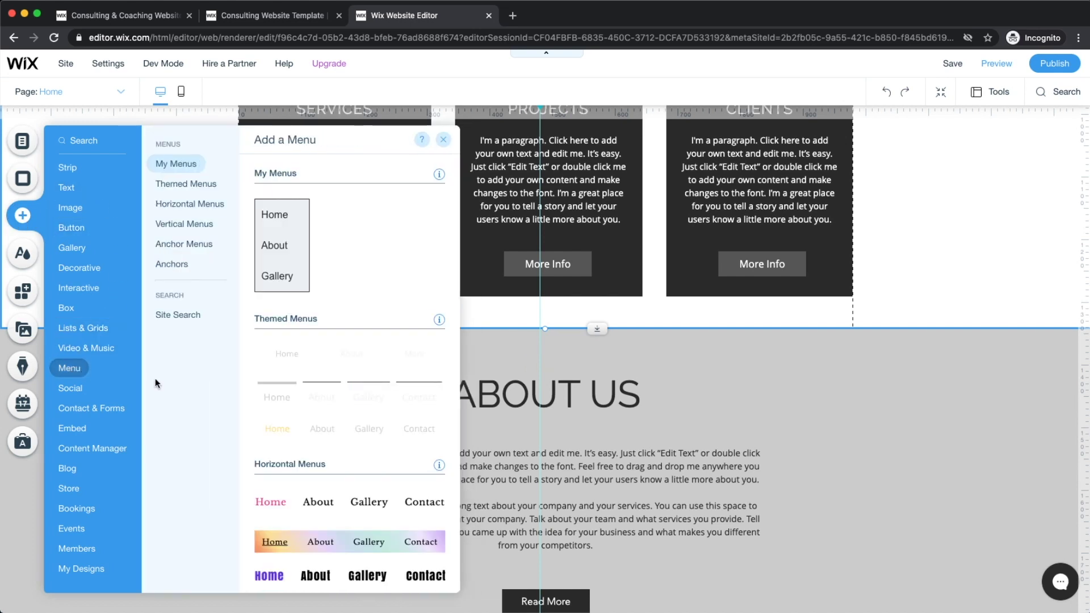
left_click(195, 266)
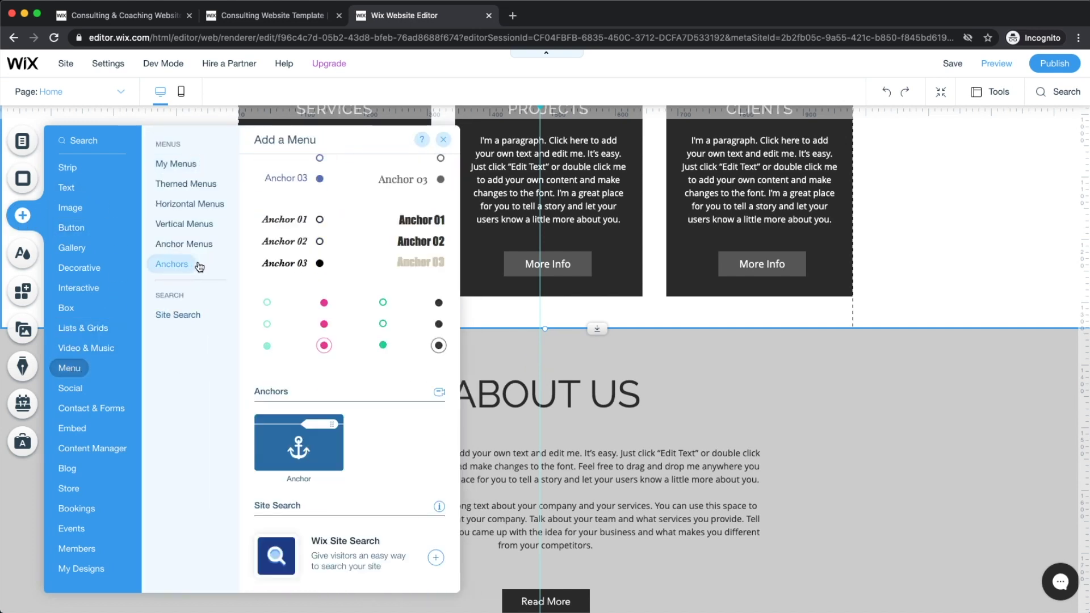
left_click_drag(313, 450, 1027, 327)
- Name the new anchor above the ABOUT US section "About us"
double_click(1010, 328)
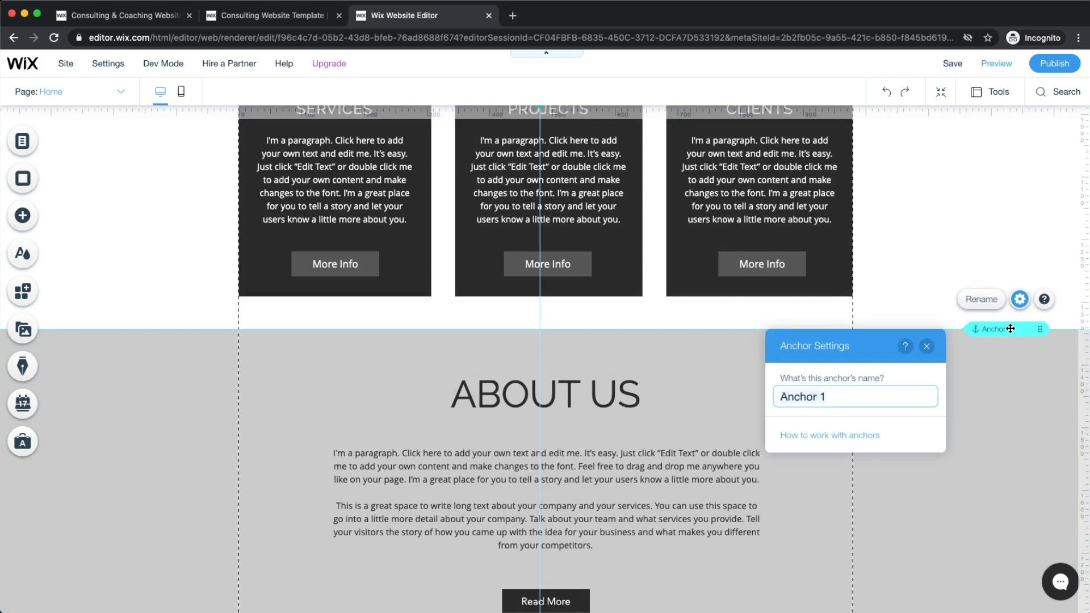
type("Ab")
left_click(995, 409)
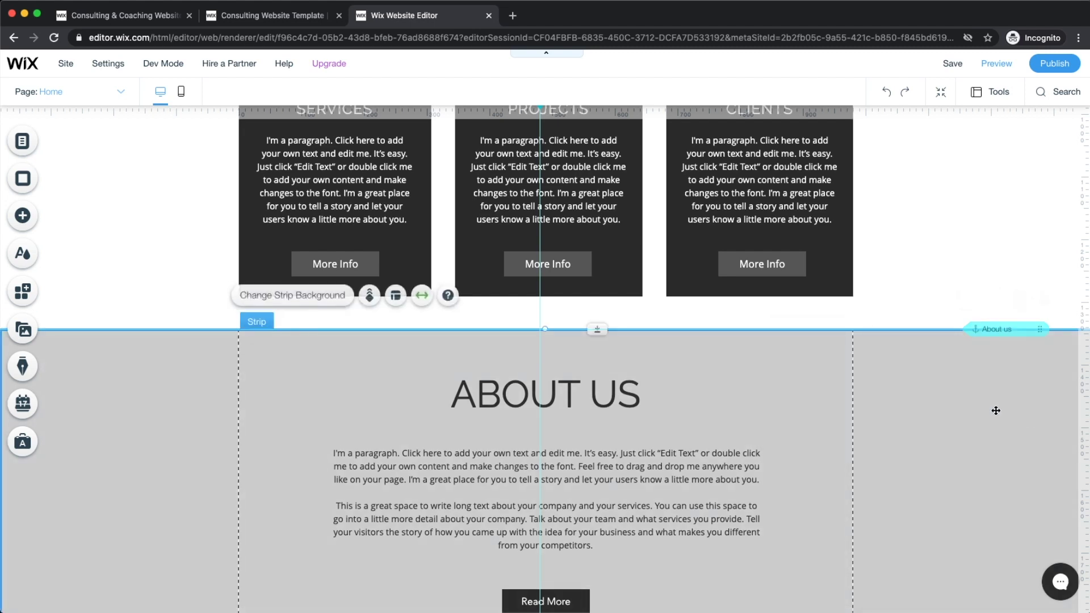
- Open the link settings of the About us button in the heading strip
scroll(501, 398, "up", 10)
scroll(529, 462, "down", 1)
left_click(542, 439)
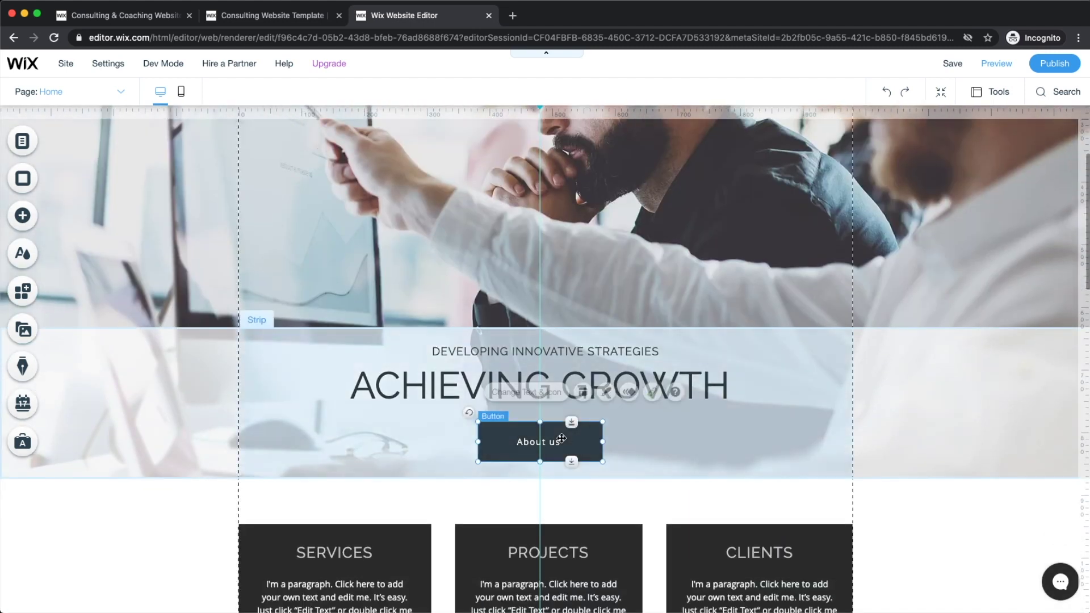
left_click(655, 391)
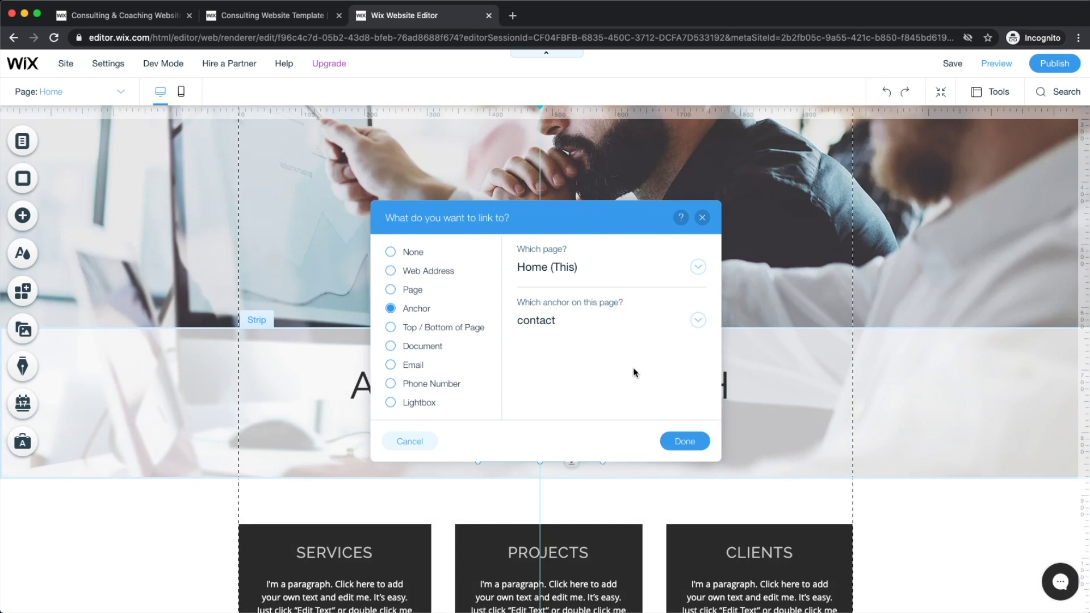
- Link the hero strip's button to the About us anchor on the Home page and confirm the link
left_click(400, 291)
left_click(406, 307)
left_click(698, 321)
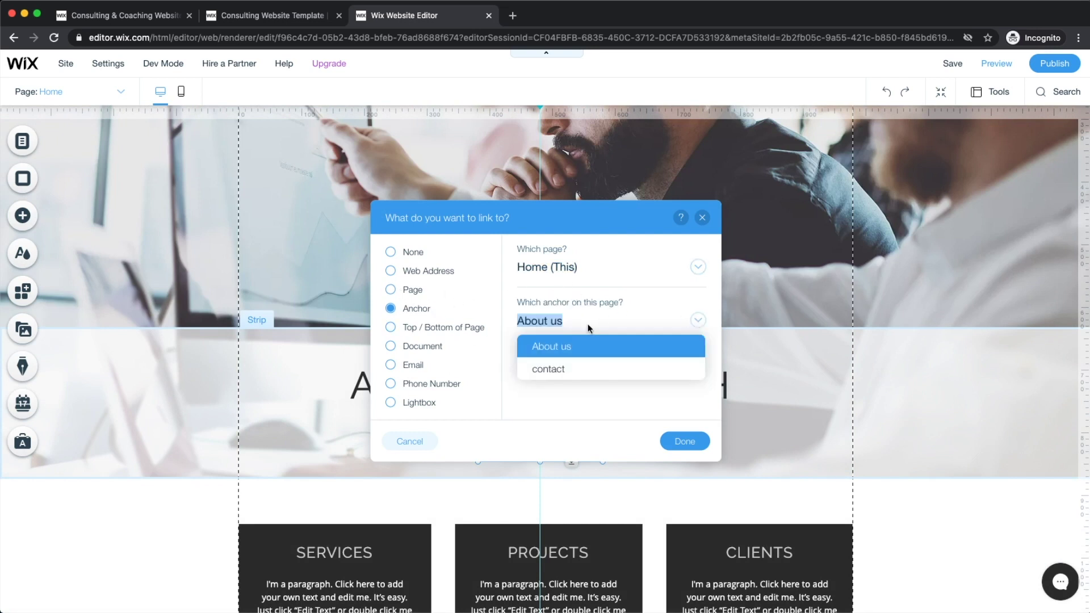
left_click(535, 346)
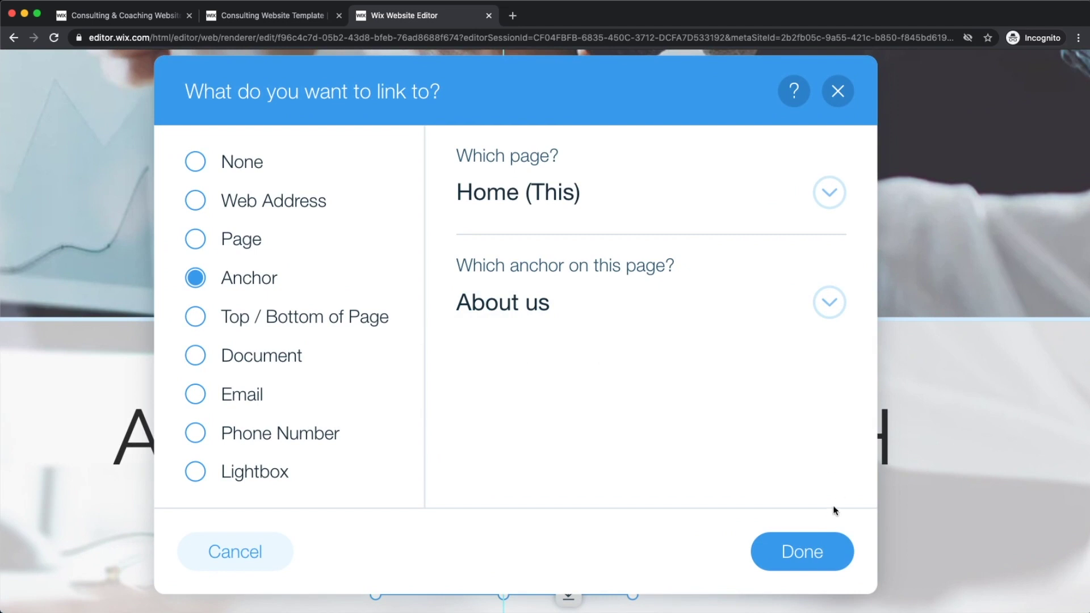
left_click(814, 548)
- Preview the site, test the hero's About us button and return to the top of the home page
left_click(992, 63)
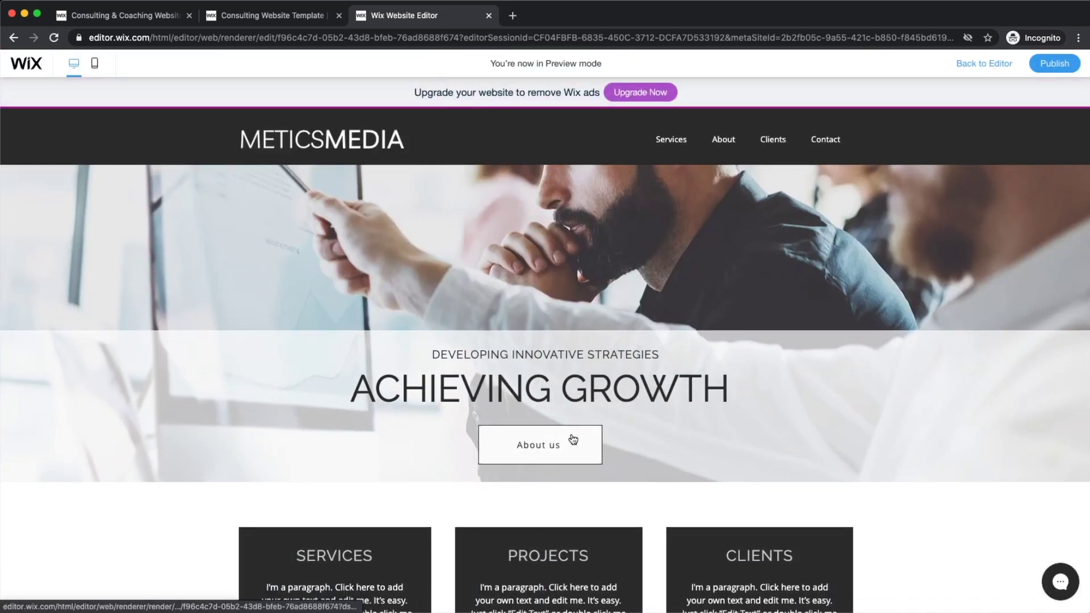
left_click(559, 445)
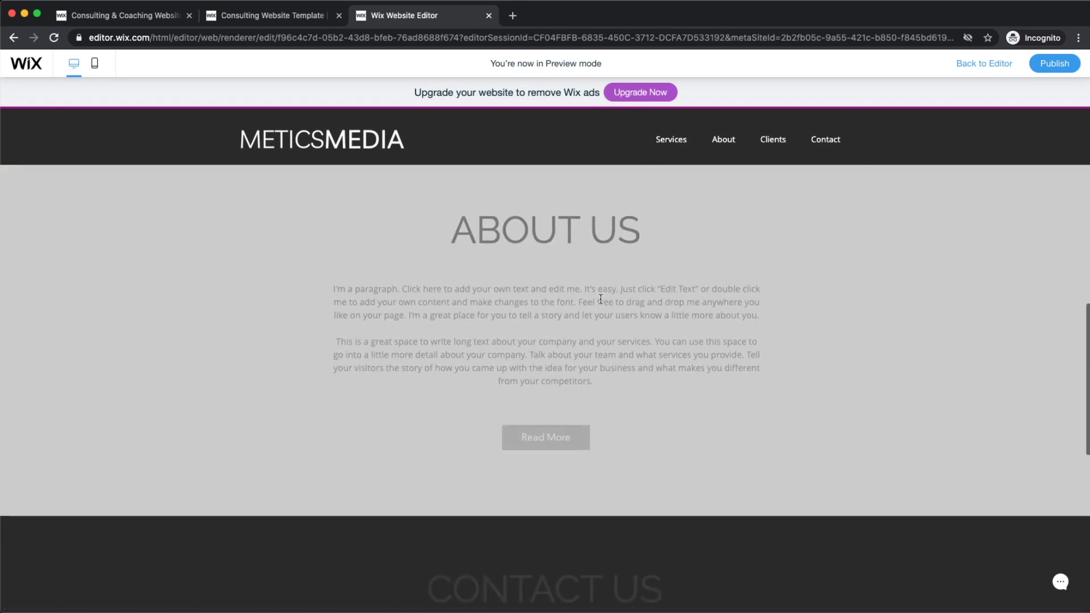
scroll(593, 299, "up", 11)
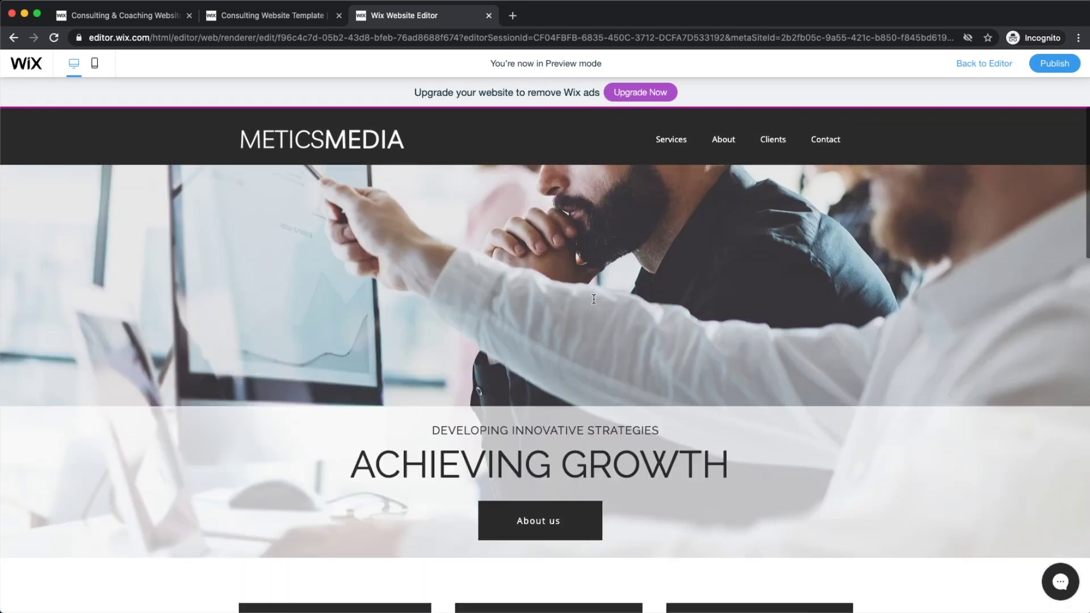
scroll(594, 299, "up", 2)
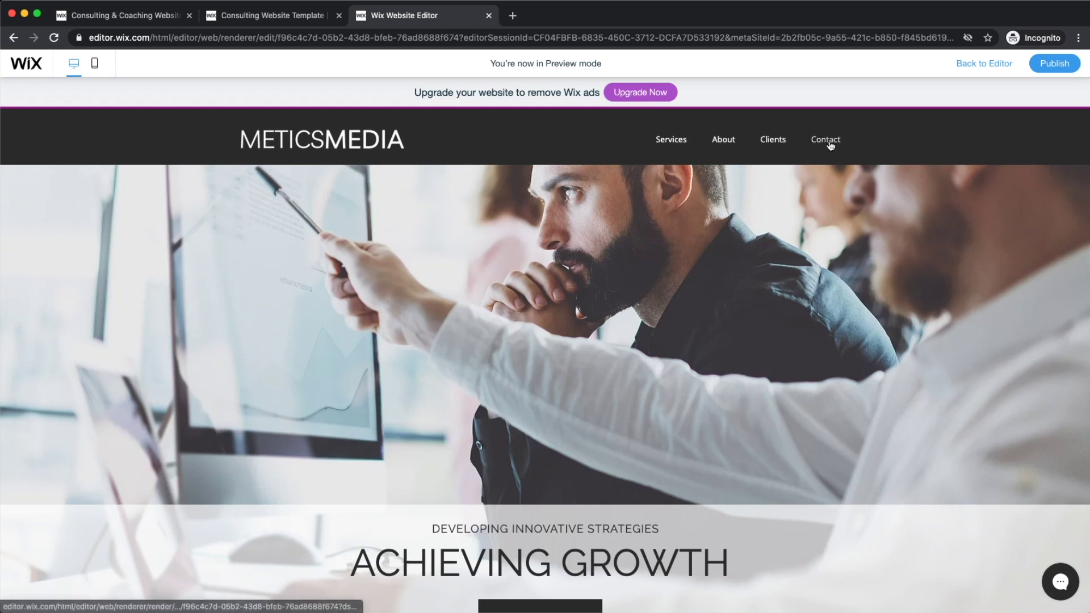
- Test the Contact, Services and About menu links and the header logo, review the home page, and return to editing
scroll(831, 145, "up", 5)
scroll(826, 142, "down", 5)
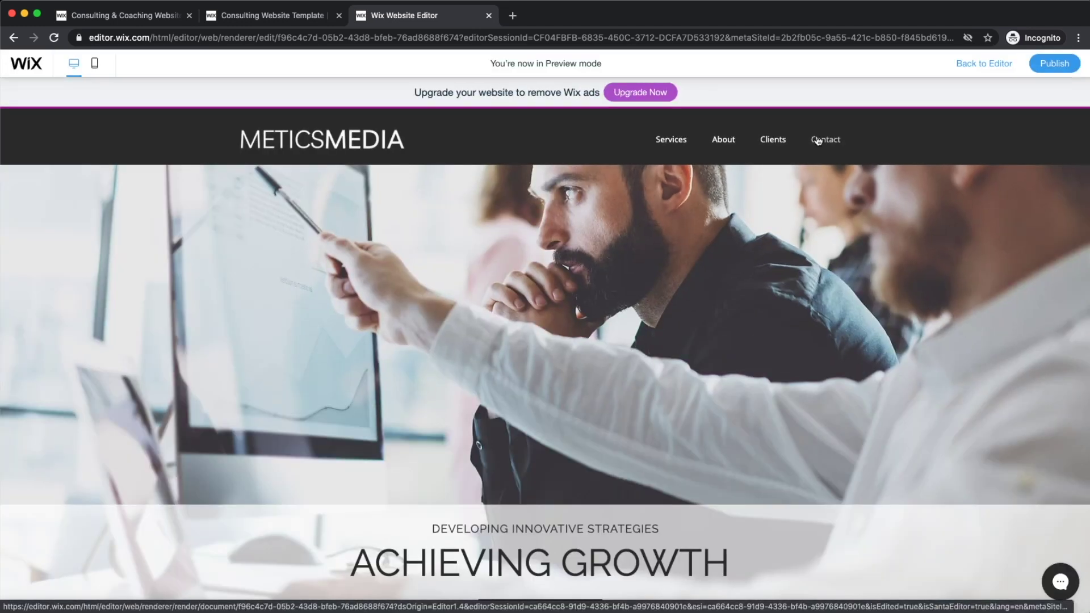
scroll(832, 143, "up", 5)
scroll(827, 142, "down", 5)
left_click(829, 142)
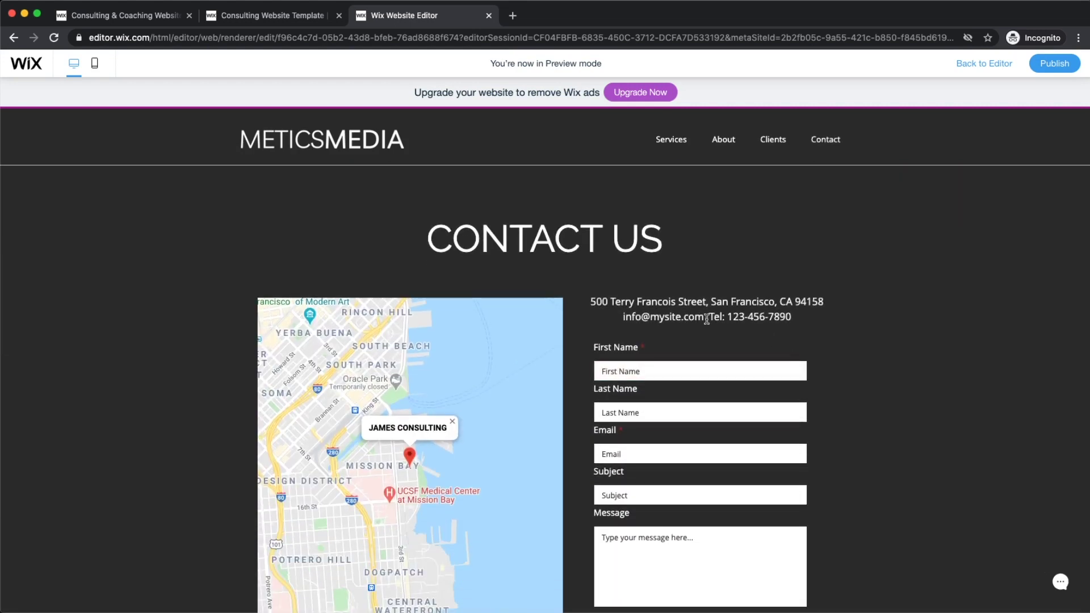
left_click(673, 150)
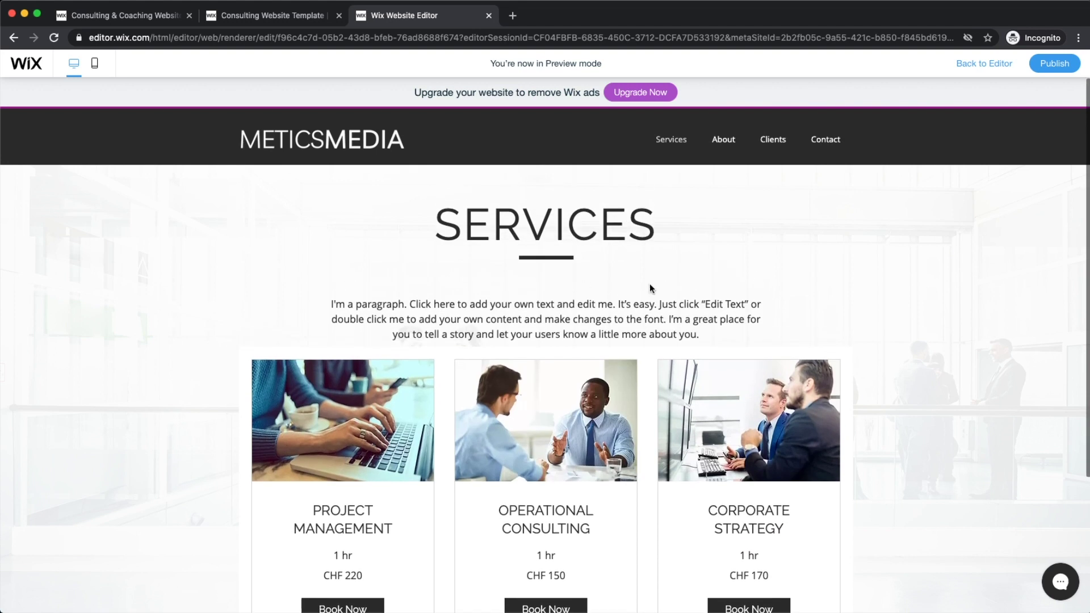
left_click(729, 143)
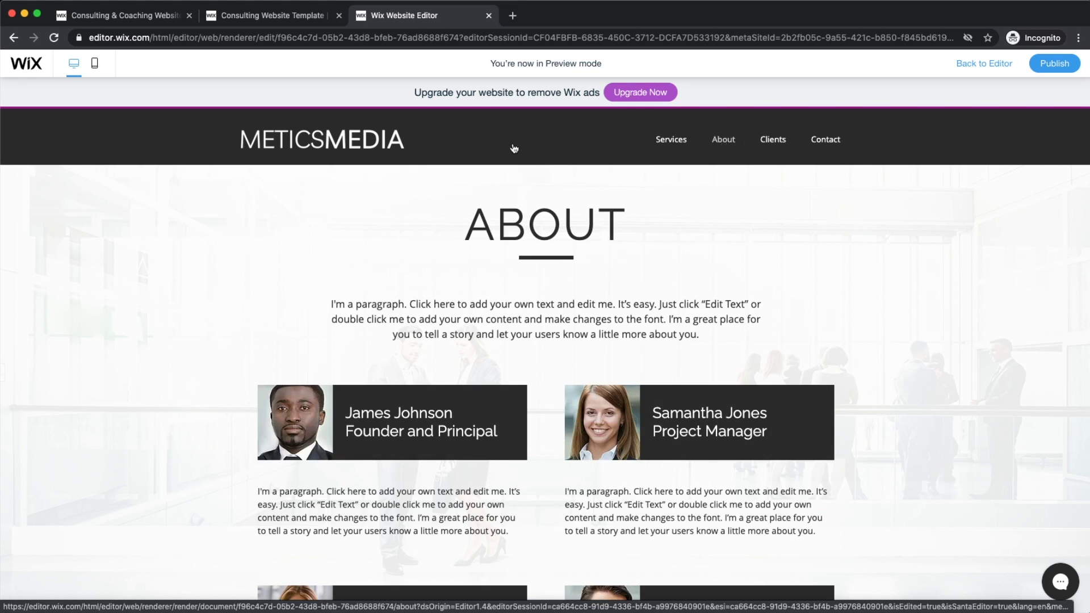
left_click(293, 148)
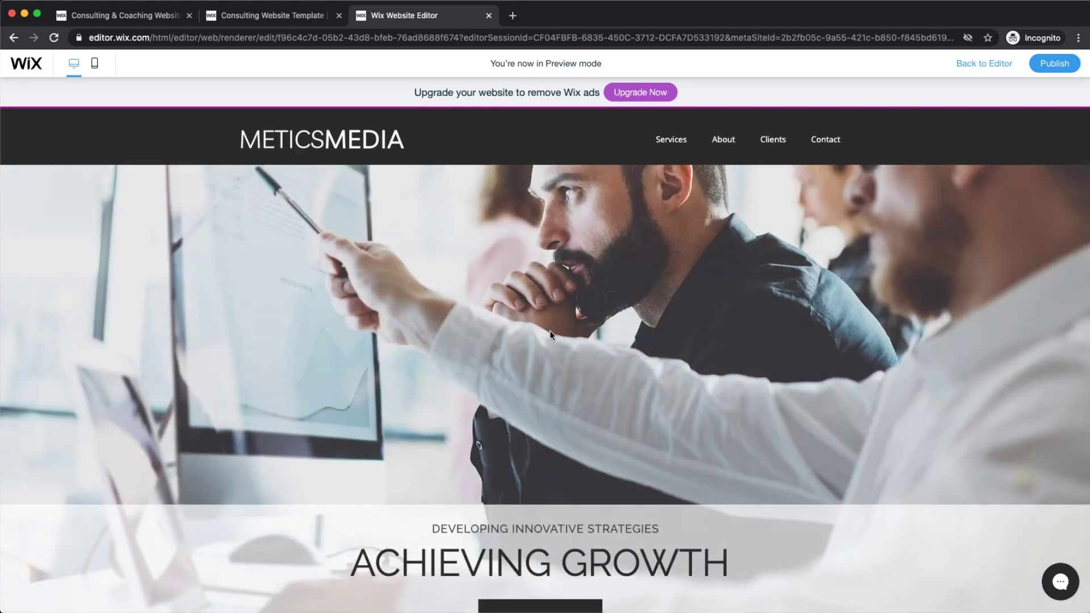
scroll(550, 350, "down", 10)
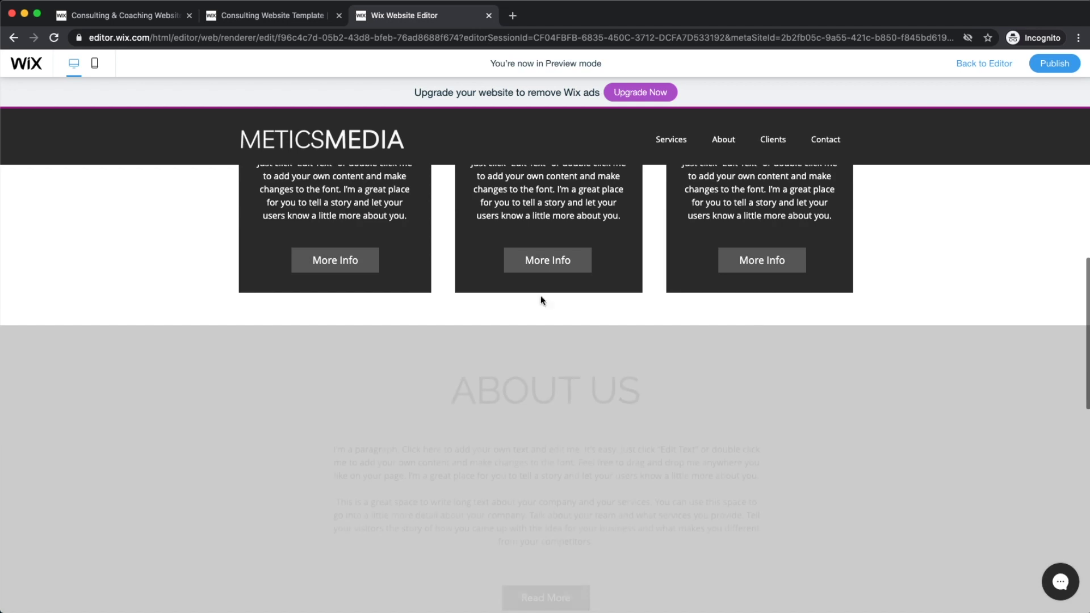
scroll(613, 335, "down", 4)
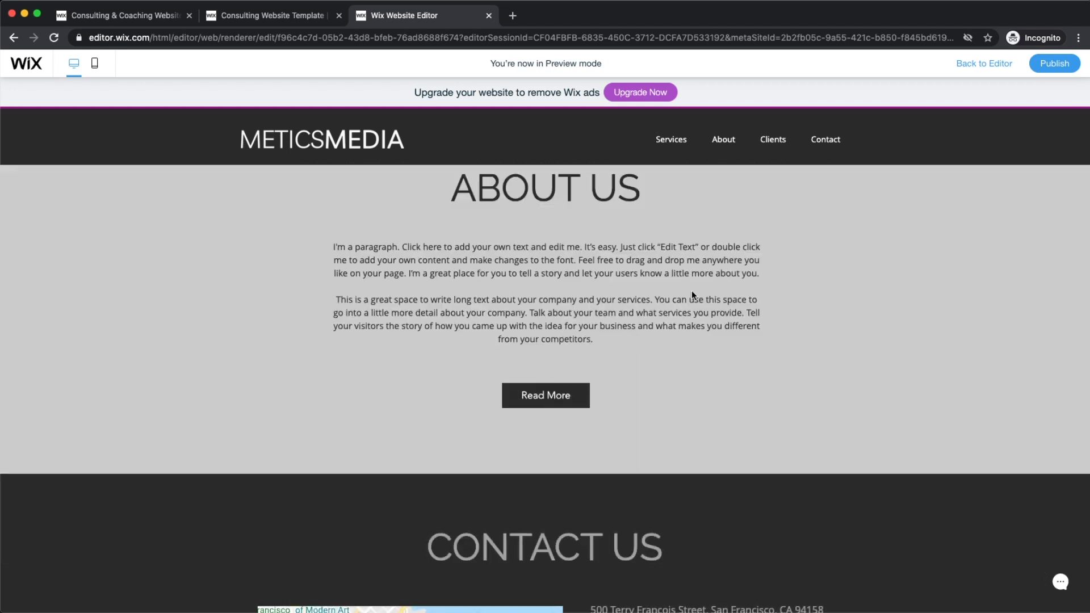
scroll(691, 290, "up", 15)
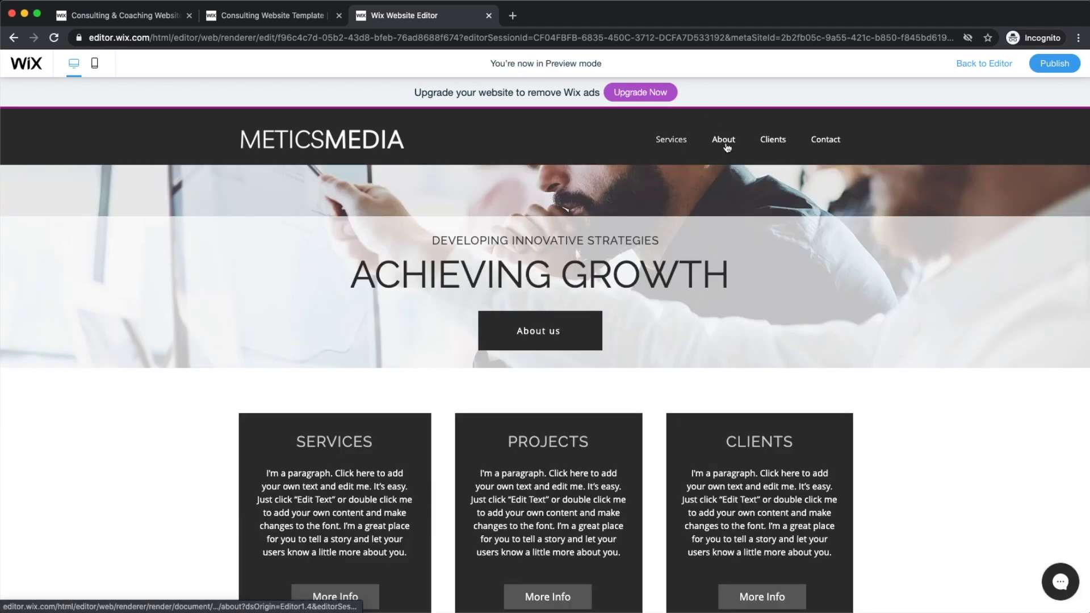
left_click(982, 66)
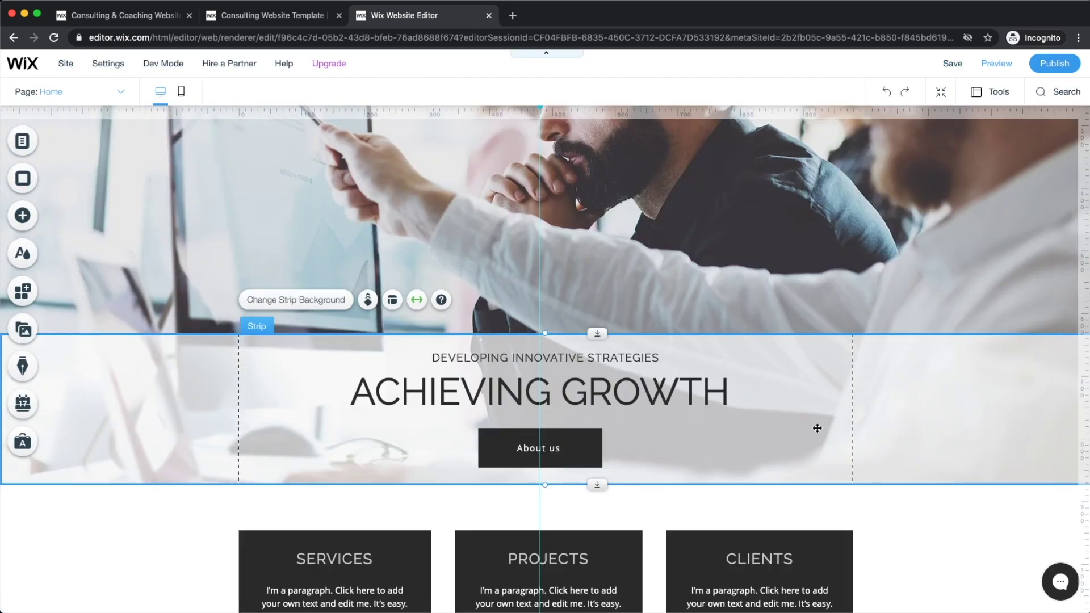
- Delete the strip on the home page that holds the Services, Projects and Clients boxes
scroll(817, 428, "down", 3)
scroll(633, 389, "down", 3)
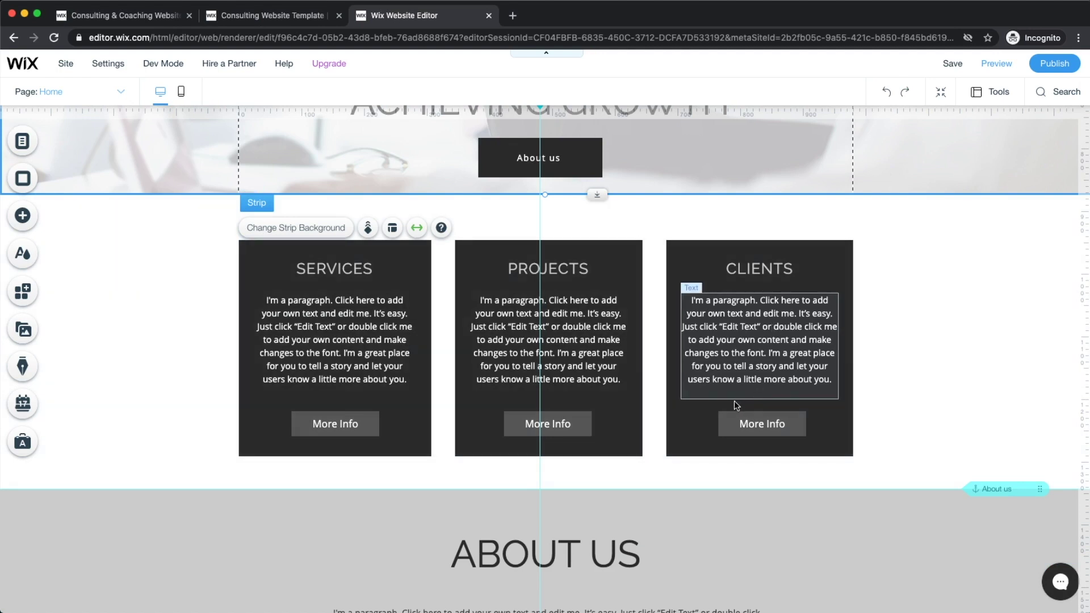
scroll(757, 394, "down", 2)
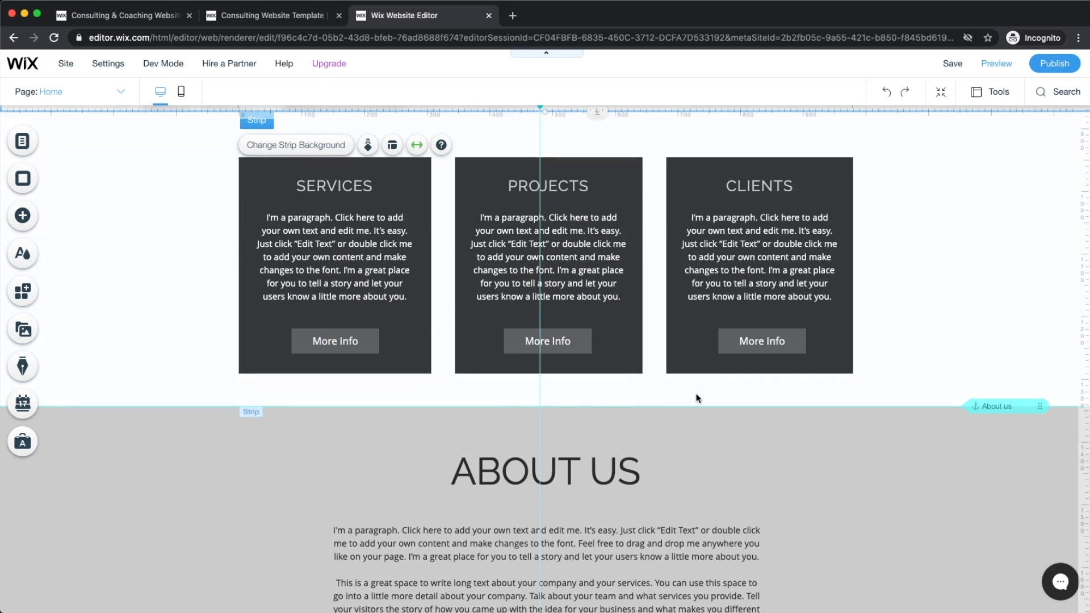
scroll(696, 398, "up", 2)
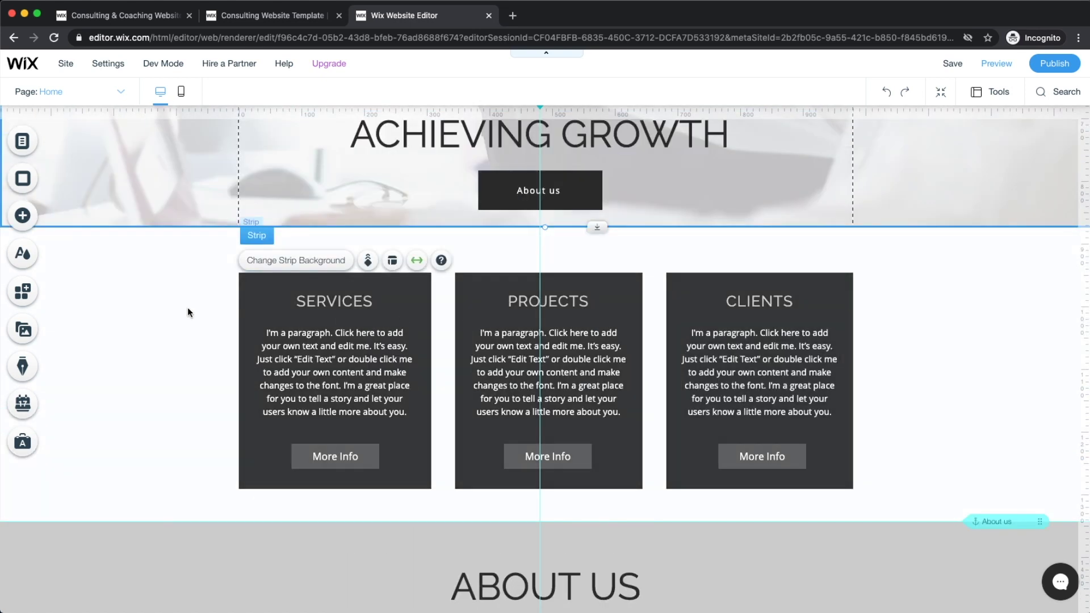
left_click(863, 333)
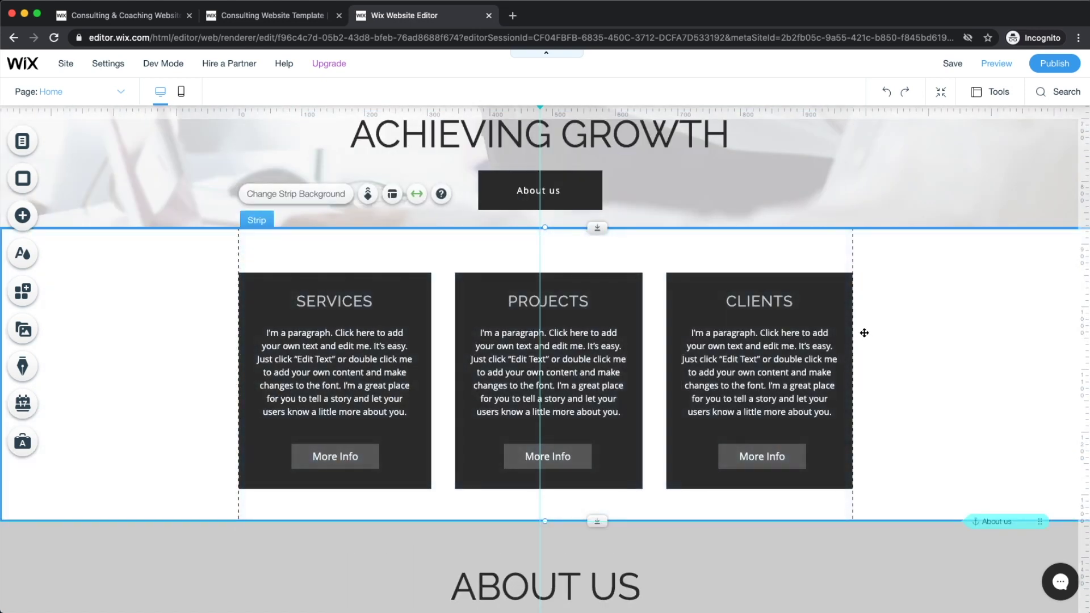
right_click(168, 278)
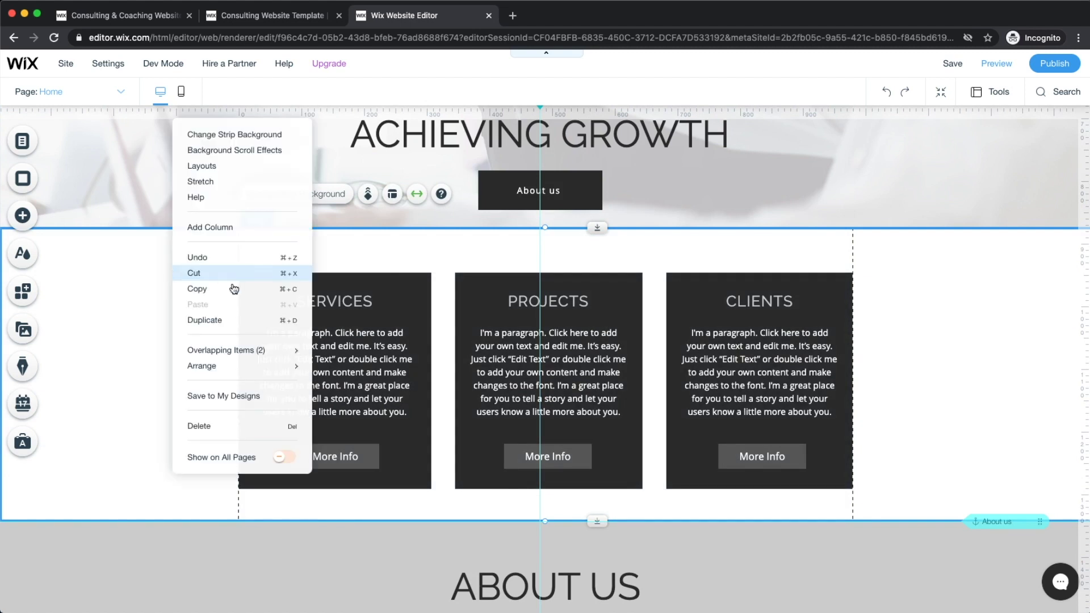
left_click(215, 430)
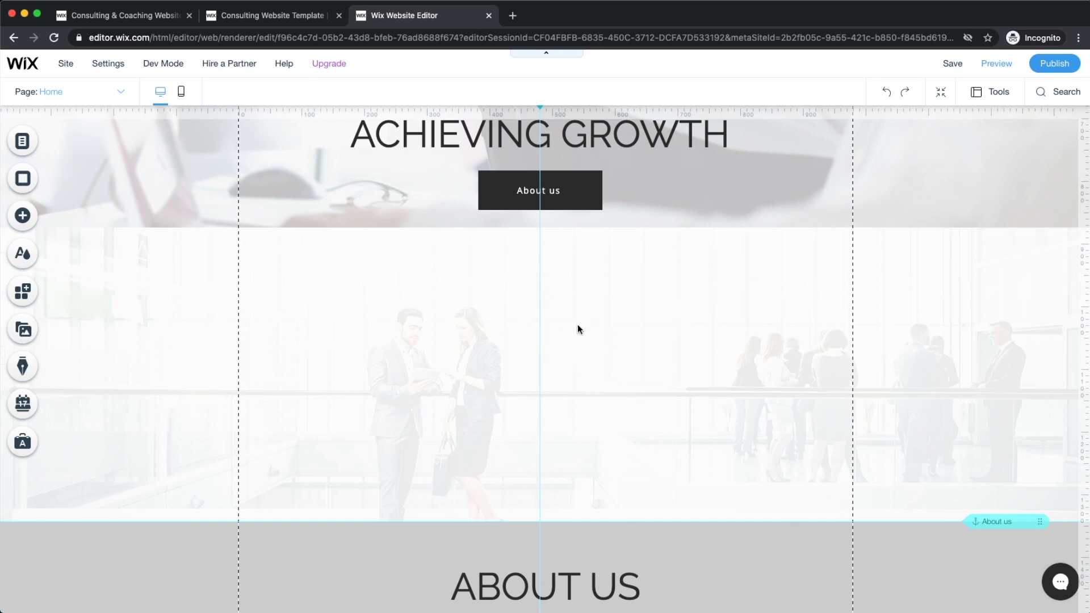
- In Zoom Out mode, move the About Us section up directly beneath the hero strip, closing the empty gap, and exit the mode
scroll(621, 325, "up", 4)
scroll(628, 322, "down", 5)
scroll(628, 322, "down", 6)
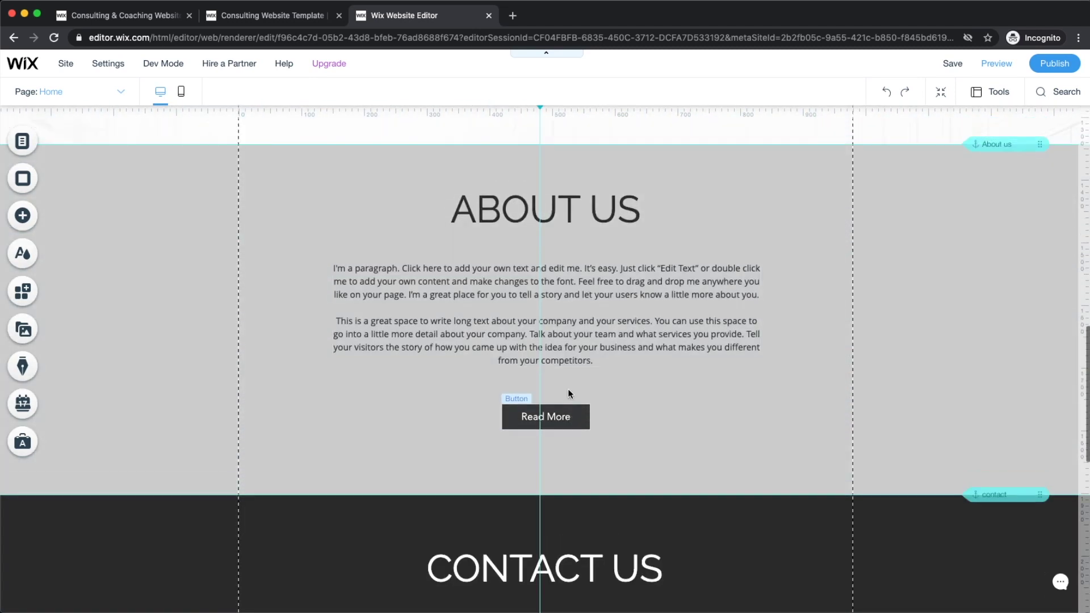
scroll(567, 388, "up", 8)
scroll(543, 434, "down", 2)
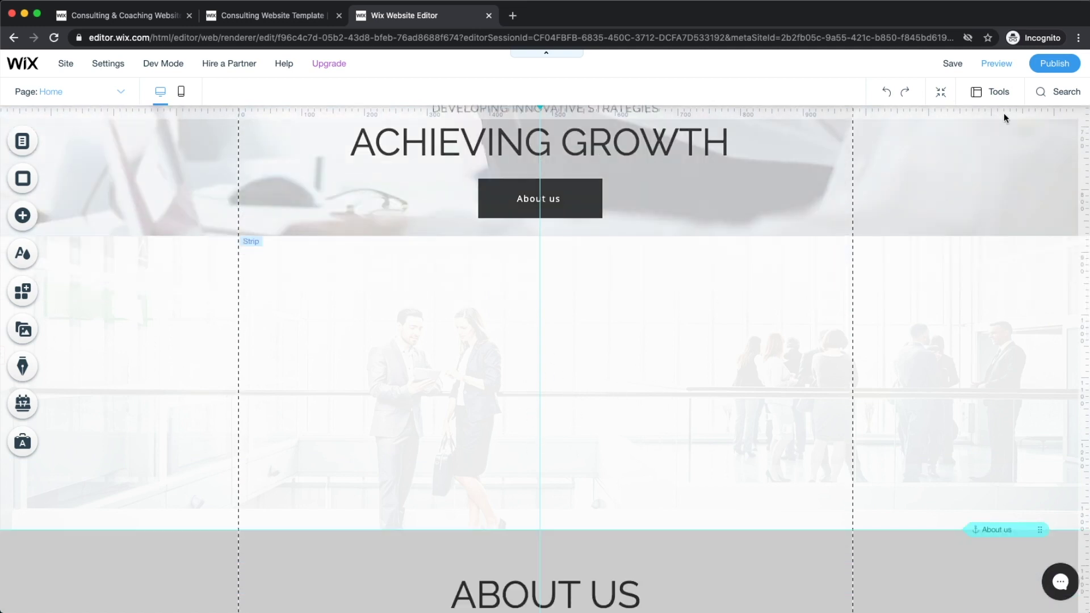
left_click(942, 94)
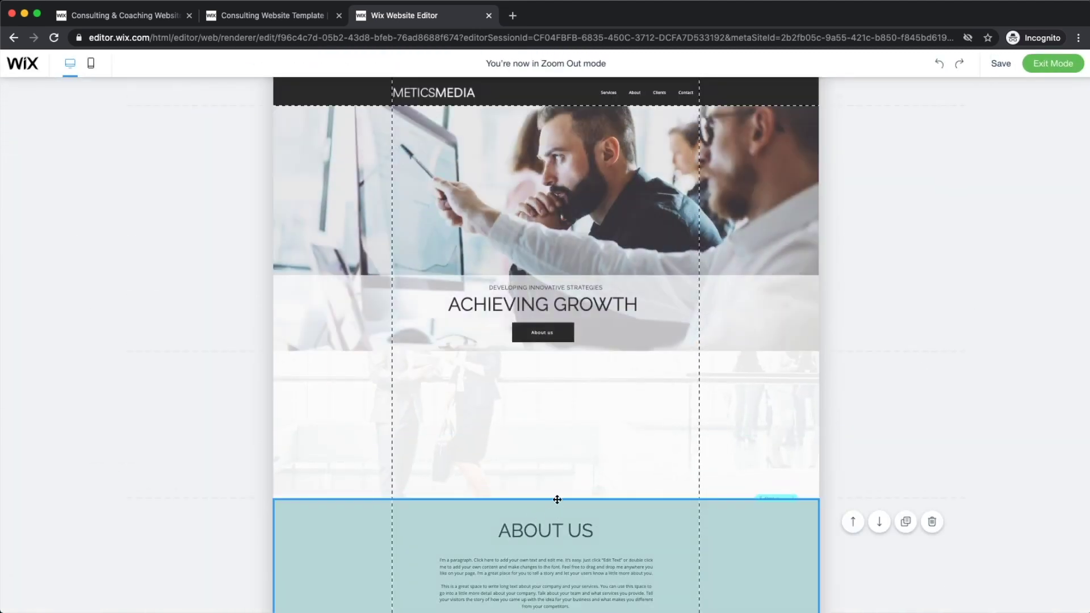
left_click_drag(557, 499, 571, 335)
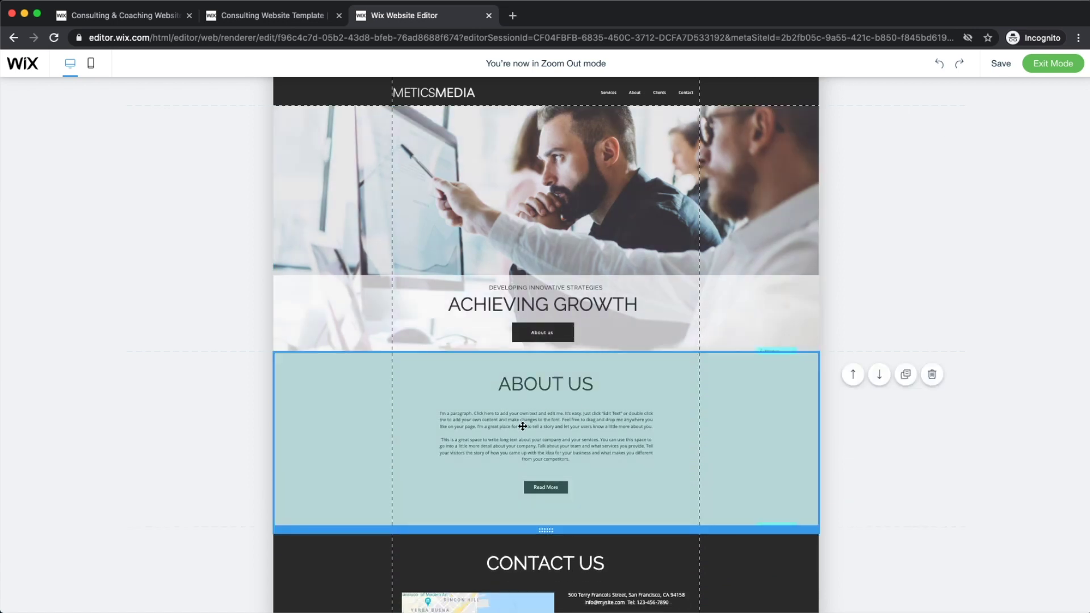
scroll(563, 401, "down", 5)
scroll(628, 306, "up", 5)
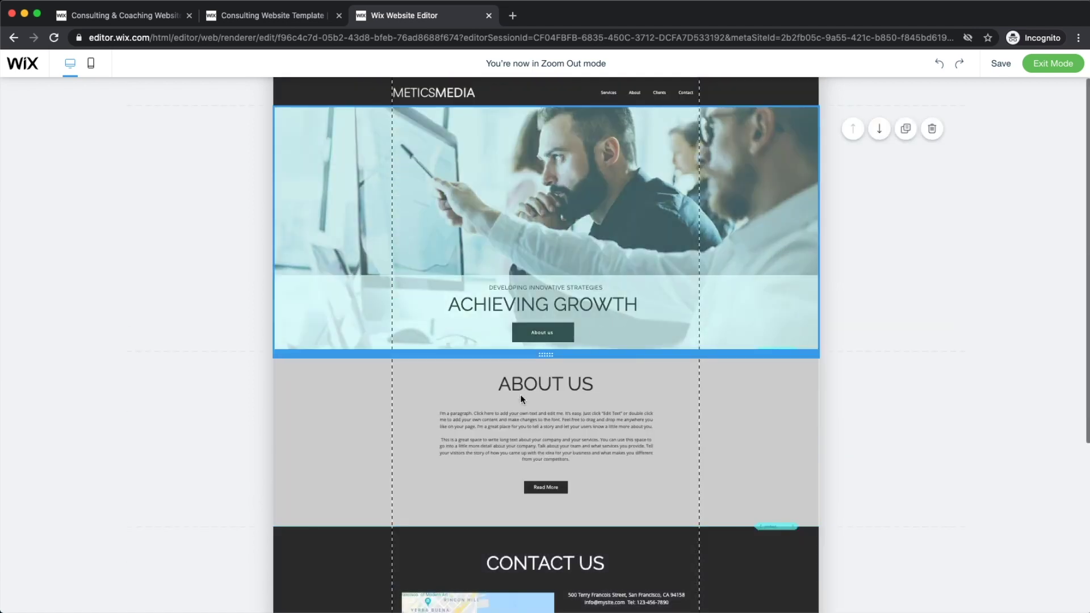
left_click(1052, 63)
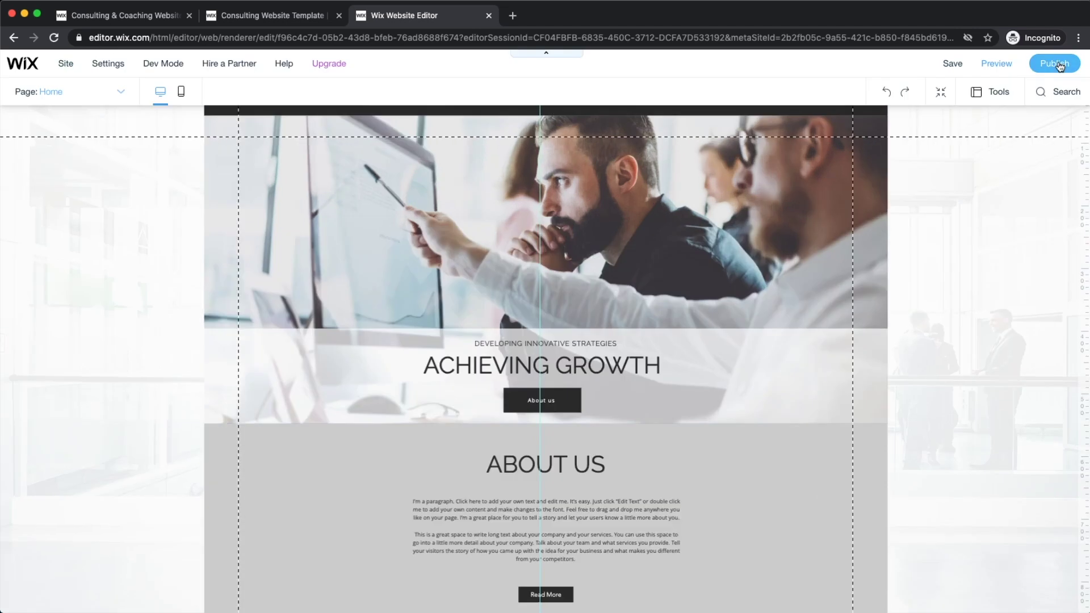
- Add the uploaded image me.jpg from the site files to the page at the About Us section
scroll(656, 334, "down", 8)
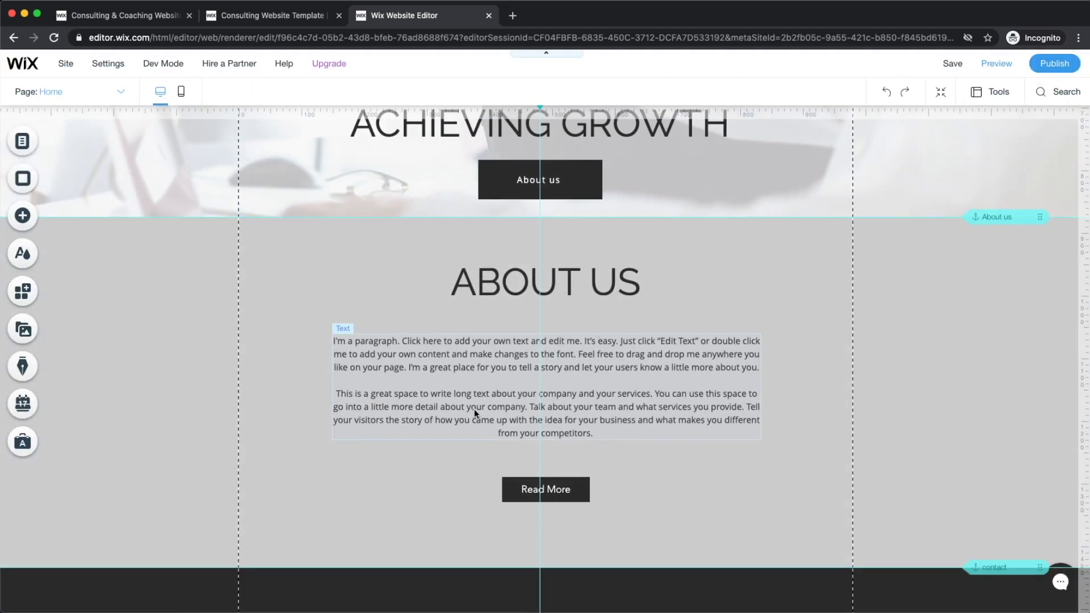
left_click(22, 215)
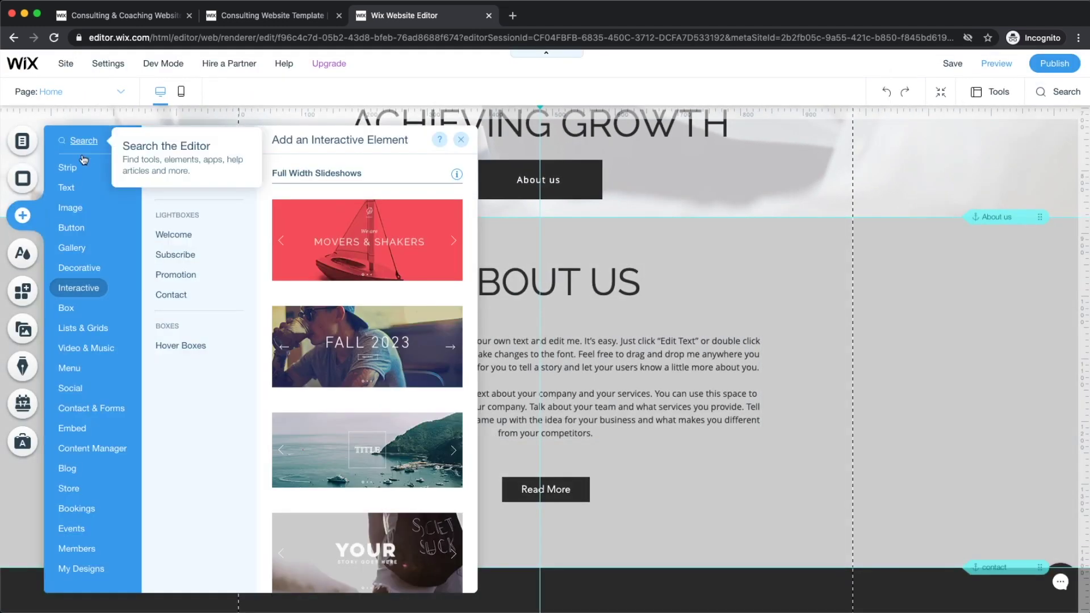
left_click(68, 207)
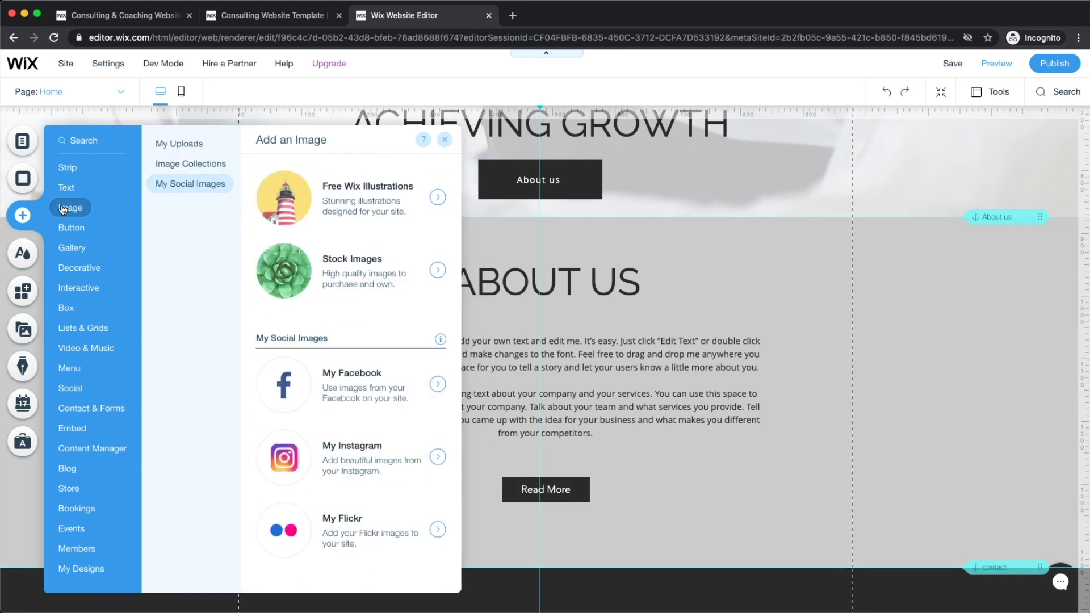
left_click(173, 149)
left_click(375, 212)
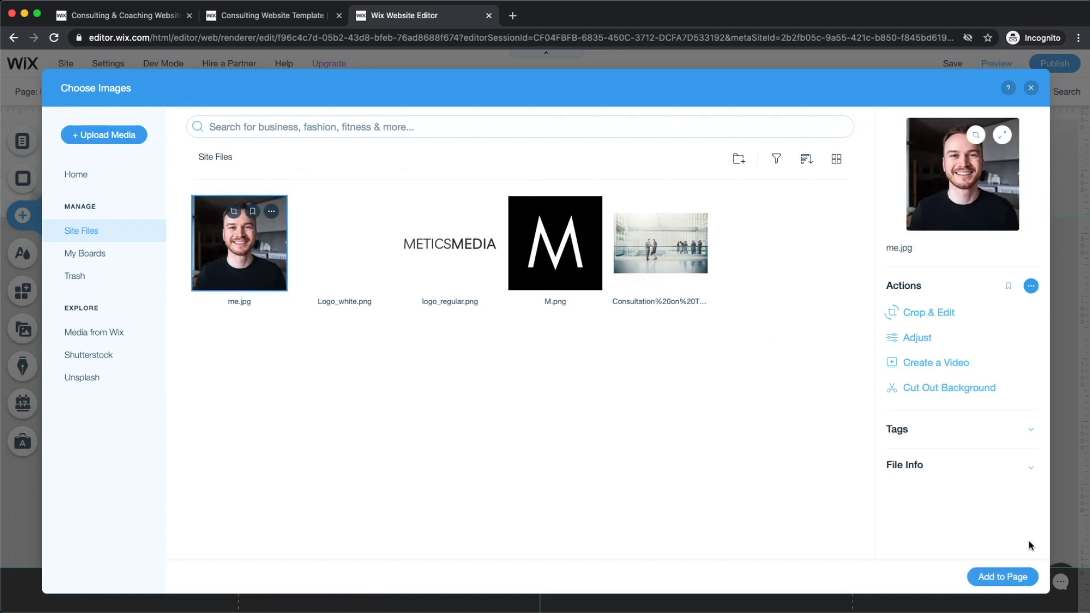
left_click(999, 577)
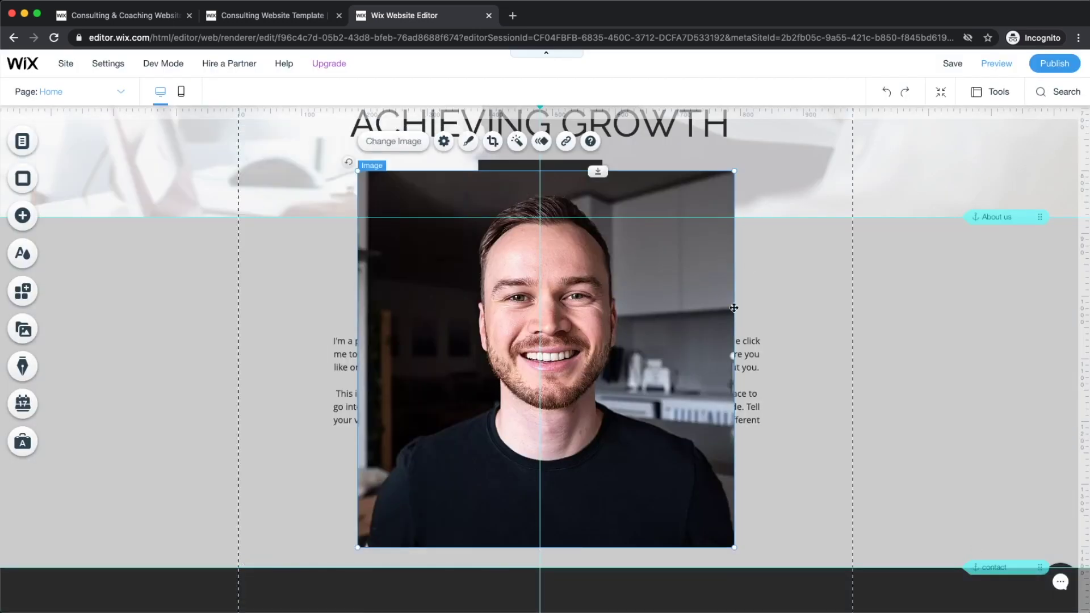
- Shrink the photo and place it on the About Us section's left half, and narrow the paragraph text and shift it to the right half
left_click_drag(733, 172, 546, 394)
left_click_drag(471, 459, 398, 400)
left_click(355, 395)
left_click_drag(333, 389, 497, 388)
left_click_drag(644, 371, 706, 353)
- Crop the About Us photo to a circle using Shape Crop and apply it
left_click(369, 352)
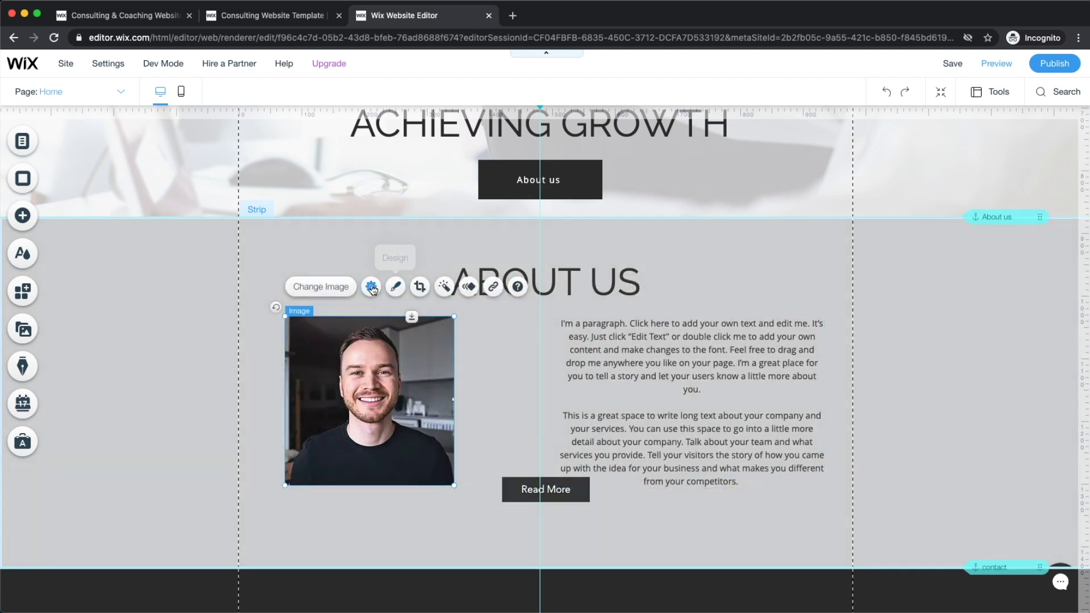
left_click(371, 287)
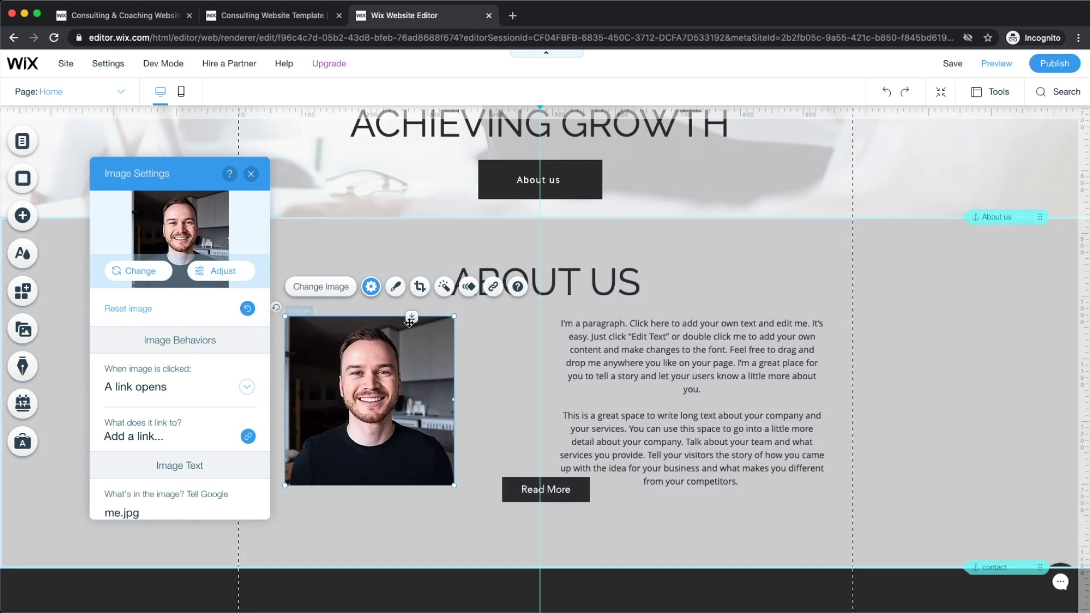
left_click(420, 288)
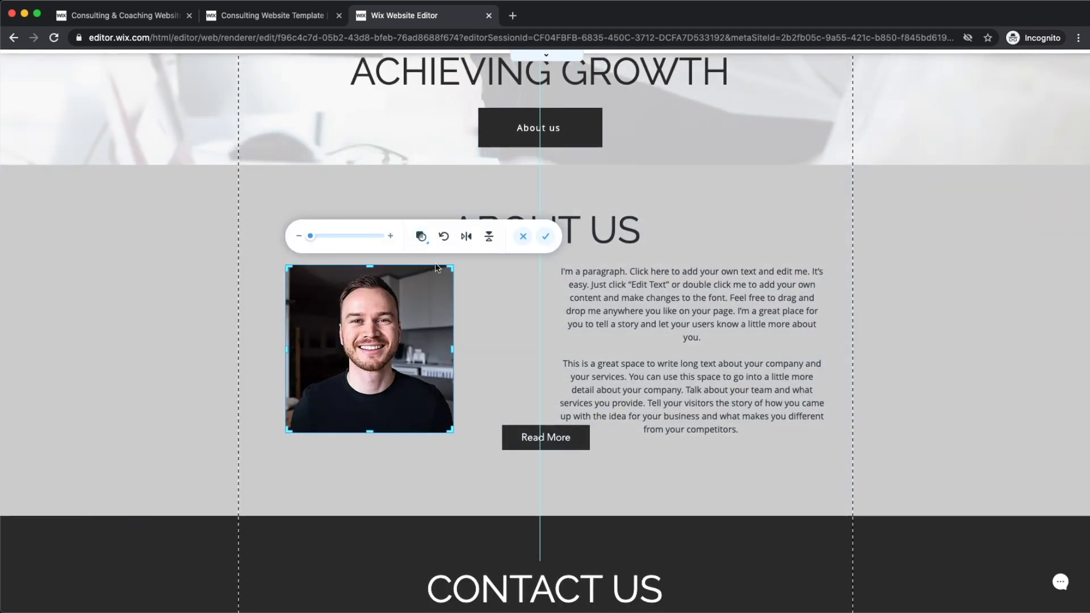
left_click(457, 280)
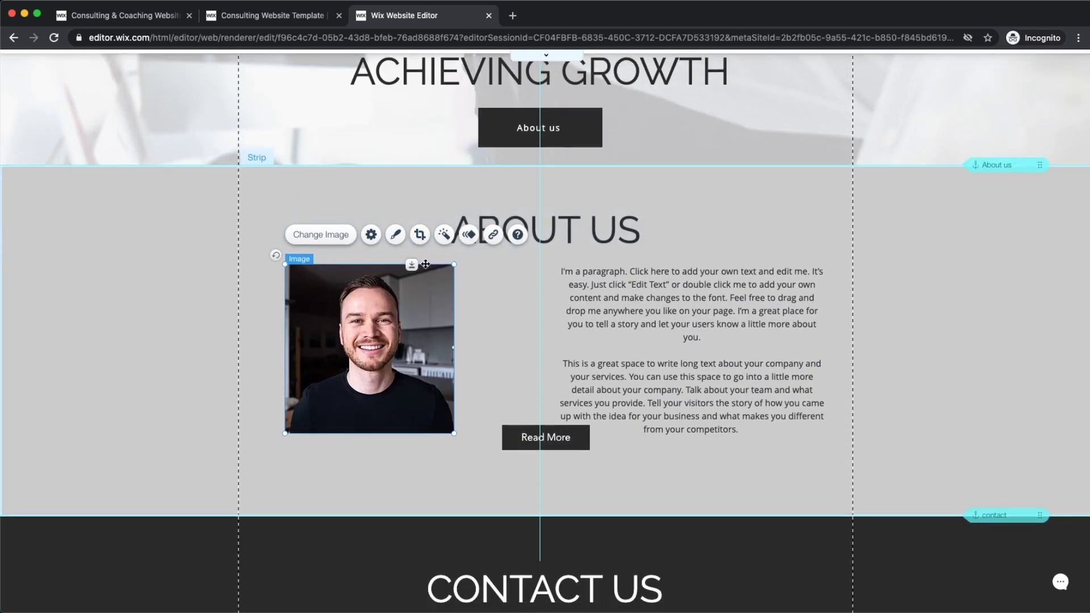
left_click(420, 235)
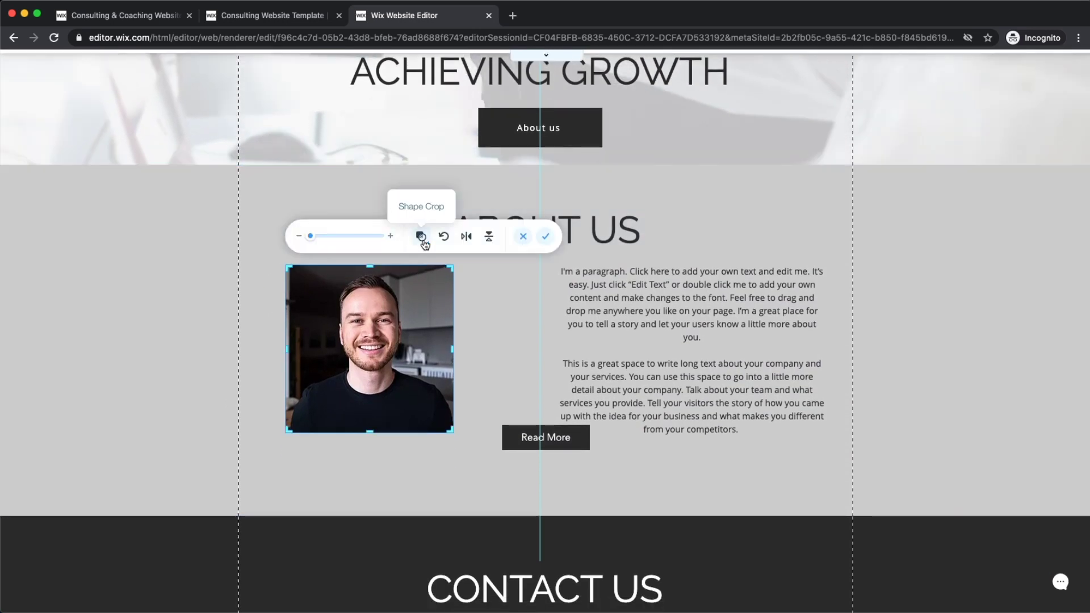
left_click(420, 236)
left_click(721, 313)
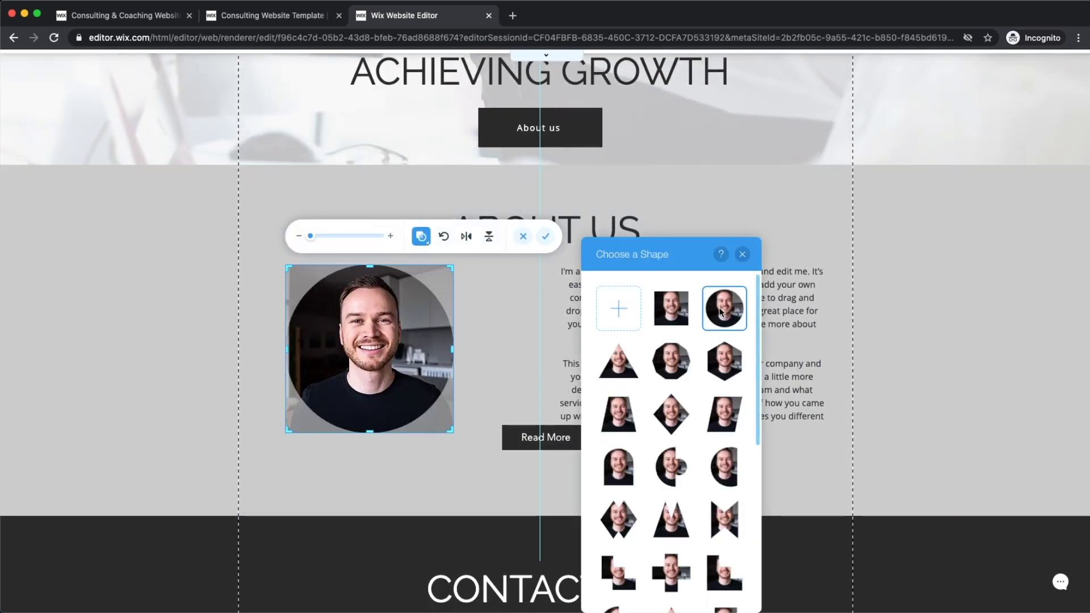
left_click(495, 326)
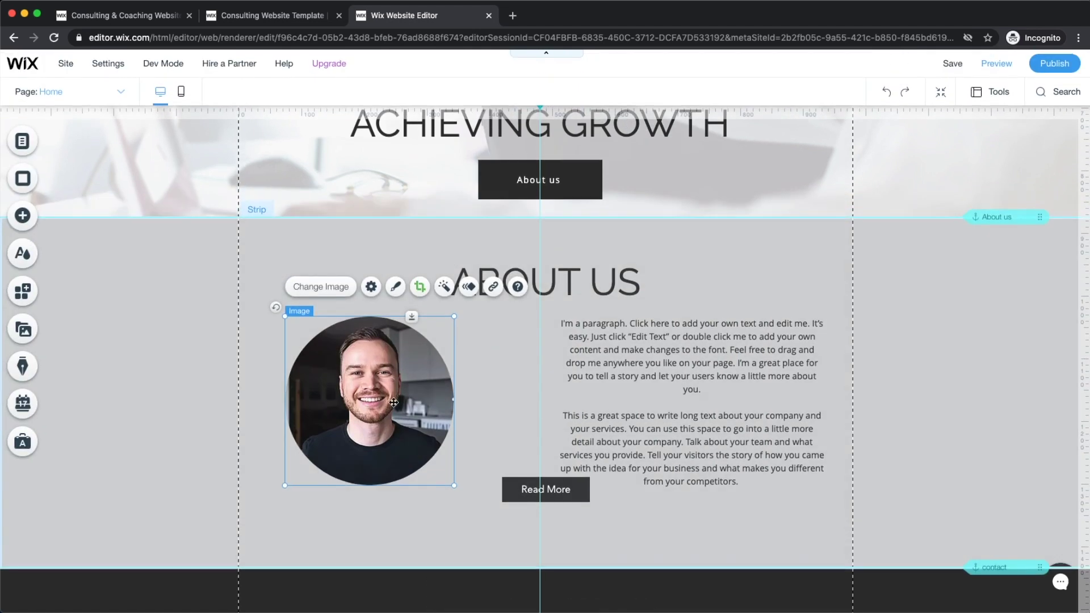
- Enlarge the circular photo slightly and shift it toward the center, nudge the paragraph right and place the Read More button beneath the paragraph
left_click_drag(455, 486, 469, 494)
left_click_drag(397, 427, 397, 423)
left_click_drag(652, 358, 659, 358)
left_click_drag(388, 380, 422, 380)
left_click_drag(521, 493, 674, 522)
- Generate text ideas for the About Us paragraph with site type Consulting Agency and topic Extended About
left_click(684, 356)
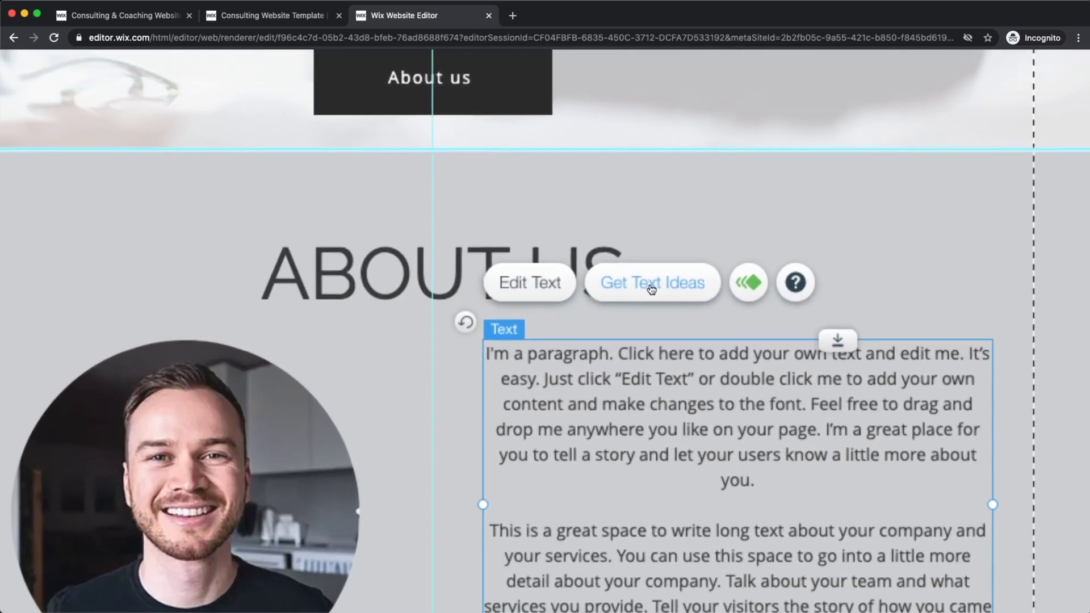
scroll(649, 284, "down", 2)
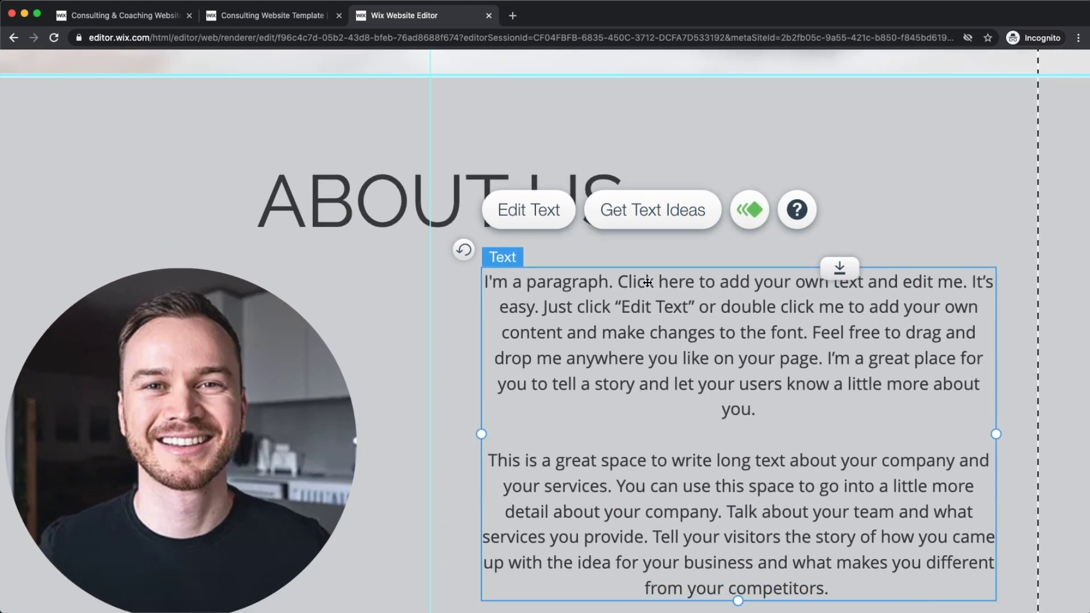
left_click(653, 210)
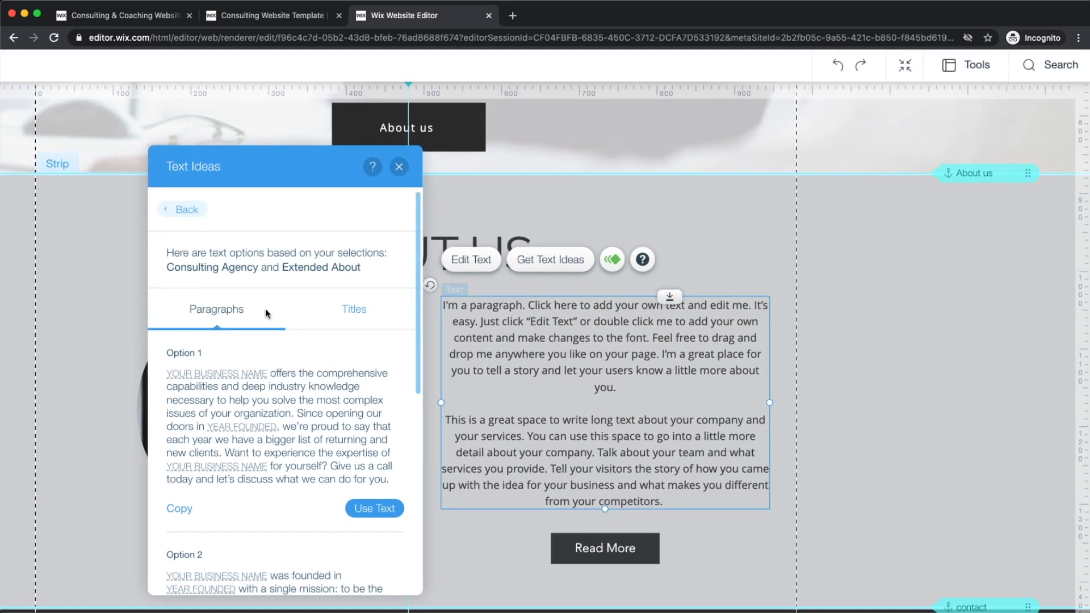
left_click(180, 211)
left_click(352, 274)
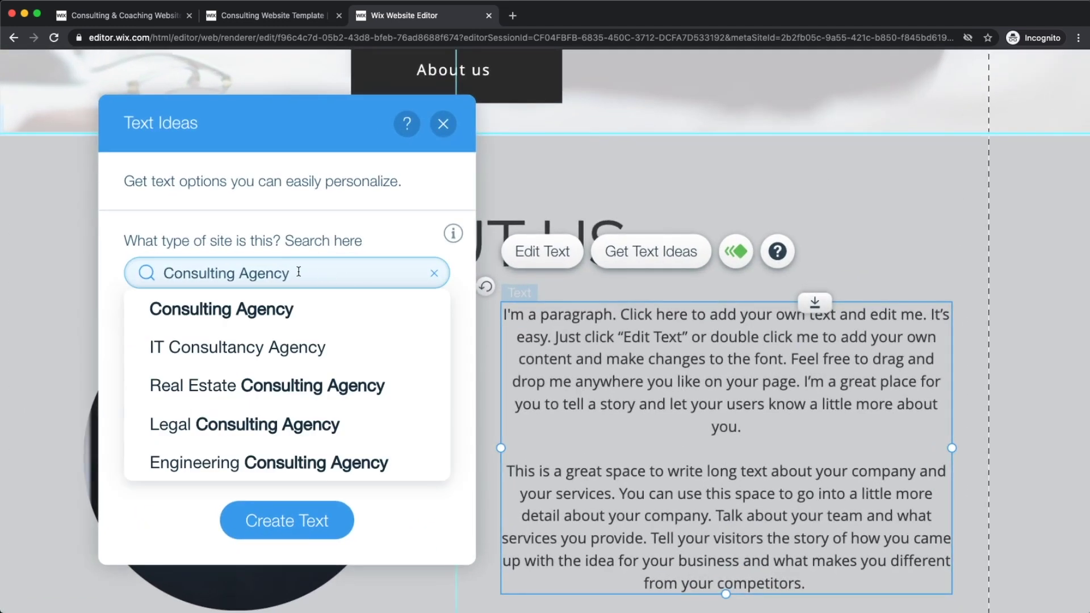
left_click(241, 311)
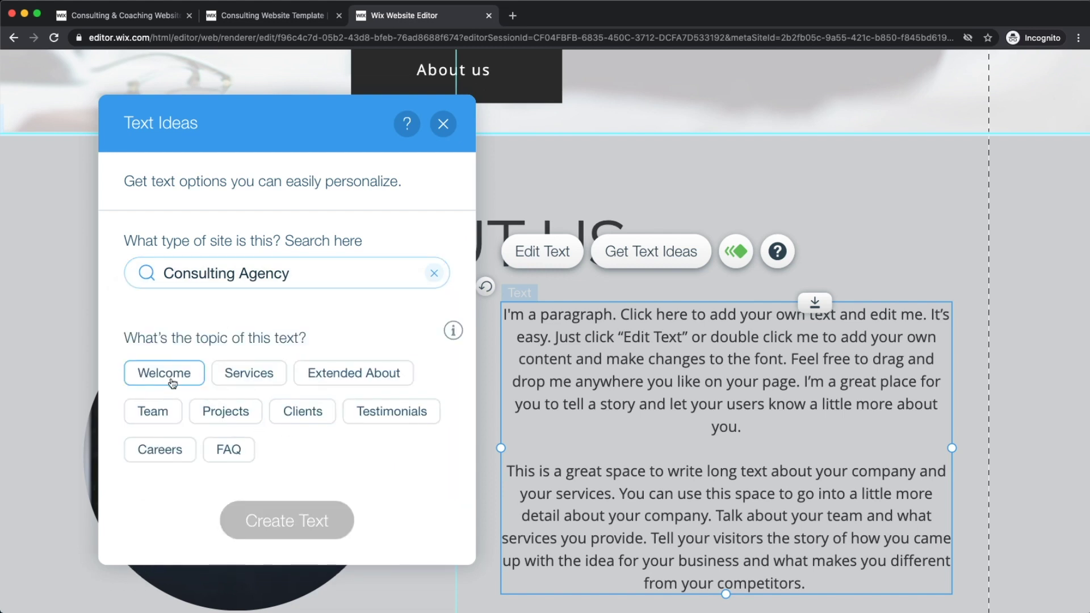
scroll(172, 384, "up", 3)
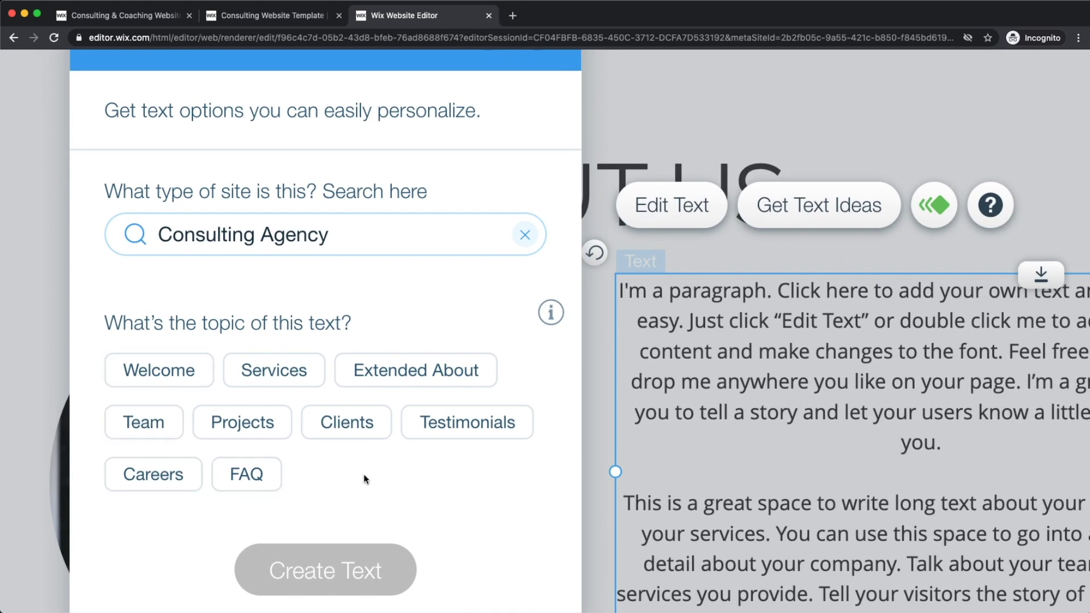
left_click(417, 370)
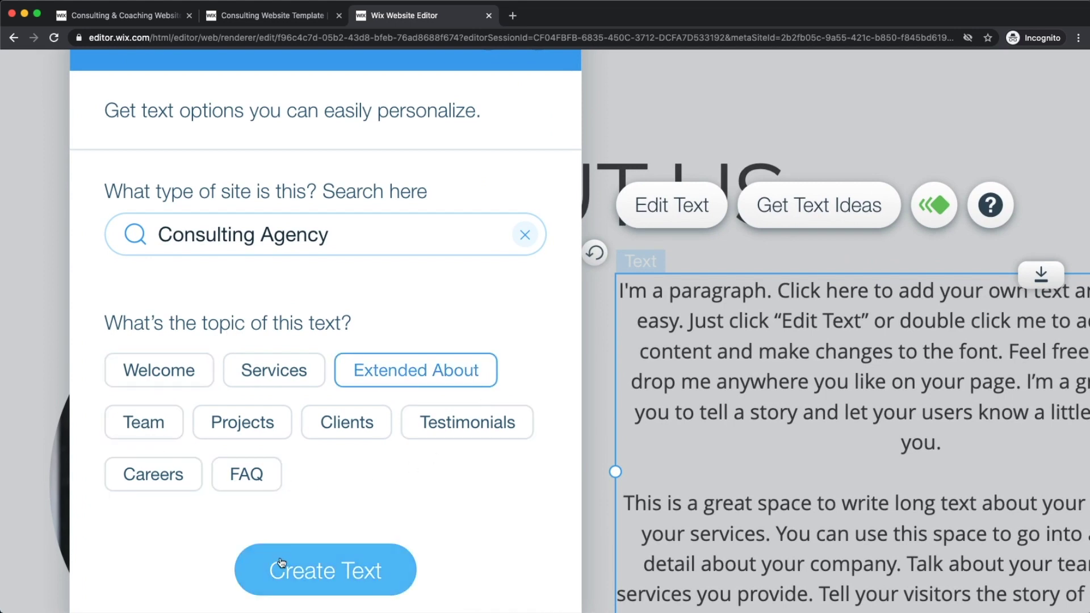
left_click(281, 561)
- Compare the suggested paragraphs, replace the About Us placeholder text with Option 1 and close the Text Ideas
scroll(307, 434, "down", 3)
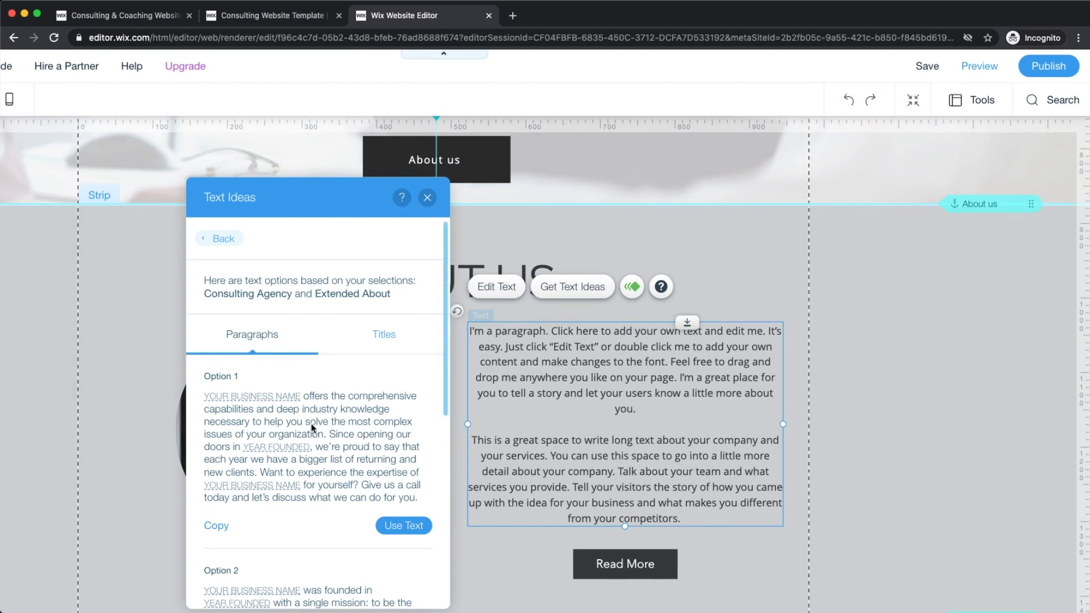
scroll(311, 426, "down", 3)
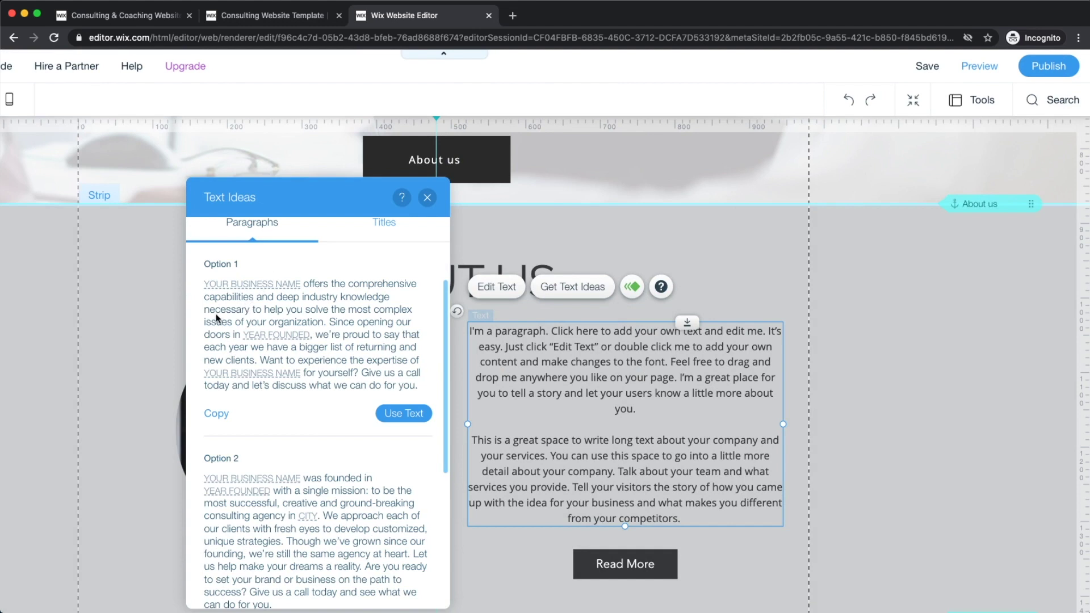
scroll(216, 315, "up", 5)
mouse_move(204, 266)
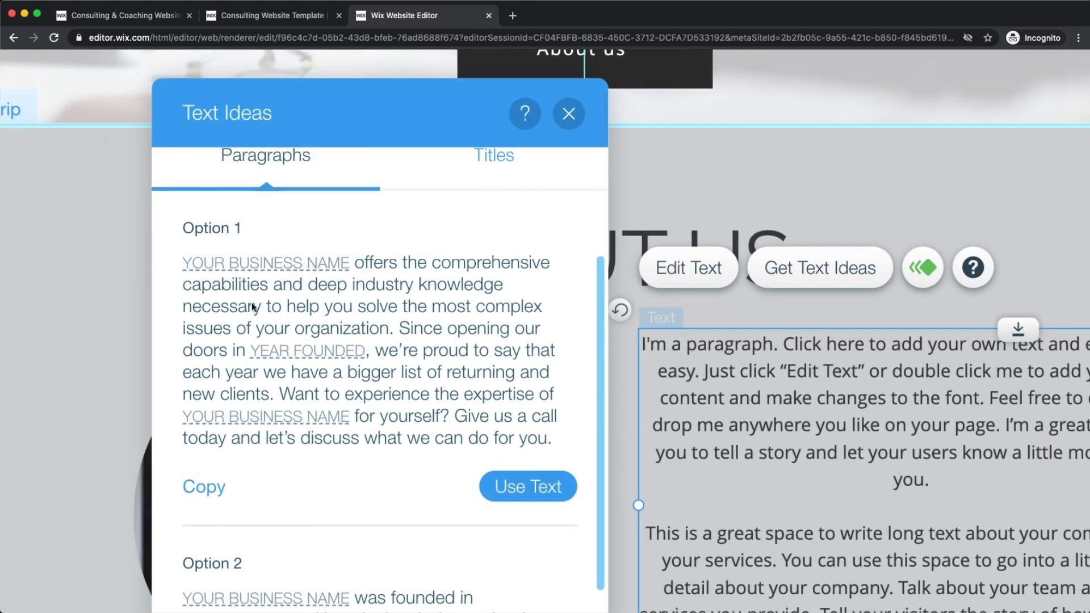
scroll(359, 369, "down", 8)
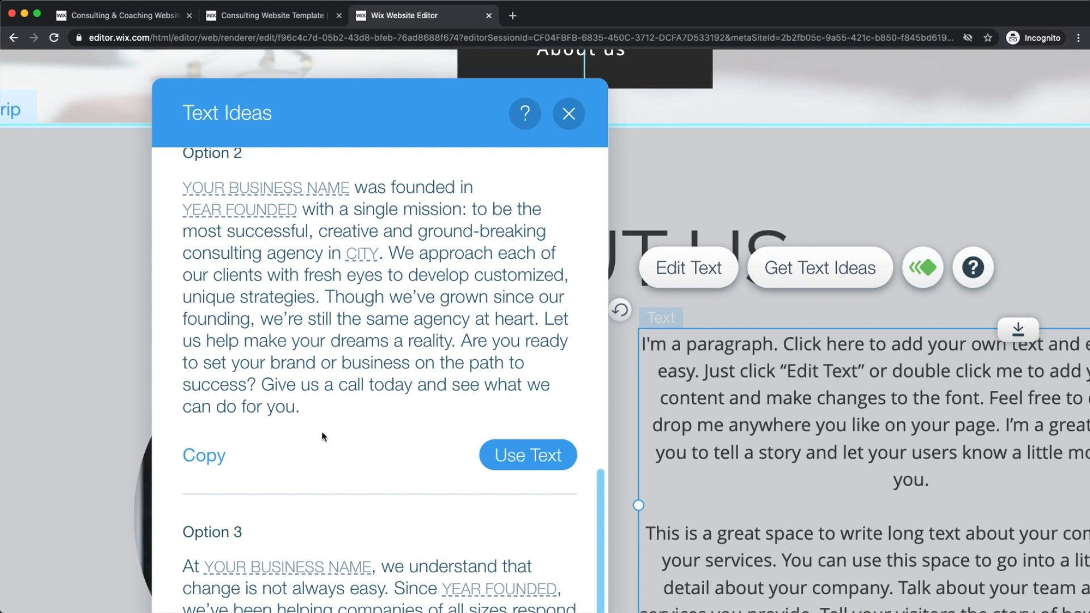
scroll(329, 428, "down", 1)
scroll(341, 418, "up", 4)
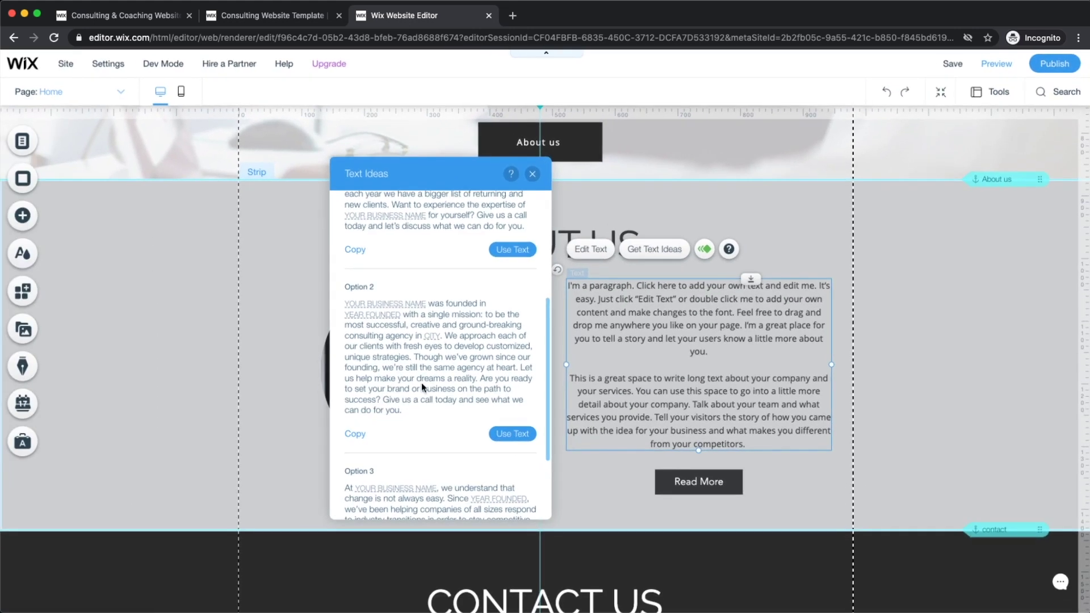
scroll(487, 346, "up", 1)
left_click(513, 264)
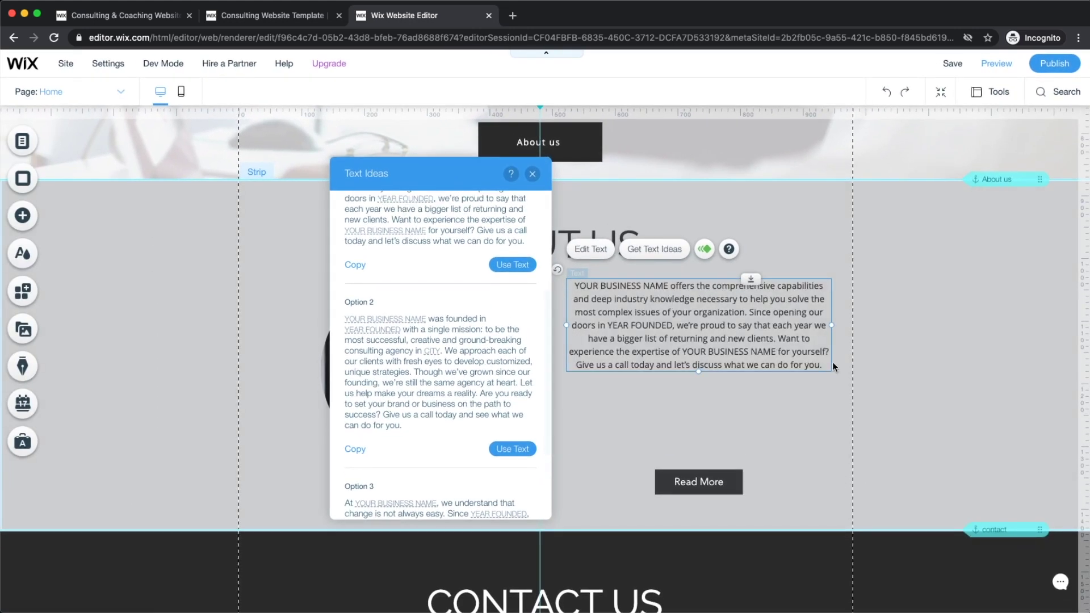
left_click(834, 367)
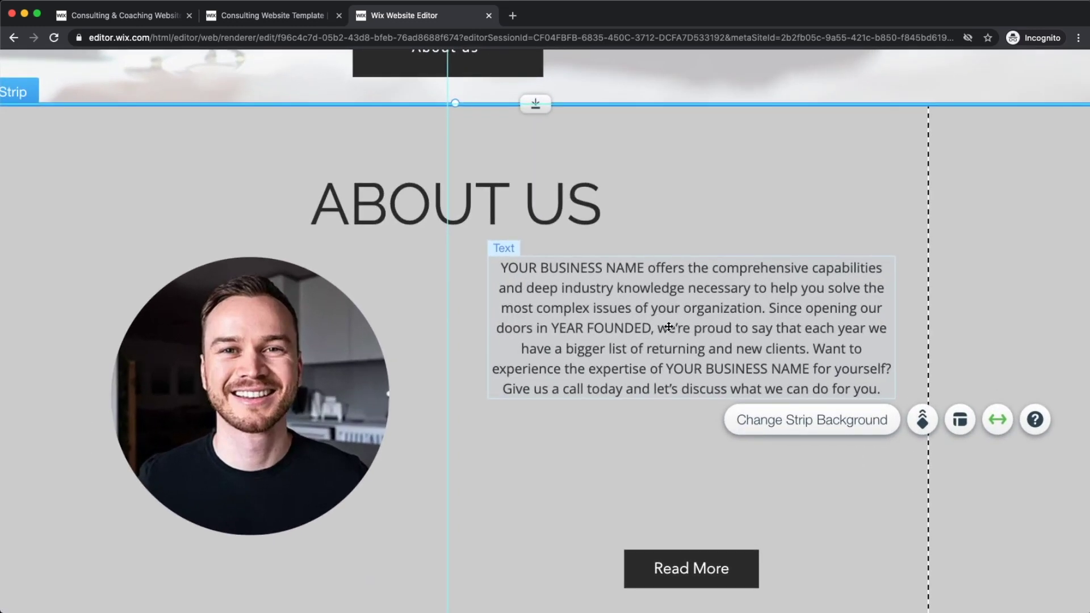
- Replace the paragraph's opening YOUR BUSINESS NAME placeholder with Metics Consulting, and move the Read More button up directly beneath the paragraph
left_click(499, 272)
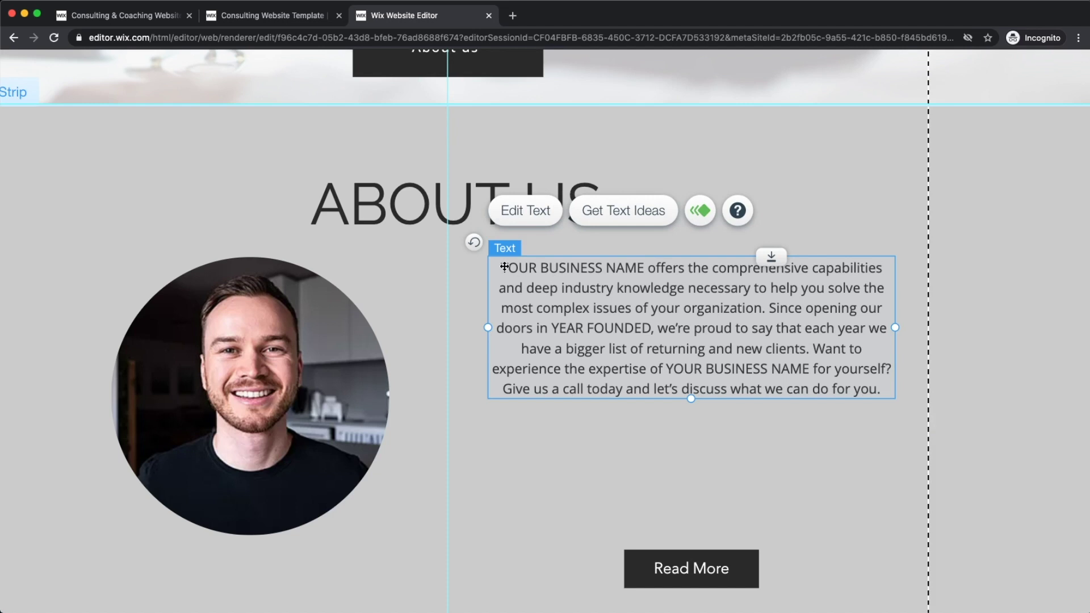
double_click(654, 270)
left_click_drag(644, 265, 501, 267)
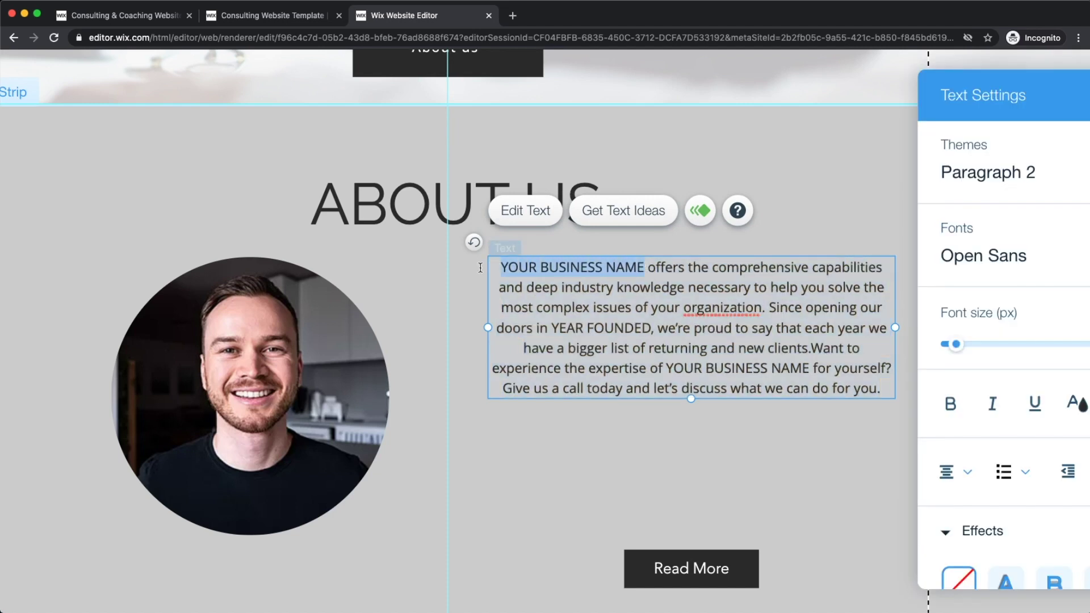
type("Metics")
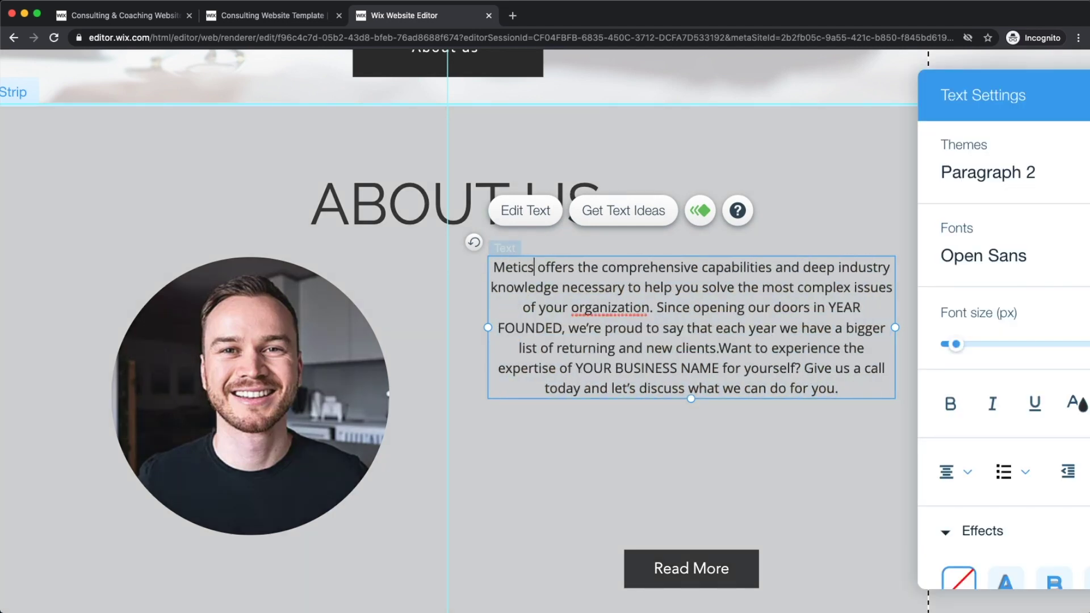
type(" Consulting")
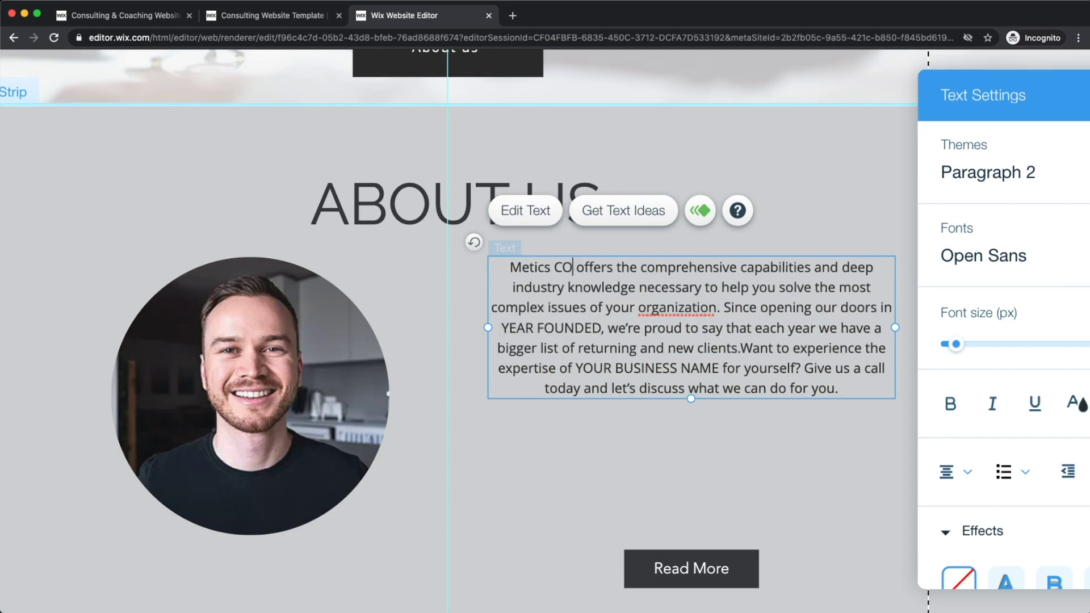
key("Escape")
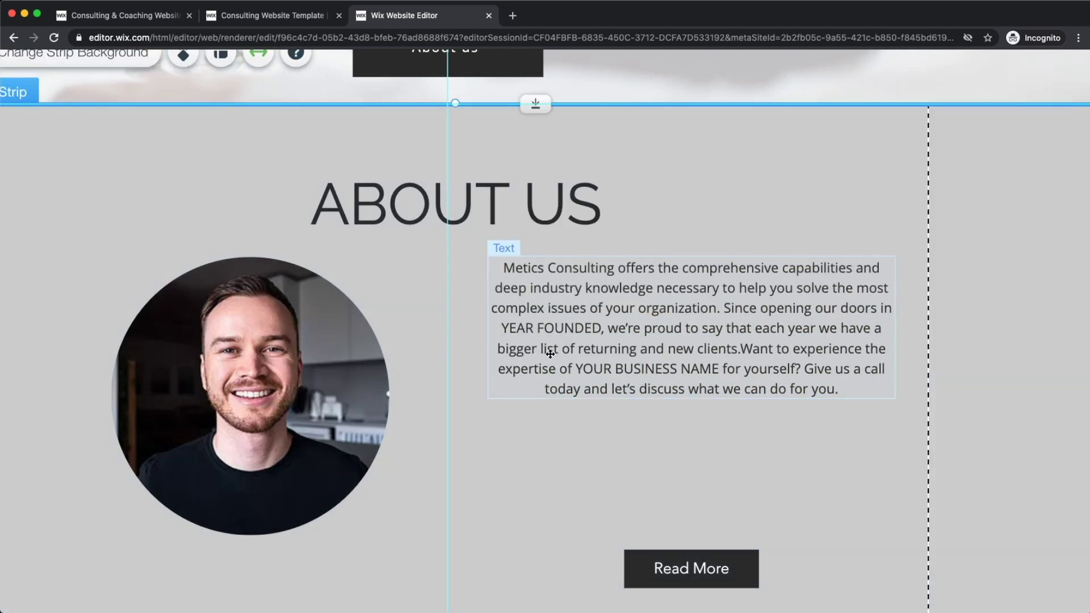
left_click_drag(684, 566, 683, 449)
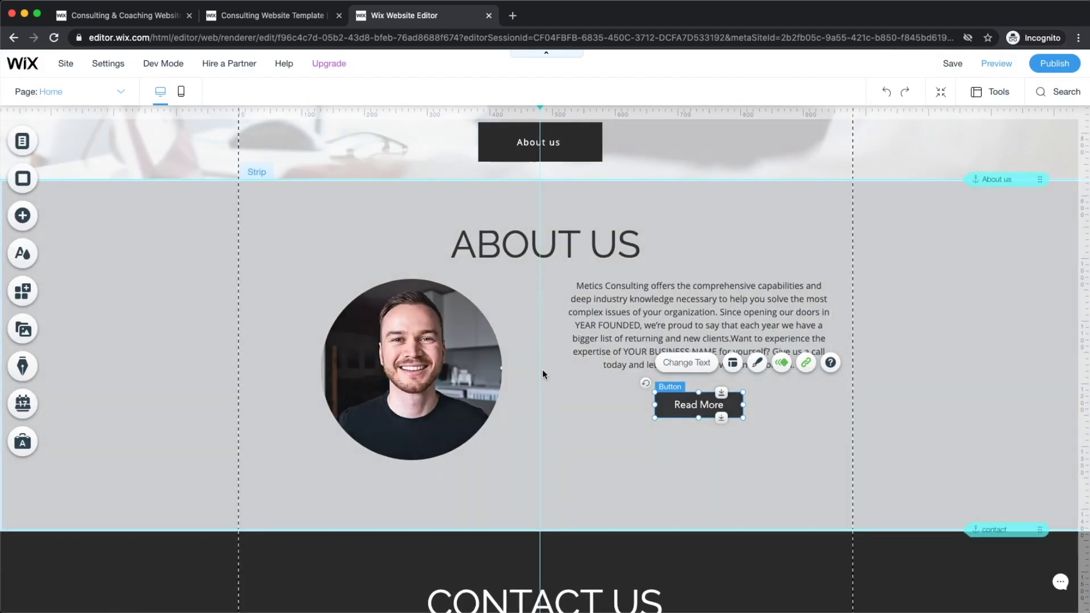
- Look over the About Us and Contact Us sections of the home page to check their layout
scroll(548, 384, "down", 3)
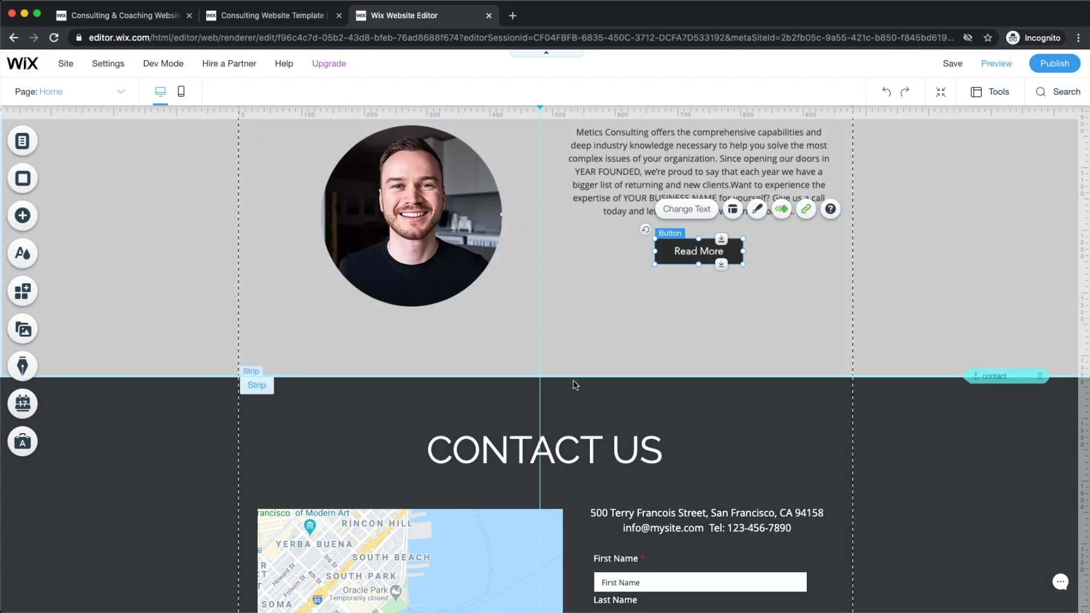
scroll(531, 321, "up", 4)
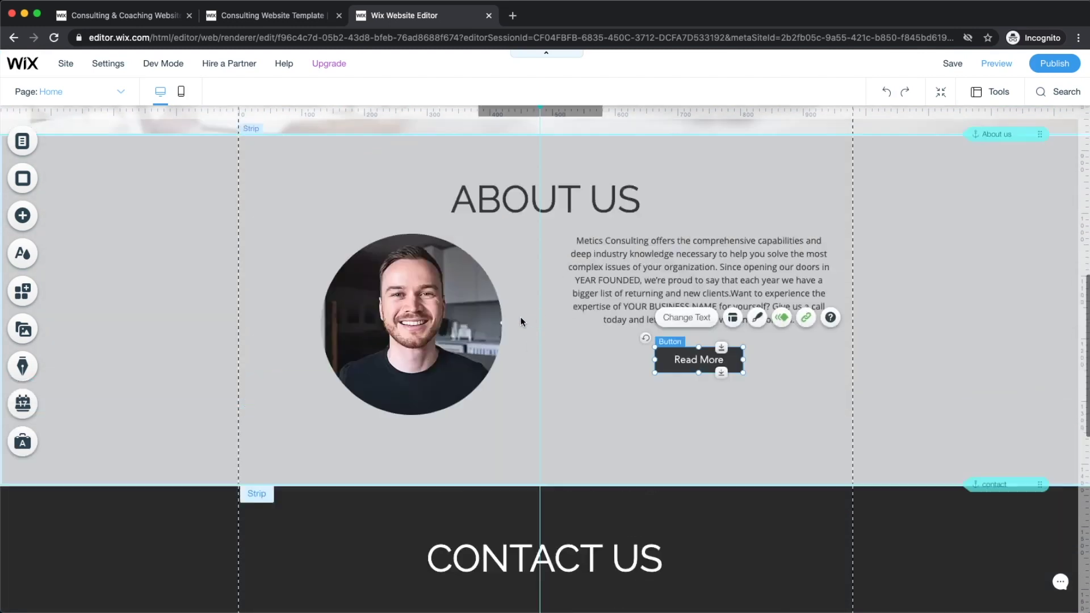
scroll(567, 289, "down", 7)
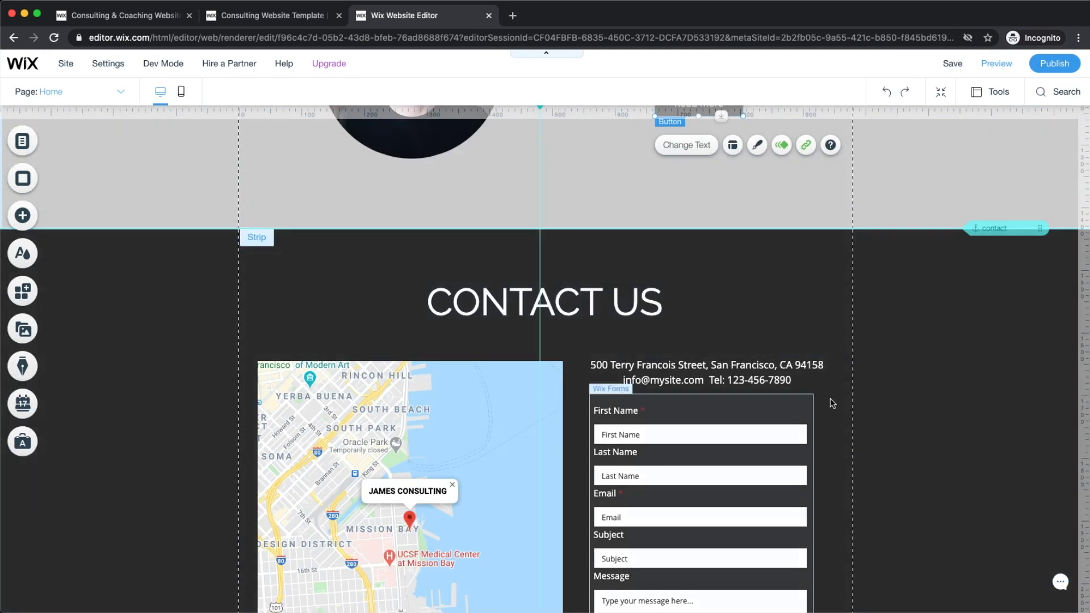
scroll(830, 398, "down", 1)
scroll(756, 351, "up", 2)
scroll(752, 349, "up", 3)
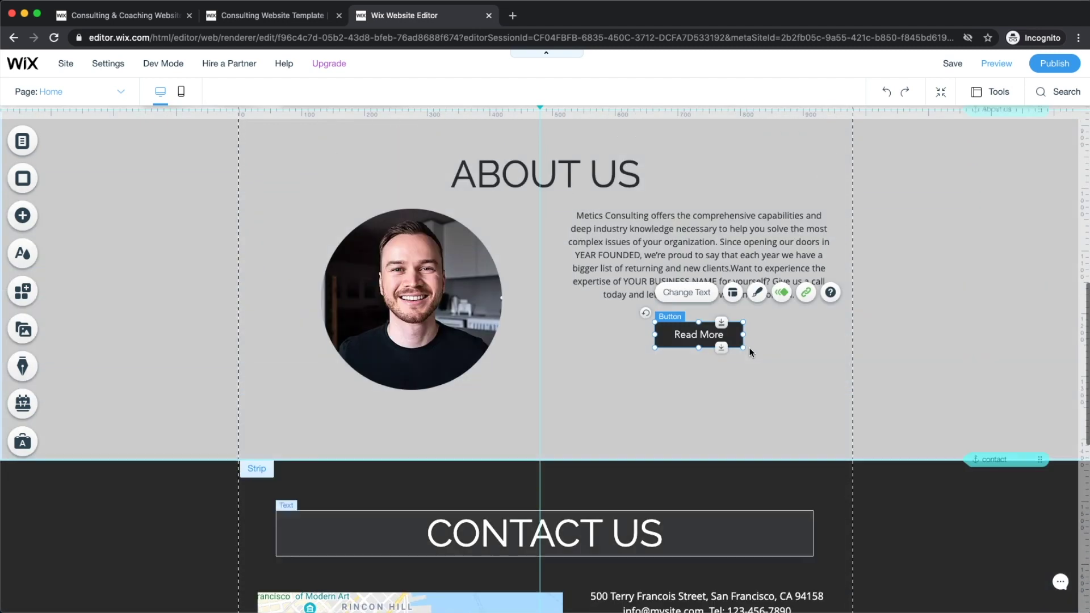
scroll(729, 351, "up", 1)
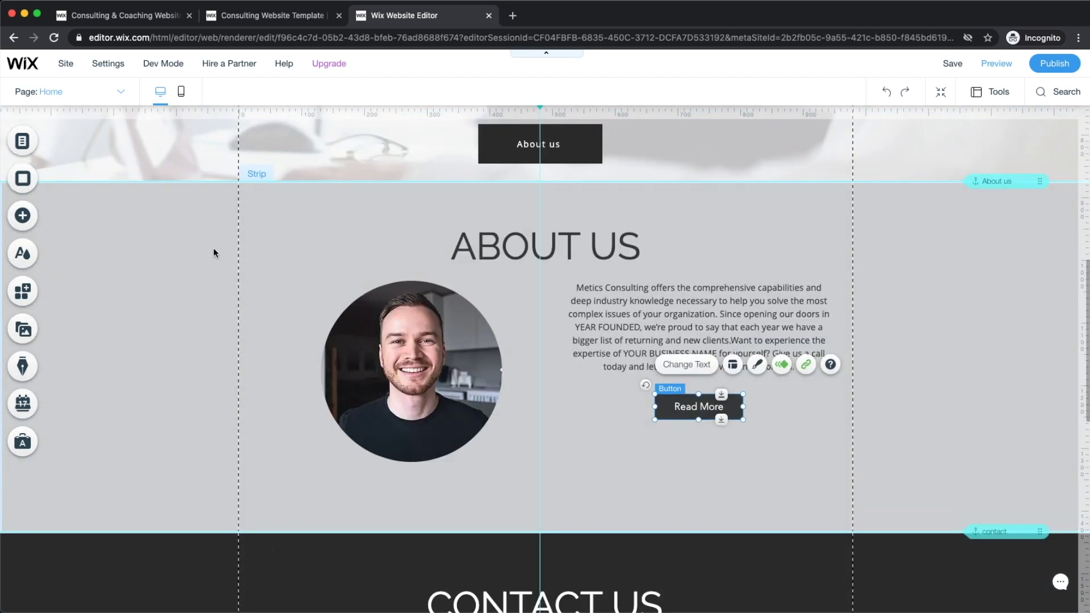
- Look through the Button, Interactive, Video & Music, Embed and Lists & Grids categories of elements that can be added
left_click(25, 217)
left_click(65, 228)
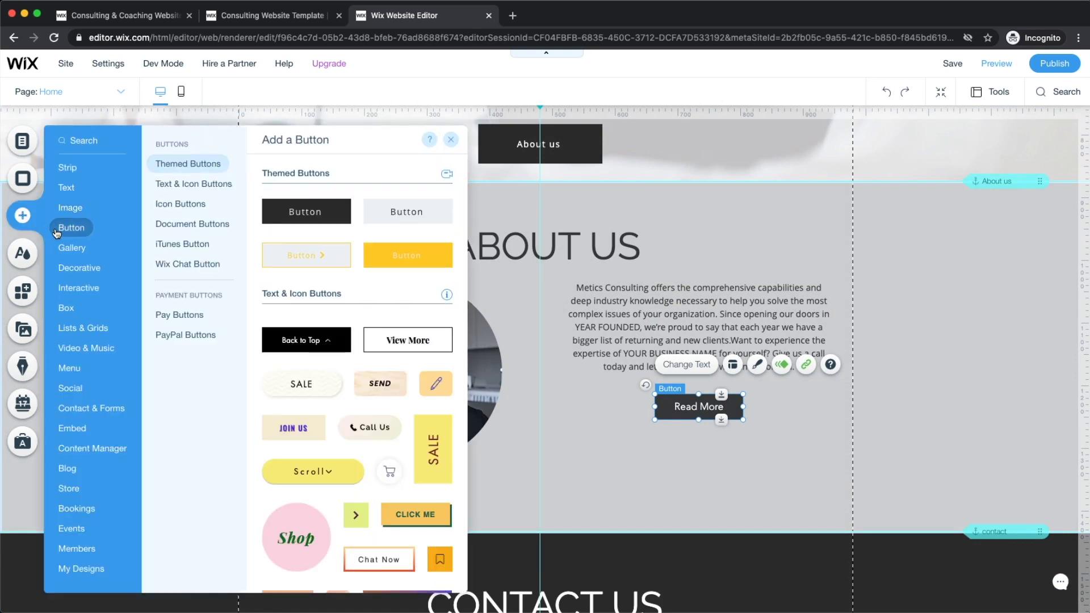
left_click(66, 195)
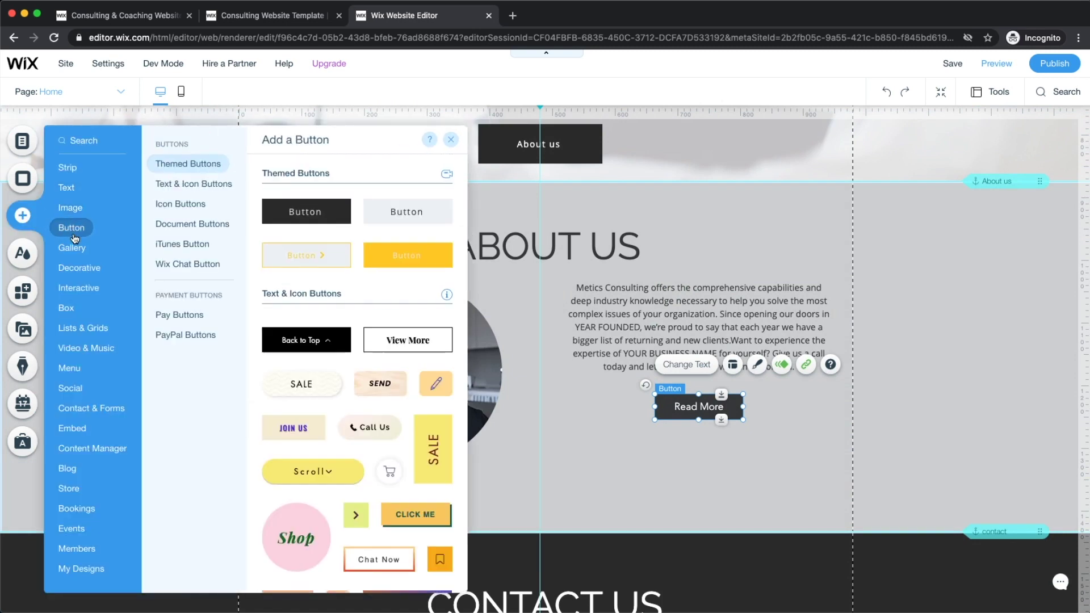
mouse_move(73, 269)
mouse_move(77, 290)
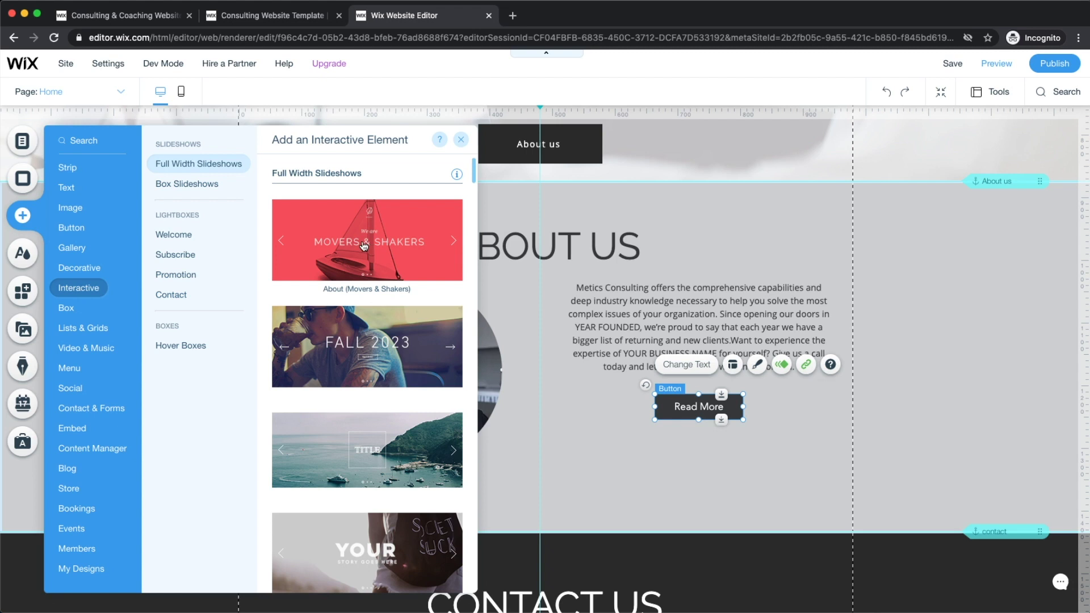
left_click(73, 349)
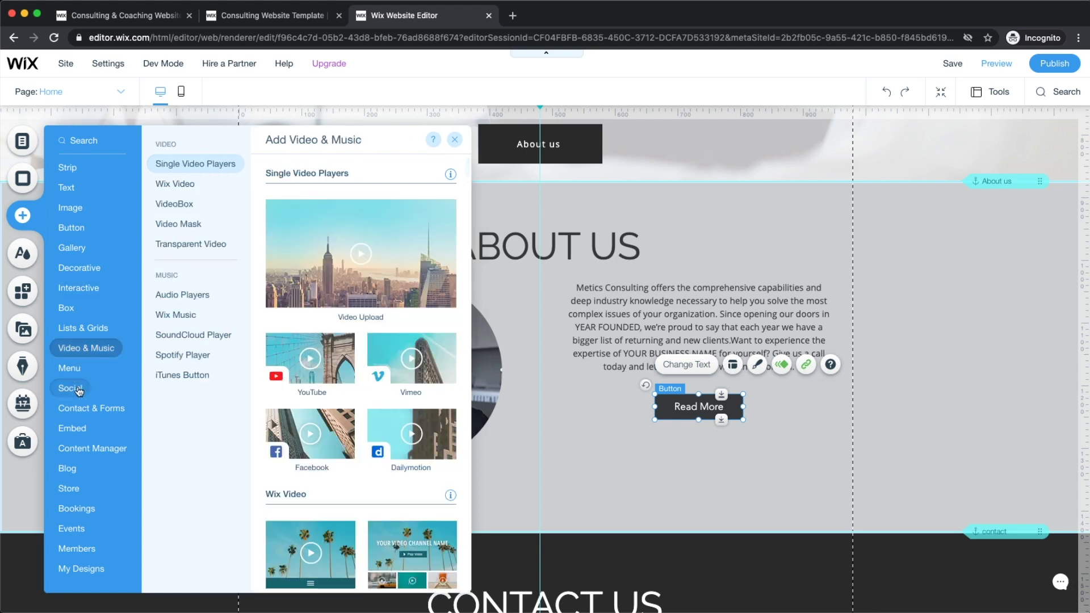
left_click(90, 409)
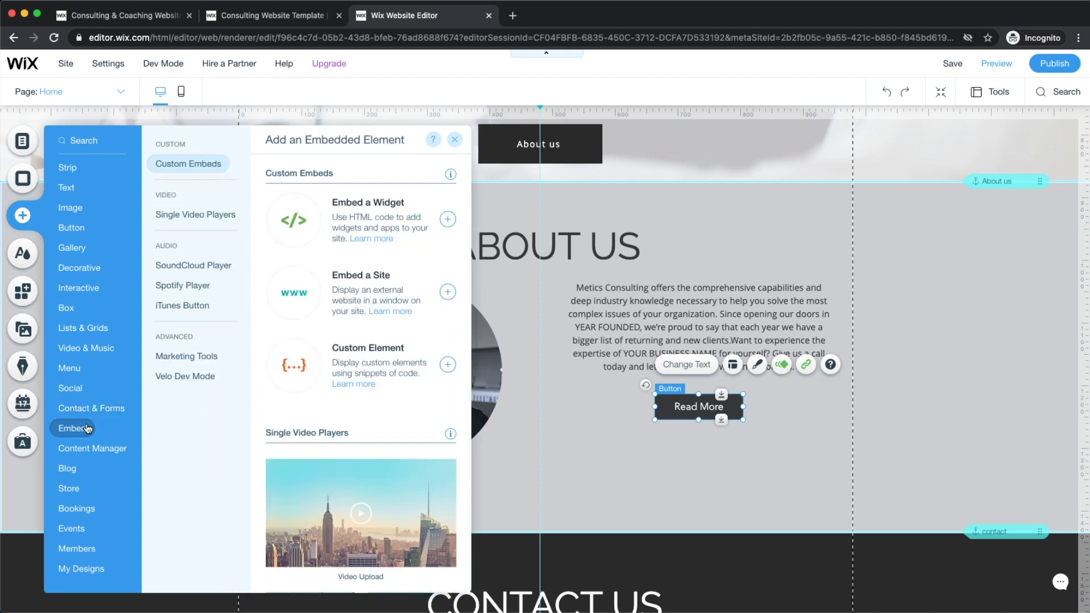
mouse_move(96, 457)
mouse_move(82, 490)
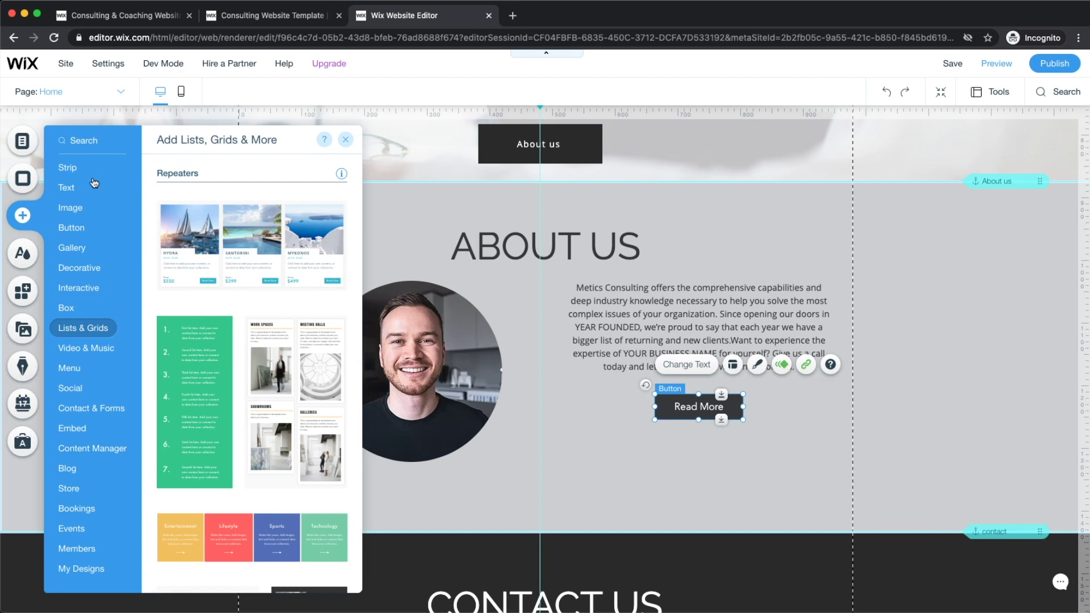
- Add the About (Movers & Shakers) full width slideshow to the home page
mouse_move(76, 286)
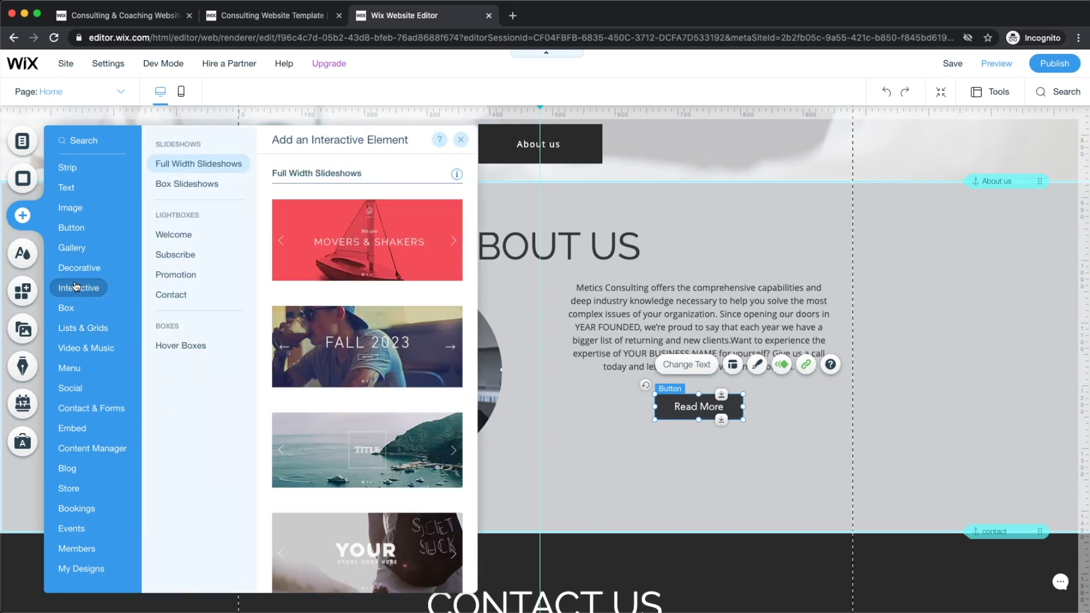
left_click(362, 240)
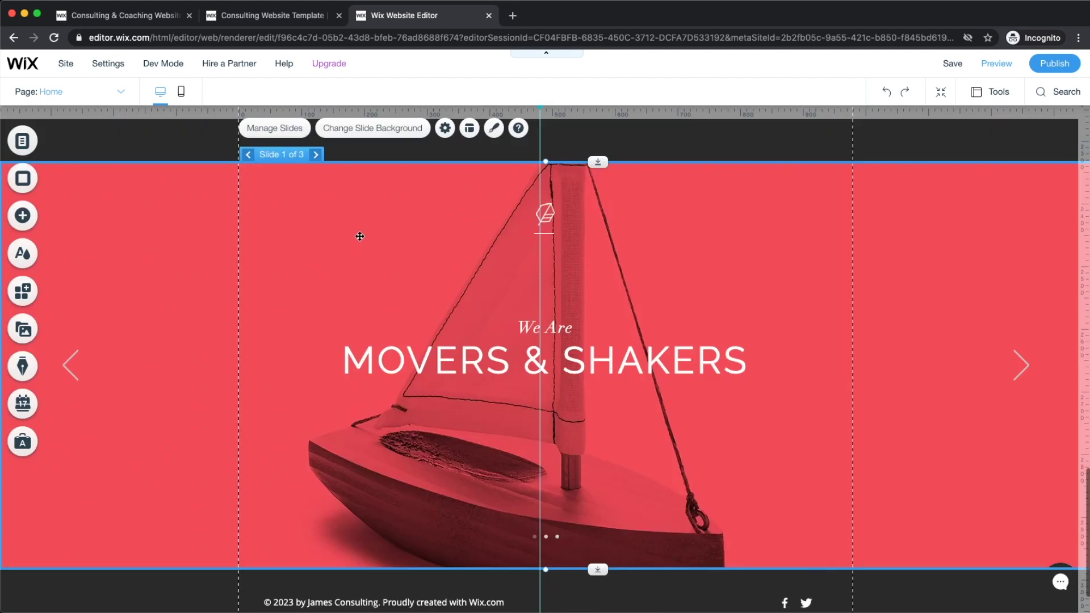
scroll(564, 300, "up", 9)
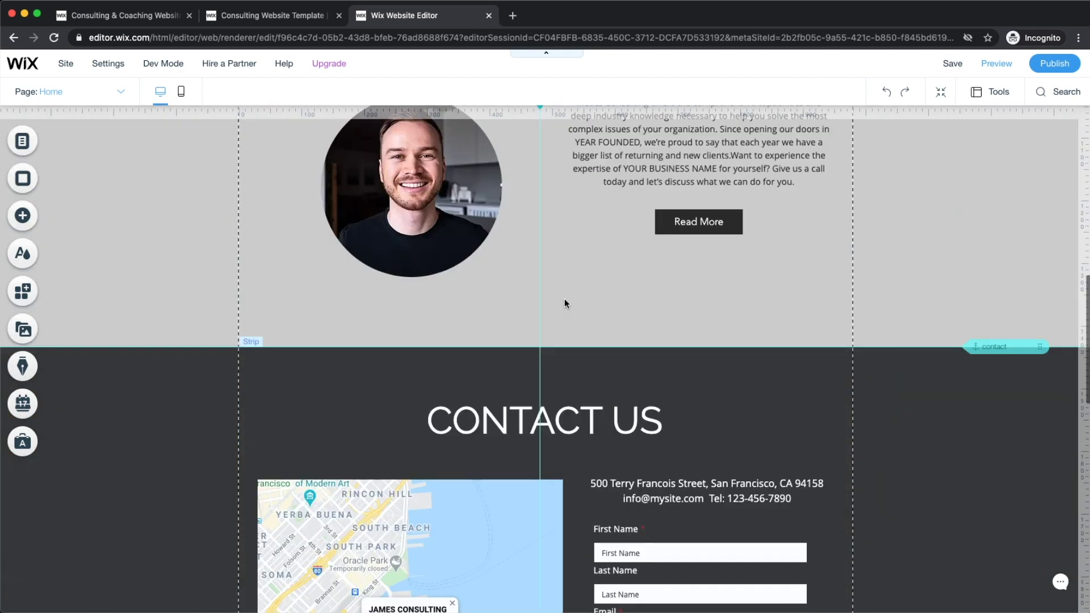
scroll(567, 307, "down", 13)
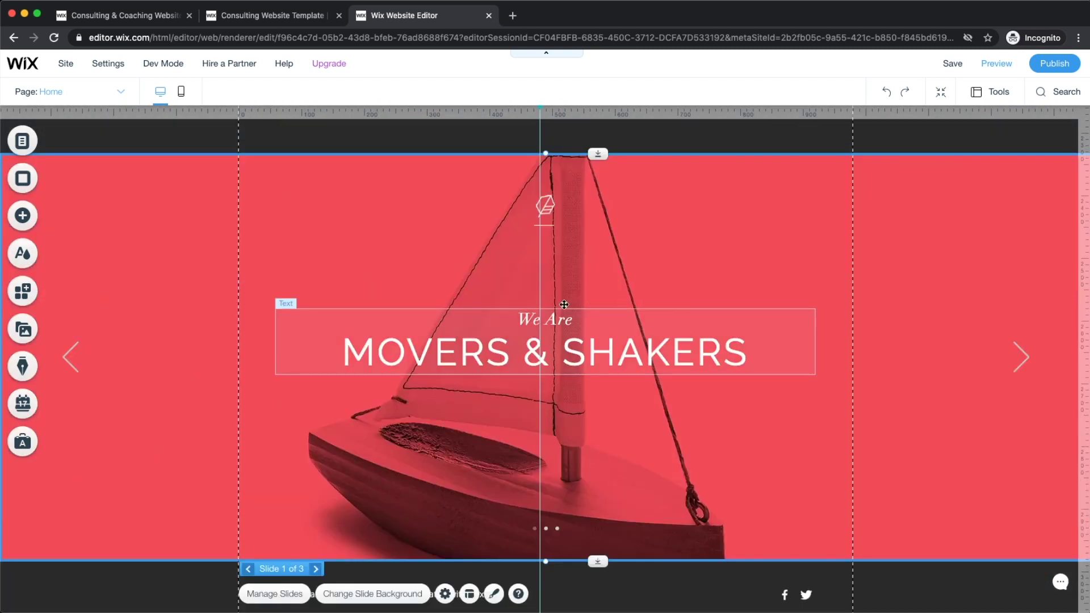
- Move the slideshow up between the About Us and Contact Us sections in Zoom Out mode, and save the site
scroll(684, 310, "up", 5)
scroll(679, 412, "up", 10)
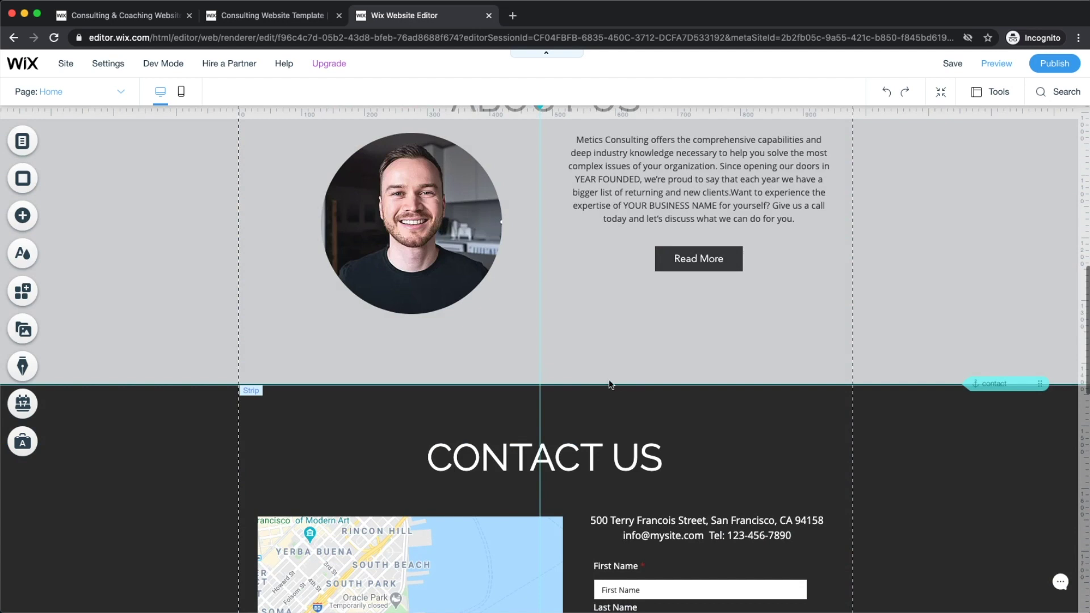
scroll(588, 377, "down", 6)
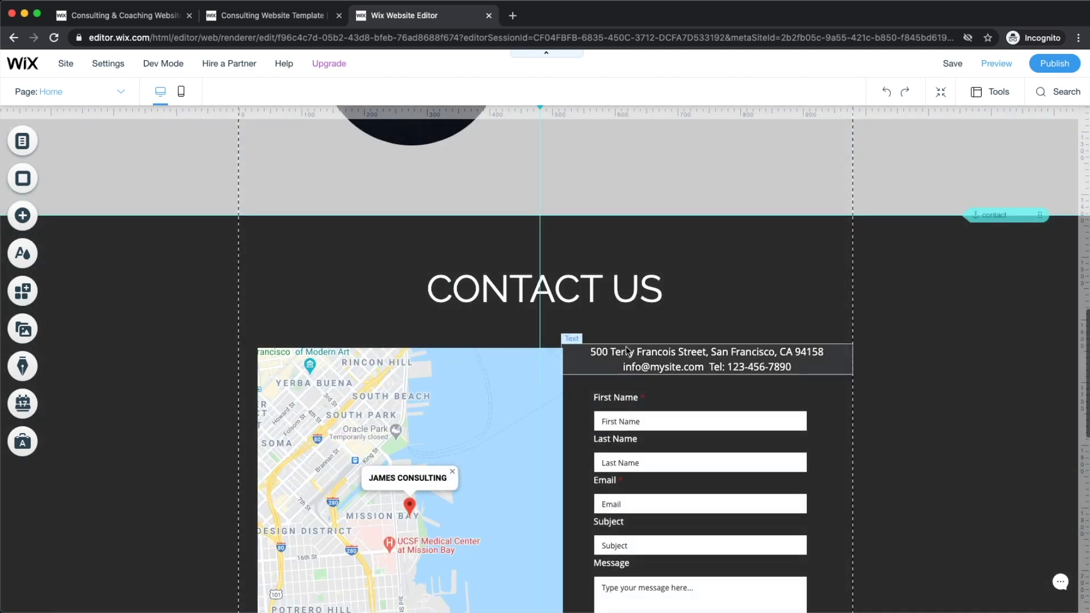
scroll(633, 234, "up", 4)
scroll(599, 292, "up", 4)
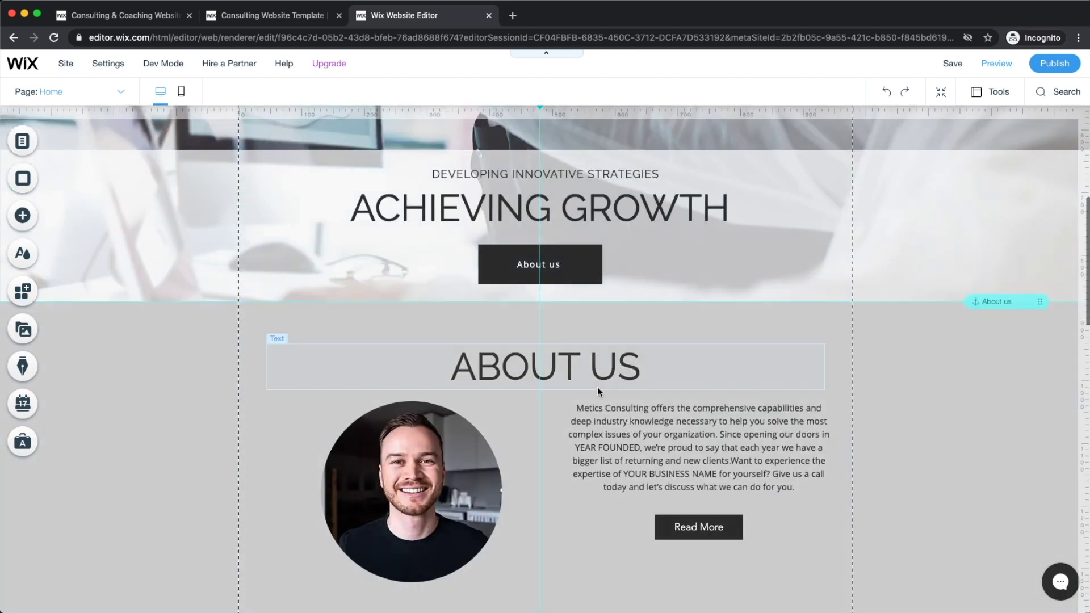
scroll(597, 387, "down", 2)
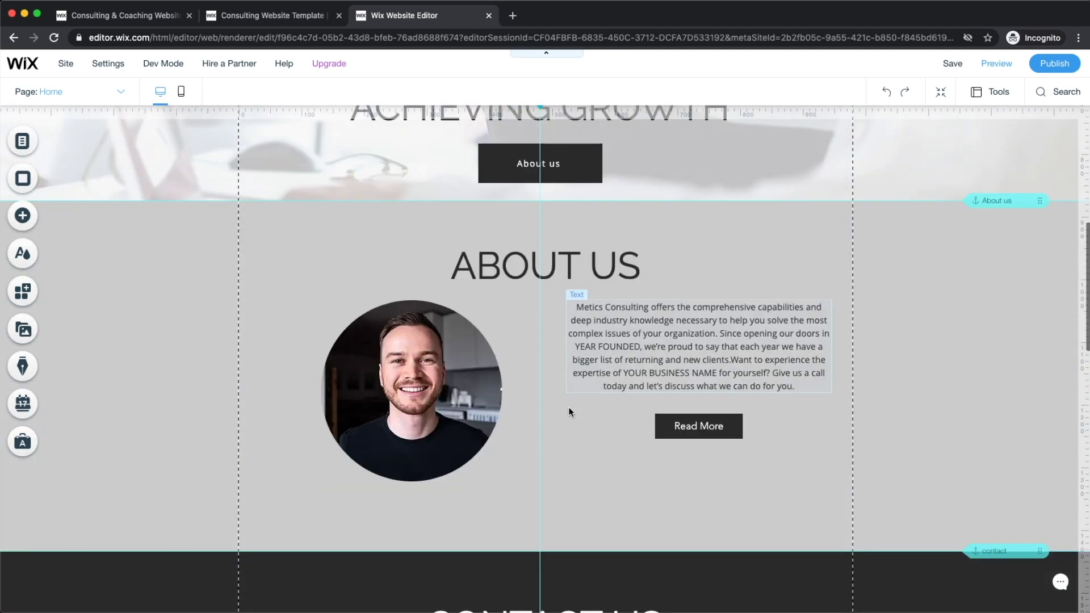
left_click(946, 93)
scroll(840, 307, "down", 10)
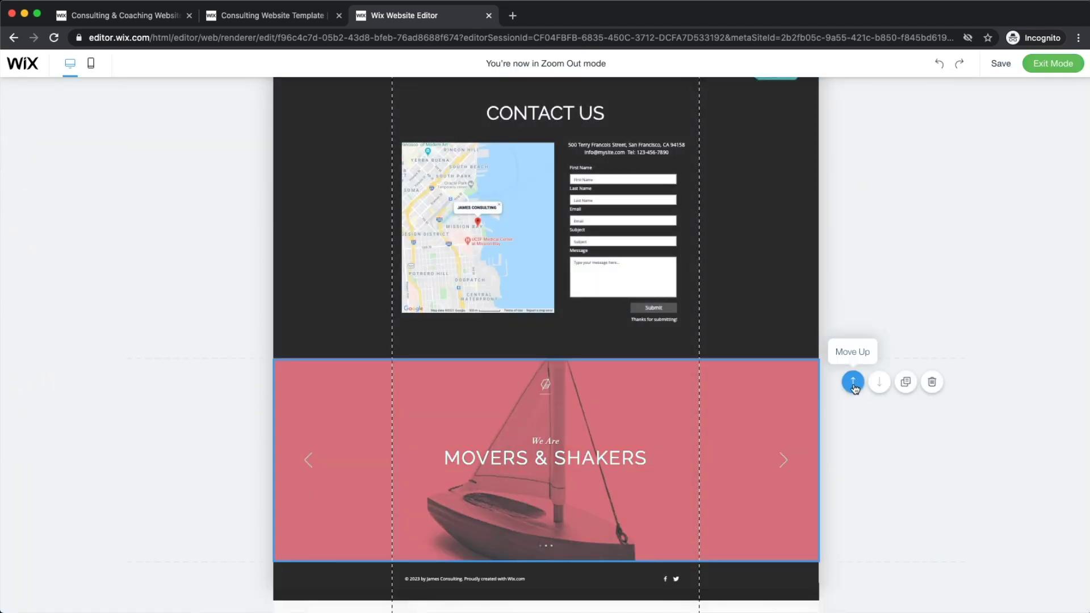
left_click(853, 382)
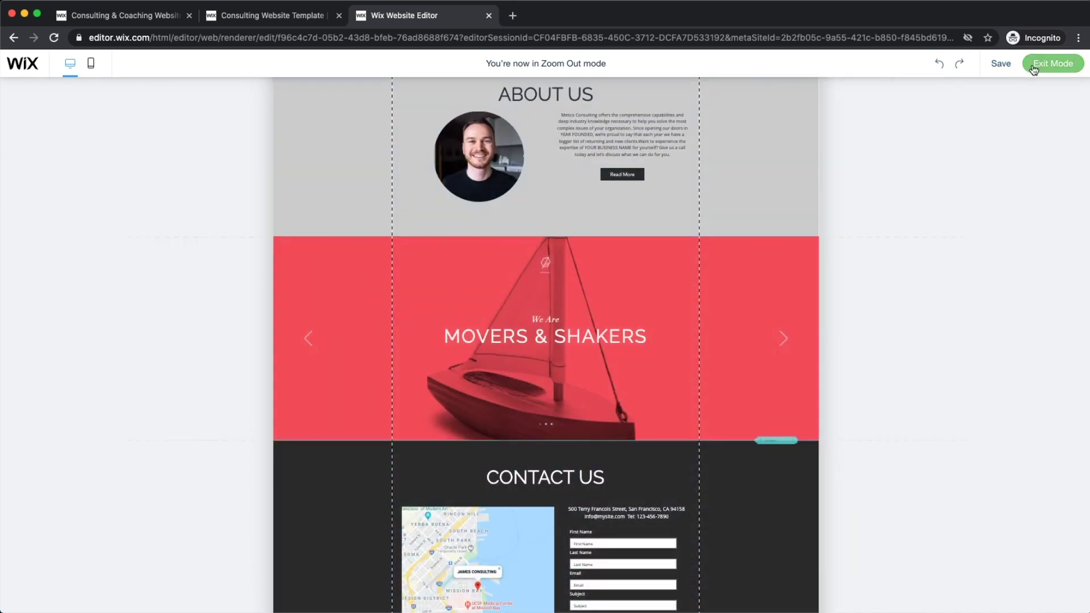
left_click(1033, 70)
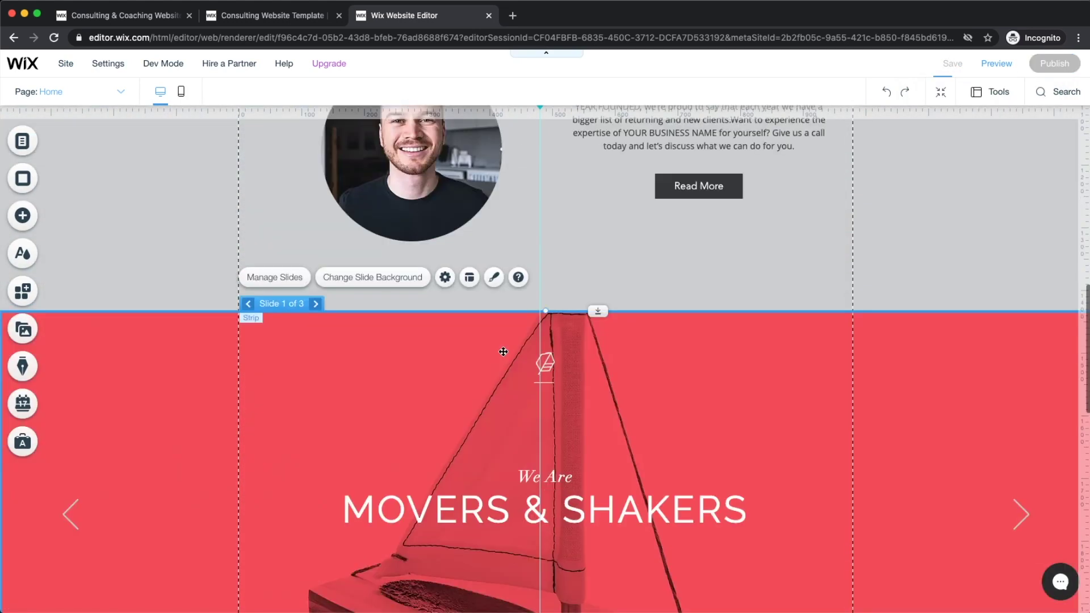
key("ctrl+s")
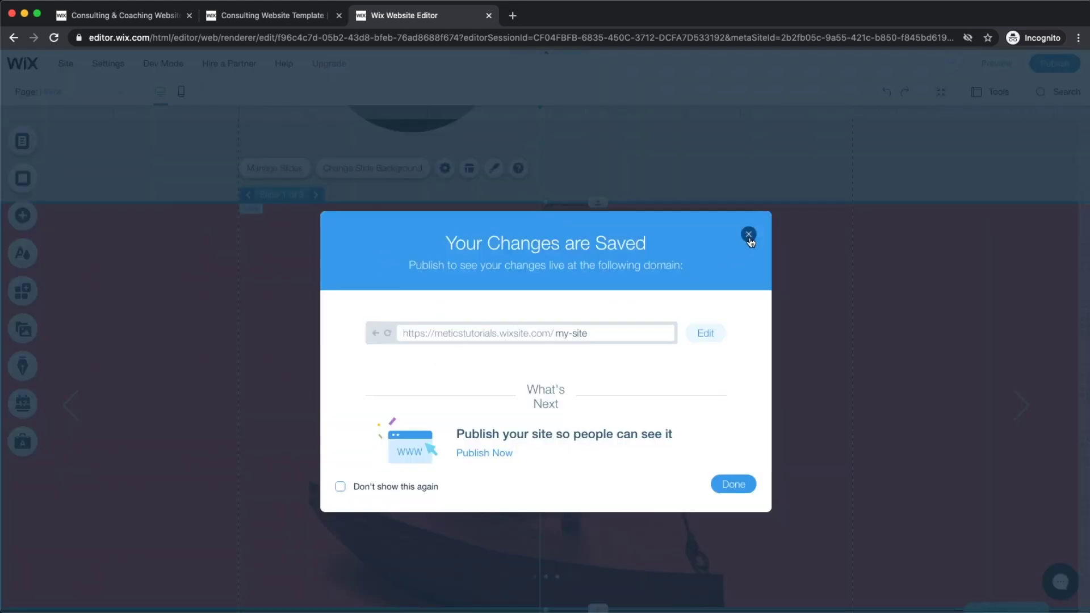
left_click(732, 484)
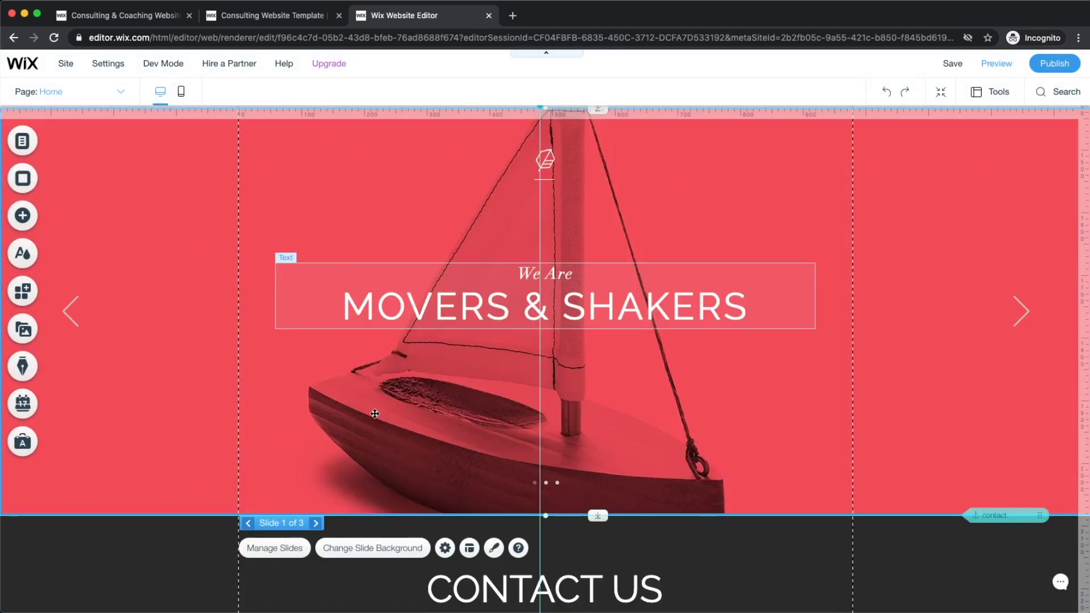
- Change the first slide's background to the picture of milk glasses on light blue
scroll(337, 164, "up", 3)
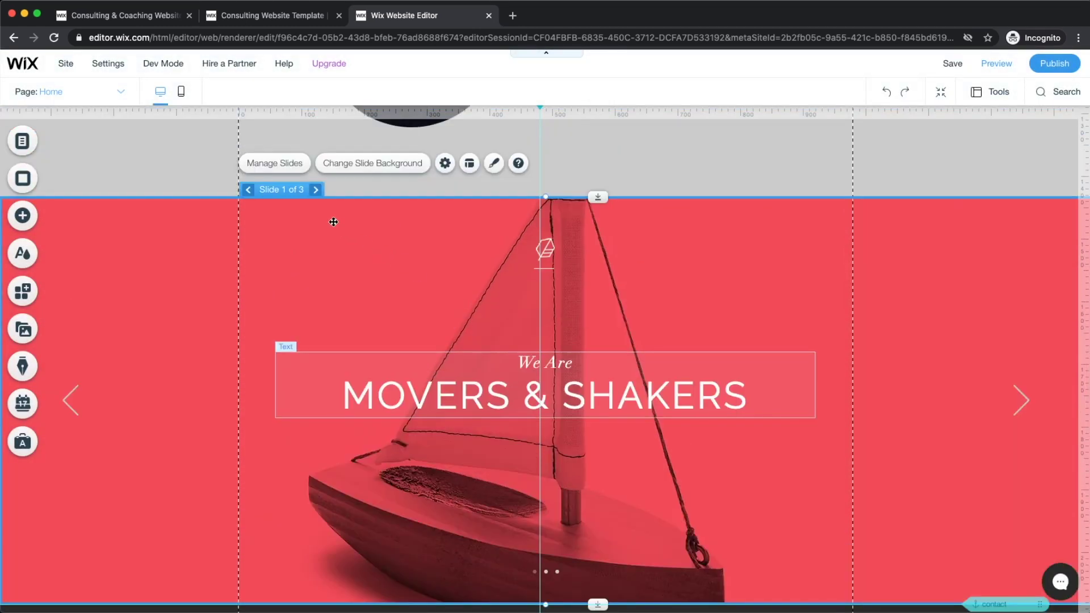
left_click(281, 168)
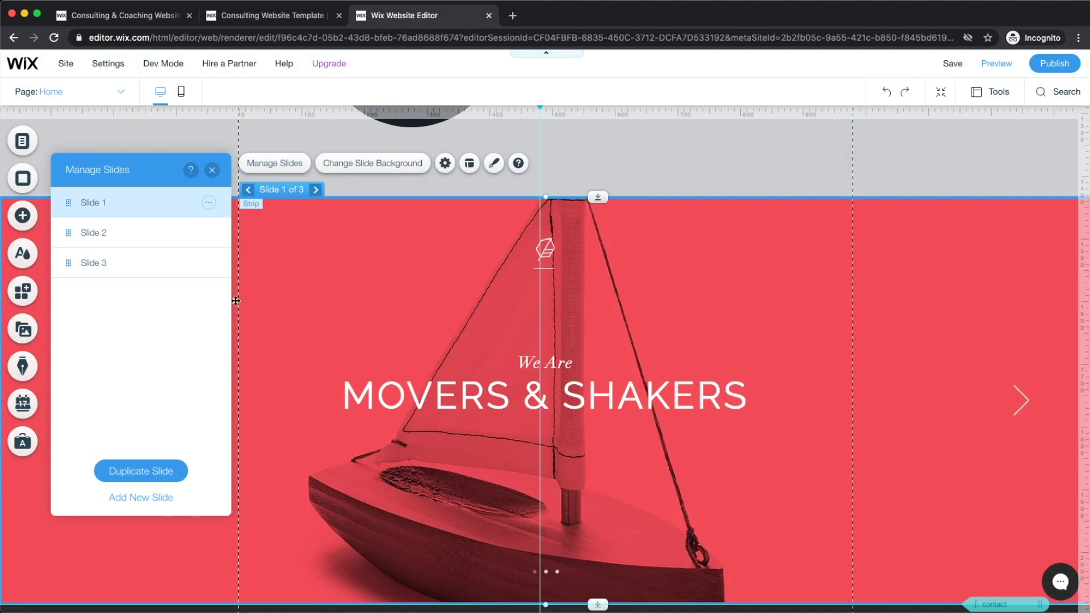
left_click(378, 170)
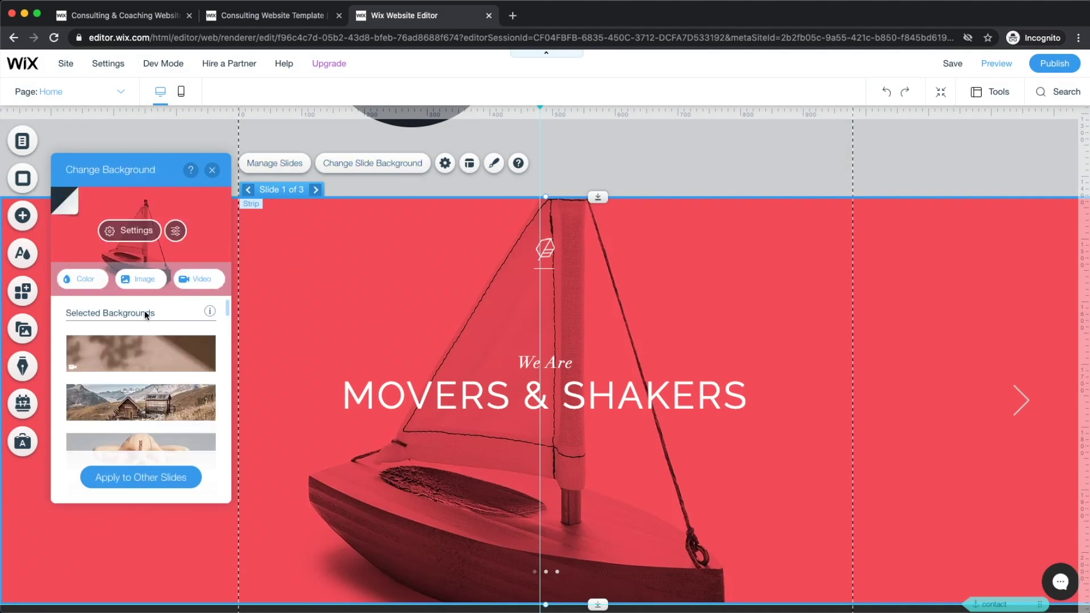
scroll(139, 380, "down", 3)
left_click(153, 406)
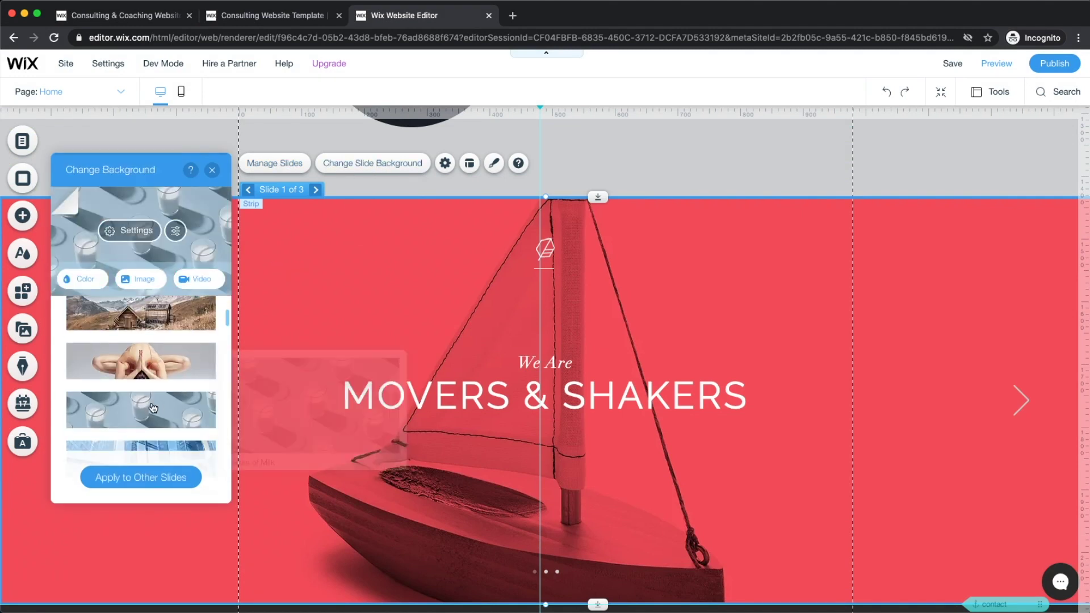
- Switch to the second slide and set its background to the halved avocados on green
left_click(316, 190)
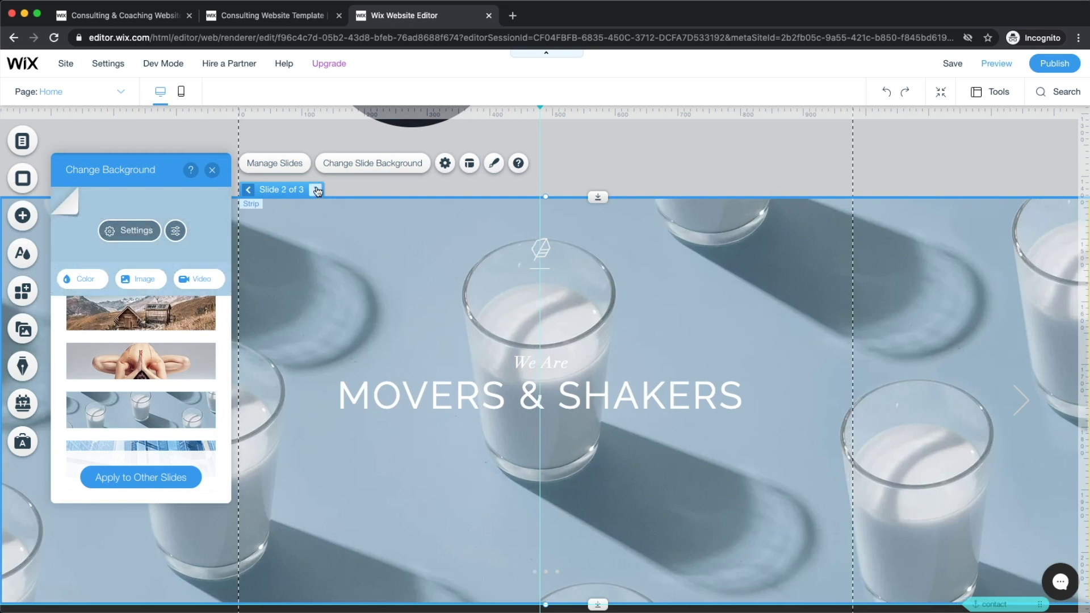
scroll(150, 398, "down", 3)
mouse_move(151, 403)
left_click(149, 430)
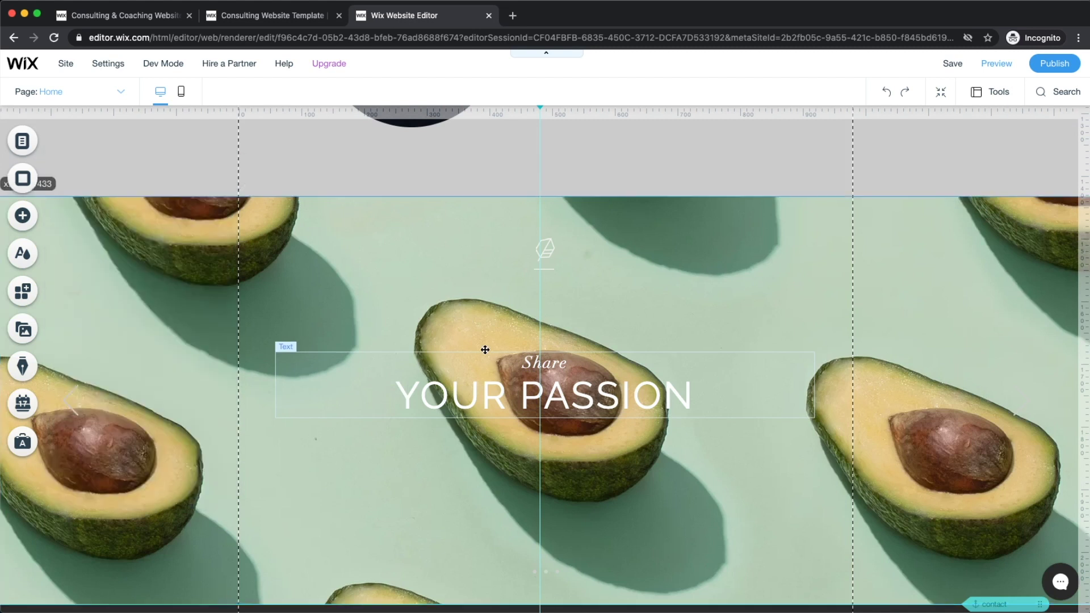
double_click(497, 393)
left_click(454, 292)
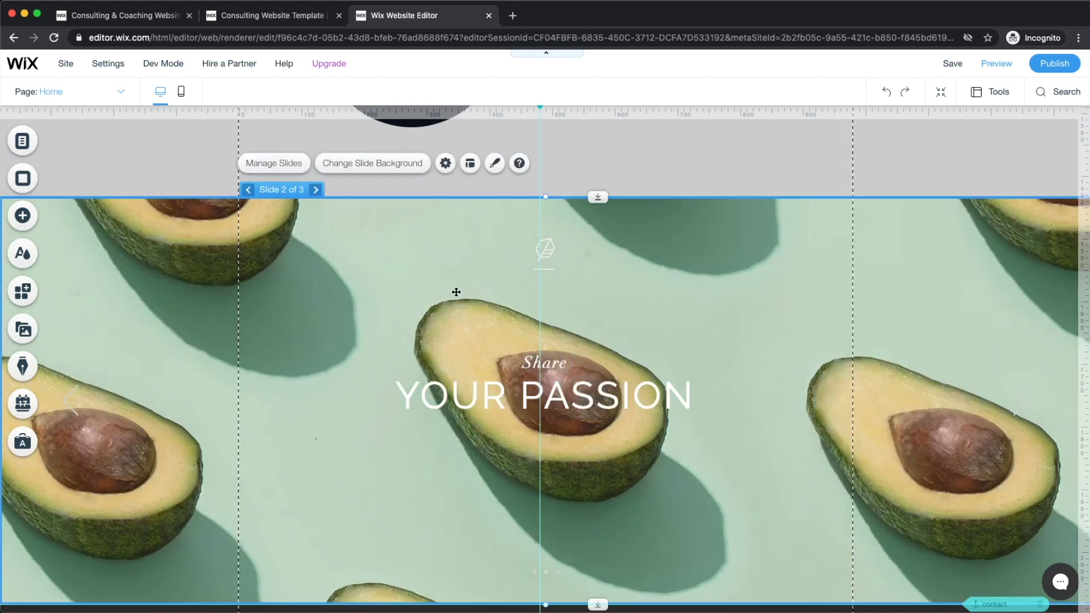
- Preview the site, go through the slideshow's slides and the sections around it, and return to the editor
left_click(999, 63)
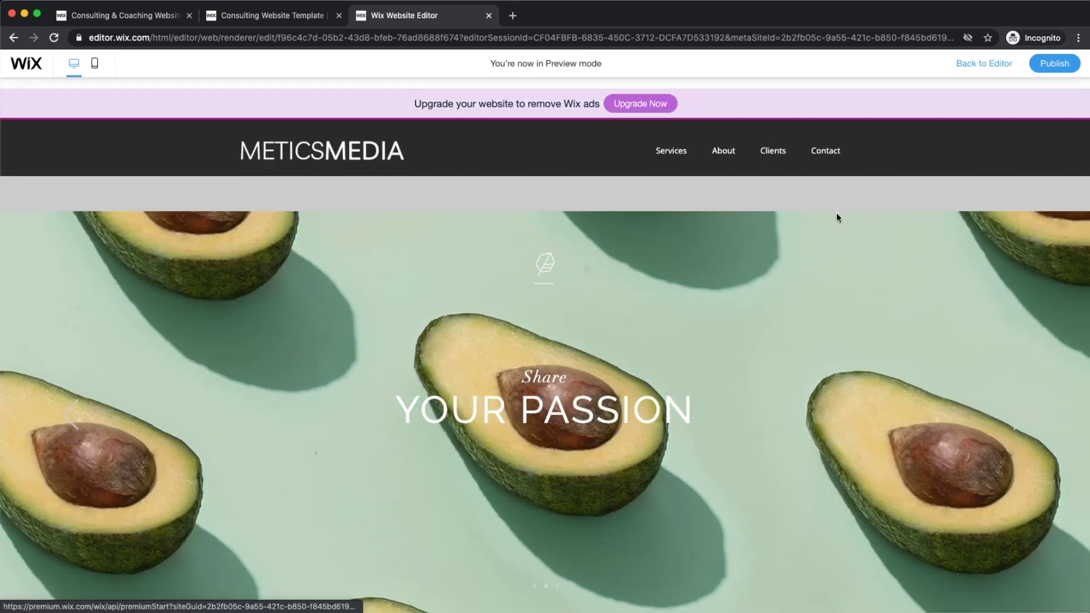
scroll(712, 399, "up", 1)
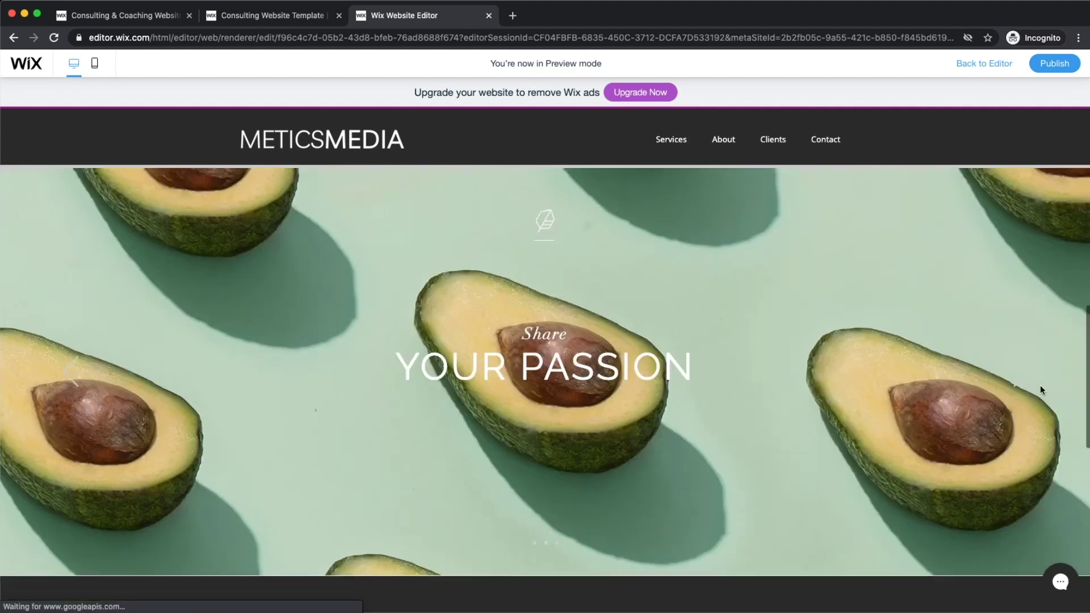
left_click(1020, 379)
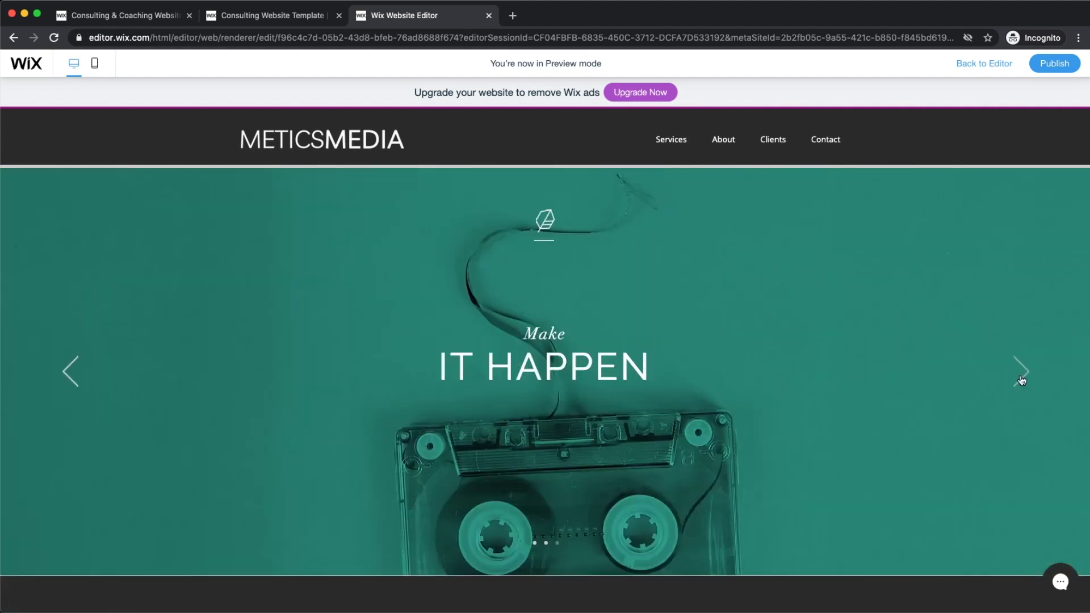
left_click(74, 375)
left_click(74, 374)
scroll(556, 368, "down", 4)
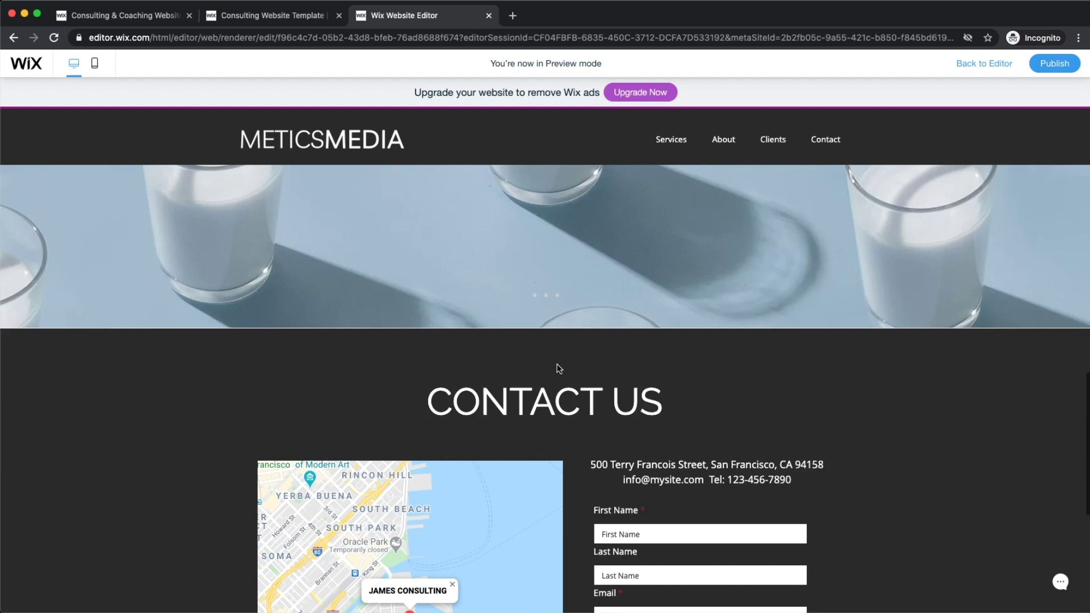
scroll(596, 358, "up", 8)
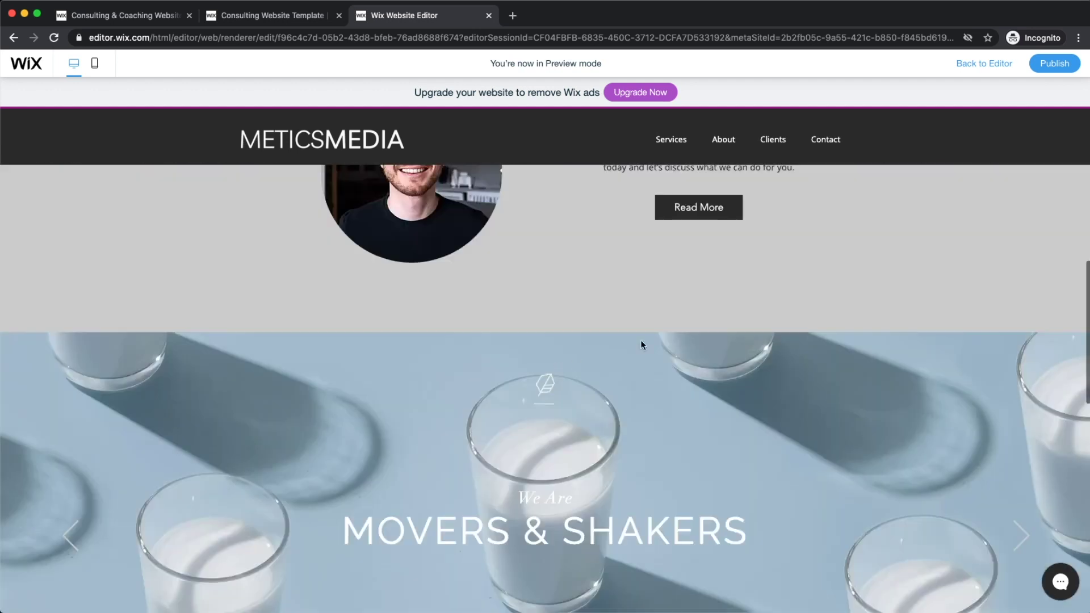
left_click(975, 77)
scroll(530, 408, "down", 3)
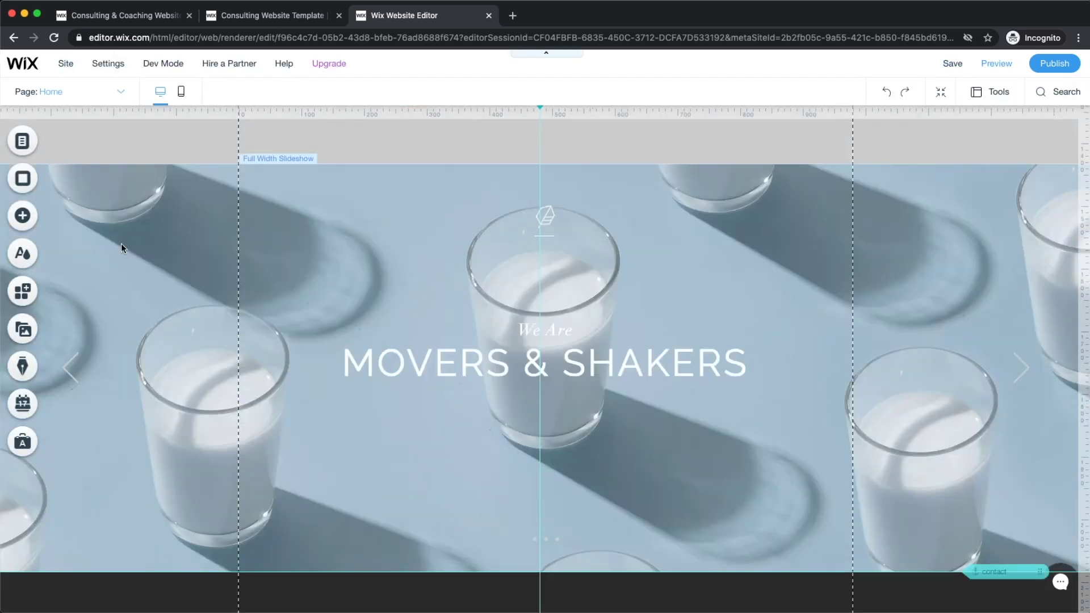
- Add a blank white Classic strip to the home page
left_click(22, 215)
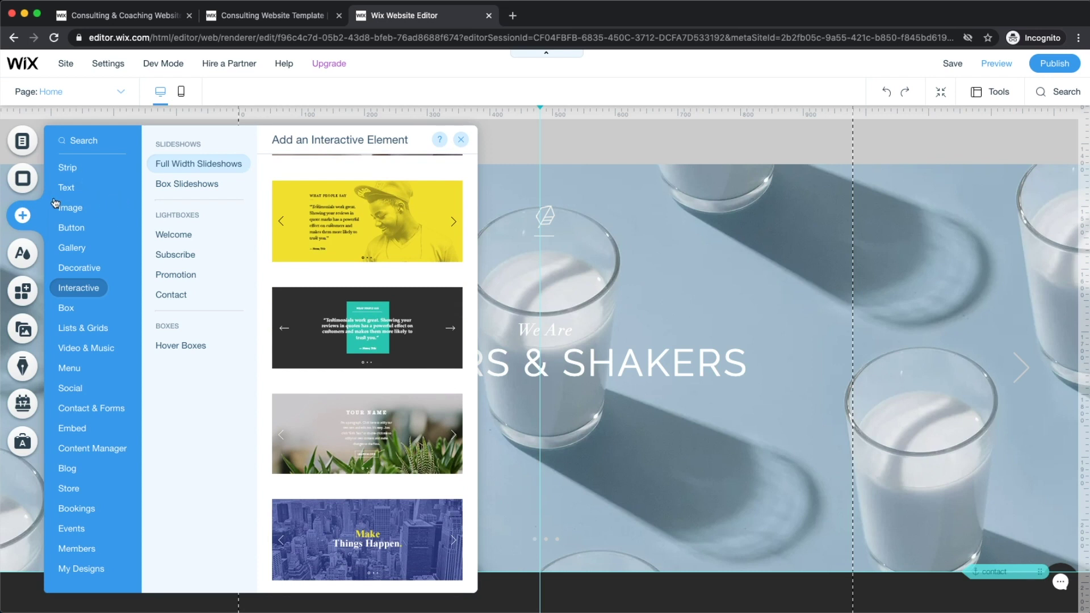
left_click(68, 167)
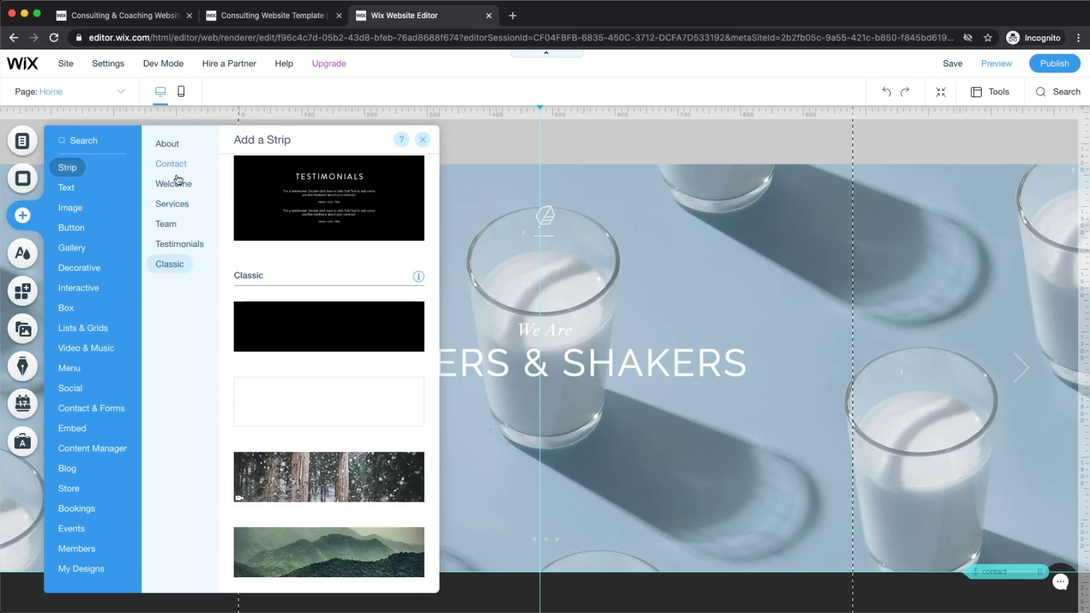
left_click(318, 402)
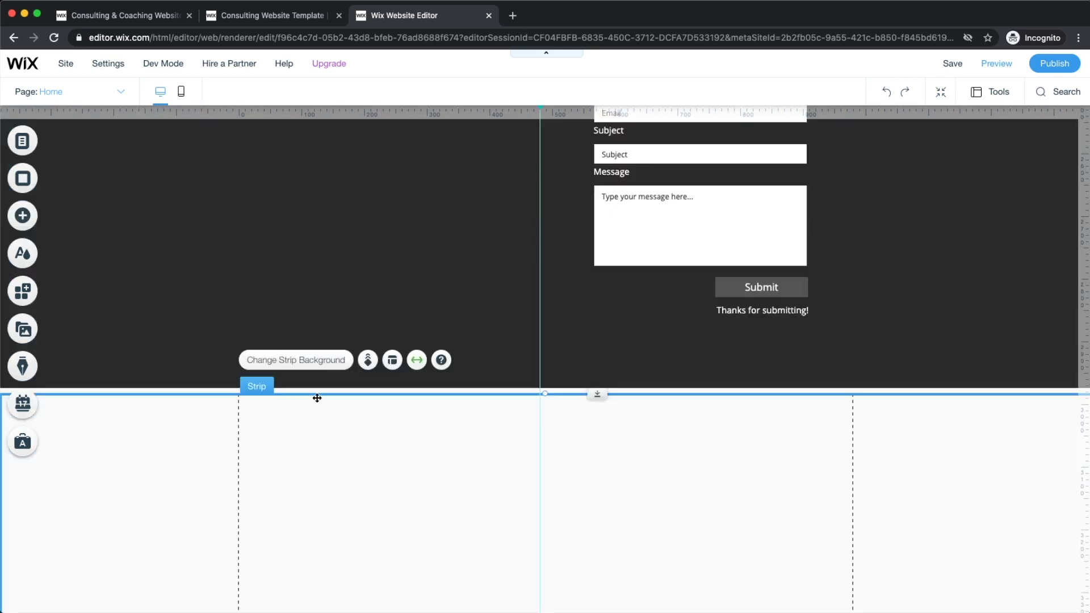
- Move the blank strip up one place in Zoom Out mode so it sits between the slideshow and Contact Us
scroll(499, 392, "up", 4)
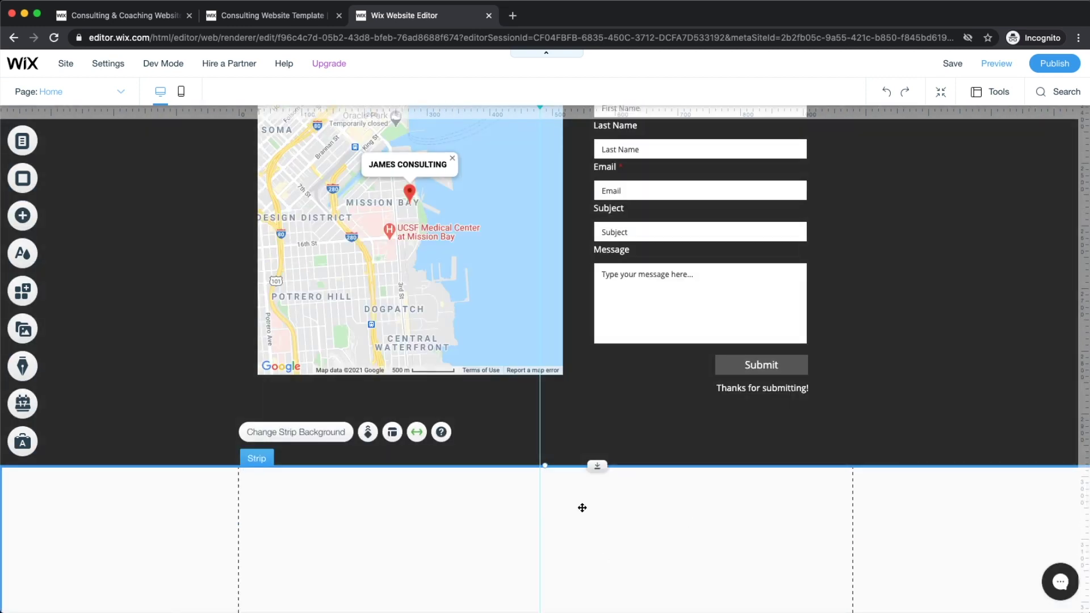
scroll(581, 505, "down", 2)
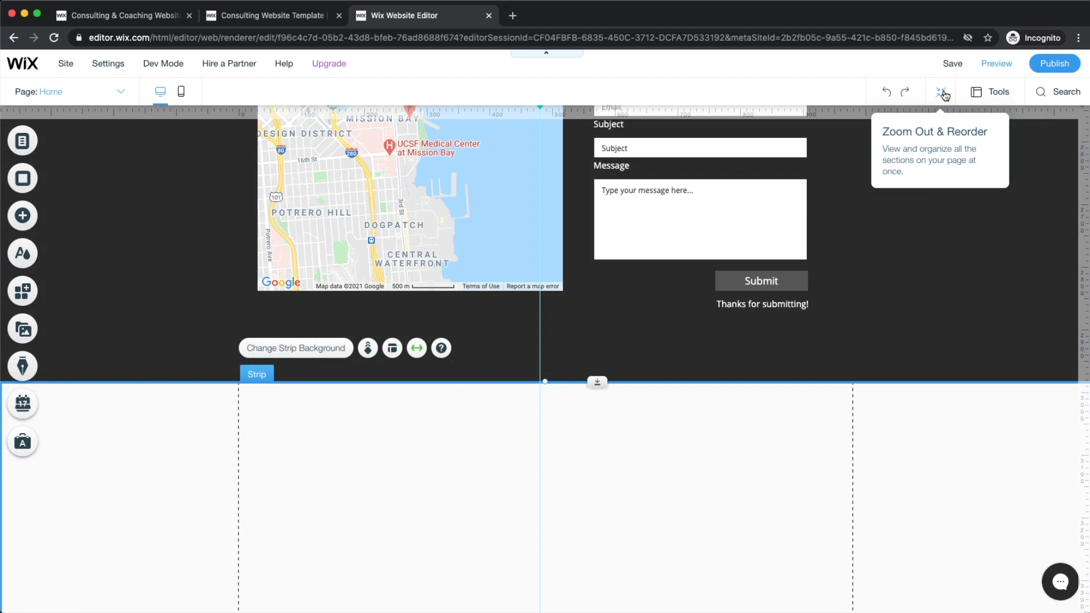
left_click(944, 96)
scroll(706, 380, "down", 10)
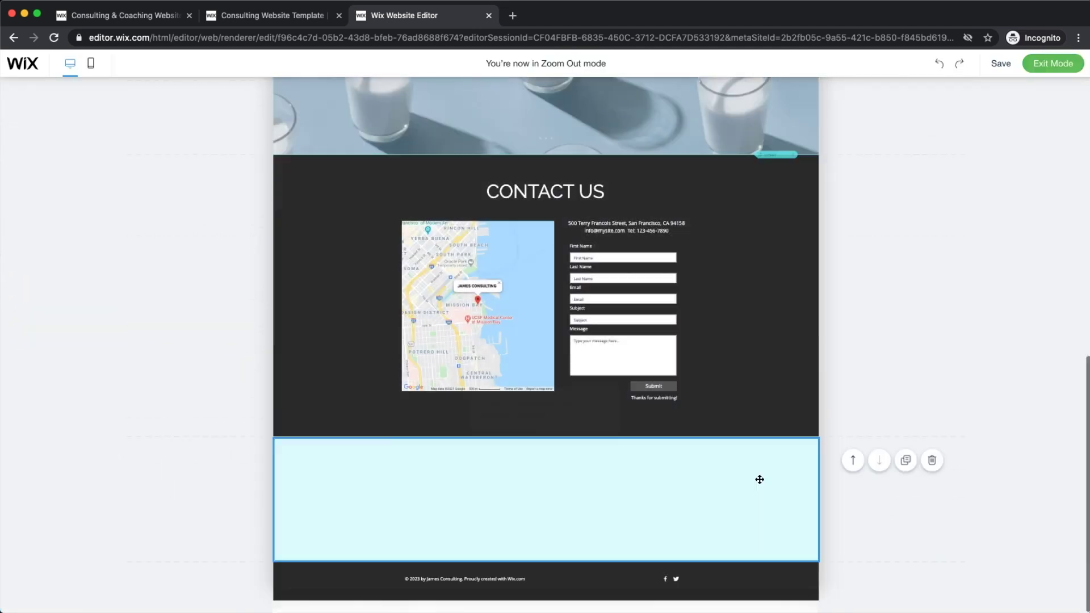
left_click(852, 460)
scroll(849, 438, "up", 2)
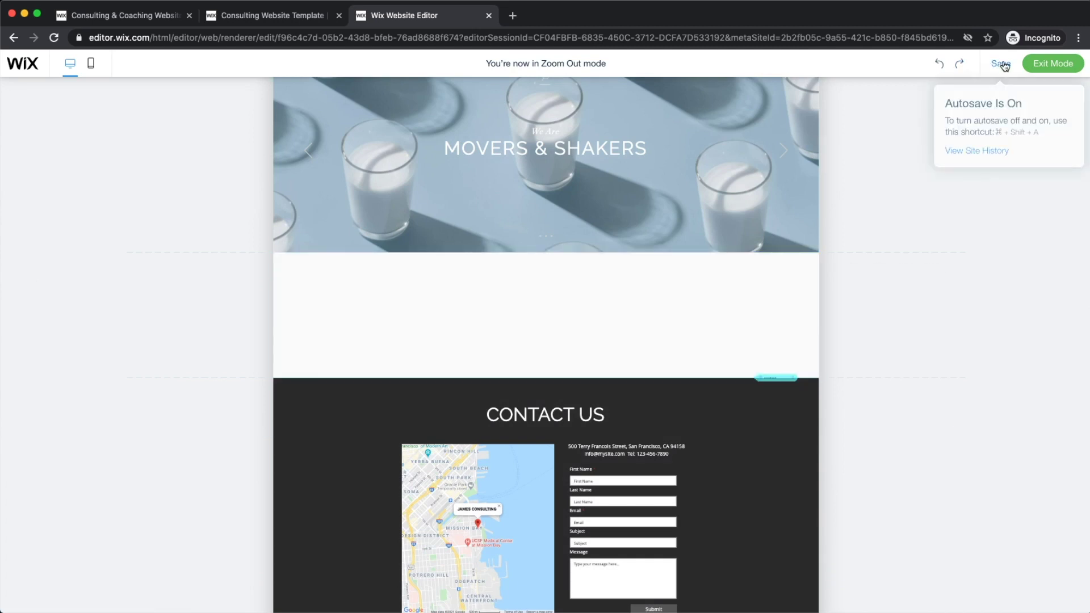
left_click(1053, 63)
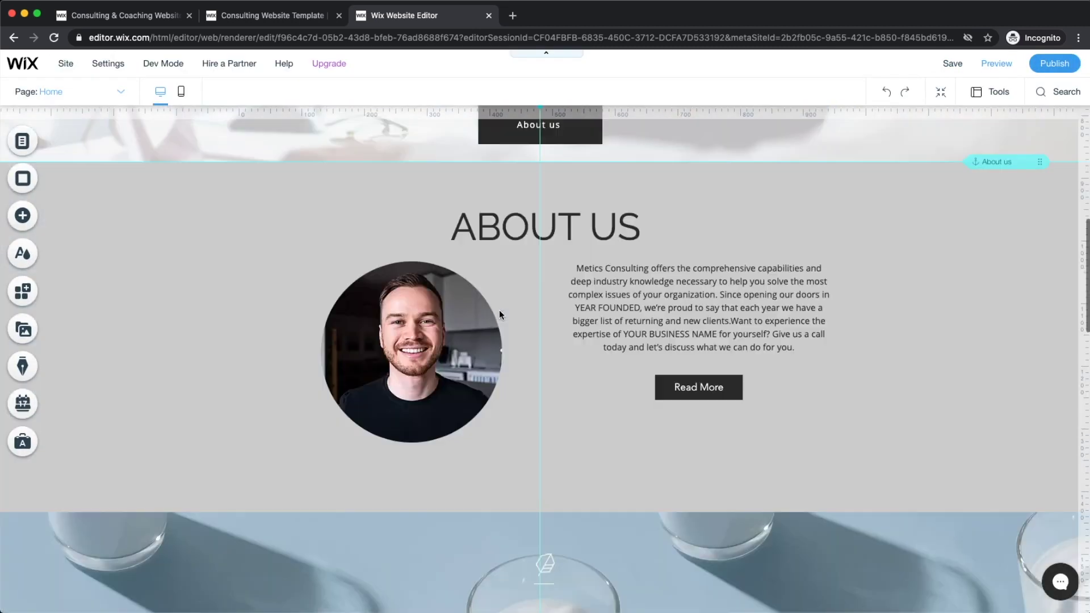
- Add a Video Upload single video player to the blank strip, enlarge it to nearly the strip's height, and centre it
scroll(499, 309, "down", 10)
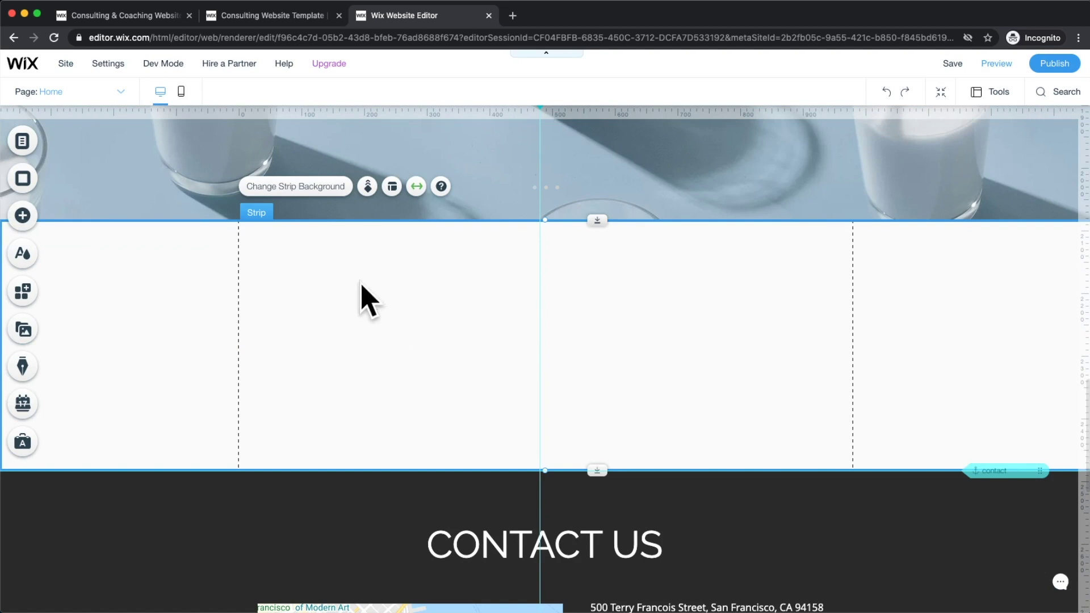
left_click(21, 217)
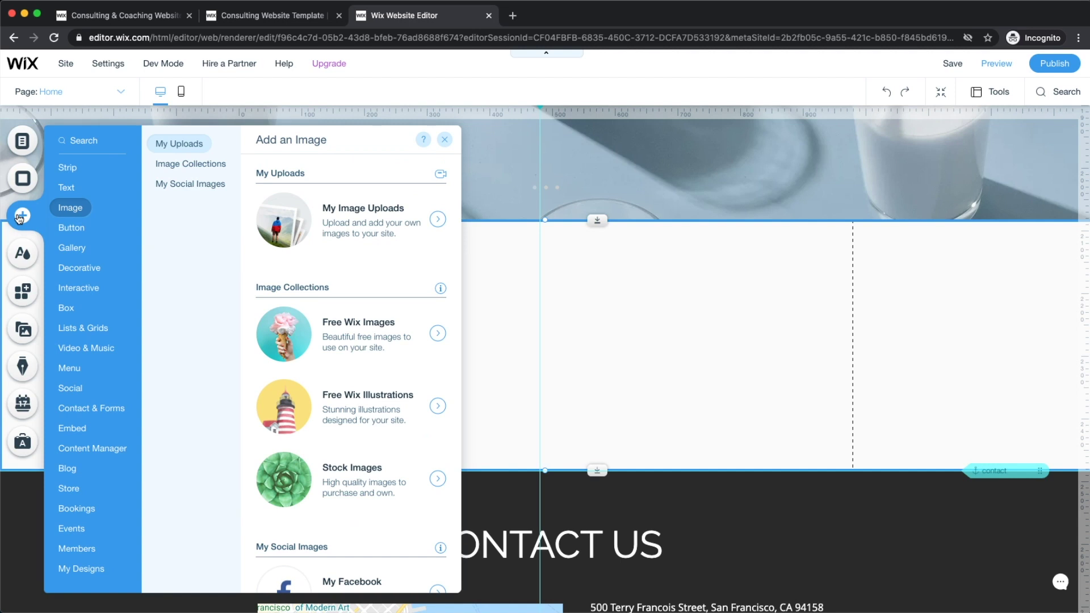
mouse_move(88, 349)
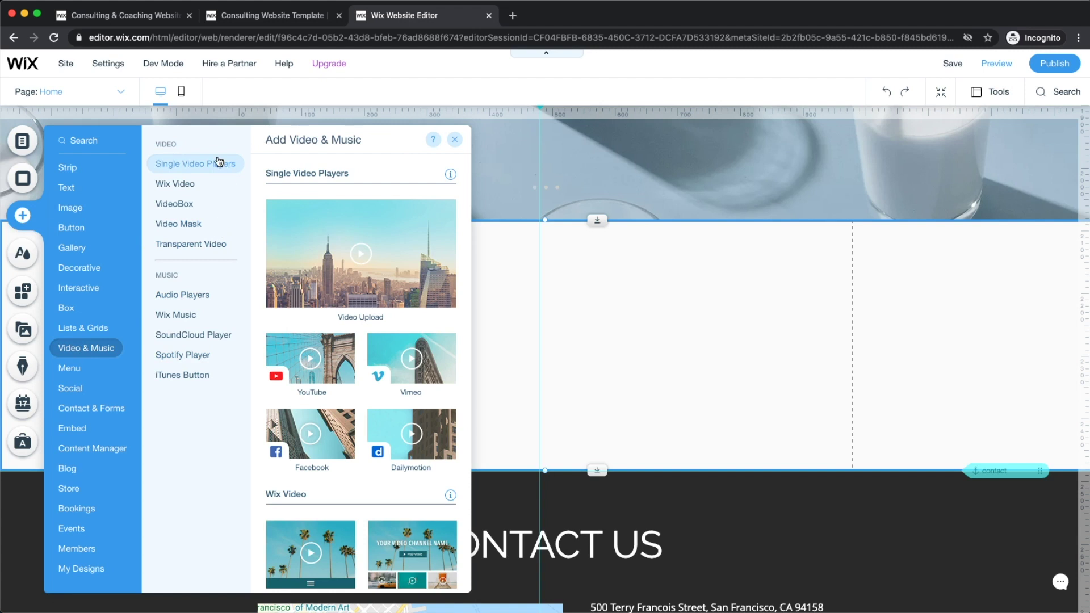
left_click_drag(355, 267, 591, 348)
left_click_drag(666, 337, 513, 308)
left_click_drag(650, 397, 730, 441)
left_click_drag(629, 376, 632, 385)
- Change the video player's source to YouTube and close its settings
left_click(433, 208)
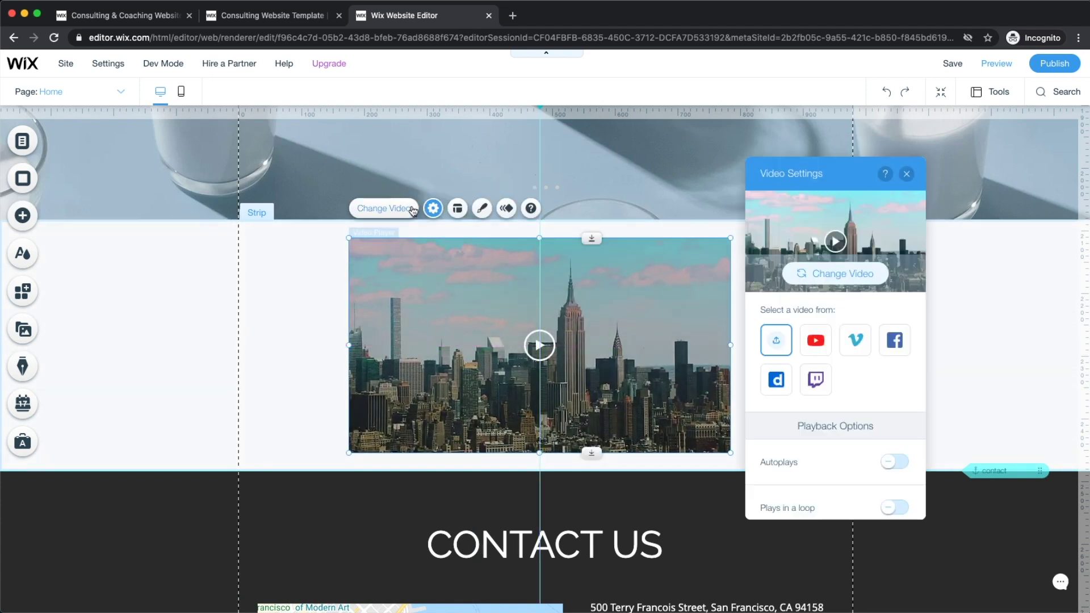
left_click(815, 339)
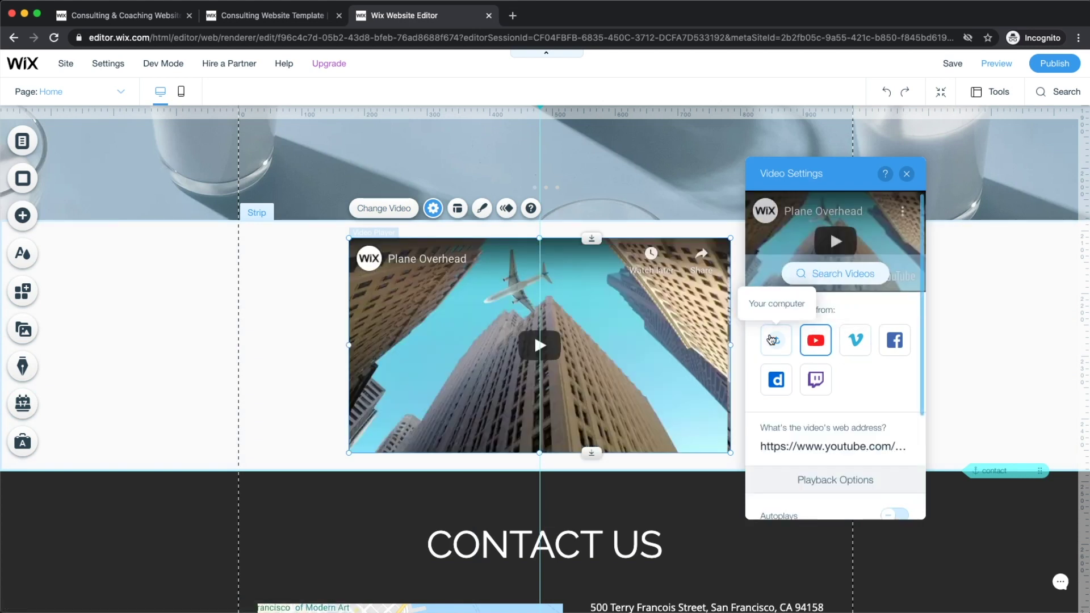
left_click(985, 348)
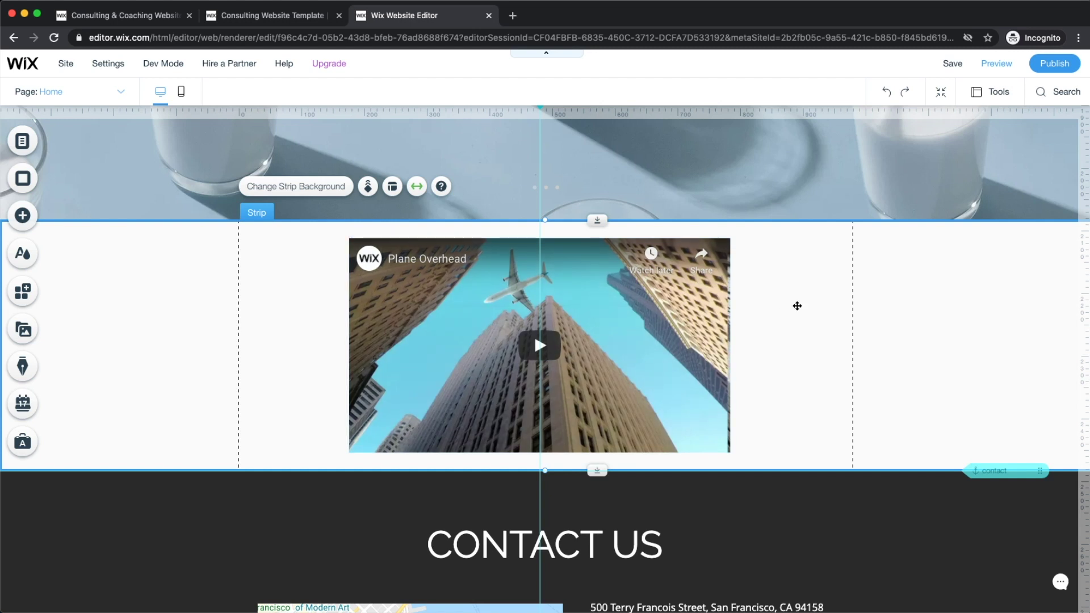
- Preview the site, play and pause the video in the new strip, and return to the editor
left_click(988, 65)
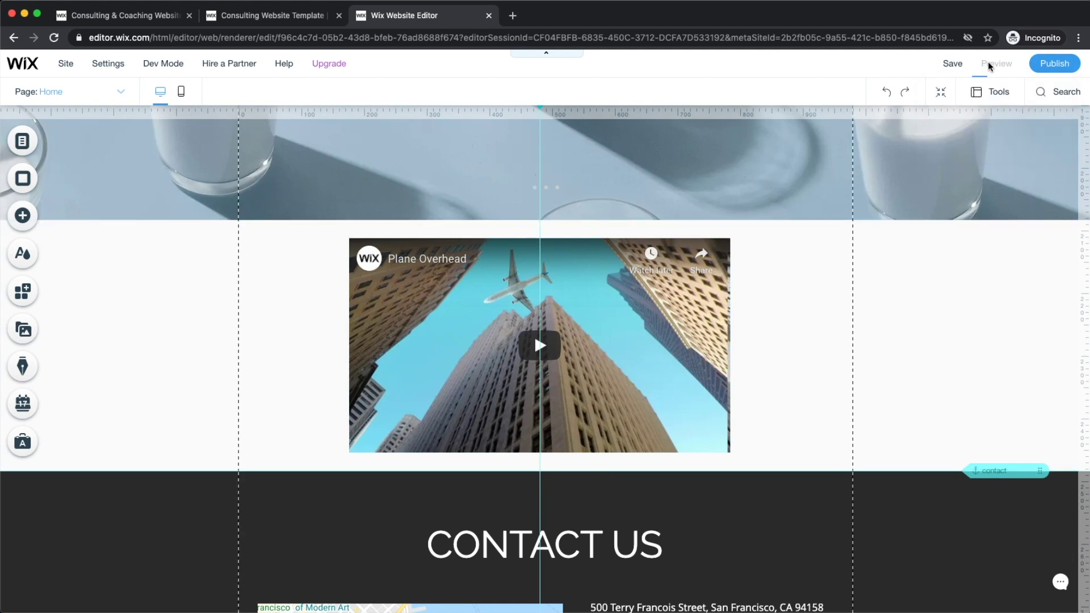
left_click(621, 265)
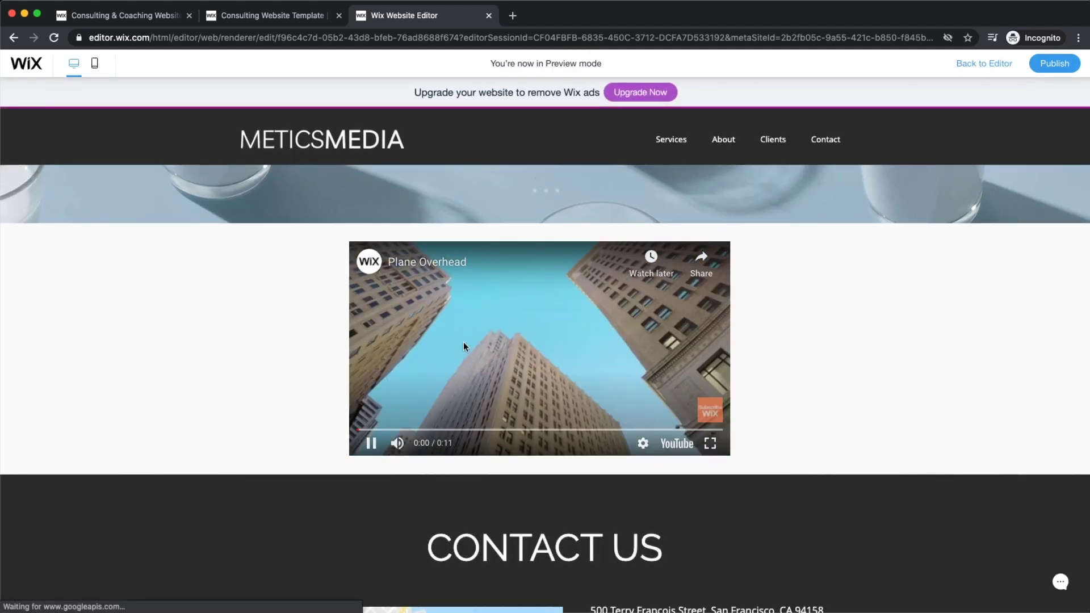
scroll(421, 375, "down", 5)
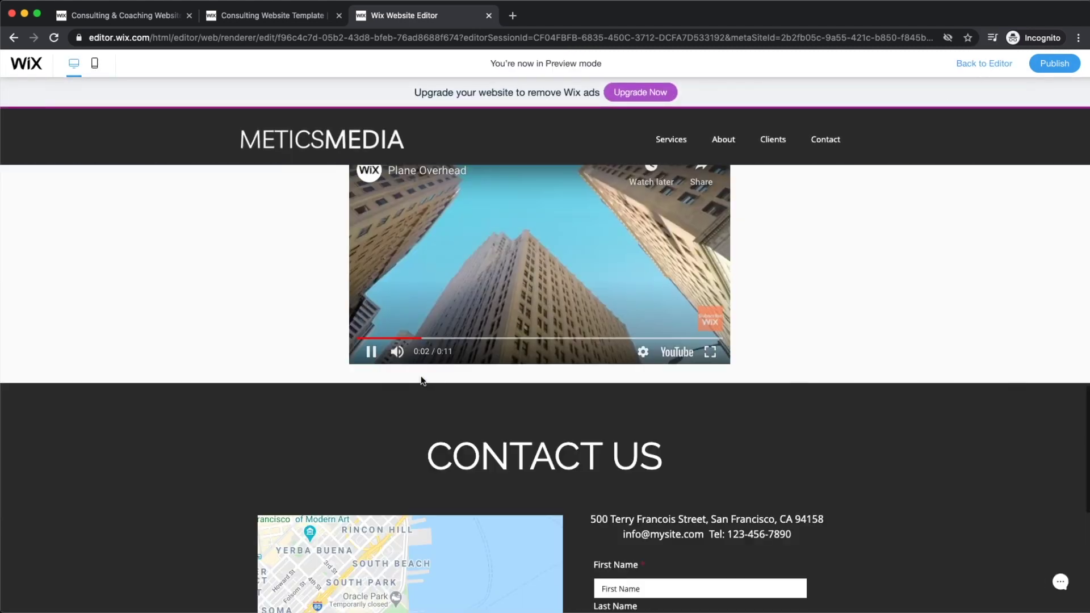
left_click(370, 351)
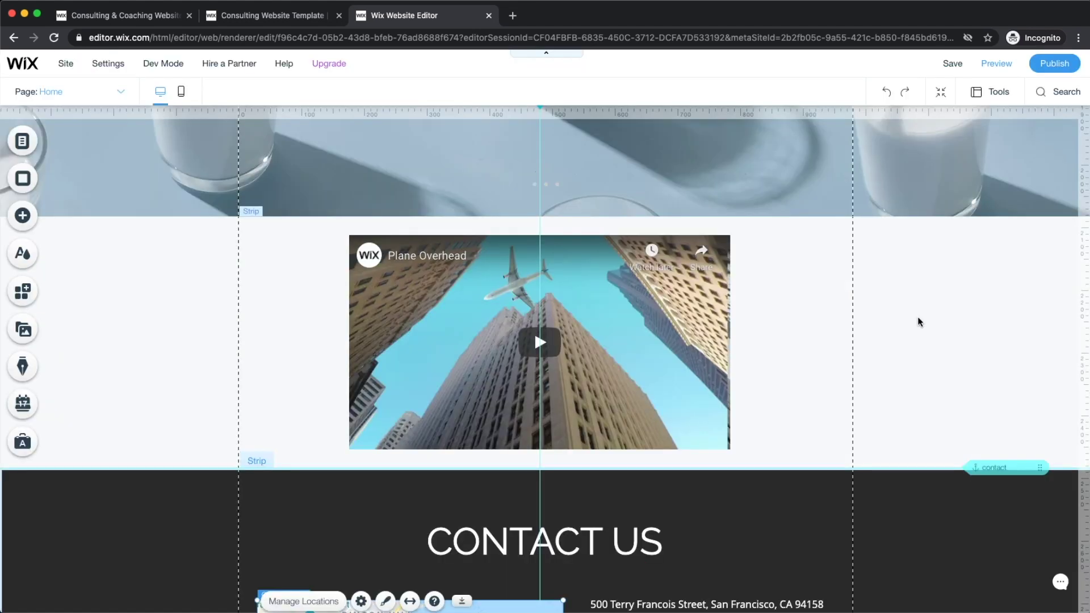
- Examine the Contact Us section's map location settings and its contact form
scroll(920, 322, "down", 6)
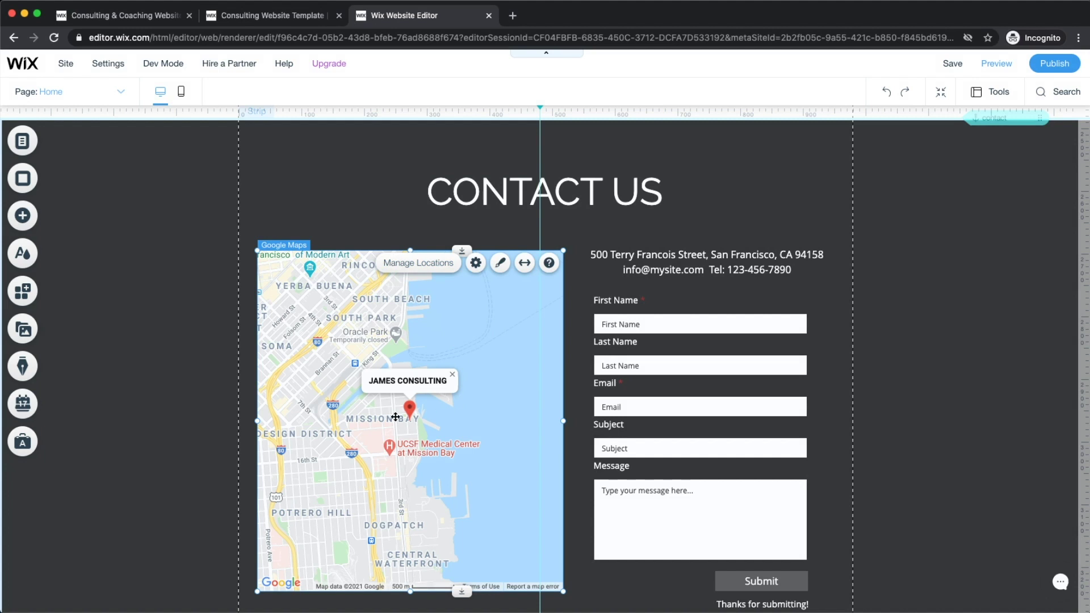
left_click(408, 266)
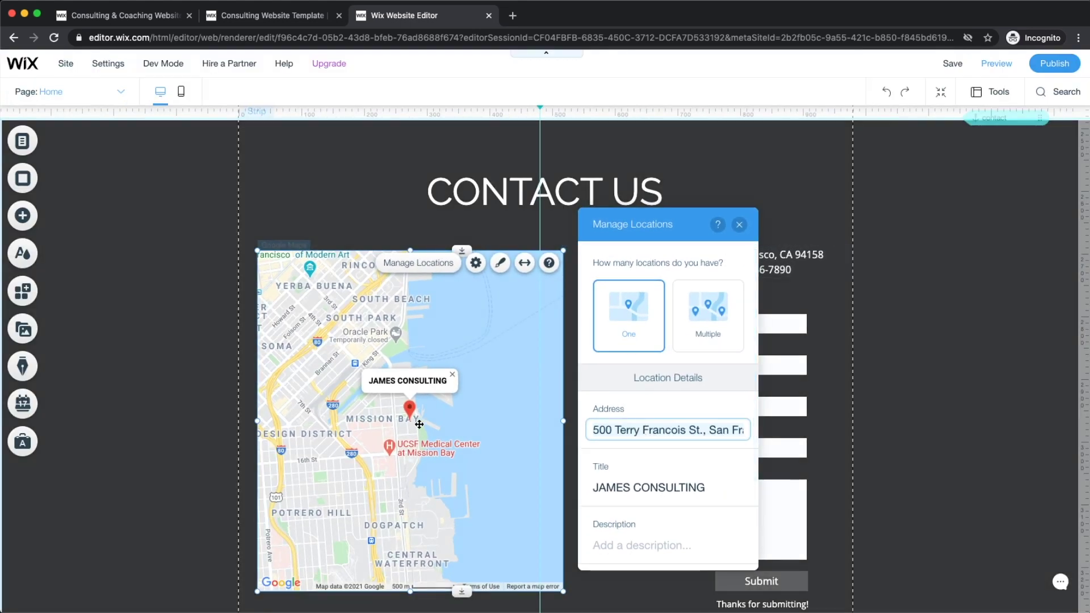
left_click(823, 217)
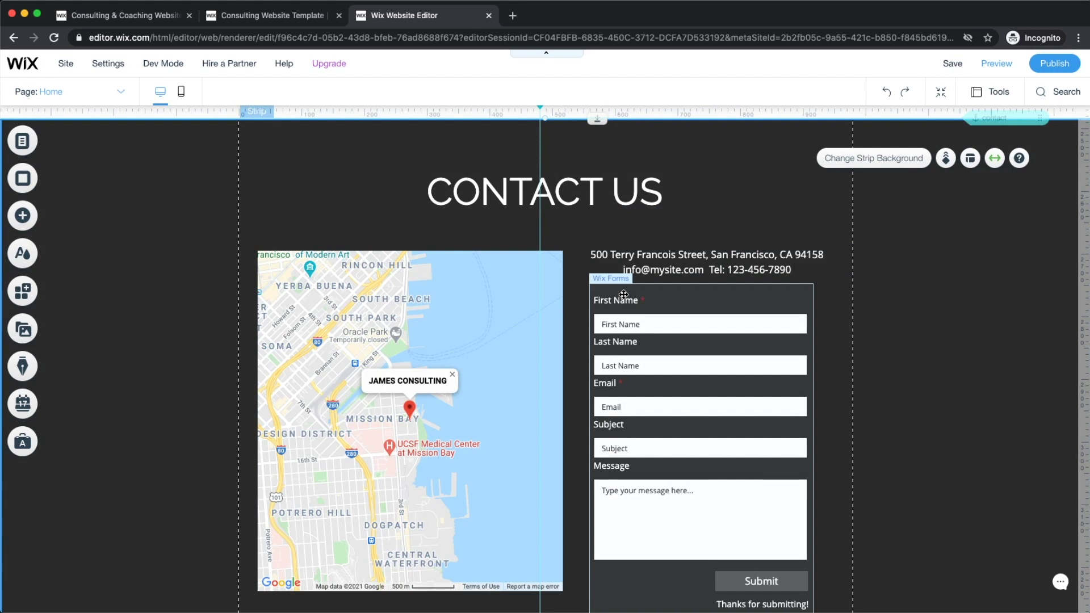
scroll(648, 340, "down", 2)
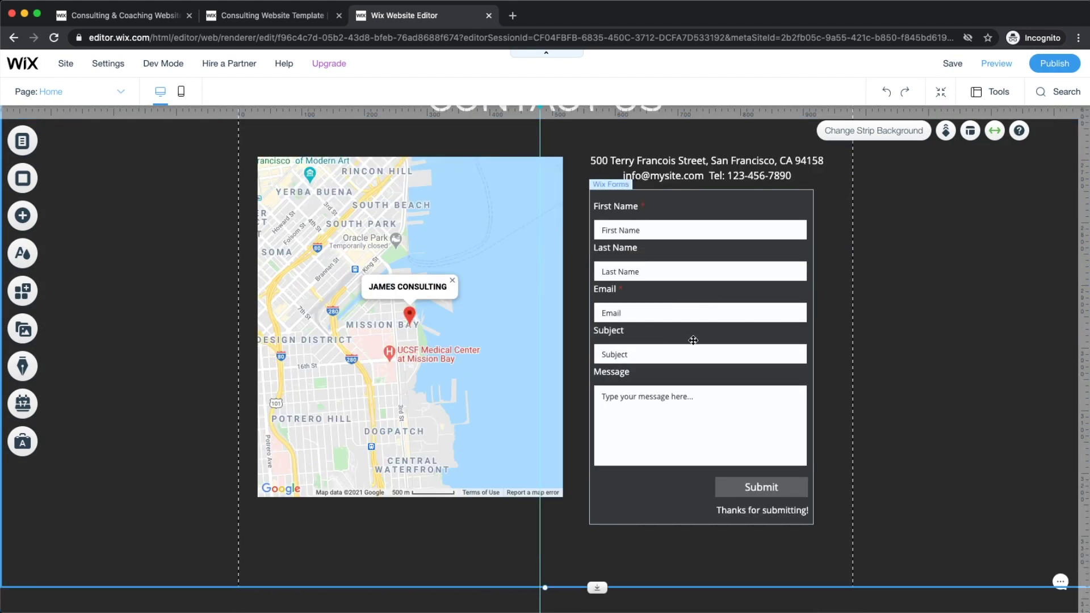
scroll(690, 341, "up", 1)
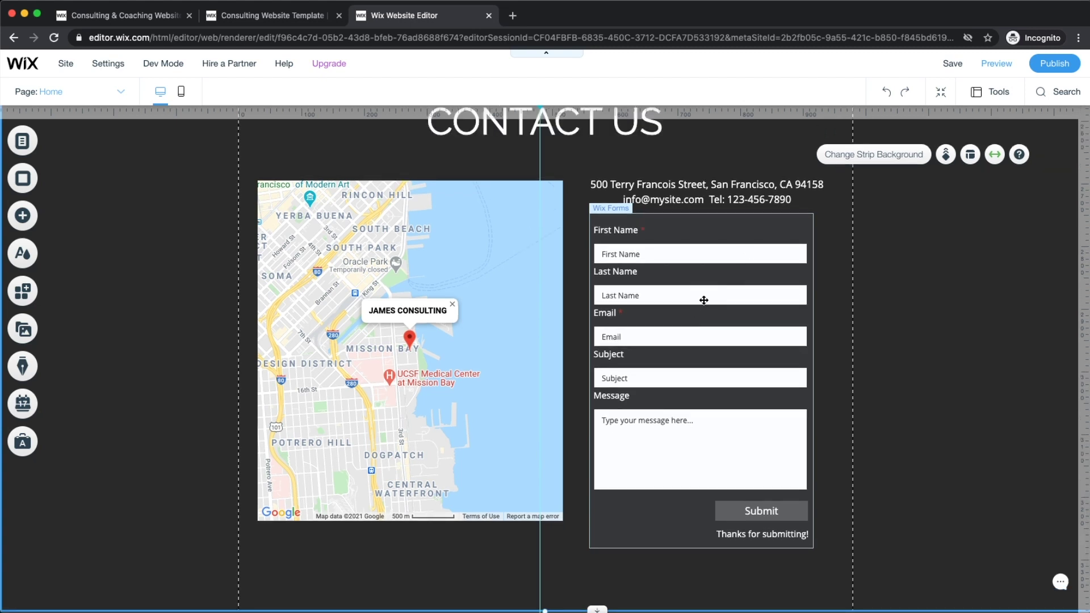
scroll(646, 266, "up", 2)
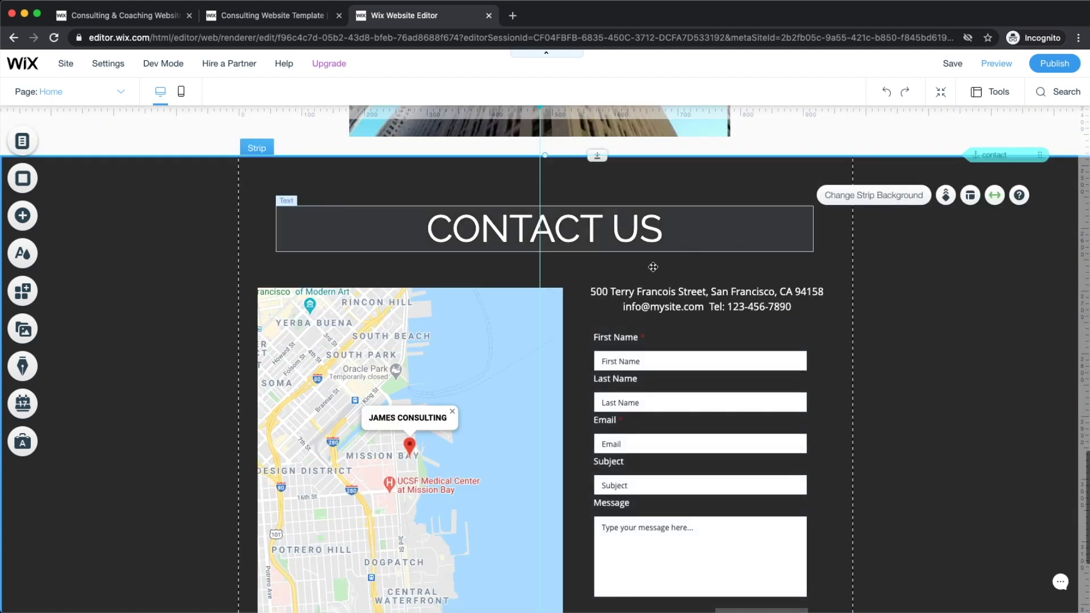
scroll(651, 393, "down", 1)
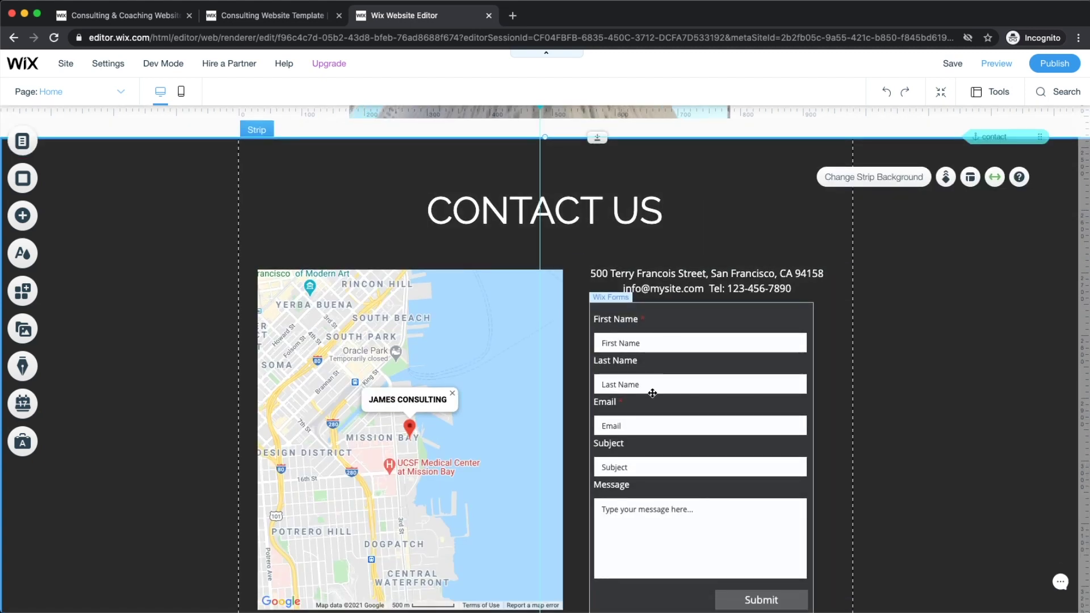
- Save the site and dismiss the save confirmation without publishing
left_click(950, 62)
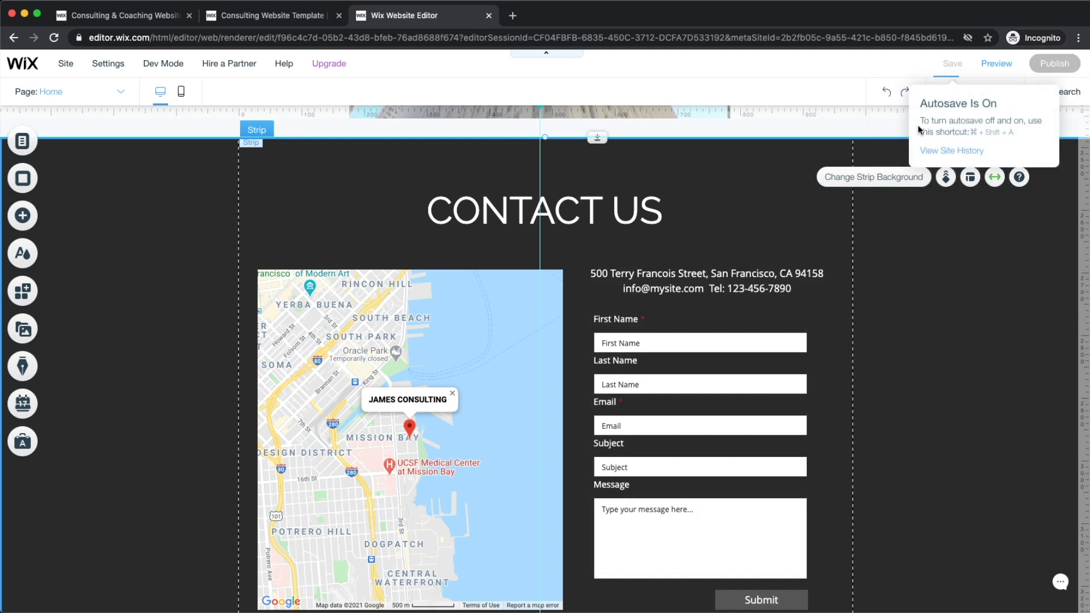
mouse_move(108, 64)
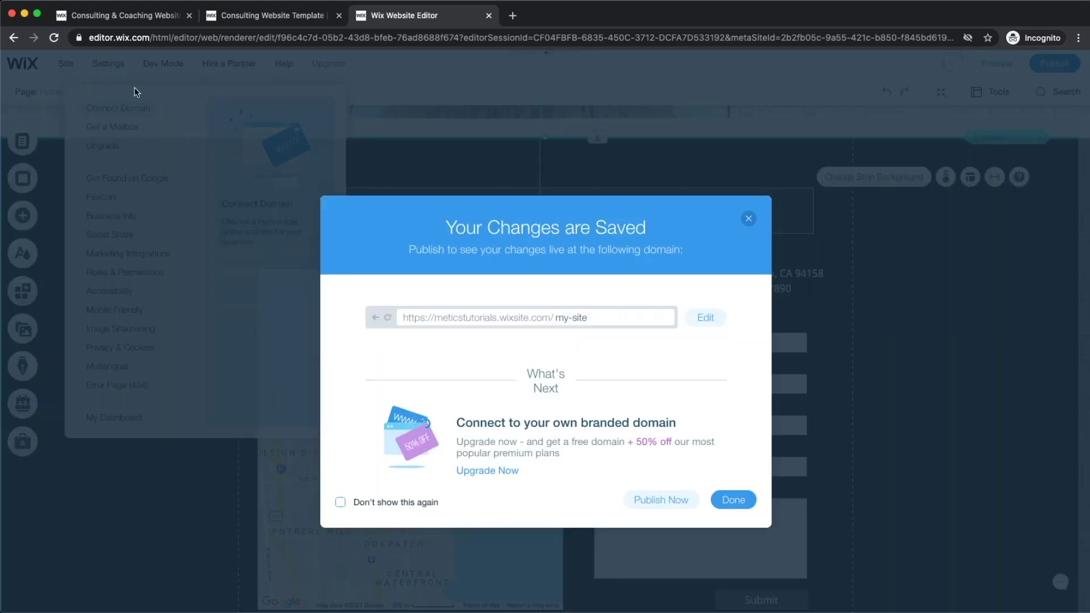
left_click(733, 500)
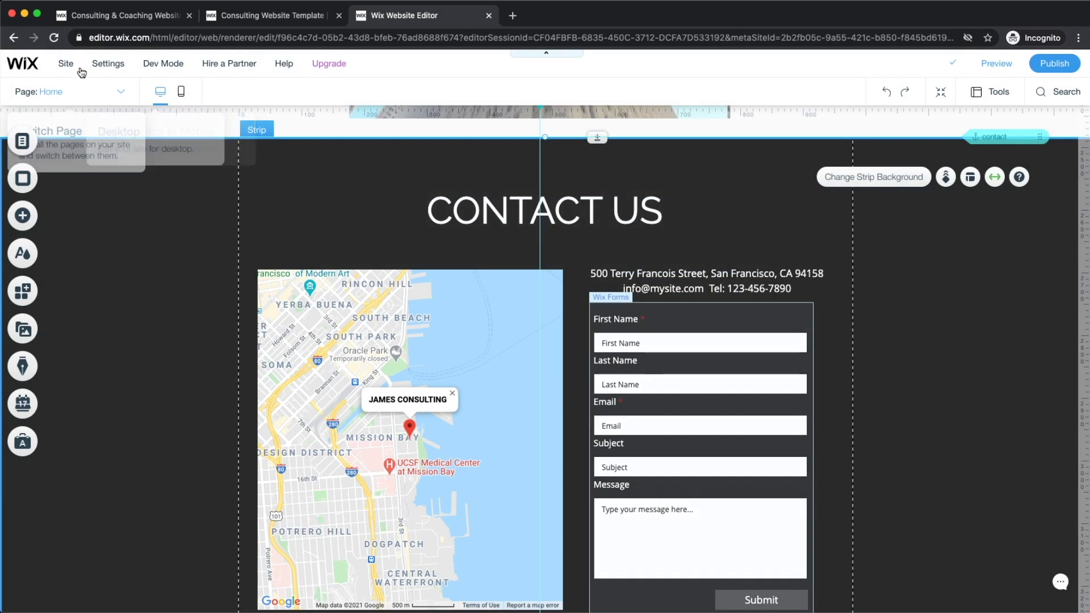
- Open the site's dashboard and view the Form Submissions page under Customer Management
mouse_move(111, 66)
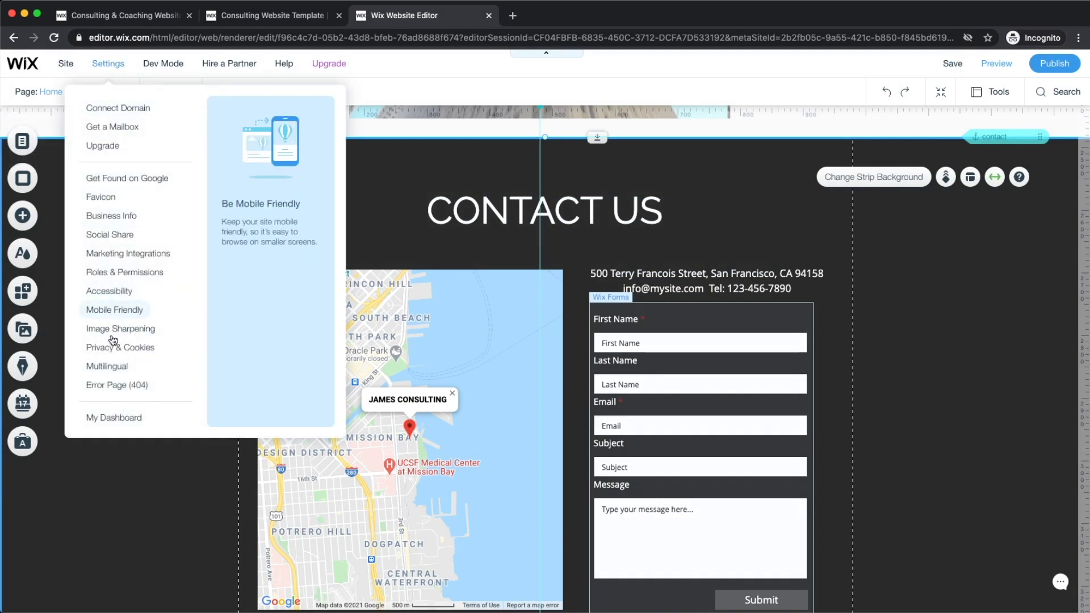
left_click(113, 421)
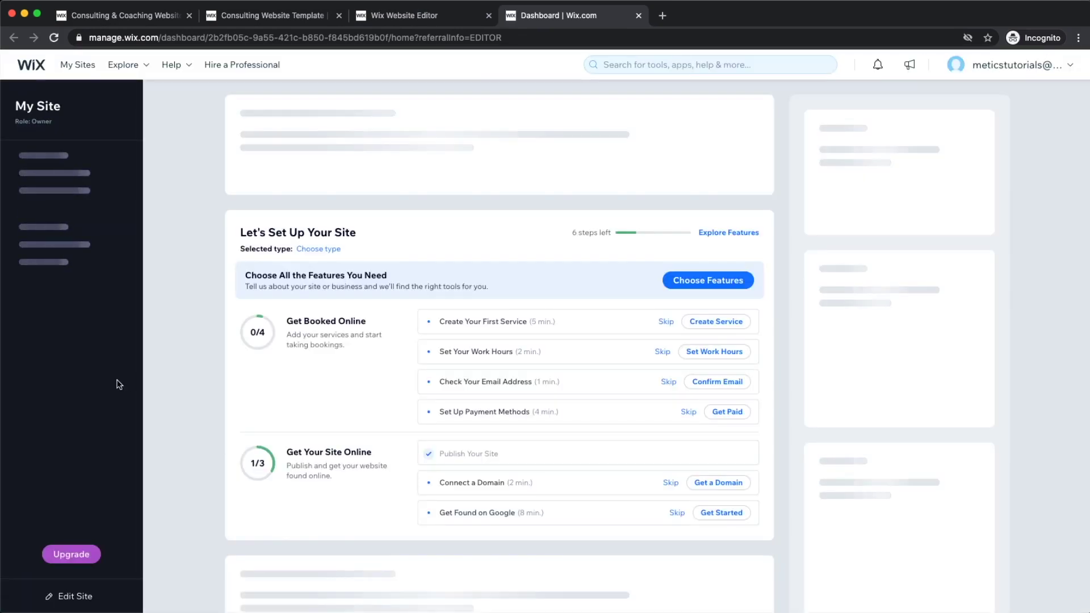
mouse_move(26, 326)
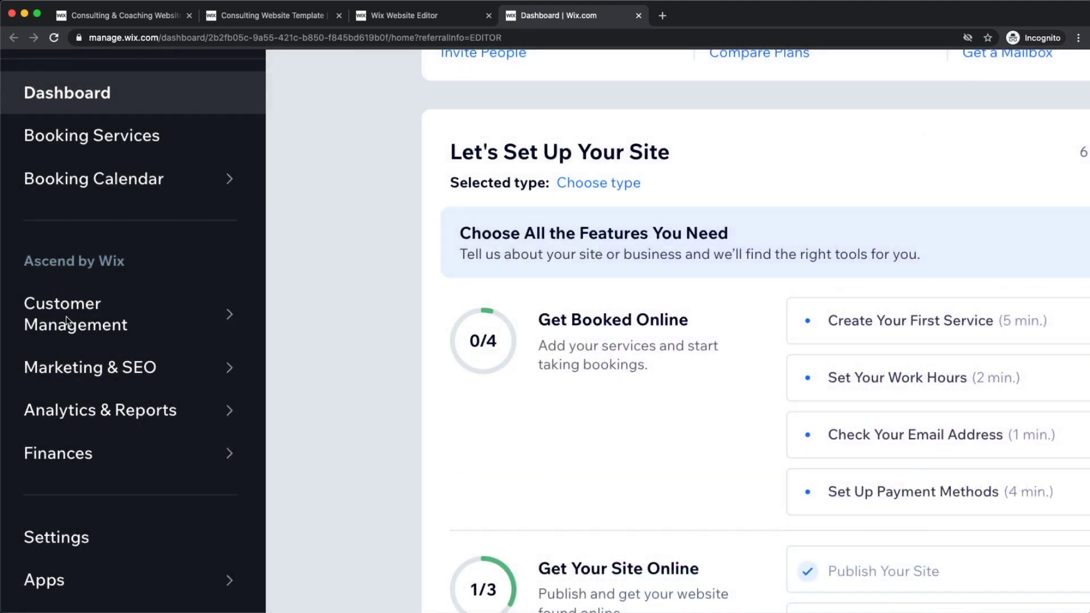
left_click(71, 321)
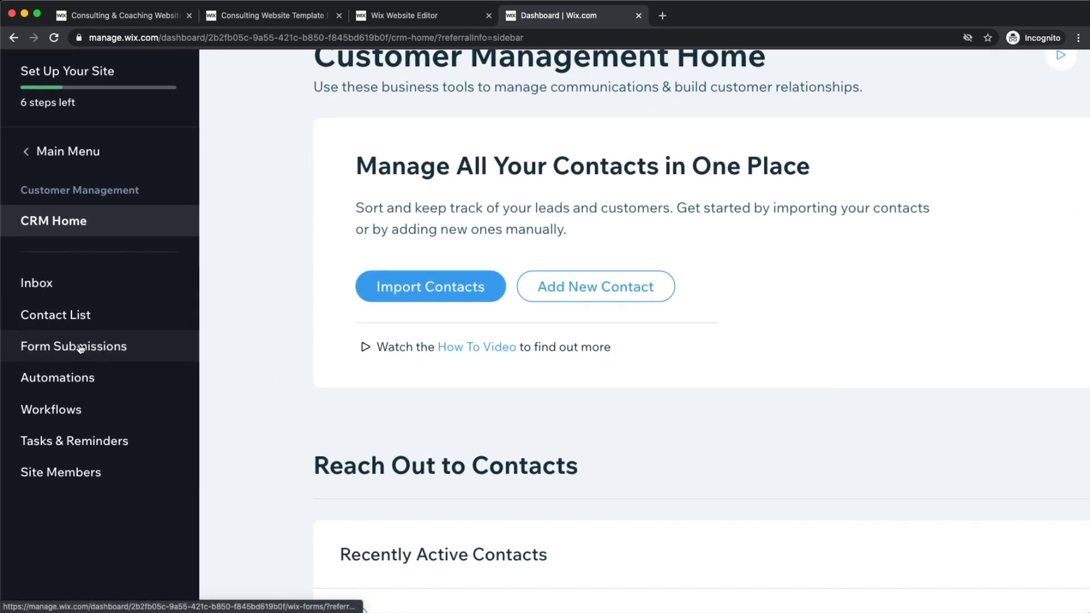
left_click(80, 347)
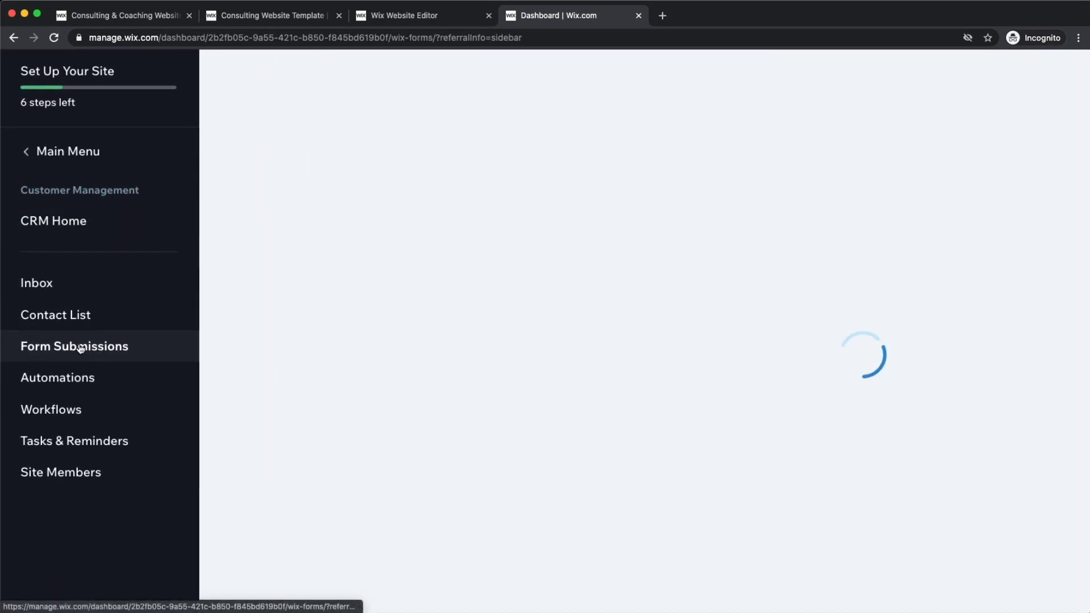
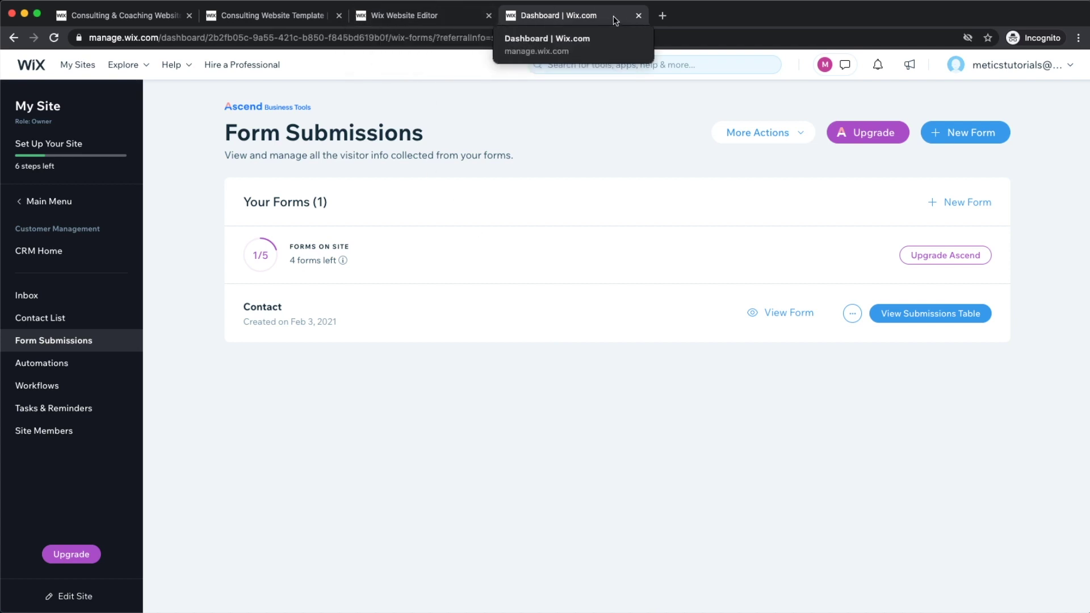
- Switch to the editor, preview the site, send "Hello there" through the chat widget, close the chat and return to editing
left_click(420, 17)
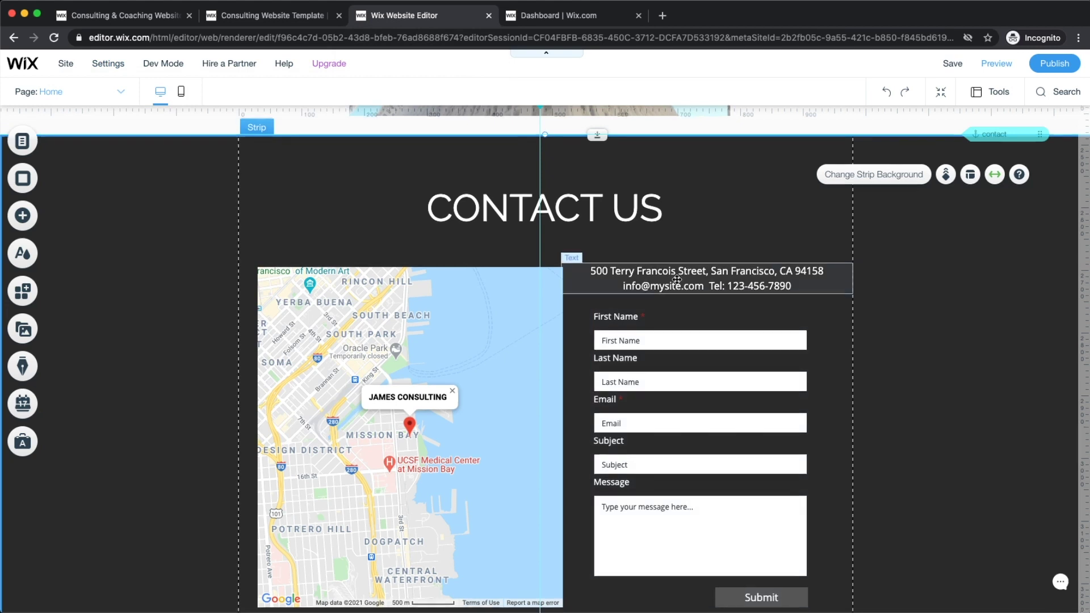
scroll(1003, 537, "down", 5)
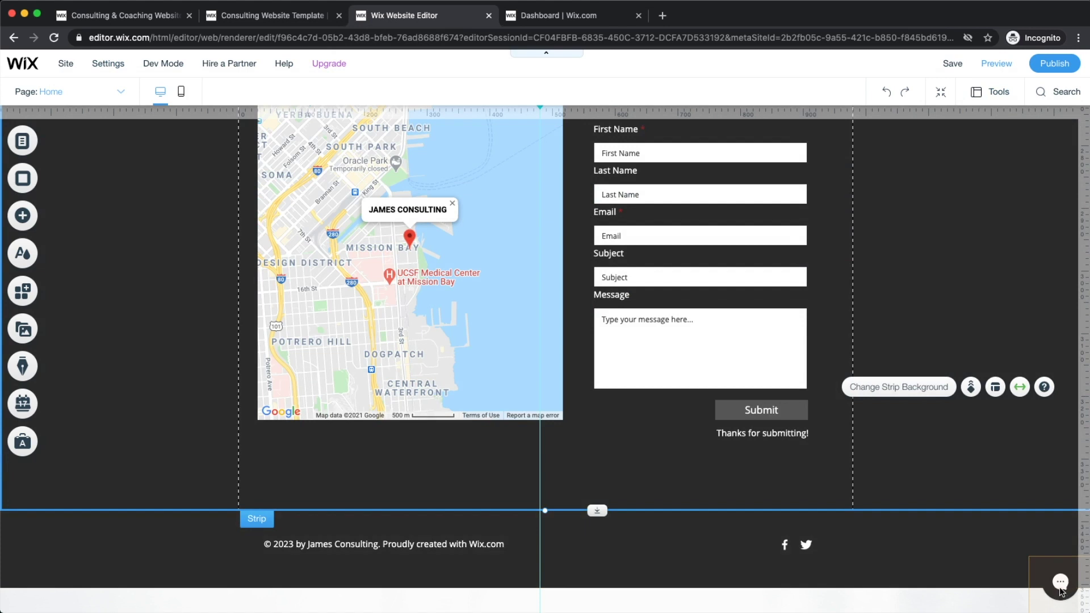
left_click(1002, 66)
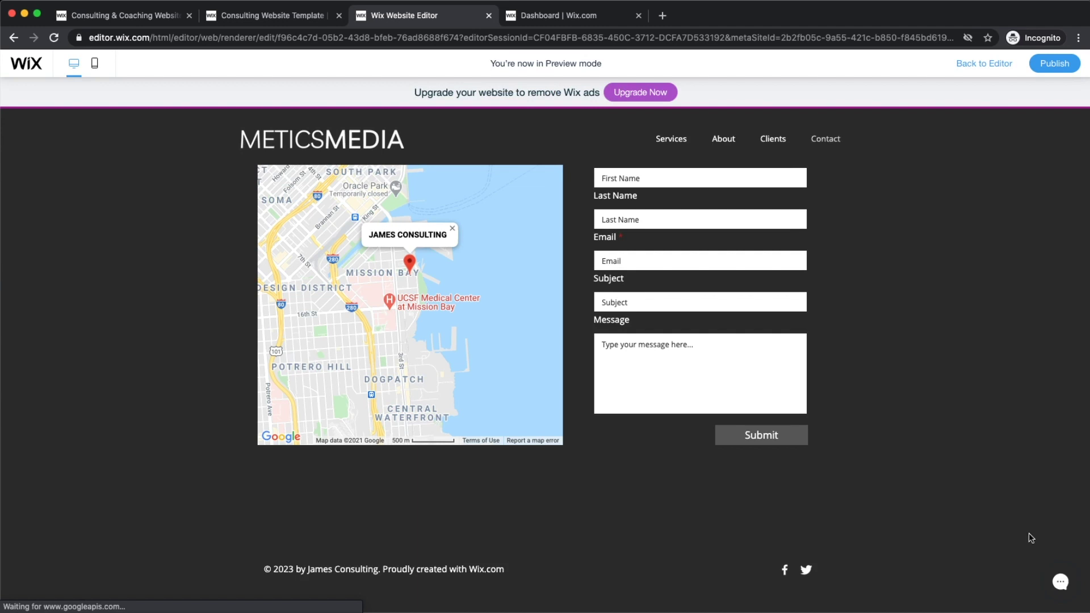
left_click(1059, 581)
left_click(947, 595)
type("Hee")
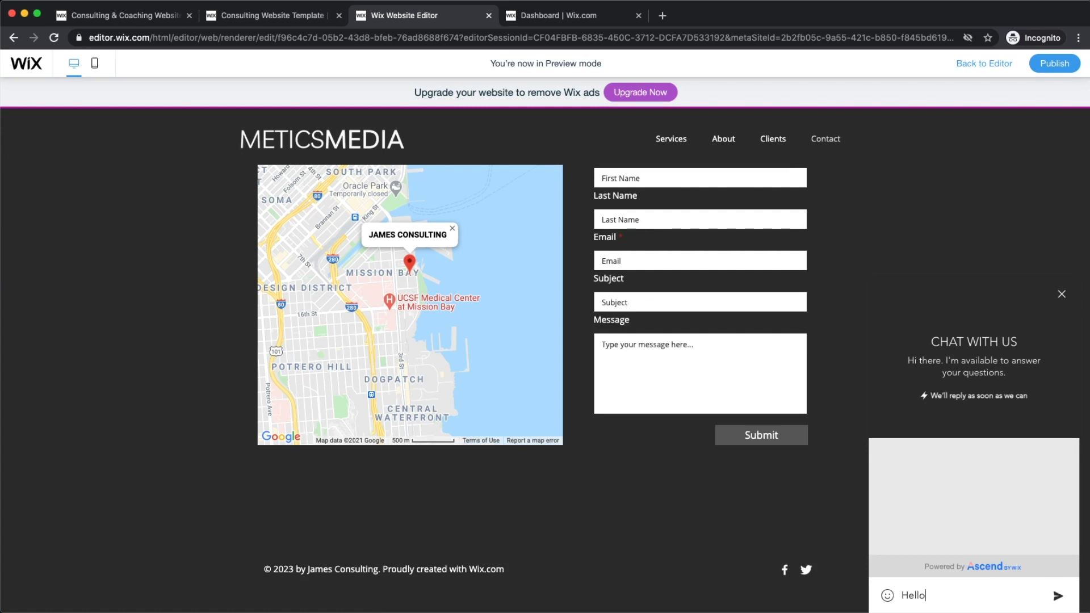
key("Return")
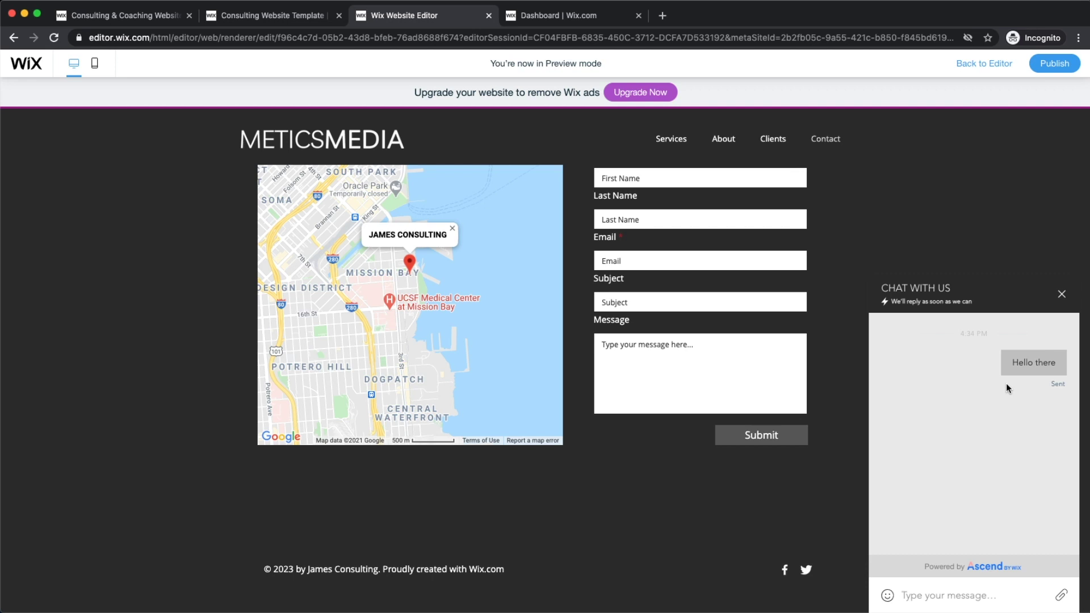
left_click(1061, 294)
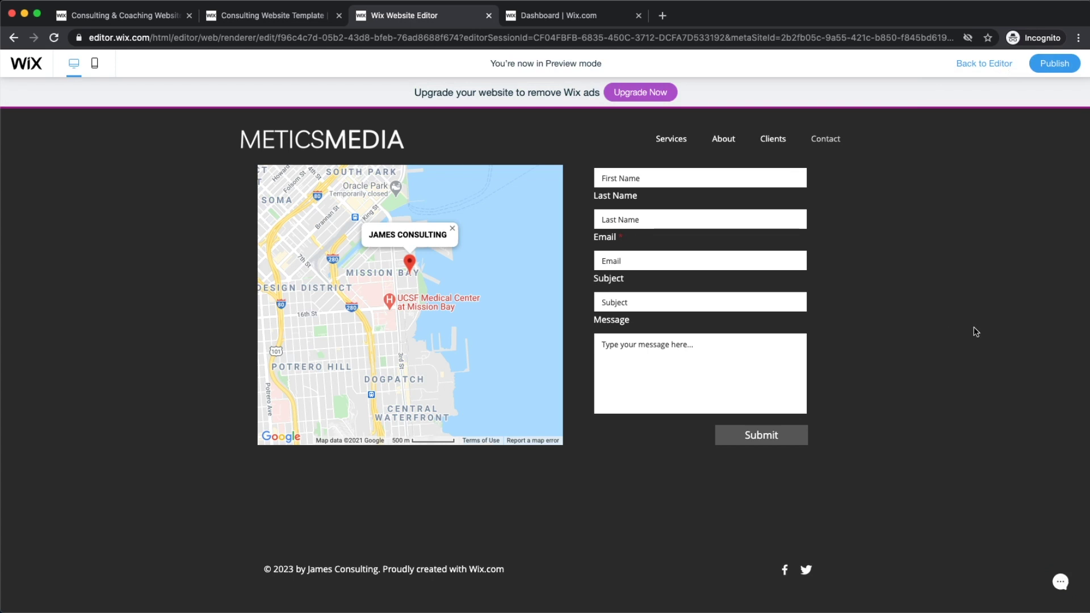
right_click(1057, 576)
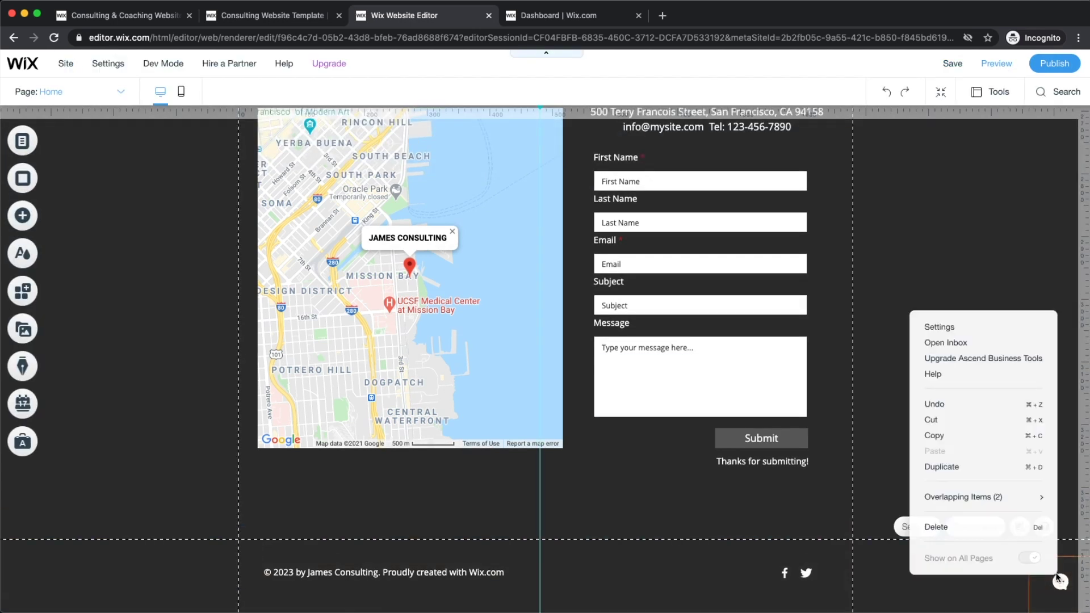
left_click(970, 280)
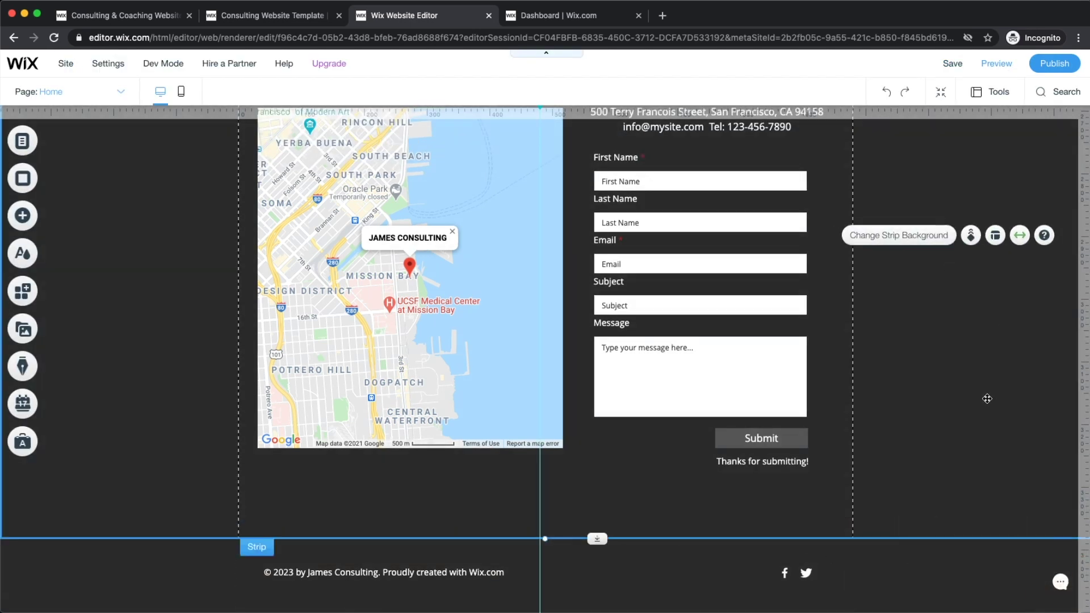
- Open the new visitor conversation in the dashboard's Inbox and reply with the message "Hi"
left_click(548, 17)
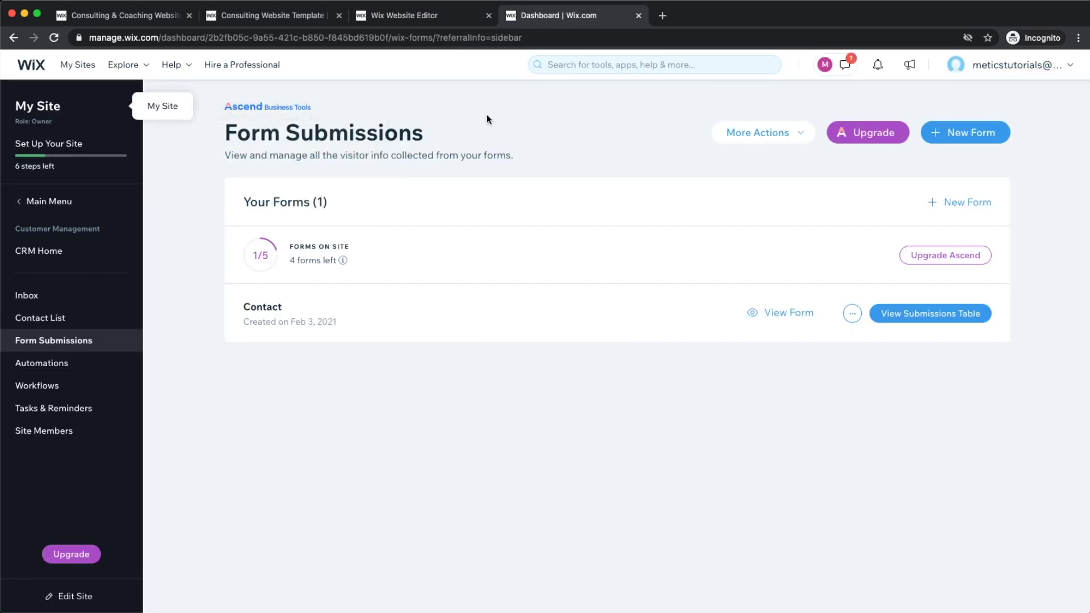
left_click(35, 301)
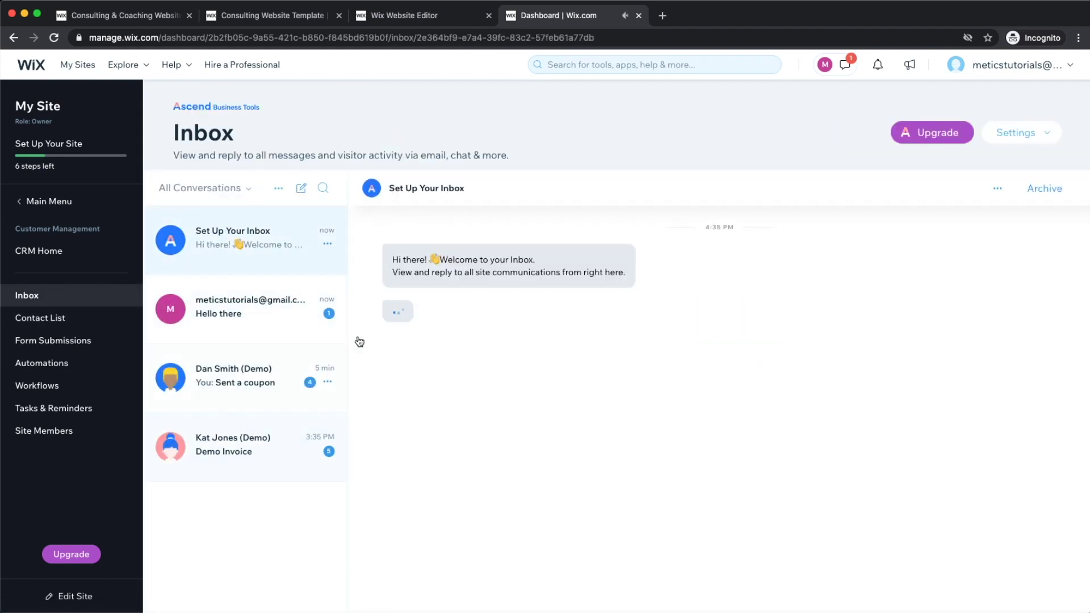
left_click(219, 324)
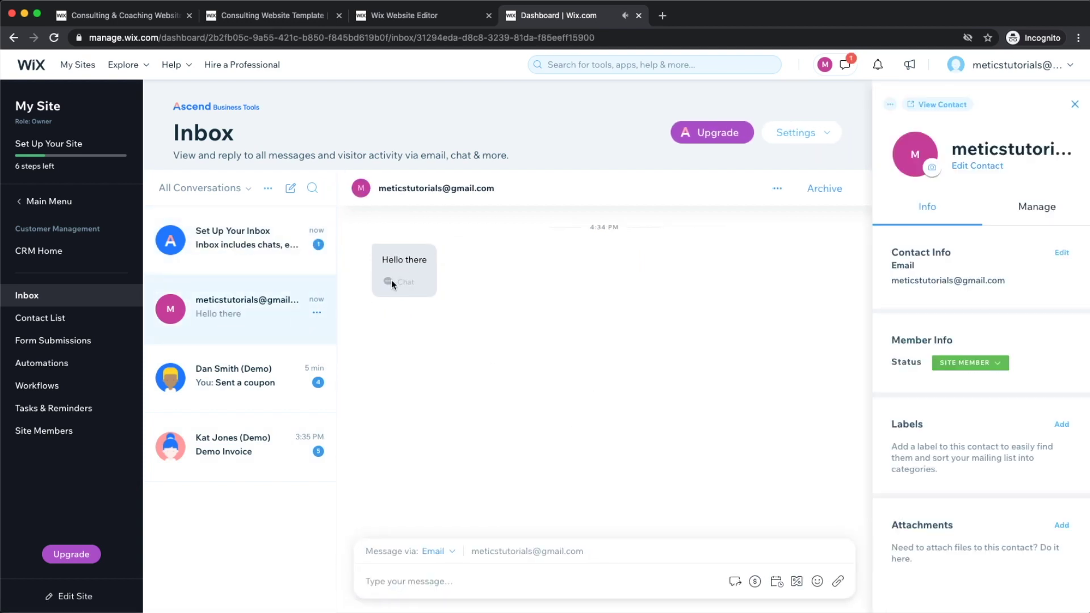
left_click(412, 575)
type("Hi")
key("shift+Return")
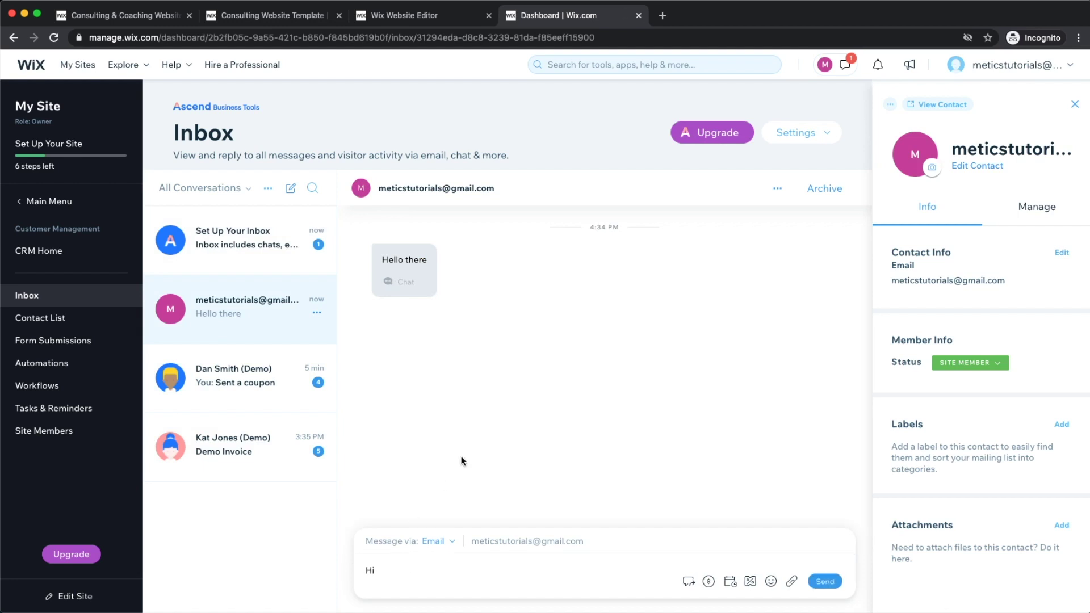
left_click(820, 585)
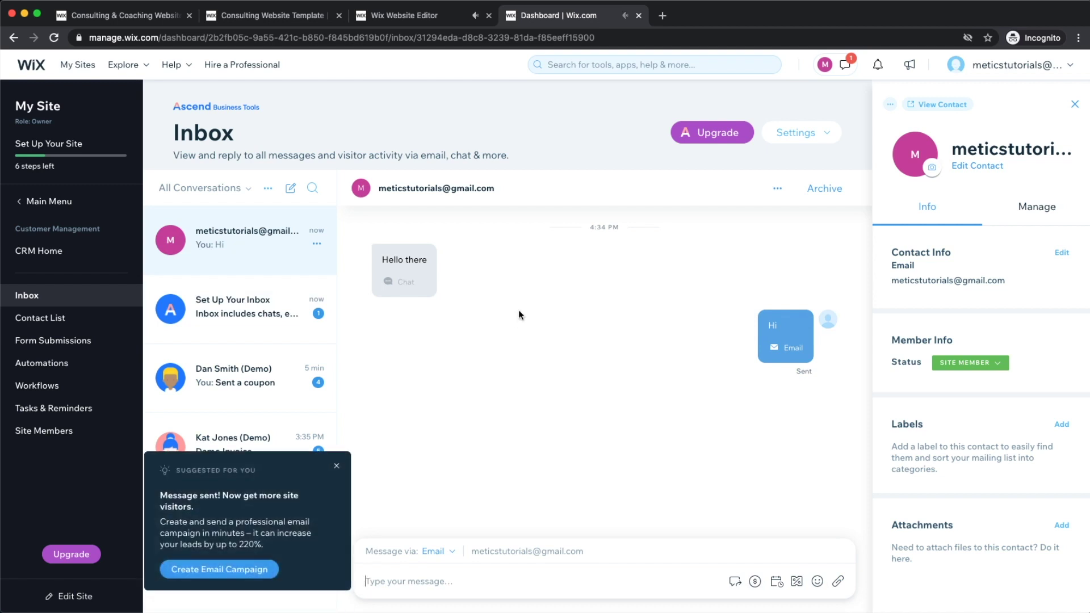
- Close the dashboard and delete the chat widget from the site in the editor
left_click(638, 16)
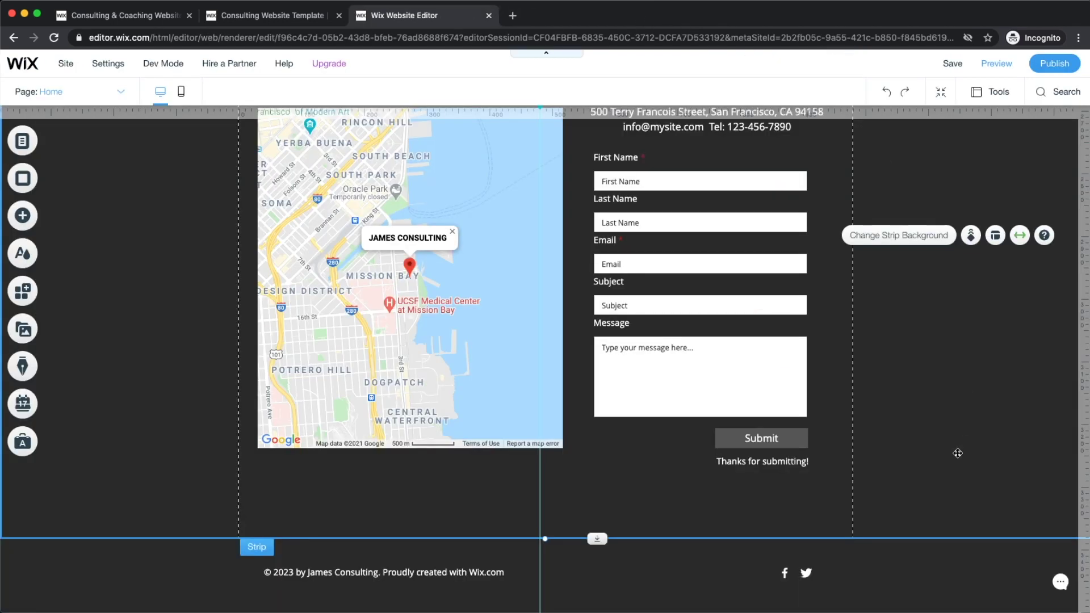
right_click(1059, 581)
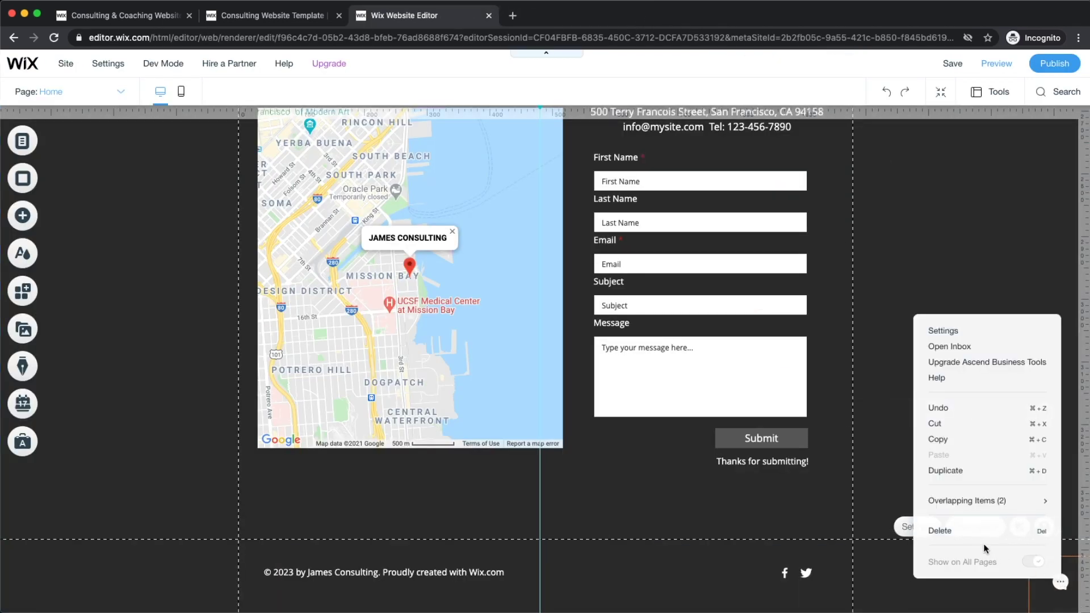
left_click(965, 530)
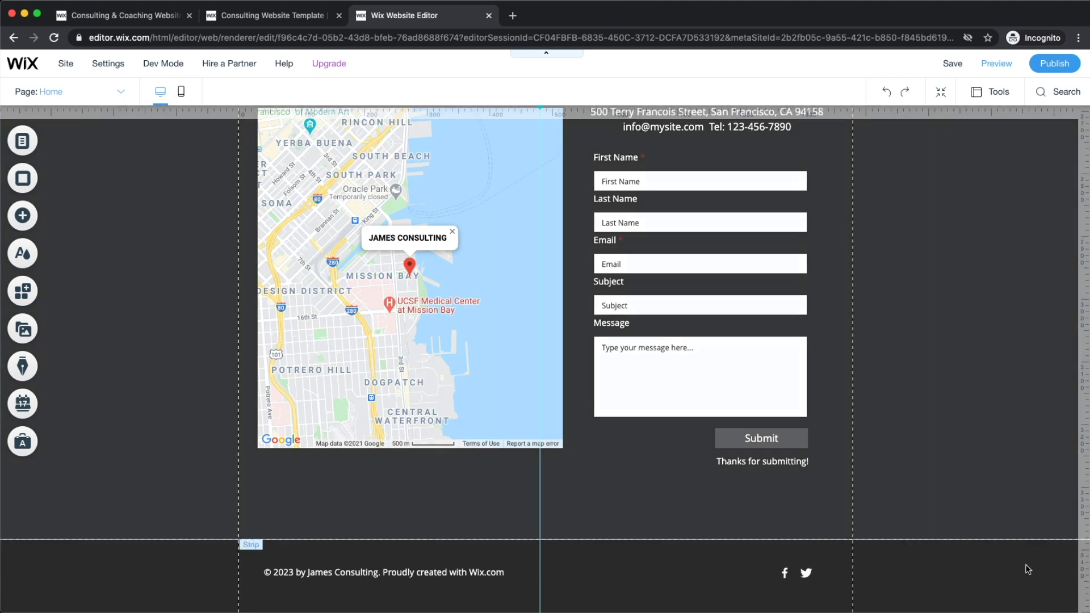
left_click(962, 466)
- Remove "Proudly created with Wix.com" from the footer's copyright text
scroll(891, 458, "up", 4)
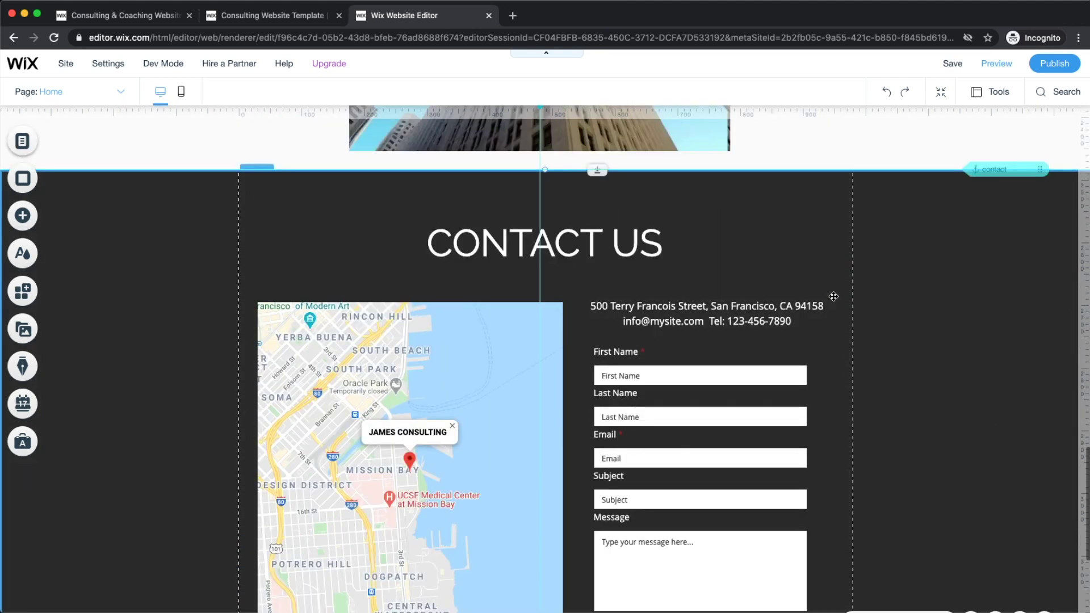
scroll(840, 317, "down", 4)
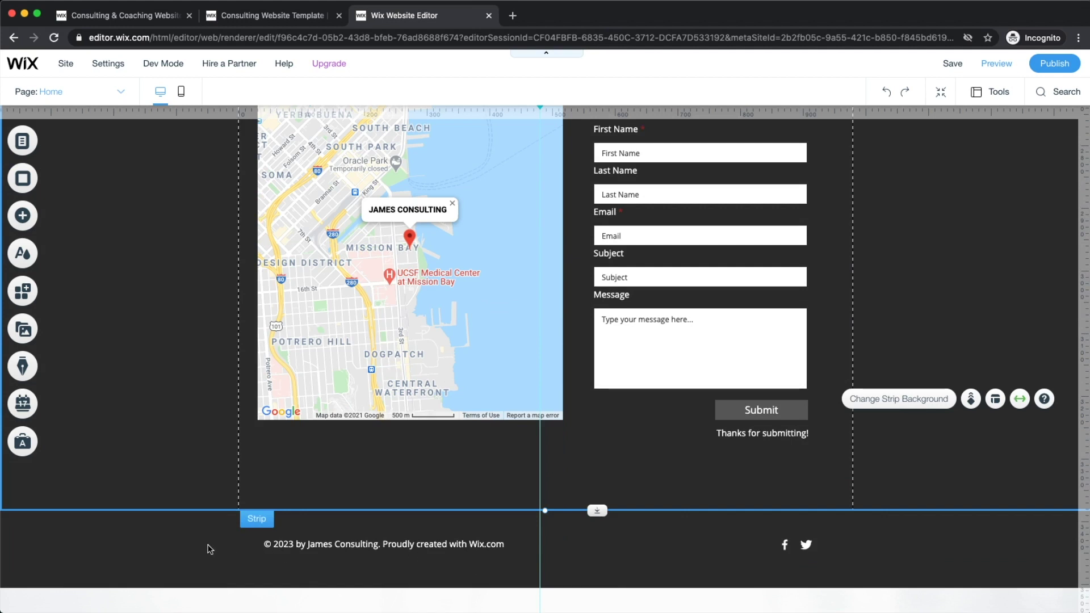
left_click(250, 544)
left_click(350, 545)
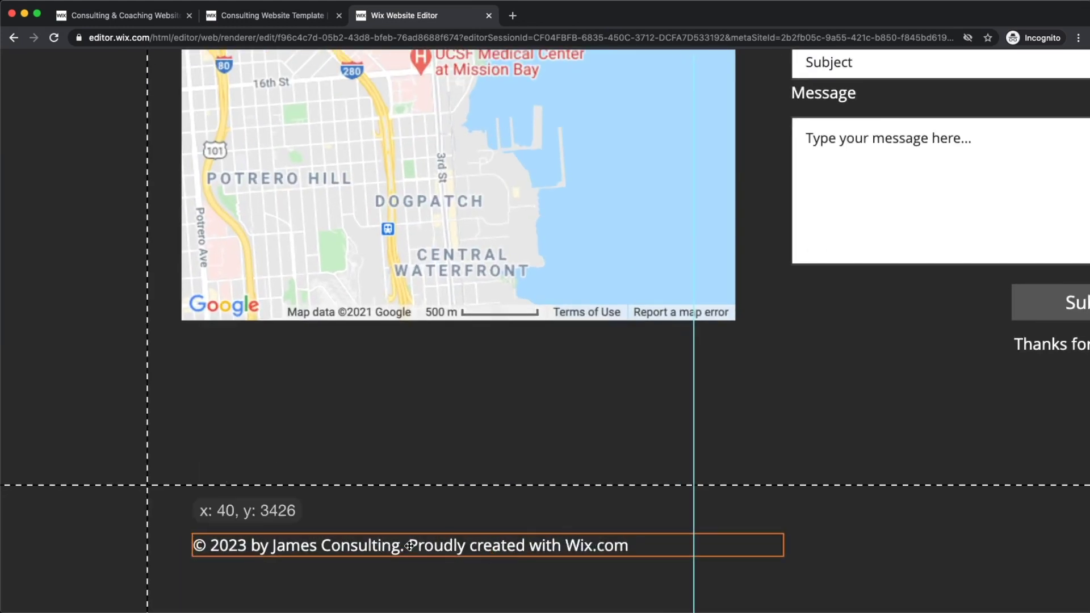
double_click(409, 545)
left_click(419, 545)
left_click_drag(628, 545, 409, 546)
key("BackSpace")
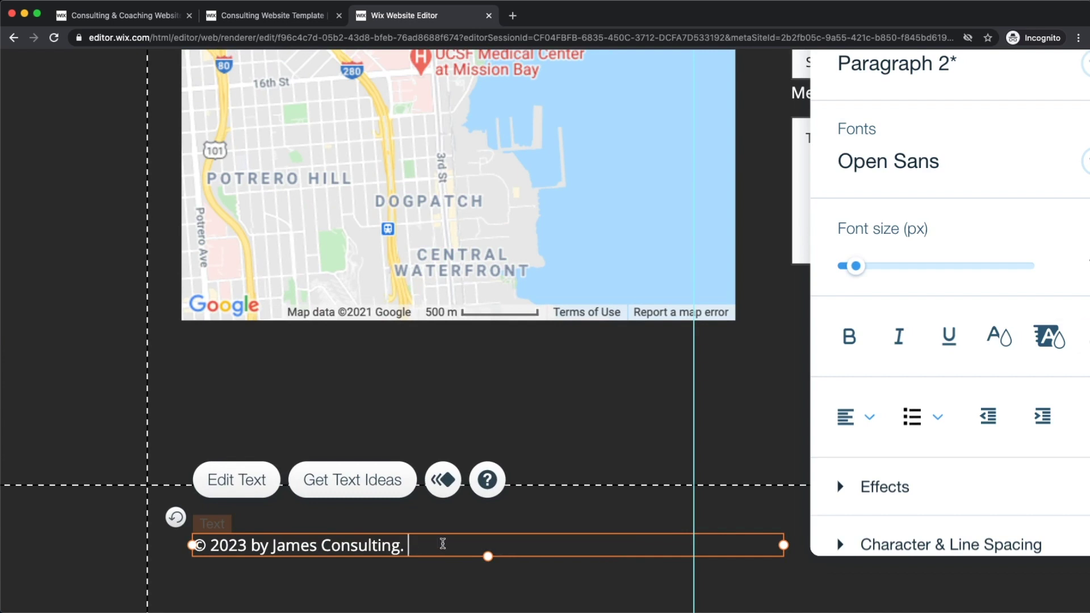
- Change the year and company name so the footer text reads "© 2021 by Metics Consulting."
key("BackSpace")
type("1")
left_click_drag(272, 546, 314, 546)
type("Meni")
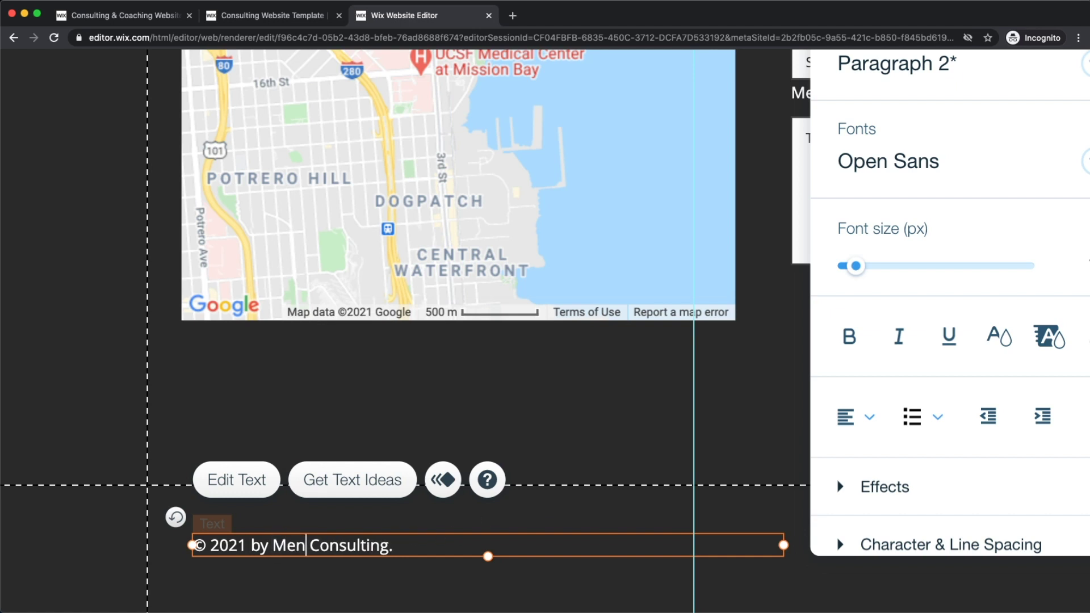
key("BackSpace")
key("BackSpace")
type("tics")
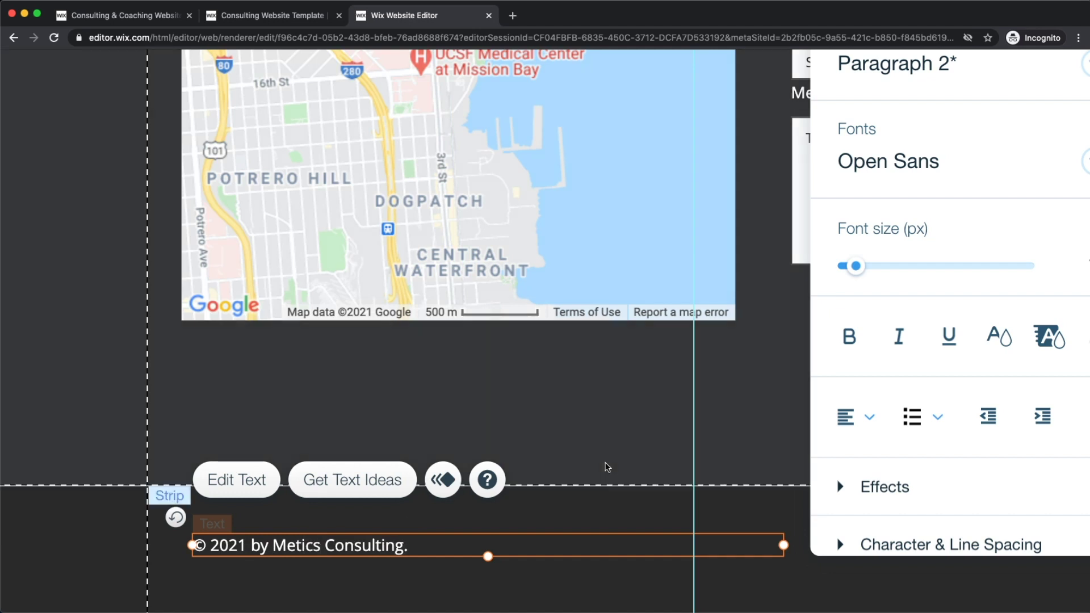
left_click(655, 454)
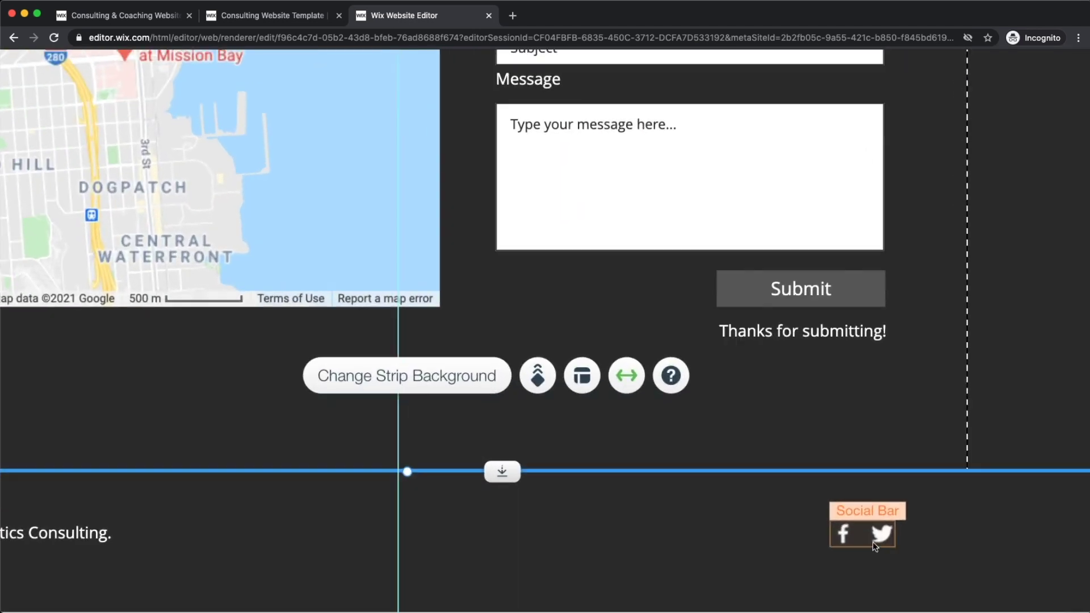
left_click(872, 542)
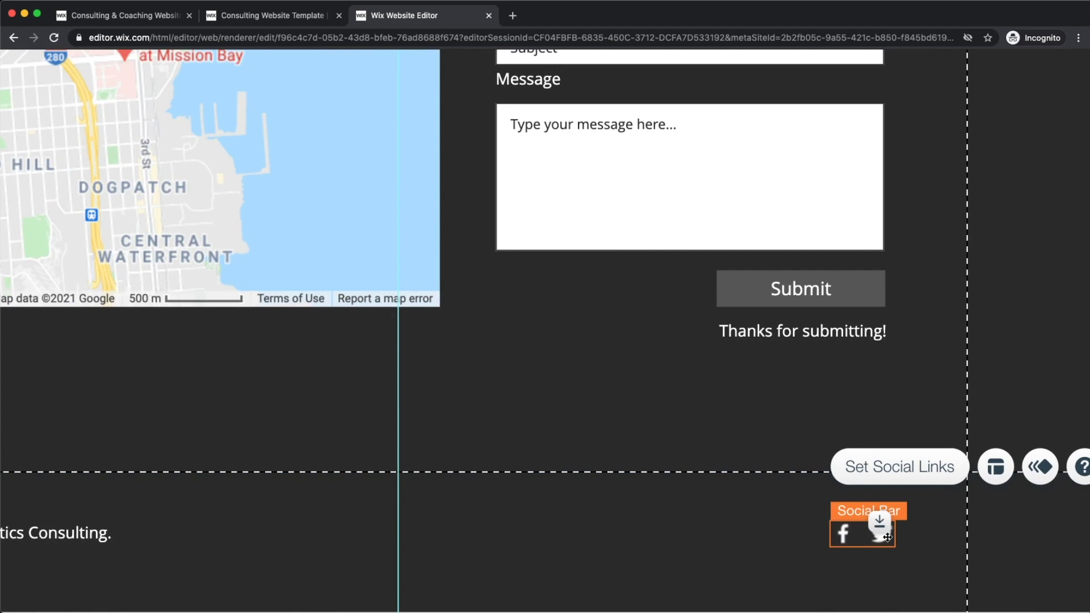
scroll(882, 540, "down", 3)
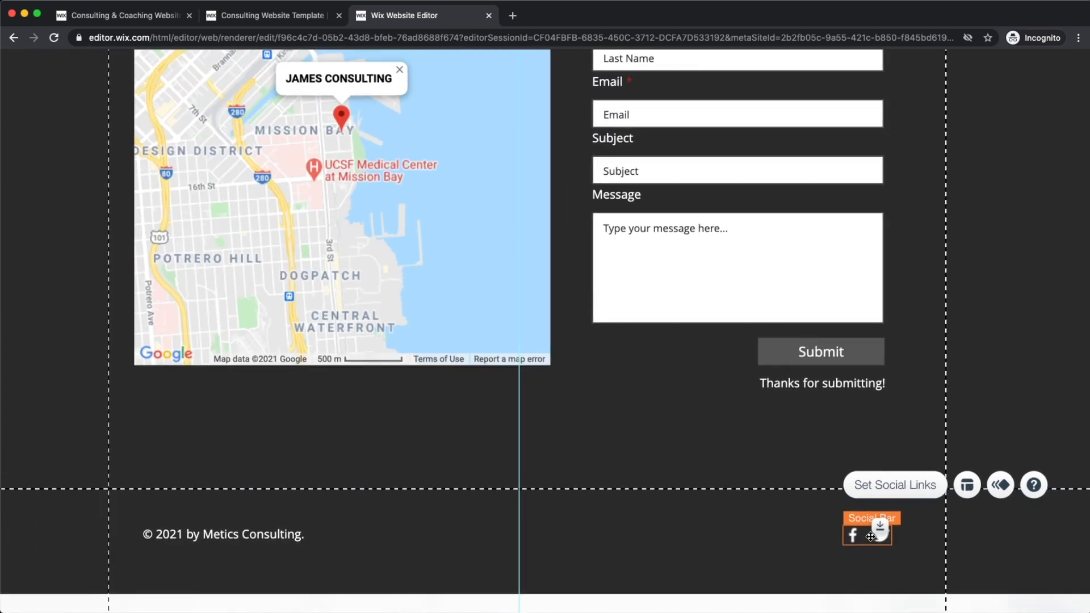
scroll(890, 494, "down", 3)
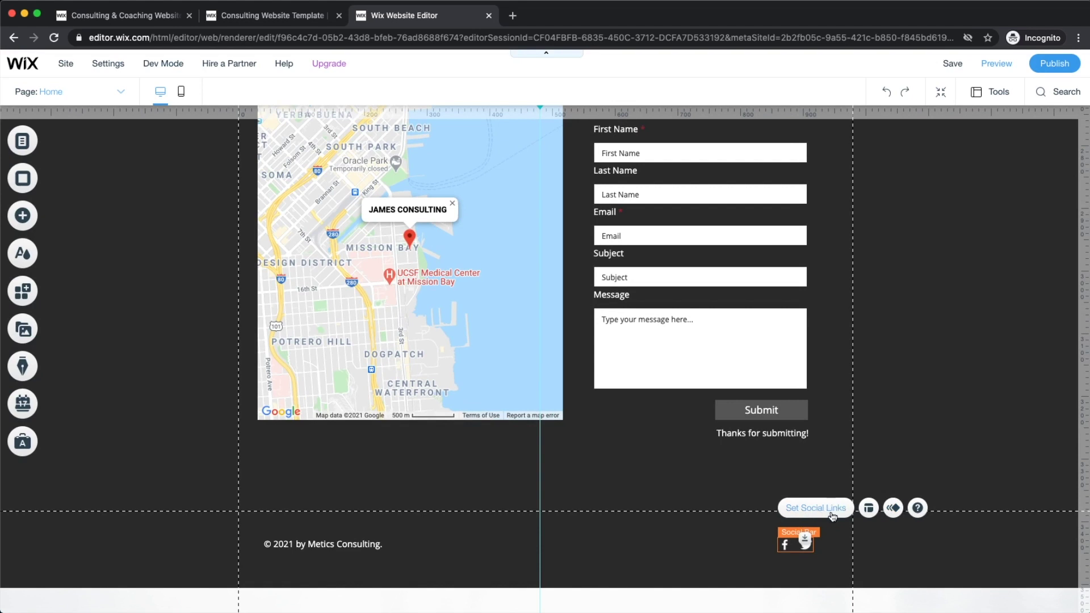
left_click(805, 509)
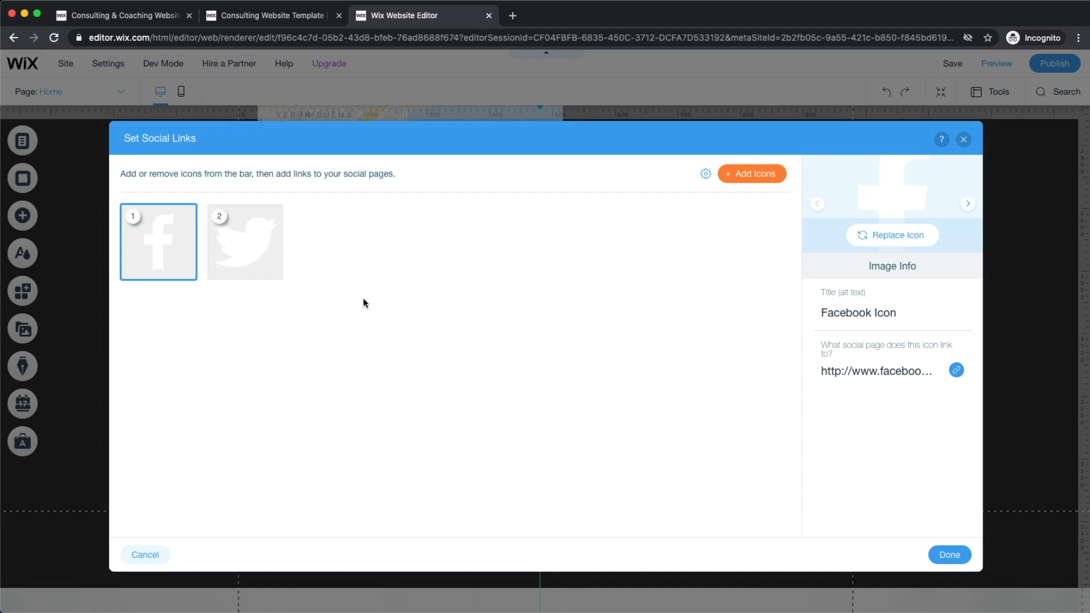
mouse_move(149, 249)
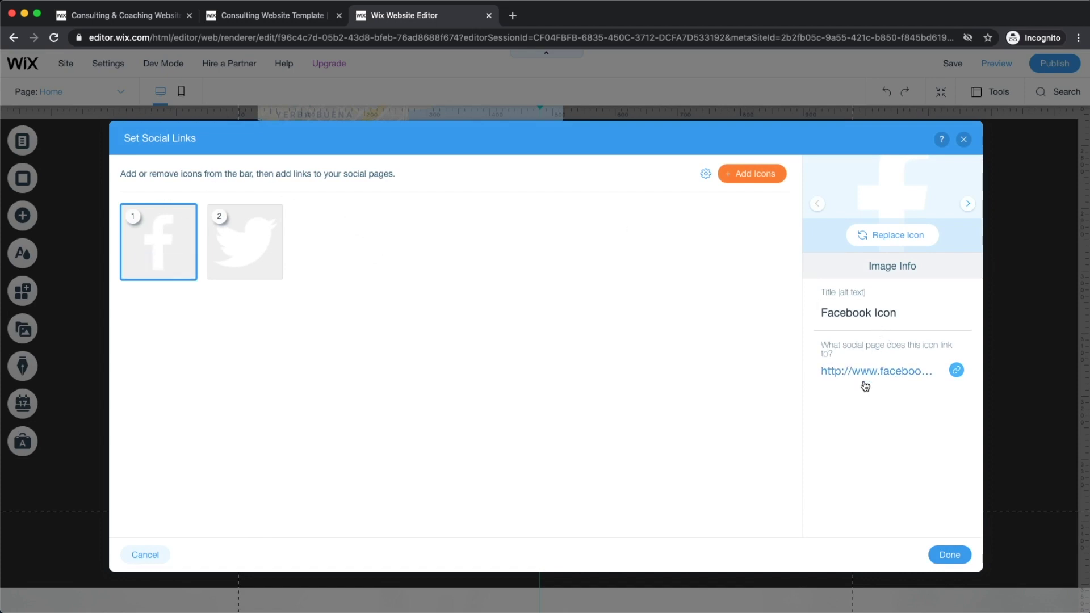
left_click(883, 373)
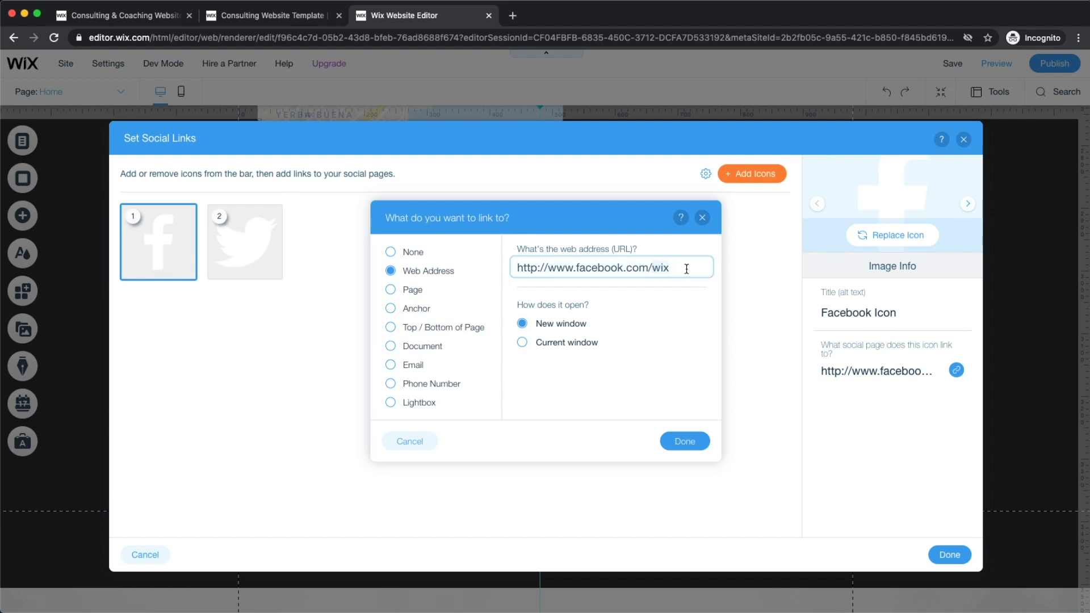
type("m")
type("eticsmedia")
left_click(686, 442)
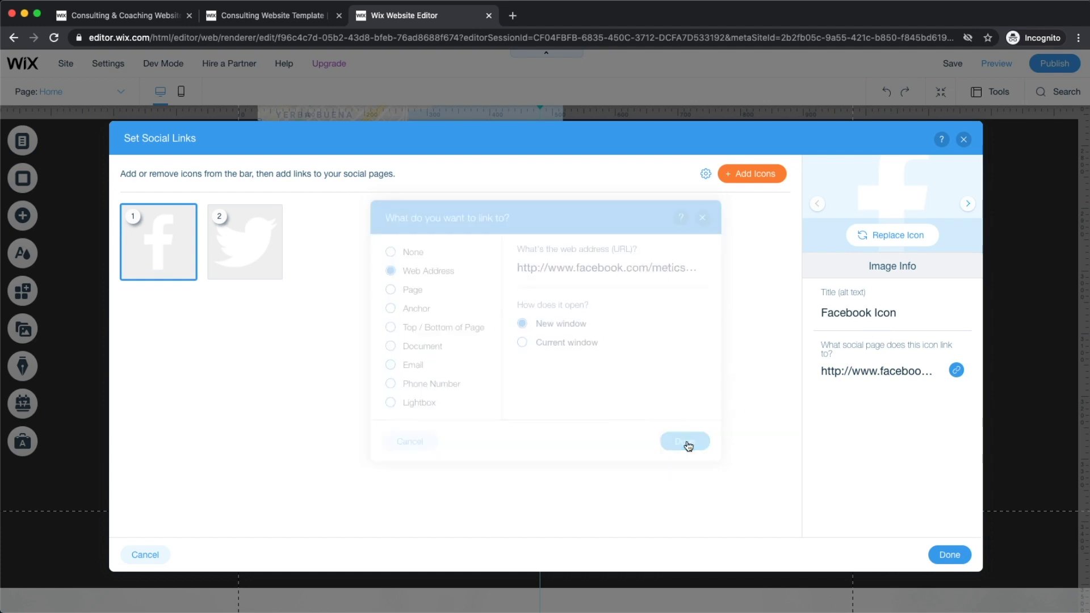
- Add the white circular YouTube icon from Wix's social icons to the social bar
left_click(741, 176)
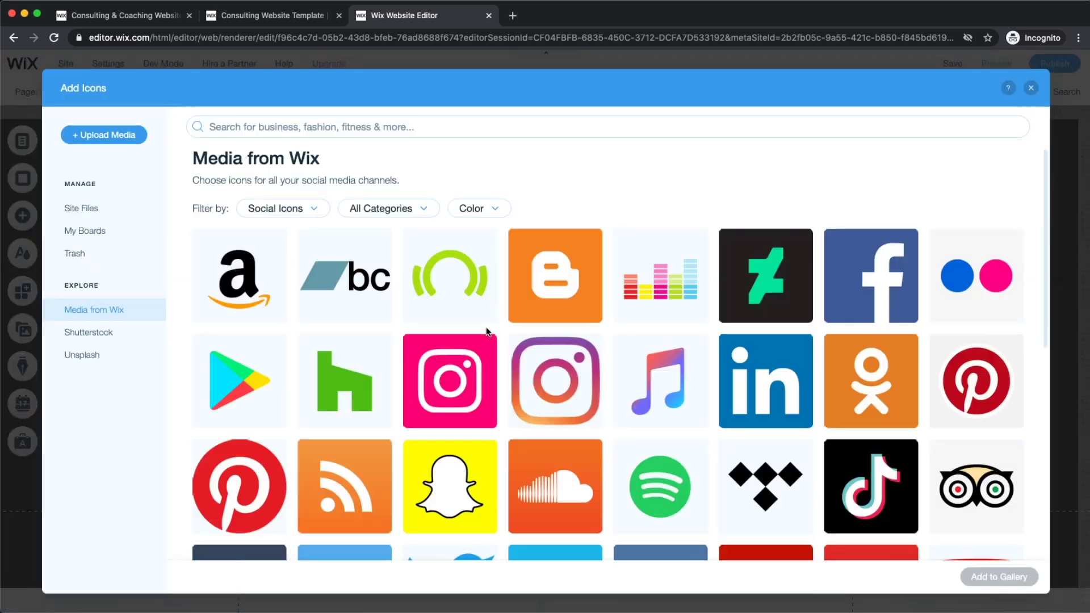
scroll(511, 332, "down", 10)
scroll(506, 316, "up", 4)
scroll(777, 397, "down", 4)
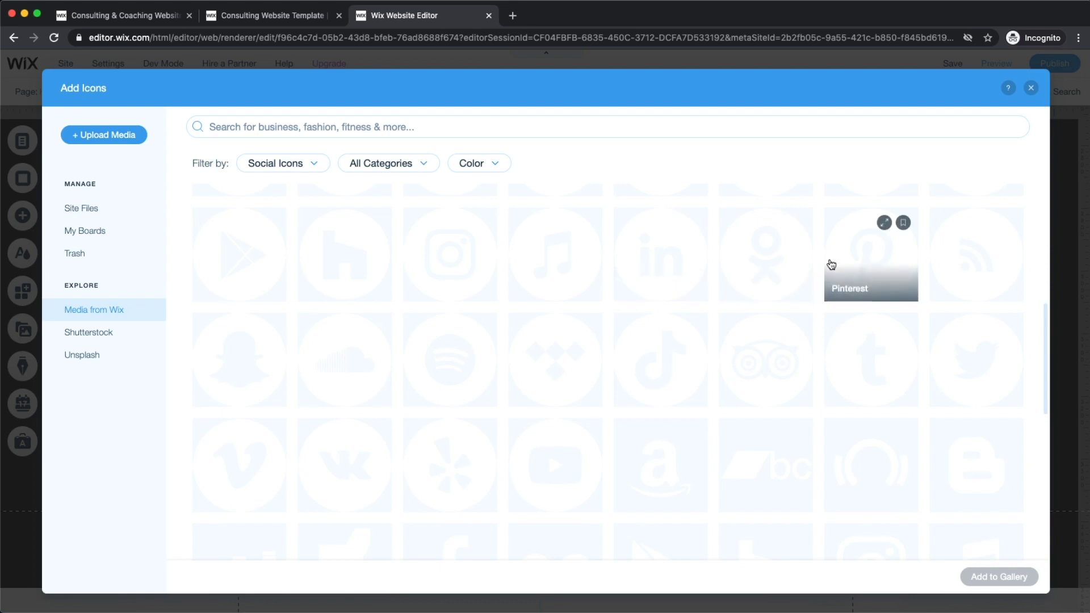
left_click(551, 485)
left_click(980, 584)
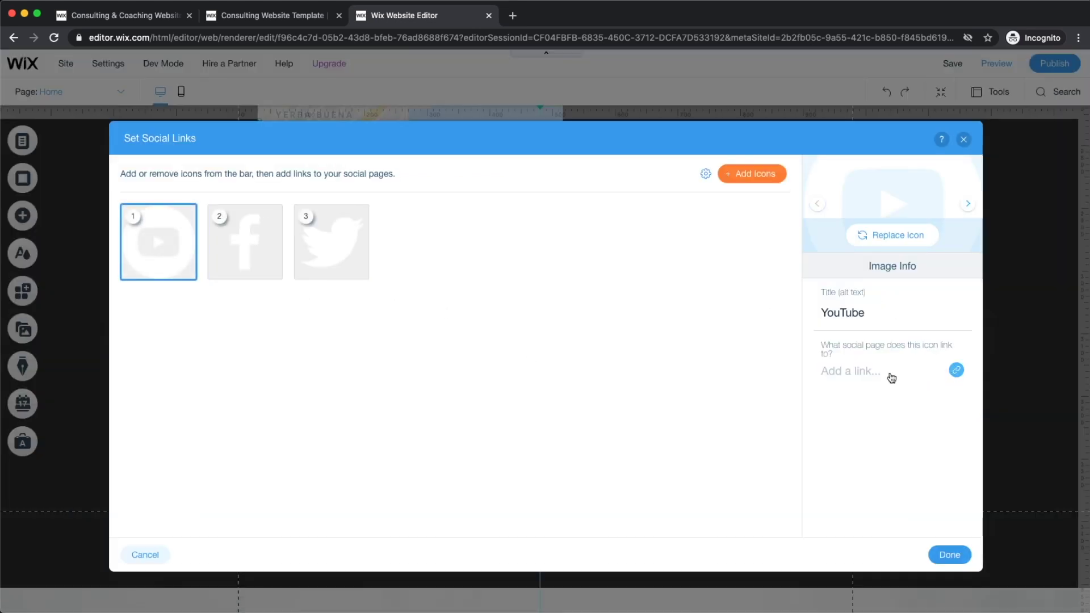
left_click(953, 371)
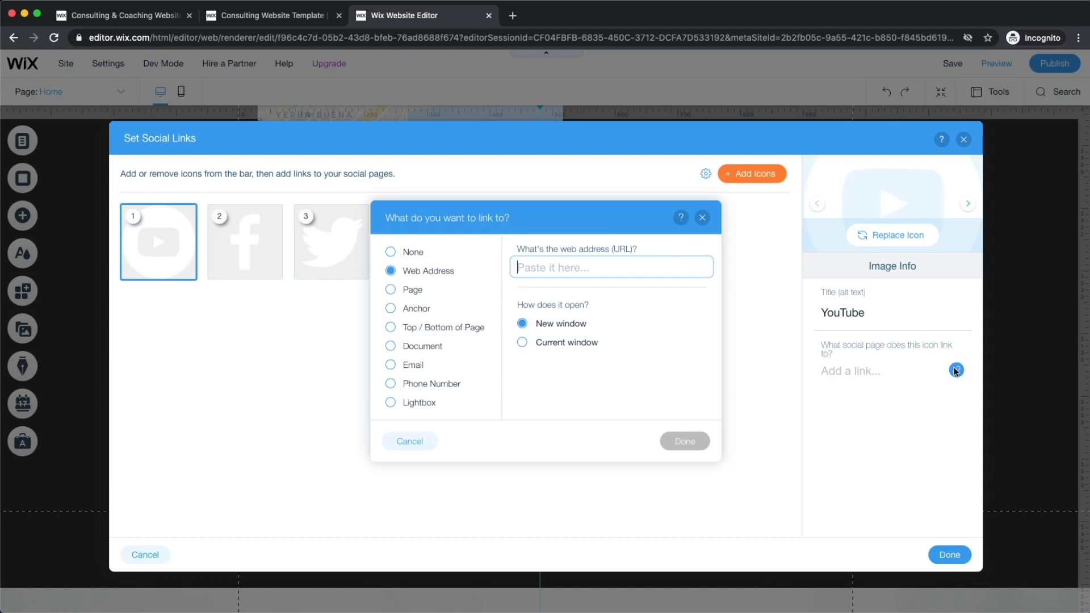
left_click(390, 270)
type("https:")
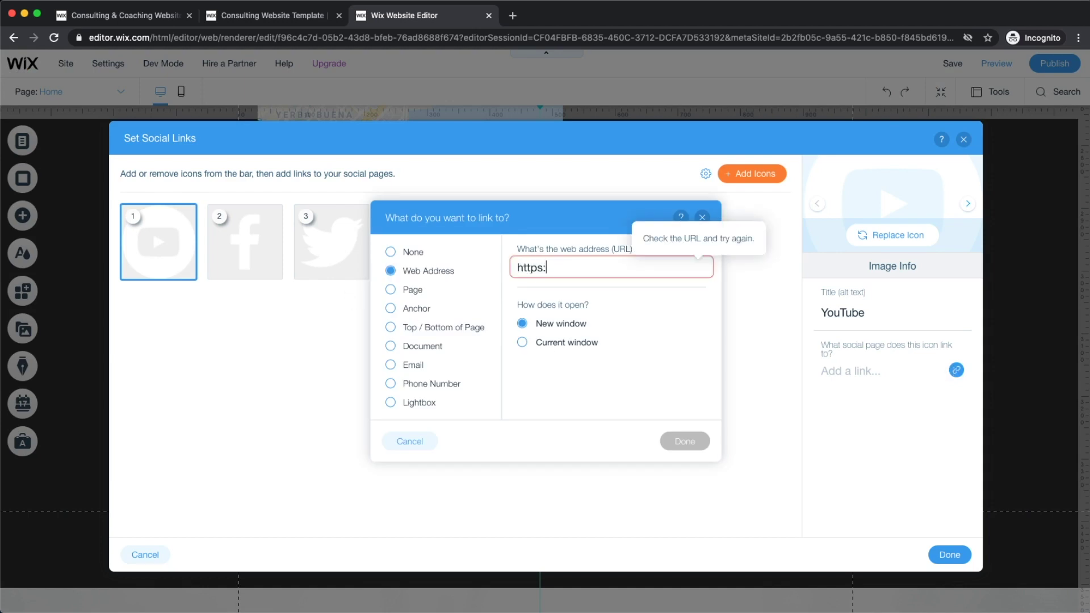
type("//youtube.com/meticsmedia")
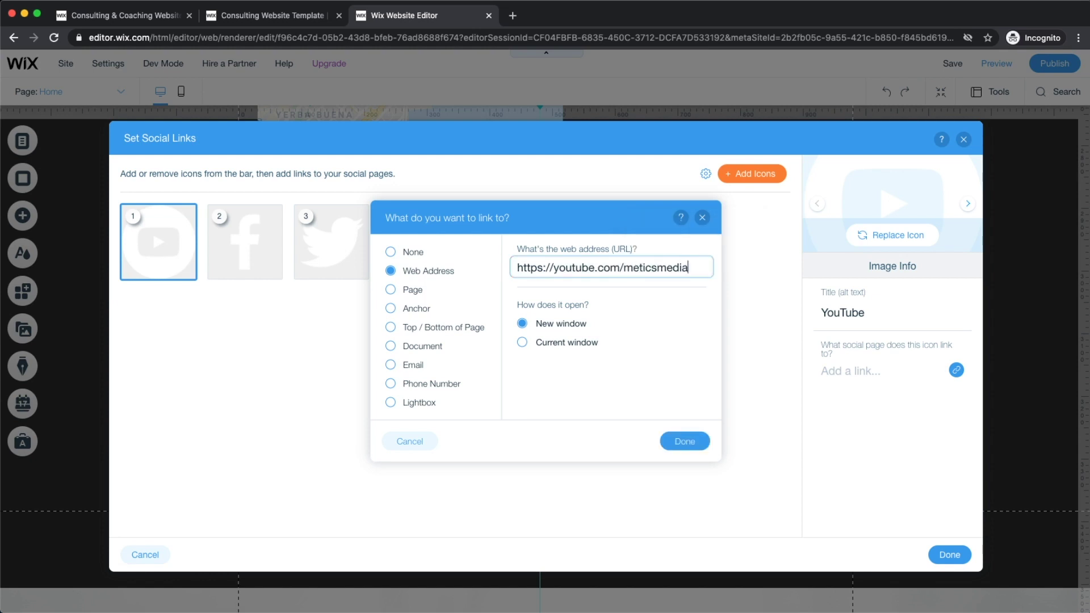
left_click(684, 434)
left_click(952, 554)
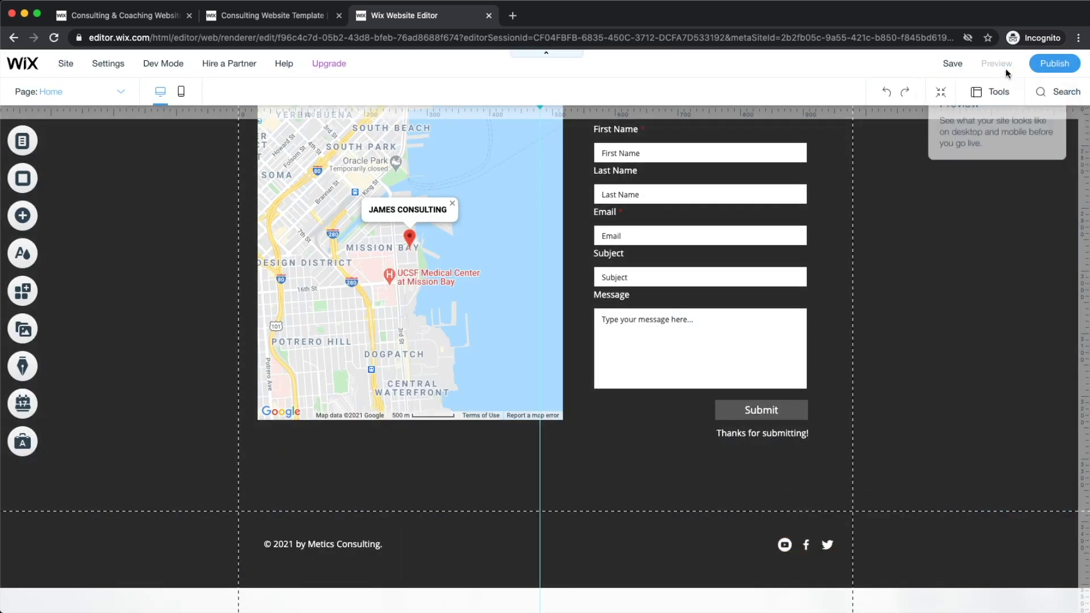
- Preview the site, test the footer's YouTube icon link, and return to the editor
left_click(1003, 64)
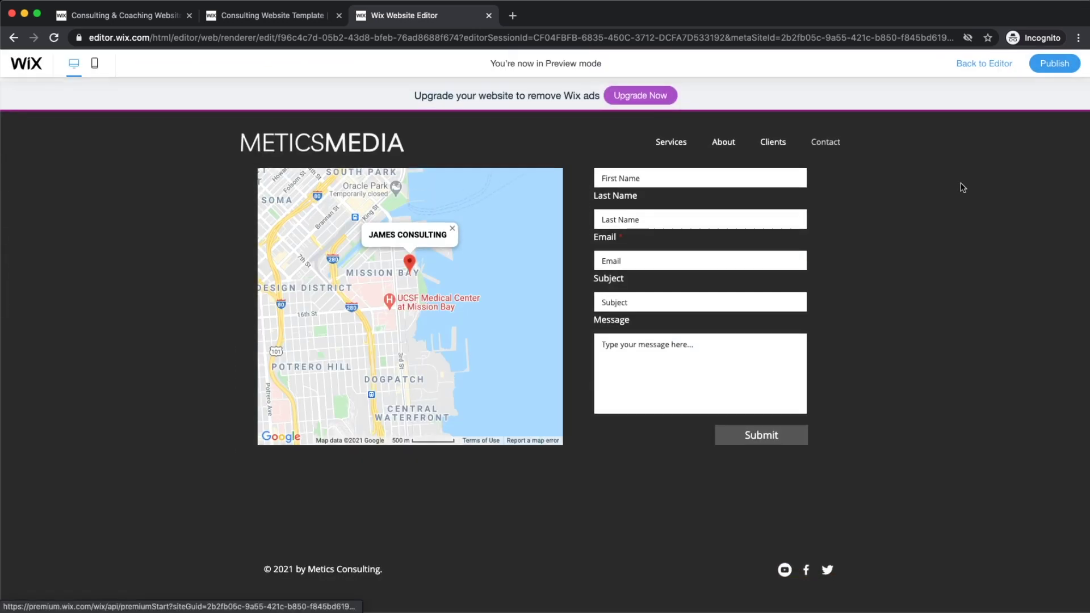
left_click(784, 570)
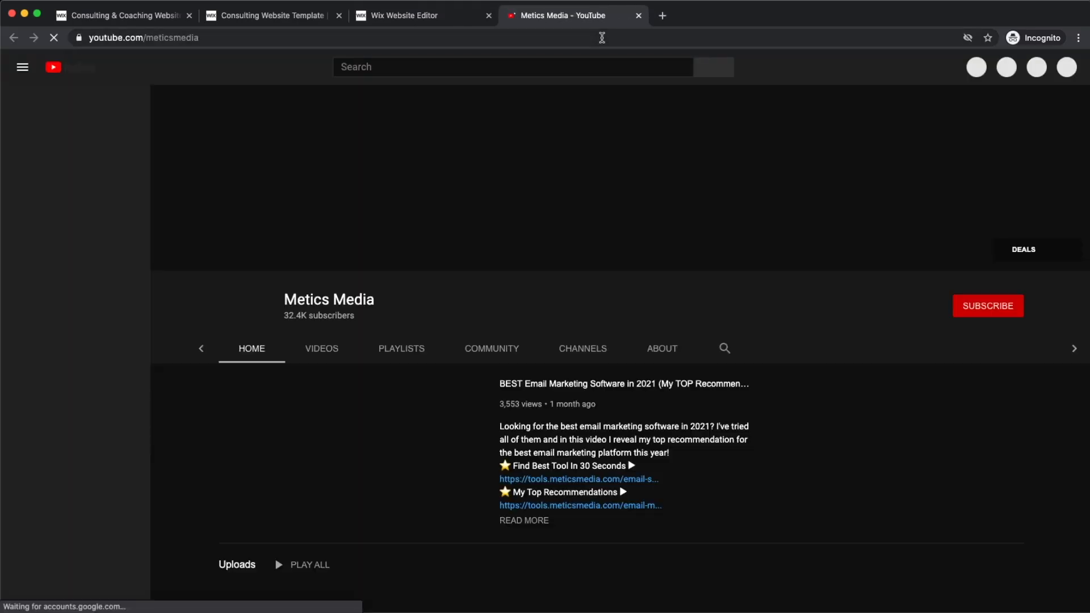
left_click(639, 16)
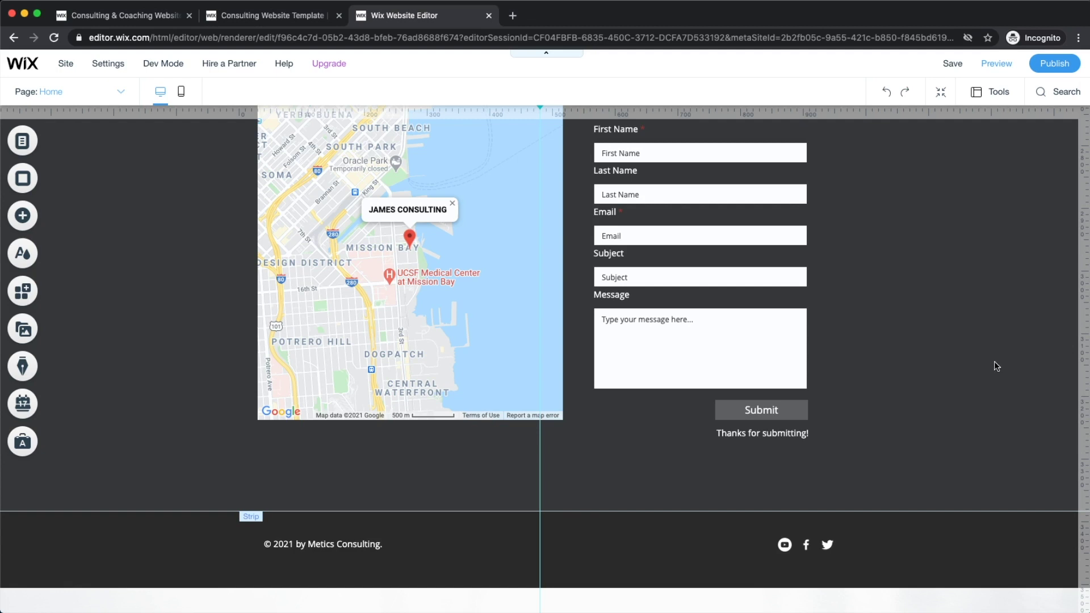
- Review the Home page sections up to the header, and open the Services page to look over its service listings
scroll(993, 361, "up", 6)
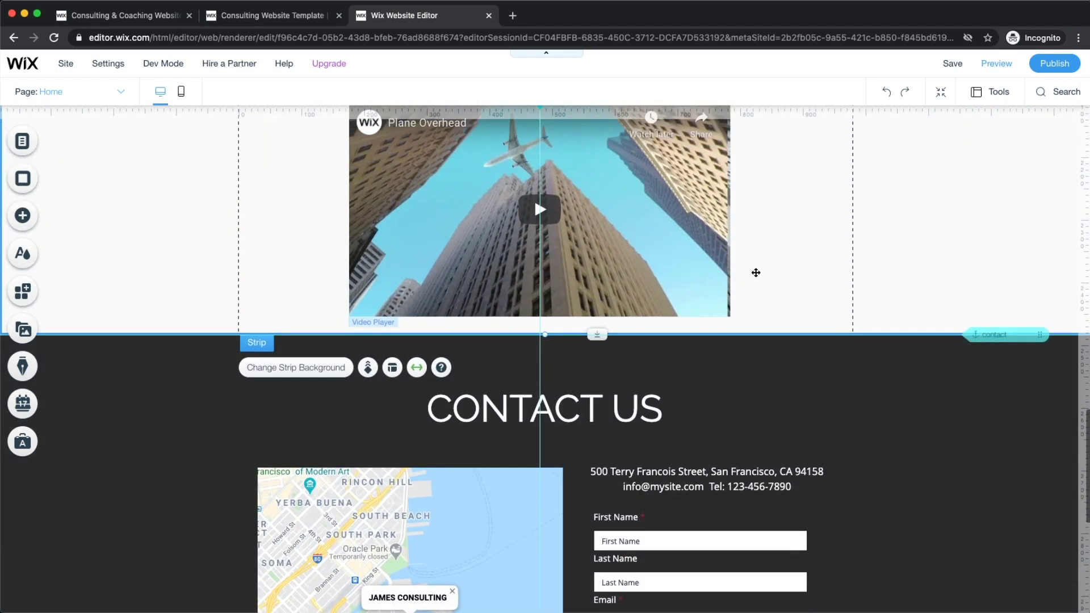
scroll(755, 273, "up", 2)
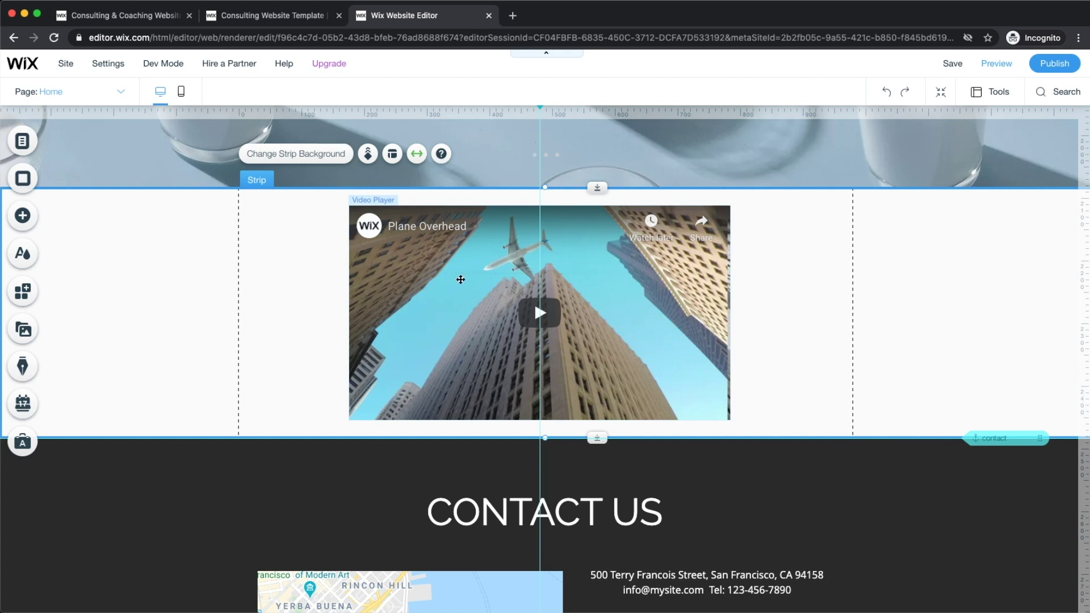
scroll(928, 356, "up", 5)
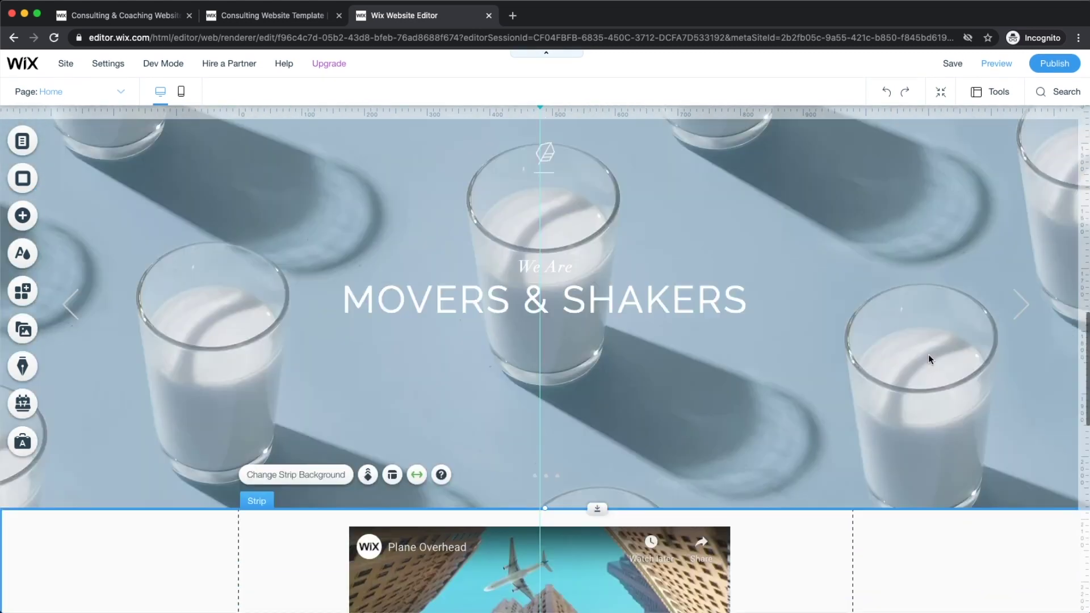
scroll(928, 354, "up", 14)
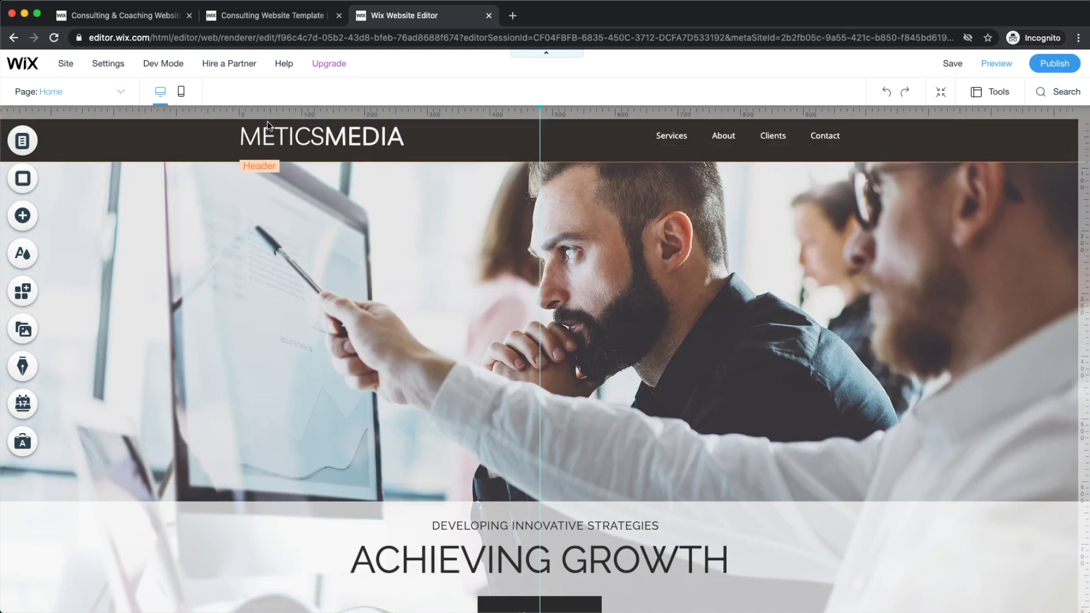
left_click(100, 97)
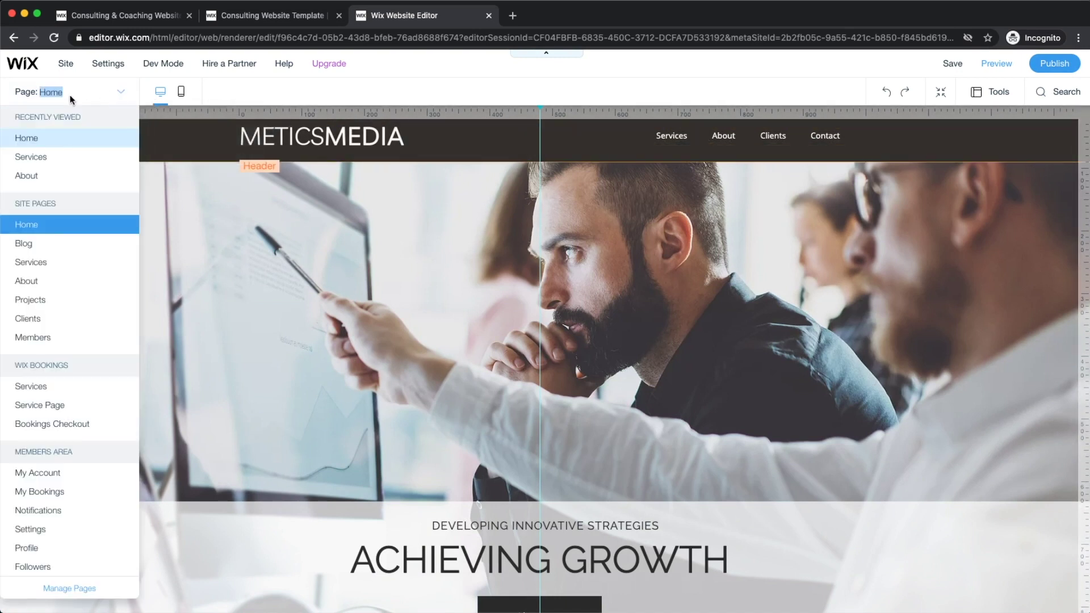
left_click(45, 158)
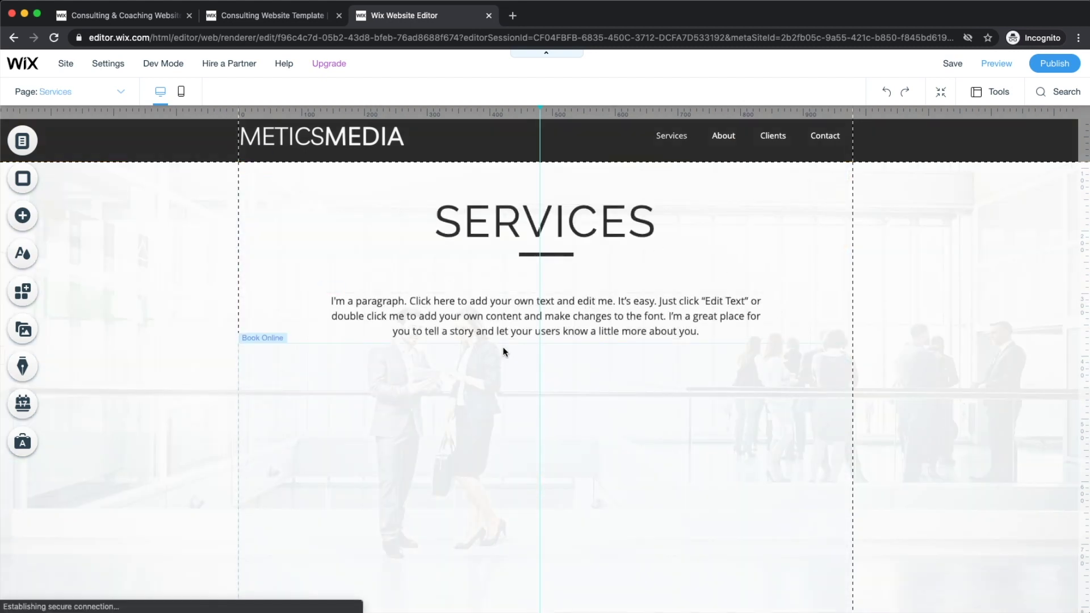
scroll(500, 316, "down", 2)
scroll(512, 324, "up", 2)
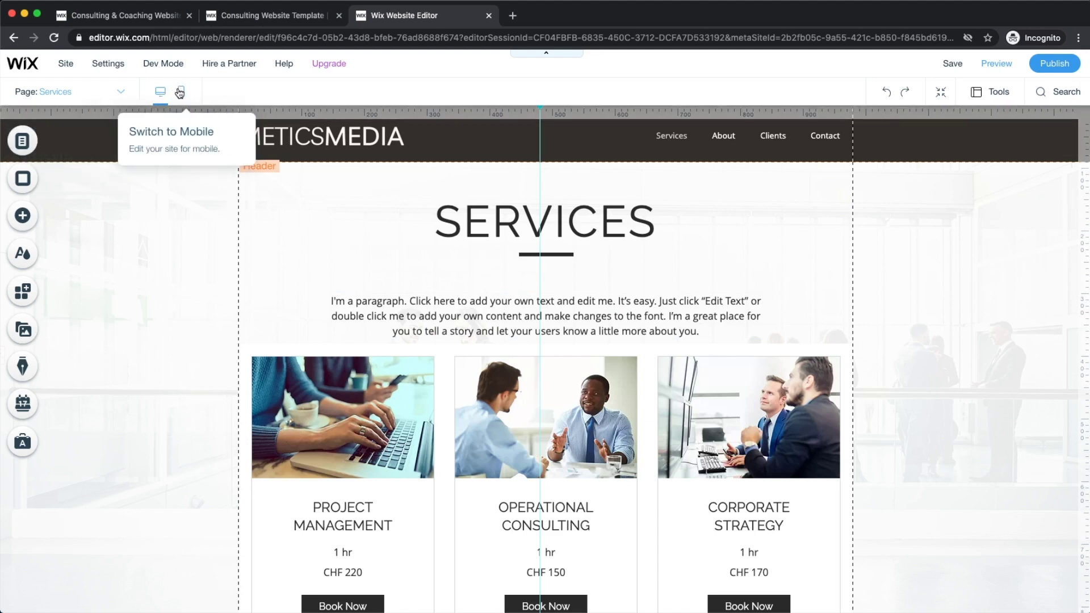
- Switch the editor to the mobile version and look over the Services page layout
scroll(181, 94, "up", 5)
scroll(189, 119, "left", 3)
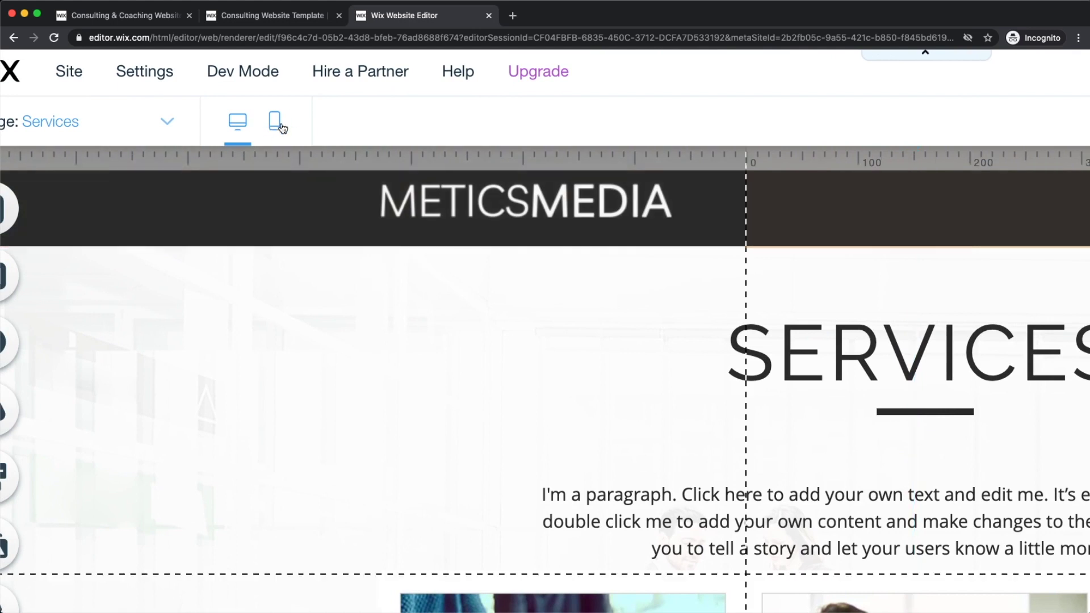
left_click(276, 124)
scroll(277, 124, "down", 2)
scroll(277, 125, "down", 5)
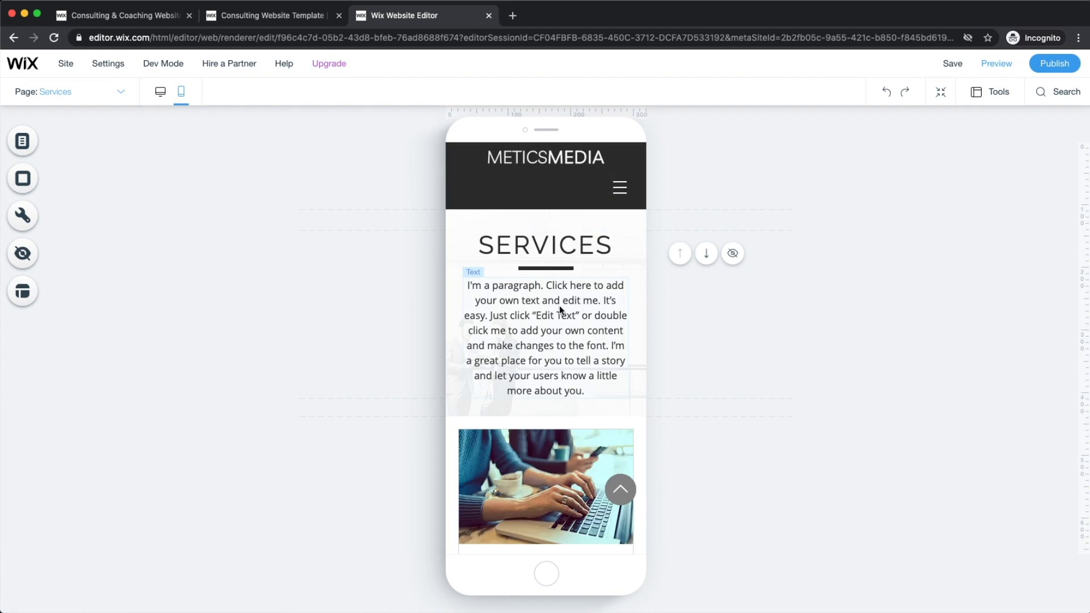
scroll(560, 305, "down", 1)
scroll(529, 371, "up", 1)
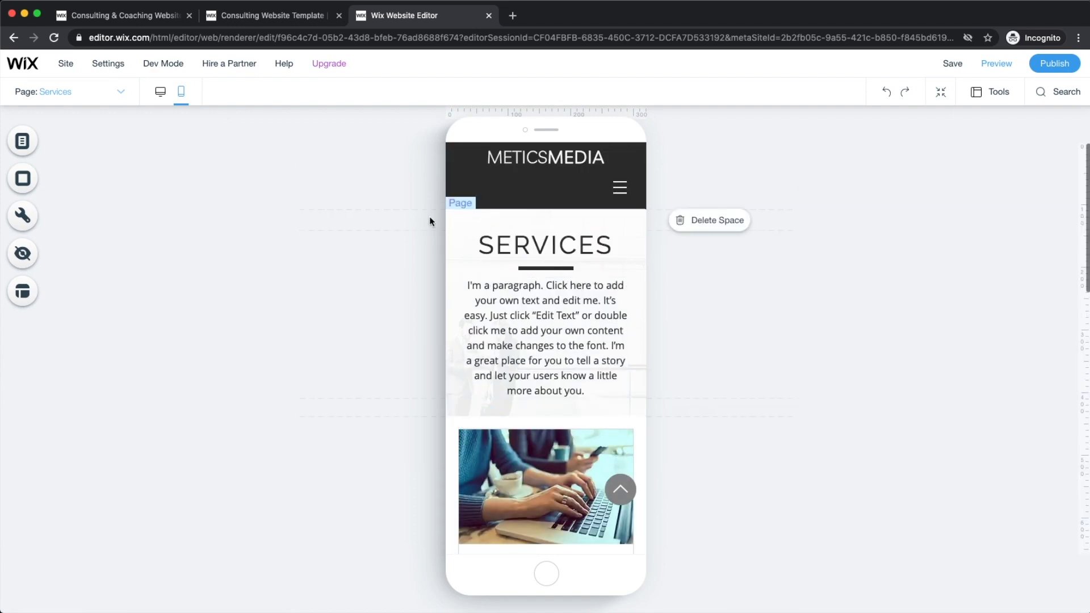
- Go to the Home page in the mobile version and hide the strip containing the Plane Overhead video
left_click(55, 92)
left_click(43, 156)
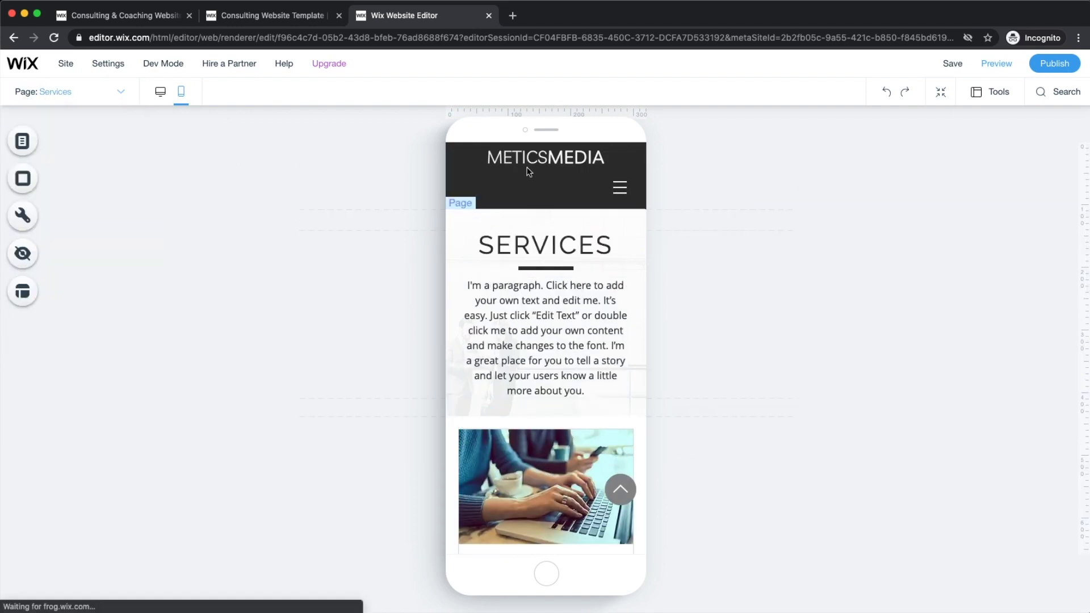
scroll(565, 269, "down", 15)
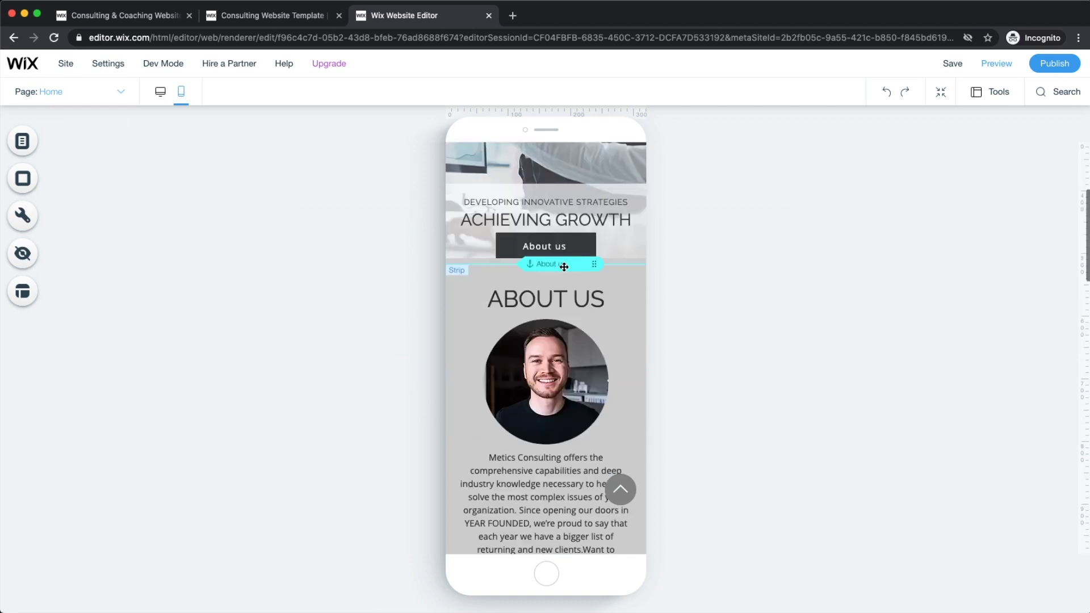
scroll(565, 270, "down", 3)
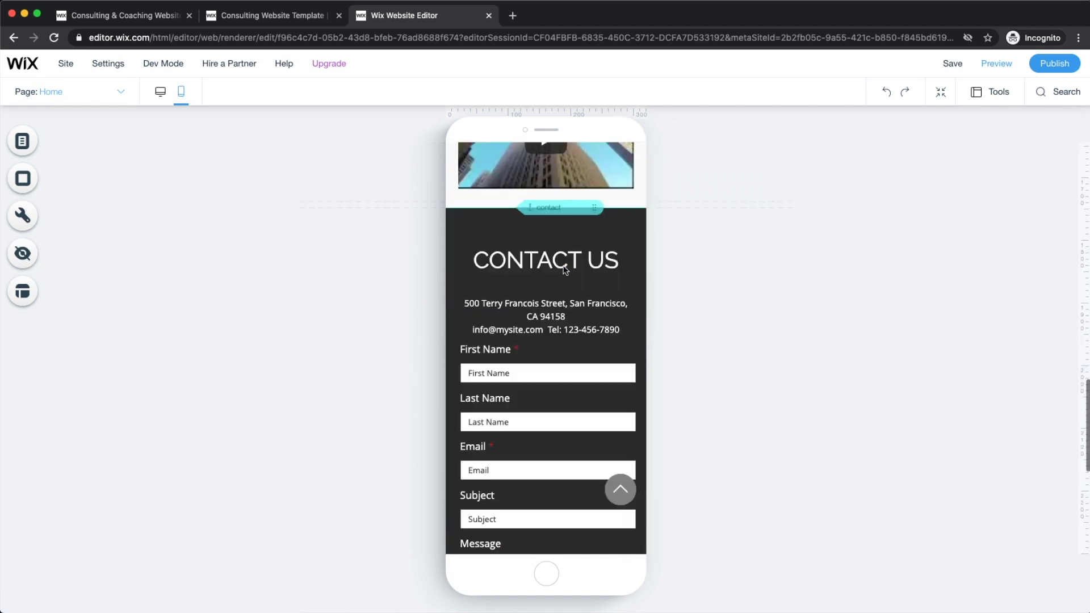
scroll(565, 269, "up", 4)
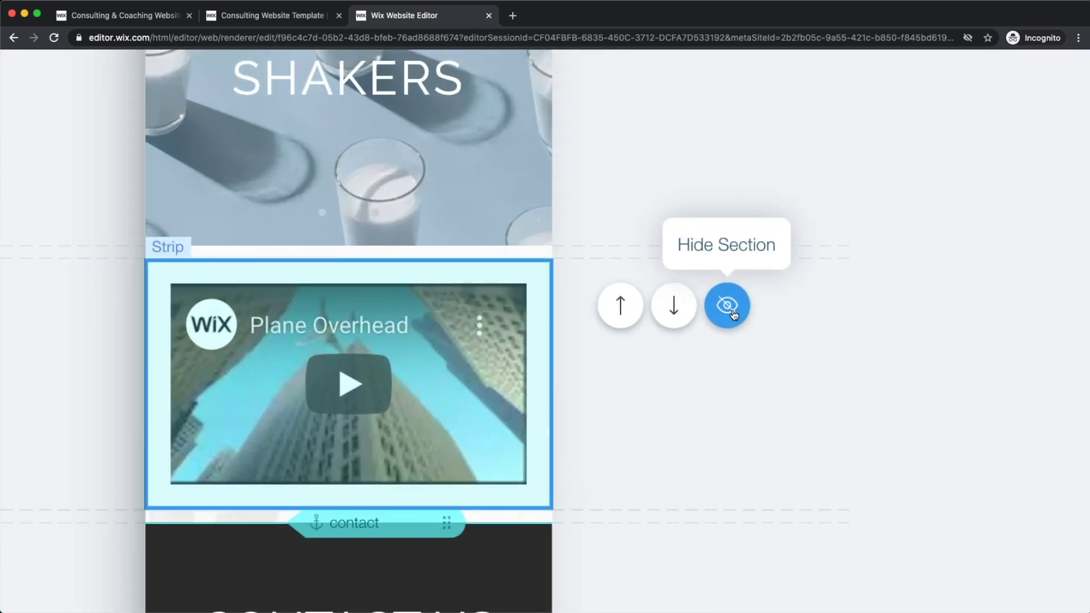
left_click(731, 312)
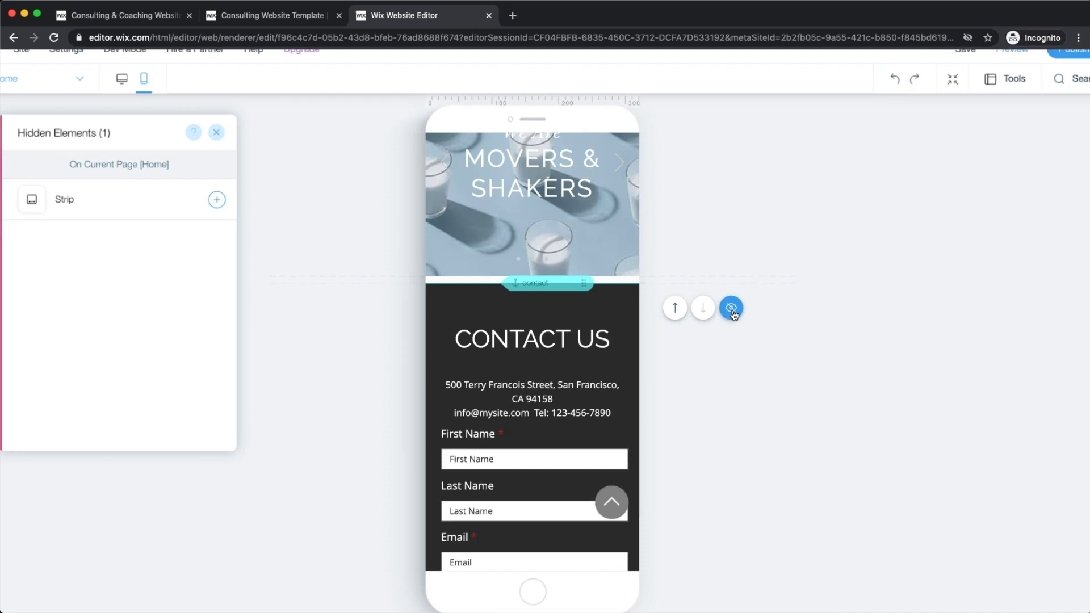
scroll(594, 341, "up", 10)
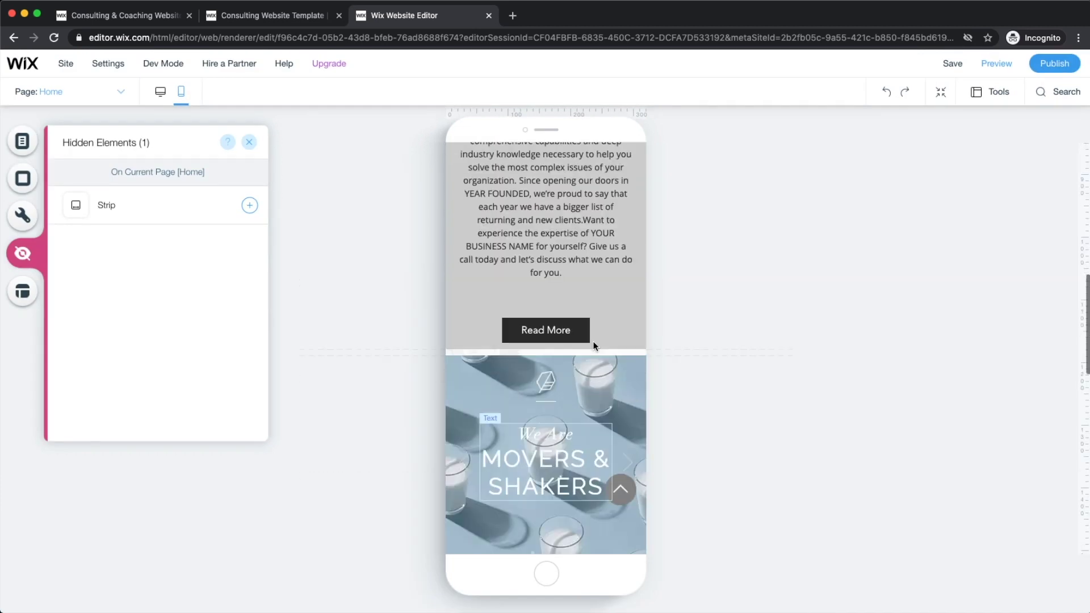
- Check the video section in the Home page's desktop version, and return to the mobile version
left_click(160, 90)
scroll(553, 338, "down", 15)
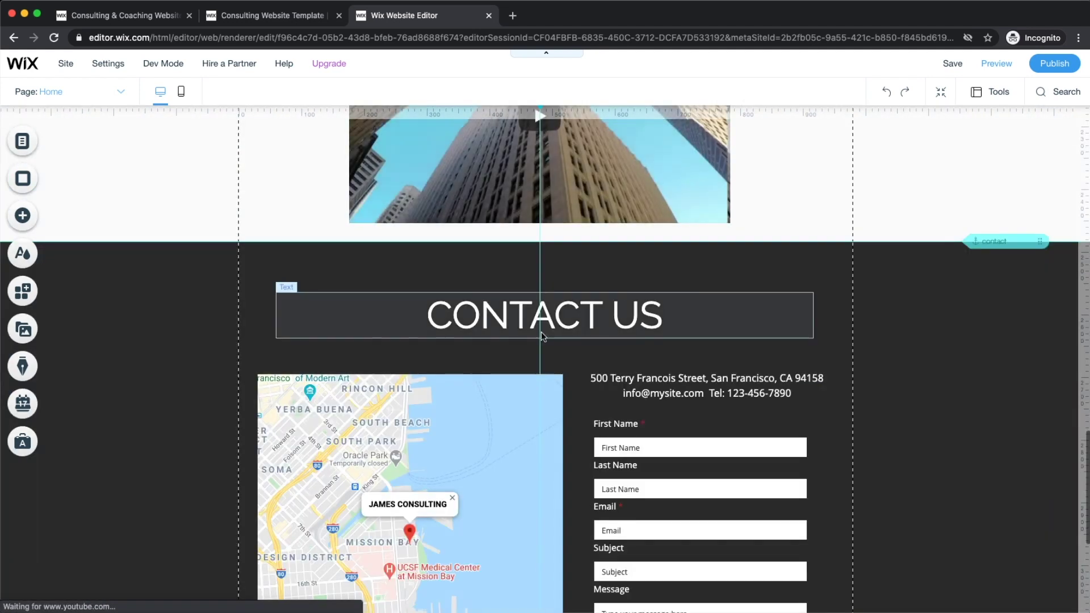
scroll(567, 352, "up", 5)
left_click(190, 100)
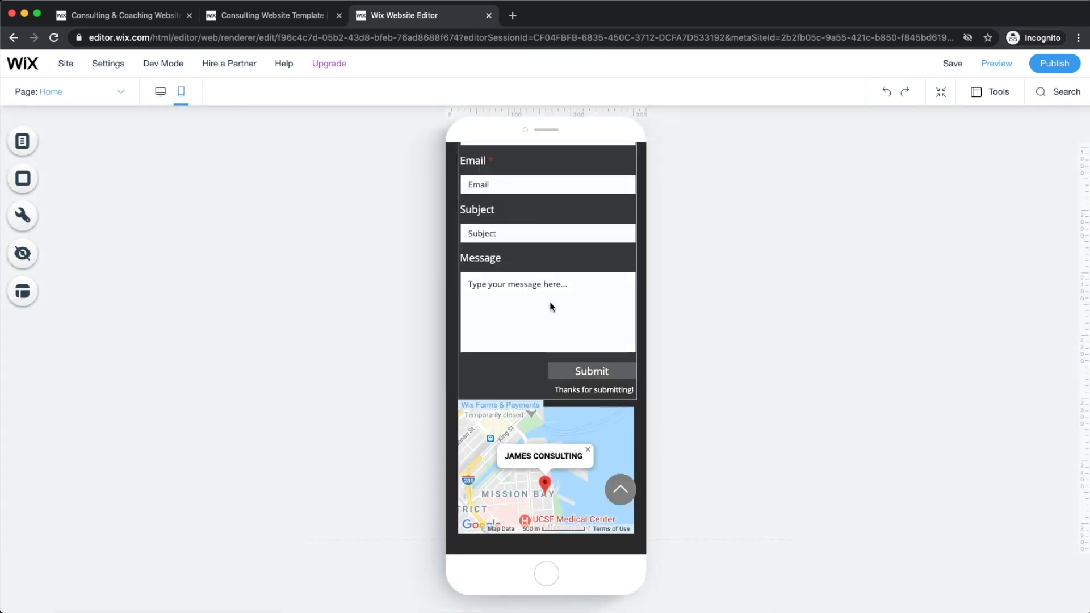
- Move the METICSMEDIA logo to the left margin of the mobile Home page's header
scroll(562, 309, "up", 10)
scroll(564, 311, "down", 4)
scroll(566, 307, "up", 2)
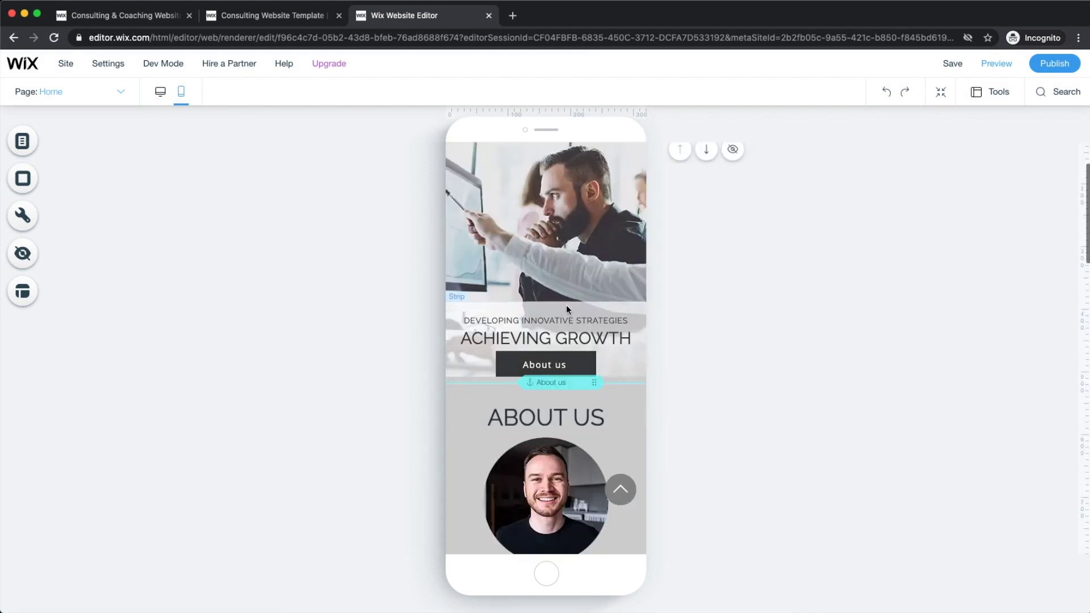
scroll(585, 343, "up", 2)
scroll(573, 317, "down", 2)
scroll(564, 290, "up", 2)
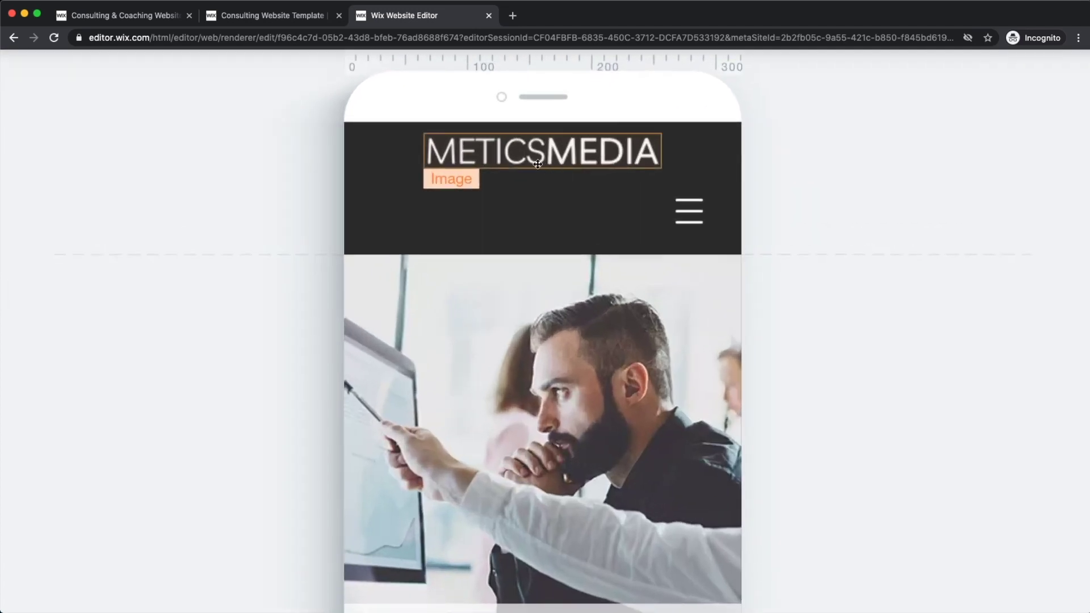
left_click_drag(538, 164, 475, 170)
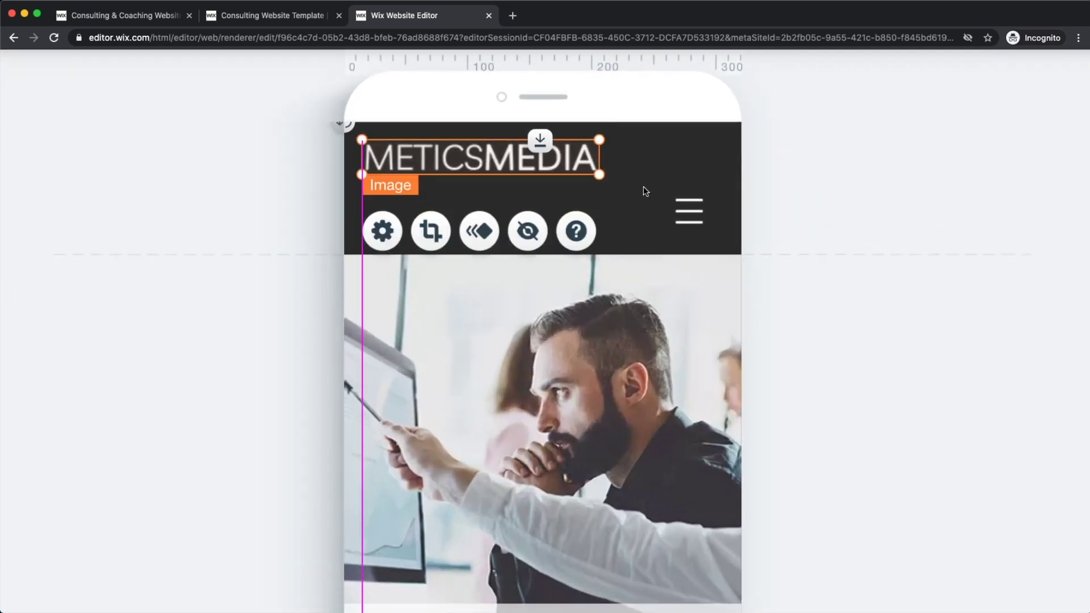
- Raise the hamburger menu level with the logo and reduce the mobile header's height to fit them
left_click_drag(690, 215, 690, 161)
left_click(612, 188)
left_click_drag(642, 366, 653, 299)
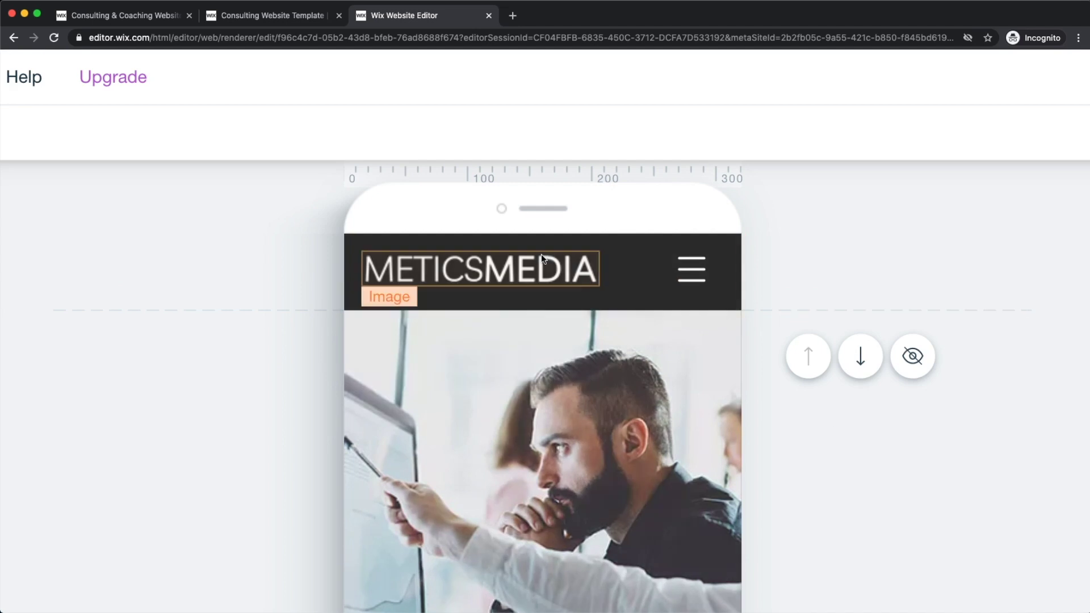
- Extend the bottom of the mobile hero strip holding the headline and About us button to make room below the button
scroll(557, 311, "down", 3)
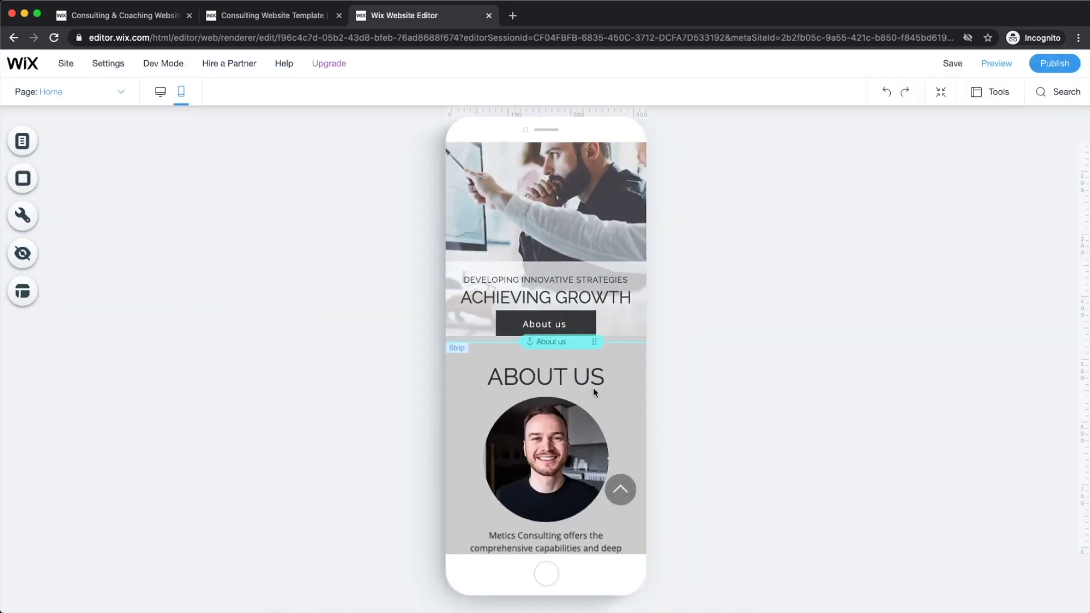
left_click(665, 587)
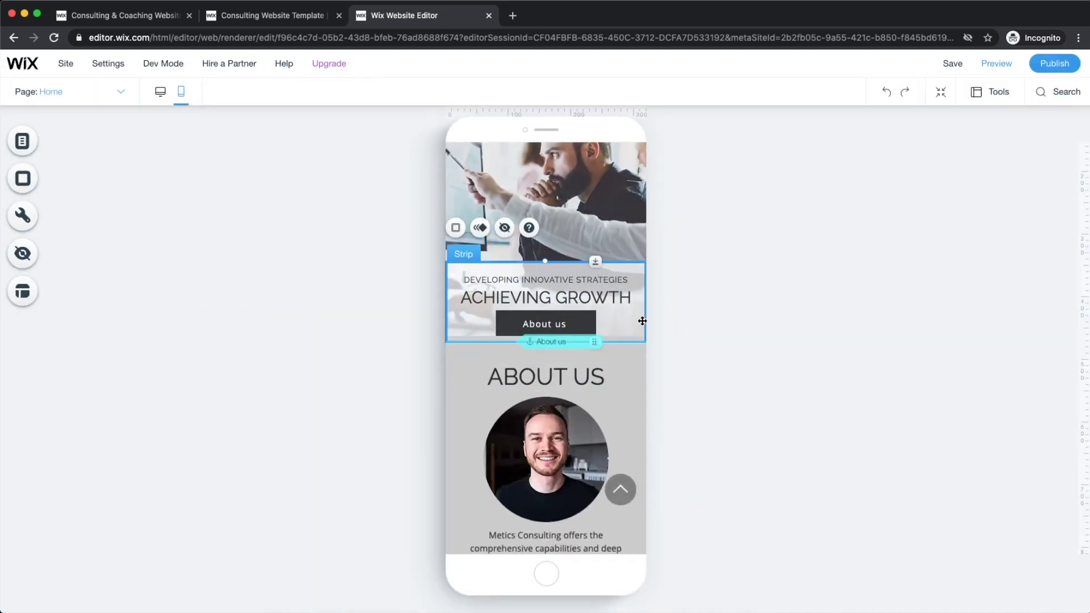
left_click(621, 372)
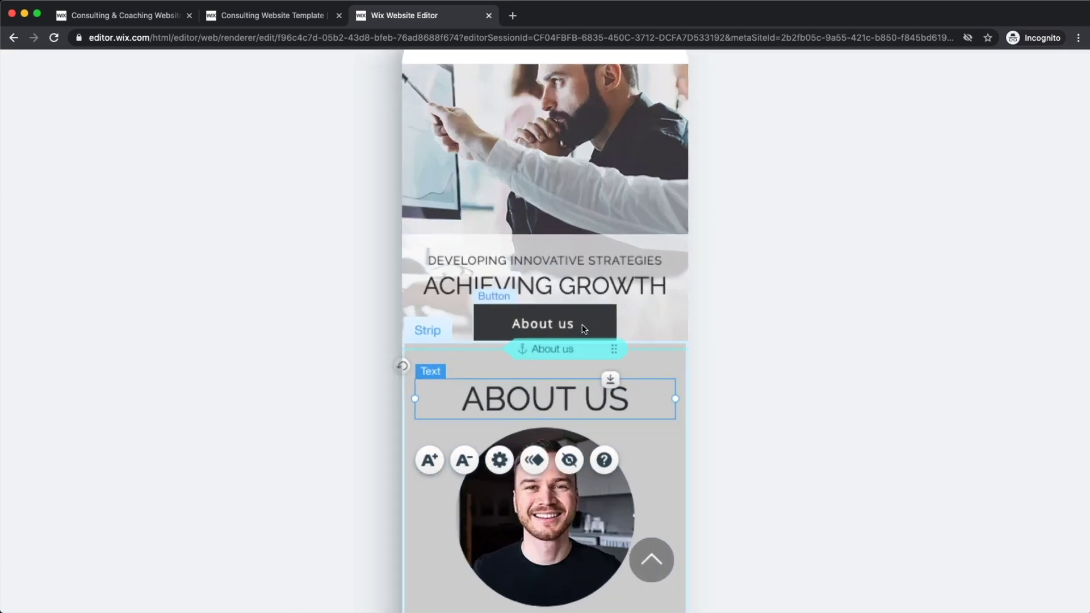
left_click(632, 321)
left_click_drag(551, 263, 632, 277)
mouse_move(451, 371)
left_mouse_down()
mouse_move(453, 392)
mouse_move(452, 383)
left_mouse_up()
left_click(613, 430)
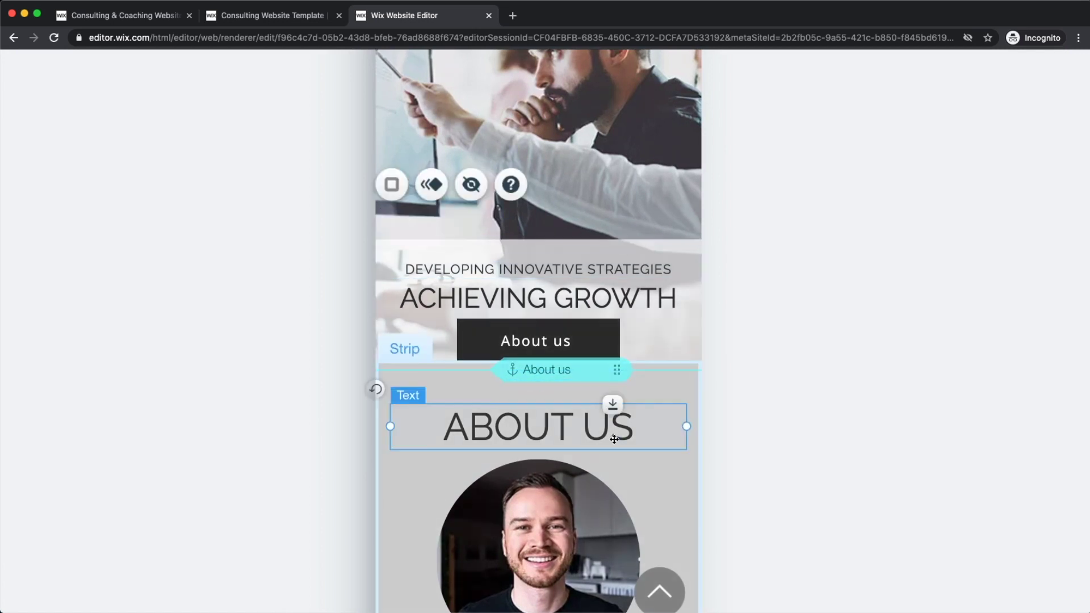
left_click(683, 472)
left_click_drag(618, 360, 625, 391)
left_click(587, 366)
left_click_drag(536, 386, 536, 401)
- Move the About us button and the ACHIEVING GROWTH heading down within the mobile hero strip to space them out
left_click(650, 213)
left_click_drag(602, 335, 602, 361)
left_click_drag(617, 301, 617, 307)
scroll(536, 341, "down", 5)
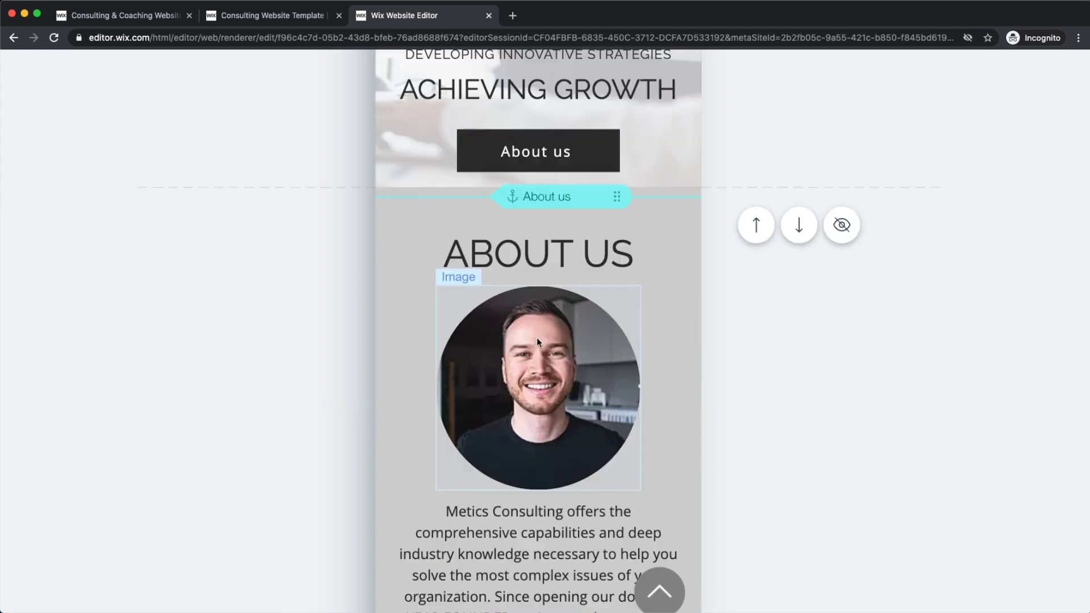
scroll(536, 339, "down", 5)
scroll(560, 366, "down", 2)
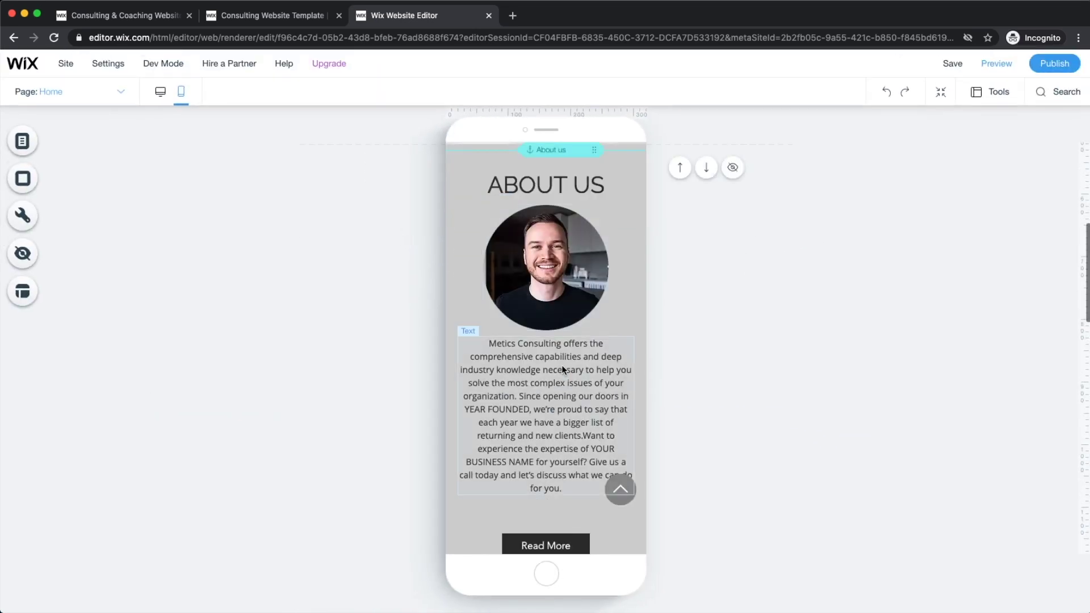
- Move the Read More button up slightly, closer to the About Us text in the mobile layout
scroll(561, 367, "down", 4)
left_click_drag(553, 342, 553, 332)
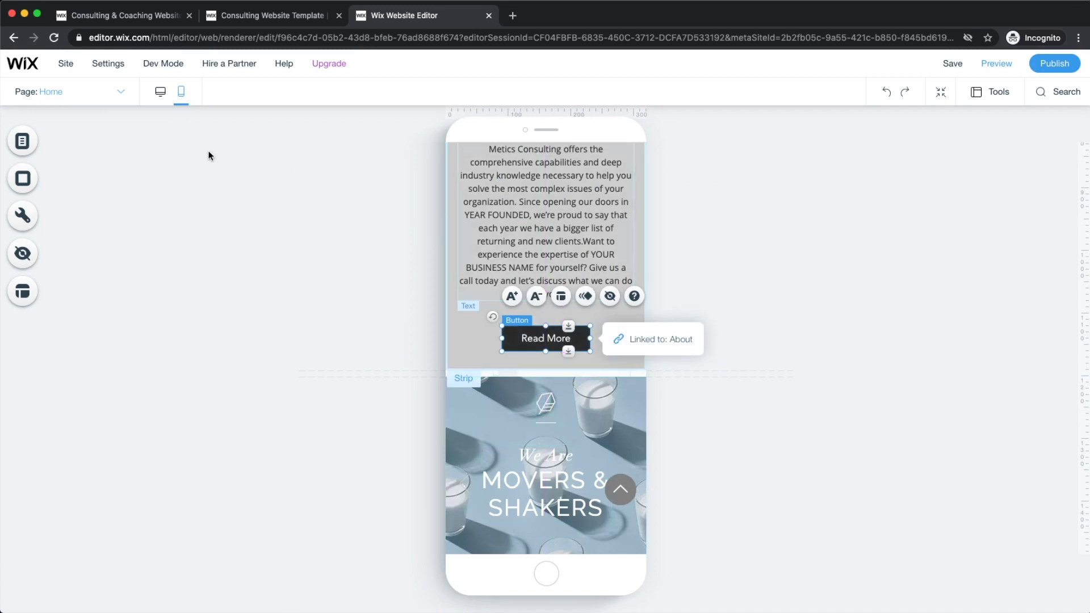
- Open the Services page to check its mobile layout, and switch back to the desktop version
left_click(103, 92)
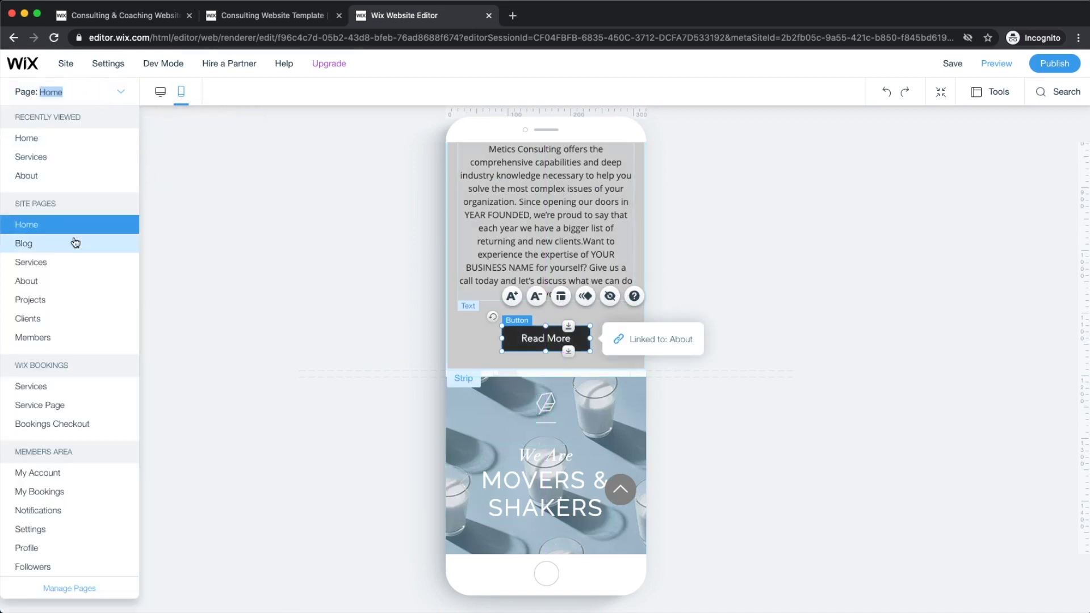
left_click(56, 159)
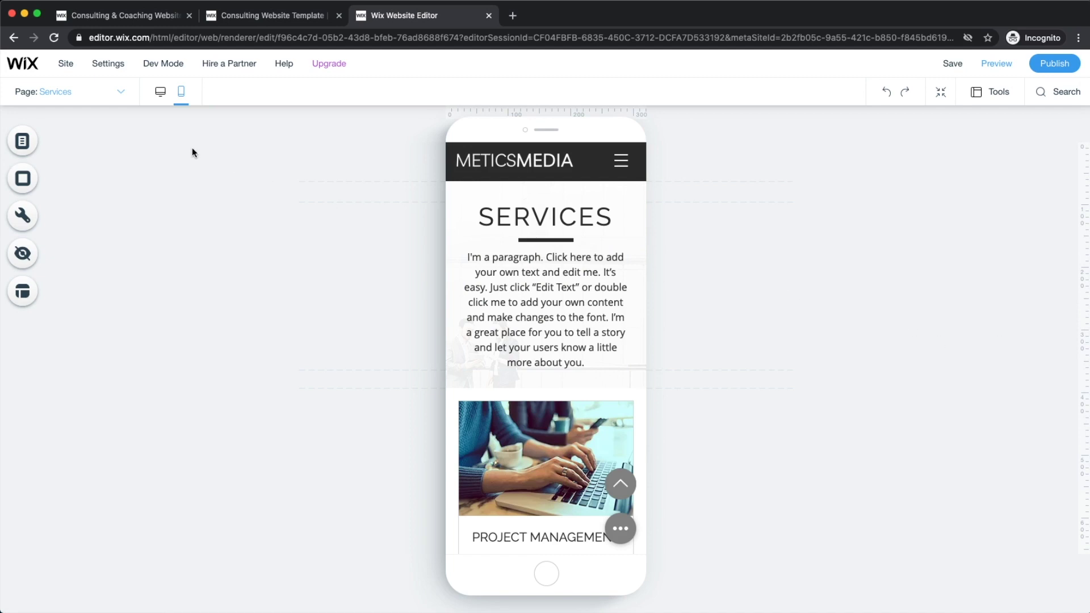
left_click(160, 92)
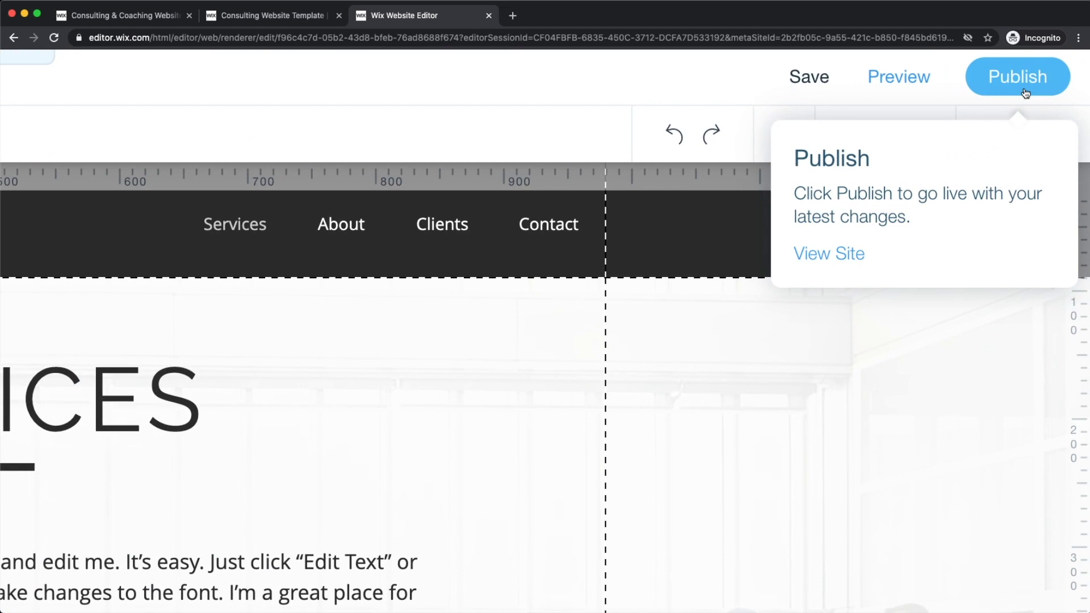
- Publish the site and examine the live web address given in the publish confirmation
left_click(1063, 67)
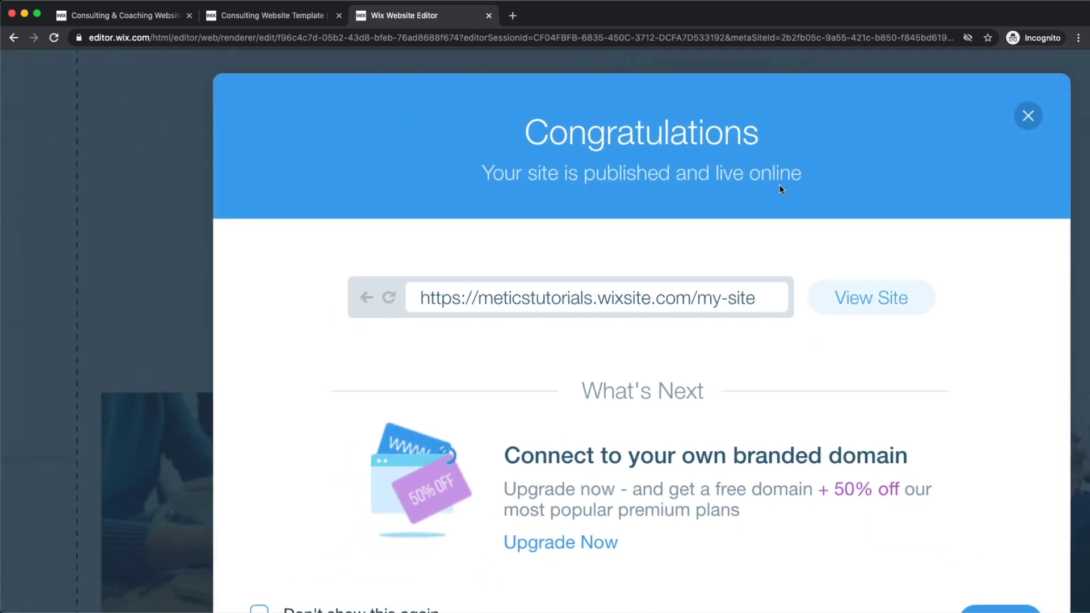
scroll(779, 185, "down", 5)
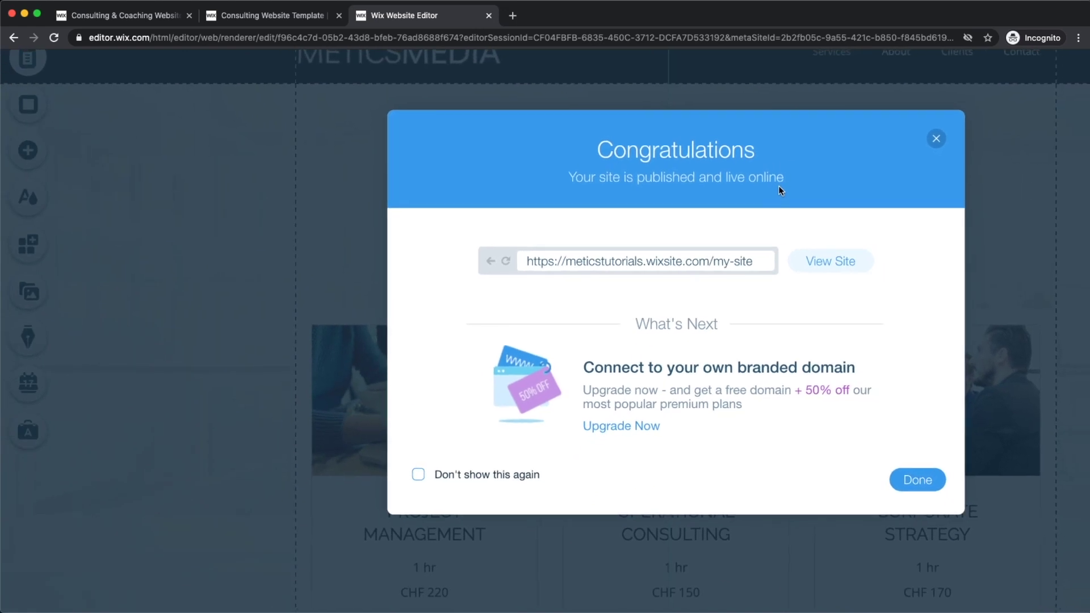
scroll(633, 257, "up", 5)
left_click_drag(421, 247, 908, 245)
scroll(680, 276, "down", 5)
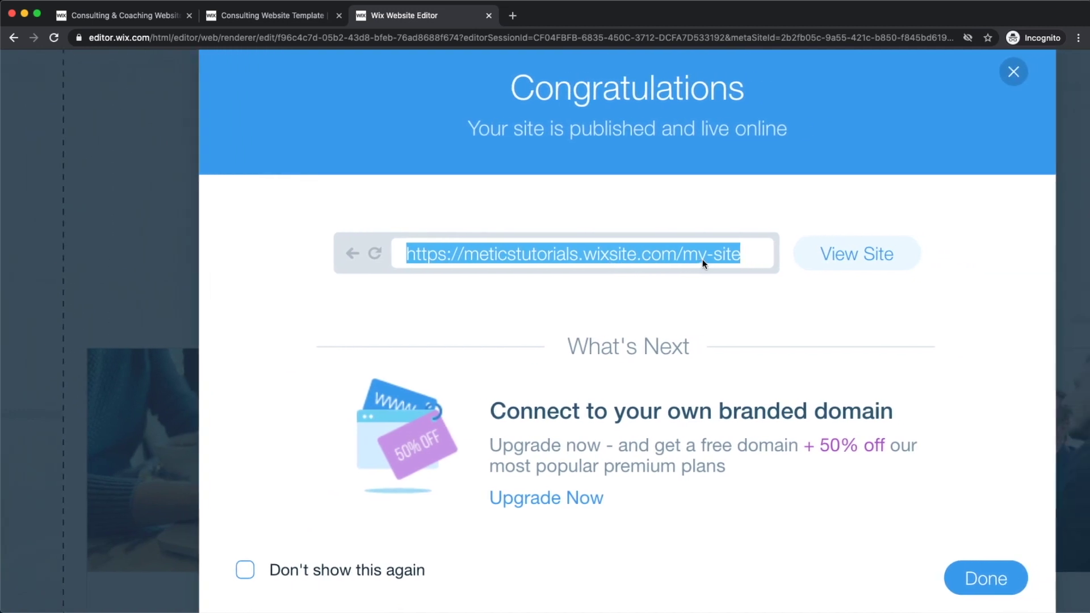
scroll(702, 259, "down", 5)
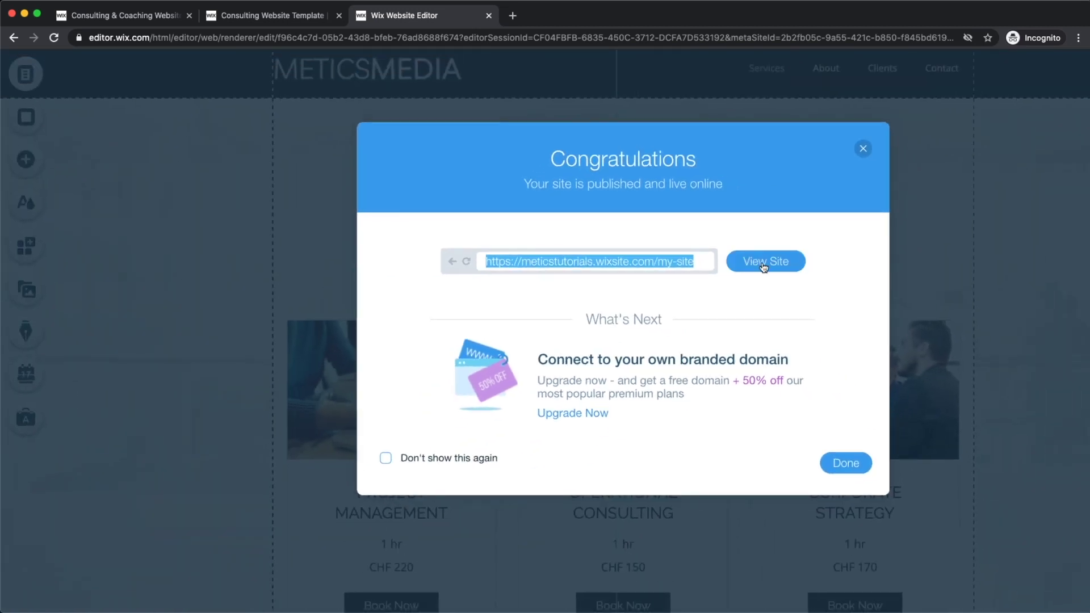
- View the published site and check its Services and About pages, ending on Services
left_click(759, 262)
left_click(562, 22)
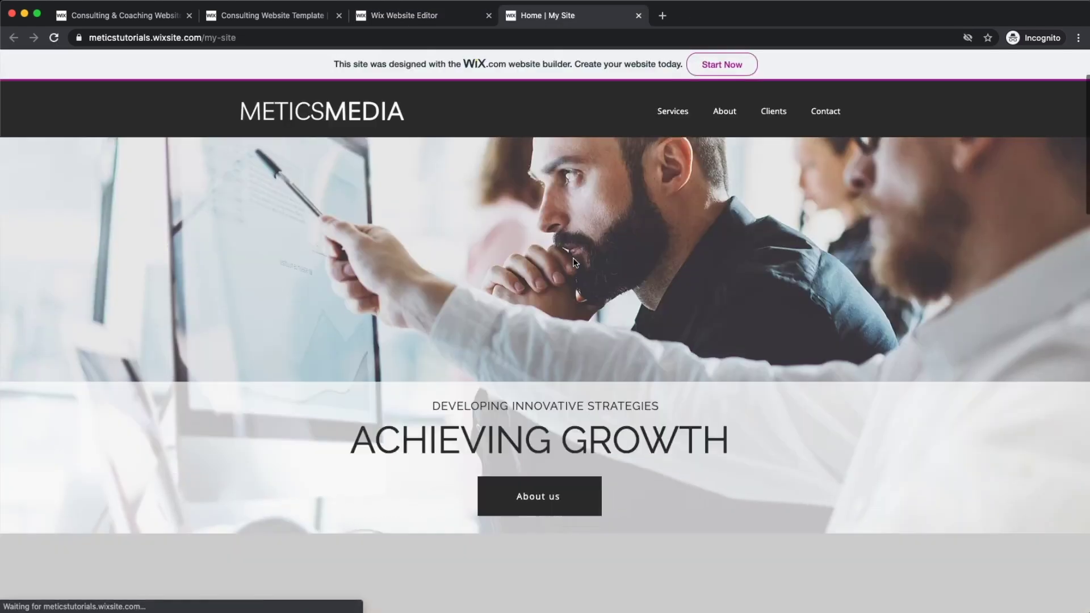
left_click(673, 111)
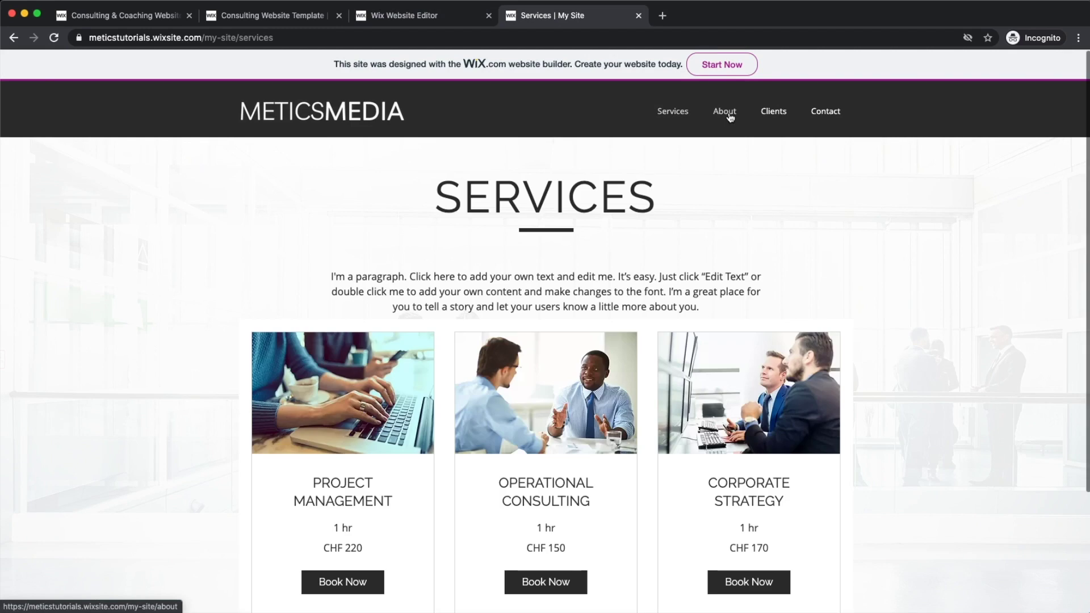
left_click(725, 114)
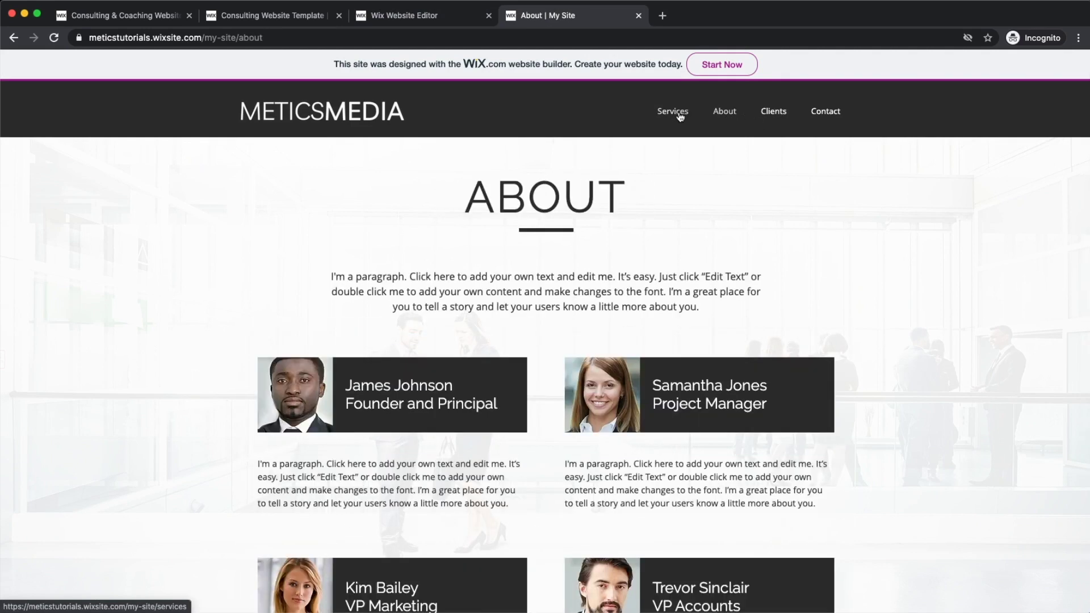
left_click(678, 114)
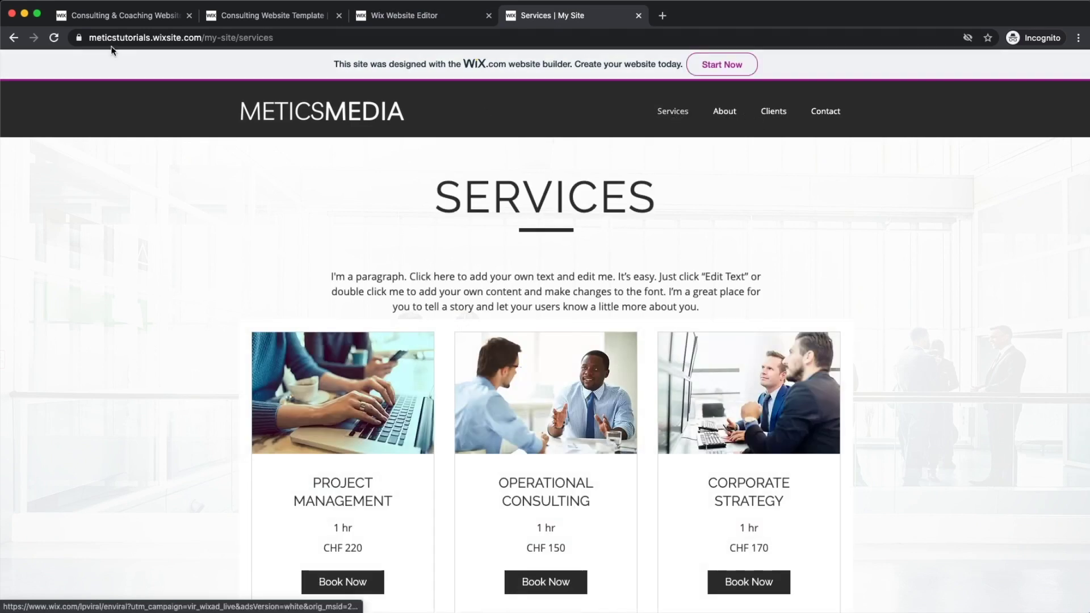
- Examine the parts of the published Services page's address, including the wixsite domain and the my-site path
left_click_drag(93, 37, 273, 41)
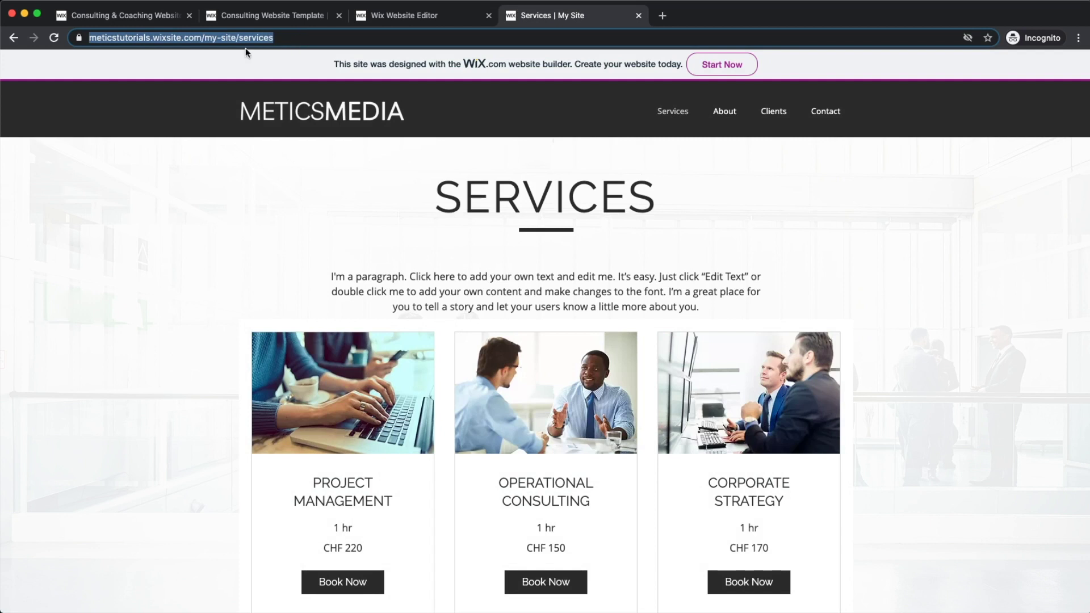
left_click(104, 38)
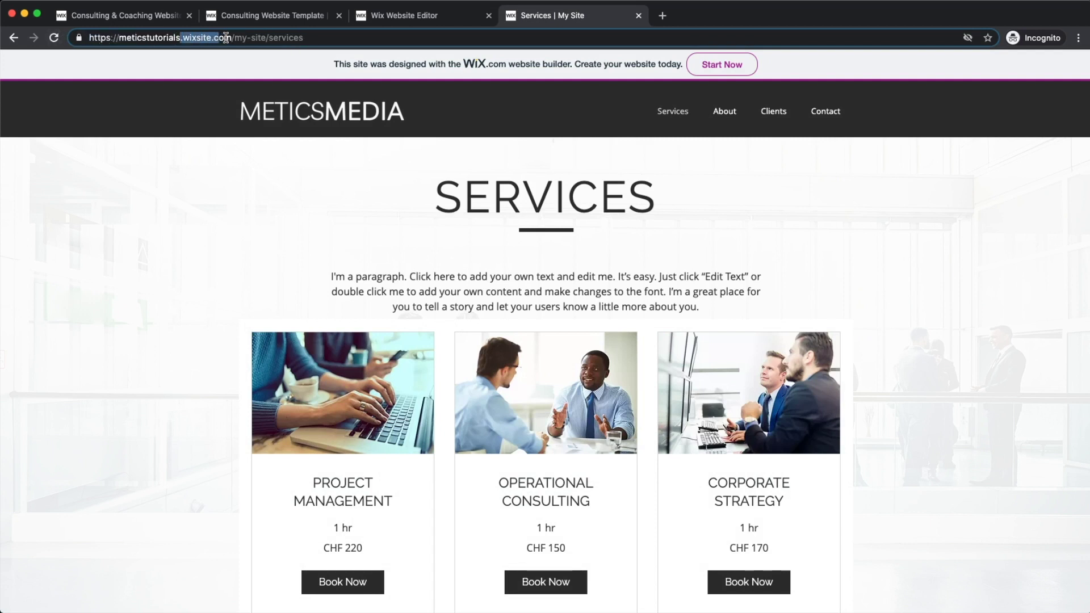
left_click_drag(235, 38, 268, 36)
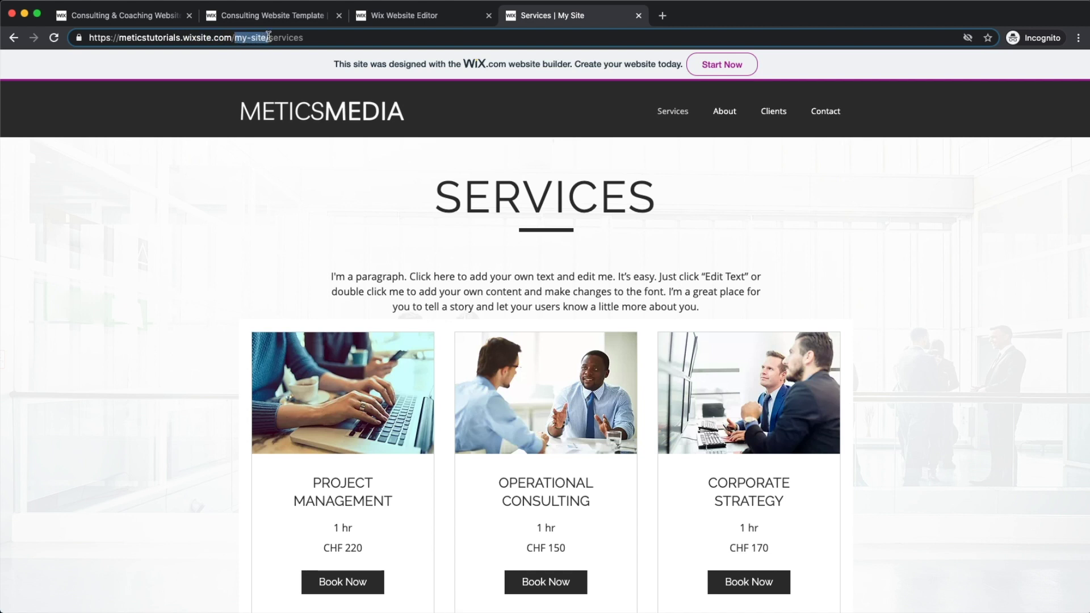
left_click(235, 37)
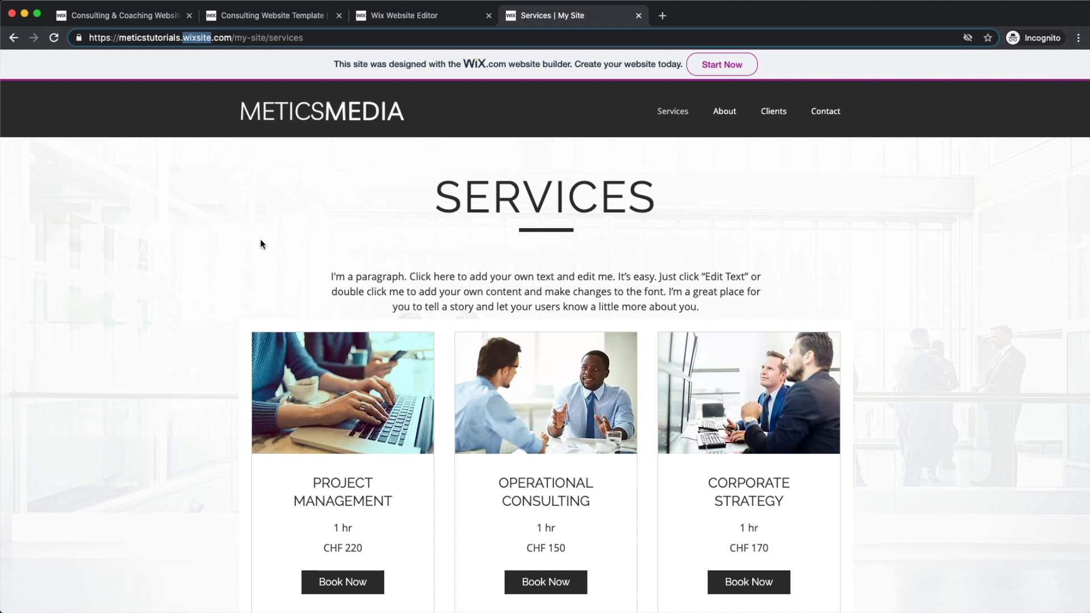
left_click(167, 38)
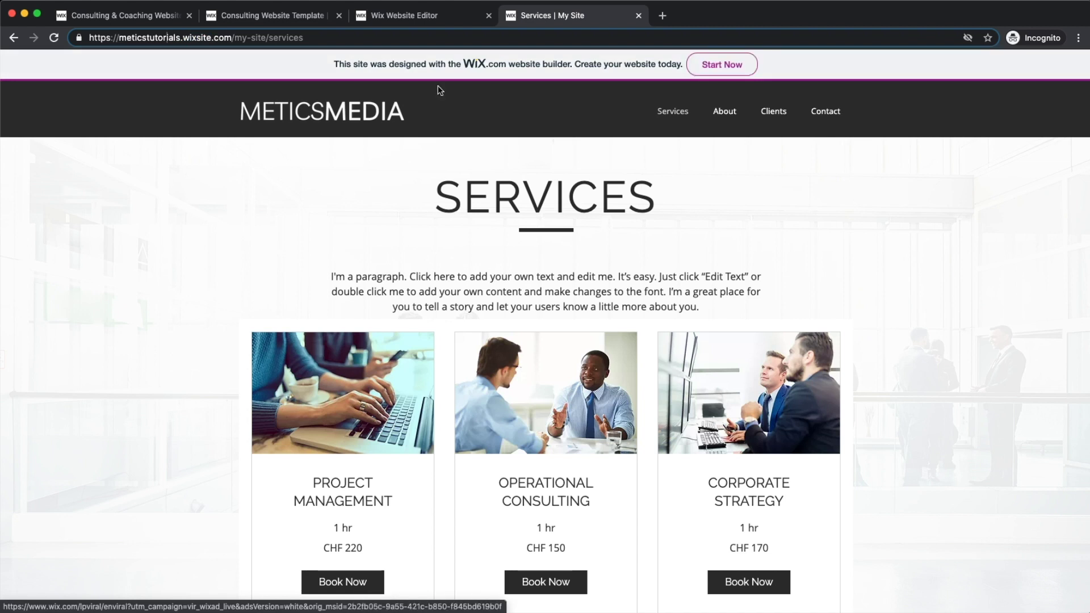
left_click_drag(313, 37, 88, 38)
left_click(326, 38)
left_click_drag(326, 37, 89, 38)
- Dismiss the publish confirmation in the Wix editor and open the comparison of premium upgrade plans
left_click(418, 15)
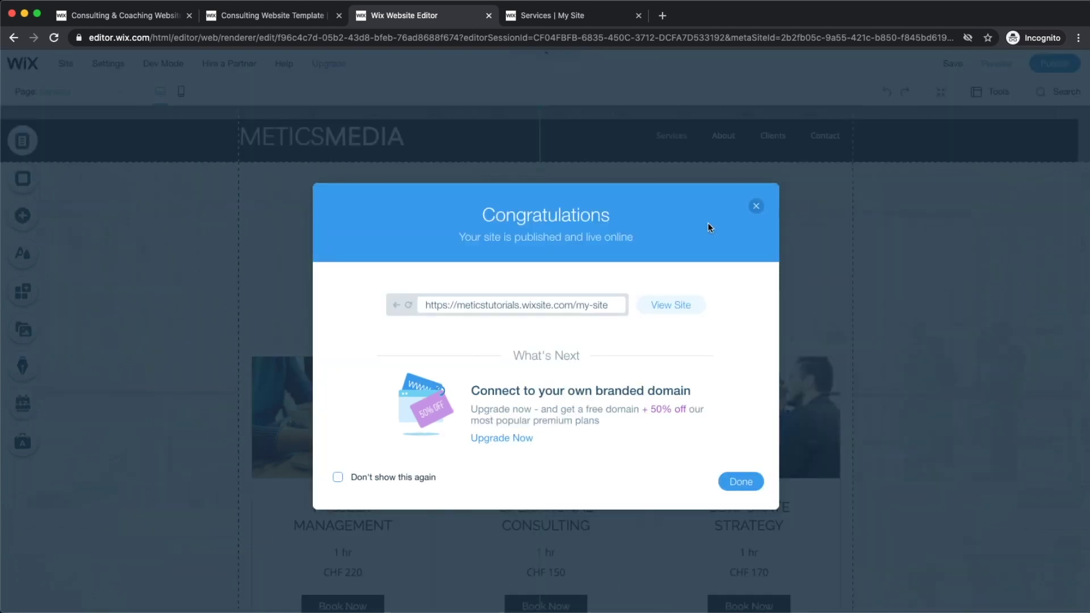
left_click(755, 205)
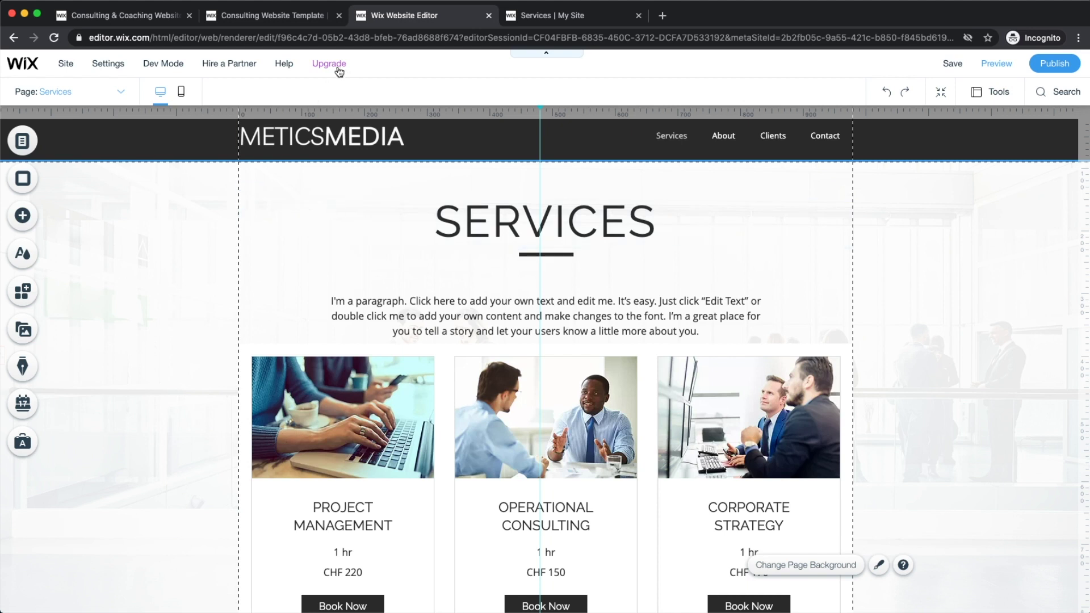
mouse_move(332, 65)
scroll(334, 76, "left", 1)
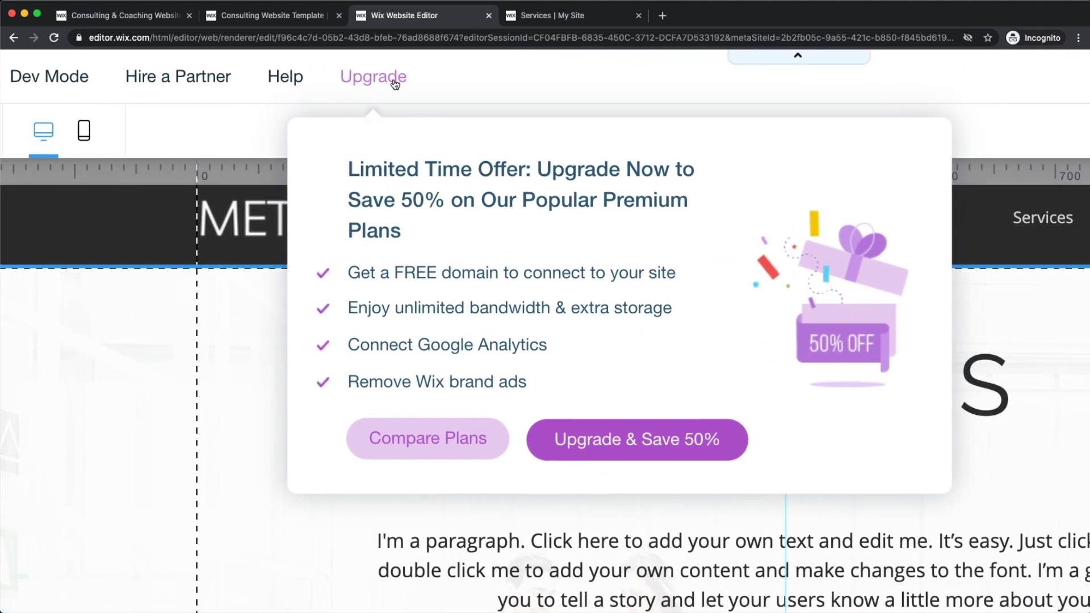
left_click(429, 441)
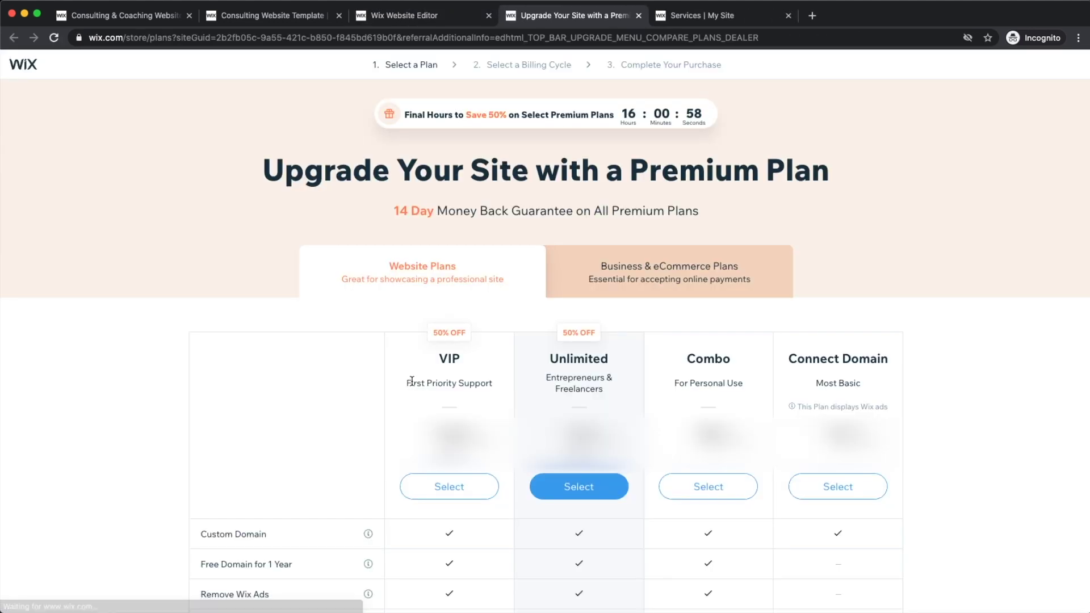
- Review the Website Plans comparison table, focusing on what the Connect Domain plan includes
scroll(432, 277, "up", 5)
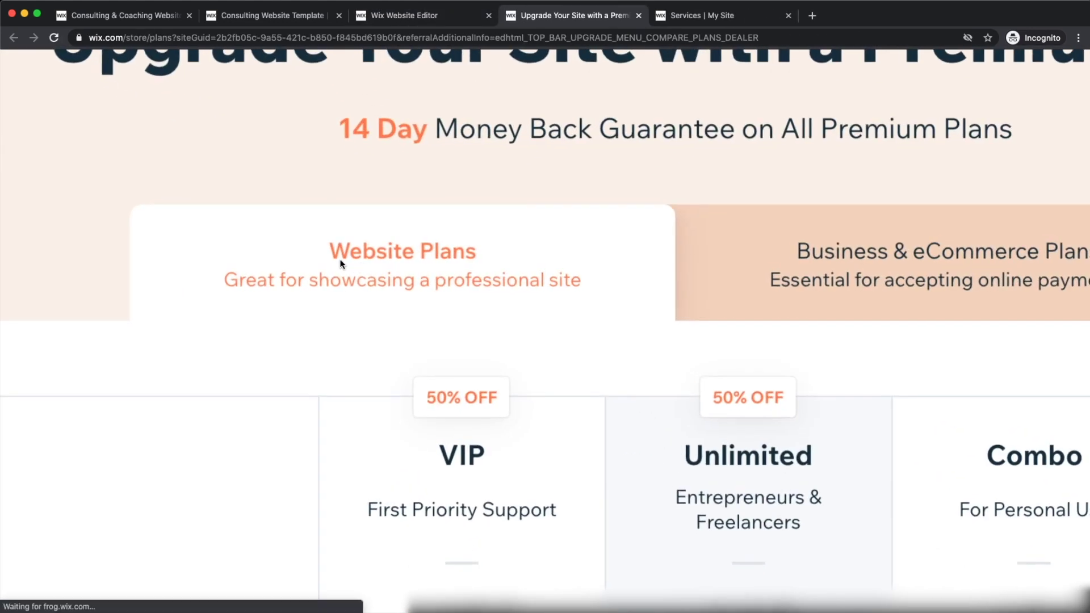
scroll(407, 253, "down", 5)
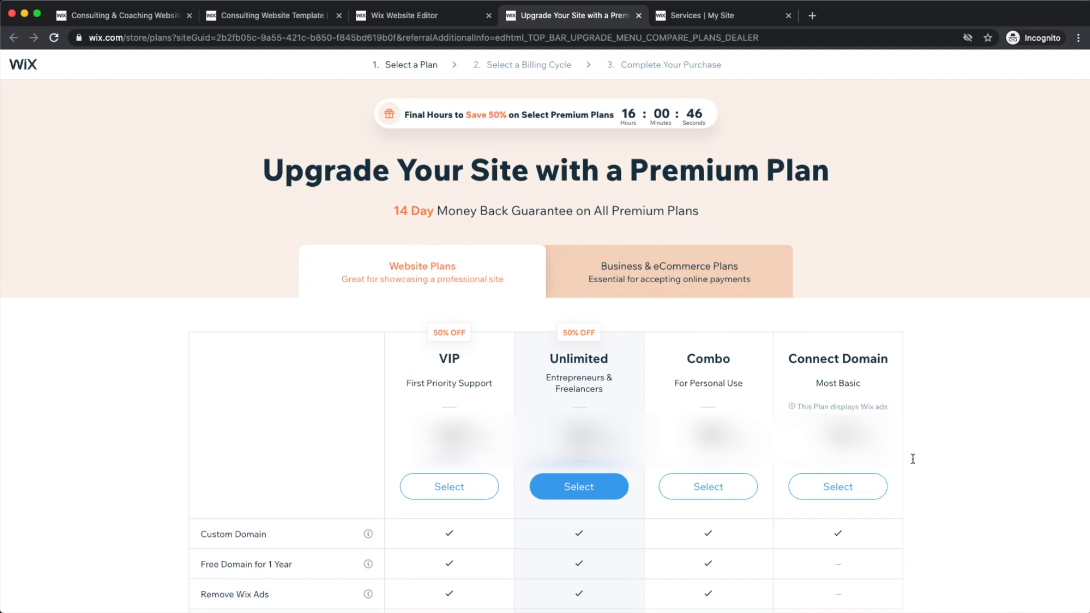
scroll(826, 357, "down", 1)
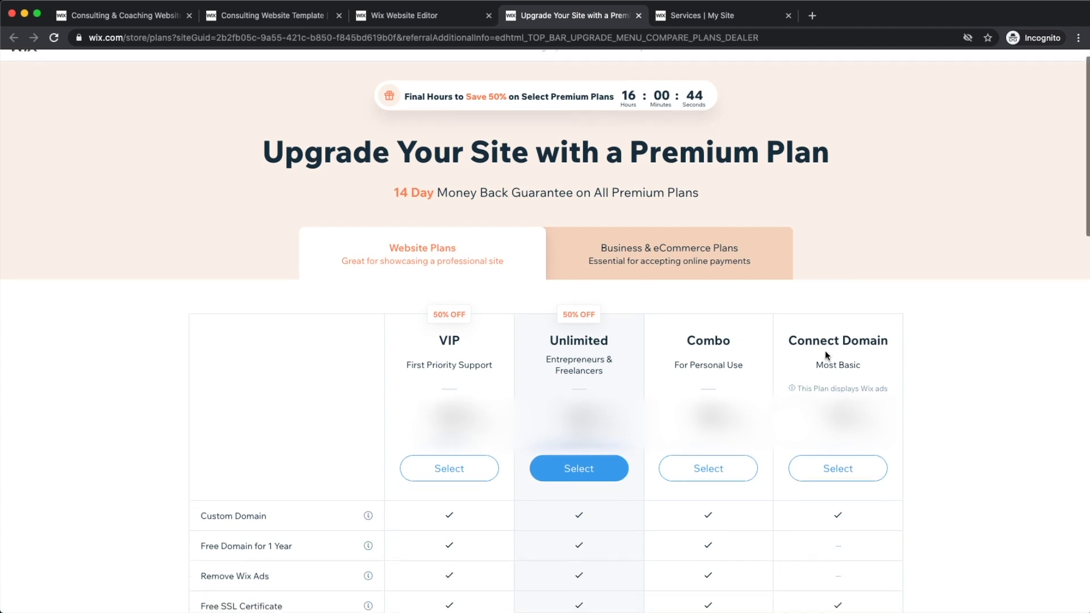
scroll(825, 352, "down", 5)
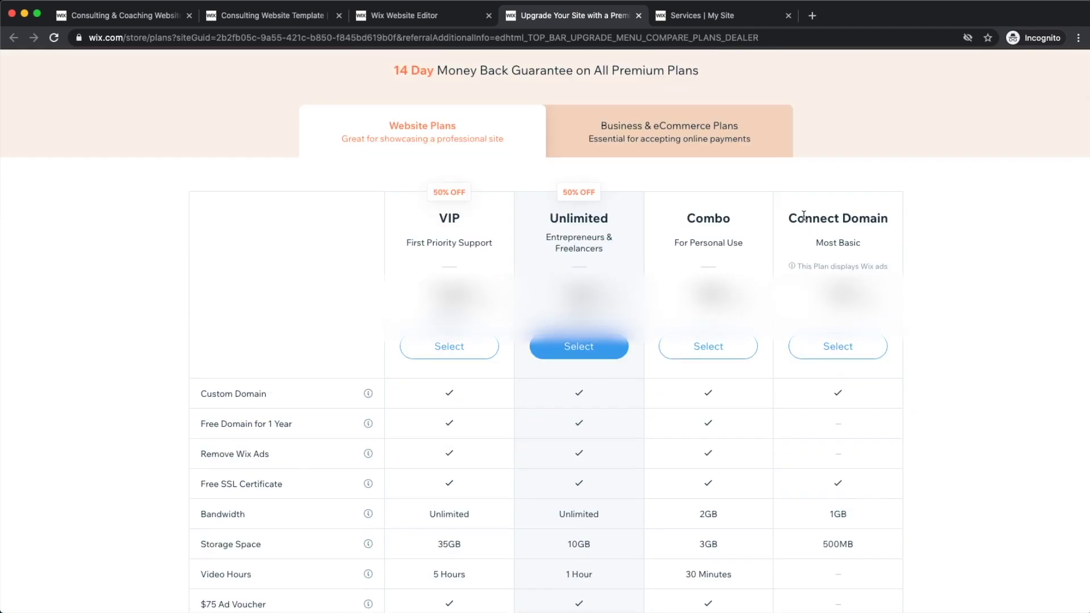
scroll(833, 224, "up", 5)
left_click_drag(766, 216, 920, 224)
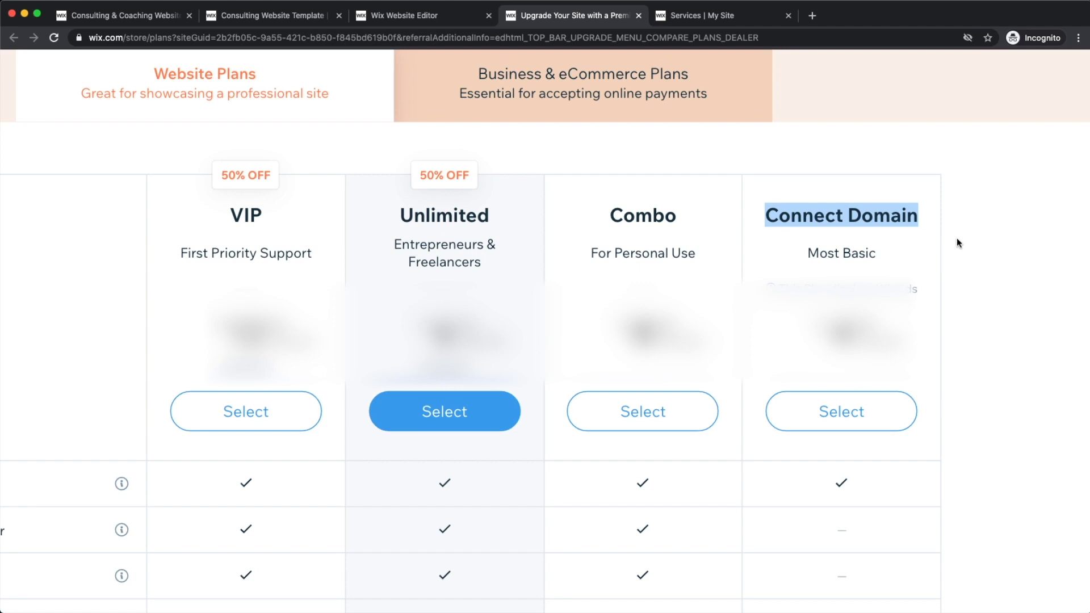
scroll(893, 335, "down", 3)
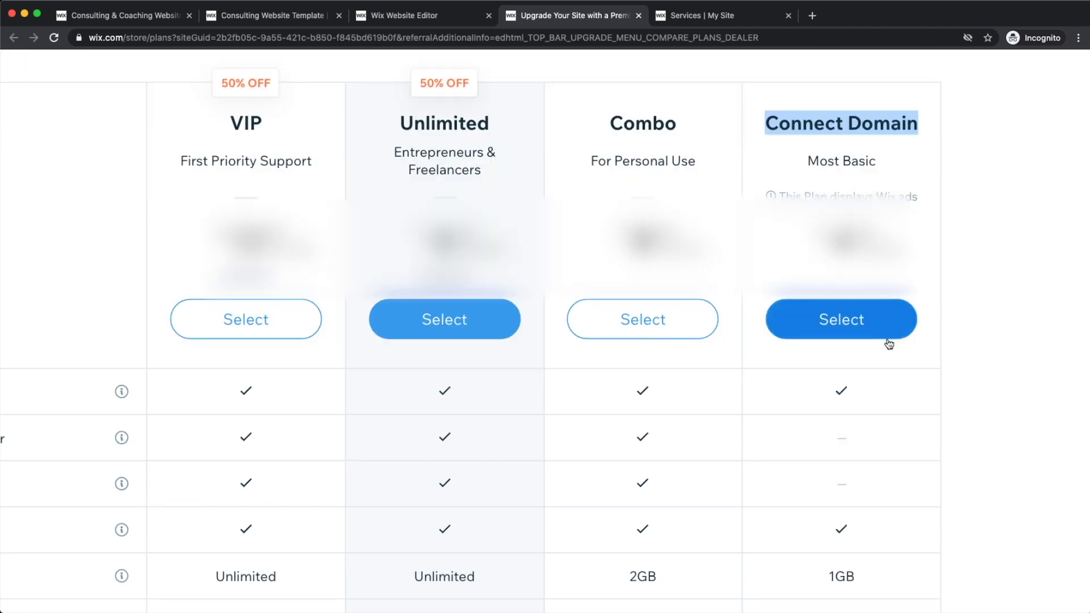
scroll(889, 333, "down", 5)
scroll(815, 224, "up", 5)
left_click(810, 217)
scroll(812, 219, "down", 5)
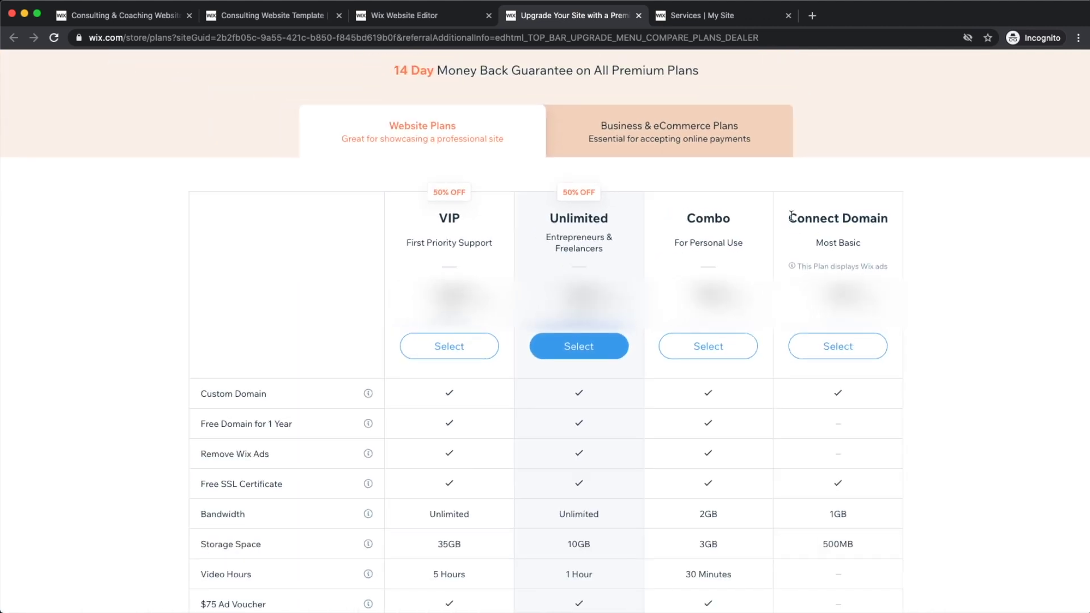
left_click_drag(788, 218, 897, 217)
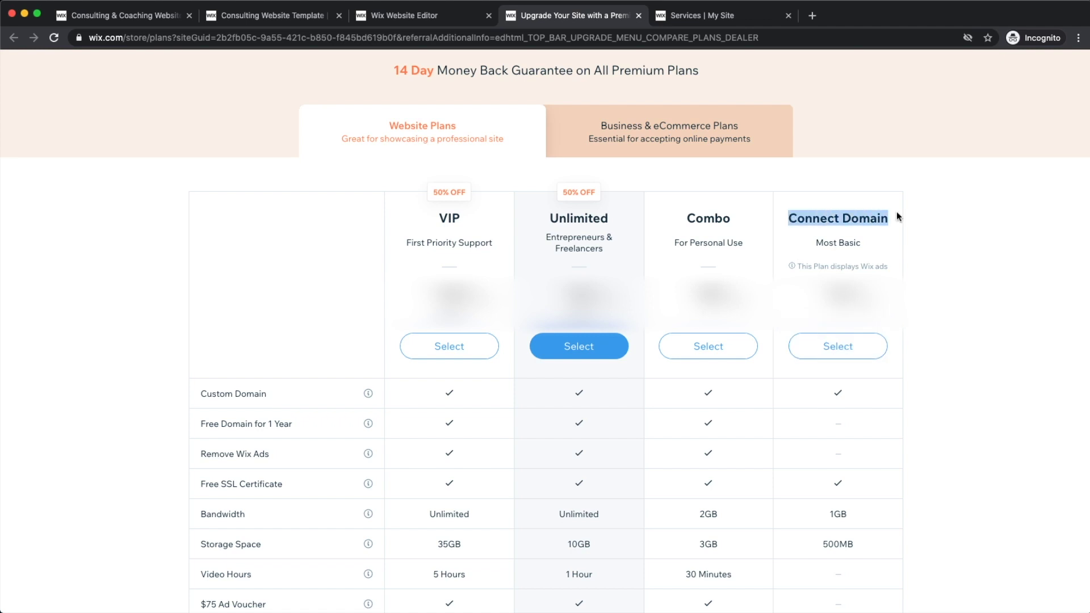
- Inspect the Wix advertising banner above the header of the published Services page
left_click(729, 16)
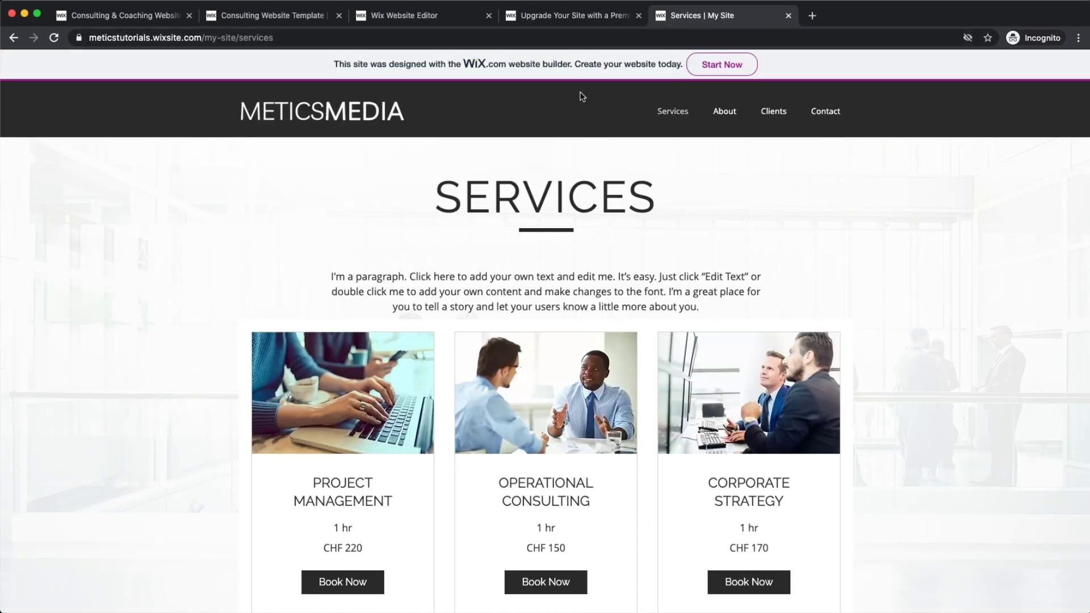
scroll(394, 79, "up", 5)
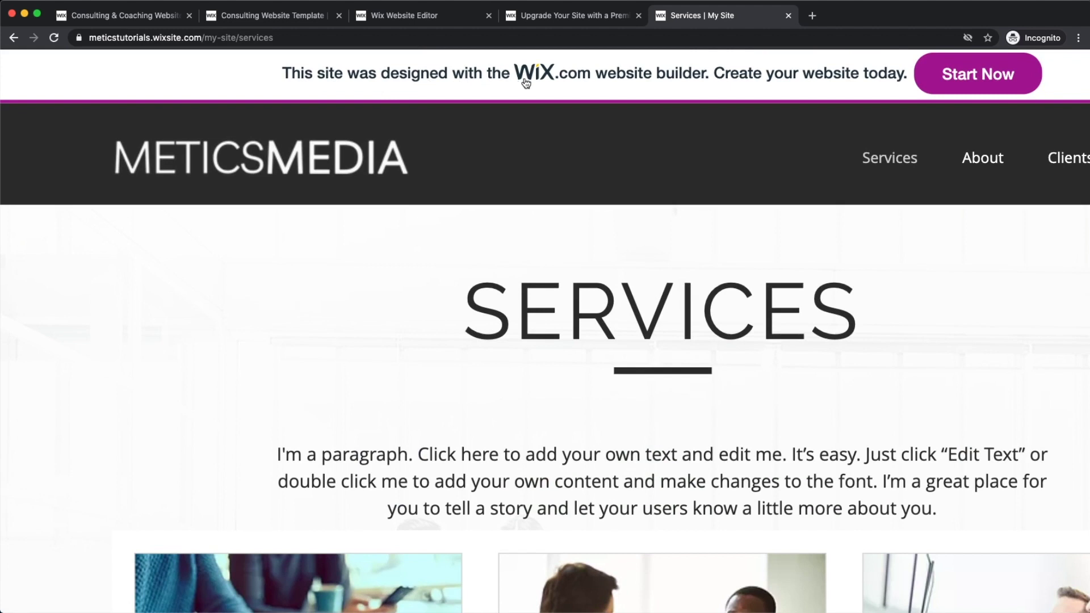
scroll(698, 82, "down", 5)
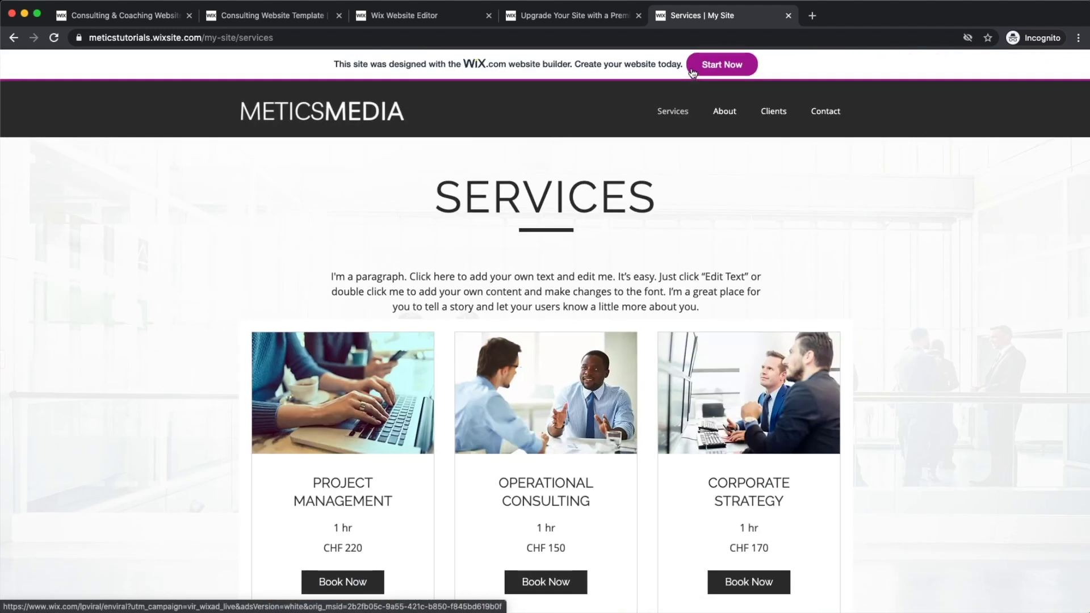
- Return to the premium plan comparison and examine the Combo plan for personal use
left_click(573, 15)
left_click(968, 242)
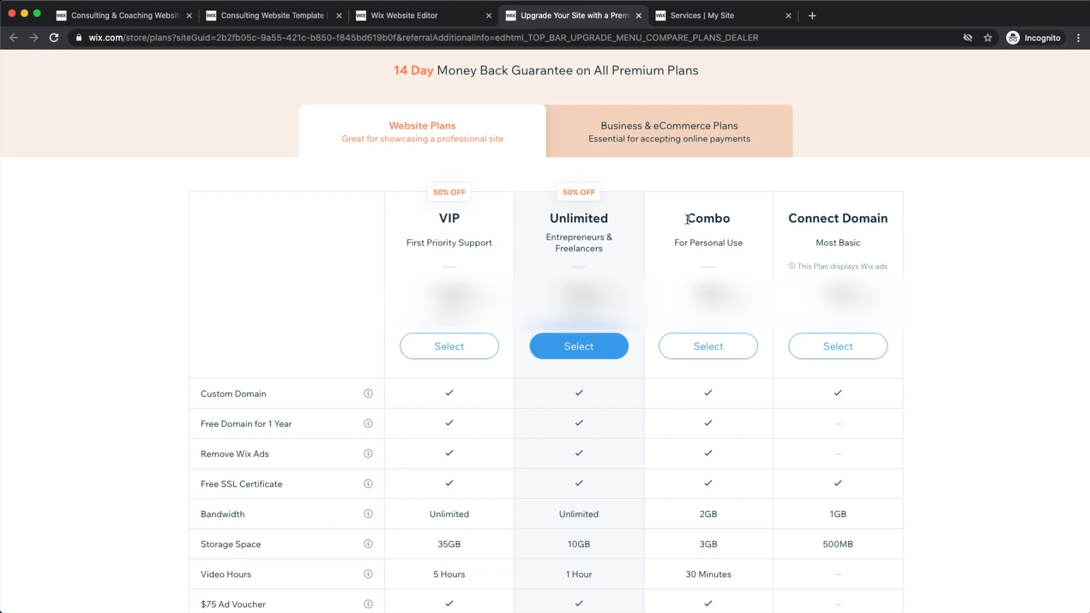
left_click_drag(686, 220, 739, 223)
scroll(719, 245, "up", 5)
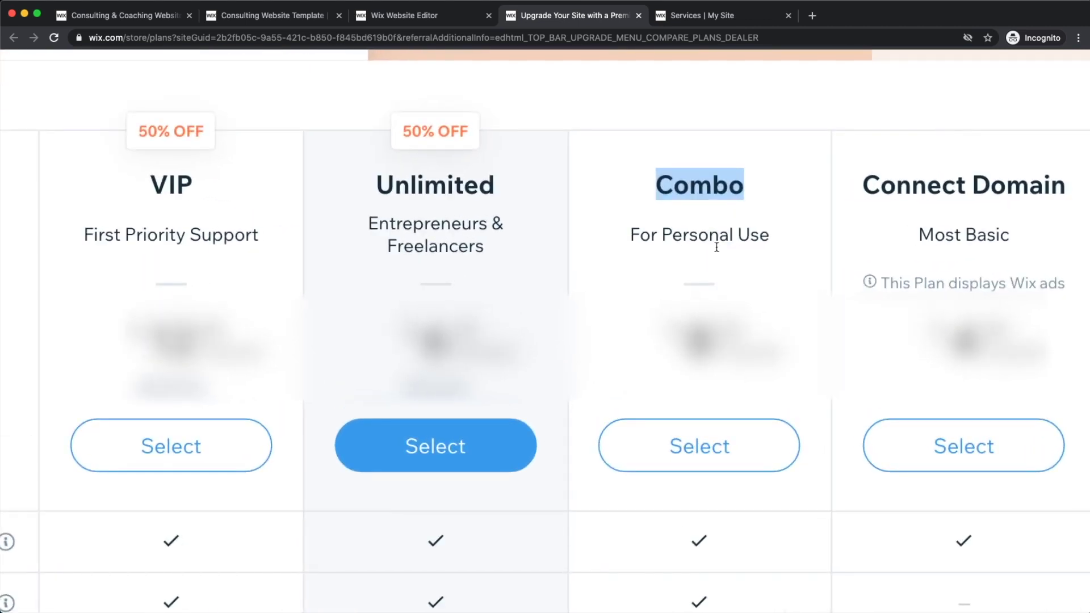
scroll(676, 242, "down", 5)
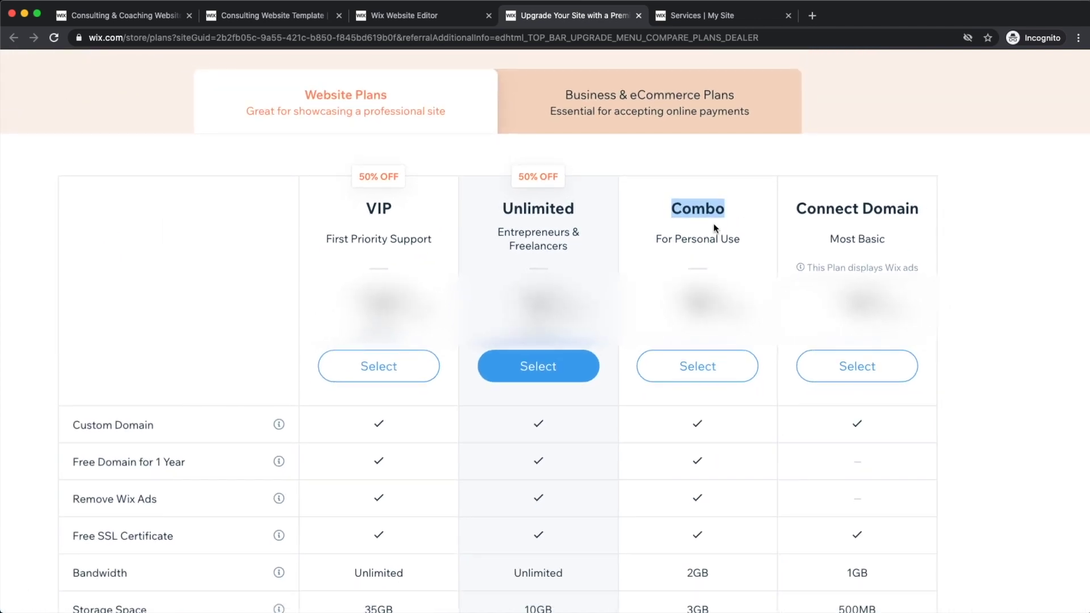
- Examine the Unlimited plan for entrepreneurs and freelancers in the Website Plans comparison table
scroll(704, 227, "down", 2)
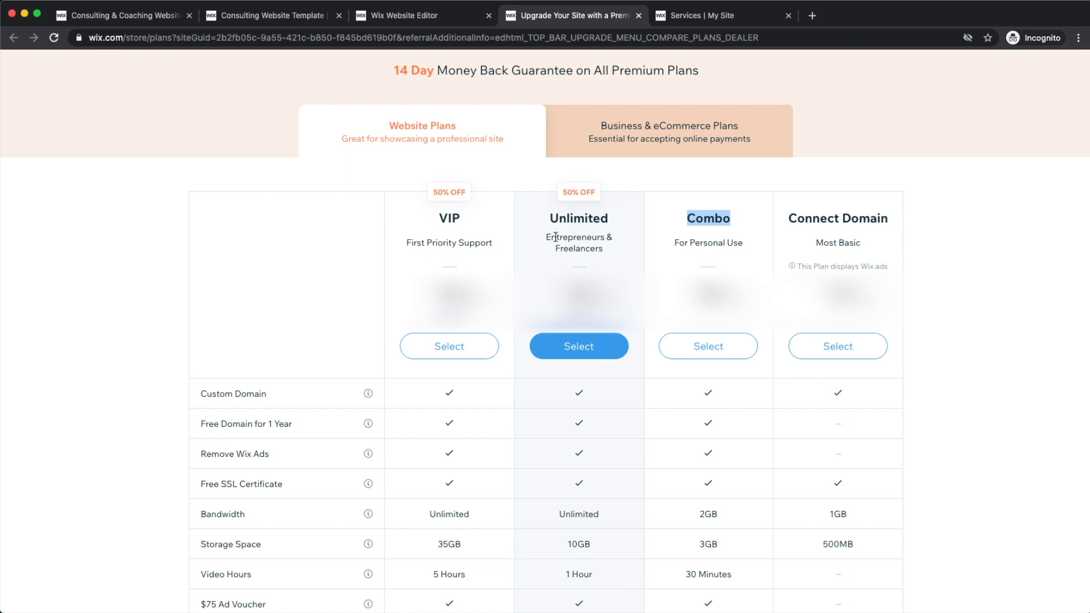
scroll(555, 236, "up", 5)
left_click(527, 204)
left_click_drag(527, 205, 643, 208)
scroll(640, 208, "down", 5)
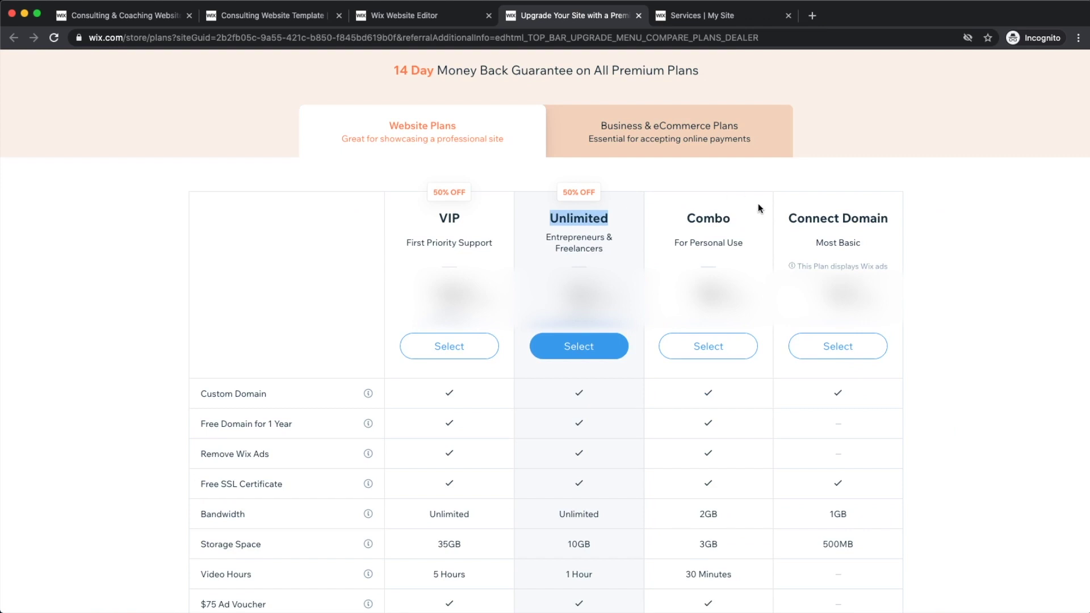
scroll(717, 357, "down", 2)
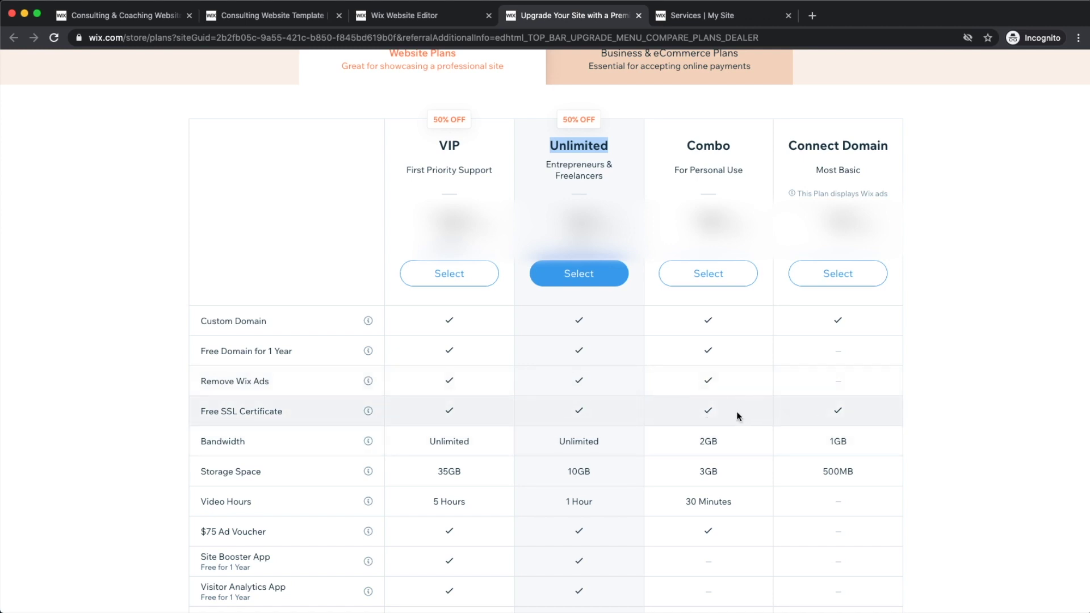
- Compare the bandwidth, storage space and video hours of the Combo plan with those of the Unlimited plan
scroll(736, 411, "down", 3)
double_click(704, 323)
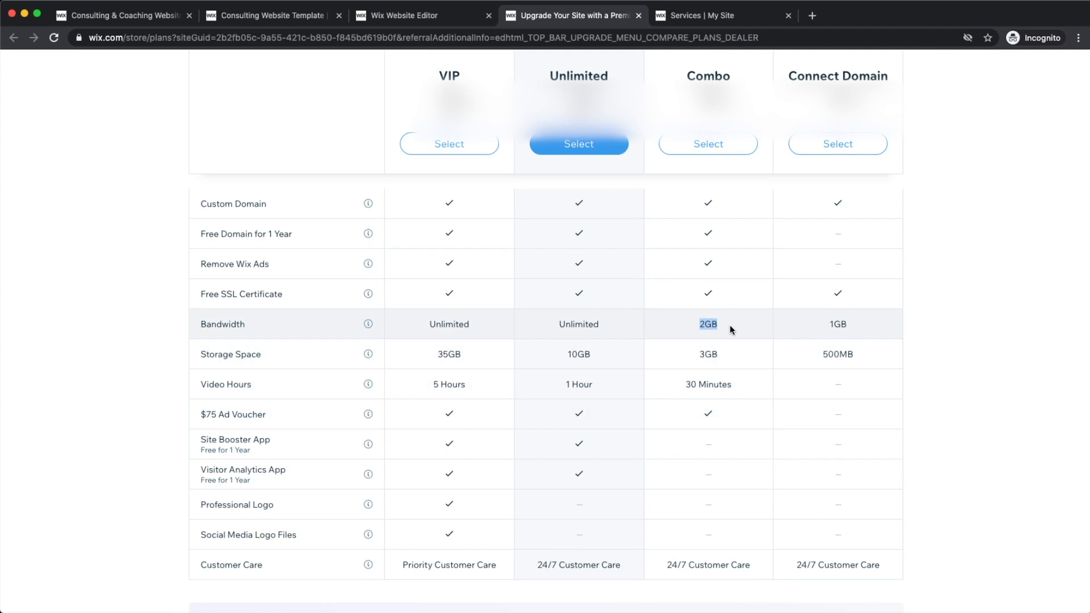
scroll(730, 324, "up", 3)
scroll(731, 380, "down", 1)
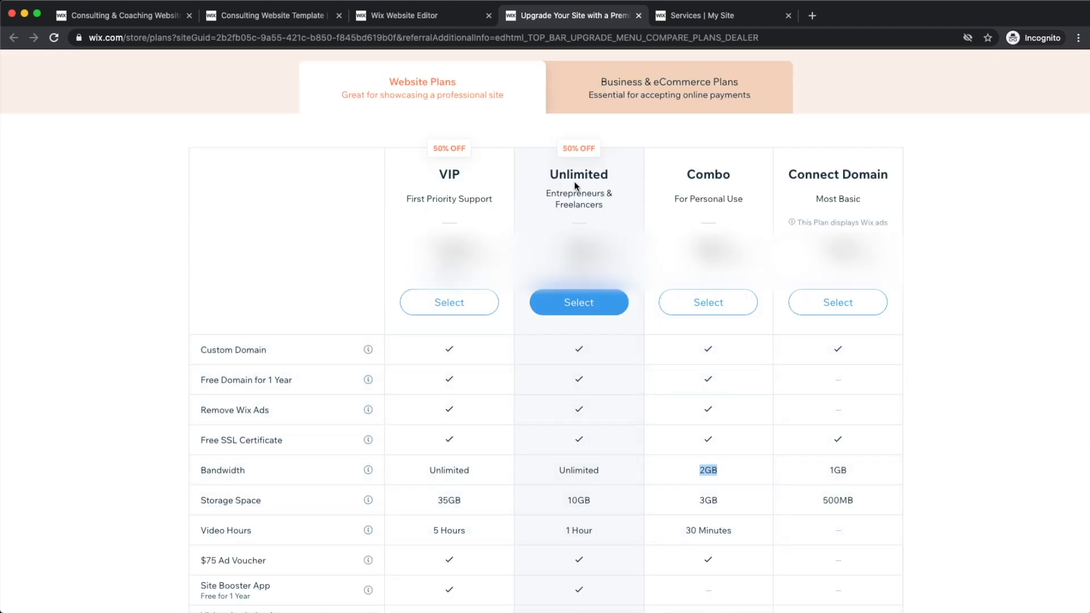
scroll(702, 383, "down", 3)
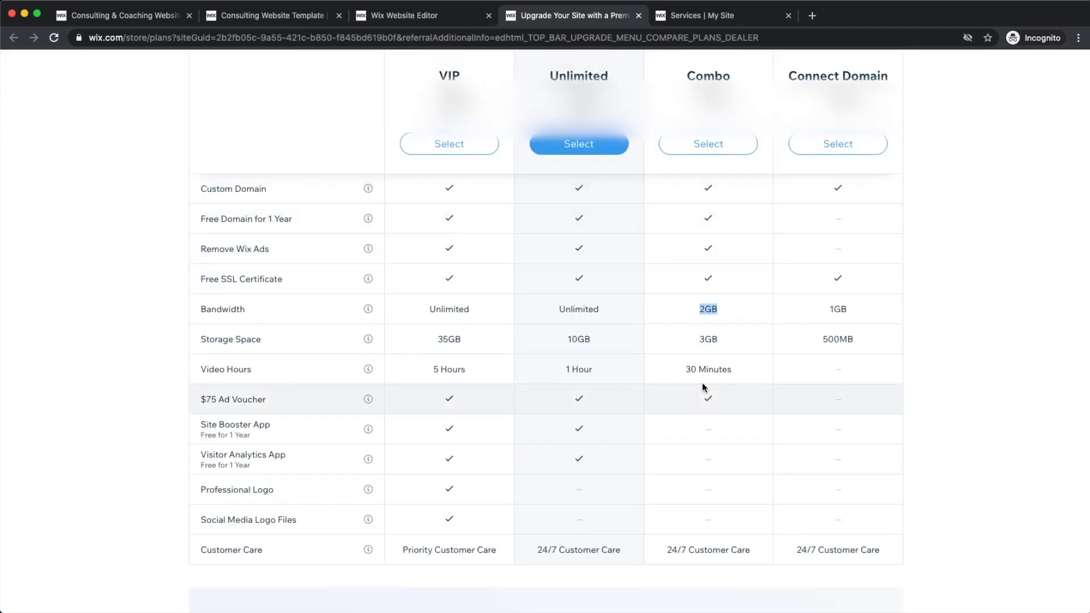
scroll(704, 387, "up", 4)
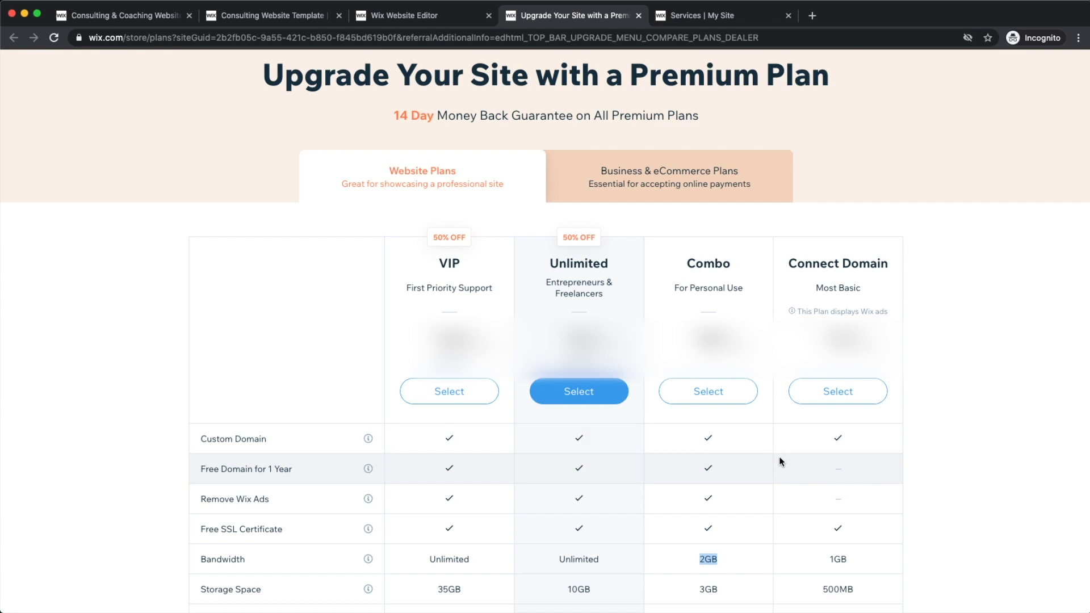
scroll(743, 409, "down", 1)
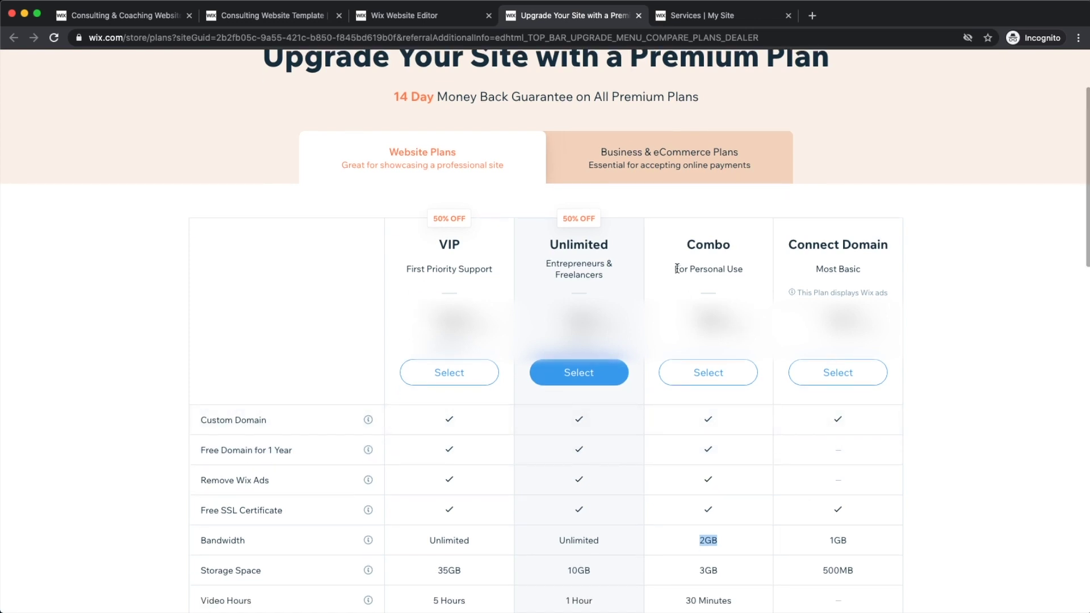
- Select the Combo plan and compare its 2 Years, Yearly and Monthly billing cycles, ending on Monthly
left_click(707, 376)
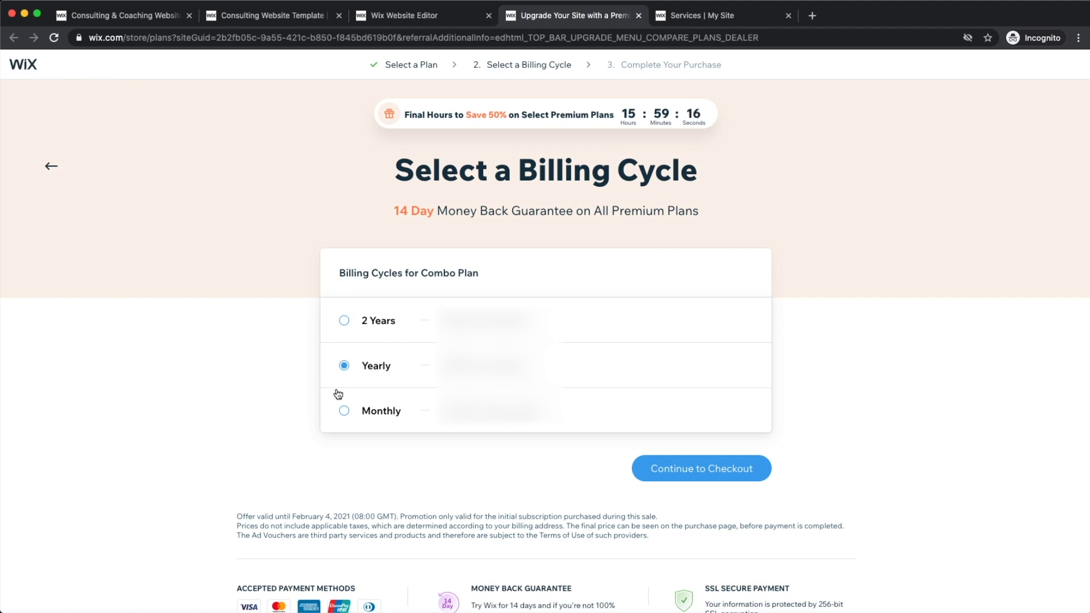
left_click(341, 412)
left_click(345, 364)
left_click(344, 322)
left_click(345, 410)
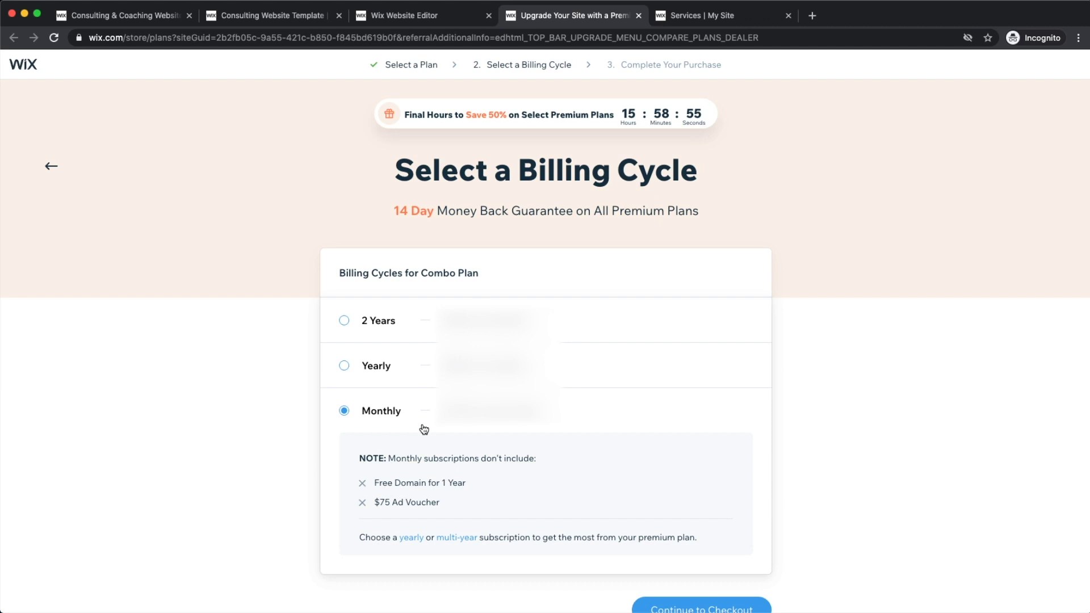
- Check the Yearly option against Monthly, settle on the Monthly billing cycle and continue to checkout
scroll(424, 429, "down", 2)
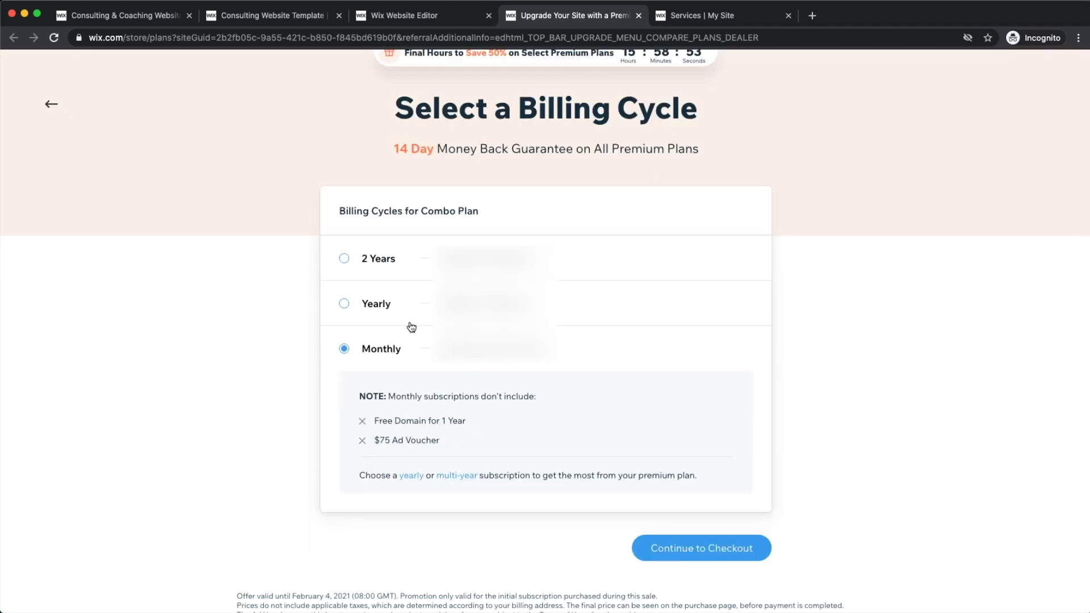
left_click(345, 305)
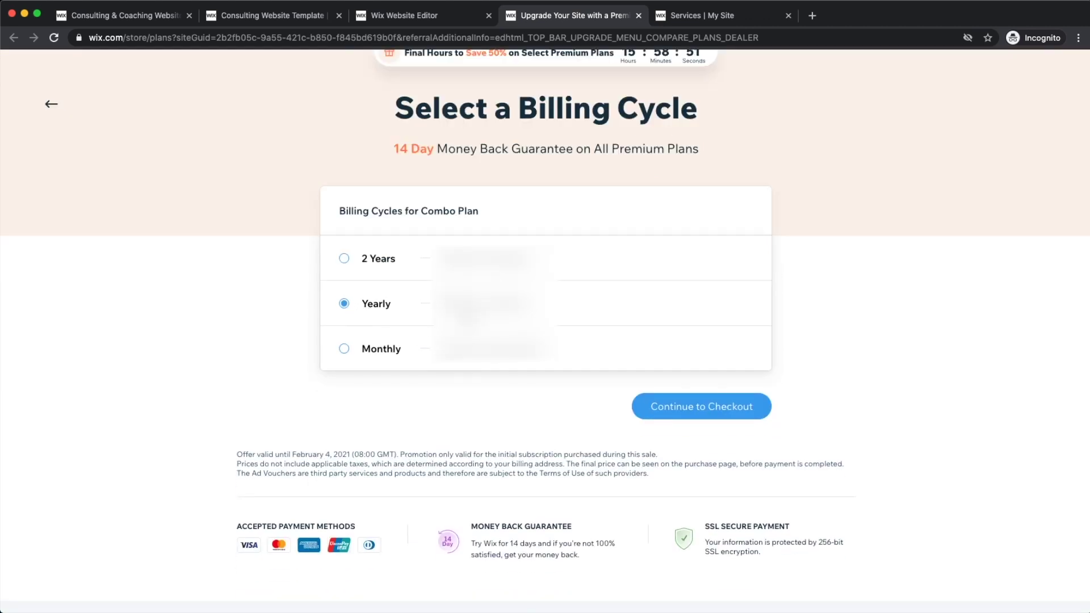
left_click(346, 349)
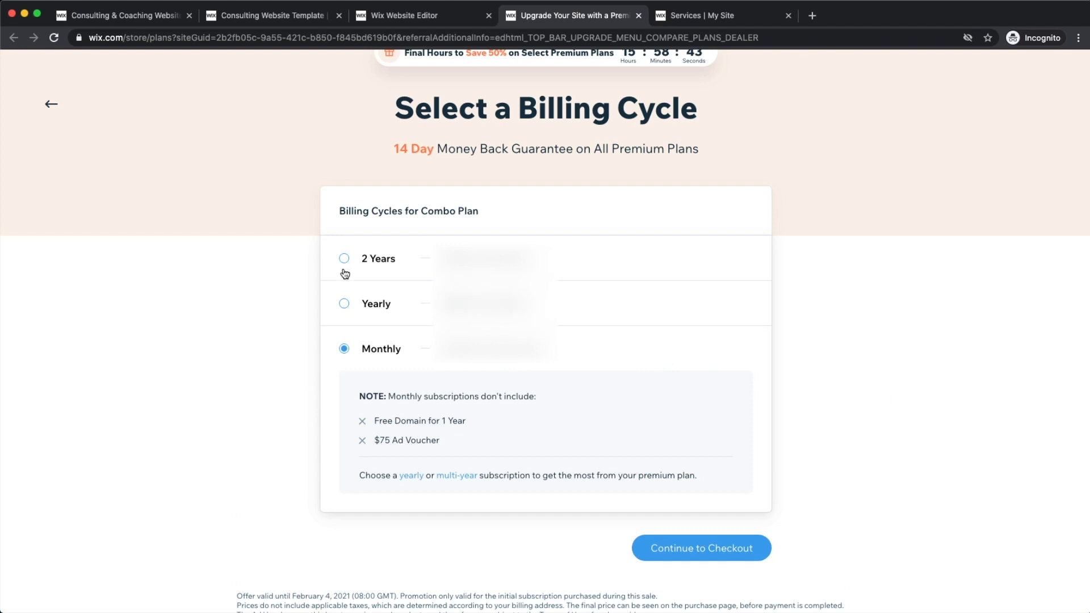
left_click(719, 553)
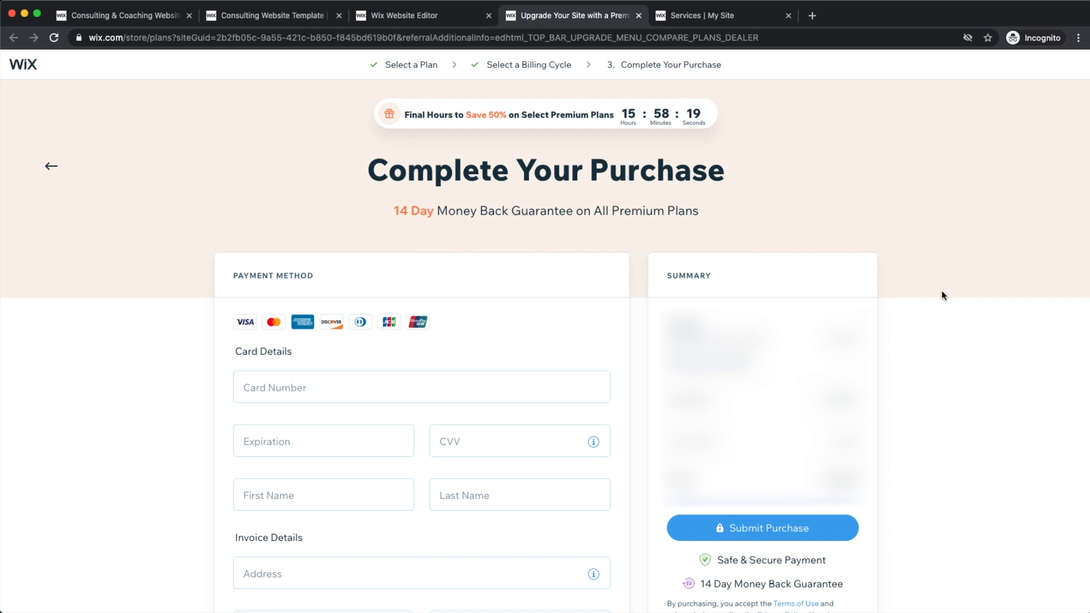
- Review the card details and invoice details required to complete the Combo plan purchase
scroll(935, 311, "down", 2)
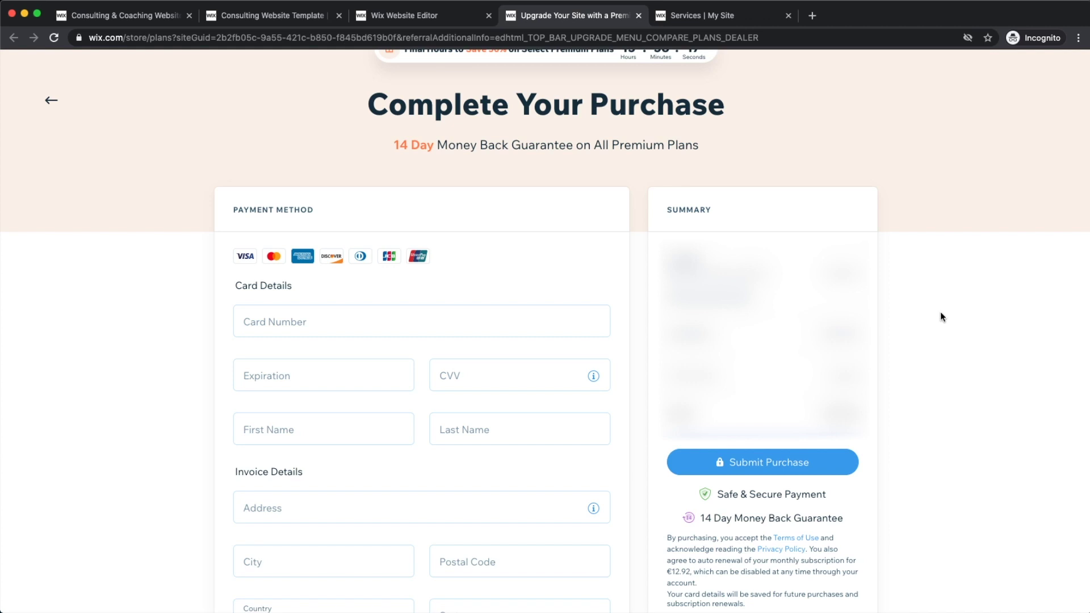
scroll(946, 306, "down", 1)
scroll(348, 272, "down", 3)
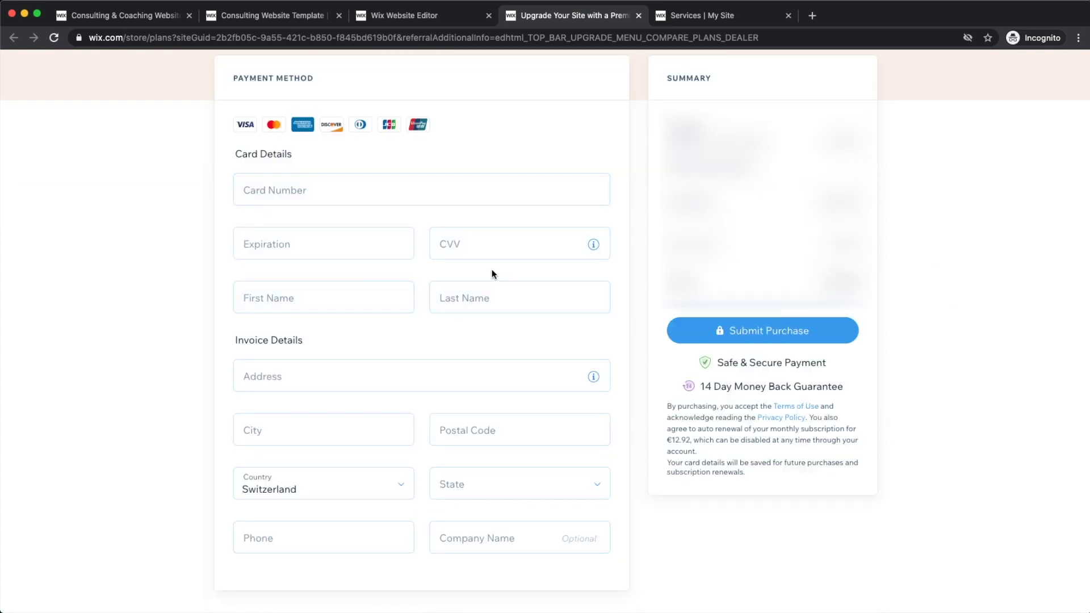
scroll(491, 269, "up", 3)
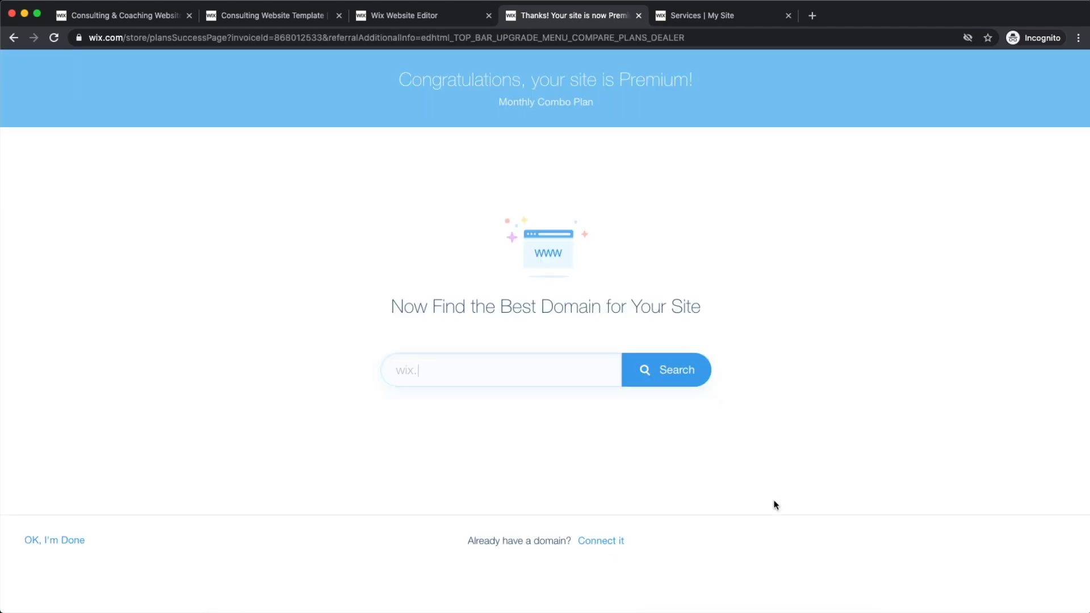
type("xyz")
key("BackSpace")
key("BackSpace")
type("rocks")
key("BackSpace")
key("BackSpace")
key("BackSpace")
key("BackSpace")
key("BackSpace")
type("org")
- Inspect the domain search page, including the option to connect a domain that is already owned
left_click(512, 371)
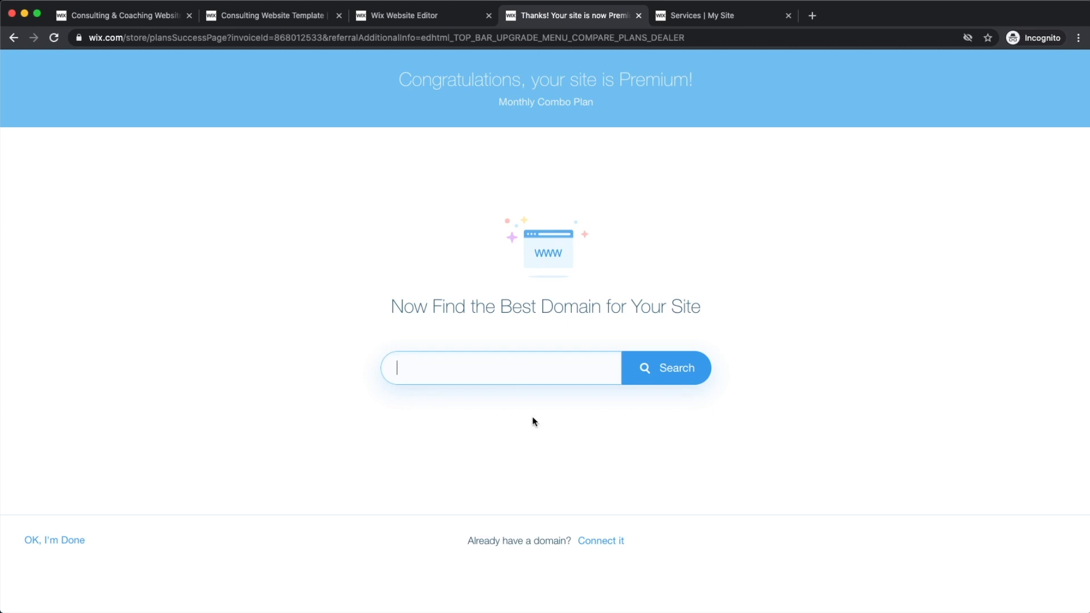
left_click(700, 511)
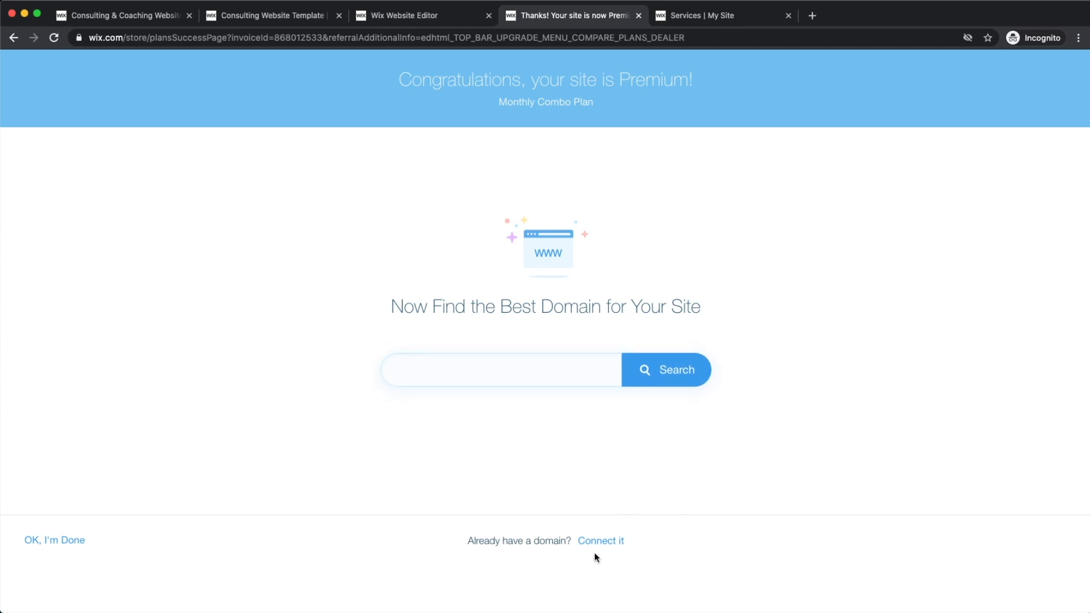
scroll(596, 555, "up", 5)
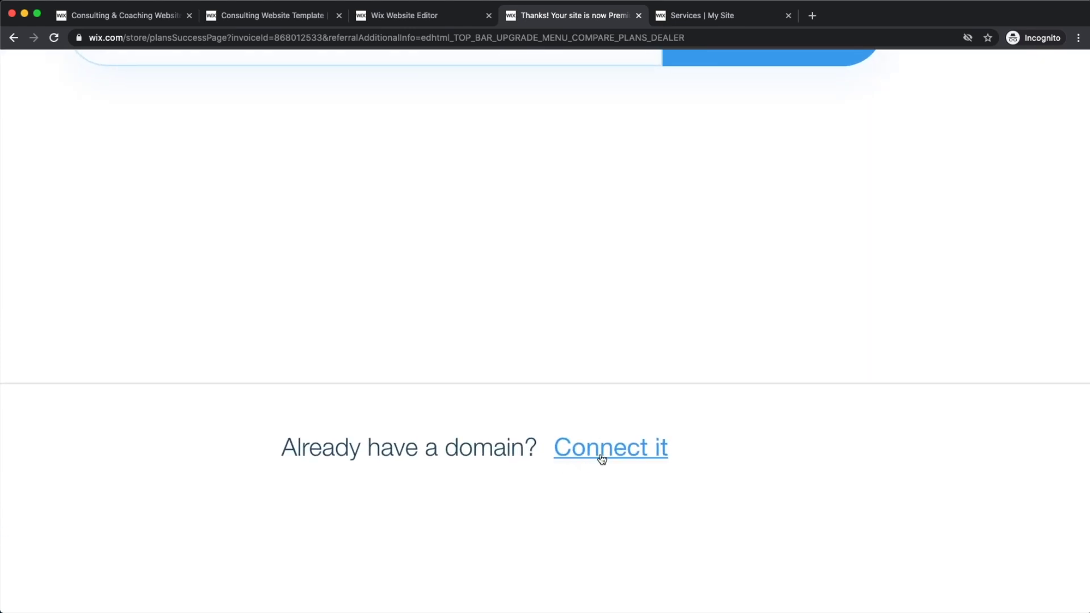
scroll(613, 452, "down", 5)
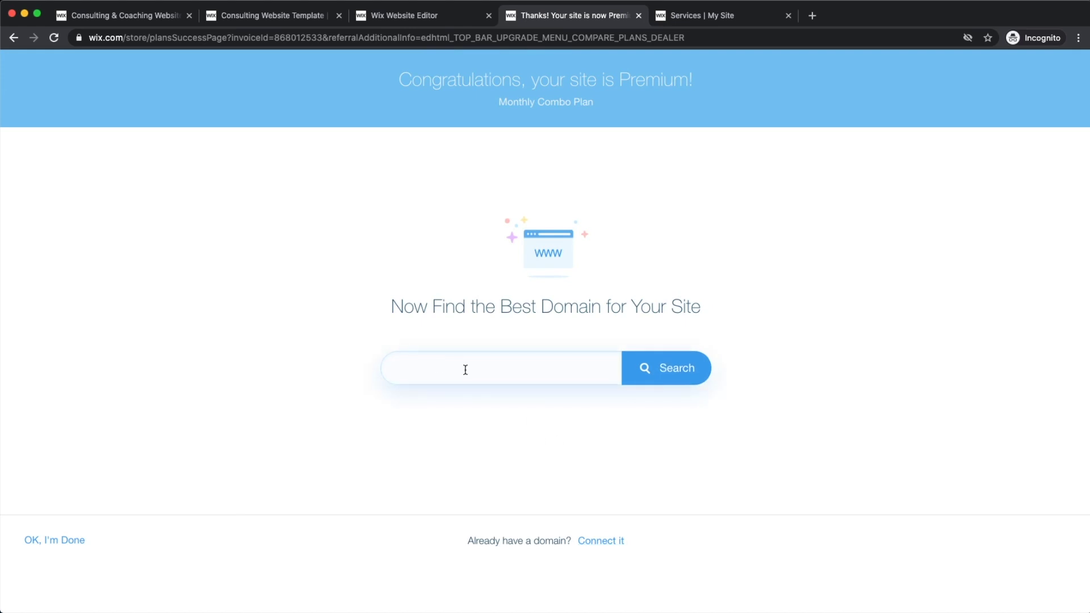
- Search for the domain meticsconsulting.com, check its availability and start its purchase
left_click(431, 363)
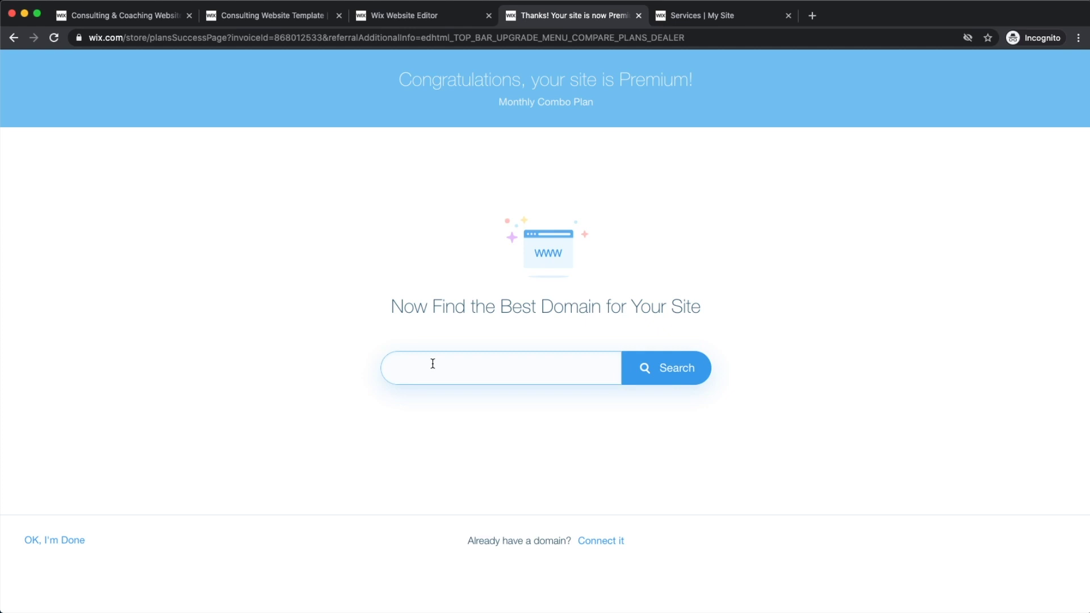
type("meticsconsulting.com")
key("Return")
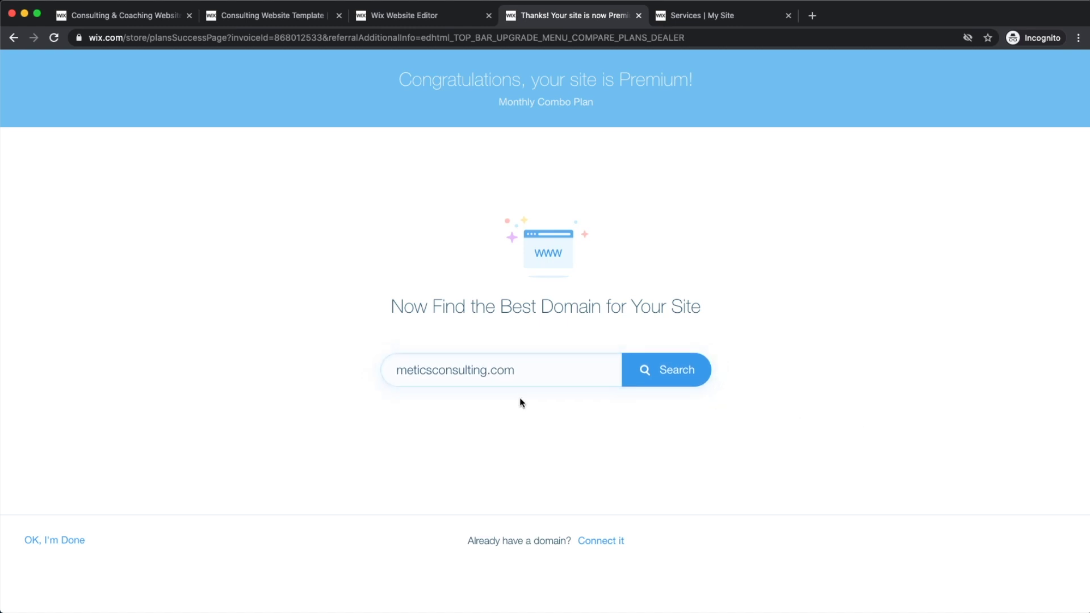
left_click(635, 379)
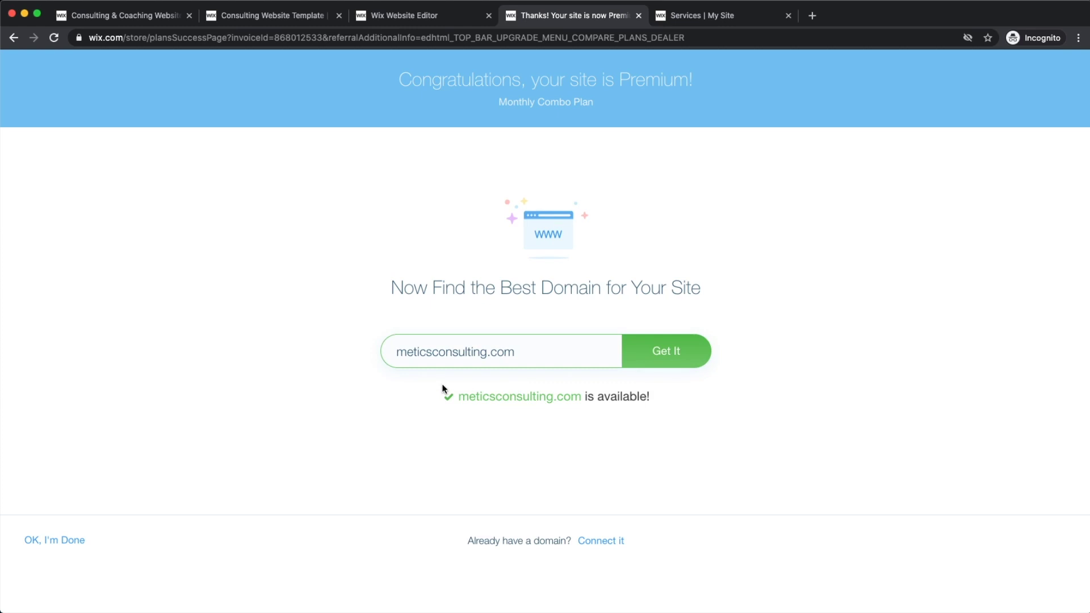
left_click_drag(458, 395, 678, 404)
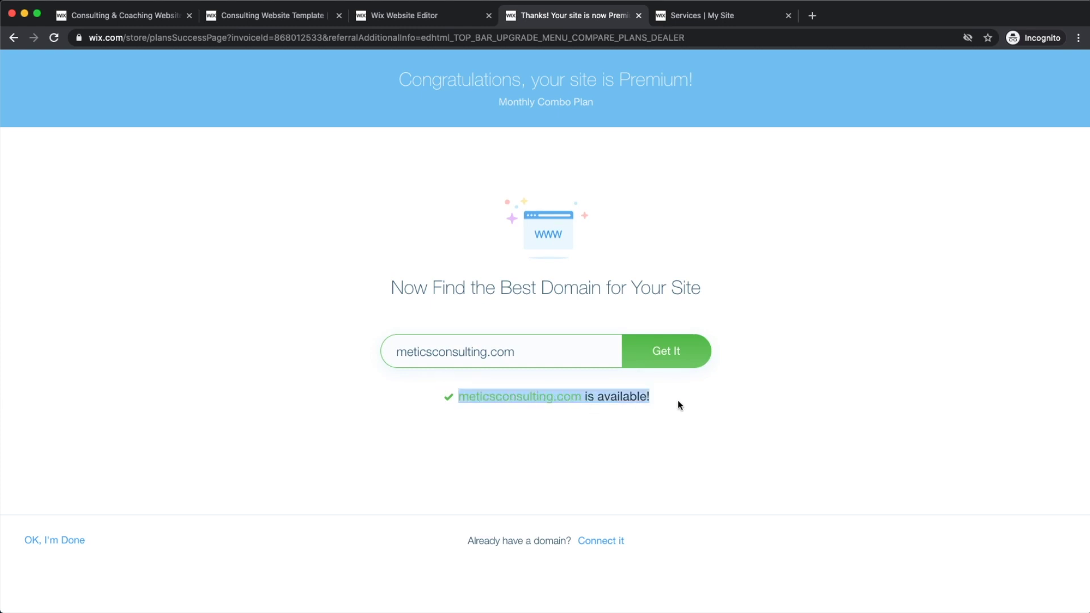
left_click(680, 404)
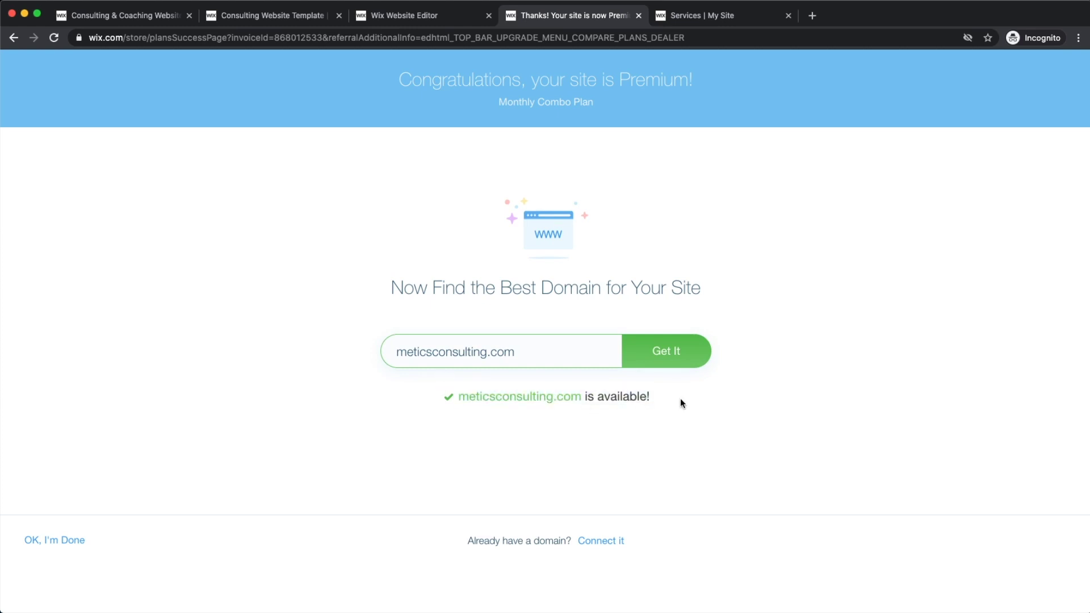
left_click(668, 352)
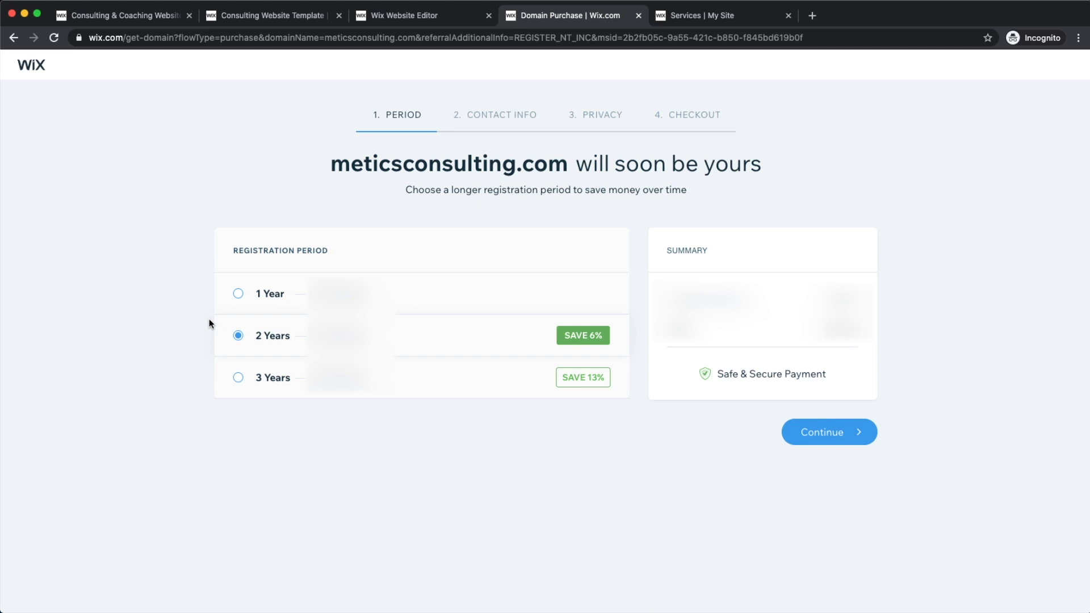
- Set the registration period of meticsconsulting.com to 1 Year and continue to the contact info
scroll(247, 352, "up", 3)
left_click(238, 377)
scroll(458, 416, "down", 3)
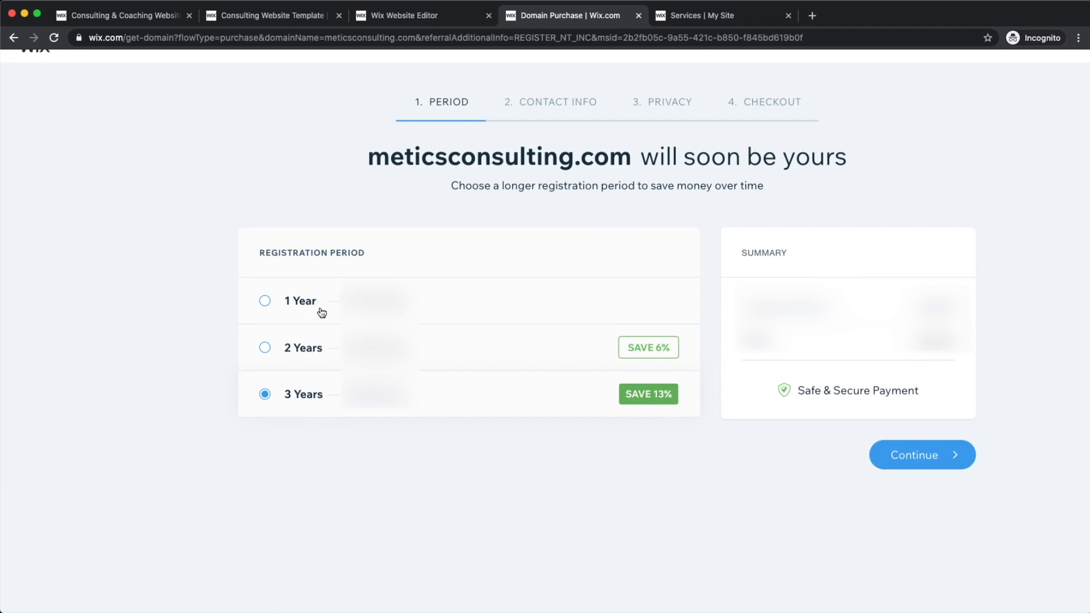
left_click(264, 302)
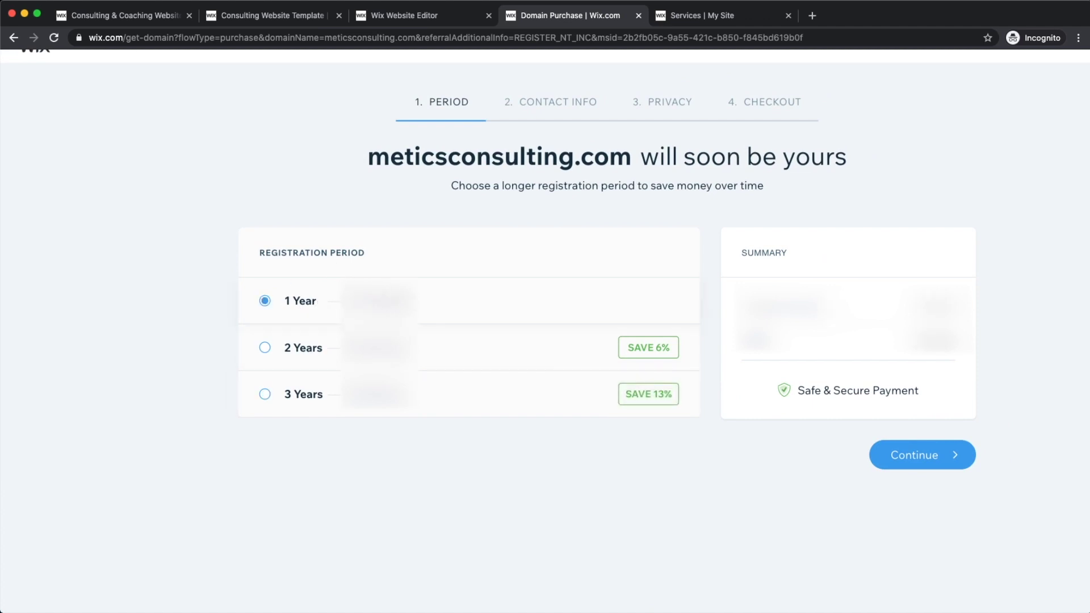
scroll(455, 300, "down", 2)
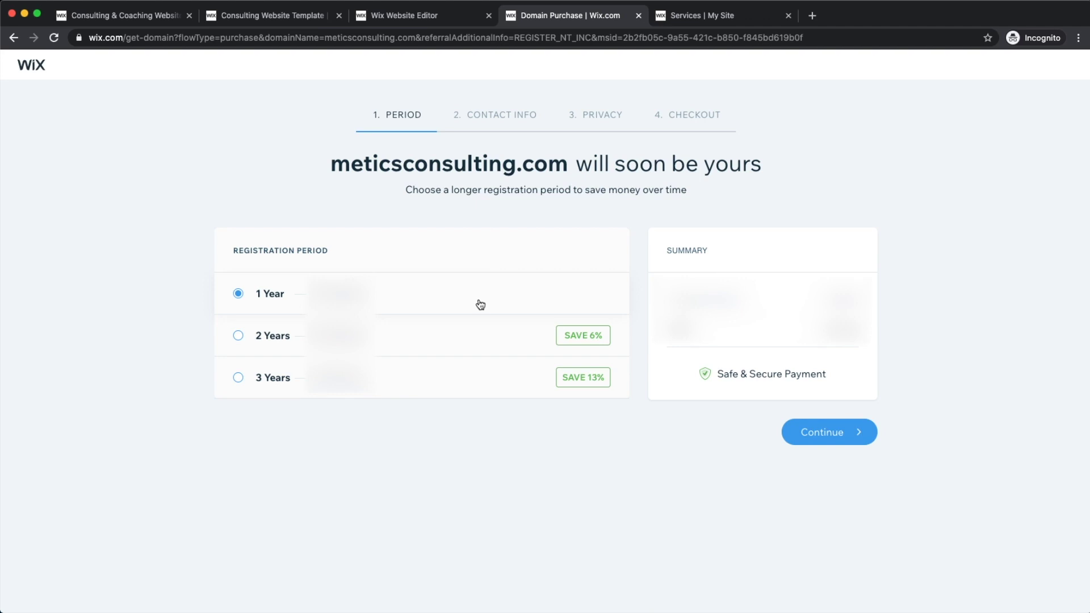
scroll(525, 296, "up", 3)
scroll(525, 297, "down", 3)
scroll(772, 319, "up", 3)
scroll(771, 319, "down", 3)
left_click(825, 431)
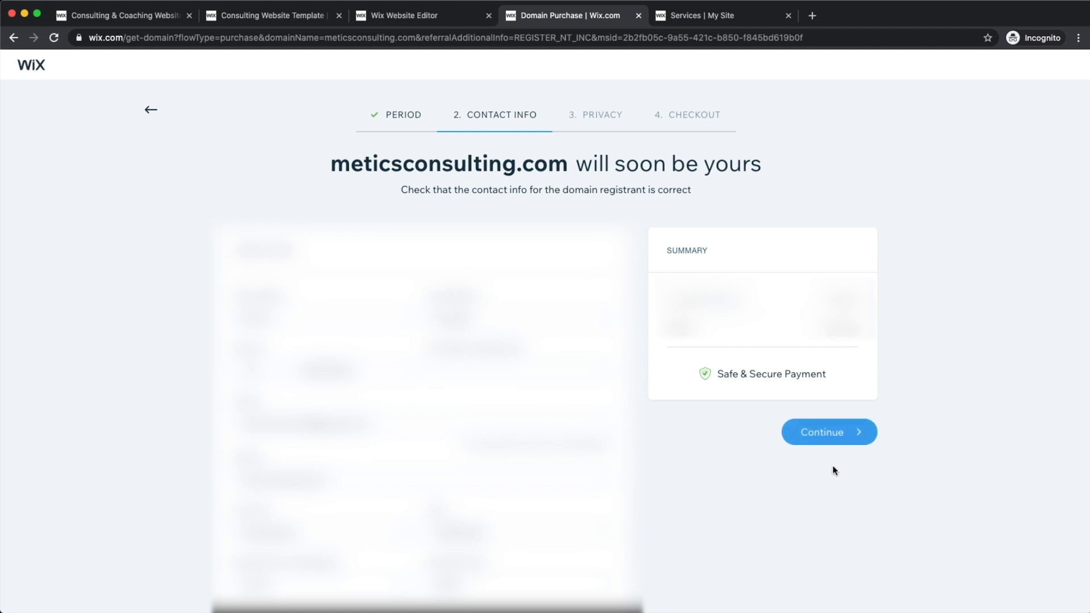
- Accept the domain registrant's contact info and continue to checkout with Private Registration (Recommended)
left_click(810, 433)
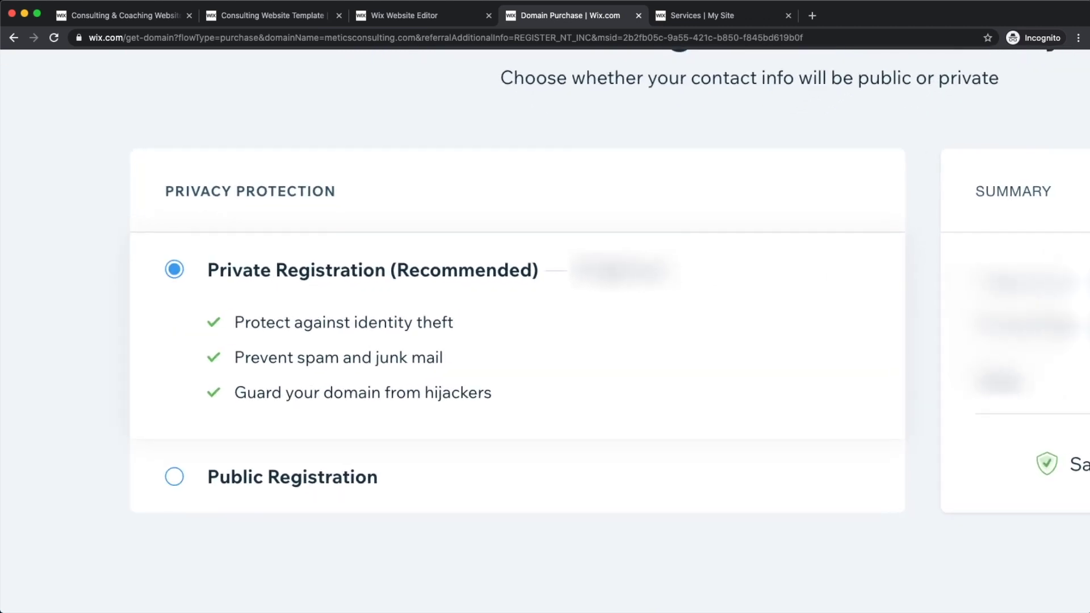
scroll(609, 278, "down", 5)
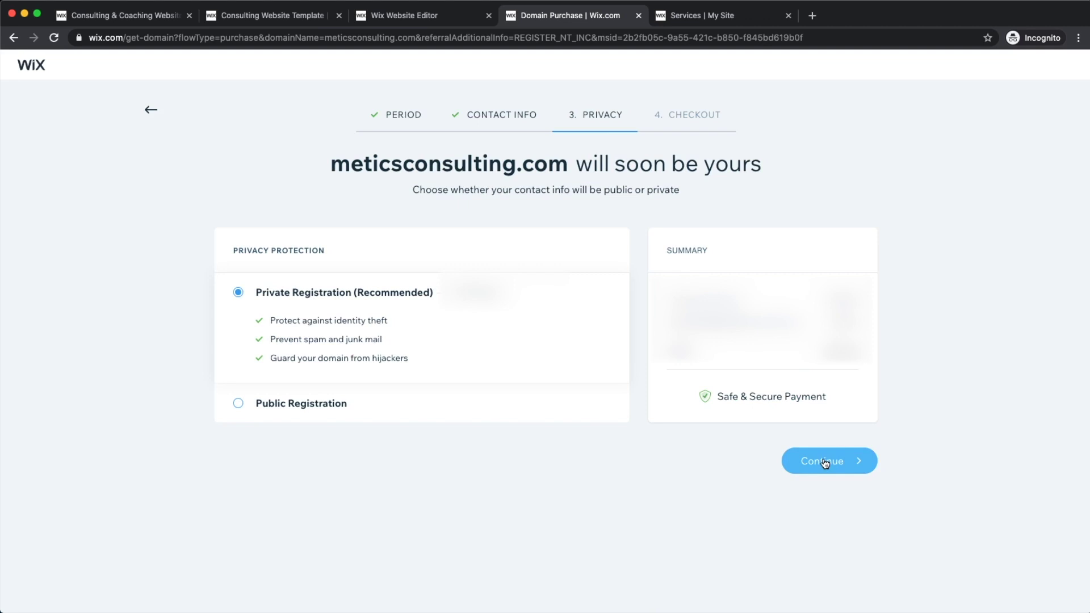
left_click(825, 463)
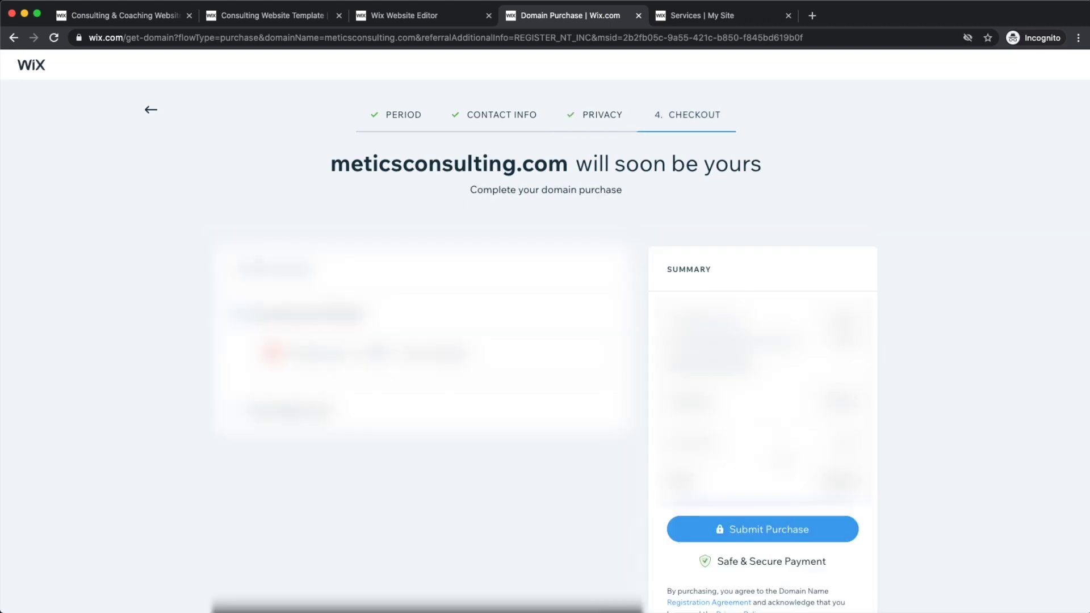
- Submit the purchase of the meticsconsulting.com domain using the payment details on the checkout page
scroll(776, 451, "down", 2)
left_click(758, 470)
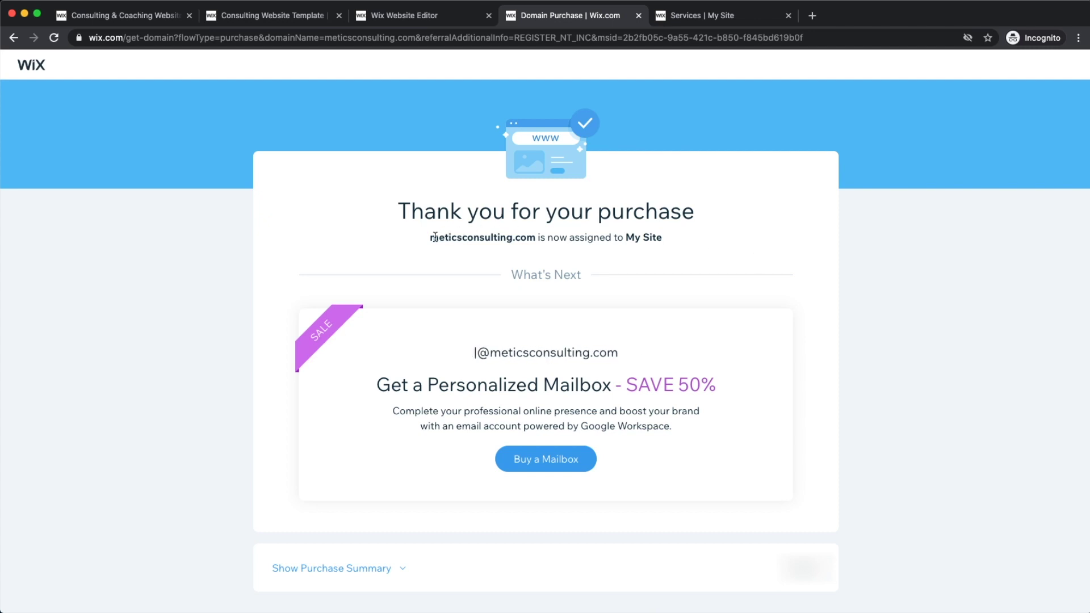
- Review the purchase confirmation showing which site meticsconsulting.com is assigned to, and close the page
scroll(434, 238, "up", 5)
left_click_drag(427, 239, 636, 241)
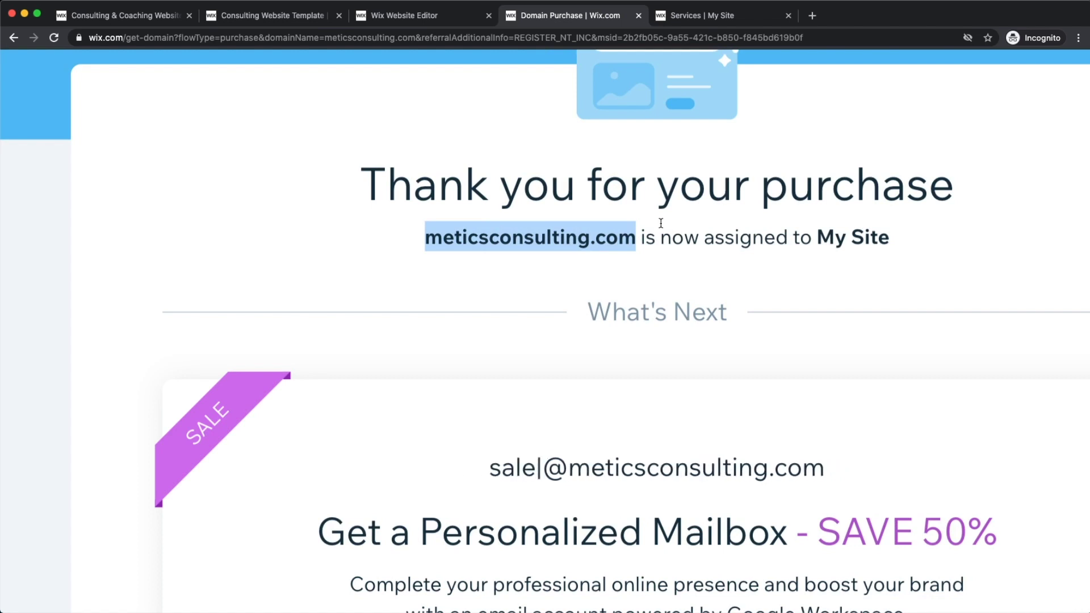
scroll(661, 223, "down", 5)
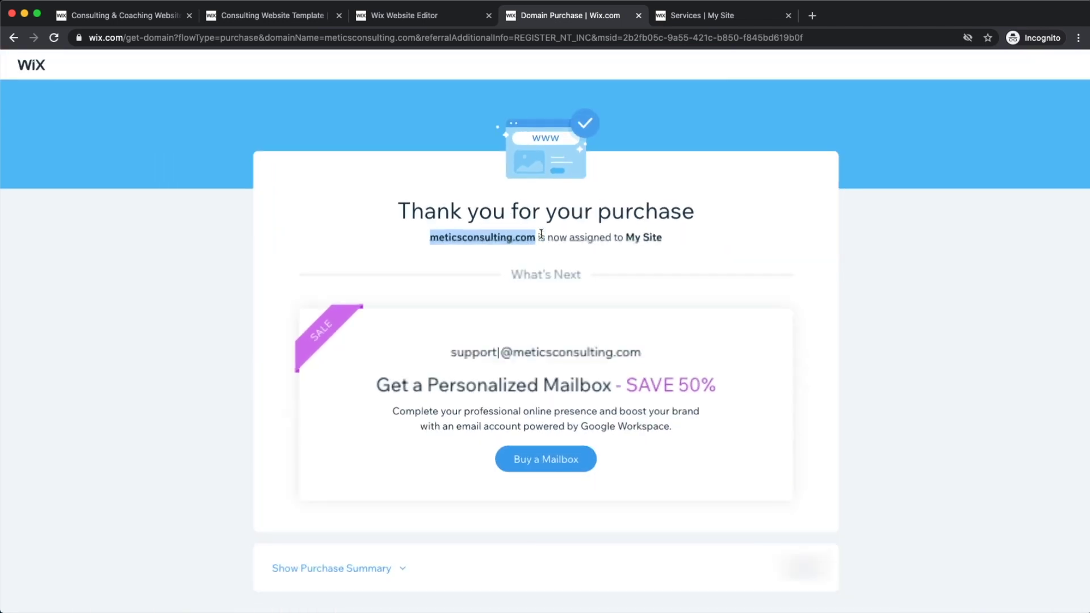
left_click(702, 231)
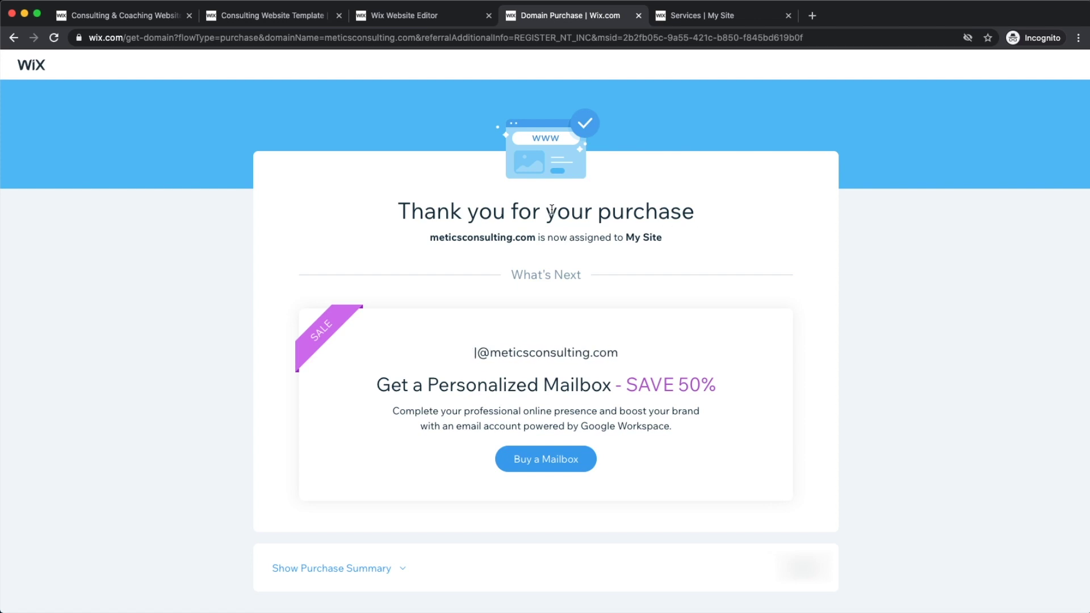
scroll(453, 234, "up", 5)
left_click_drag(410, 243, 591, 246)
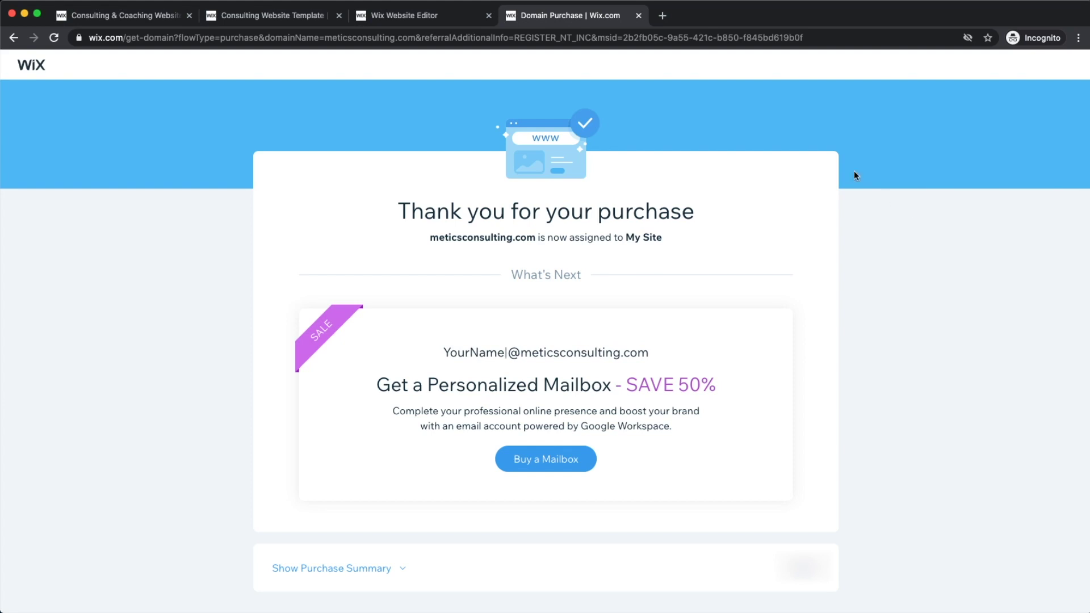
left_click(638, 16)
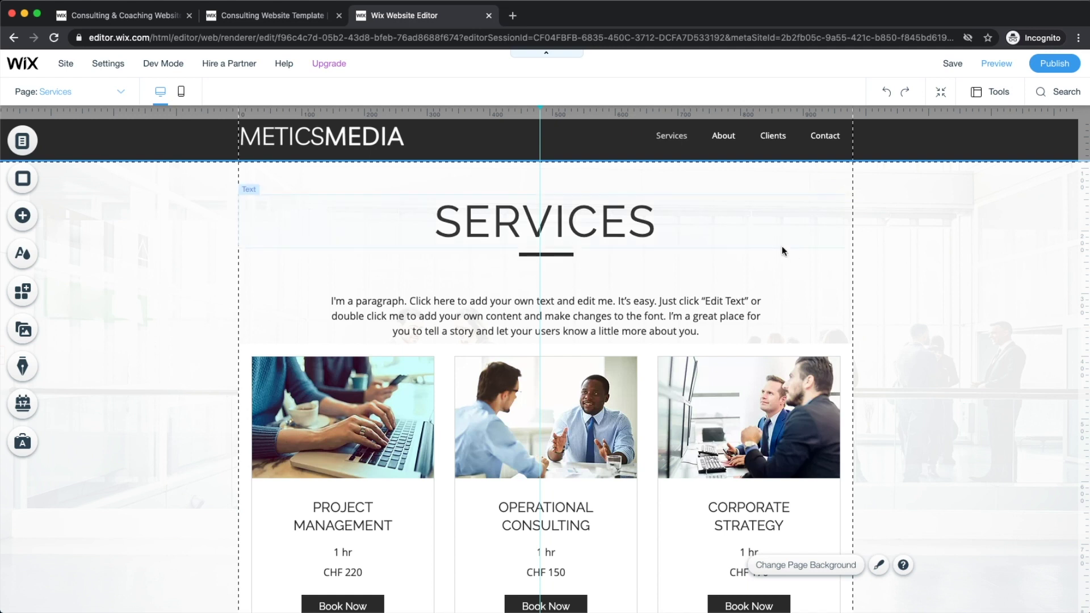
- Go from the site editor to the site's dashboard and open its settings
left_click(117, 68)
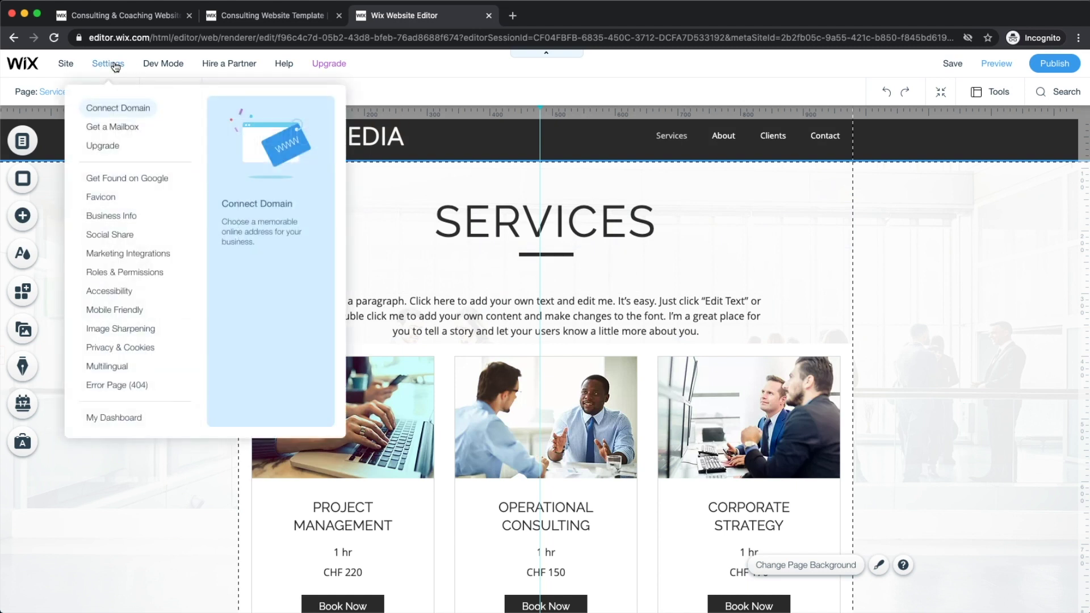
left_click(120, 418)
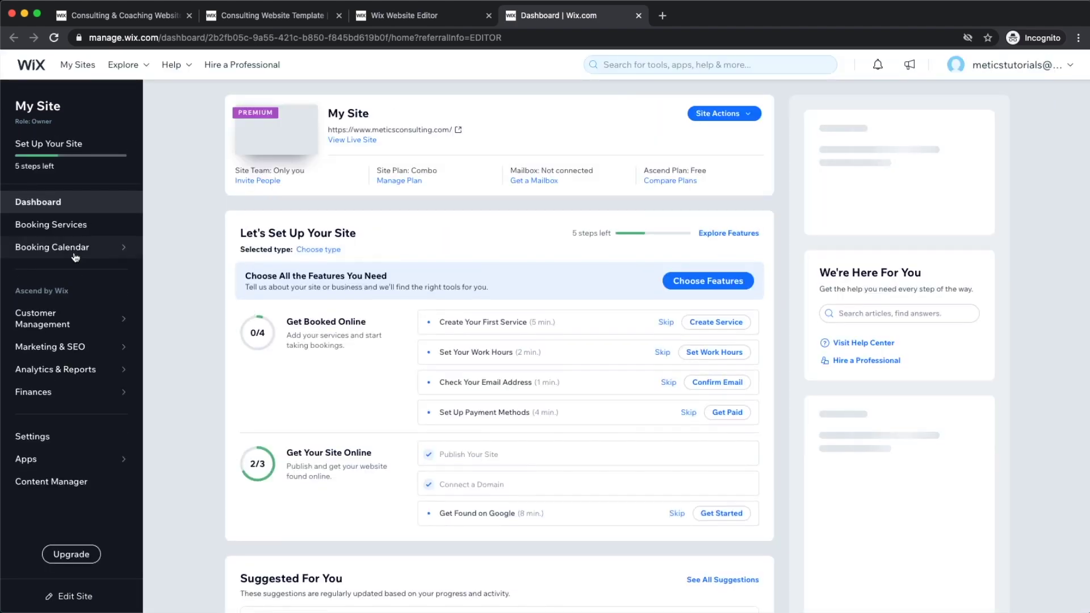
mouse_move(78, 251)
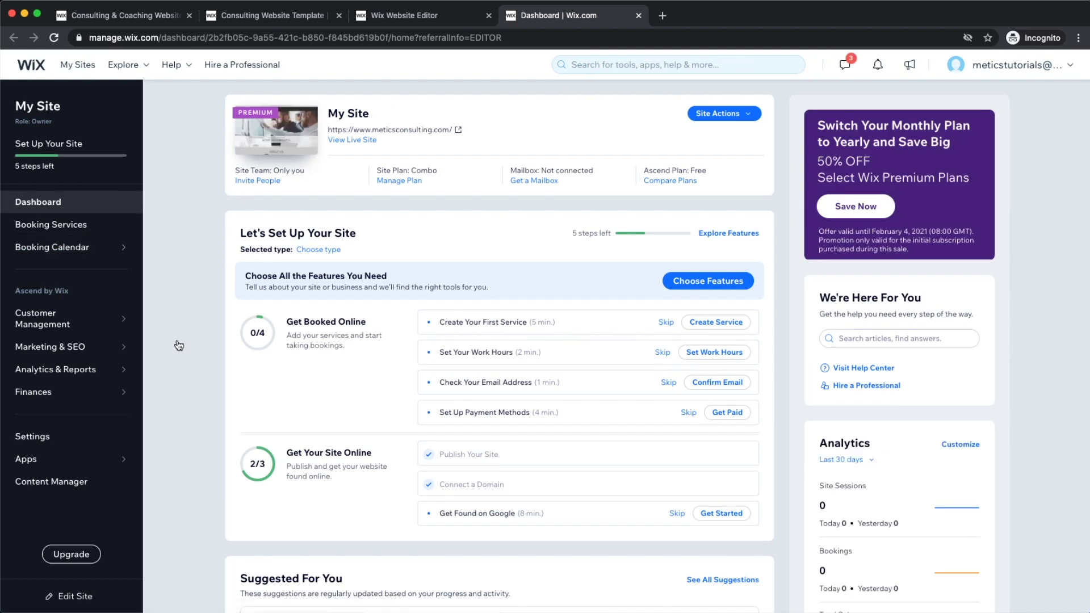
mouse_move(85, 318)
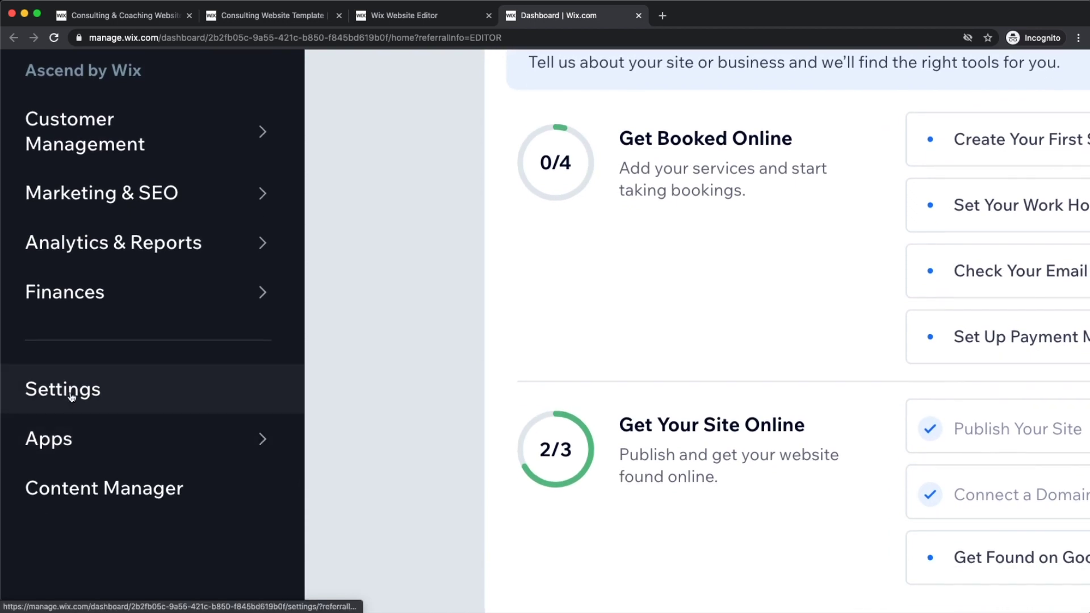
left_click(27, 434)
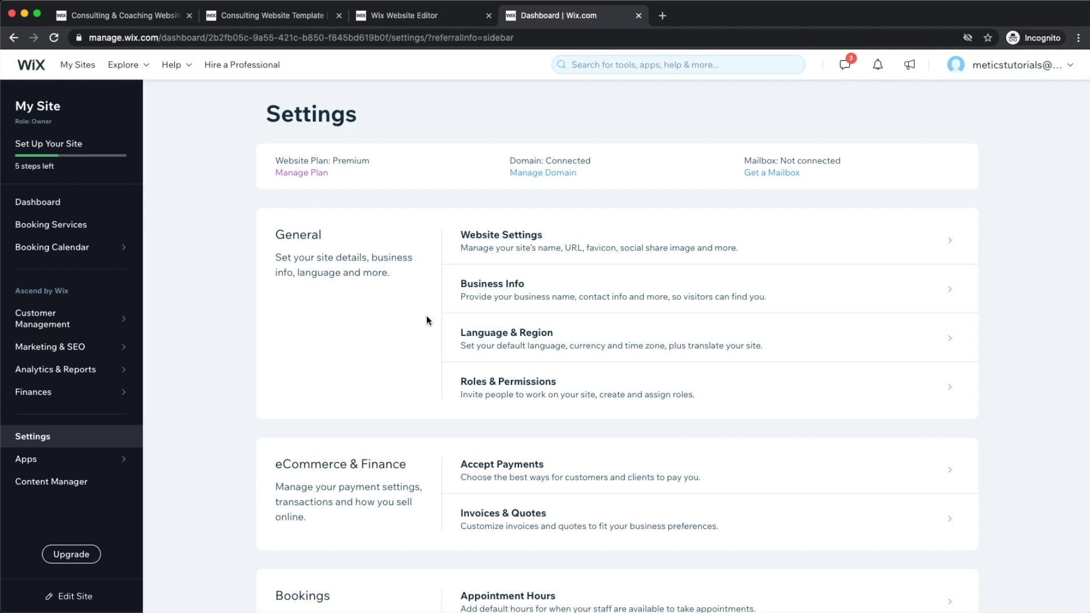
- Check the domain's connection status in the settings overview and open Website Settings
scroll(561, 163, "up", 5)
scroll(539, 167, "up", 2)
mouse_move(621, 160)
left_mouse_down()
mouse_move(598, 158)
mouse_move(627, 163)
left_mouse_up()
scroll(638, 170, "down", 5)
left_click(565, 243)
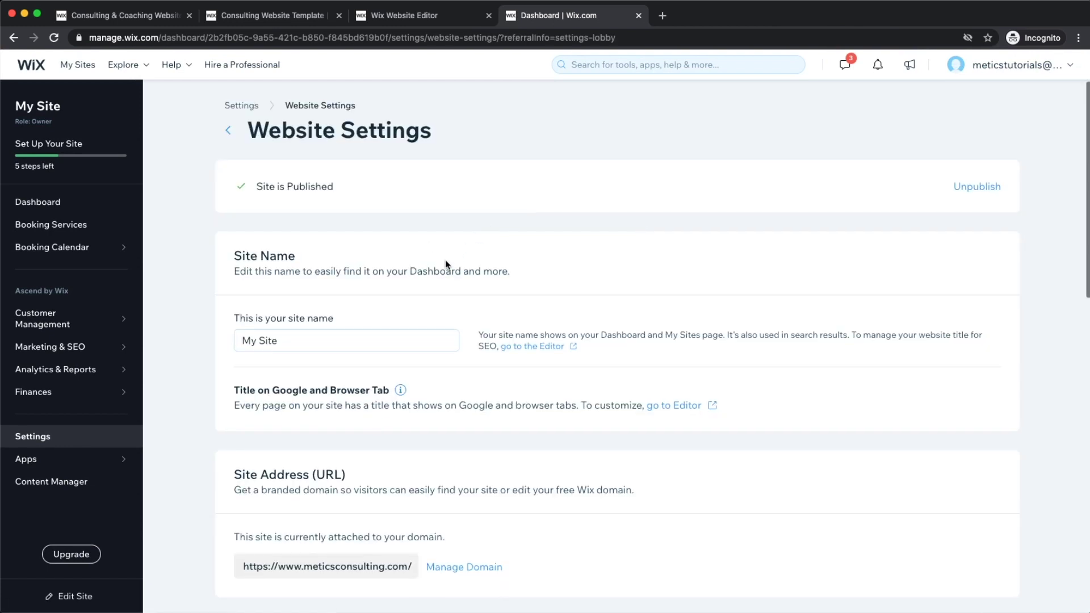
- Change the site name to Example Site in Website Settings
scroll(397, 258, "down", 2)
left_click_drag(316, 257, 239, 255)
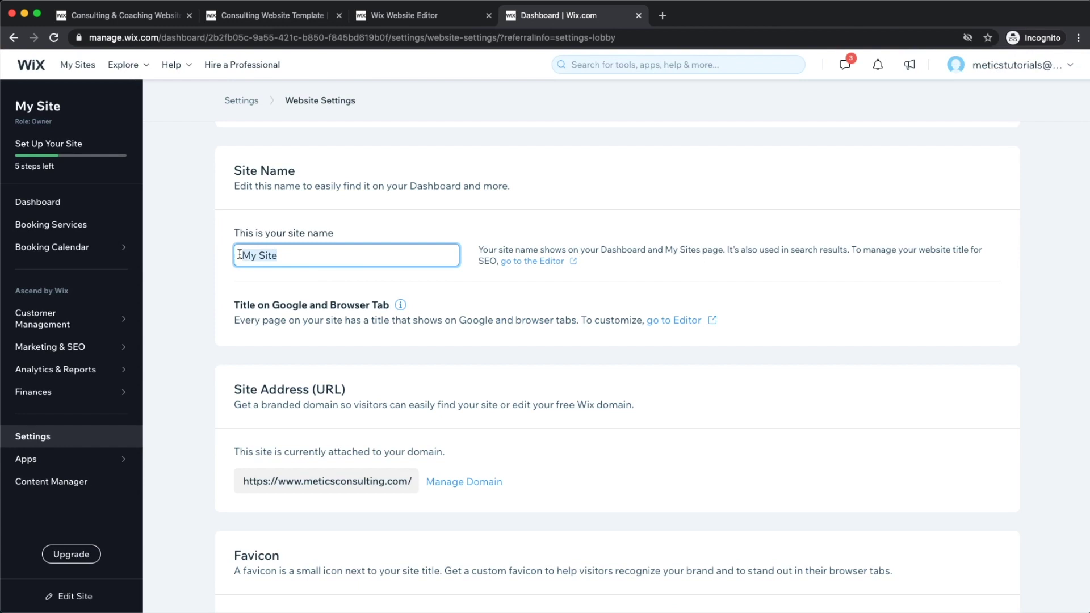
type("Example Site")
left_click(526, 293)
scroll(452, 312, "down", 3)
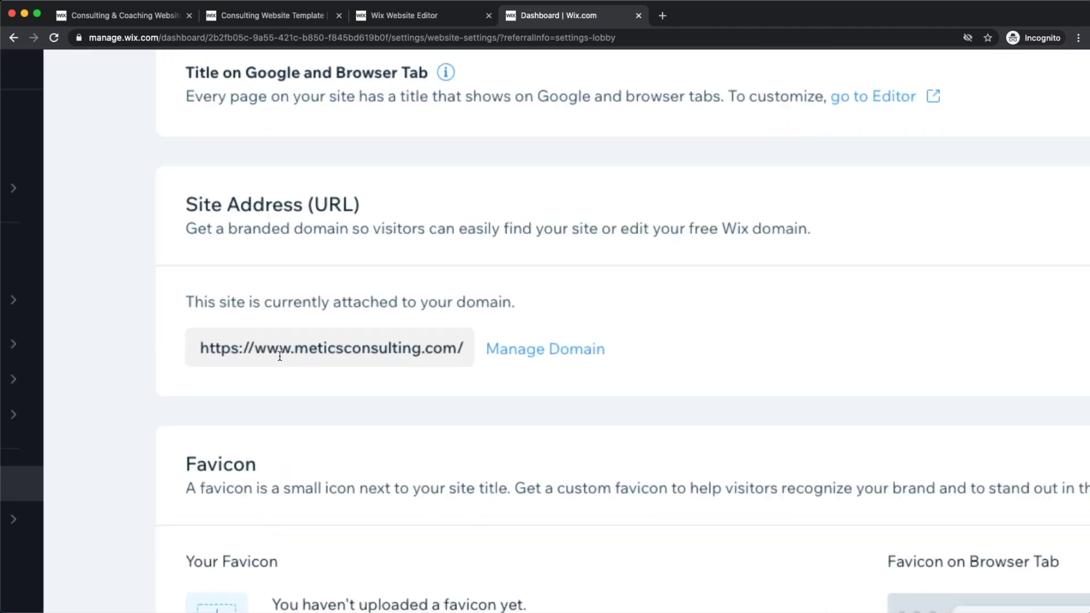
mouse_move(197, 349)
left_mouse_down()
mouse_move(364, 364)
mouse_move(489, 350)
mouse_move(189, 350)
left_mouse_up()
key("super+c")
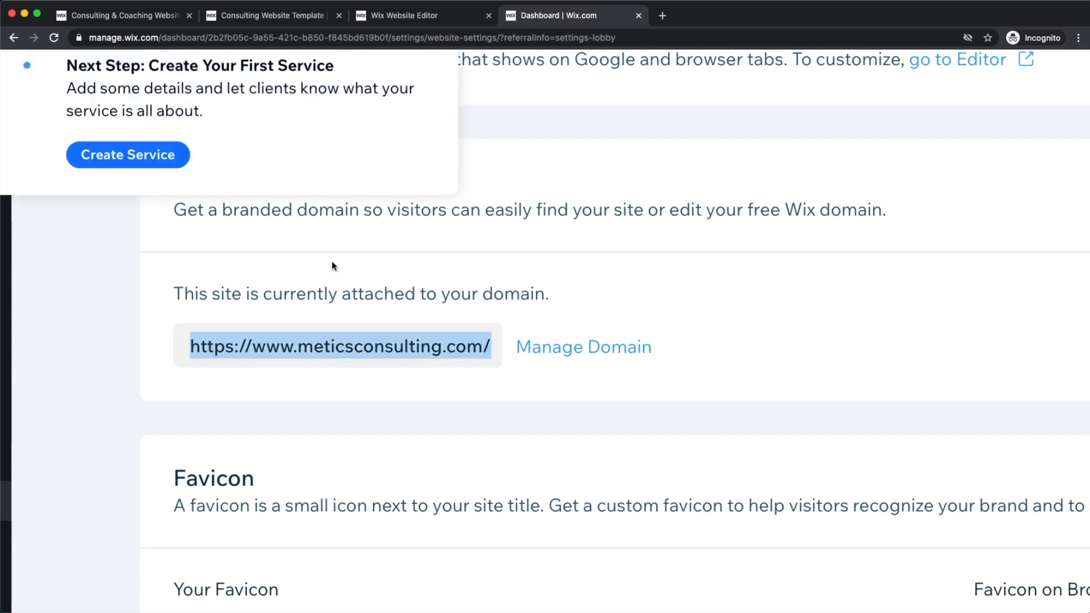
left_click(662, 17)
key("super+v")
key("Return")
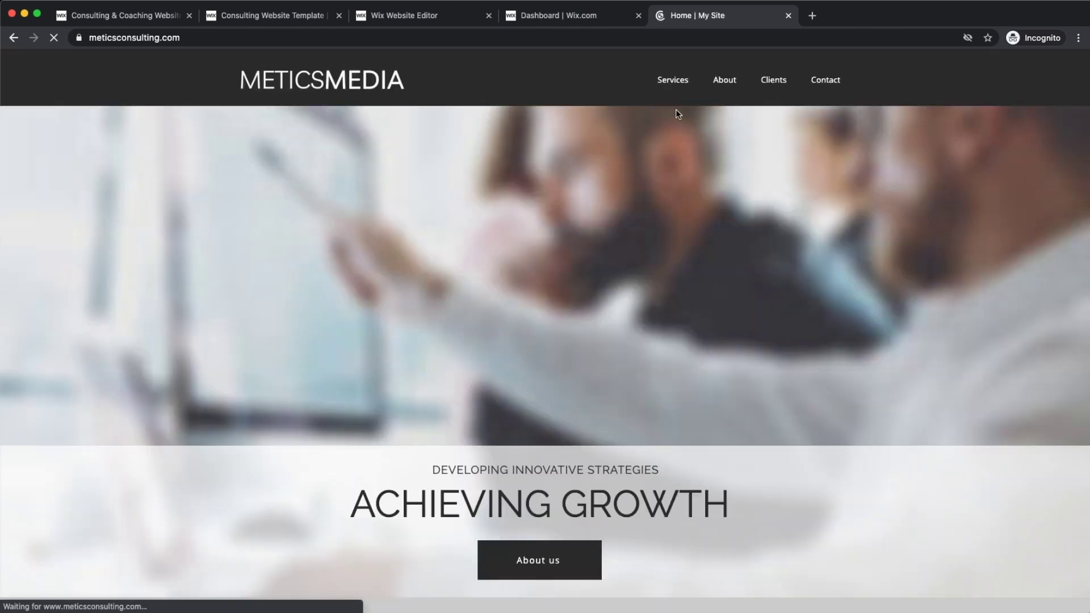
- Check the live site's address, home page and About page, and close the site
left_click(79, 37)
left_click(96, 39)
key("super+c")
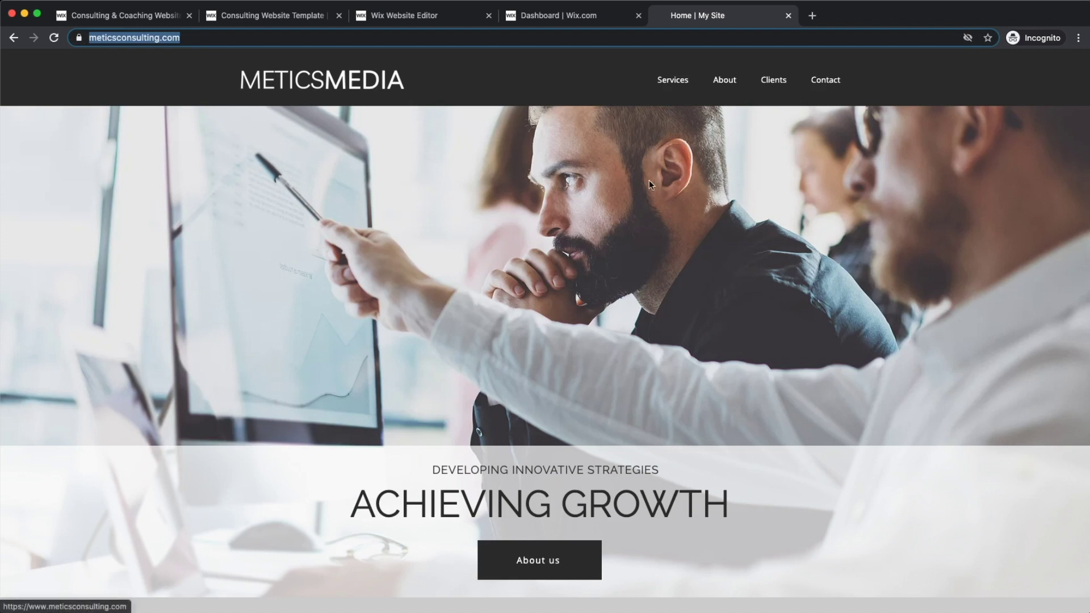
scroll(652, 179, "down", 4)
scroll(715, 115, "up", 4)
left_click(724, 80)
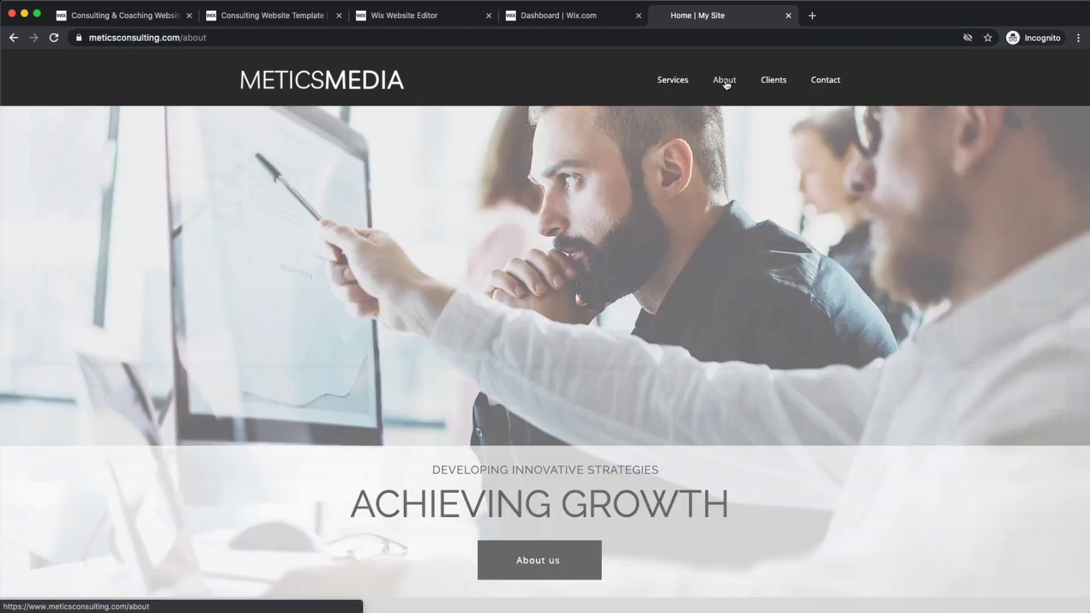
left_click(787, 15)
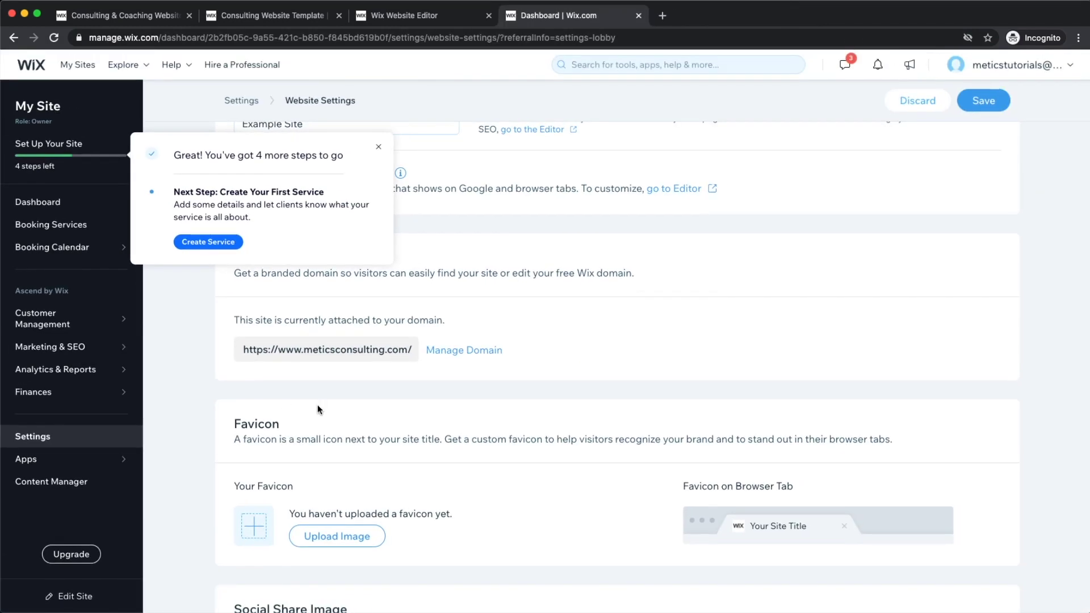
left_click(662, 16)
key("super+v")
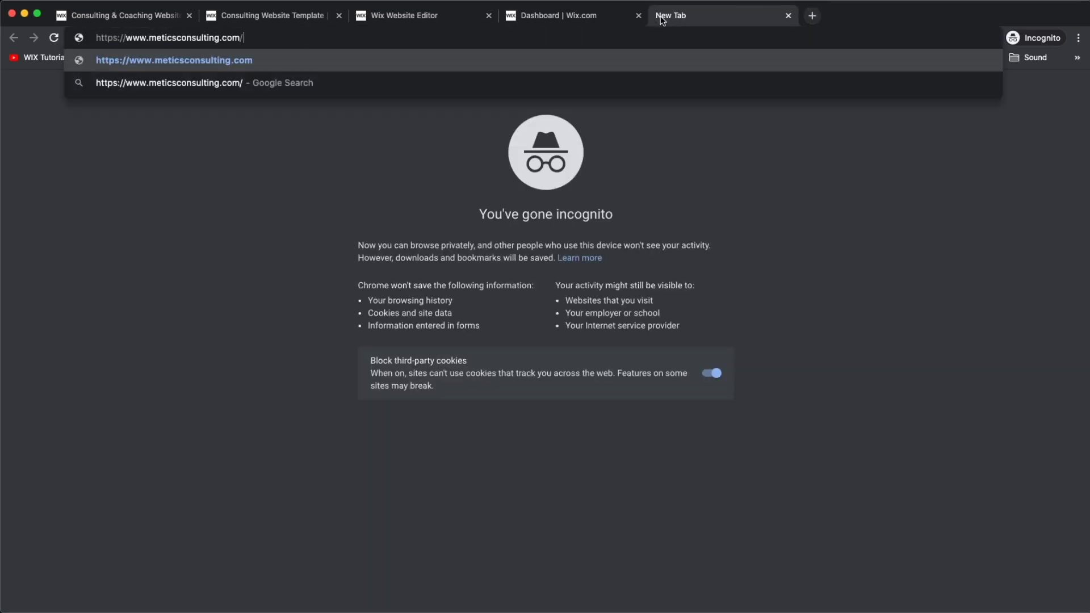
key("Return")
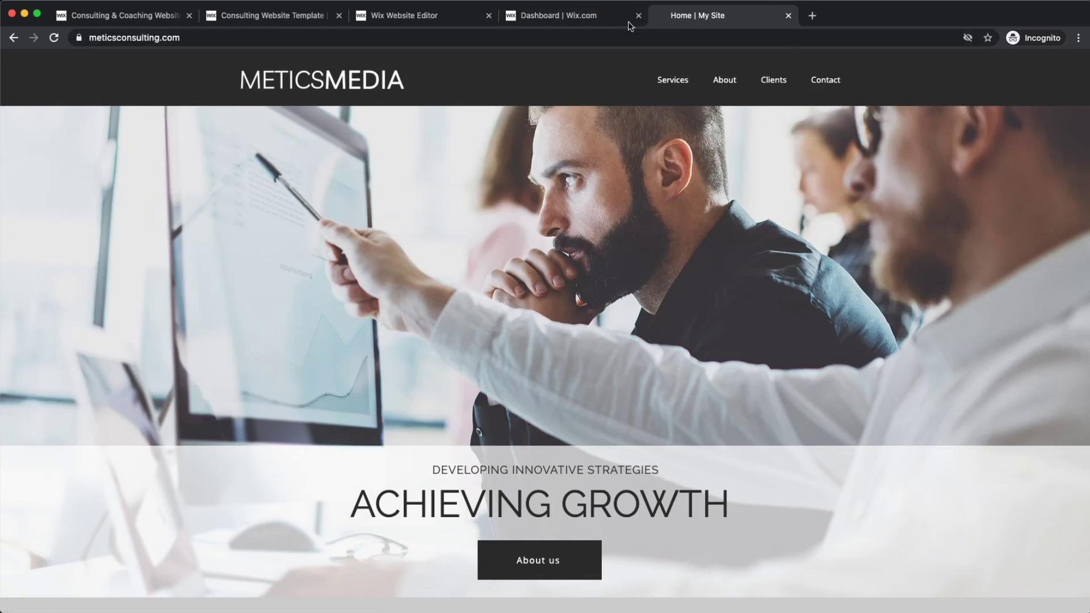
left_click(541, 21)
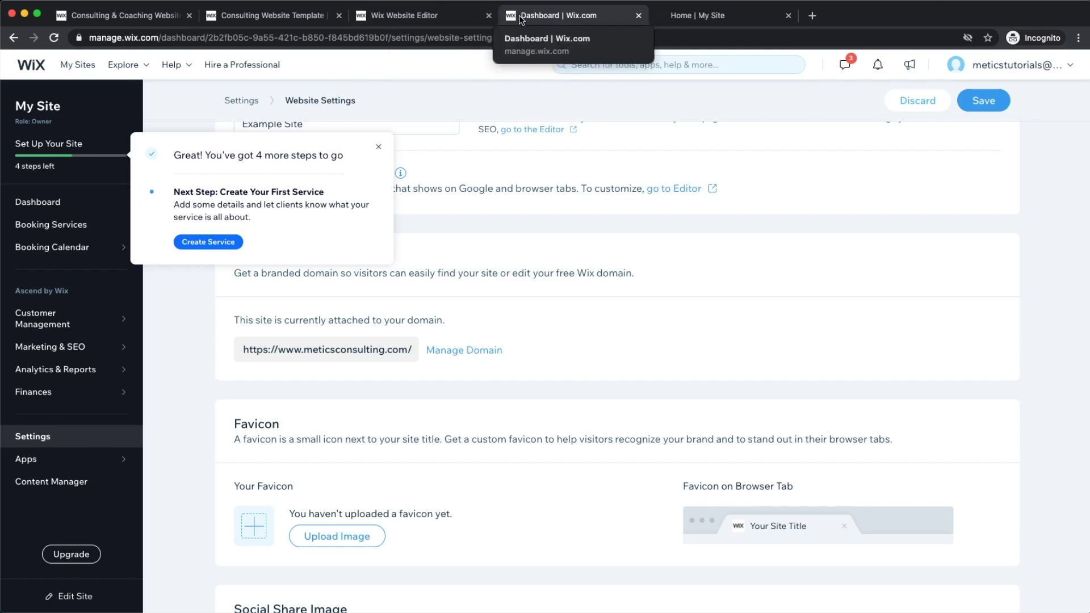
left_click(698, 20)
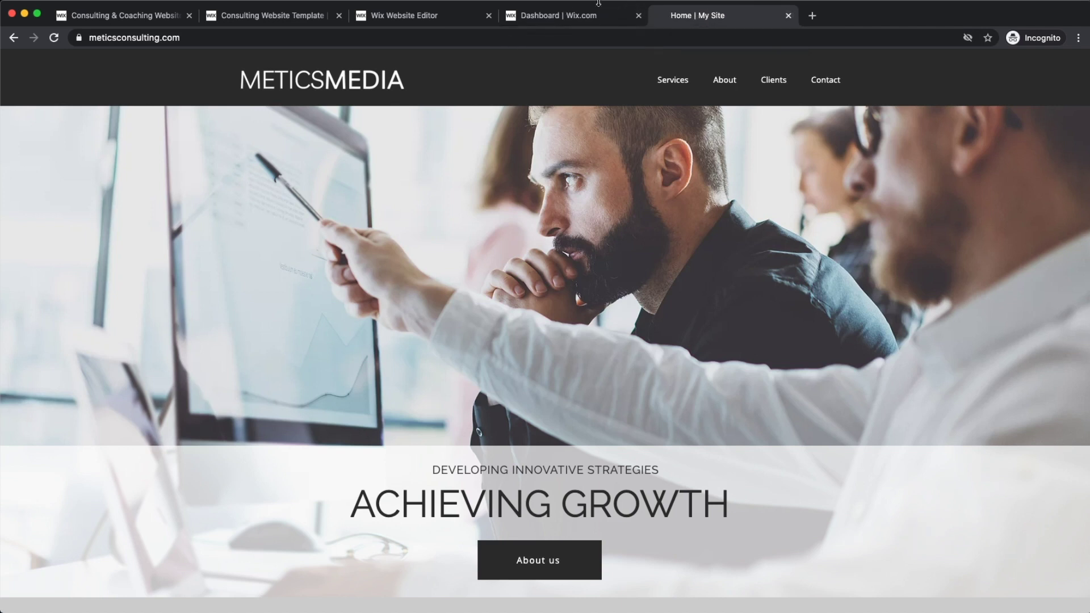
left_click(581, 12)
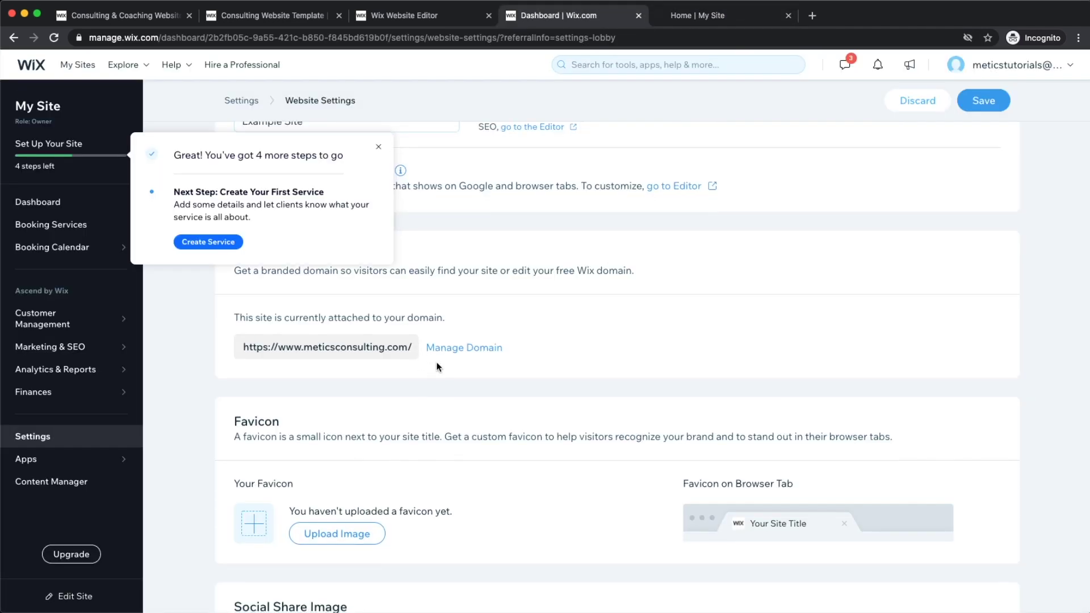
- Dismiss the suggestion to create a first service and set M.png from the site files as the favicon
scroll(396, 267, "down", 1)
left_click(378, 146)
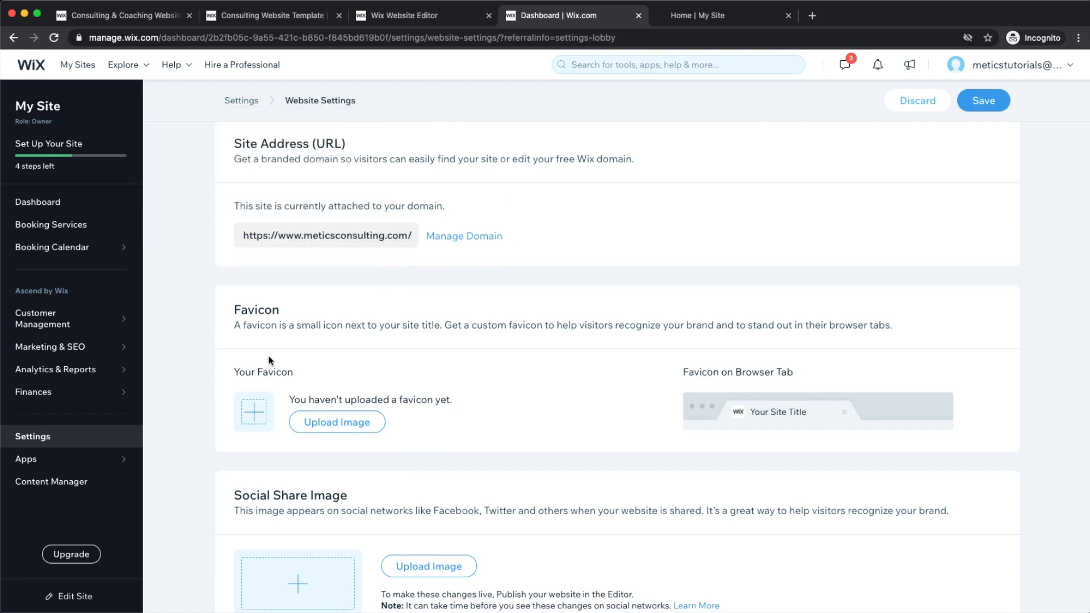
scroll(227, 292, "down", 1)
left_click_drag(229, 293, 291, 291)
scroll(359, 299, "down", 1)
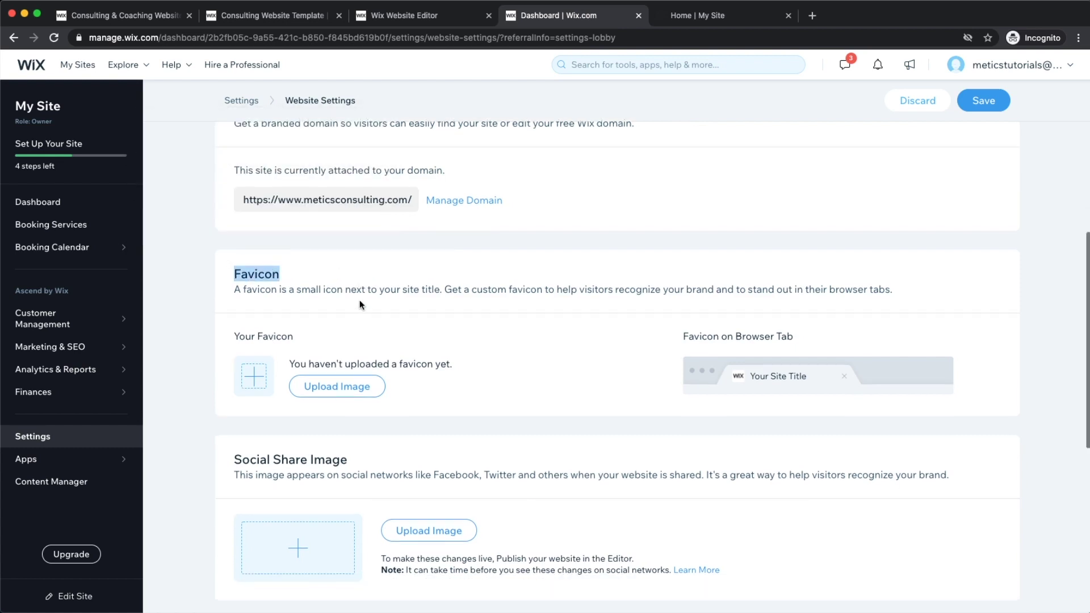
left_click(335, 397)
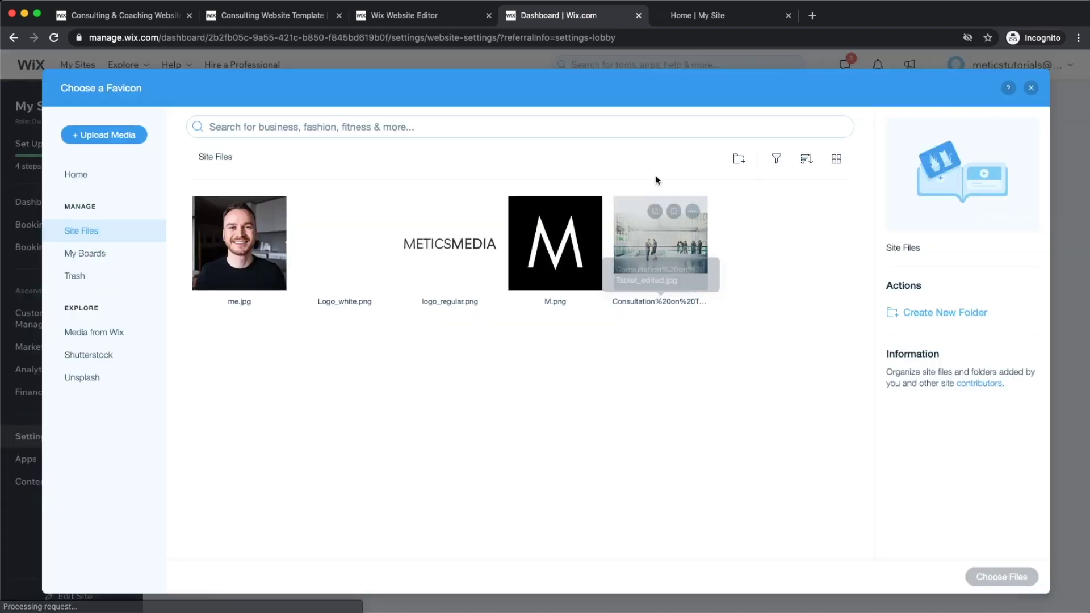
left_click(570, 266)
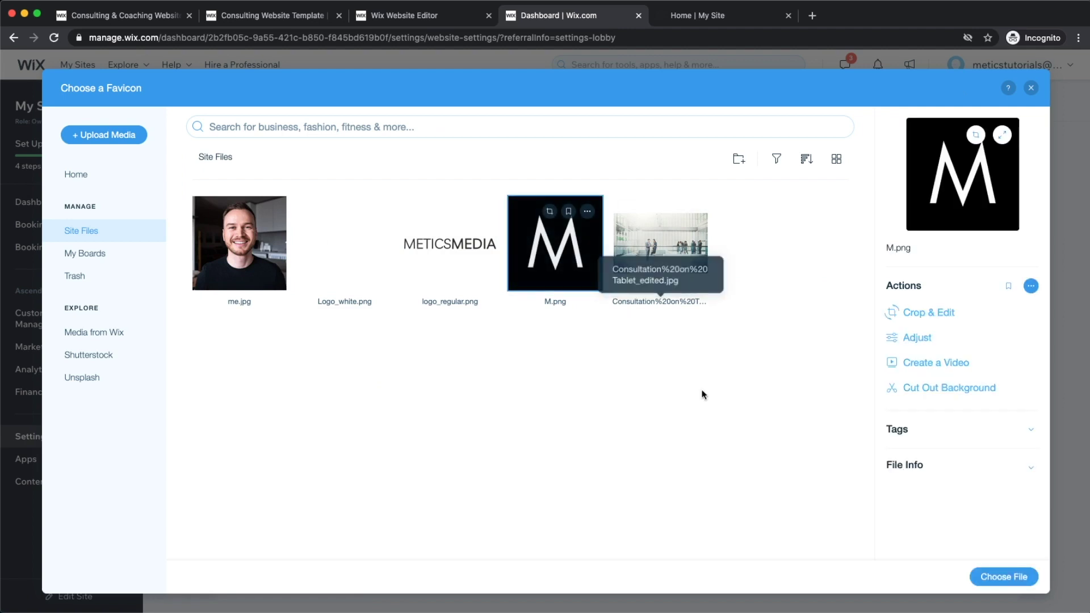
left_click(1003, 576)
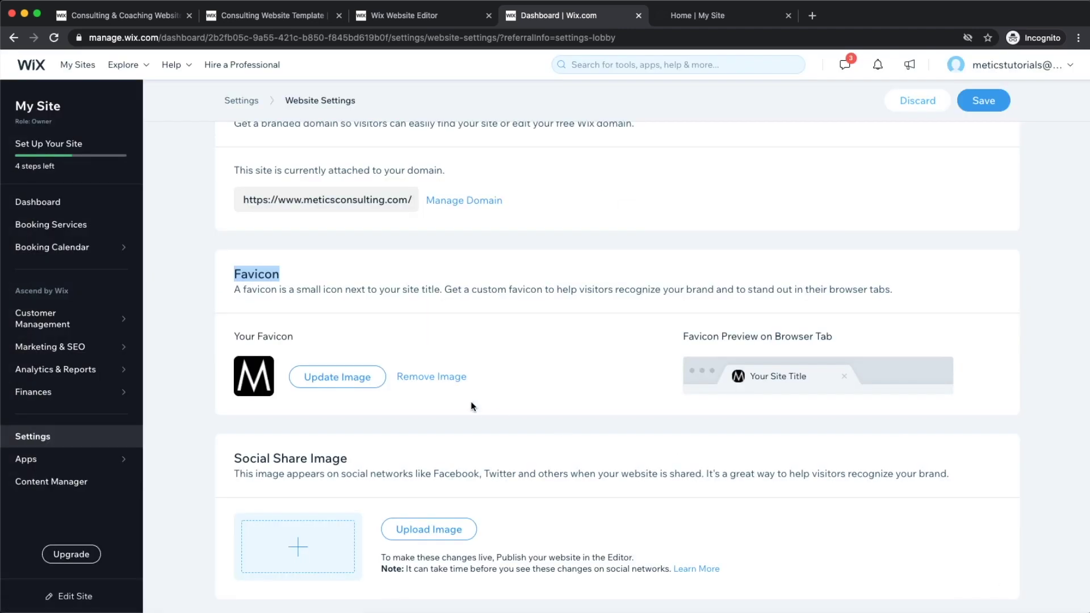
- Save the website settings and reload the live site to check its tab title and favicon
left_click(983, 101)
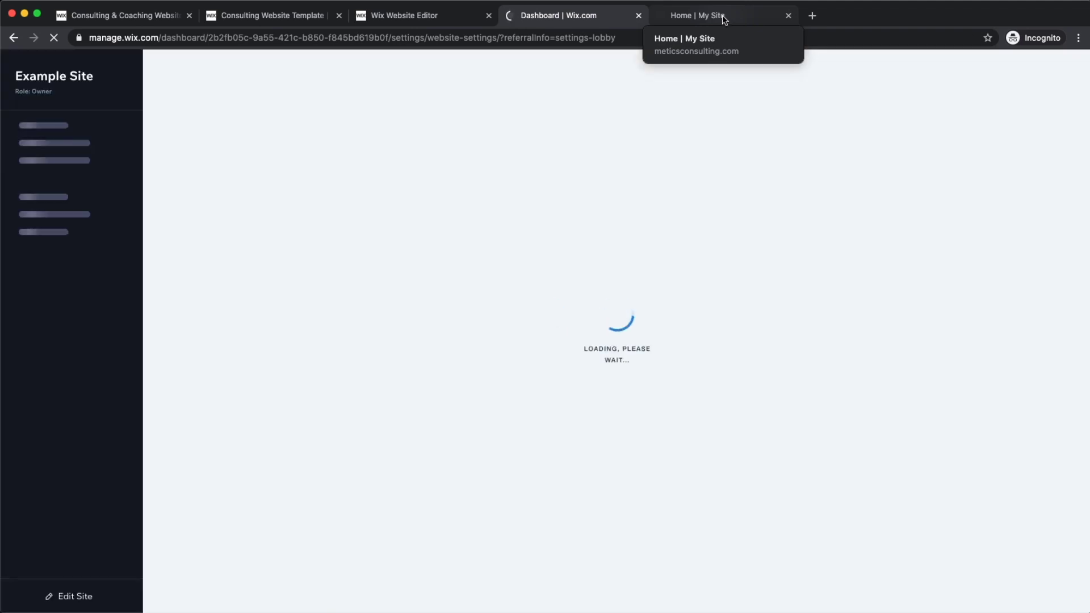
left_click(722, 15)
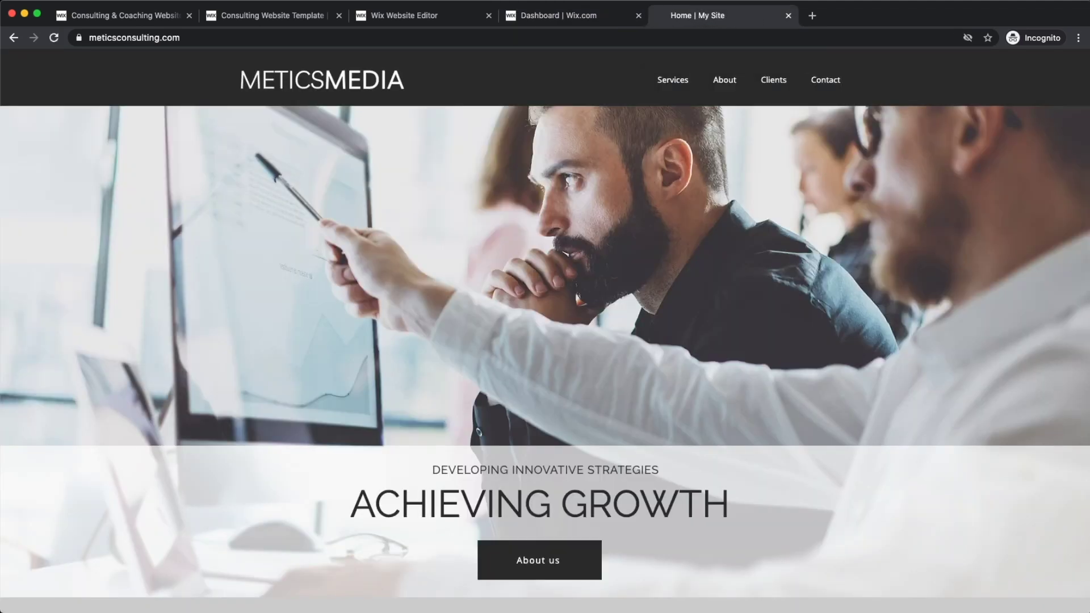
left_click(54, 38)
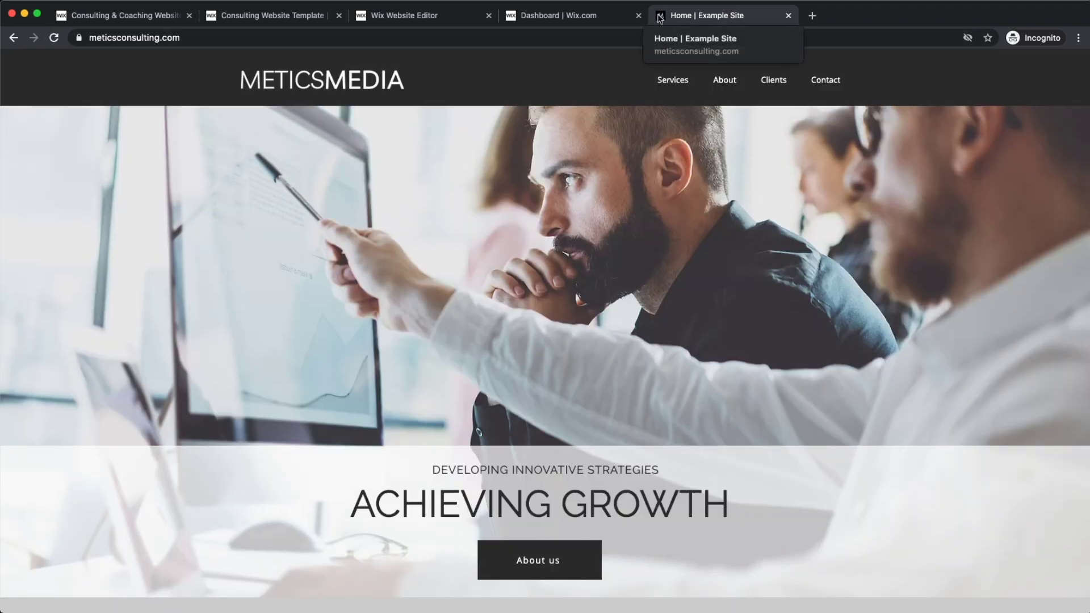
- Return to the Website Settings, set M.png from the site files as the social share image, and save the settings
left_click(621, 16)
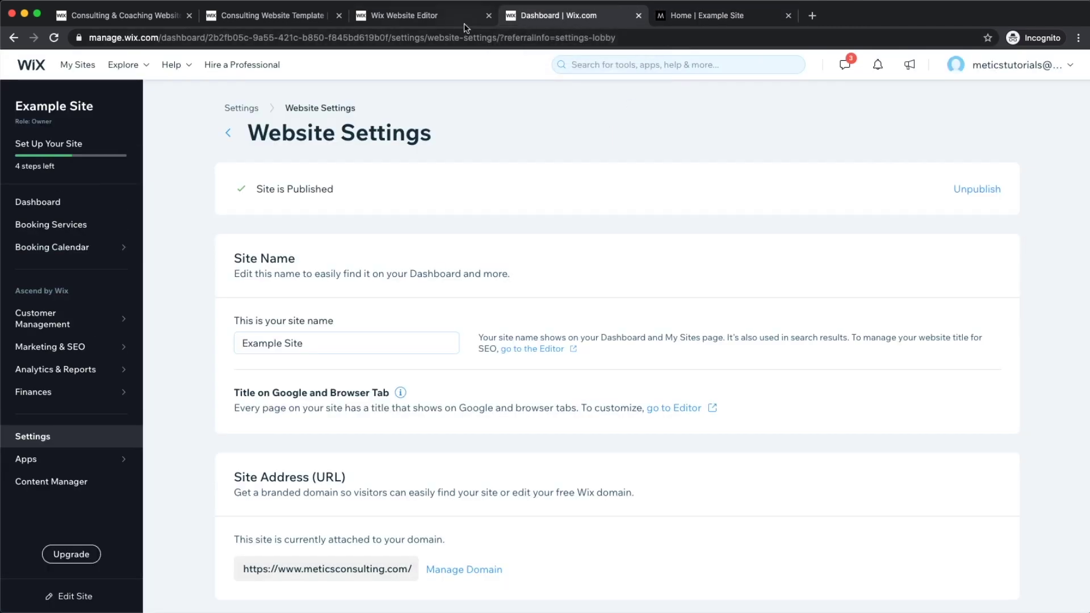
scroll(553, 210, "down", 10)
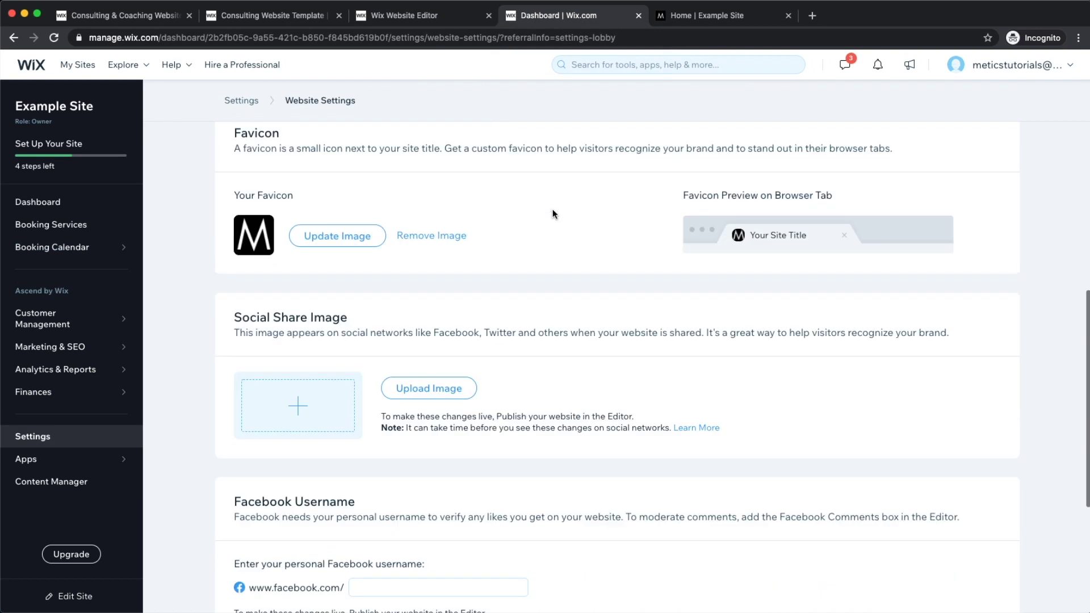
scroll(278, 315, "down", 2)
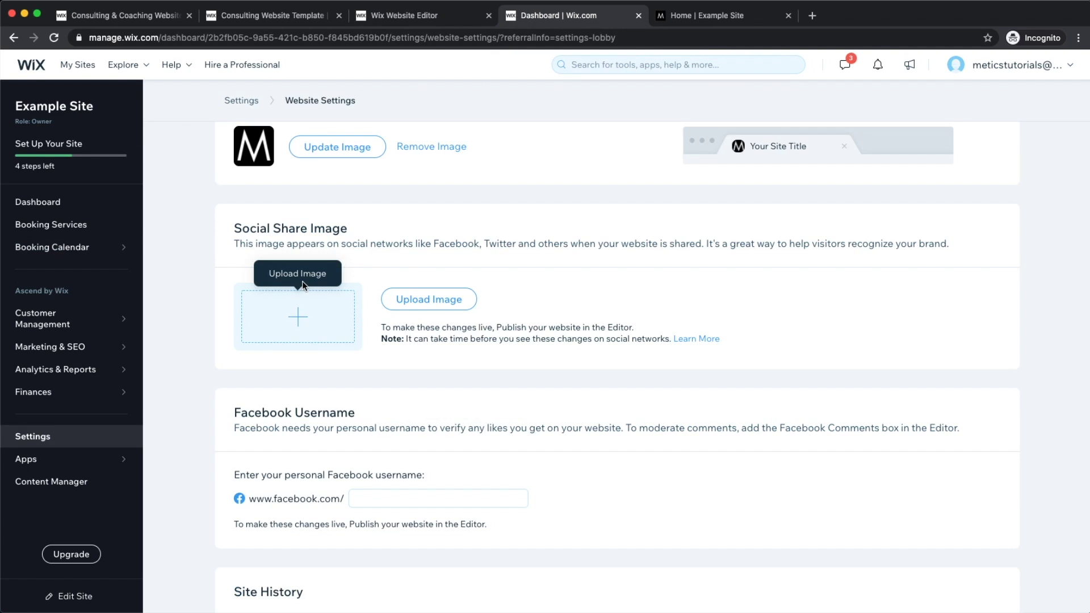
left_click(316, 323)
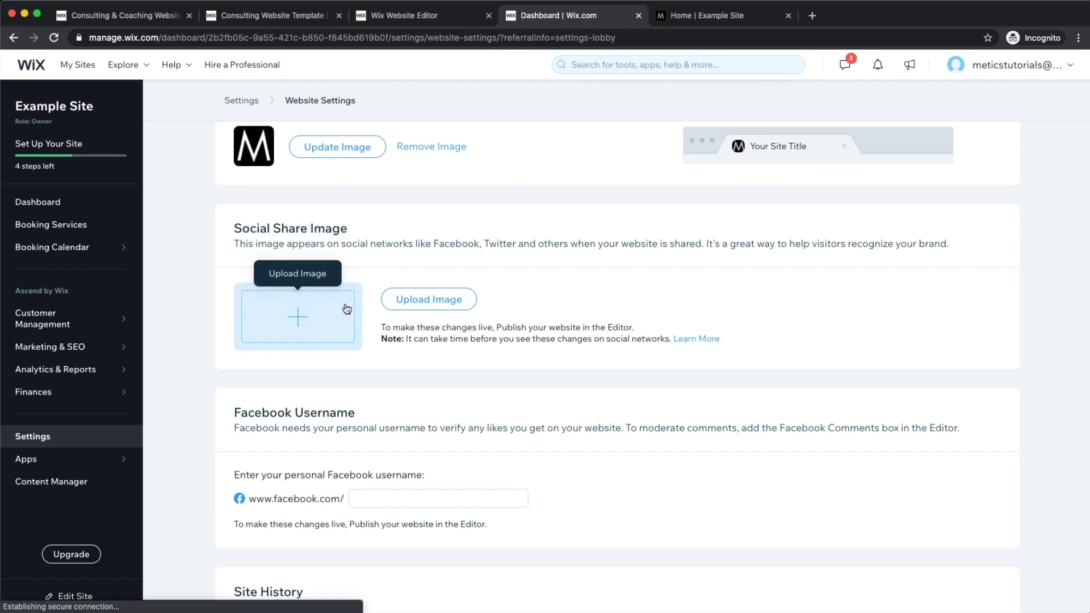
left_click(420, 307)
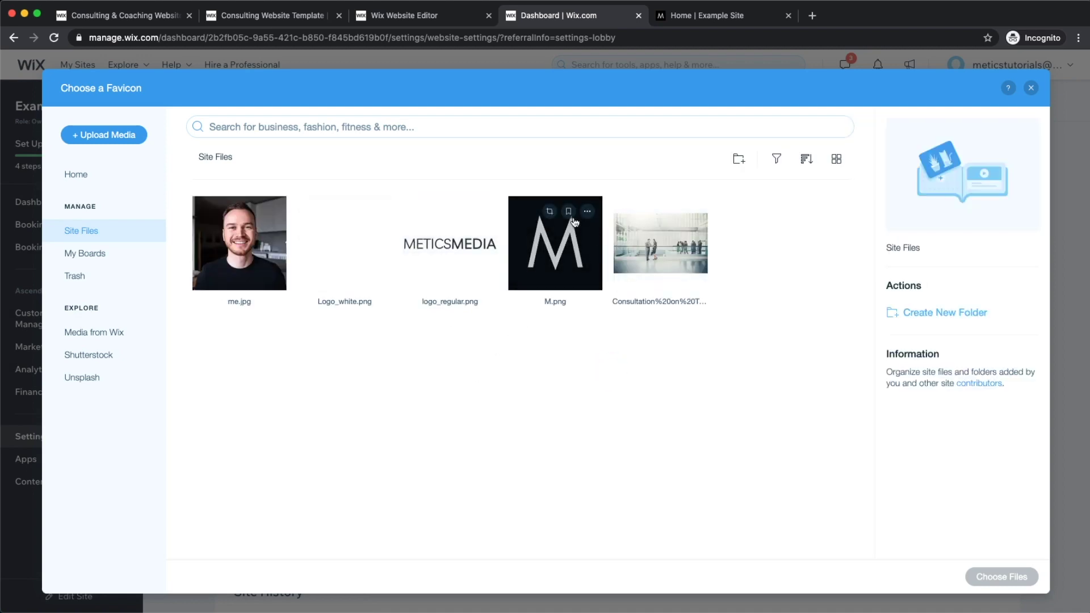
left_click(600, 222)
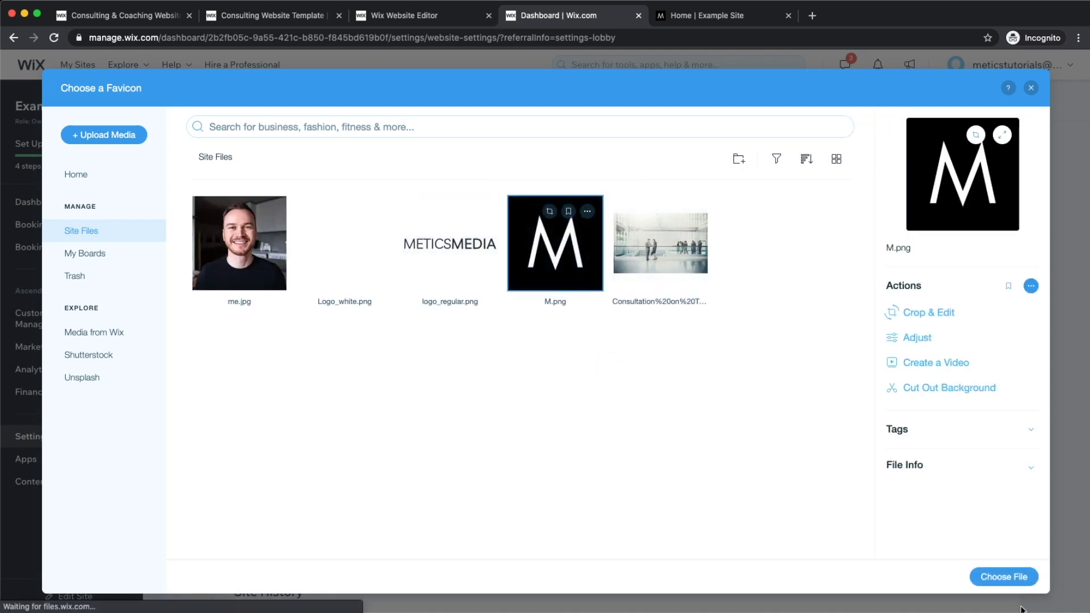
left_click(1018, 577)
scroll(444, 372, "down", 3)
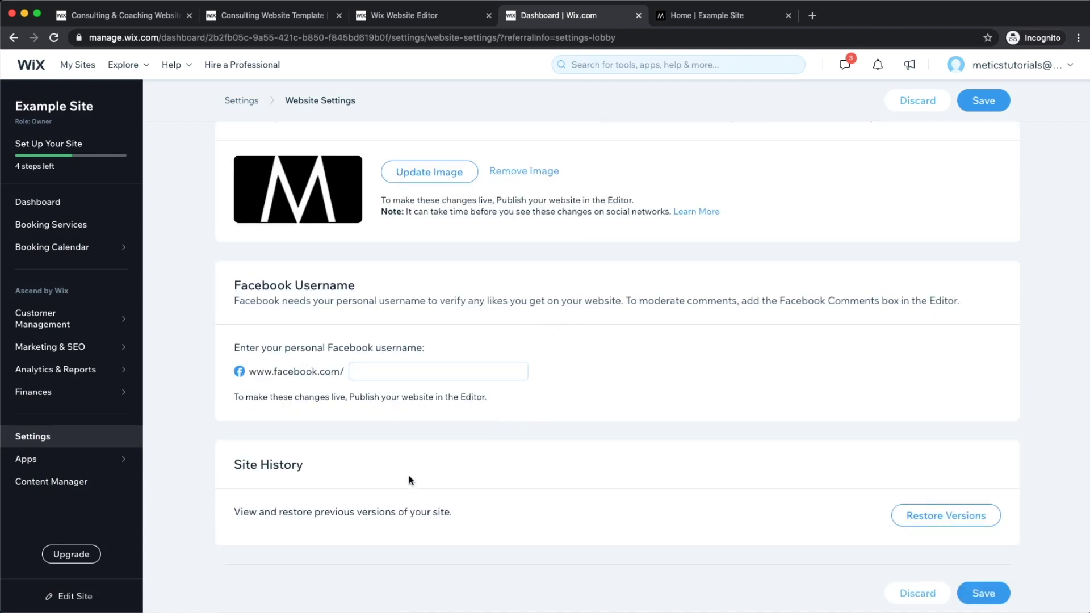
scroll(396, 387, "down", 1)
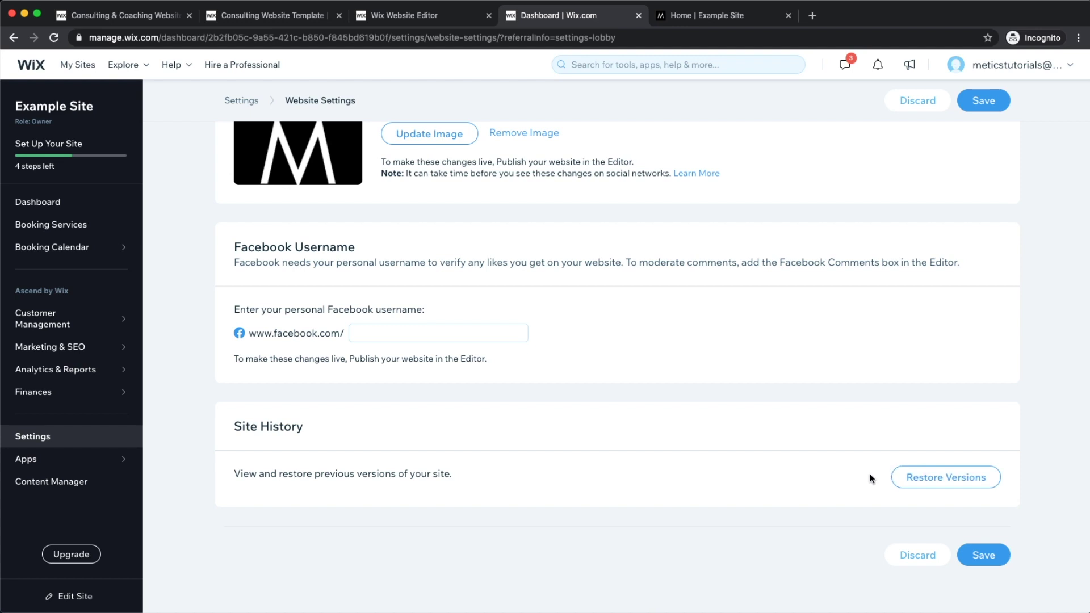
left_click(990, 558)
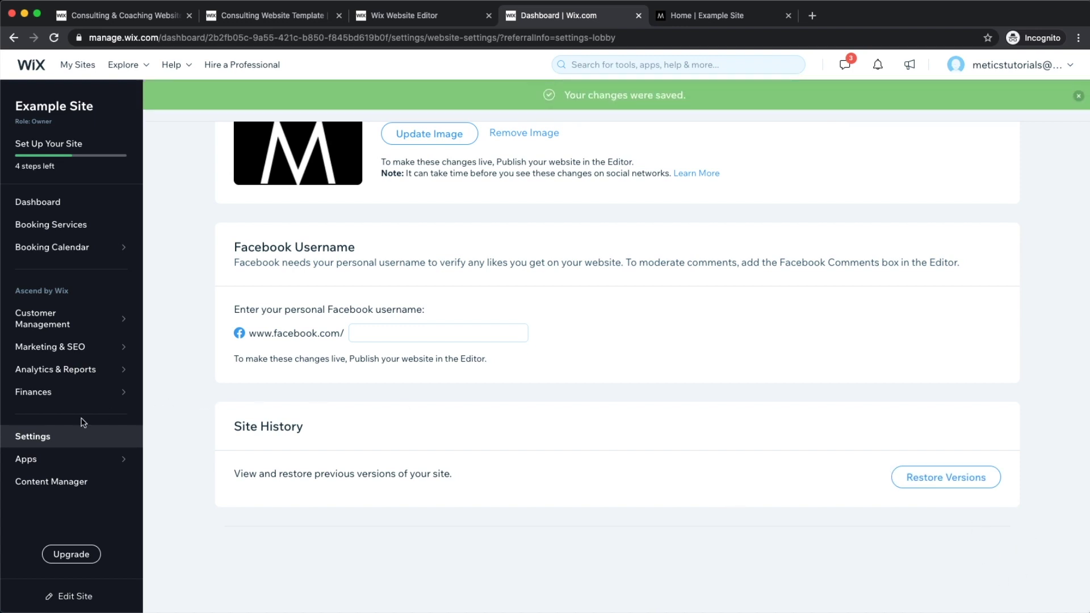
- Review the Business Info, Language & Region, and Roles & Permissions pages in the site settings
left_click(43, 436)
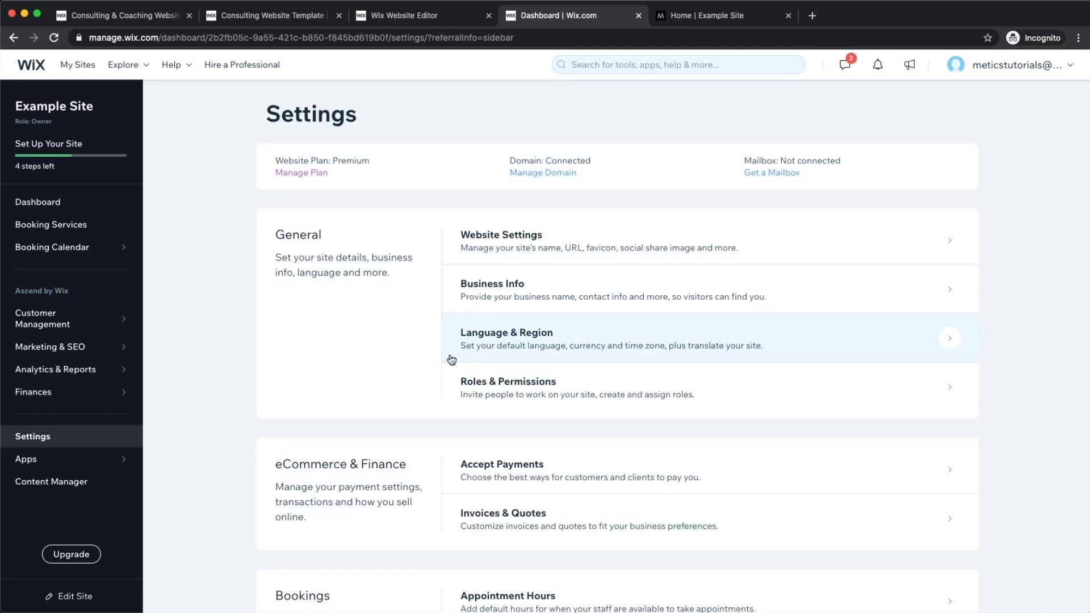
left_click(533, 296)
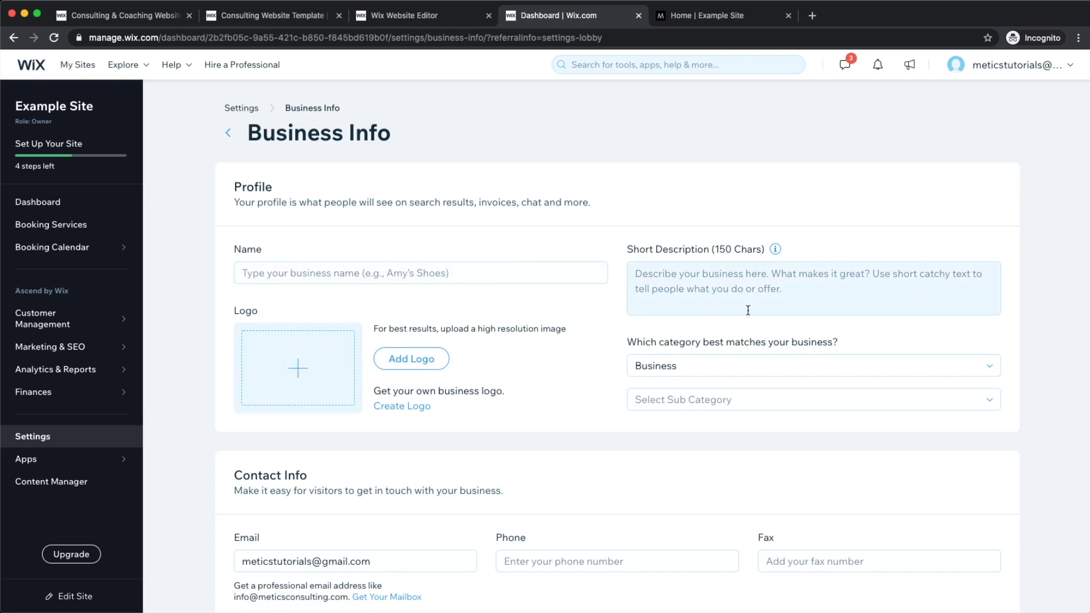
scroll(801, 295, "down", 5)
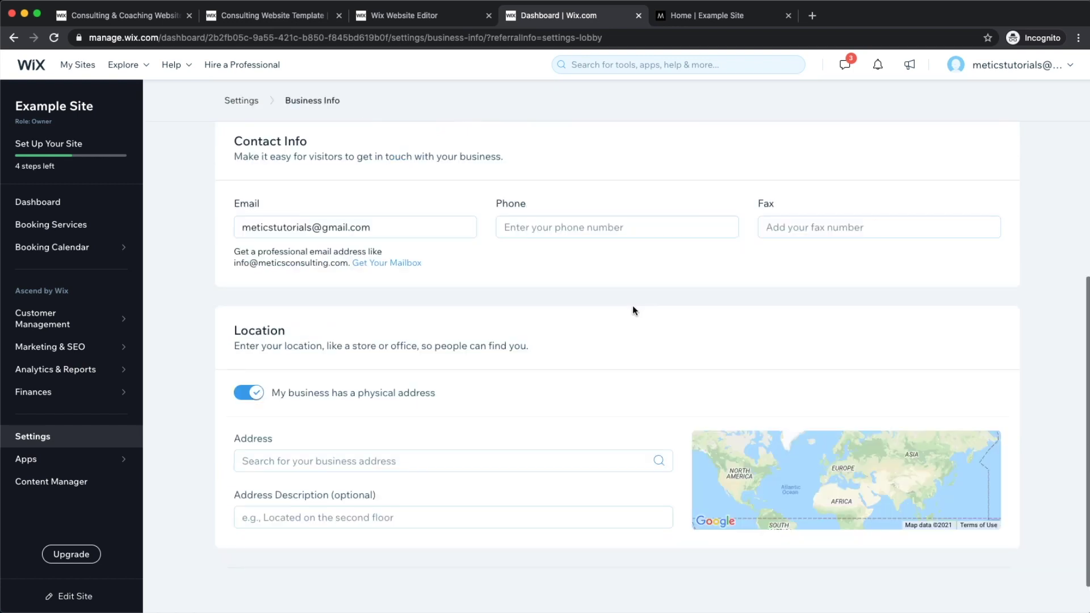
scroll(625, 356, "up", 3)
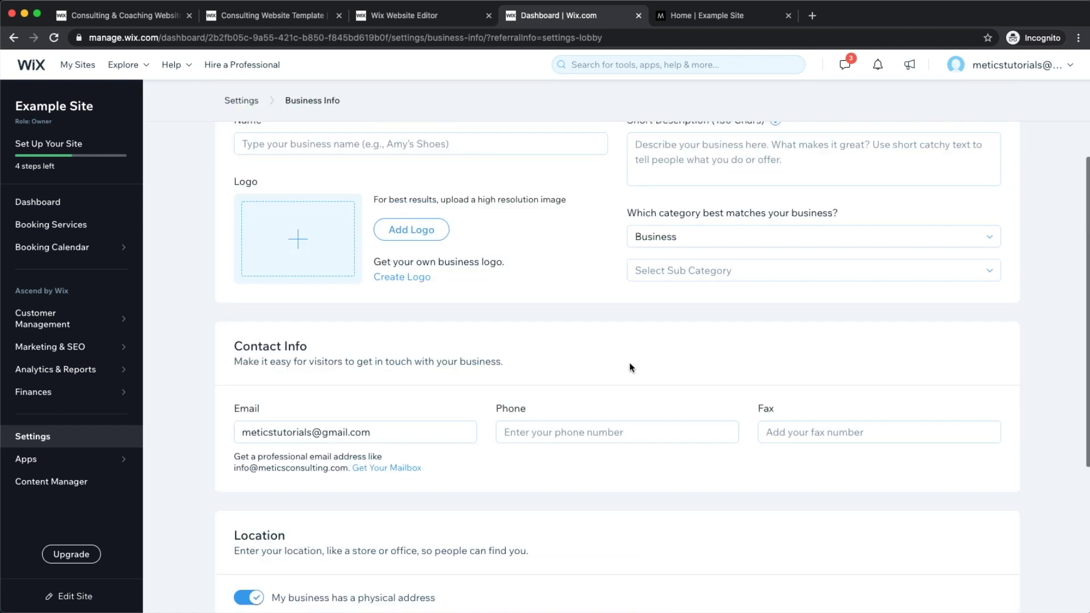
left_click(40, 435)
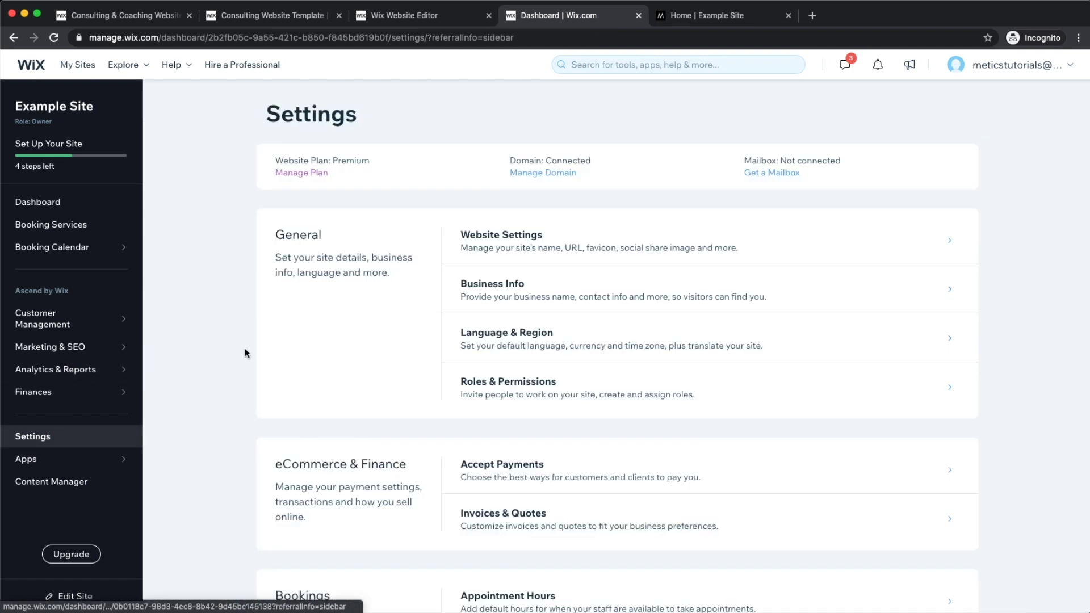
left_click(569, 336)
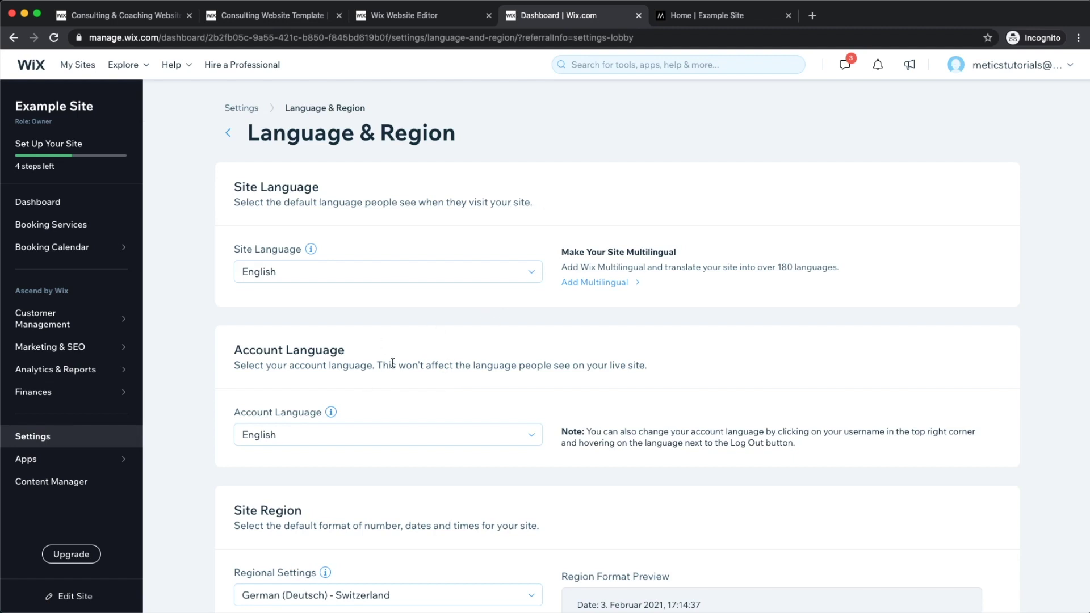
scroll(392, 363, "down", 4)
scroll(633, 336, "up", 4)
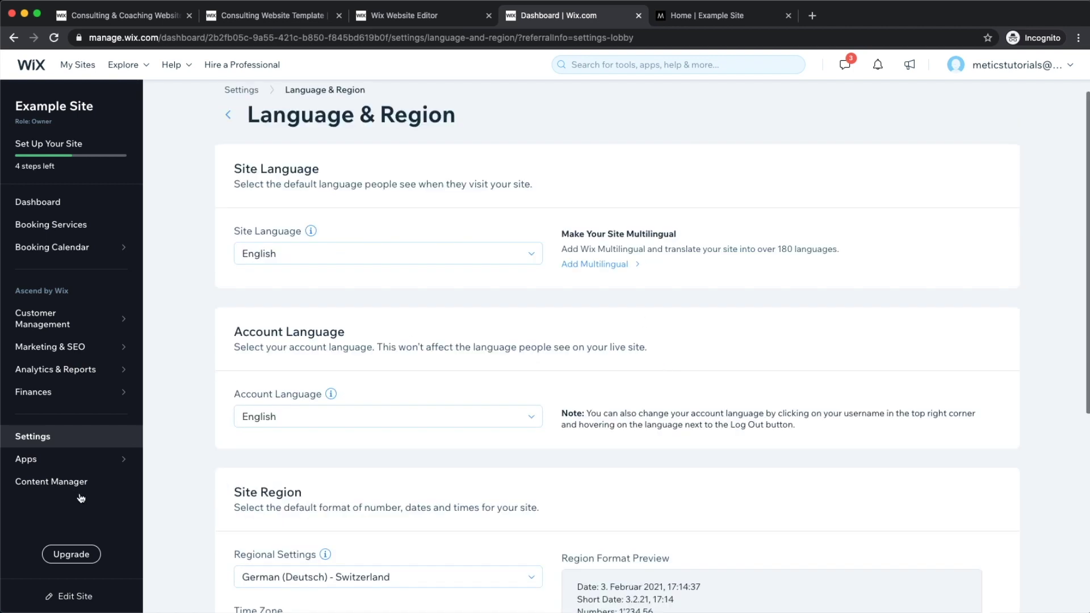
left_click(51, 436)
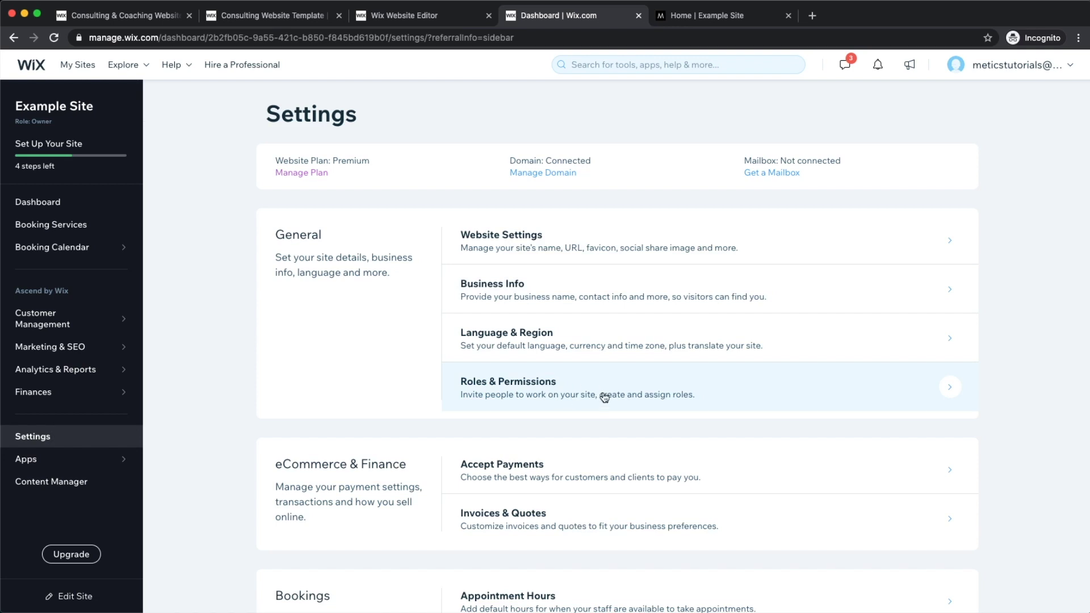
left_click(513, 388)
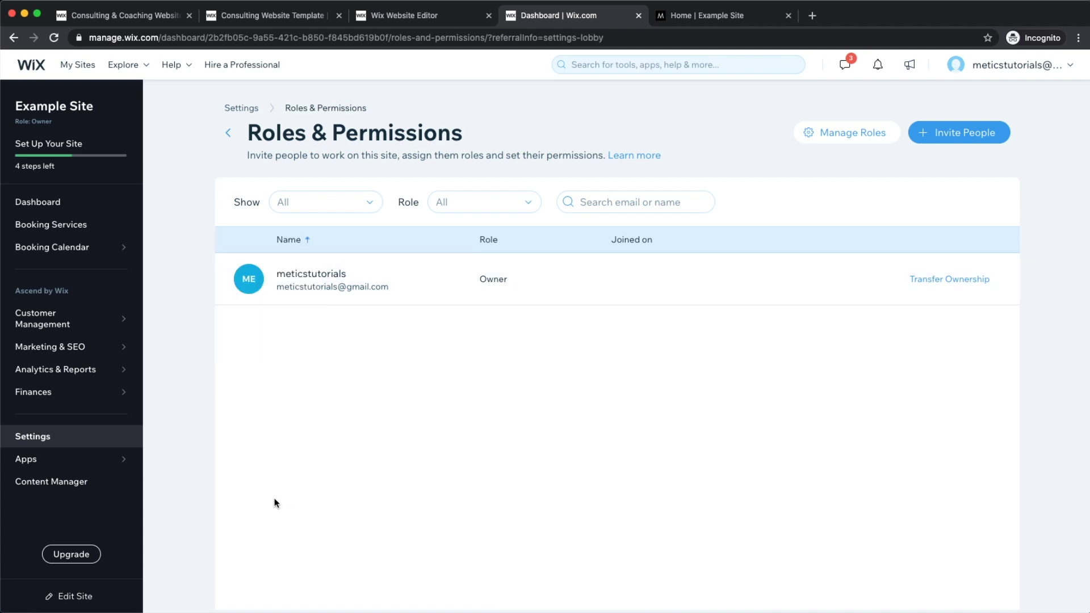
- Open Get Found on Google from the Marketing & SEO section and start the Wix SEO Wiz
mouse_move(50, 352)
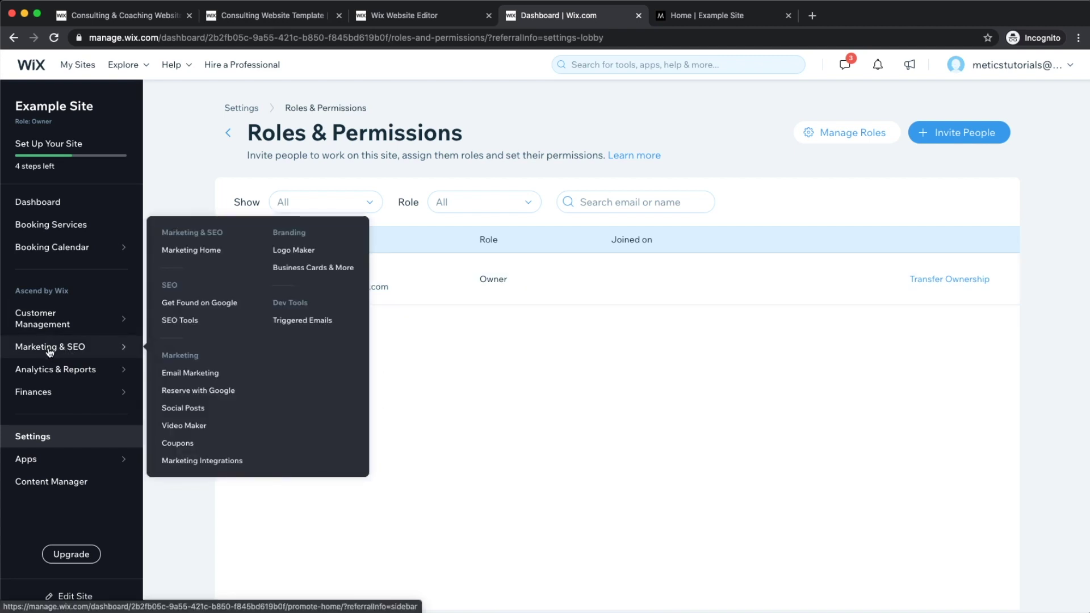
scroll(197, 307, "up", 3)
scroll(196, 307, "down", 2)
left_click(188, 306)
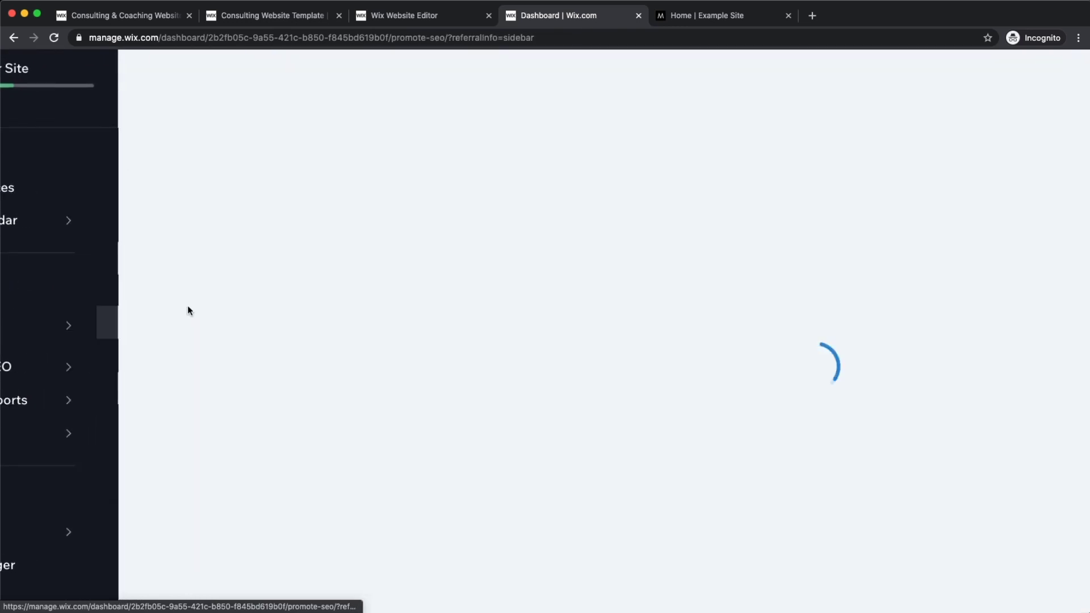
scroll(457, 283, "down", 3)
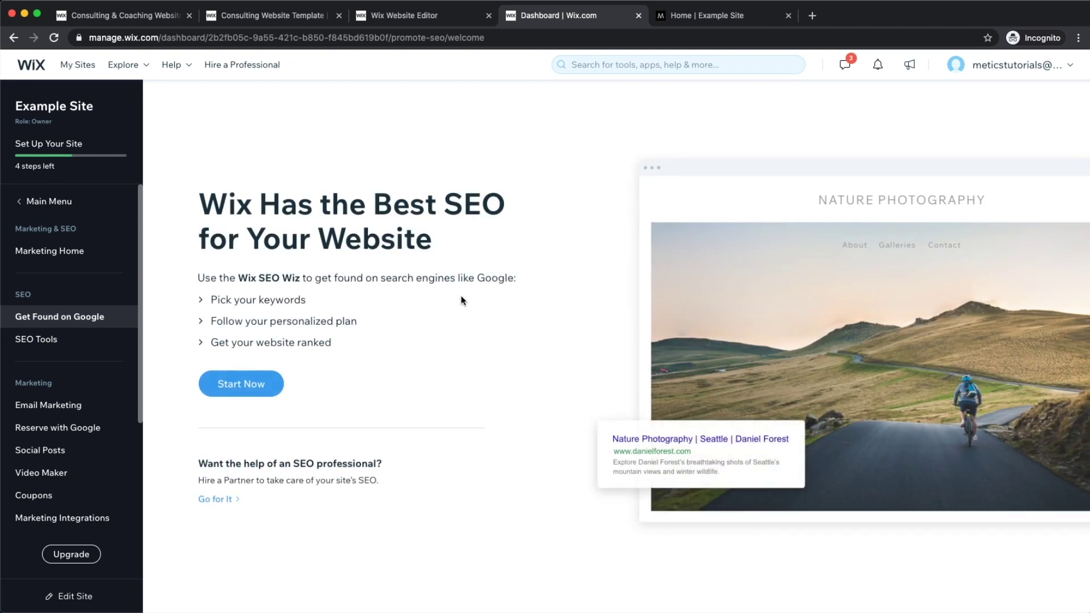
left_click(238, 392)
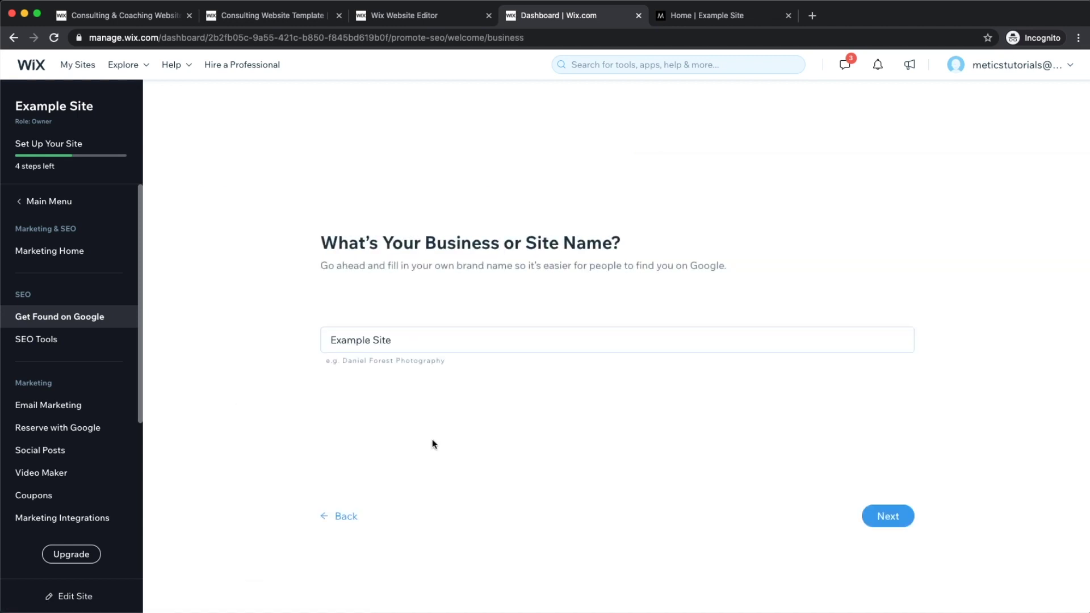
- Enter Metics Consulting as the business name in the SEO Wiz and specify that the business is online only
left_click_drag(407, 338, 307, 339)
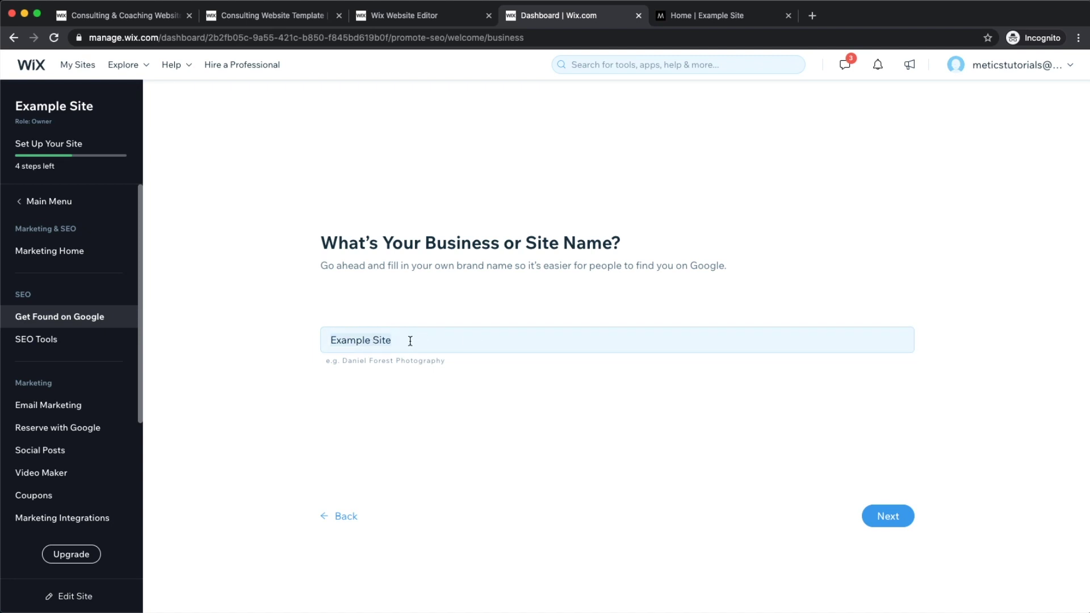
type("M")
key("BackSpace")
type("Metics Consulting")
left_click(885, 514)
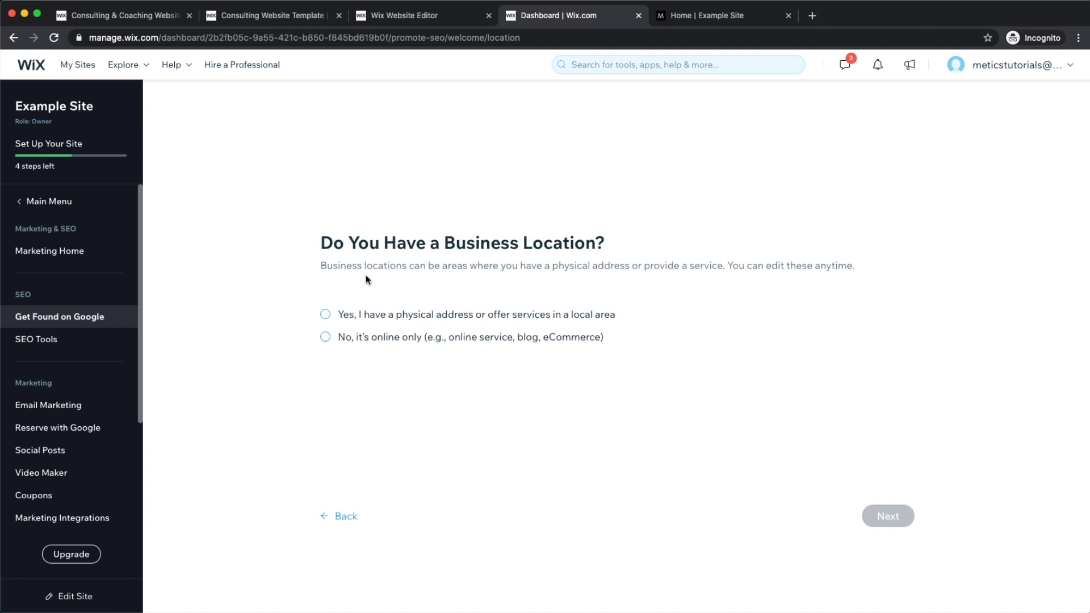
left_click(325, 337)
left_click(906, 523)
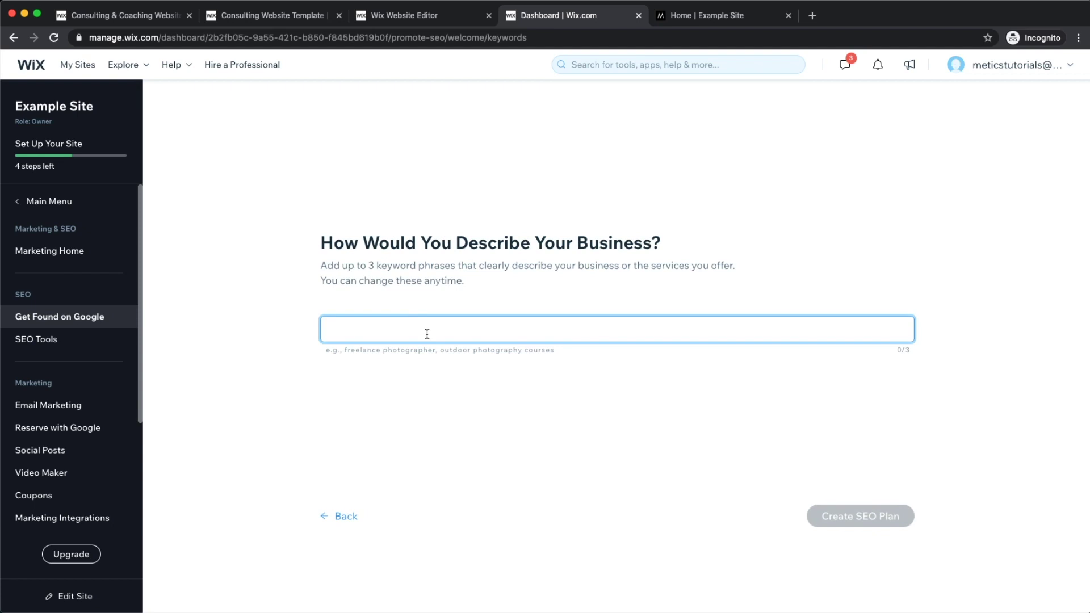
- Add the keyword phrases consulting, social media and marketing, and create the SEO plan
scroll(358, 336, "up", 5)
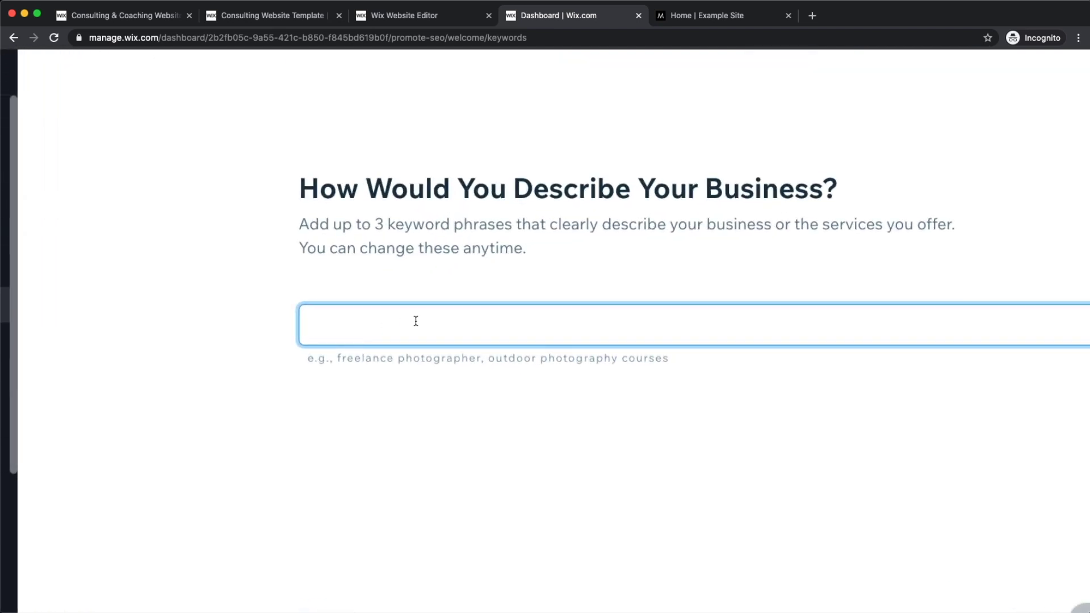
scroll(458, 326, "down", 5)
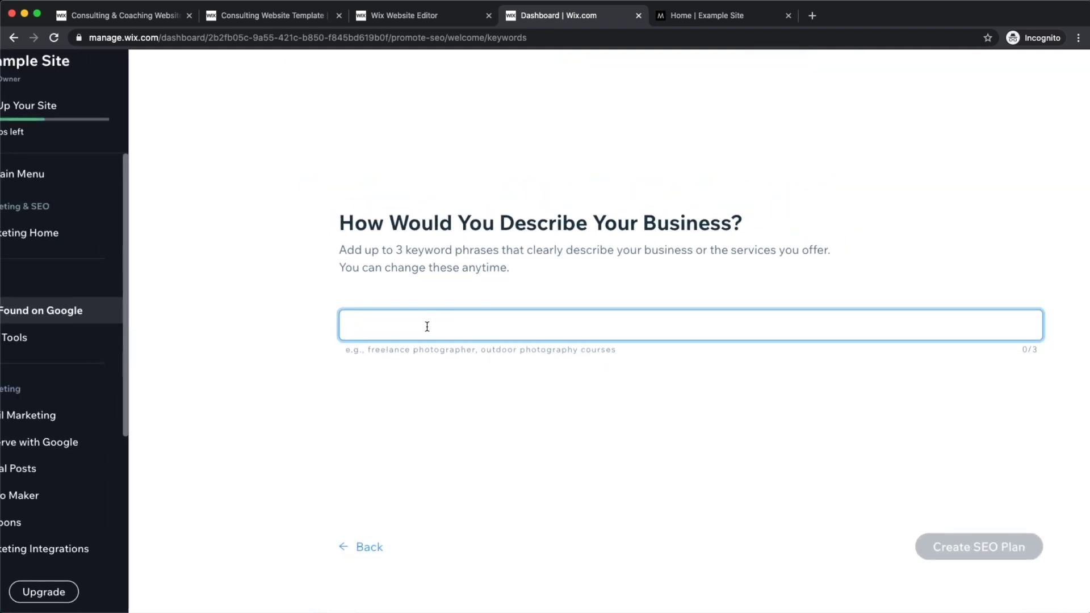
type("consulting")
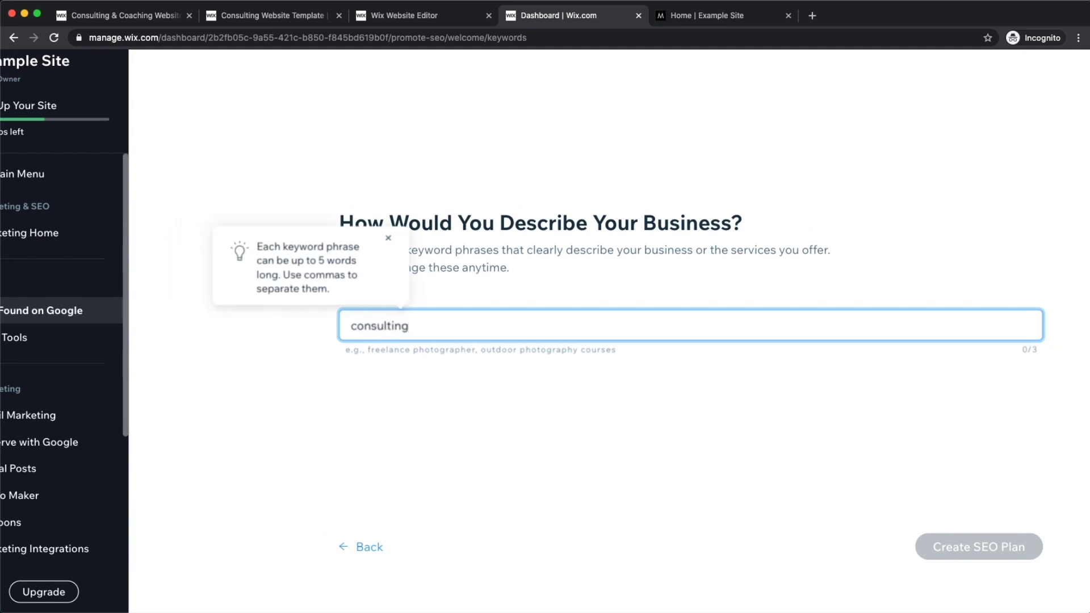
key("Return")
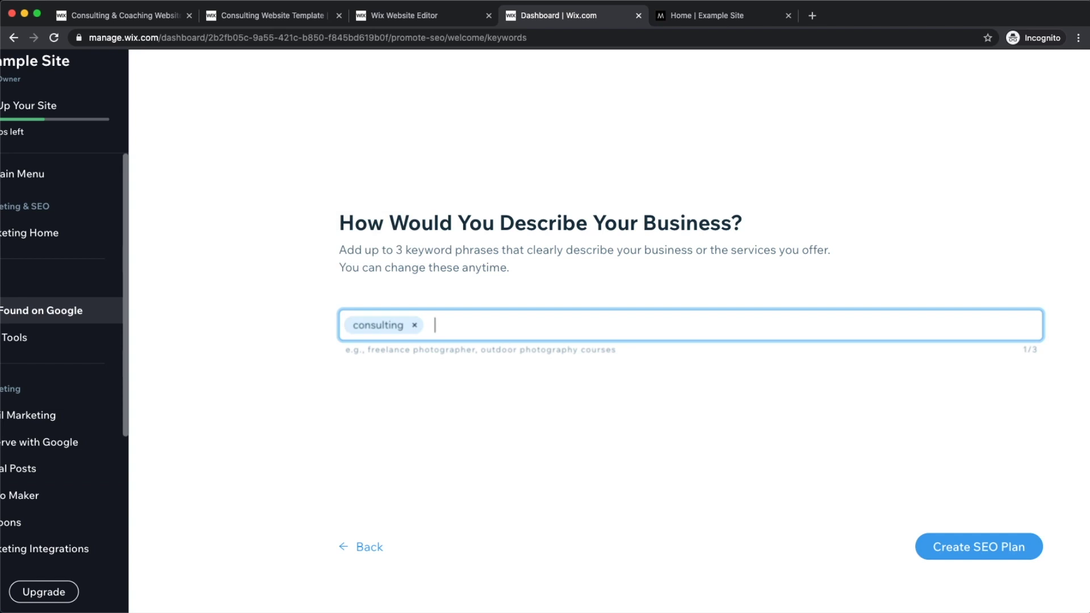
type("social media")
key("Return")
type("marki")
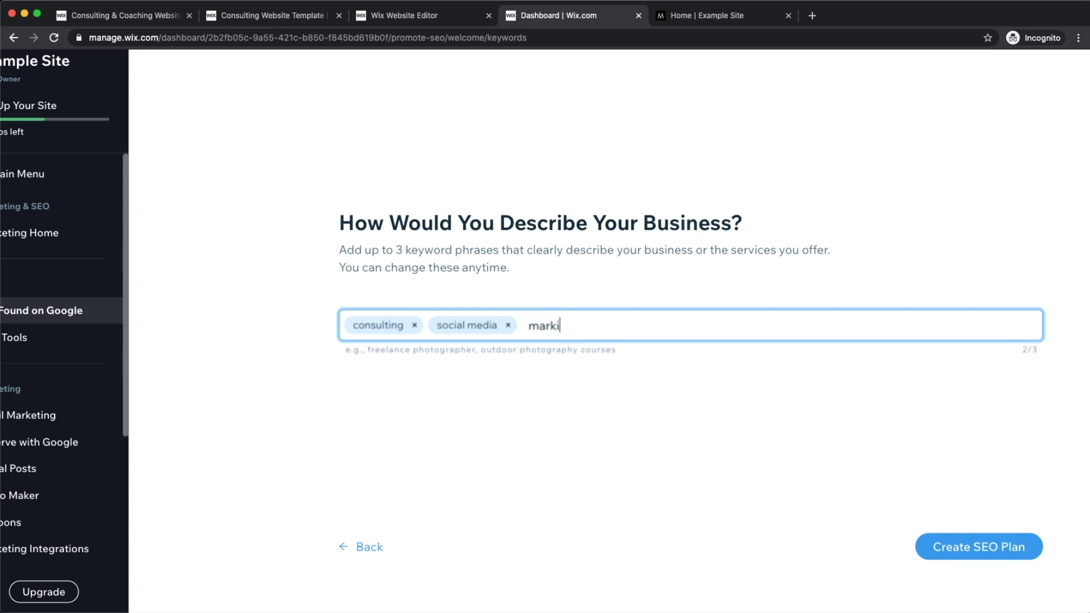
key("BackSpace")
type("eting")
key("Return")
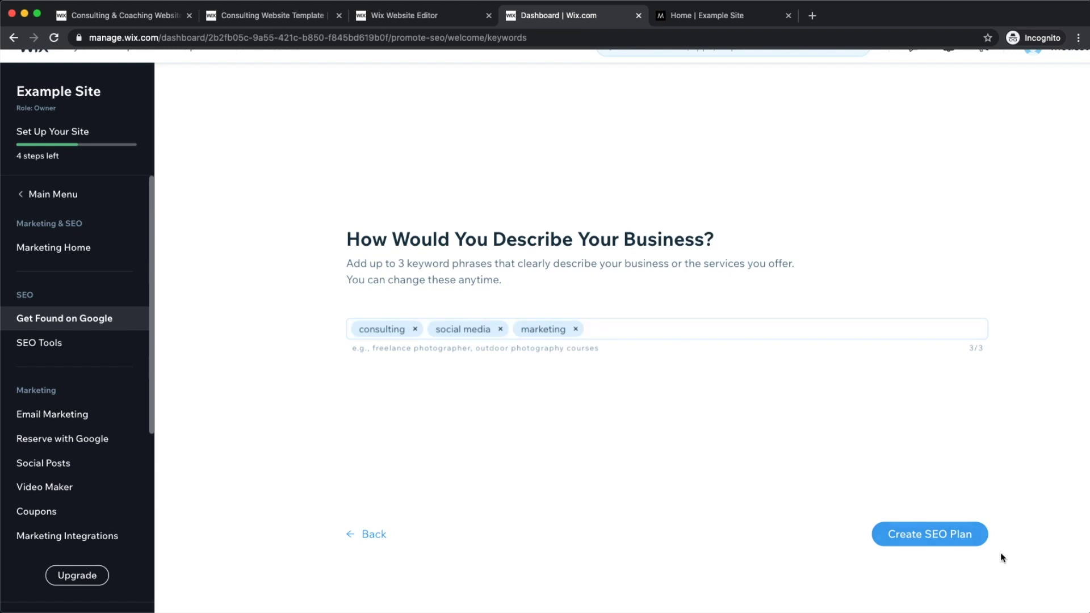
left_click(927, 538)
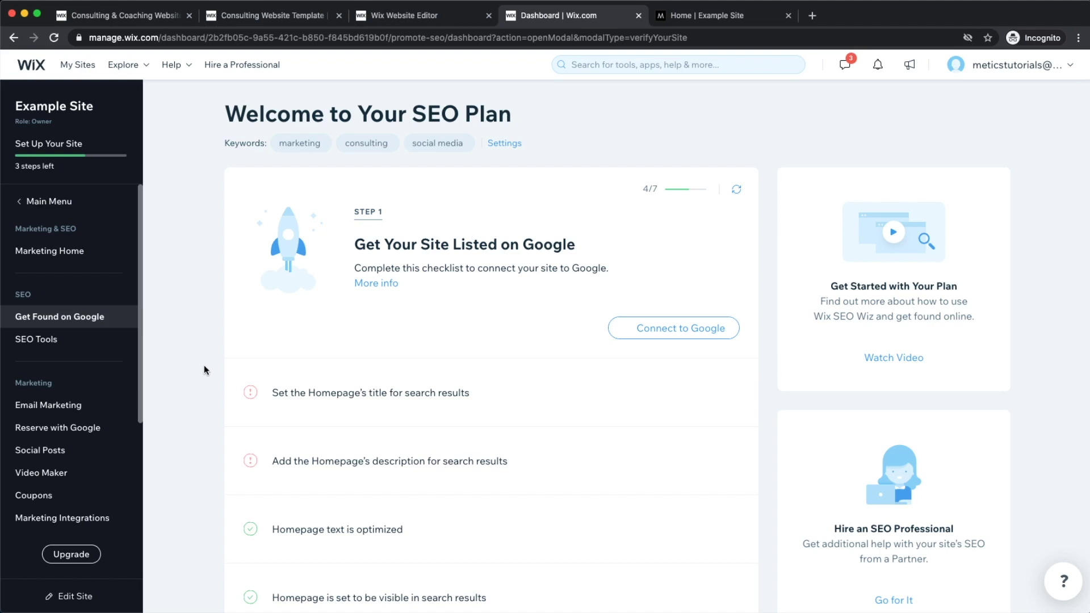
- Review the SEO plan's checklist for getting the site listed on Google
scroll(196, 366, "down", 2)
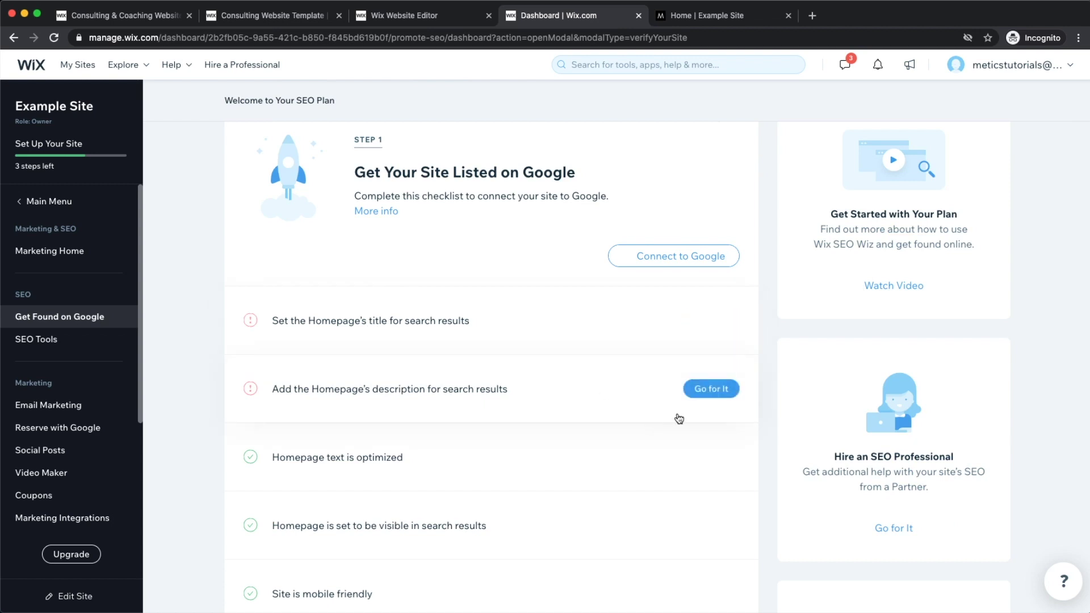
scroll(567, 397, "down", 3)
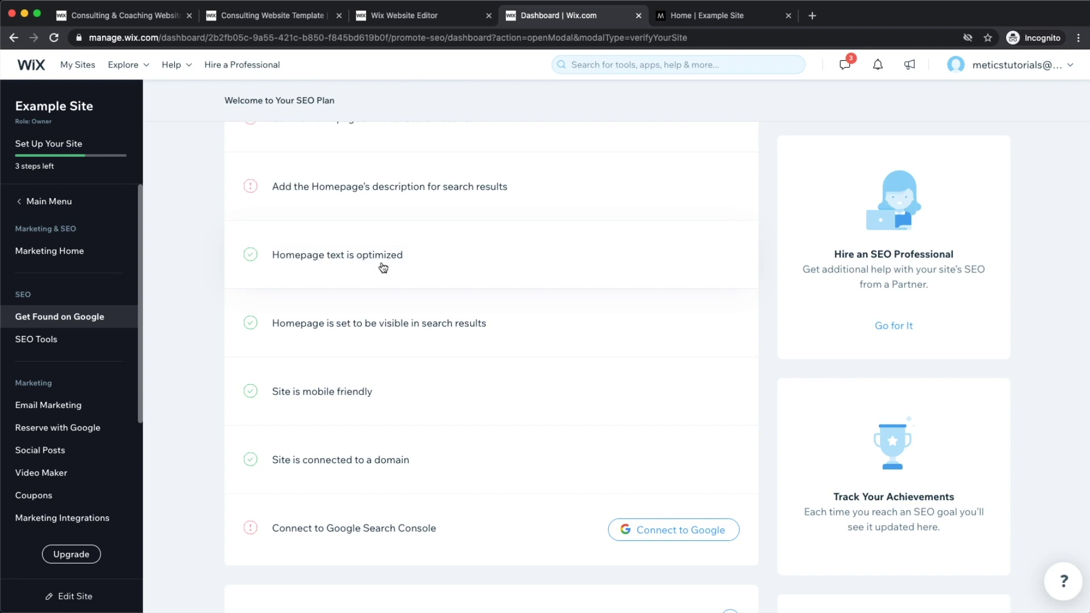
scroll(383, 267, "up", 5)
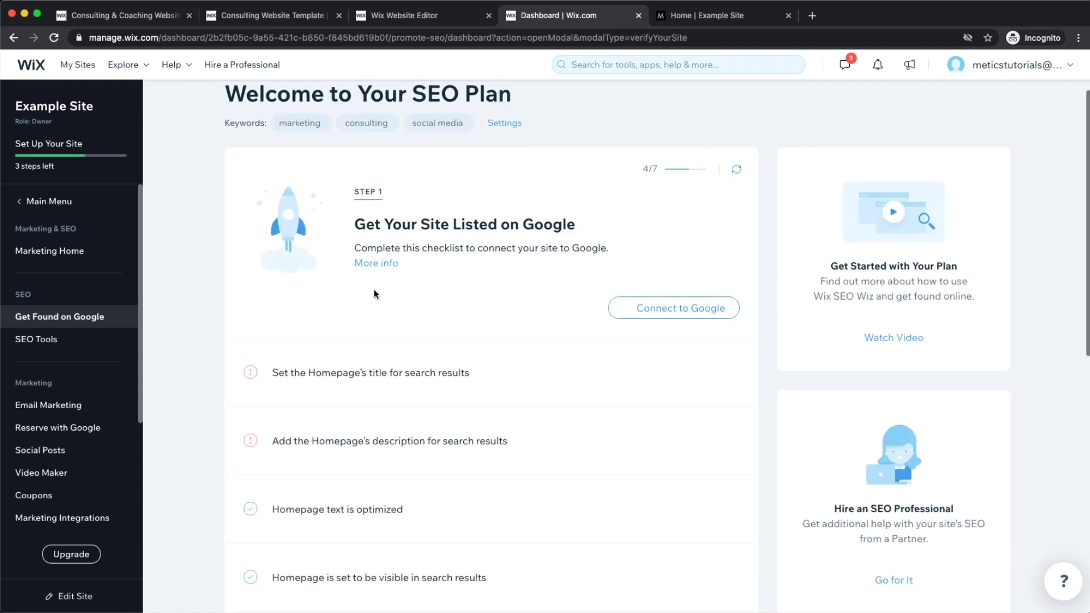
- Review the open SEO checklist items and expand the task for setting the homepage's title for search results
scroll(245, 389, "up", 5)
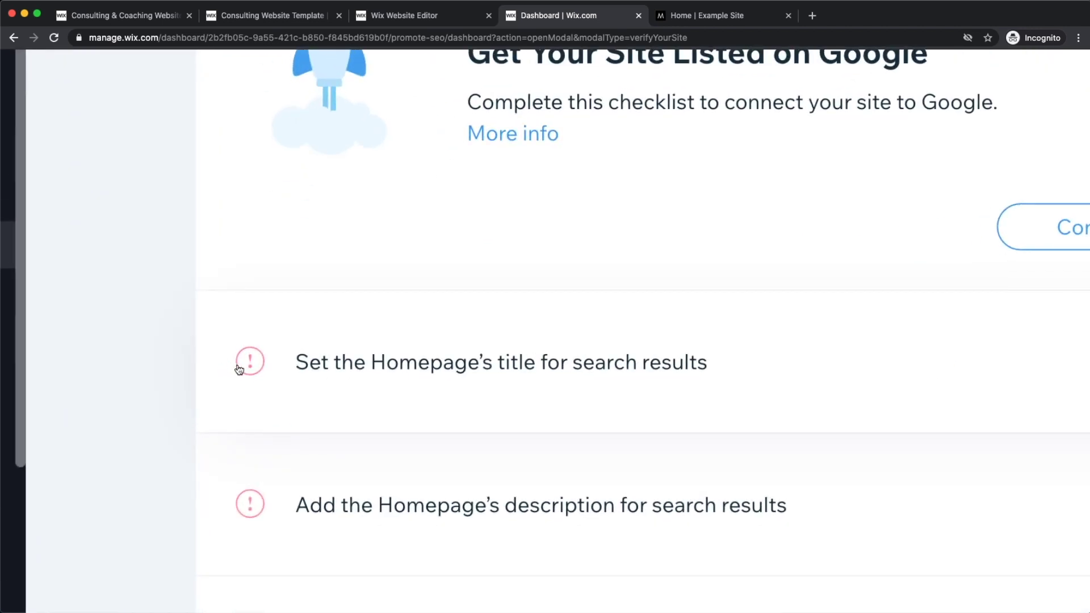
scroll(241, 366, "down", 5)
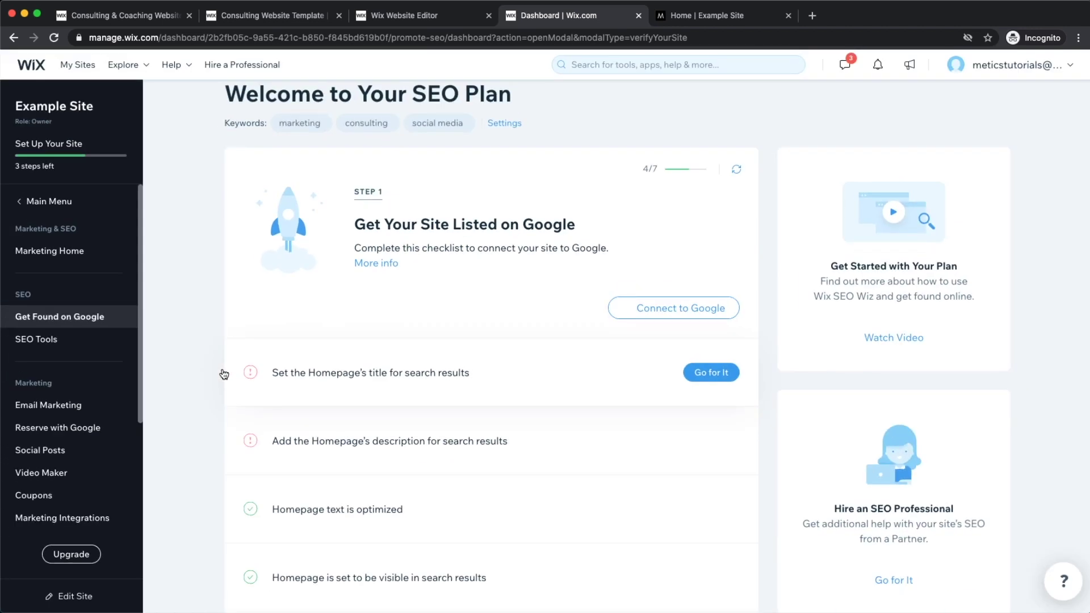
left_click(679, 316)
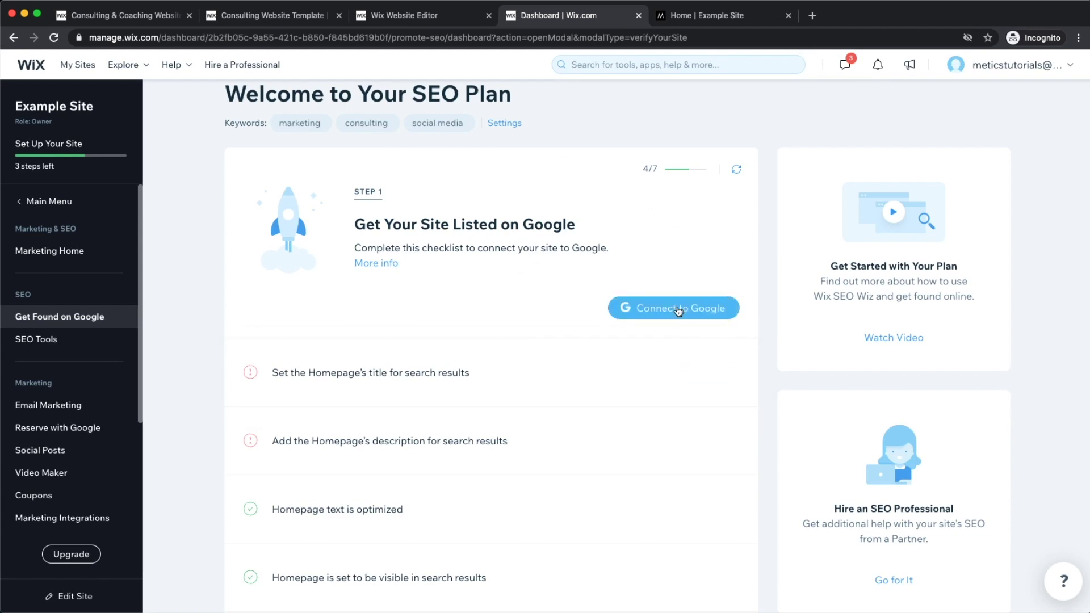
scroll(683, 315, "up", 3)
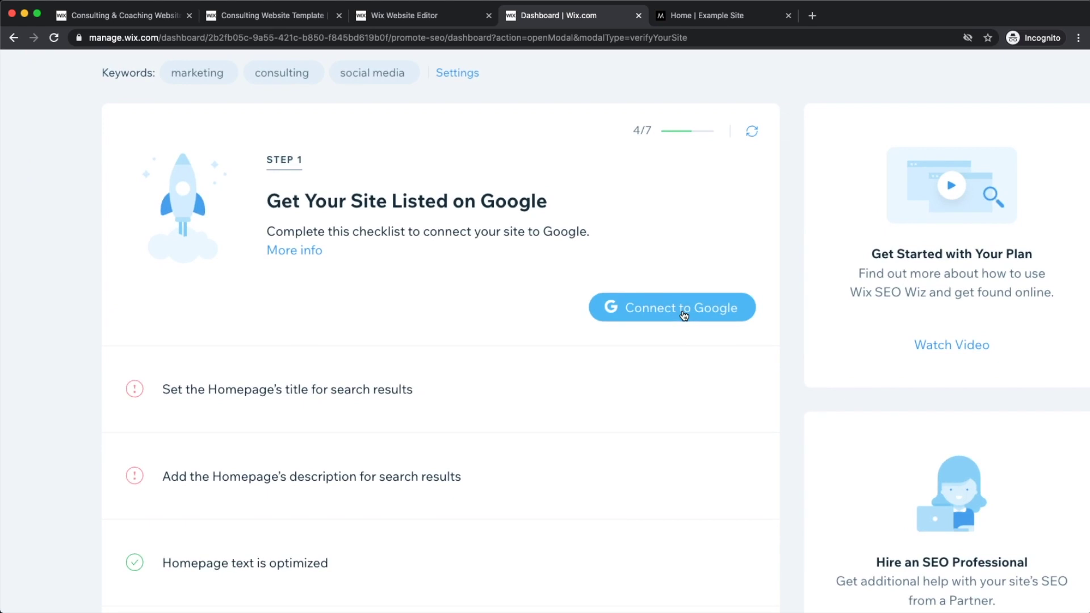
scroll(683, 315, "down", 3)
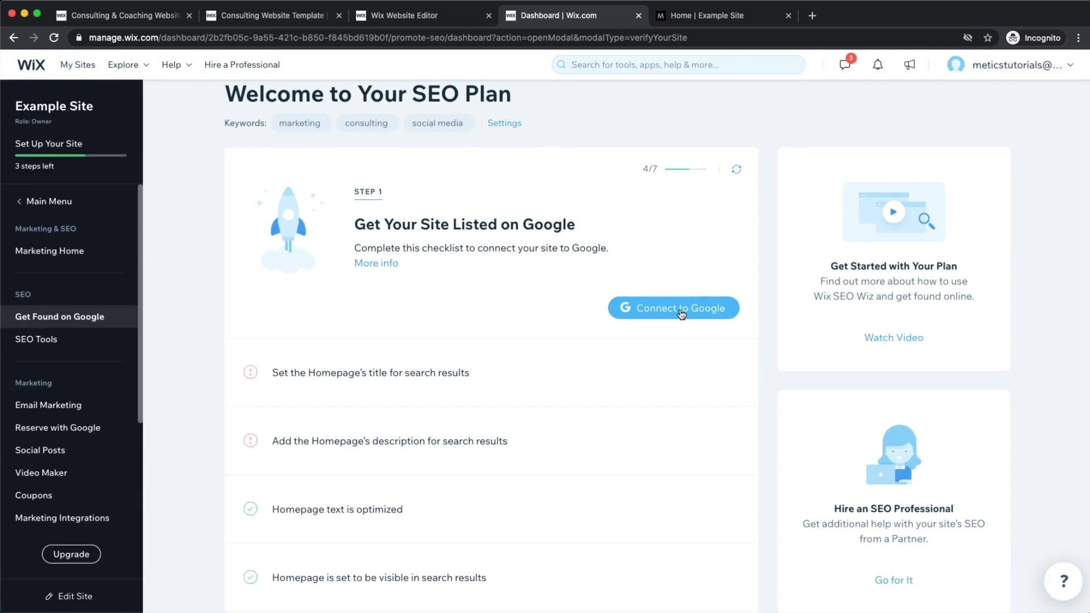
scroll(624, 267, "down", 2)
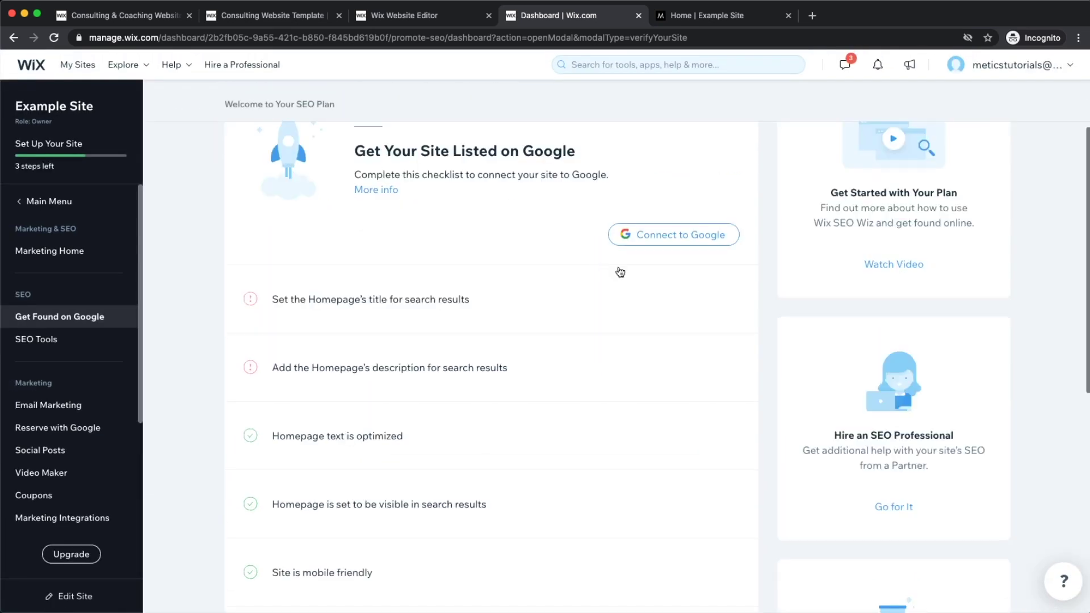
left_click(519, 309)
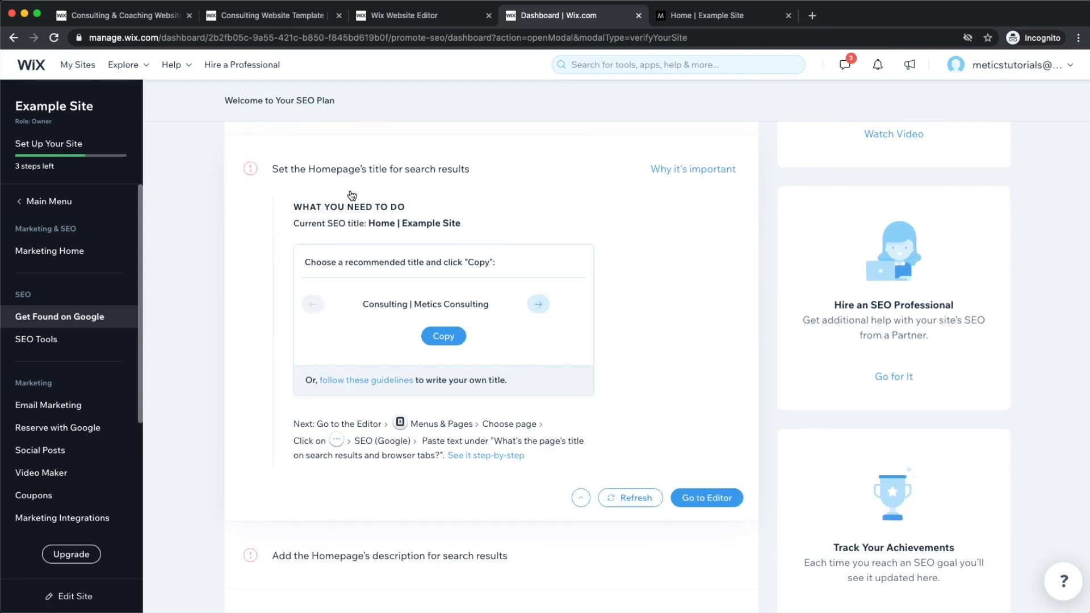
scroll(364, 228, "up", 5)
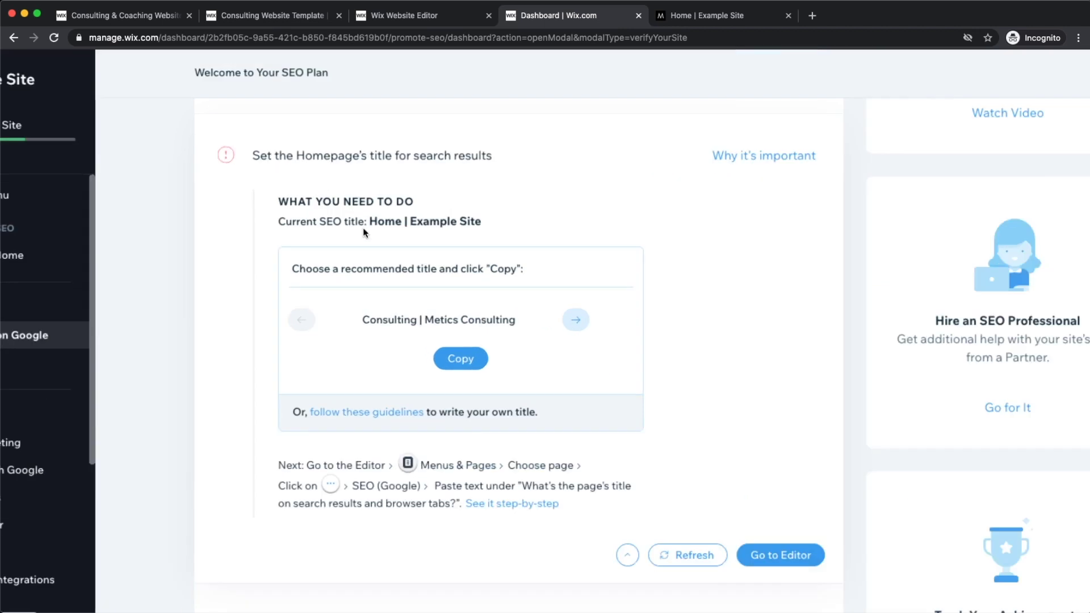
- Browse the recommended homepage titles and copy Marketing | Metics Consulting
left_click_drag(375, 221, 595, 231)
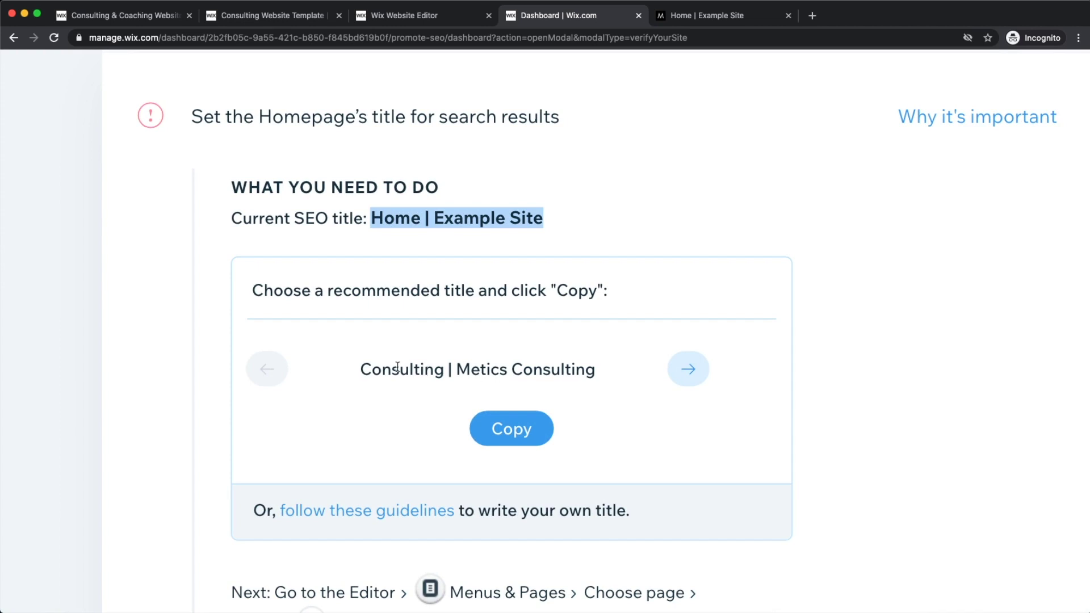
left_click_drag(363, 369, 576, 369)
left_click_drag(410, 368, 663, 373)
left_click(674, 377)
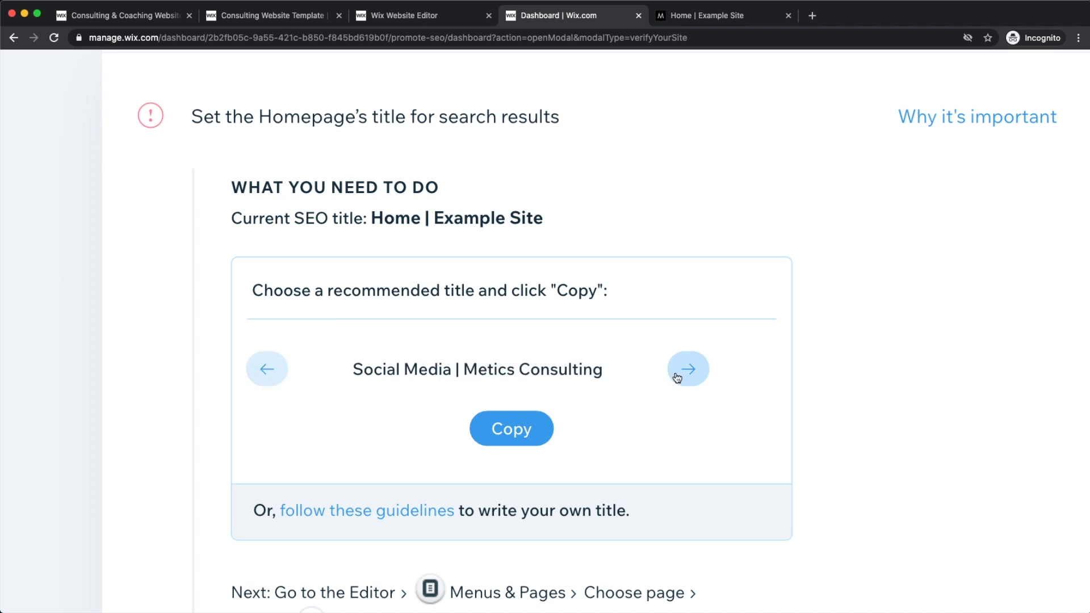
left_click(692, 370)
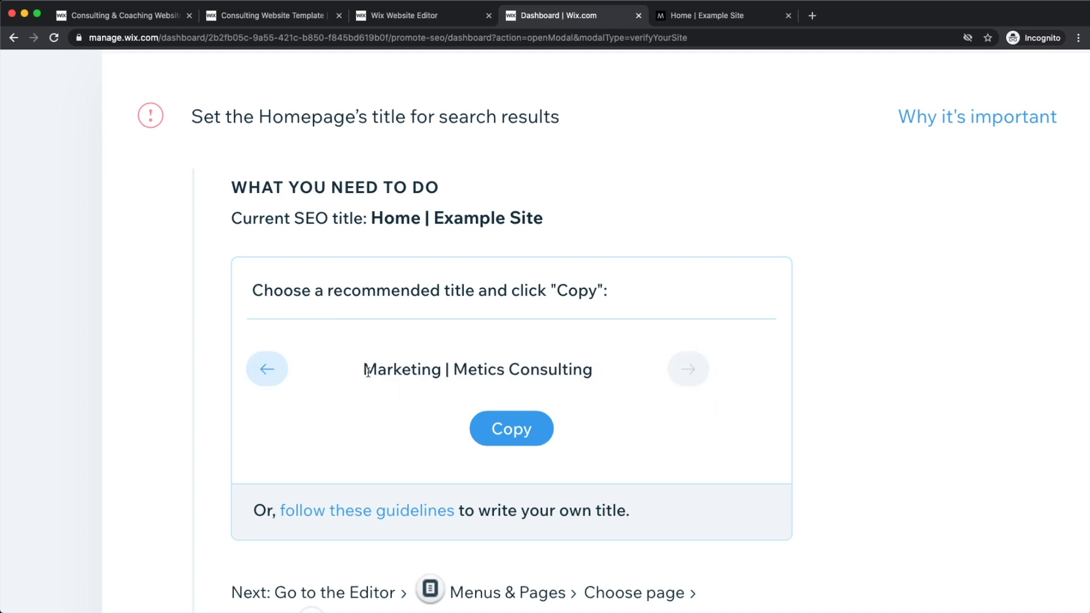
left_click_drag(368, 372, 602, 383)
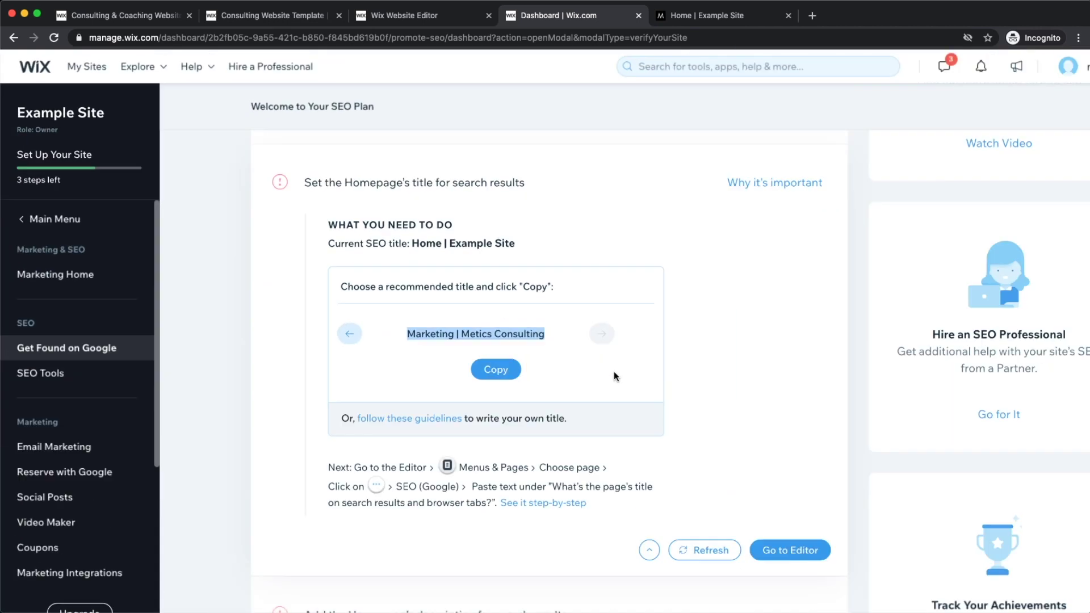
left_click(667, 349)
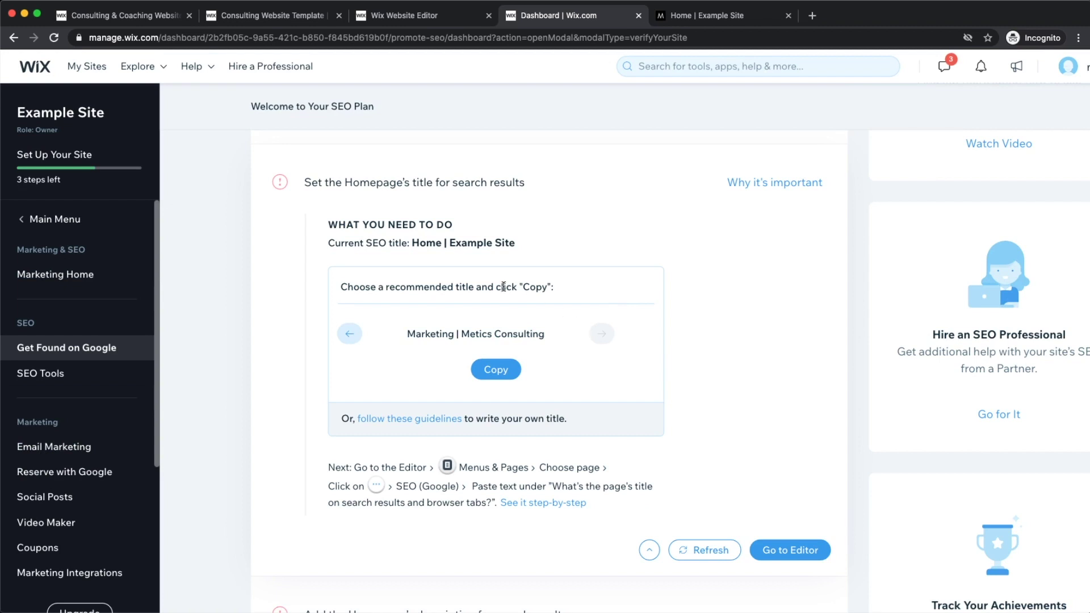
left_click(493, 369)
- Go to the site editor from the homepage title task and view the Services page's SEO settings
scroll(717, 455, "down", 1)
left_click(804, 533)
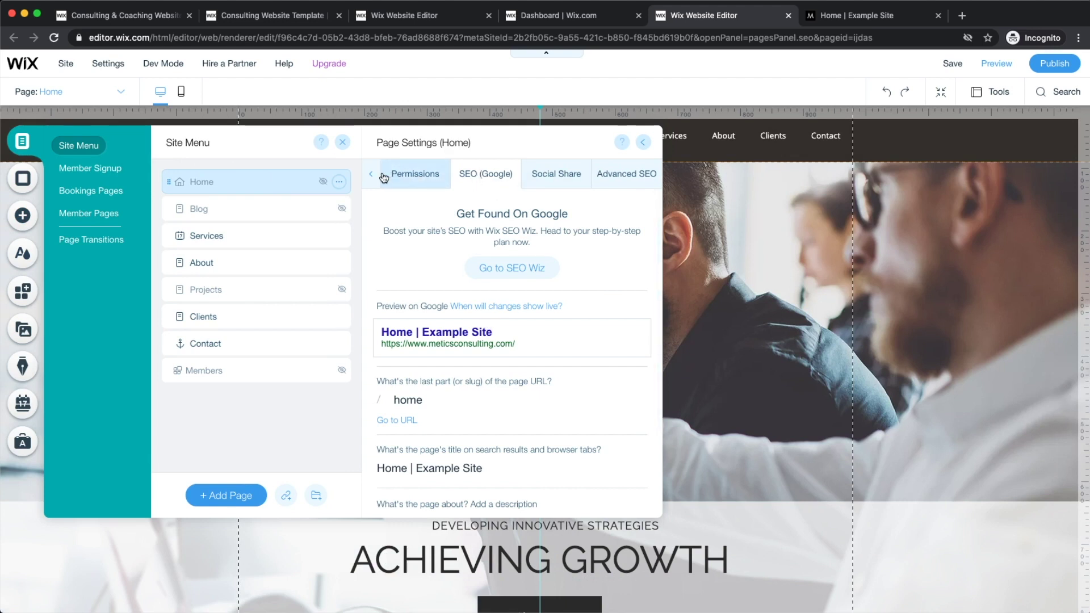
left_click(249, 240)
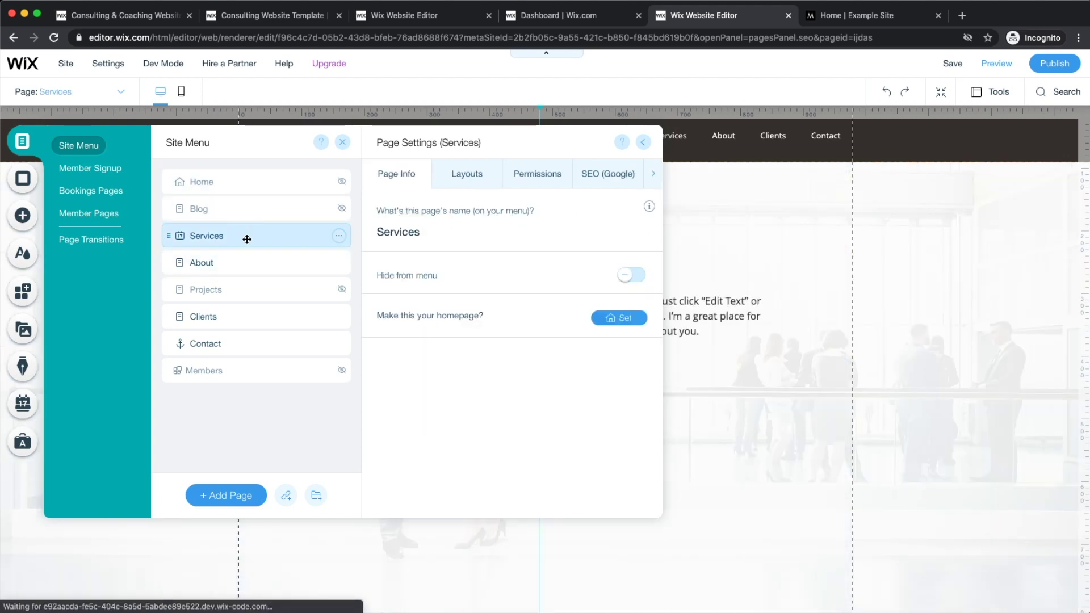
left_click(590, 178)
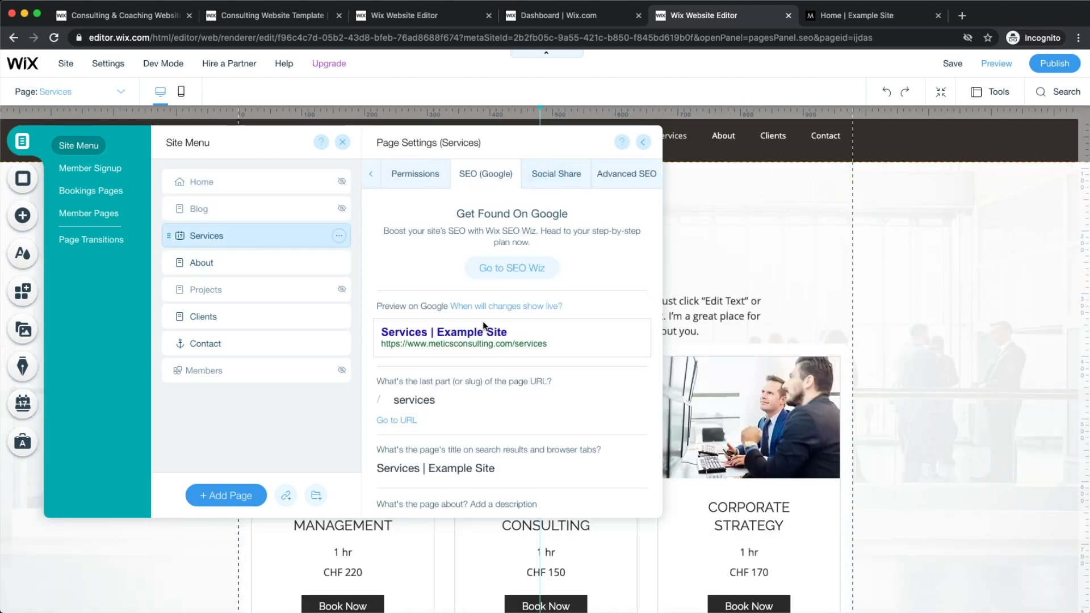
- Set the Home page's title for search results to Marketing | Metics Consulting | Social Media
left_click(250, 189)
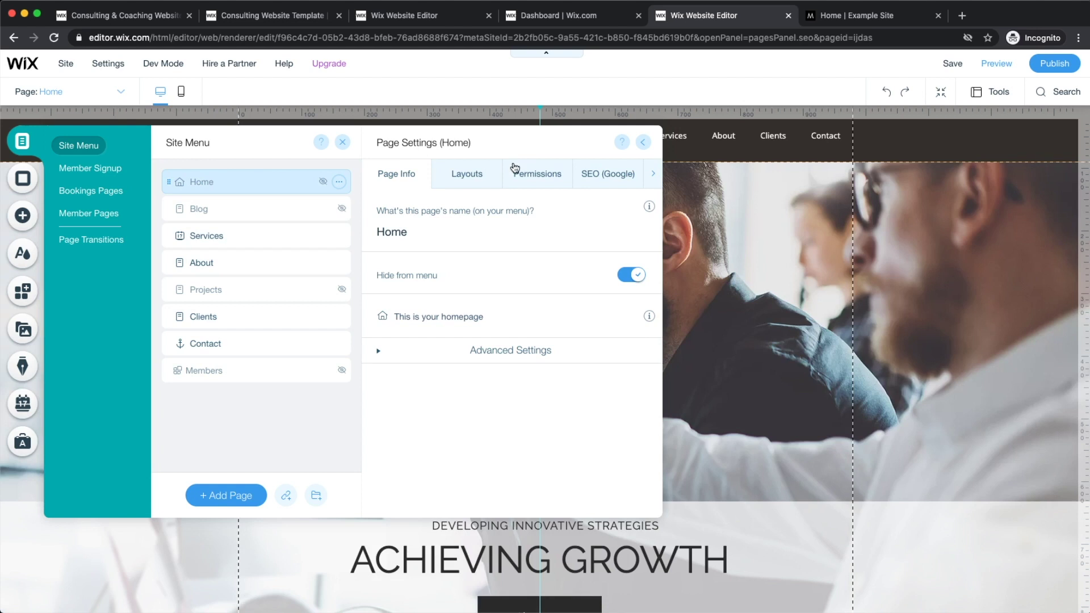
left_click(603, 179)
scroll(504, 316, "down", 2)
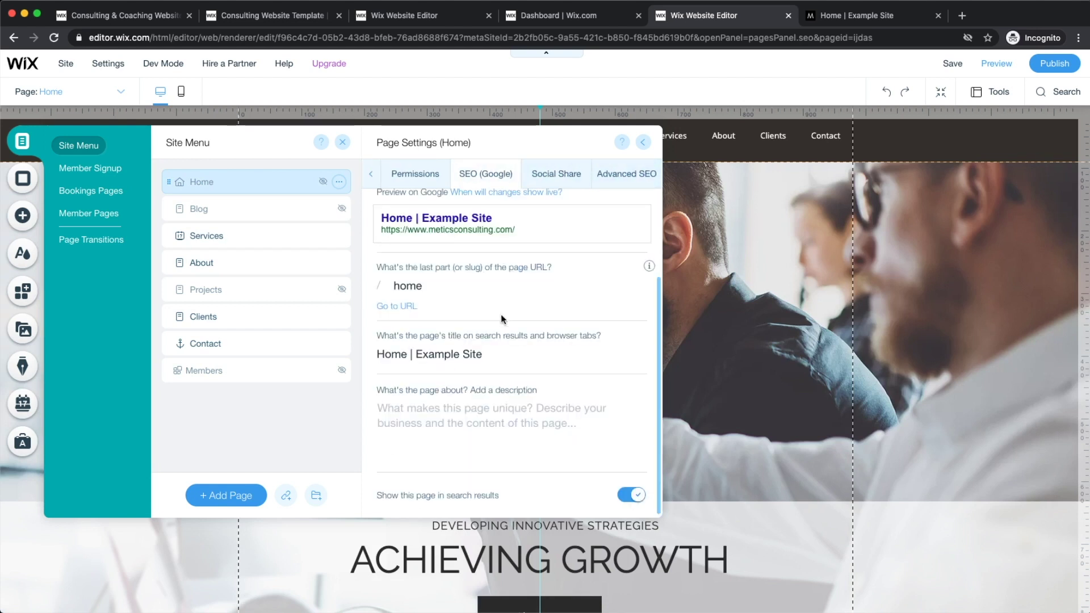
left_click(466, 357)
left_click_drag(484, 354, 374, 357)
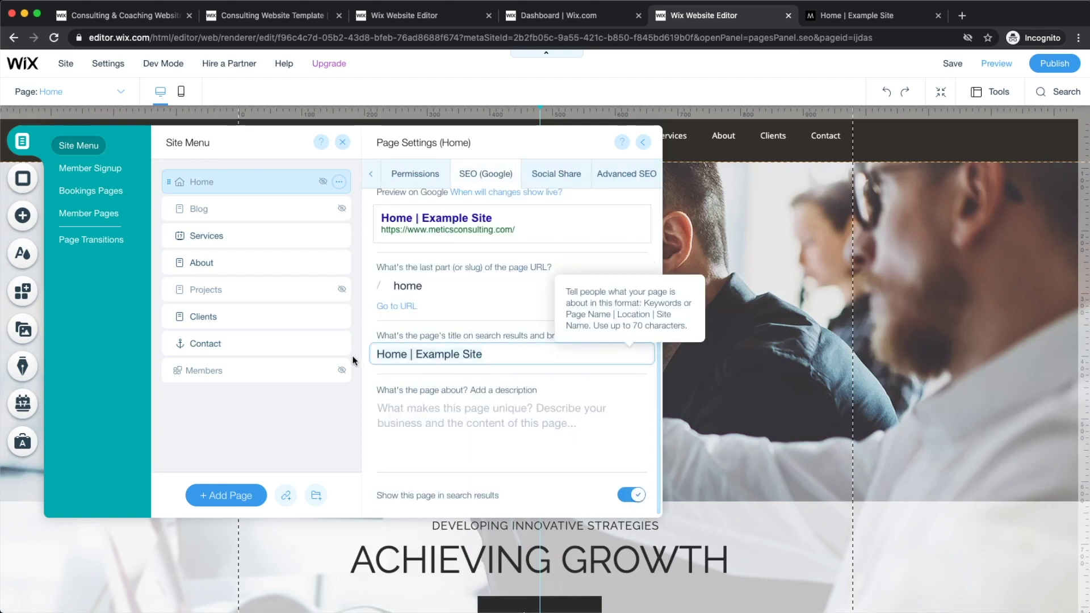
key("ctrl+v")
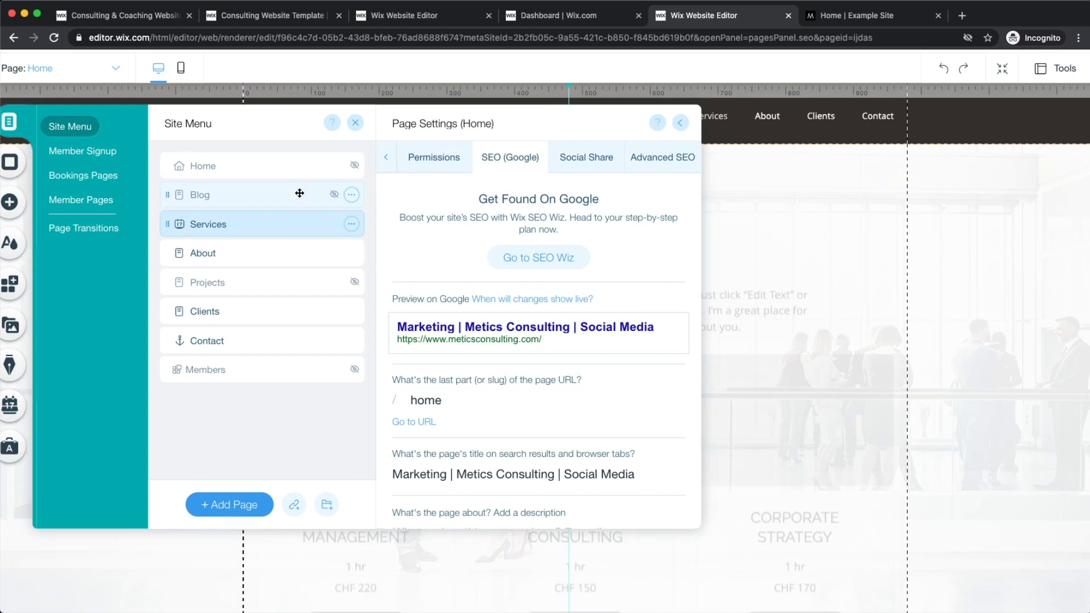
- Set the Services page's title for search results to Services | Metics Consulting
left_click(624, 160)
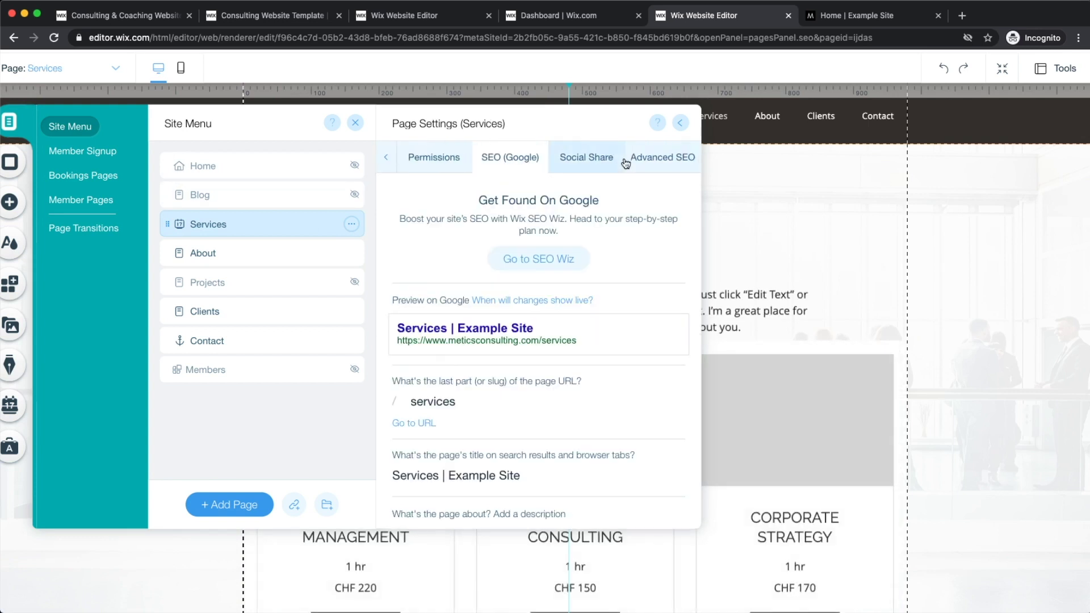
scroll(437, 370, "down", 1)
left_click(451, 420)
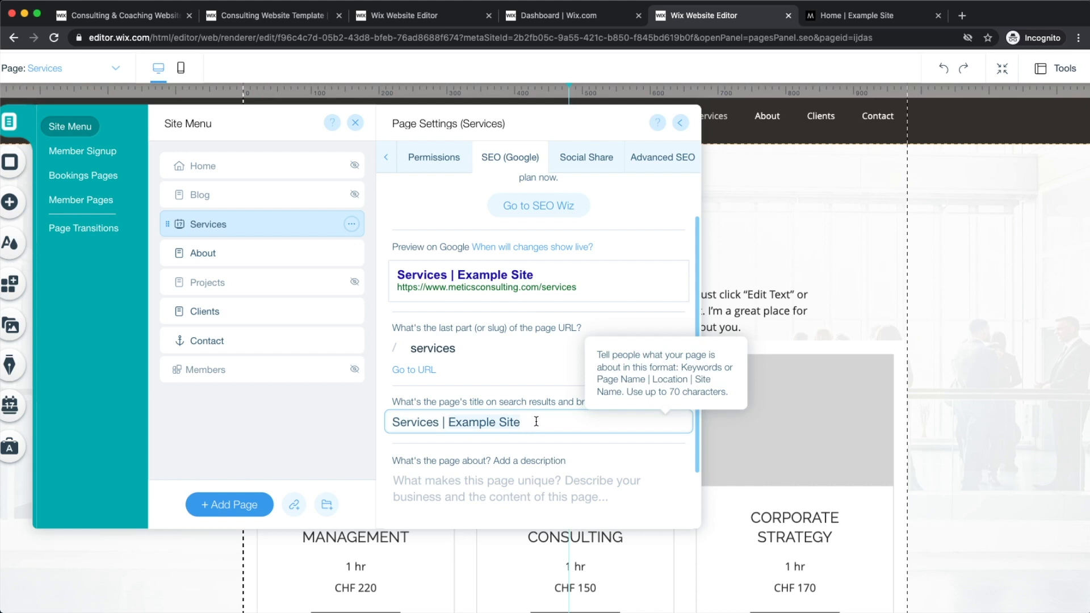
type("Metics Consutling")
key("BackSpace")
key("BackSpace")
key("BackSpace")
key("BackSpace")
key("BackSpace")
key("BackSpace")
key("BackSpace")
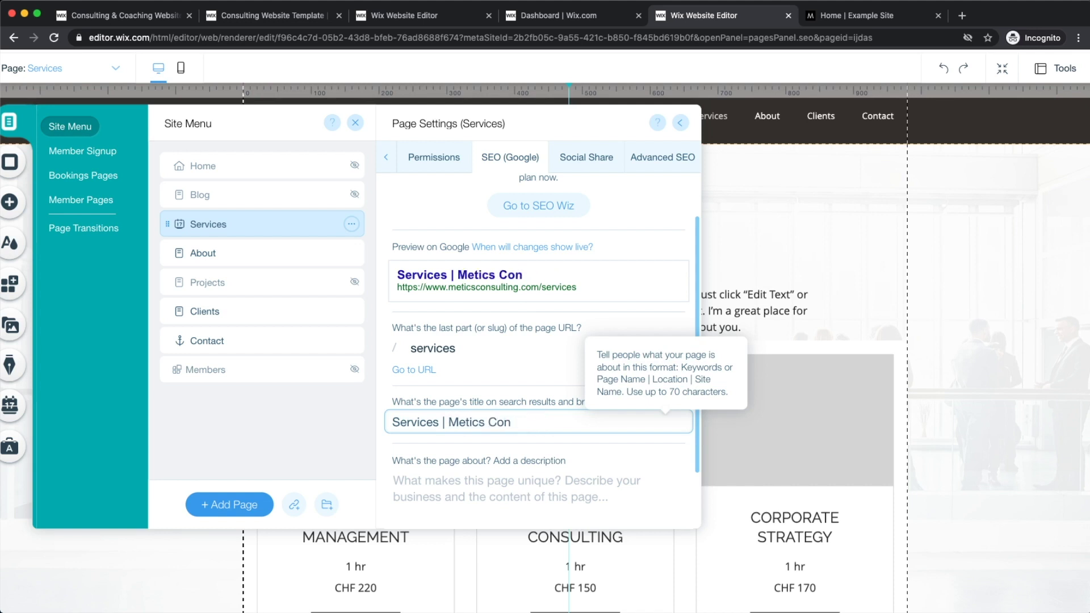
type("sulting")
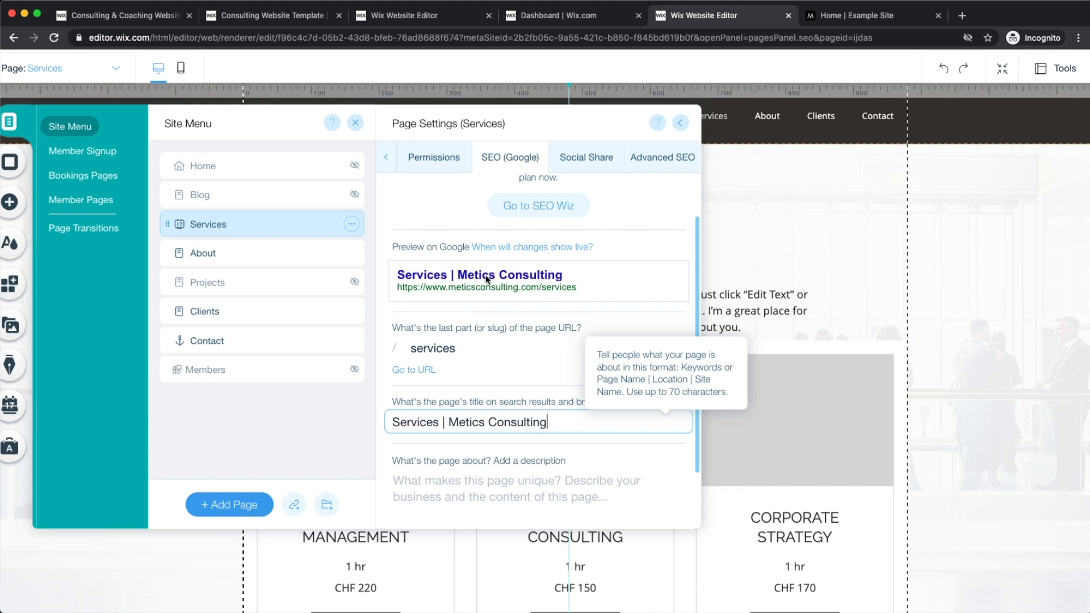
- Try to refresh the homepage title task in the dashboard's SEO plan
left_click(590, 16)
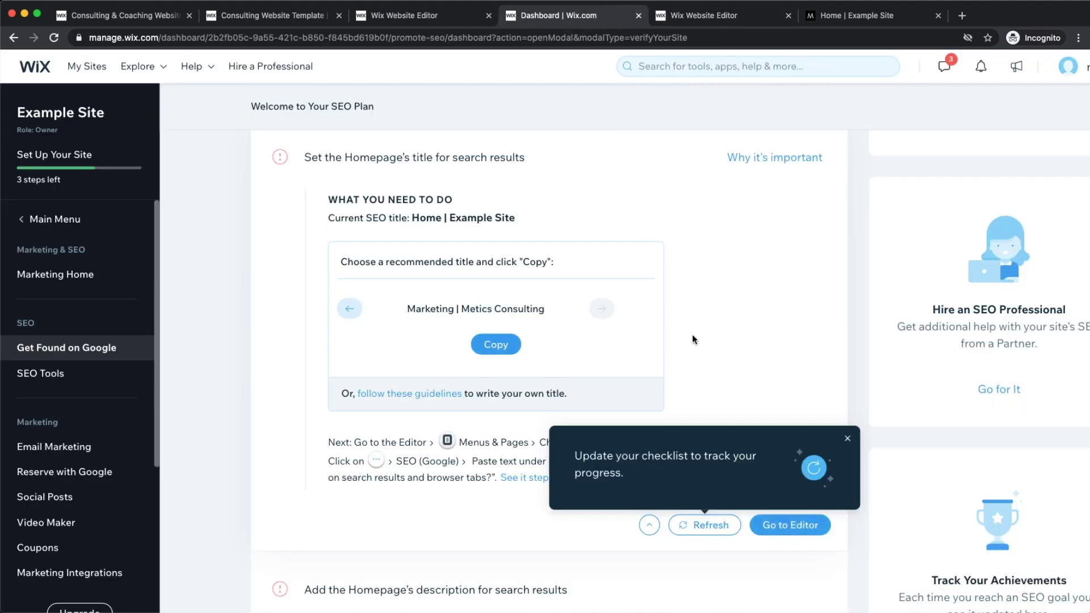
left_click(702, 527)
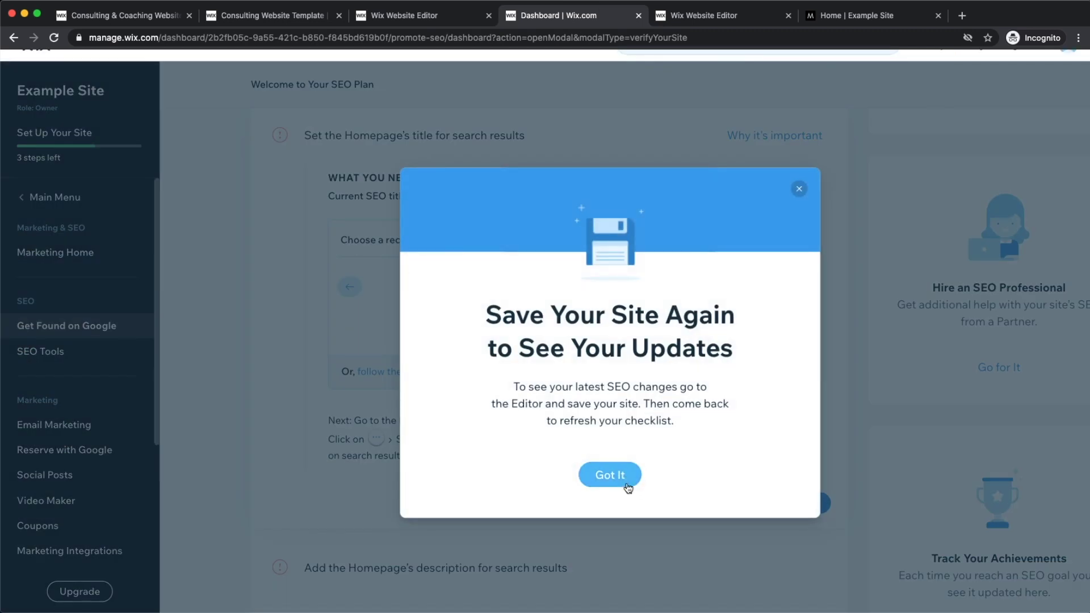
left_click(627, 486)
- Expand the checklist task for adding the homepage's description and go back to the site editor
scroll(263, 236, "up", 2)
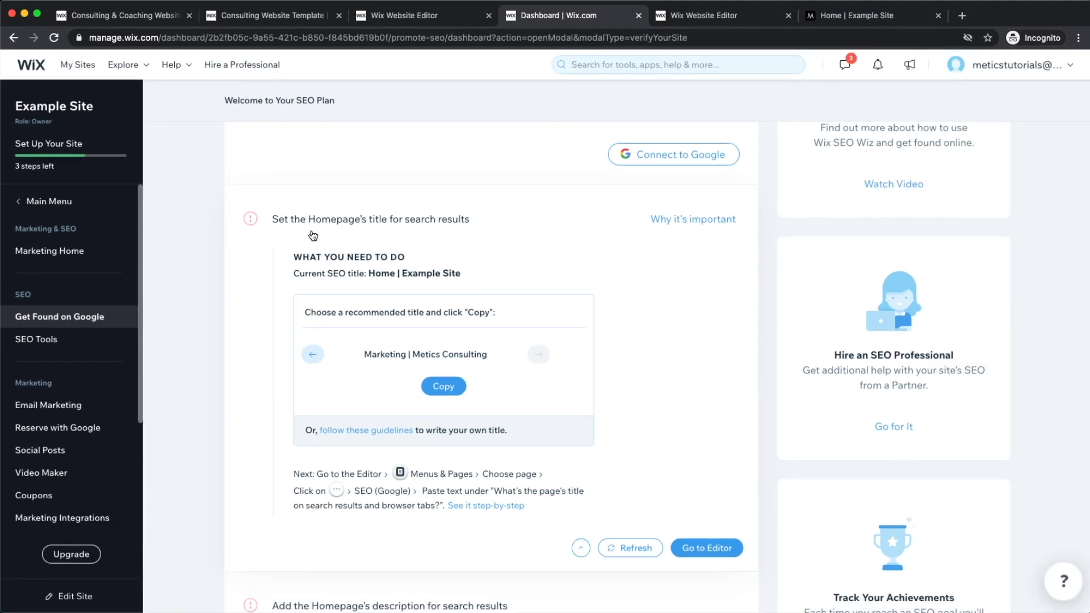
scroll(312, 236, "down", 1)
scroll(312, 236, "down", 3)
scroll(264, 215, "down", 2)
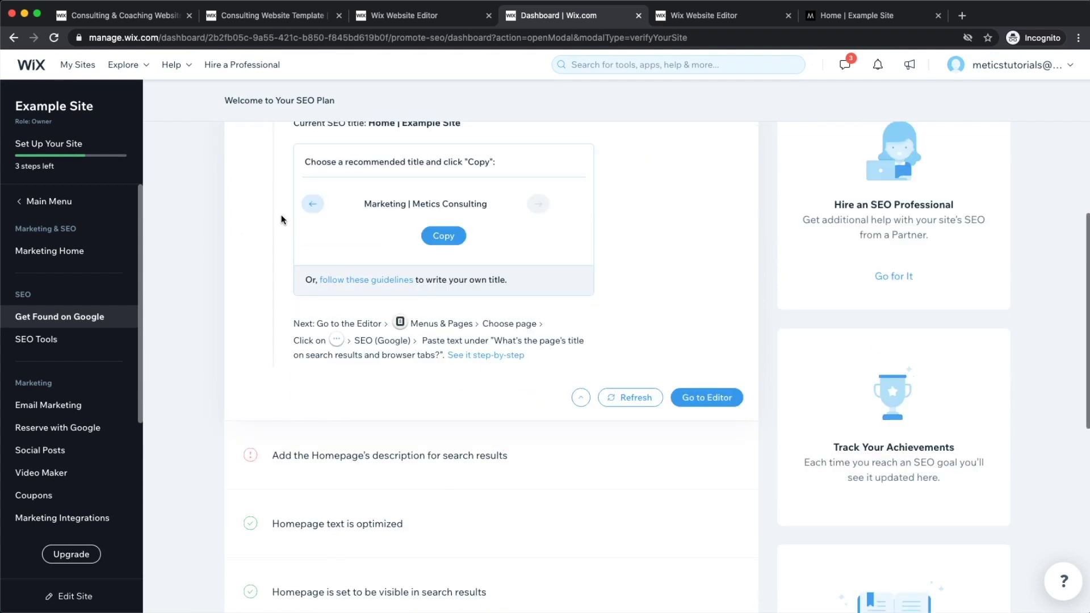
mouse_move(421, 473)
left_click(414, 457)
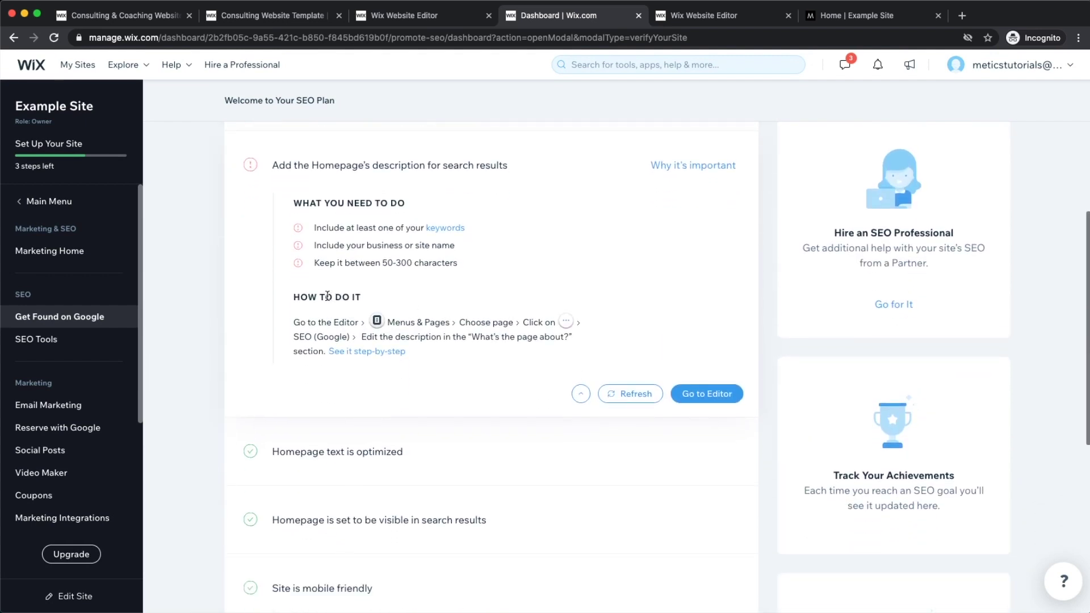
left_click(709, 394)
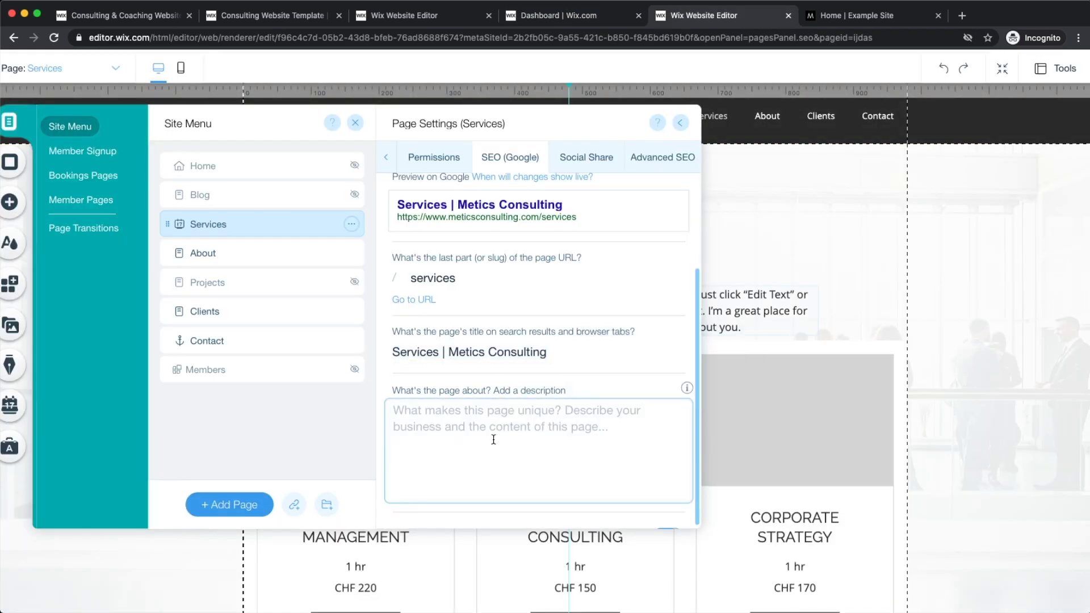
- Enter Meticsfpewfewf as the Home page's SEO description, close the page settings and save the site
left_click(230, 163)
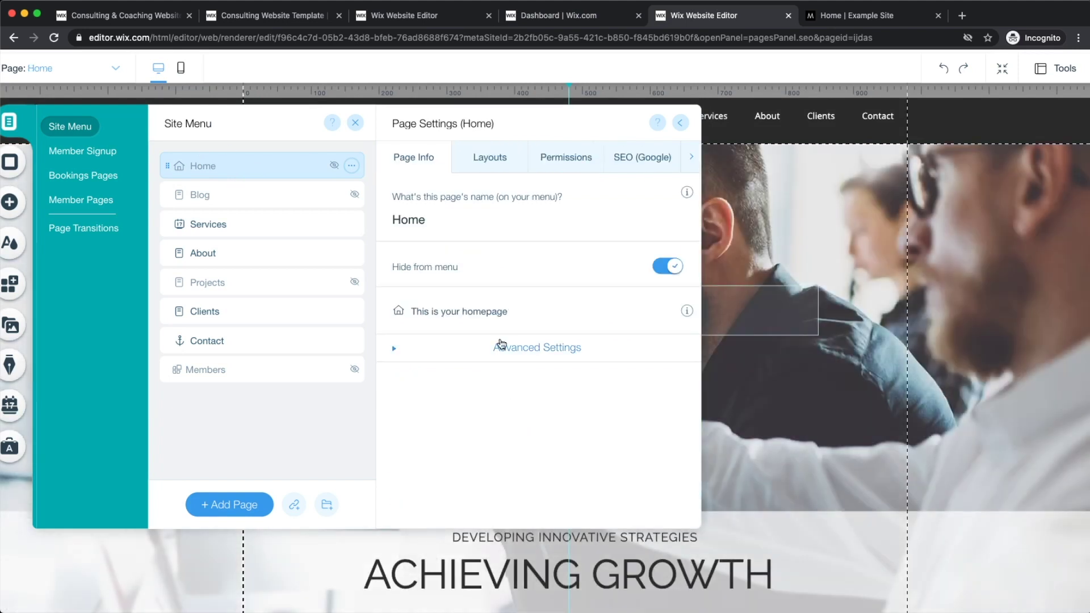
left_click(421, 341)
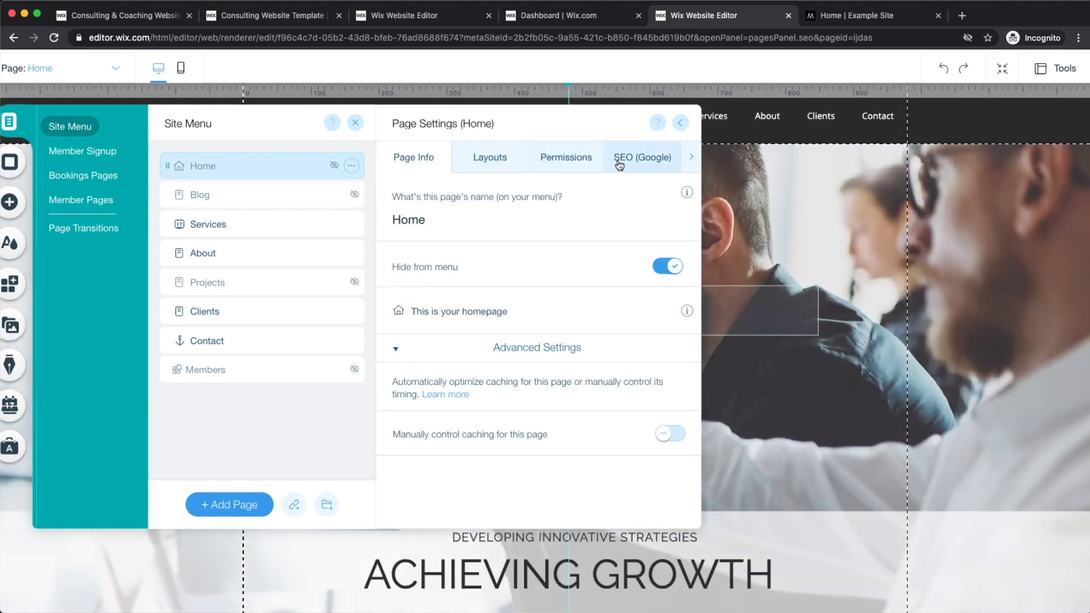
left_click(642, 158)
scroll(474, 419, "down", 2)
left_click(475, 418)
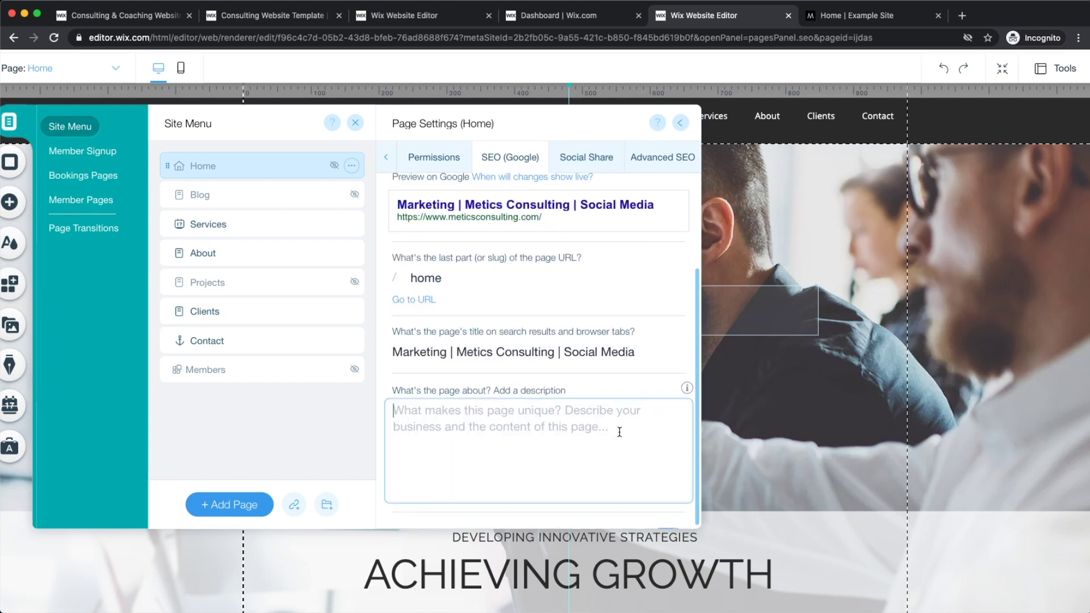
type("Meticsfpewfewf")
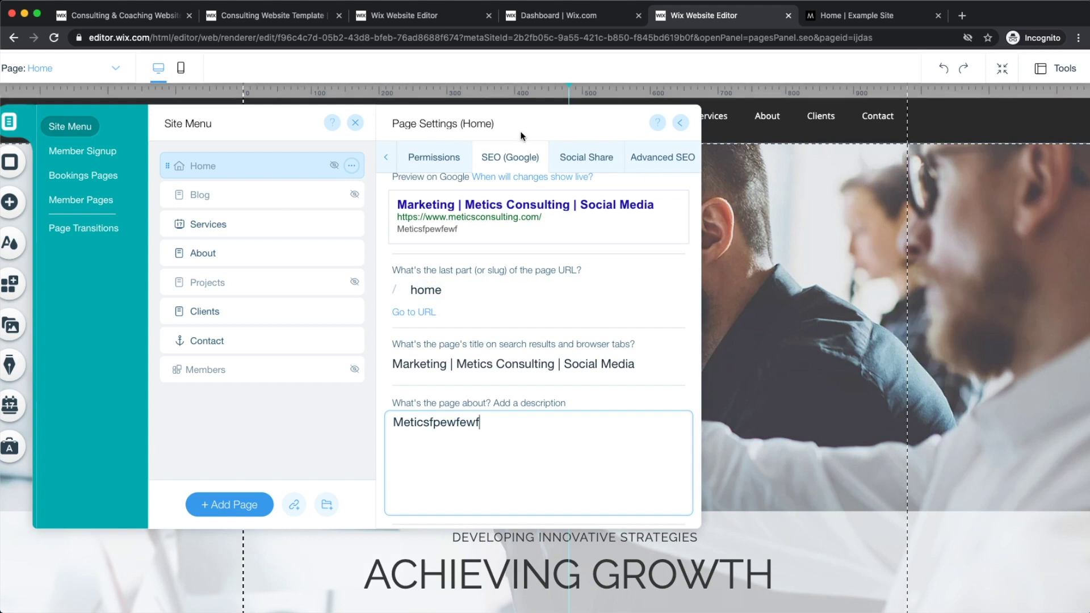
left_click(852, 75)
left_click(968, 153)
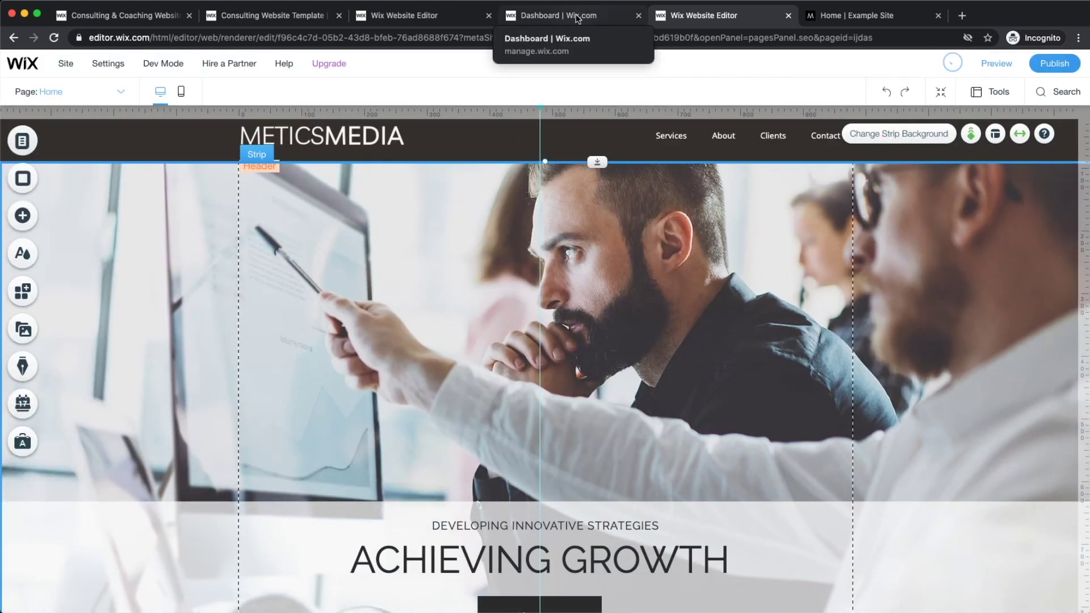
- Return to the SEO plan in the dashboard and refresh the task for the homepage's title for search results
left_click(565, 17)
scroll(613, 440, "up", 5)
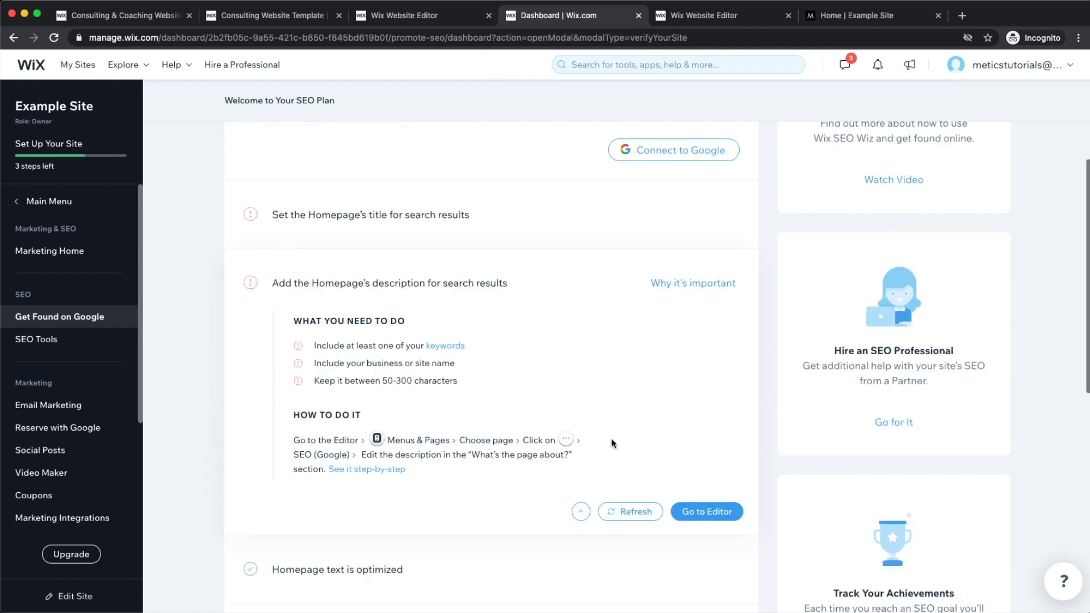
left_click(452, 328)
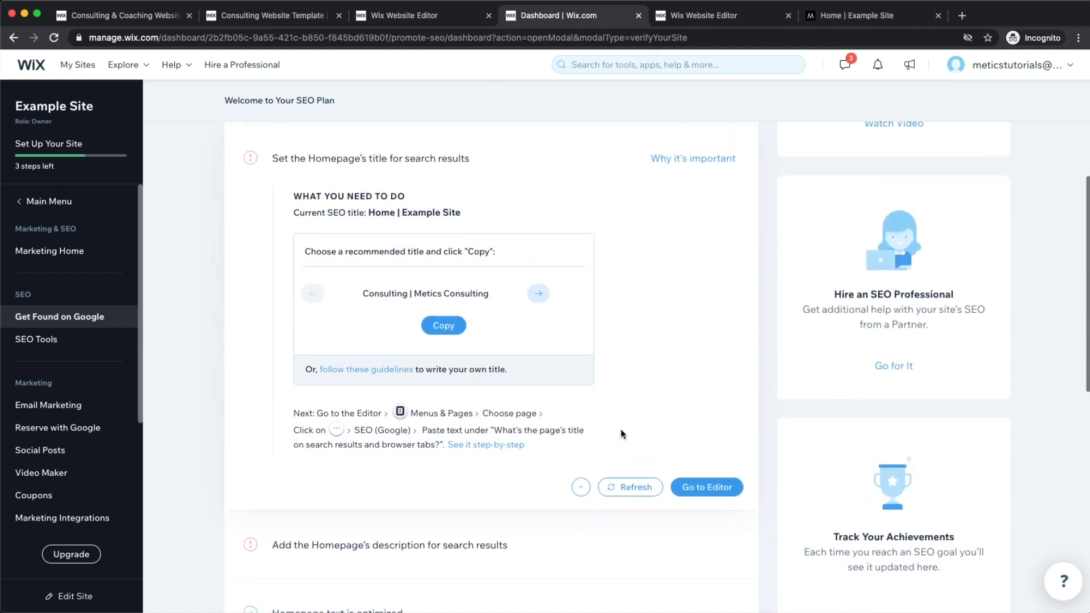
left_click(625, 426)
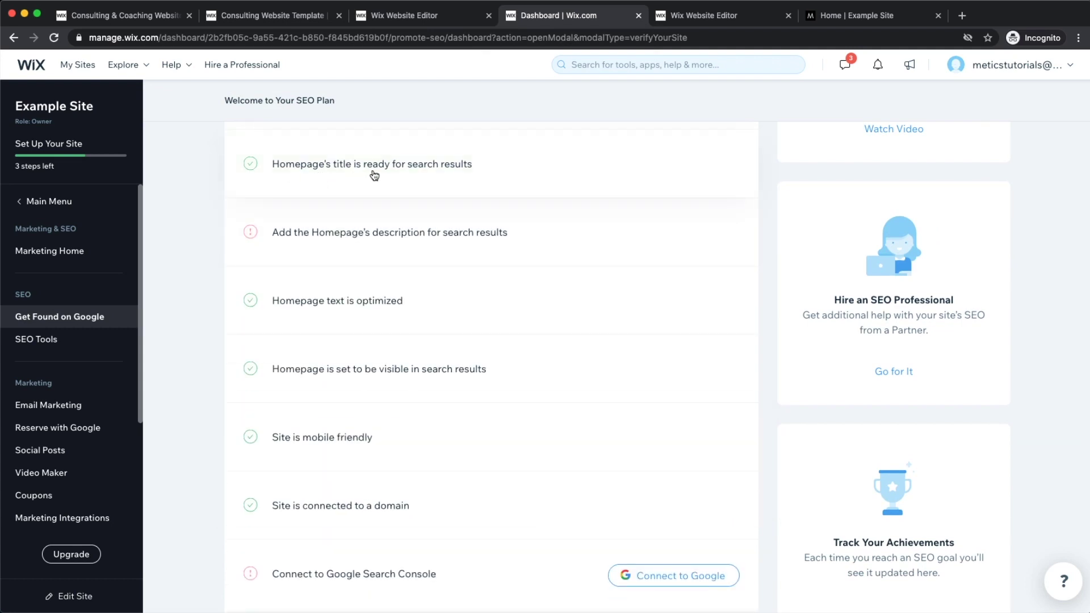
- Review the homepage description task's requirements and the rest of the SEO checklist, and switch to the live meticsconsulting.com site
left_click(456, 221)
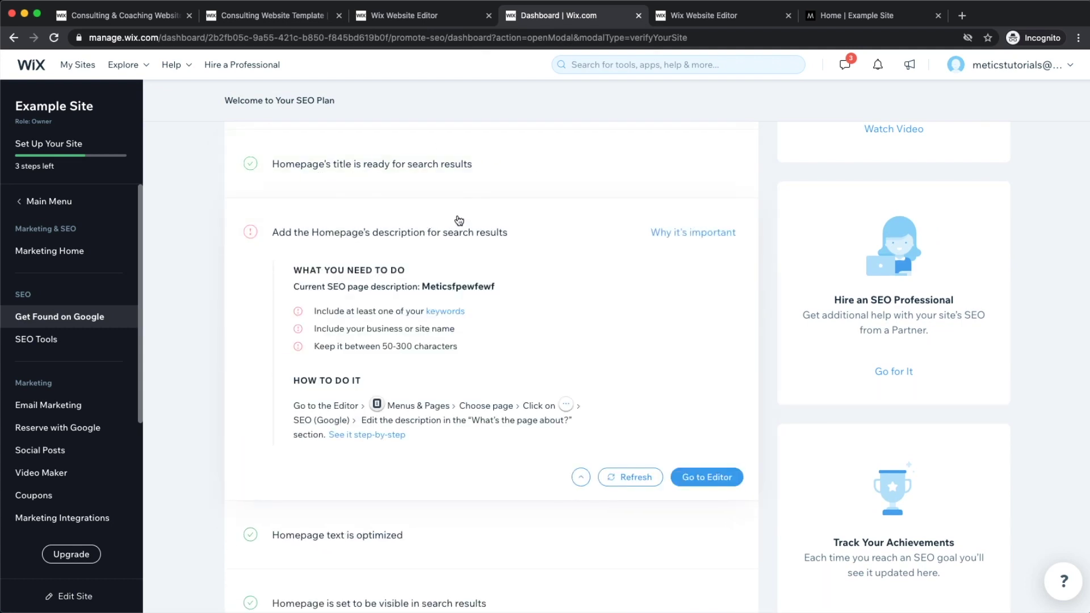
scroll(459, 224, "down", 1)
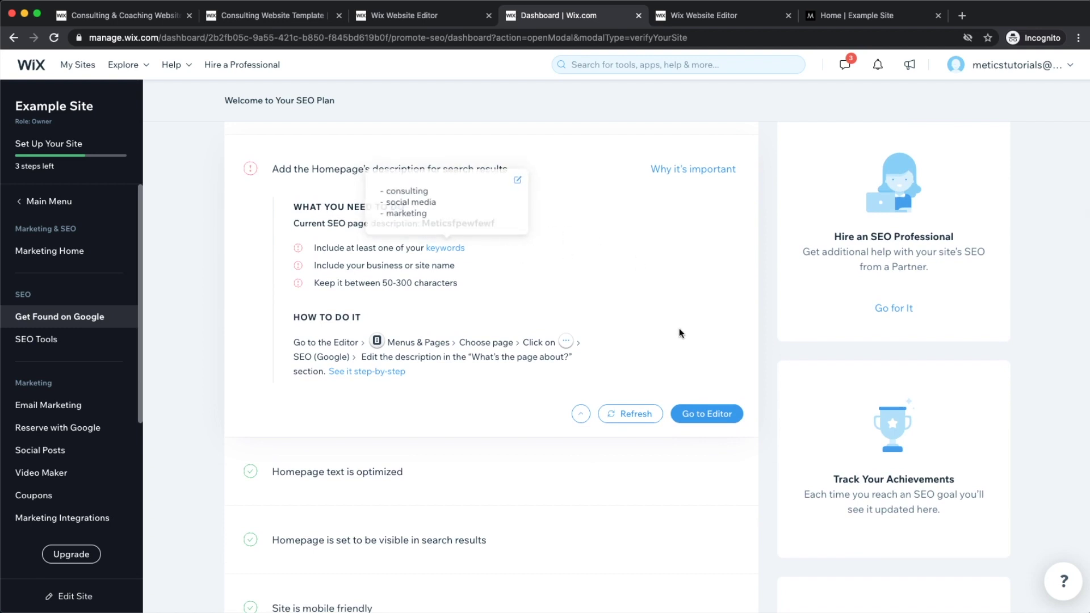
scroll(474, 303, "down", 3)
scroll(473, 304, "down", 3)
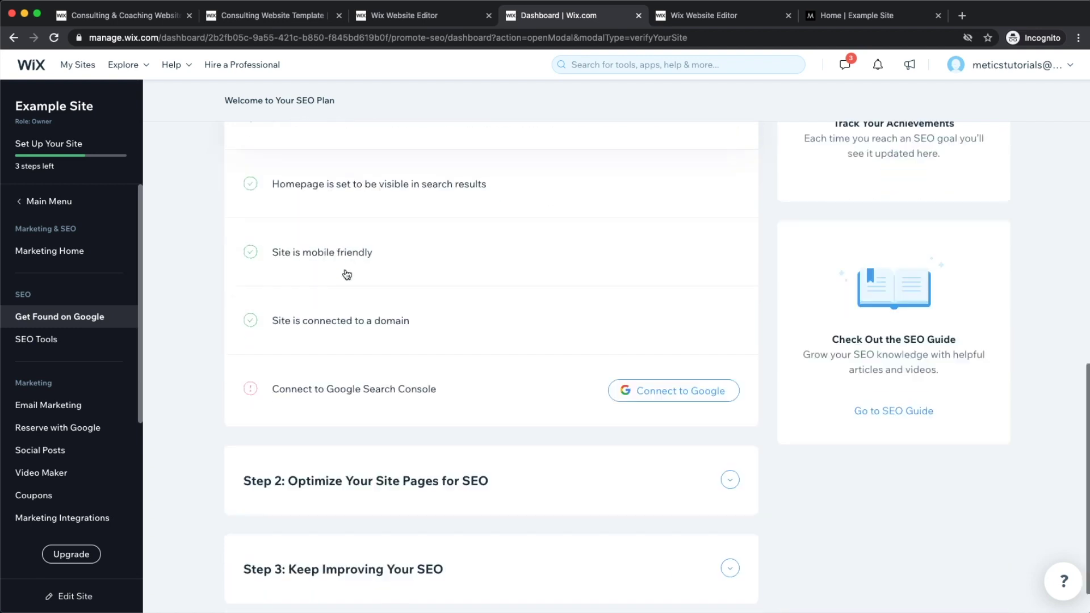
scroll(403, 401, "down", 1)
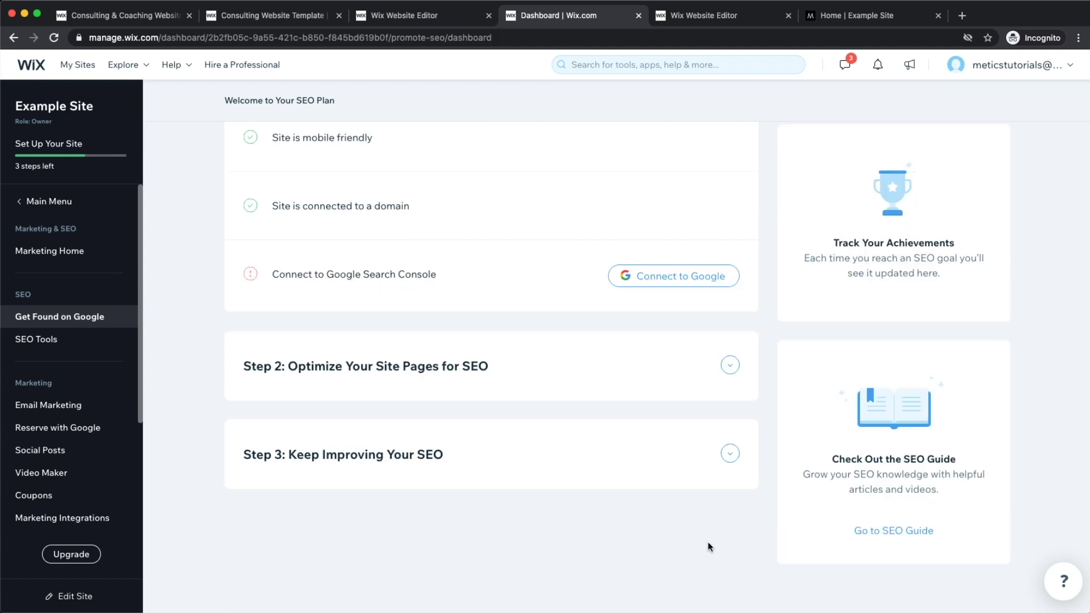
left_click(834, 9)
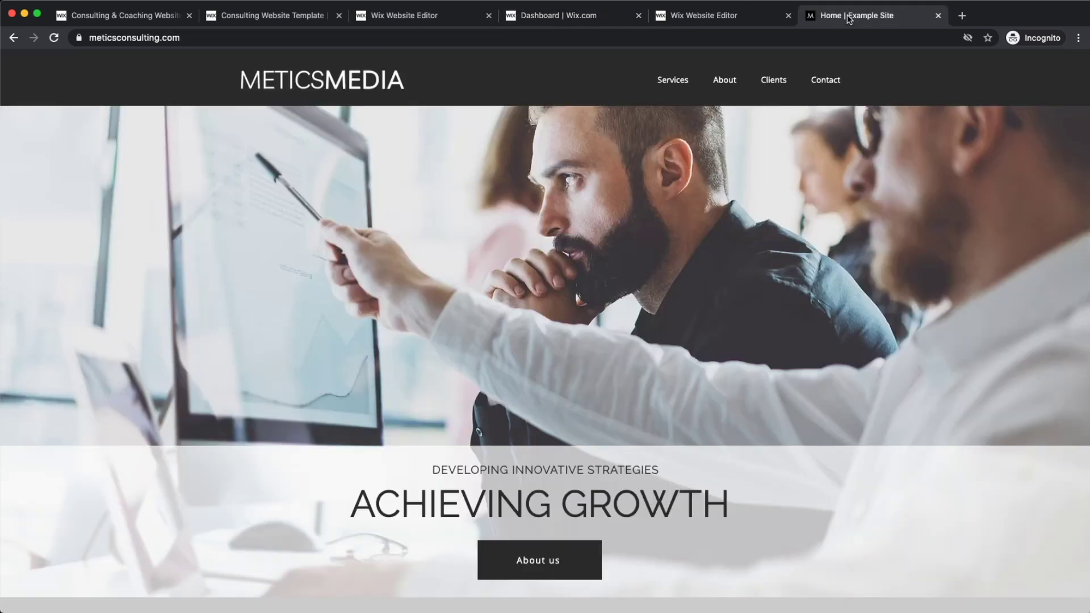